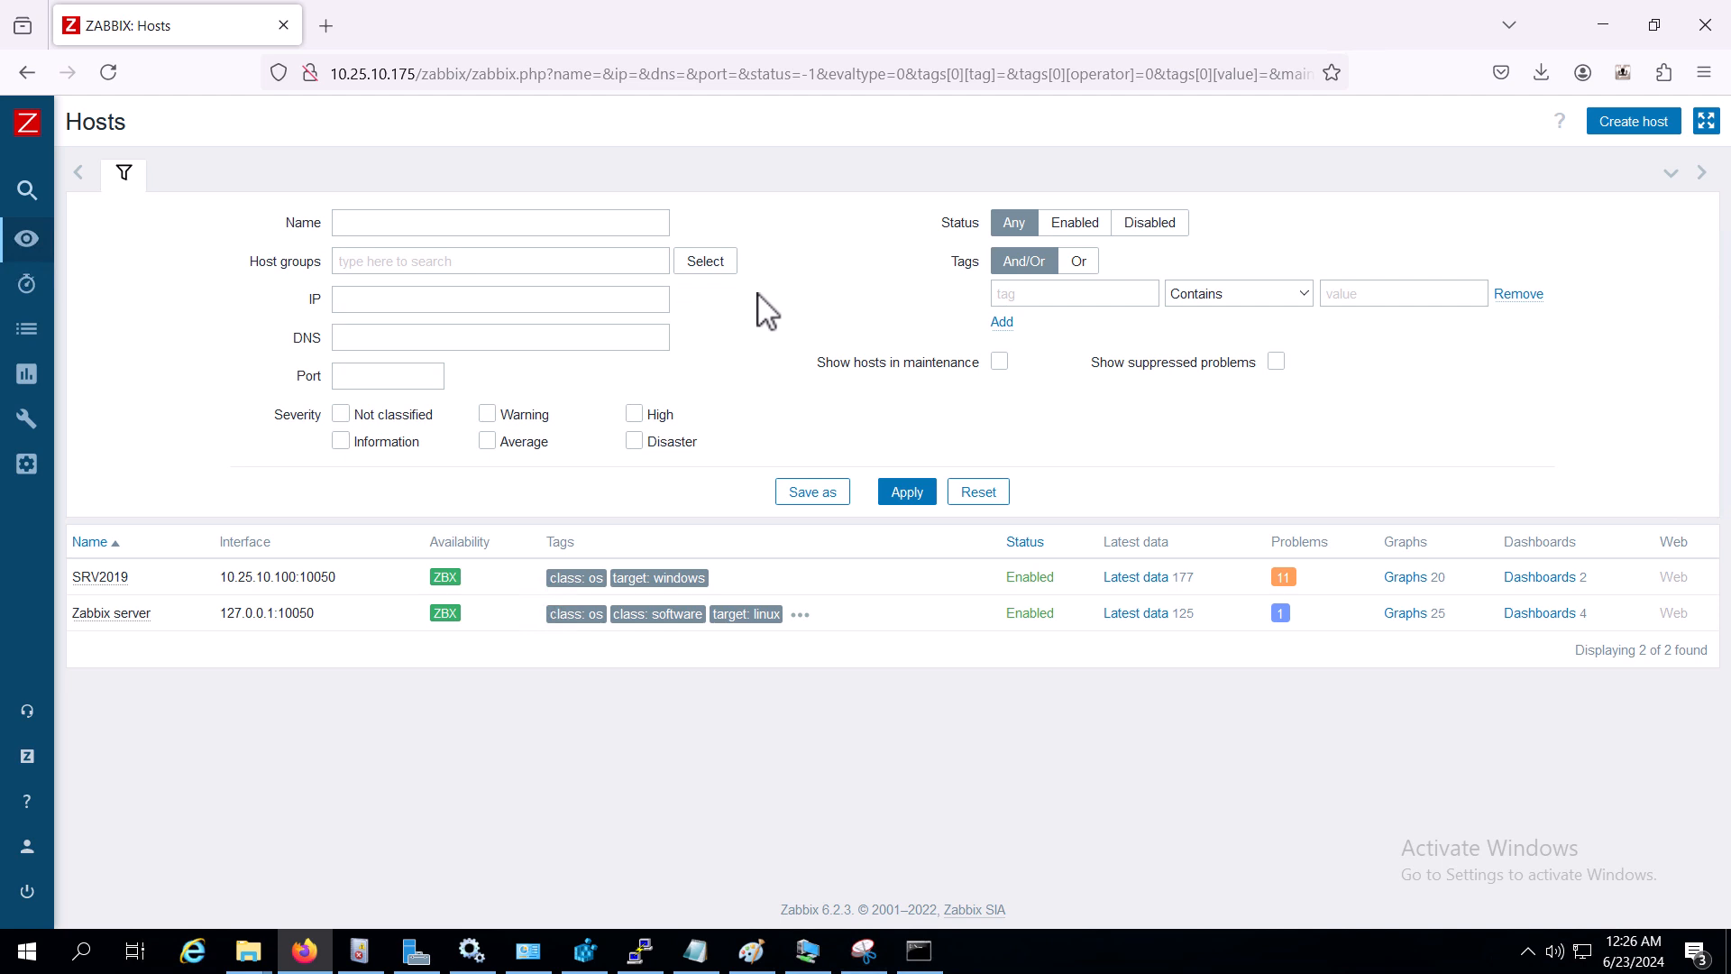
# - Switch to the TEST VM connection window, reposition it over the browser and minimize its Command Prompt
pyautogui.click(810, 960)
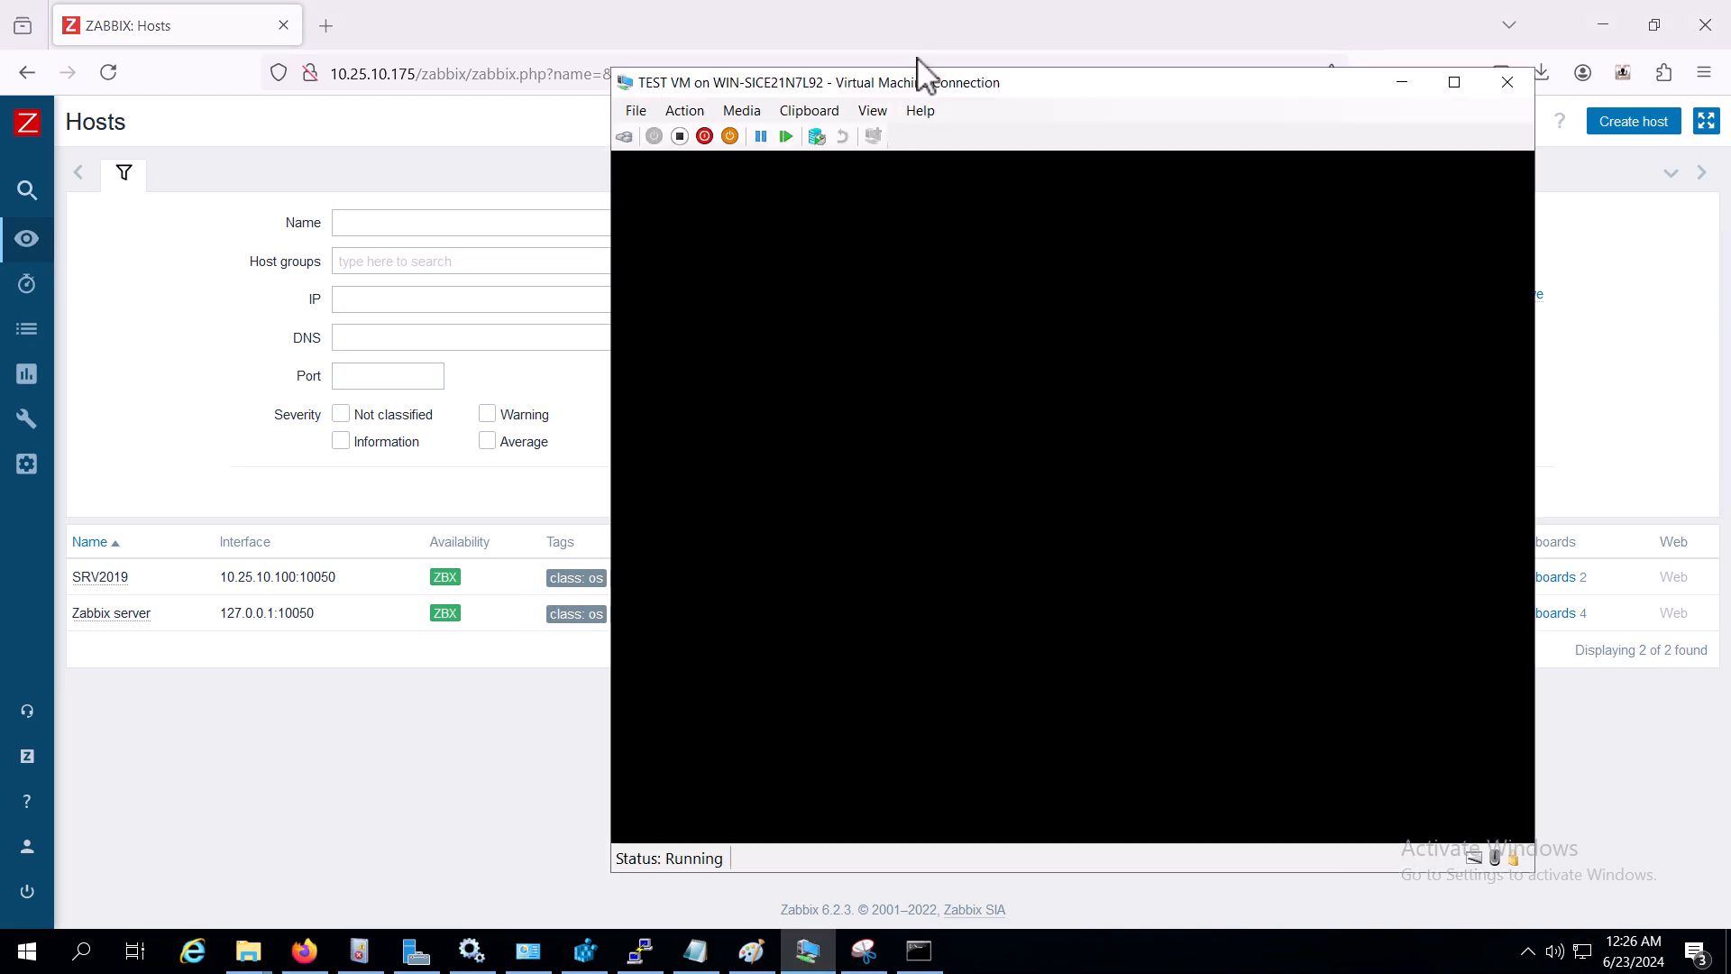
pyautogui.moveTo(943, 81); pyautogui.dragTo(858, 84)
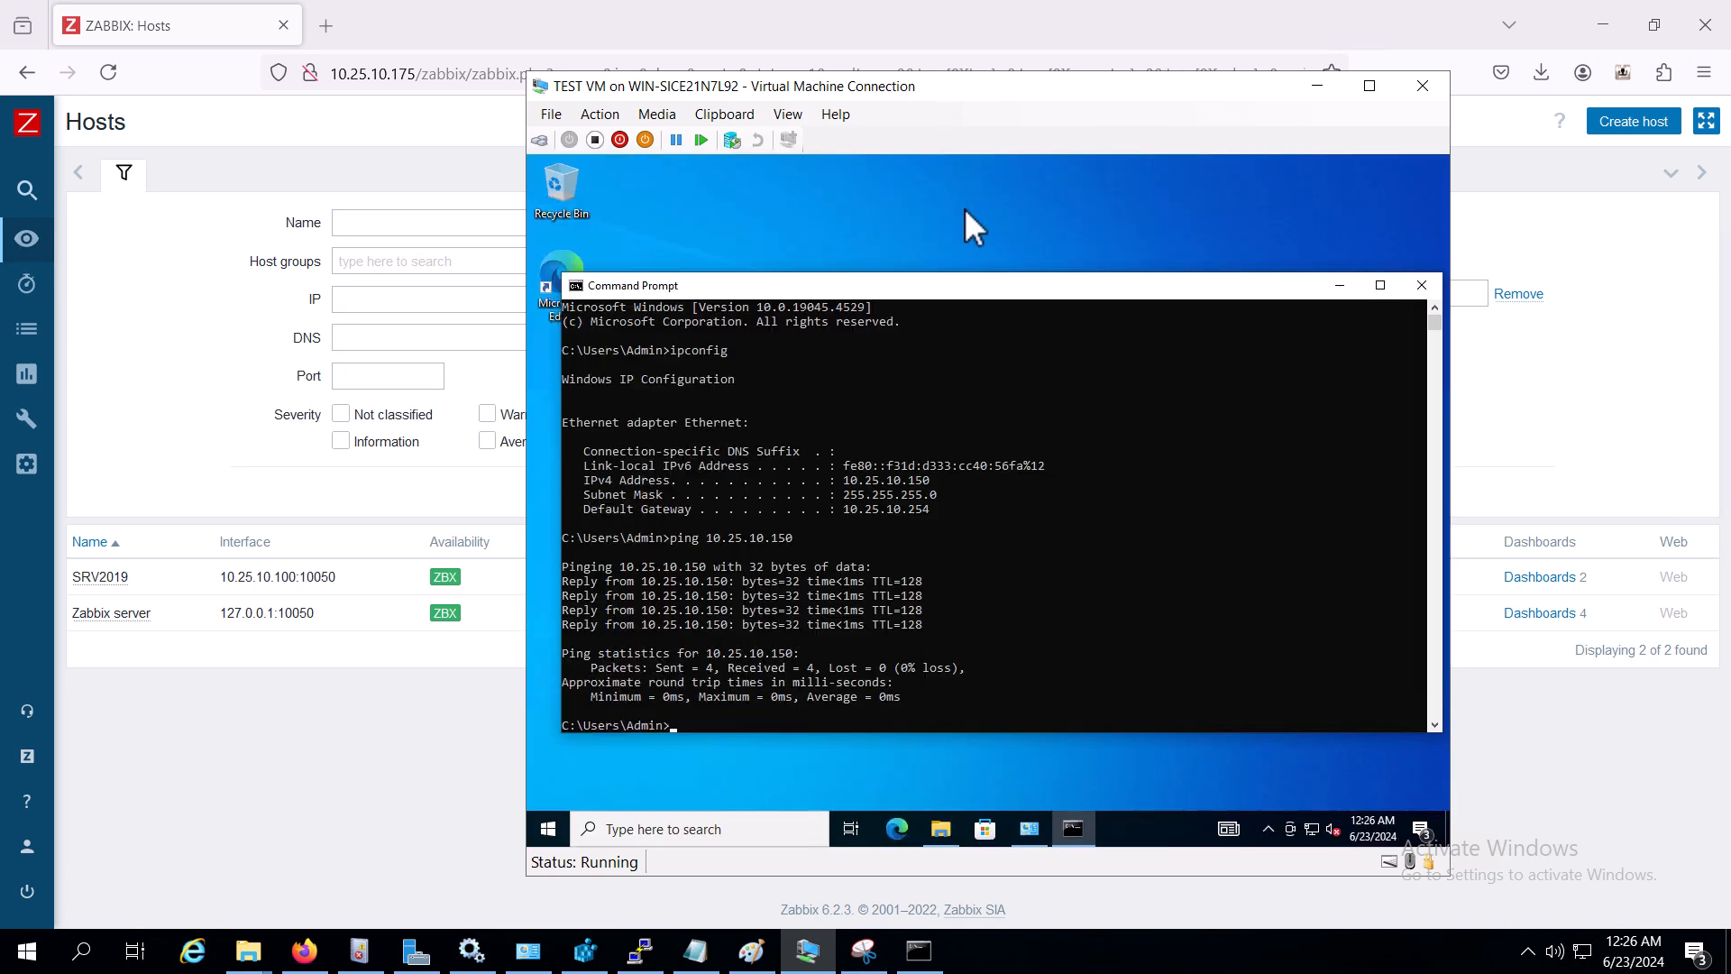
pyautogui.moveTo(962, 85); pyautogui.dragTo(958, 130)
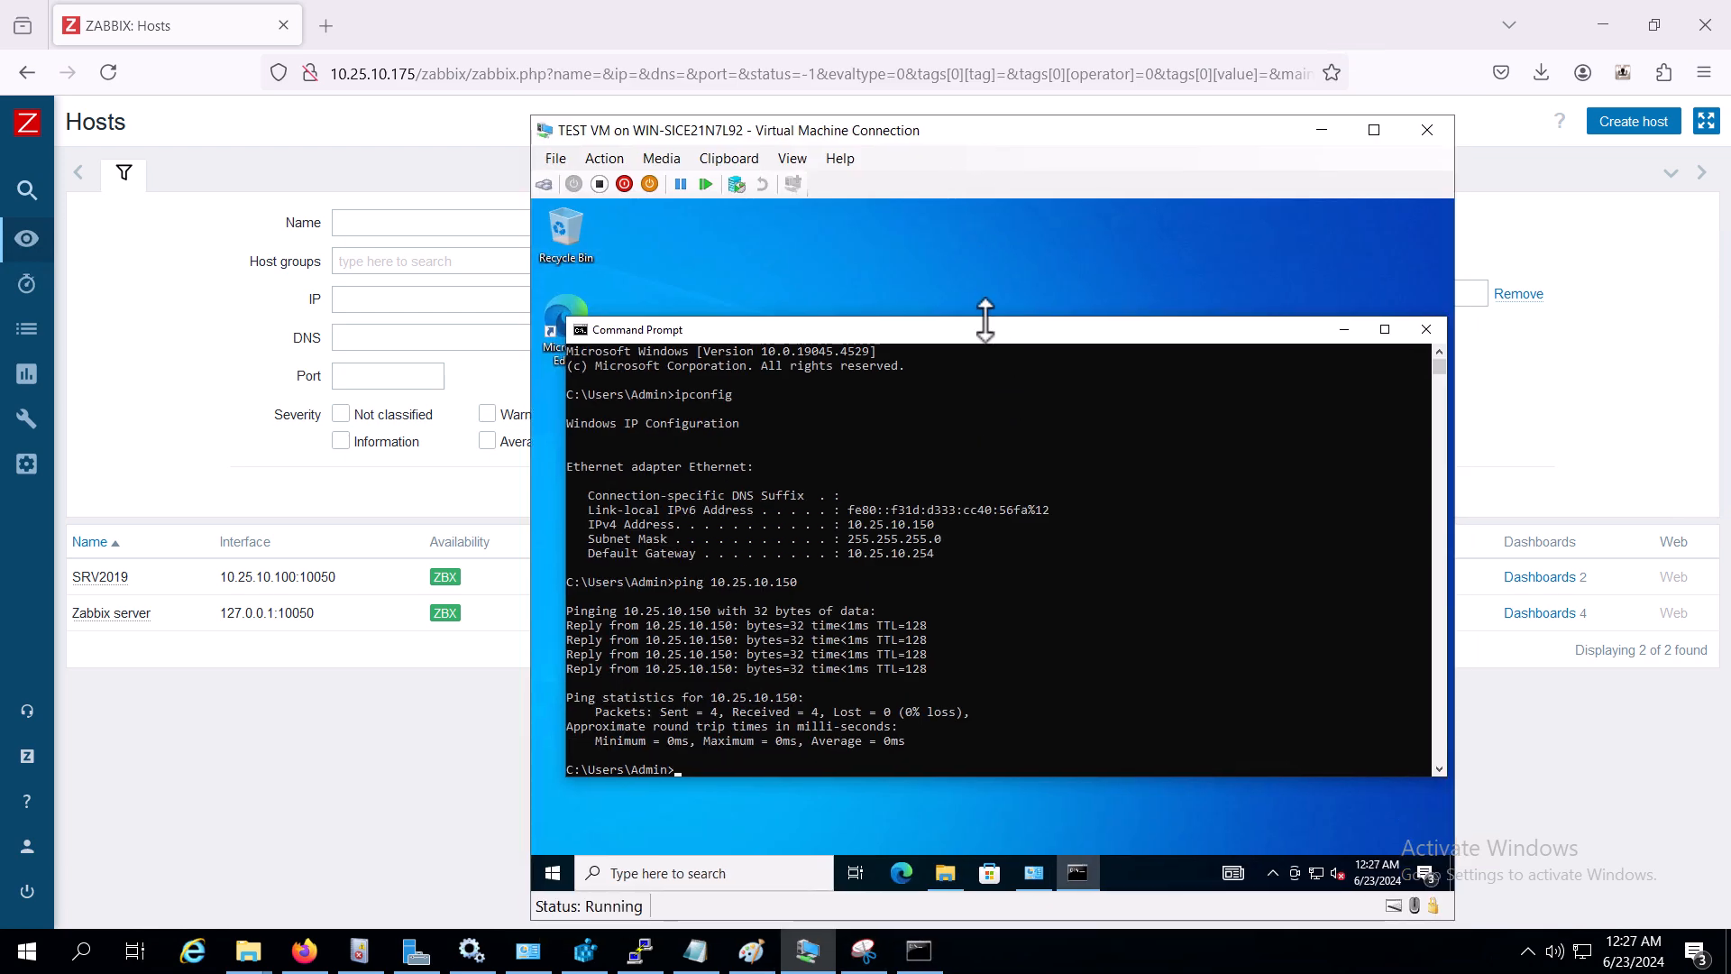
pyautogui.moveTo(987, 333); pyautogui.dragTo(992, 289)
pyautogui.moveTo(899, 128); pyautogui.dragTo(869, 114)
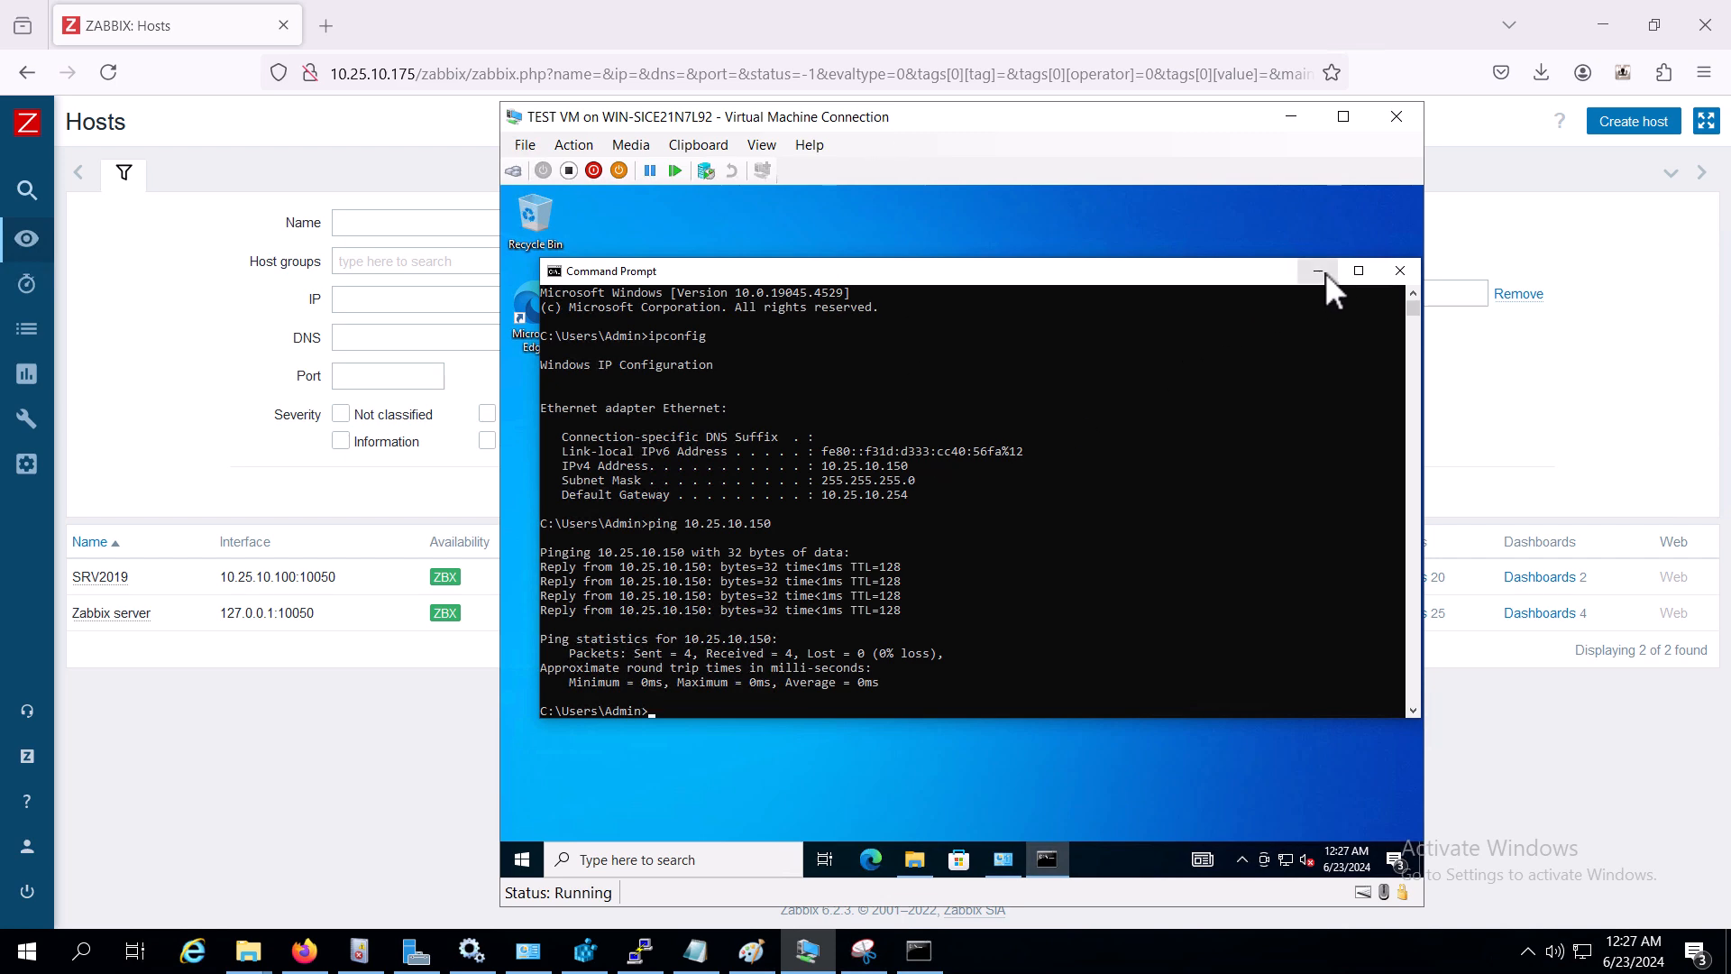
pyautogui.moveTo(882, 128)
pyautogui.mouseDown()
pyautogui.moveTo(834, 128)
pyautogui.moveTo(871, 106)
pyautogui.mouseUp()
pyautogui.click(1270, 271)
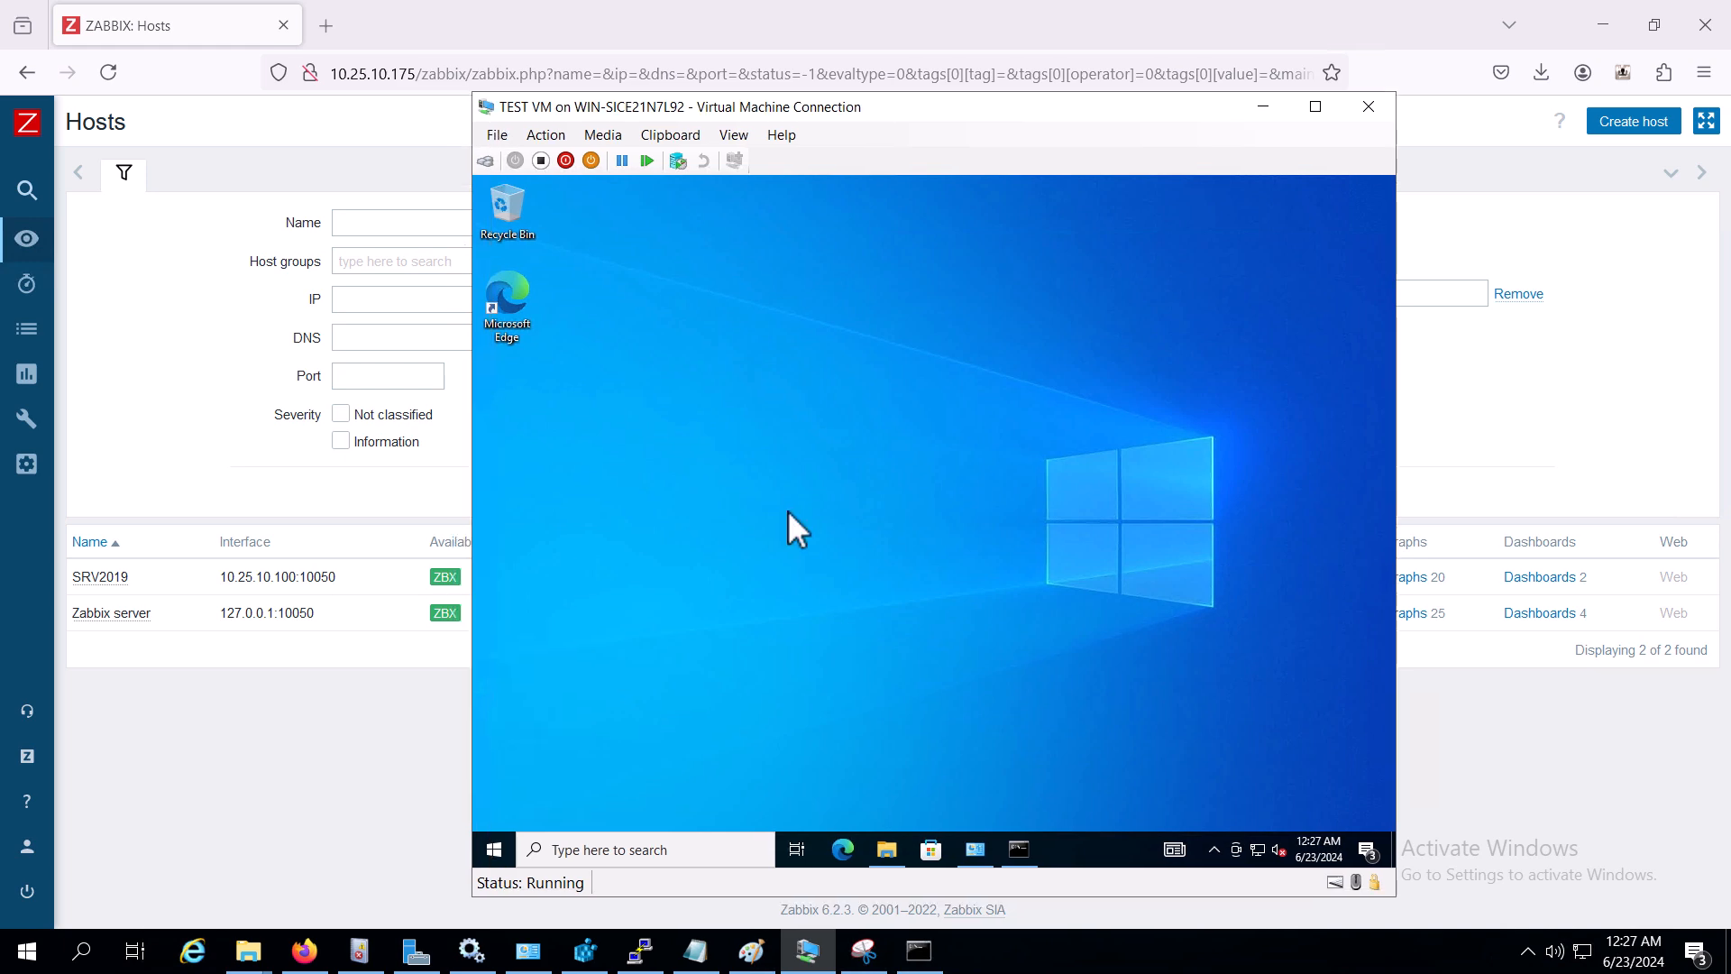
# - Launch the zabbix_agent-7.0.0 Windows installer from the VM's Downloads folder
pyautogui.click(888, 849)
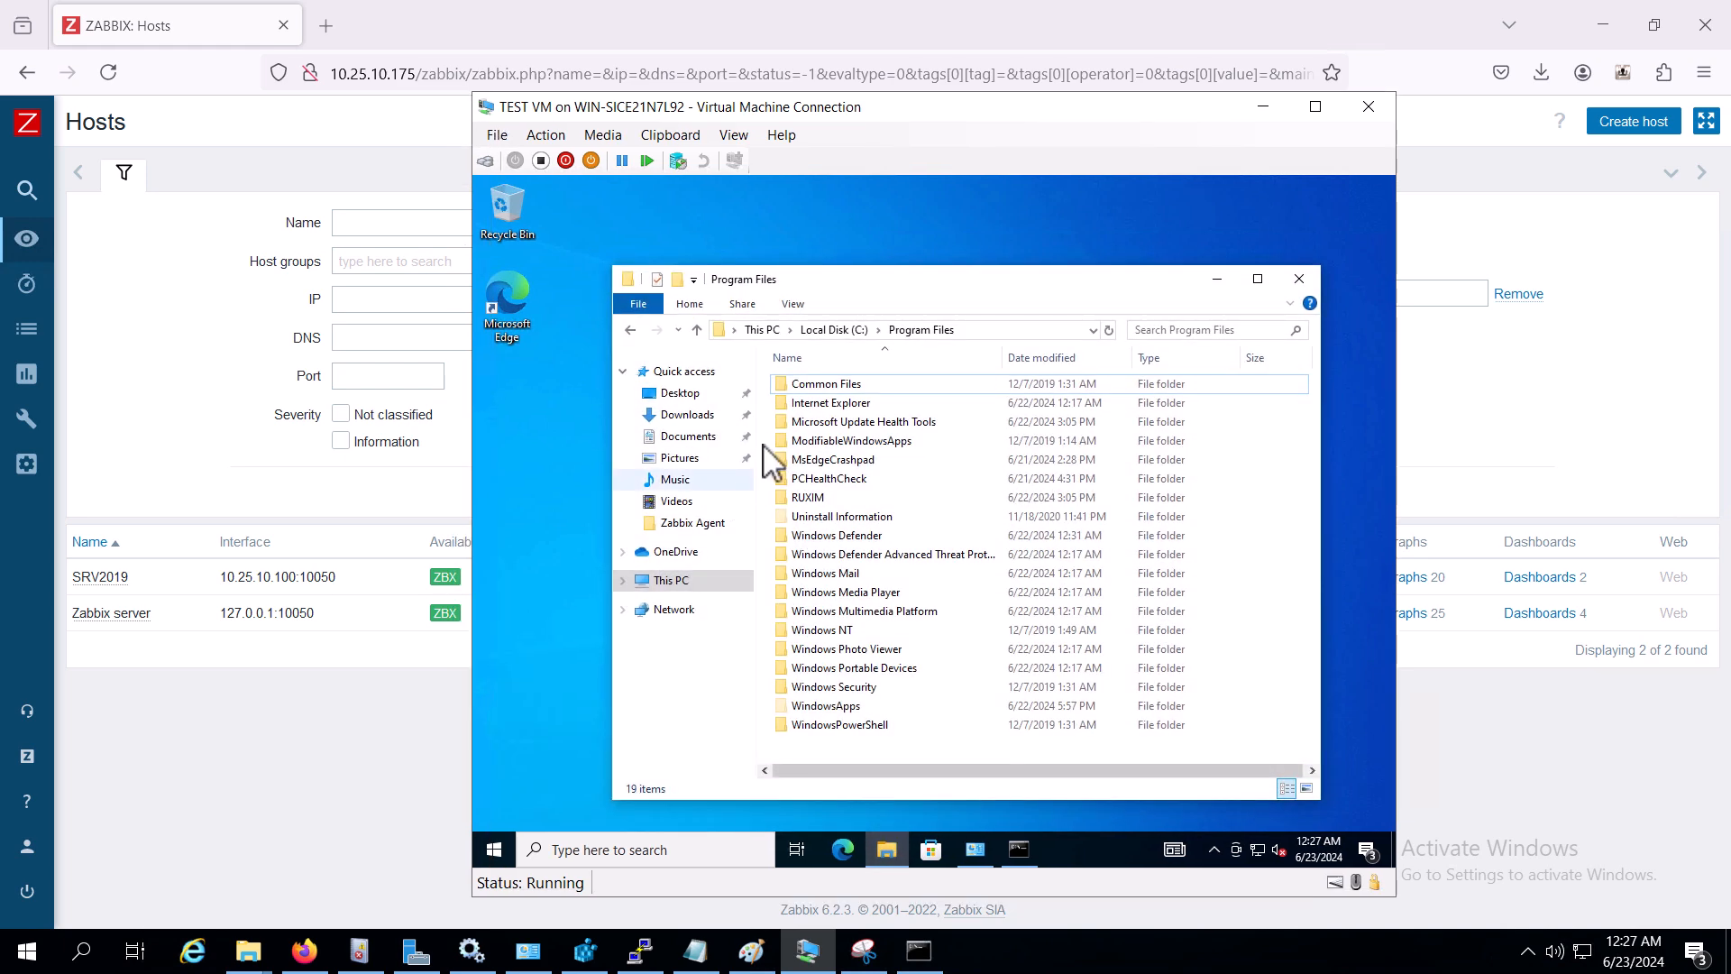
pyautogui.click(716, 417)
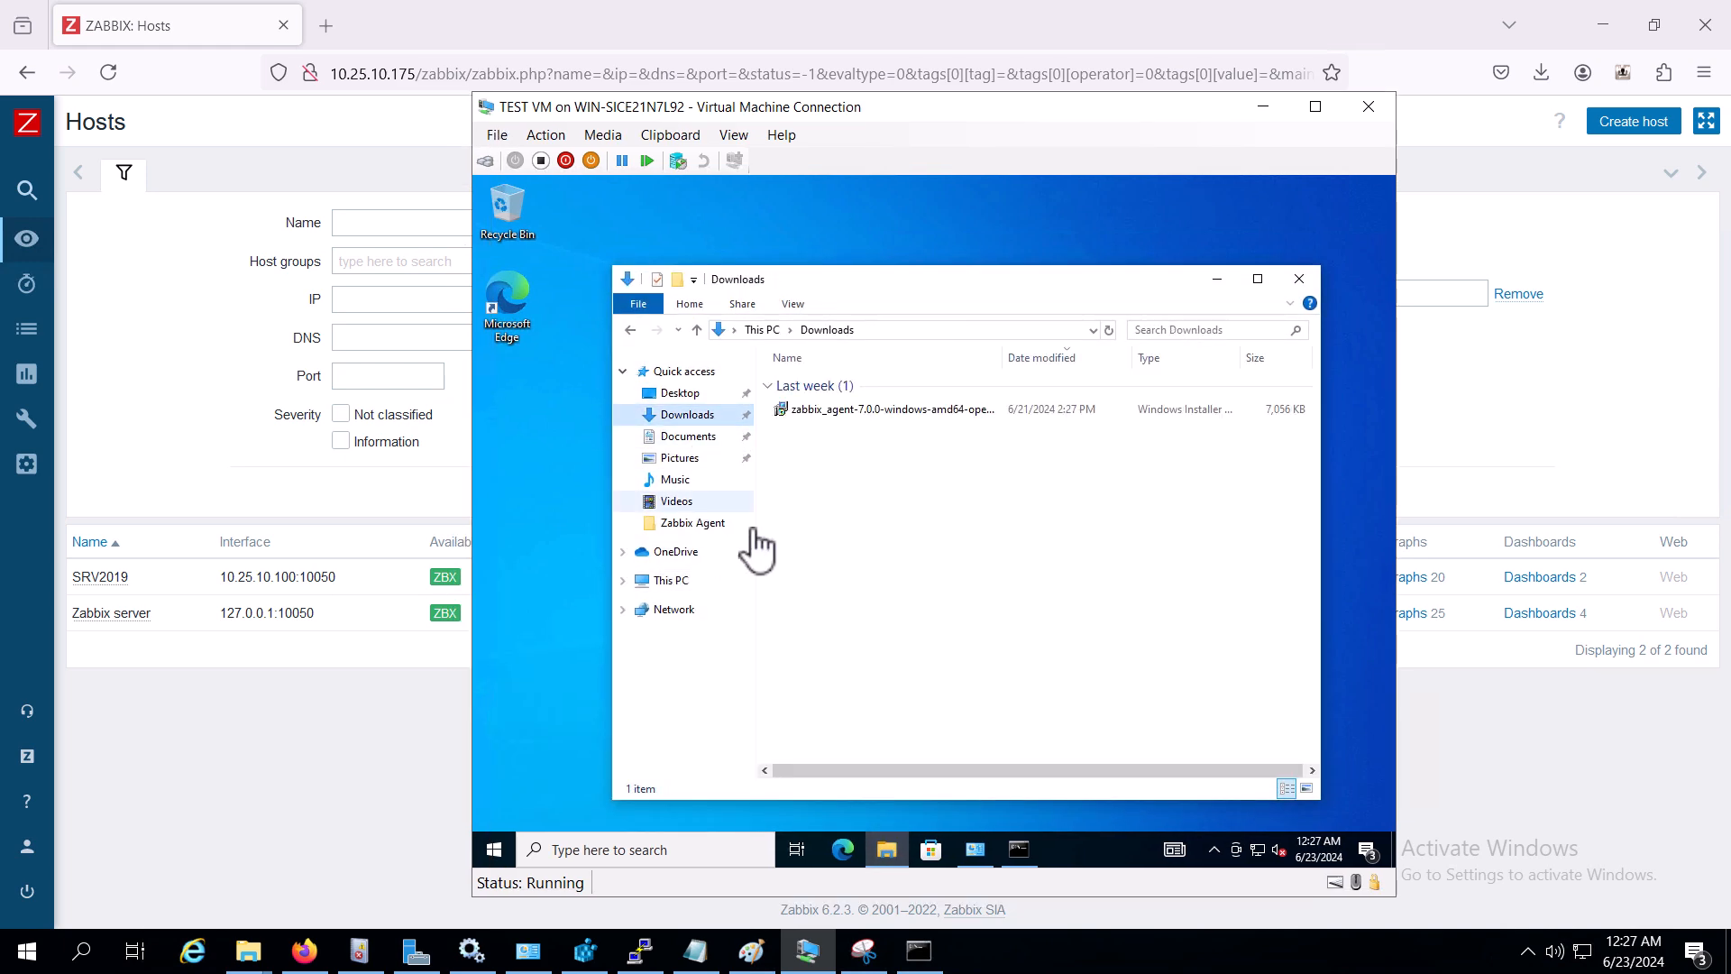
pyautogui.click(875, 412)
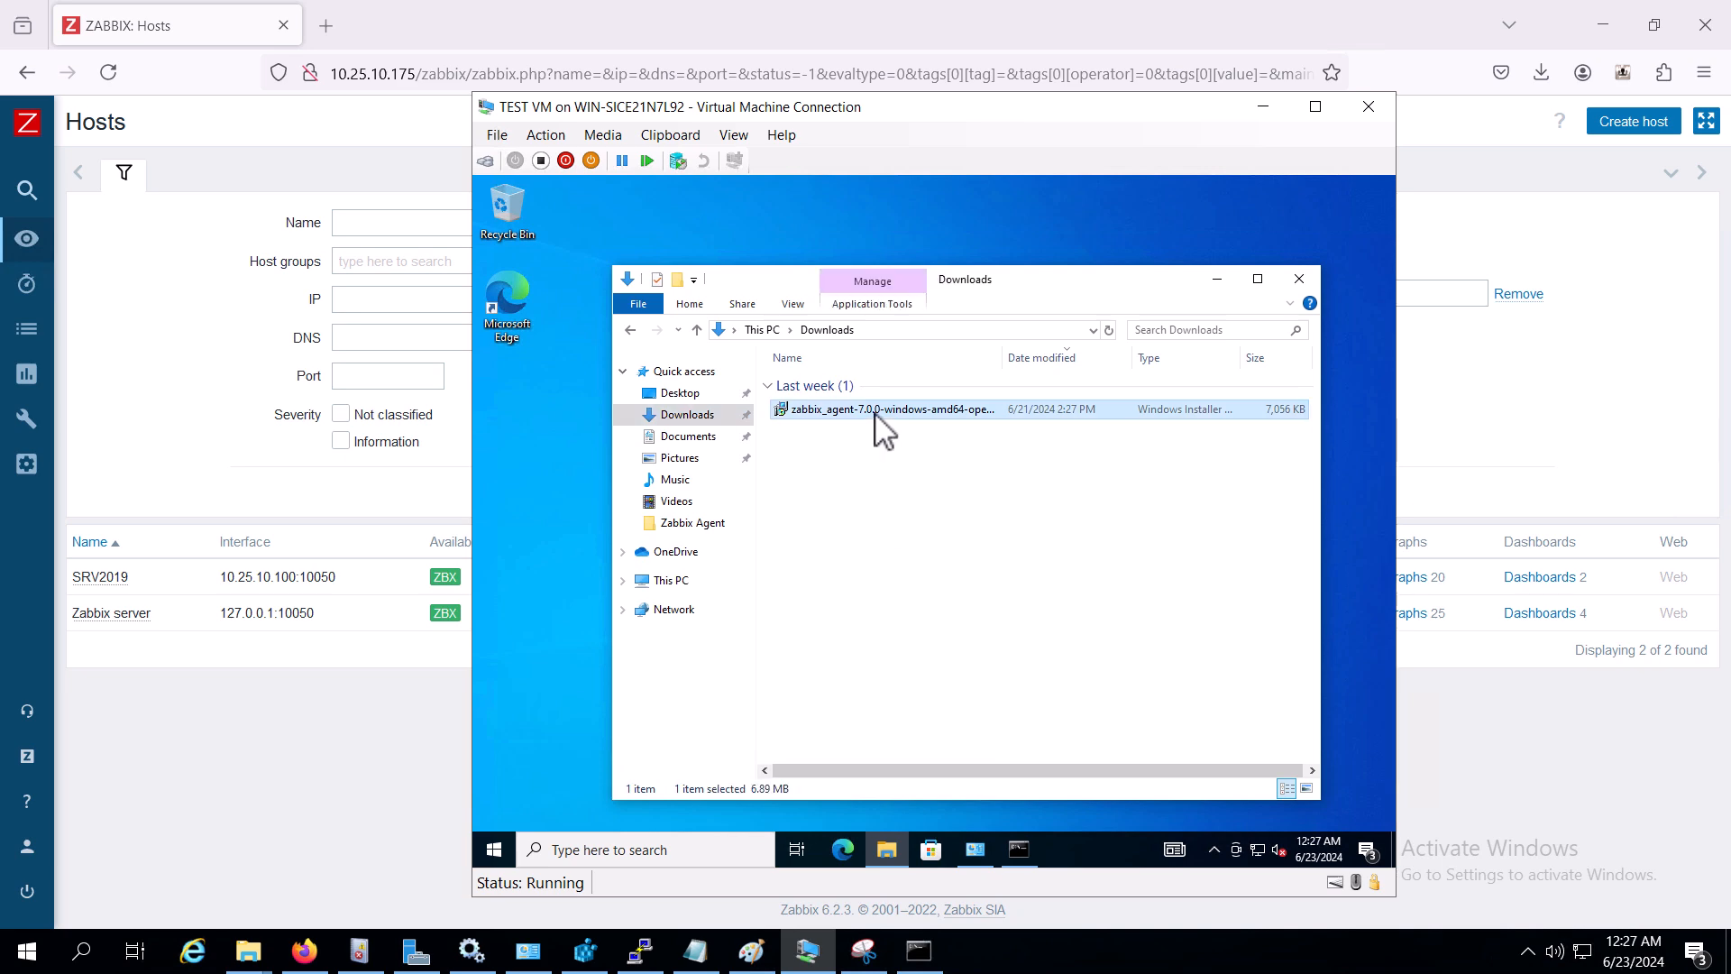
pyautogui.doubleClick(876, 412)
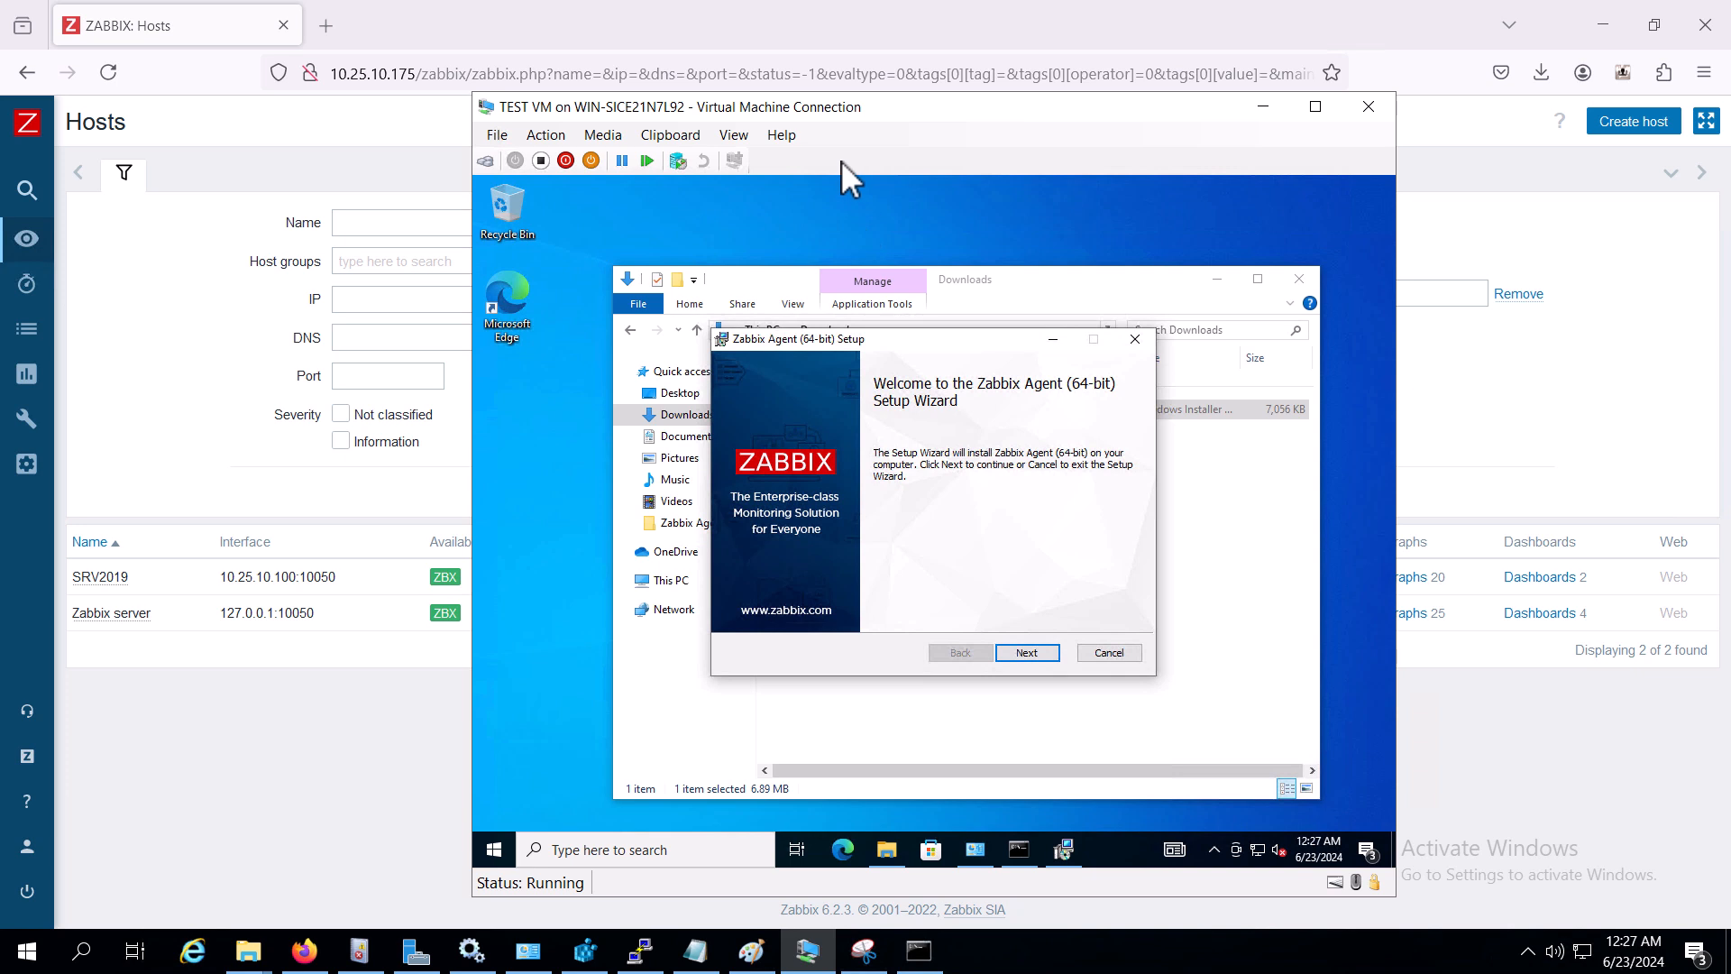
# - Accept the license agreement and advance the Zabbix Agent setup to the service configuration page
pyautogui.click(1037, 651)
pyautogui.click(742, 611)
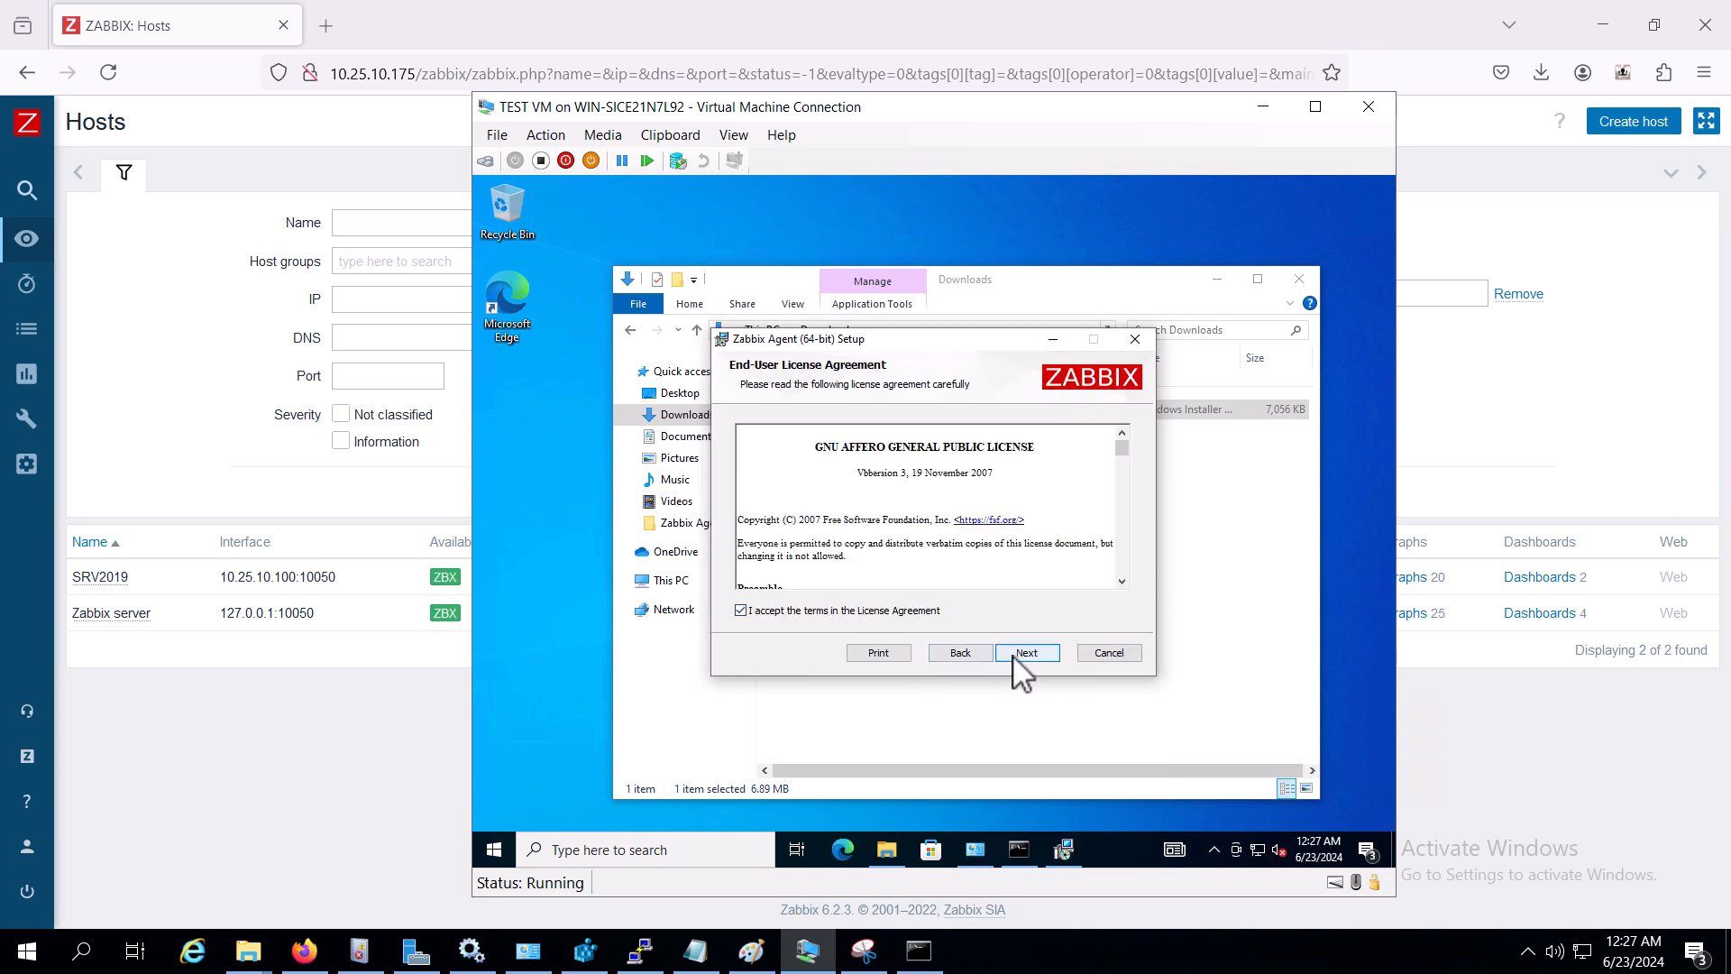
pyautogui.click(1014, 659)
pyautogui.click(1014, 655)
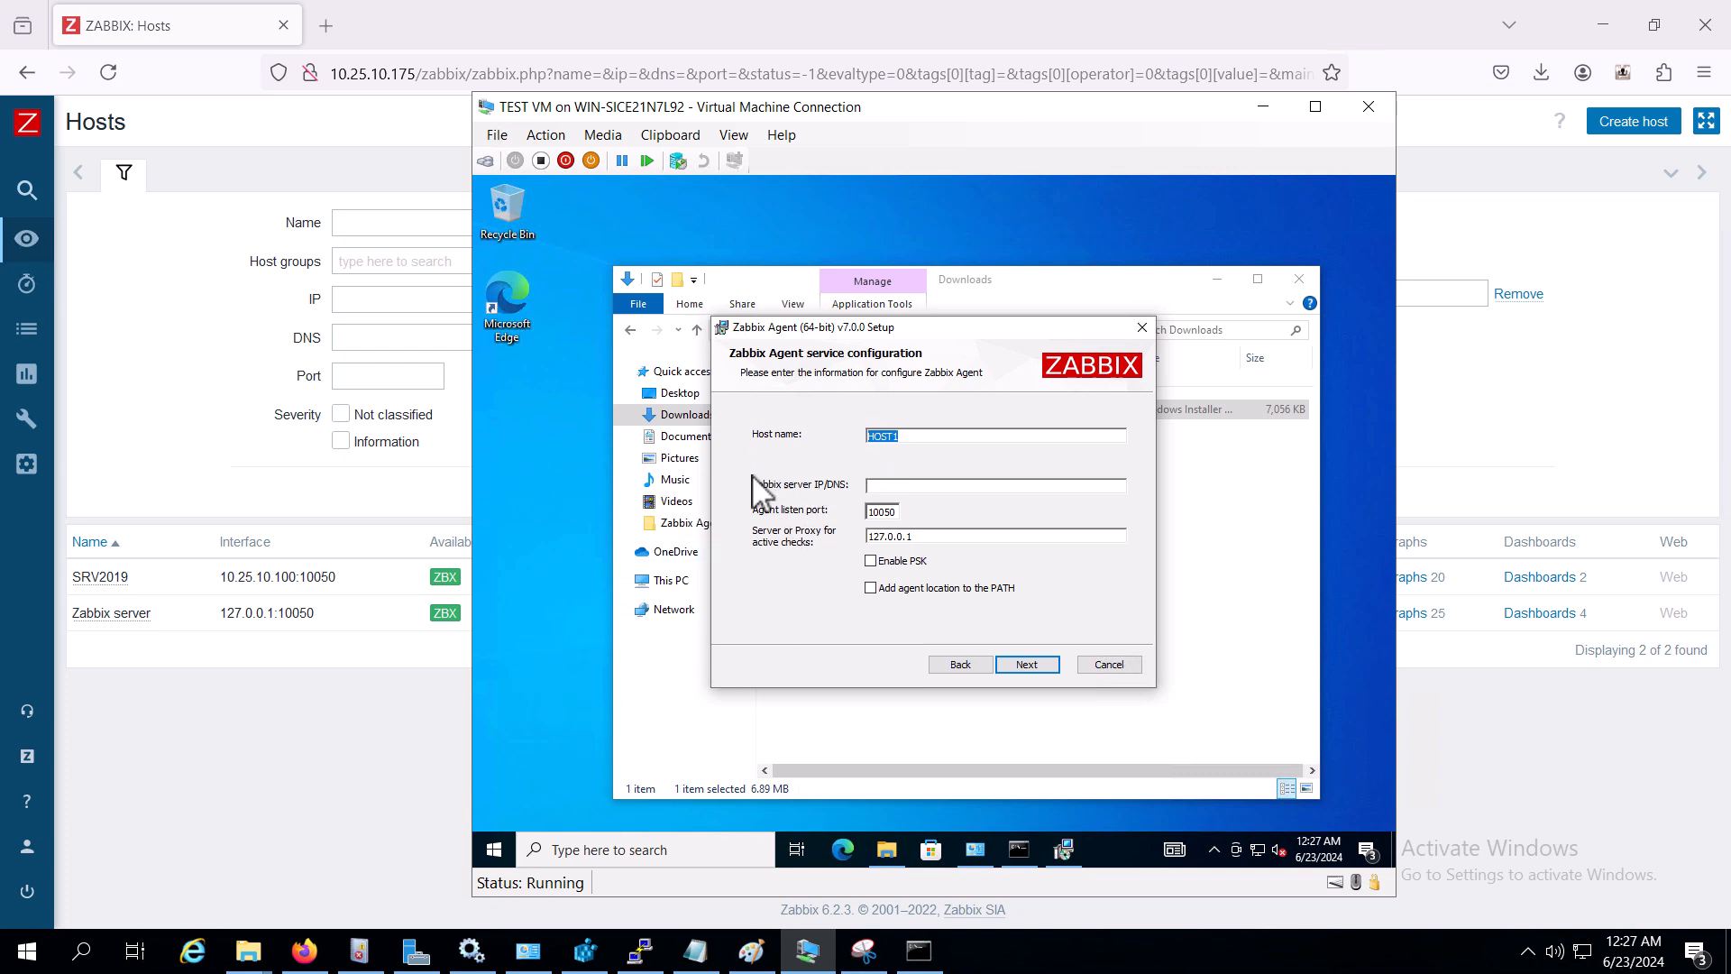
# - Set the Zabbix server IP/DNS to 10.25.10.175 and replace the server address for active checks
pyautogui.click(879, 486)
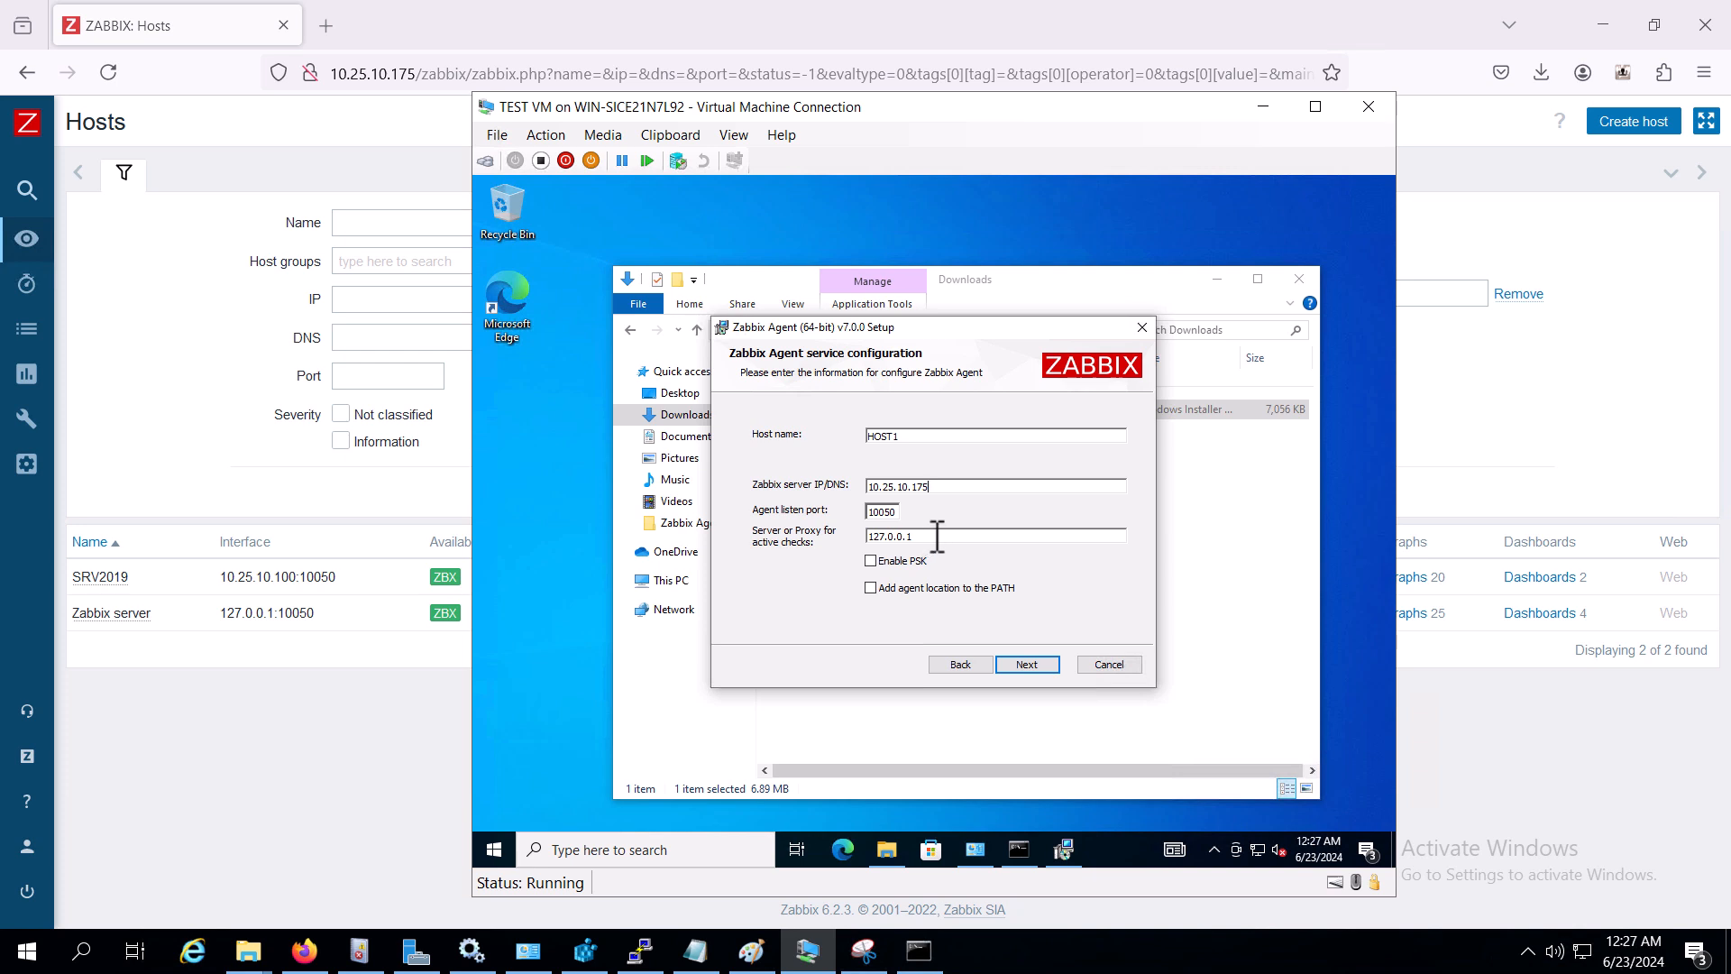
pyautogui.moveTo(938, 537); pyautogui.dragTo(865, 537)
pyautogui.click(926, 539)
pyautogui.moveTo(926, 539); pyautogui.dragTo(867, 544)
pyautogui.press('BackSpace')
pyautogui.moveTo(949, 534); pyautogui.dragTo(864, 541)
pyautogui.doubleClick(870, 487)
# - Check the agent listen port, enable adding the agent location to the PATH, and continue the setup
pyautogui.click(901, 512)
pyautogui.moveTo(901, 512); pyautogui.dragTo(857, 522)
pyautogui.click(873, 592)
pyautogui.click(1033, 667)
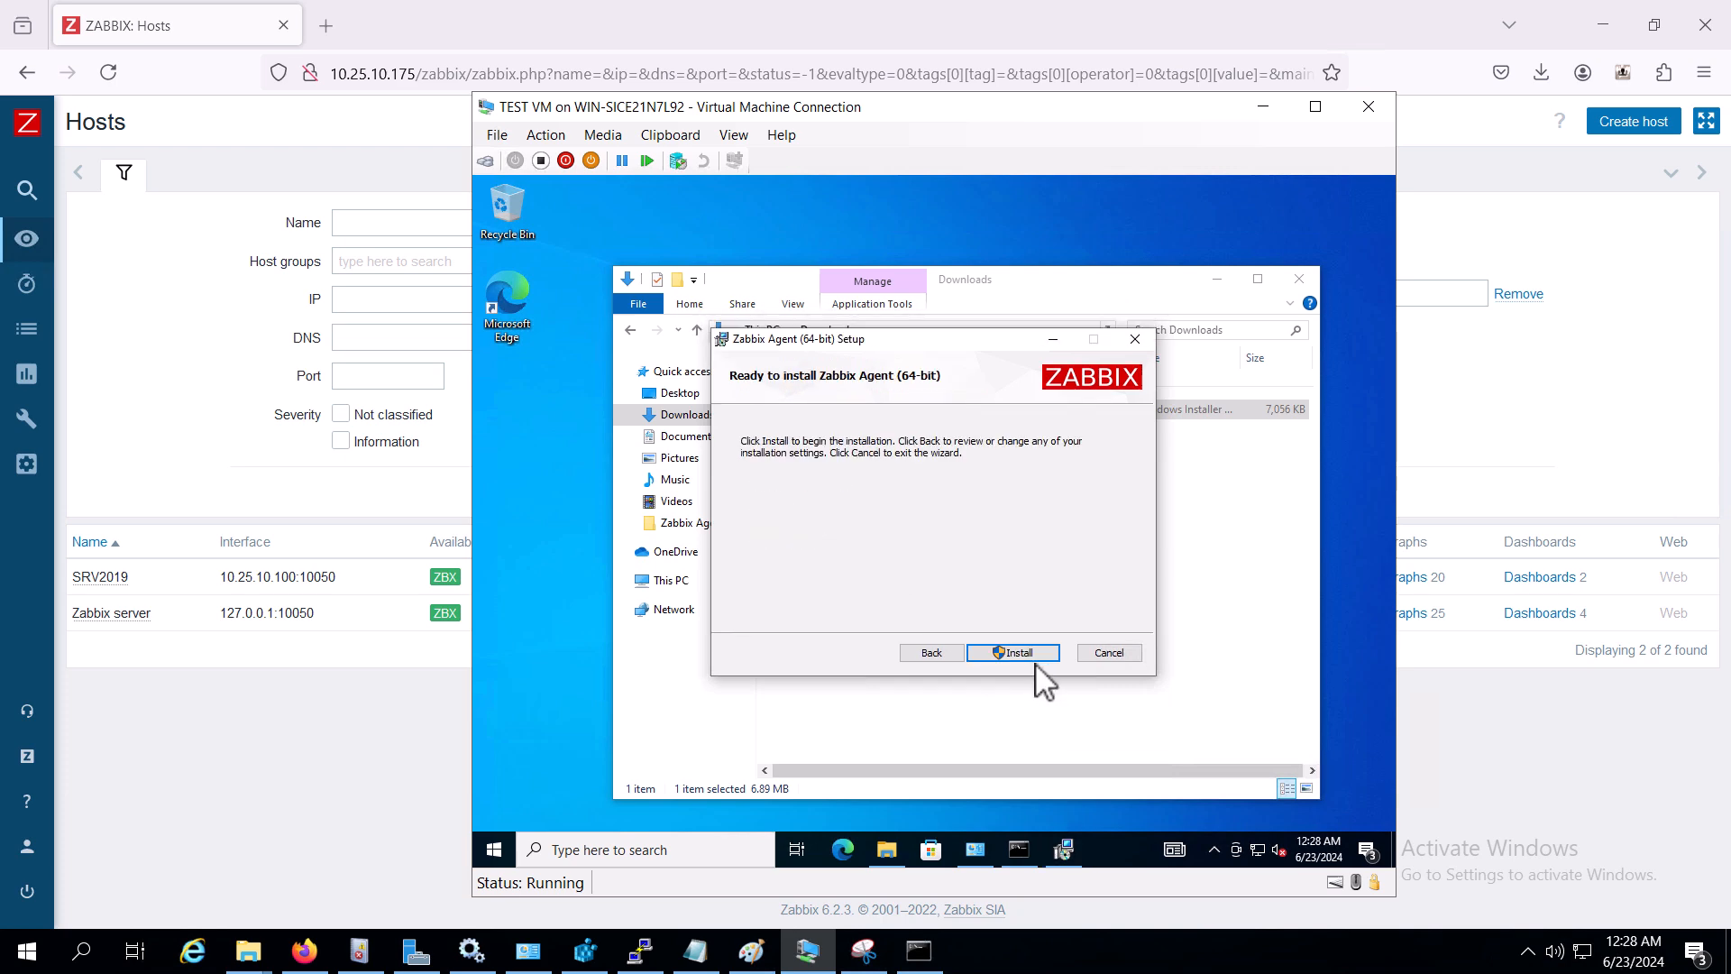
# - Install the Zabbix Agent, allow it to make changes to the device, and finish the setup wizard
pyautogui.click(1030, 654)
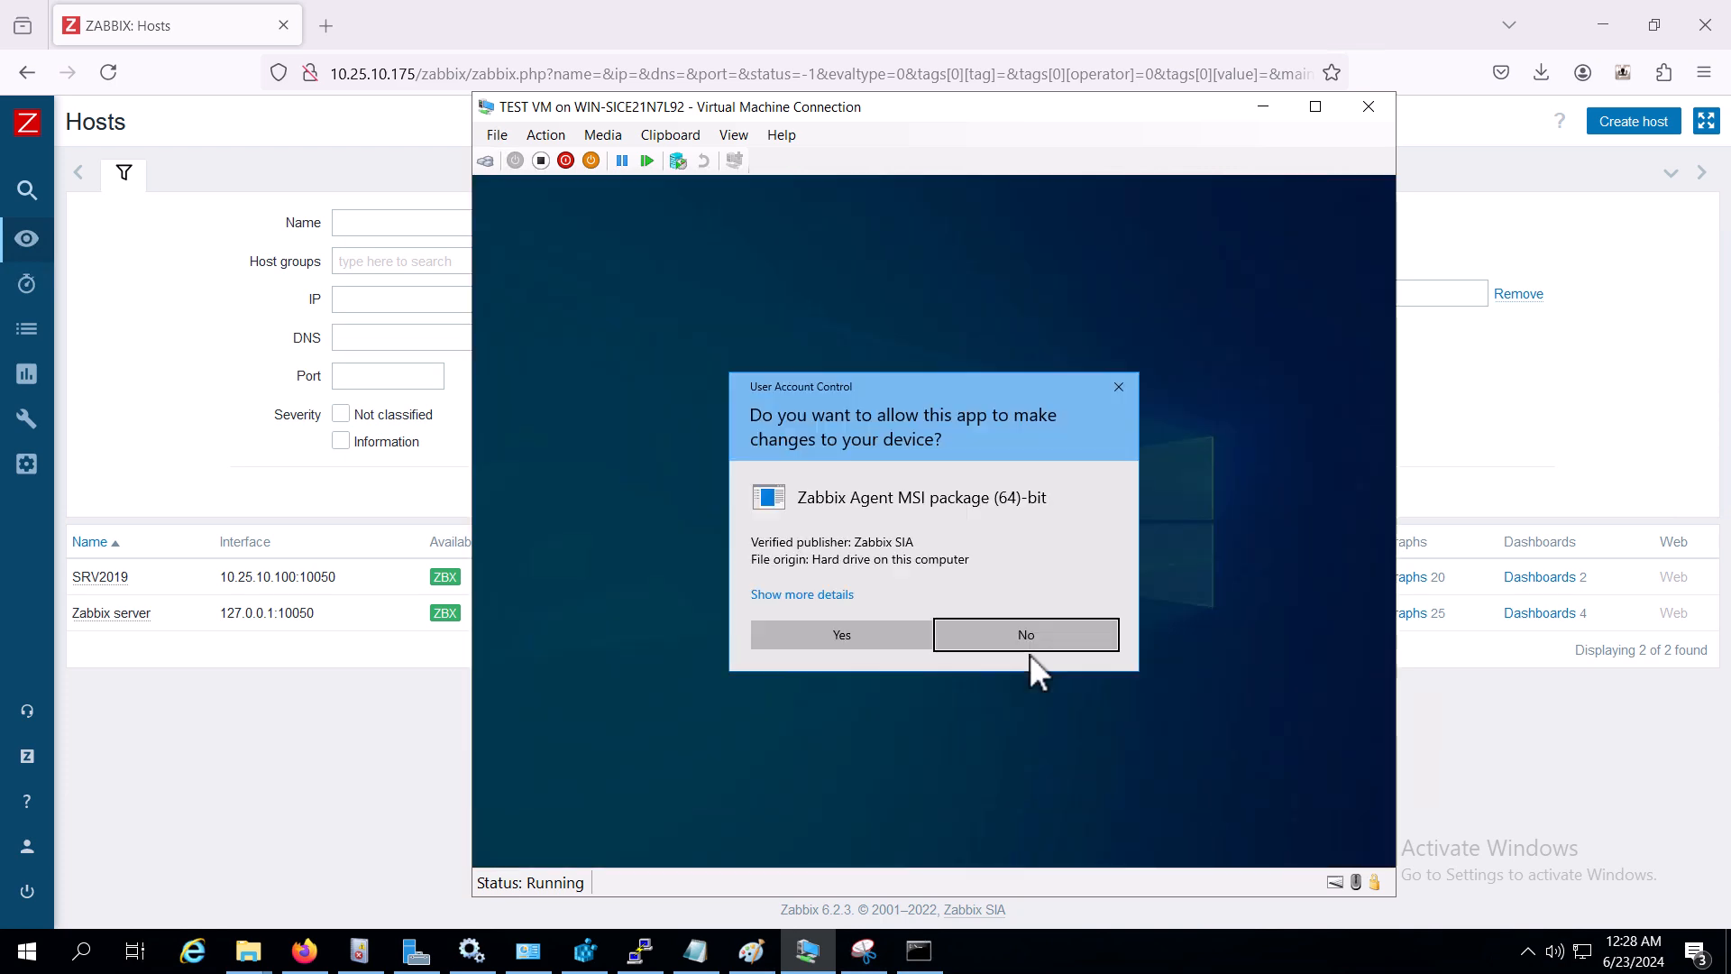
pyautogui.click(927, 633)
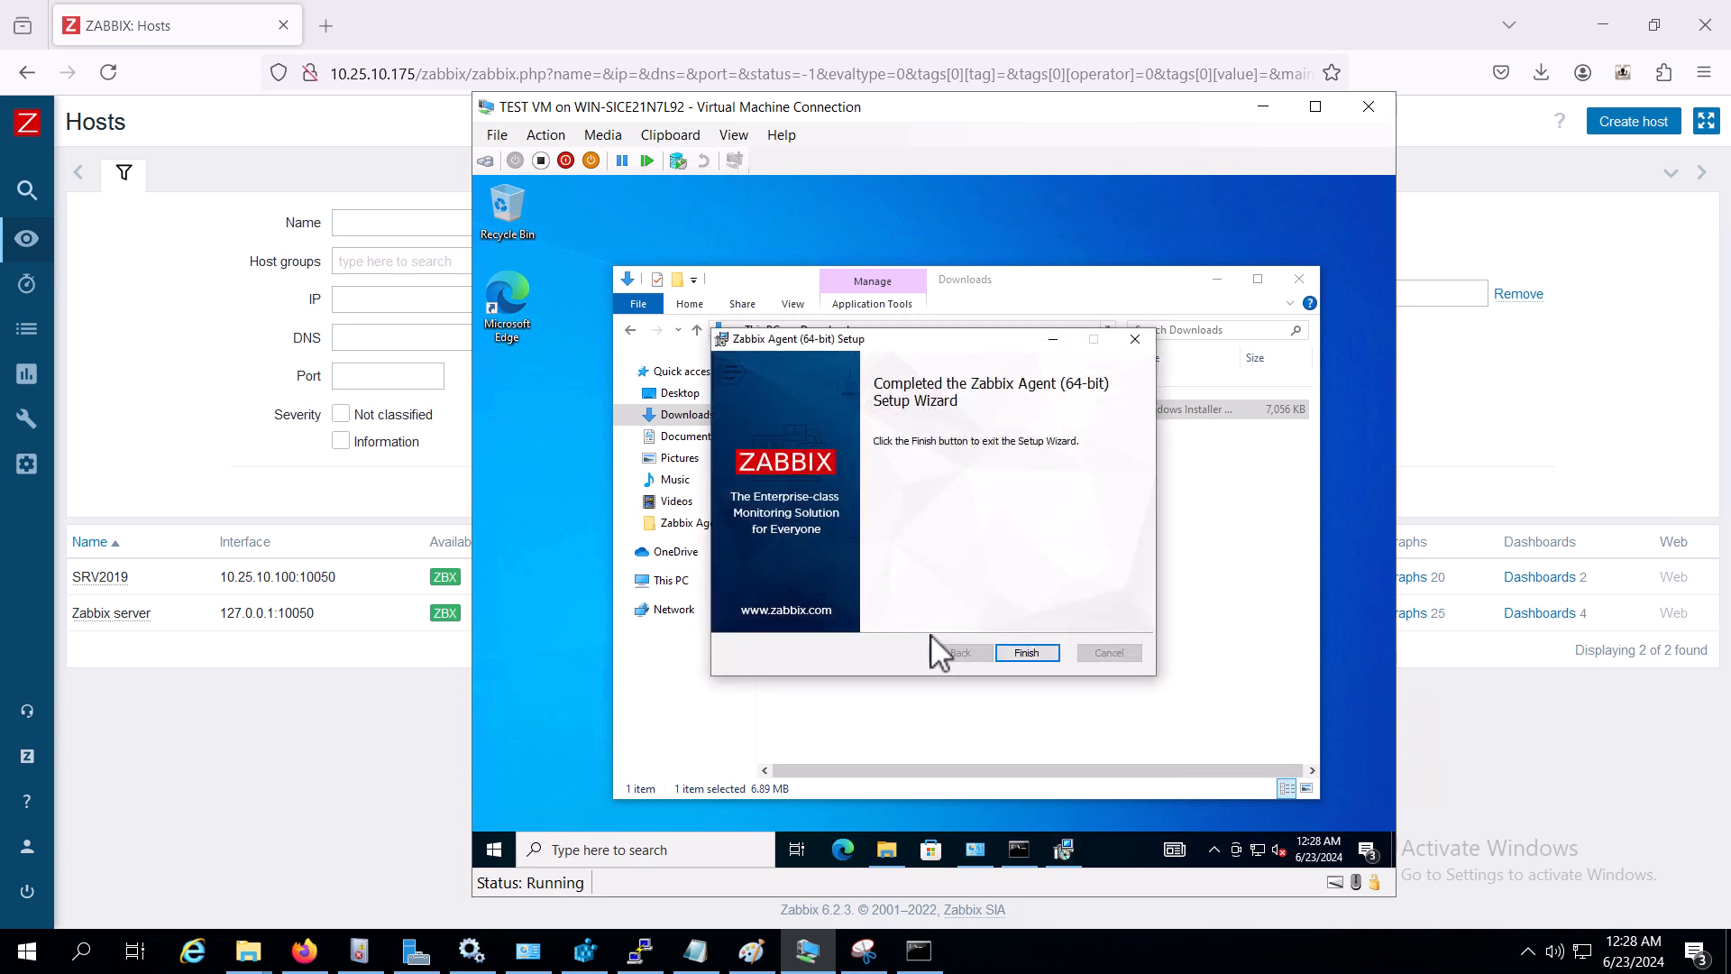
pyautogui.click(1004, 655)
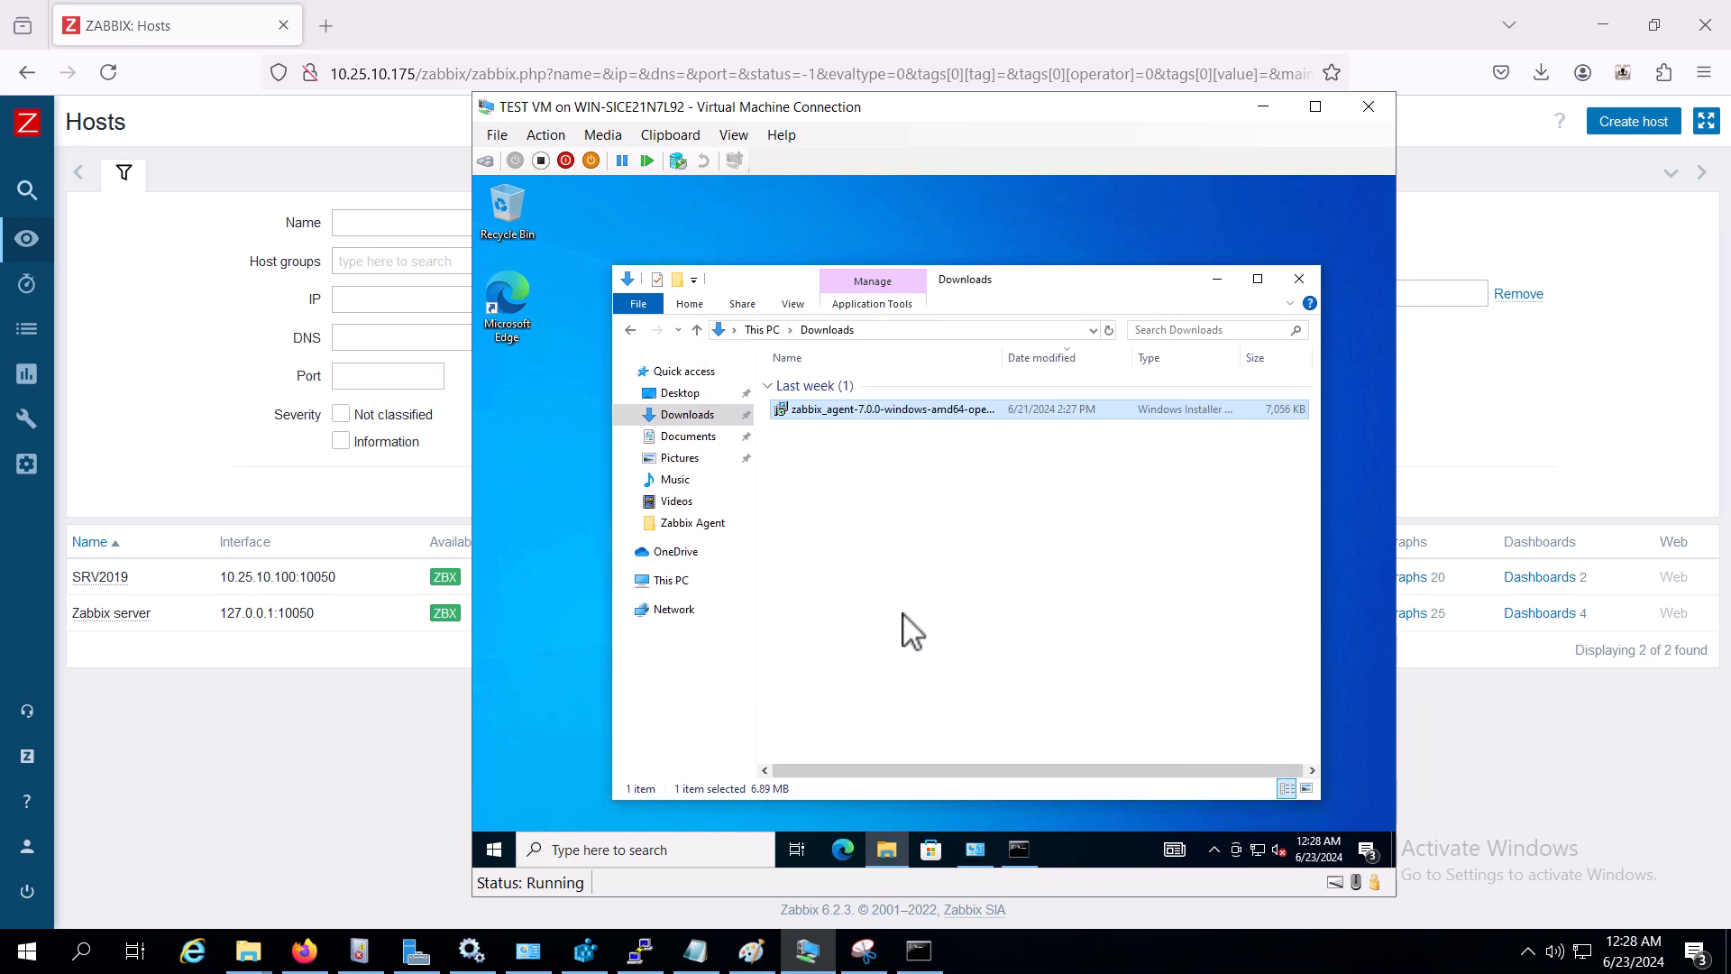
# - Ping the Zabbix server at 10.25.10.175 from the VM's Command Prompt
pyautogui.click(1019, 851)
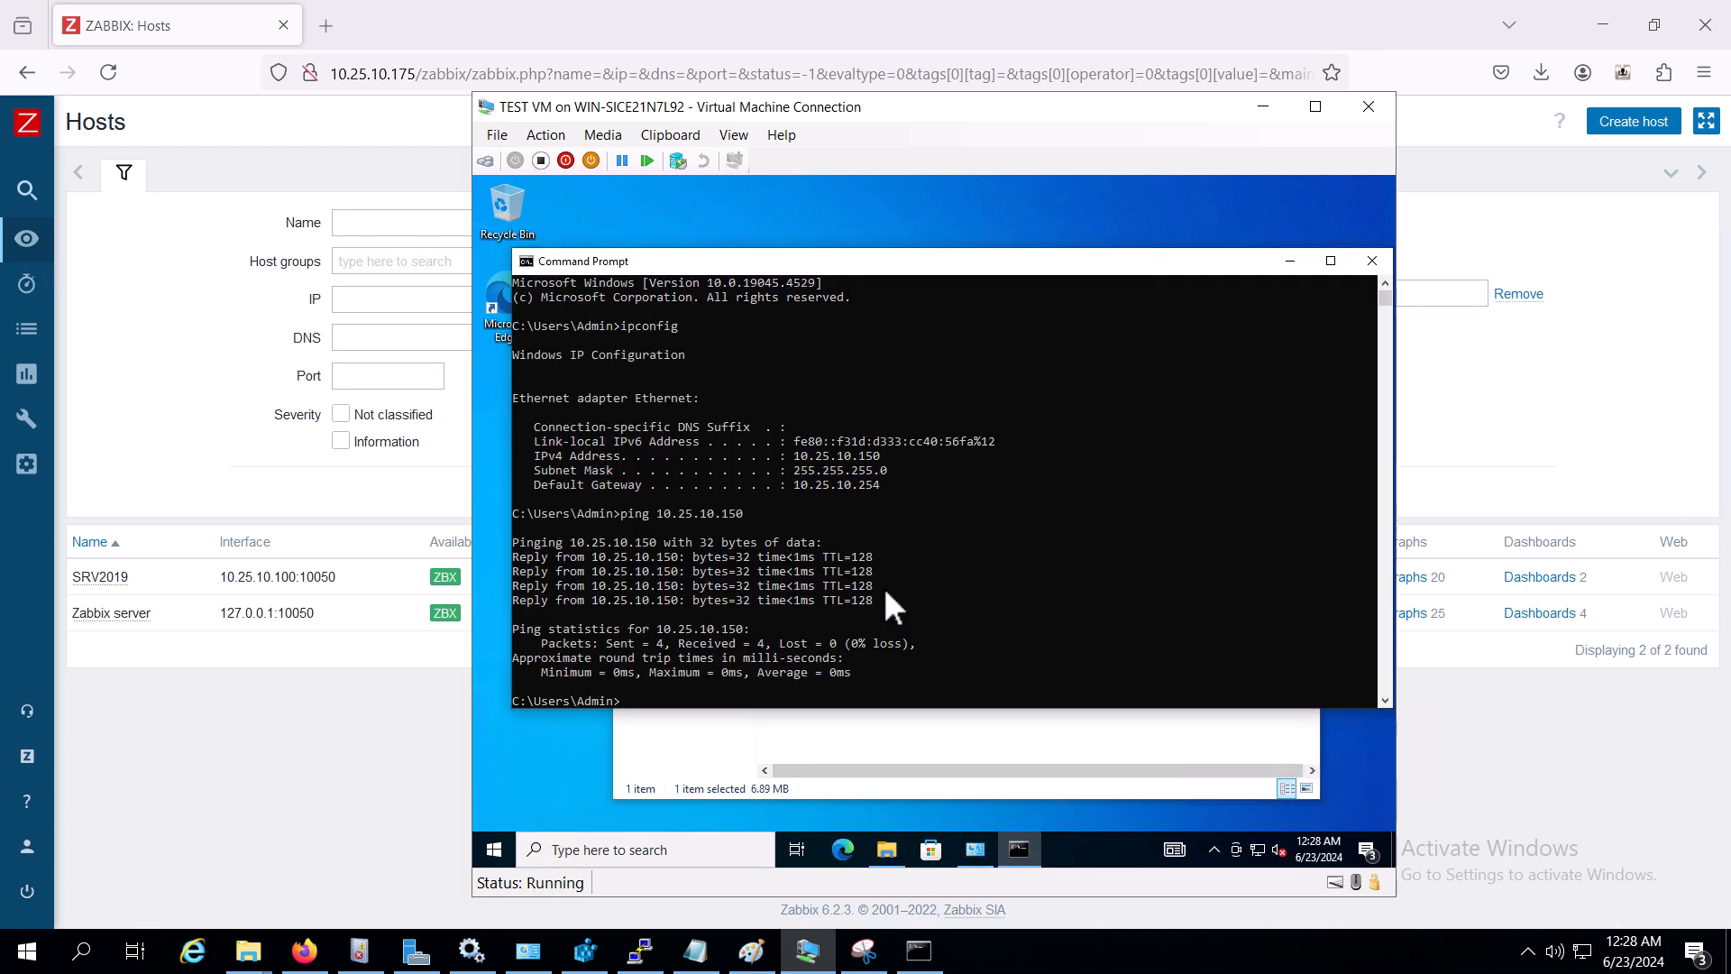
pyautogui.moveTo(885, 458)
pyautogui.mouseDown()
pyautogui.moveTo(793, 455)
pyautogui.moveTo(900, 457)
pyautogui.mouseUp()
pyautogui.press('Return')
pyautogui.press('Return')
pyautogui.press('Return')
pyautogui.press('Return')
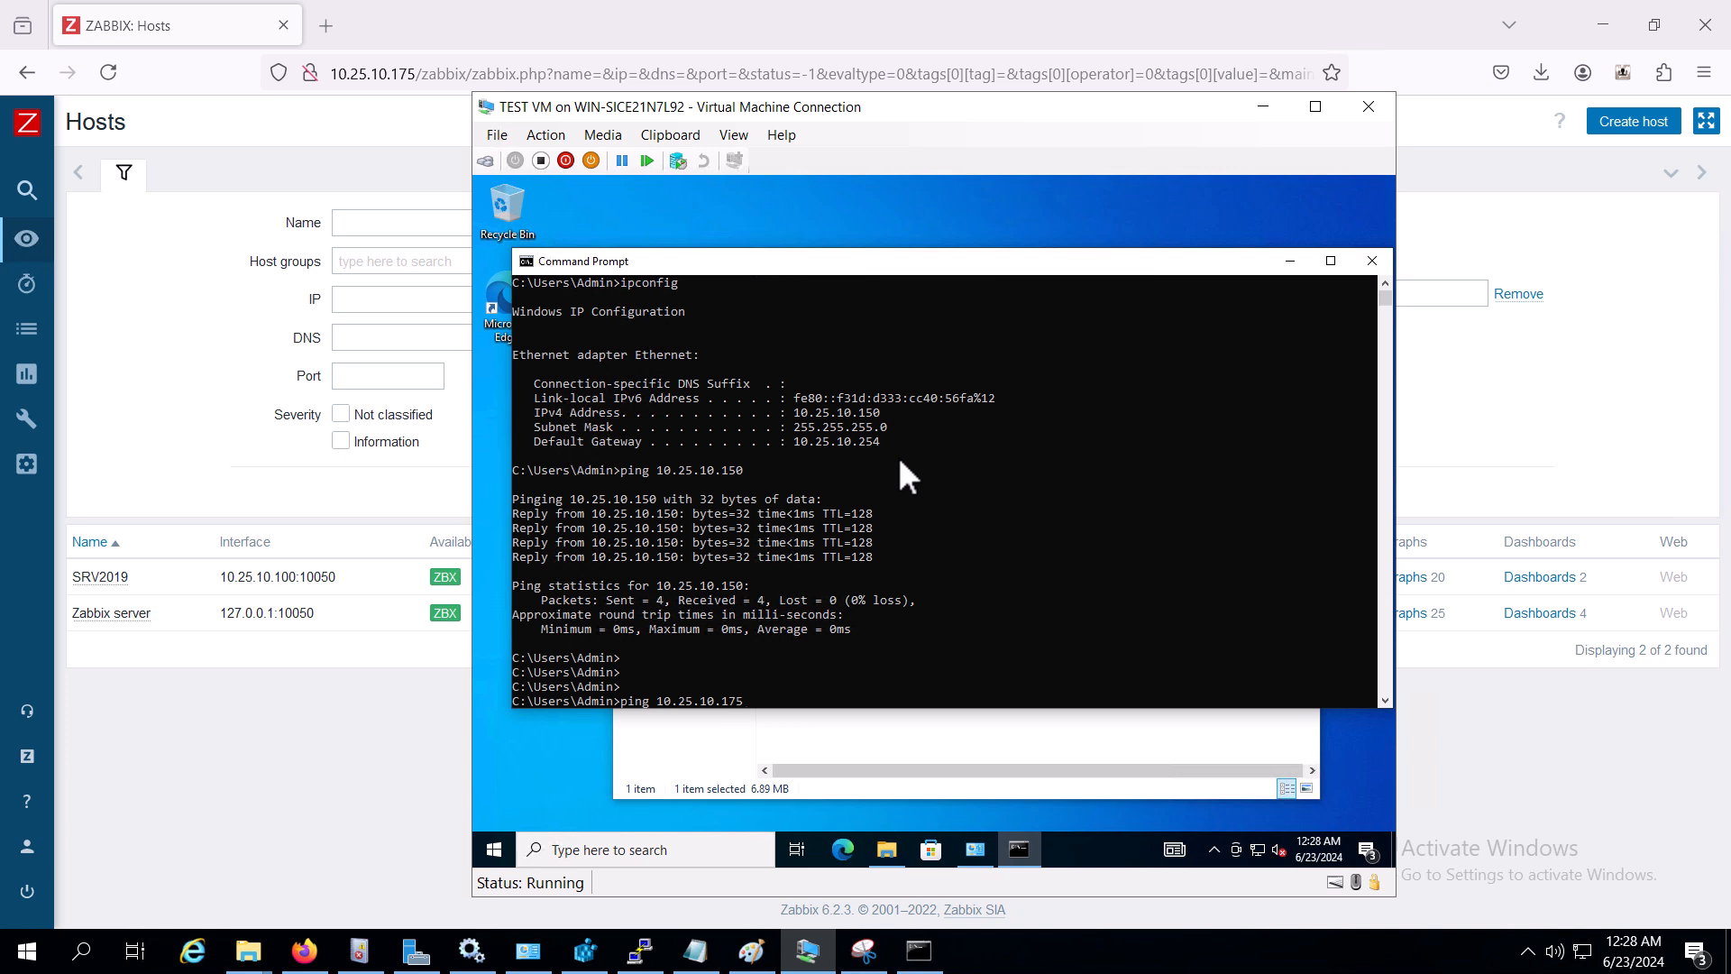
pyautogui.press('Return')
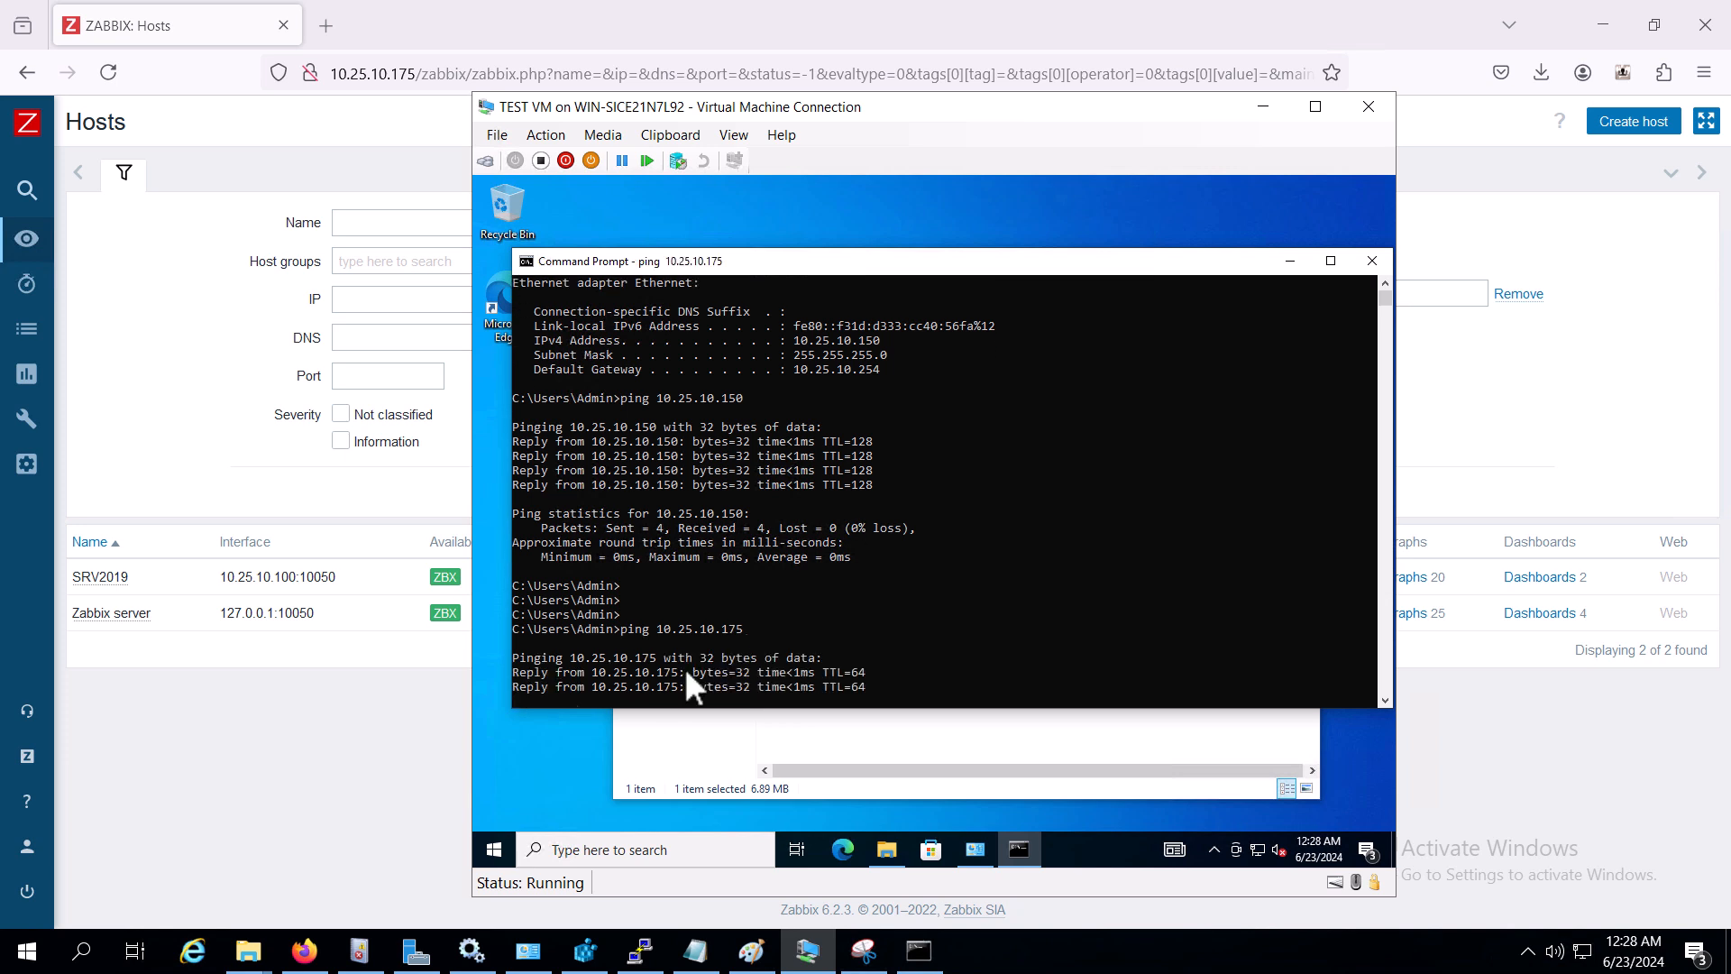
# - Switch back to the Zabbix web interface in the browser and open the host configuration list
pyautogui.click(395, 765)
pyautogui.moveTo(35, 372)
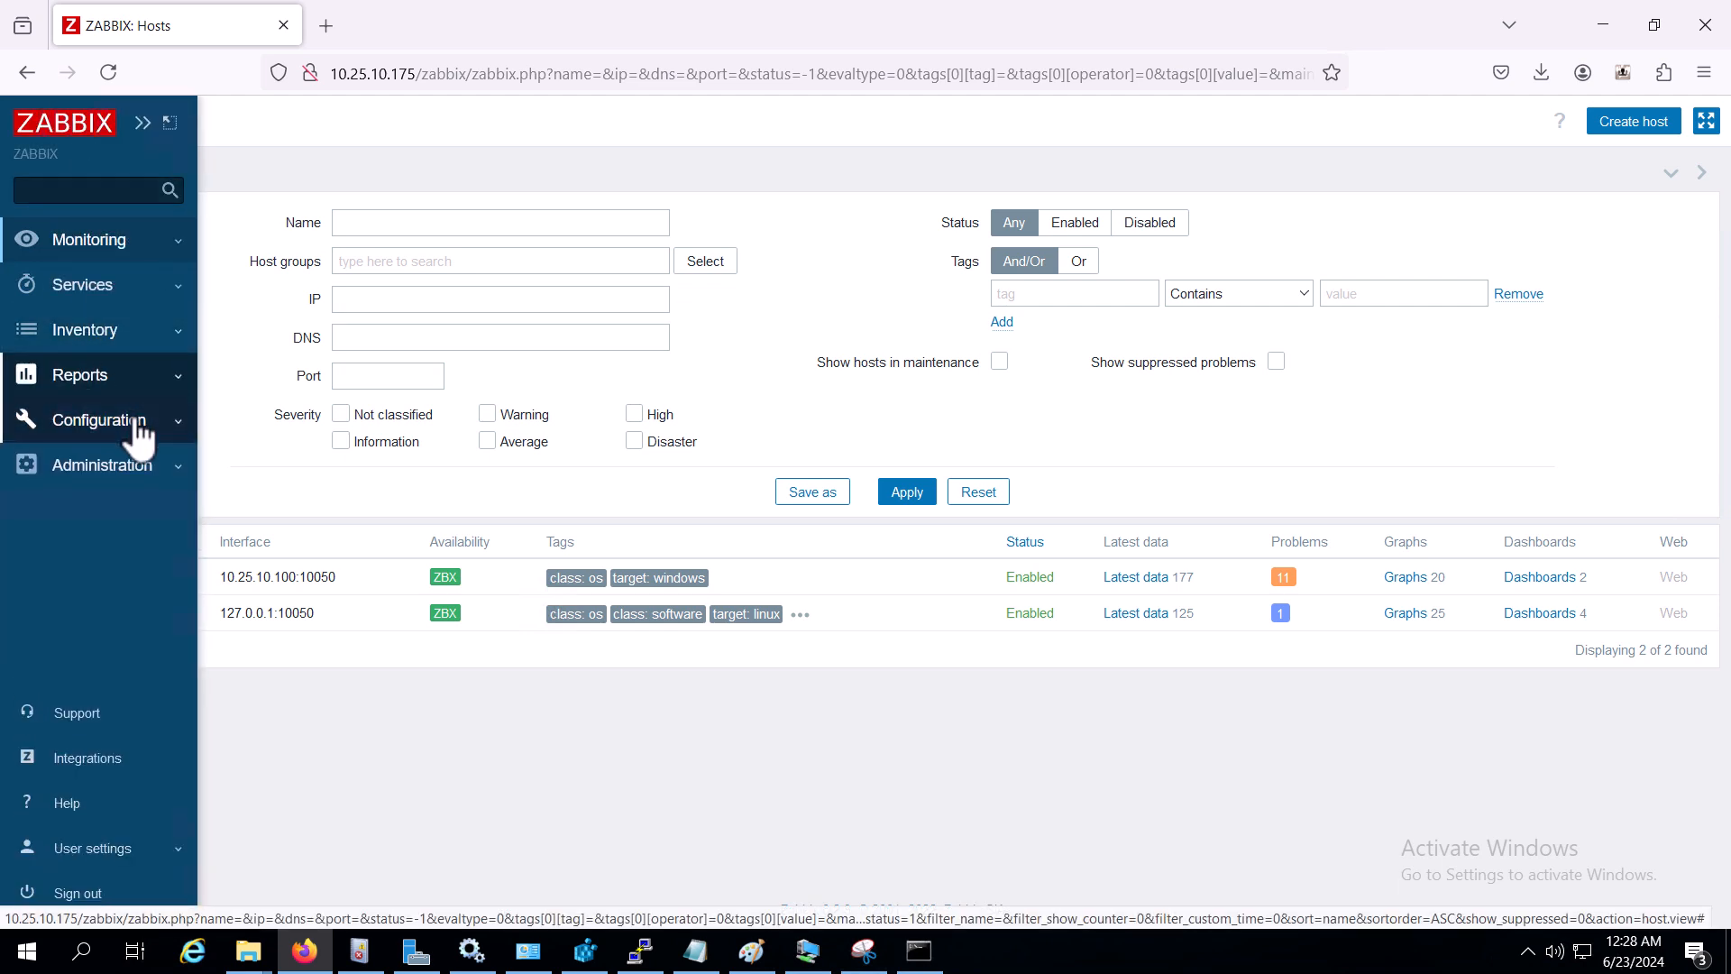
pyautogui.moveTo(134, 424)
pyautogui.click(99, 575)
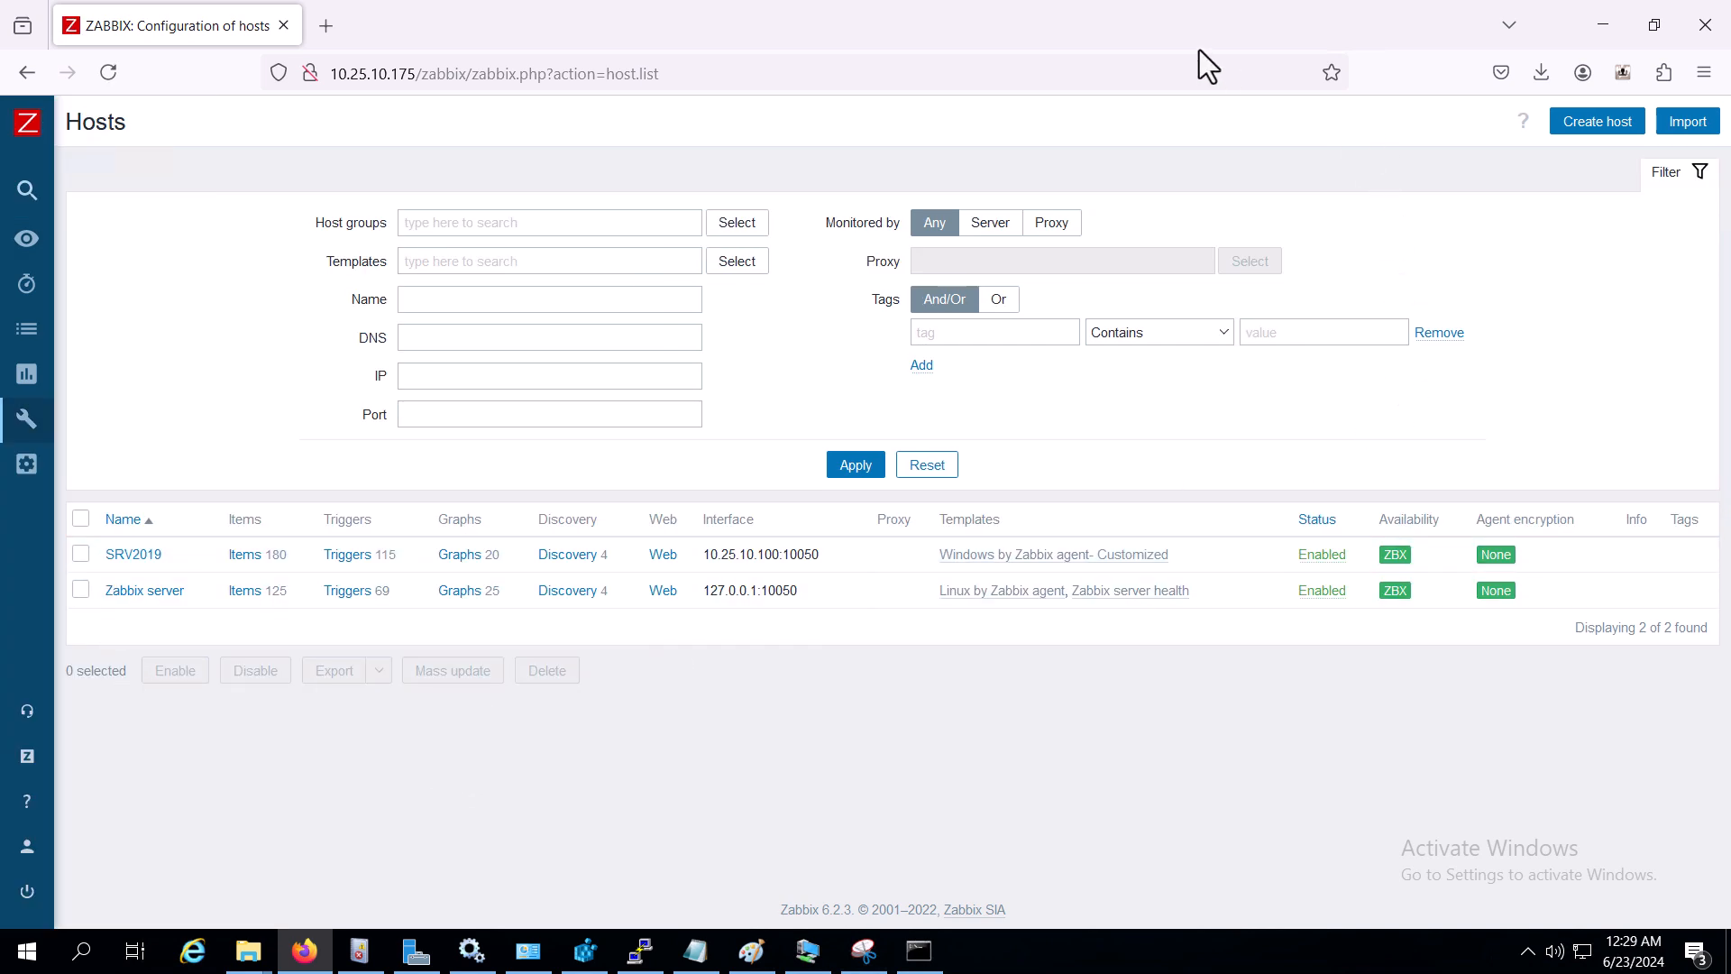
# - Start creating a new host and name it HOST1
pyautogui.click(1596, 127)
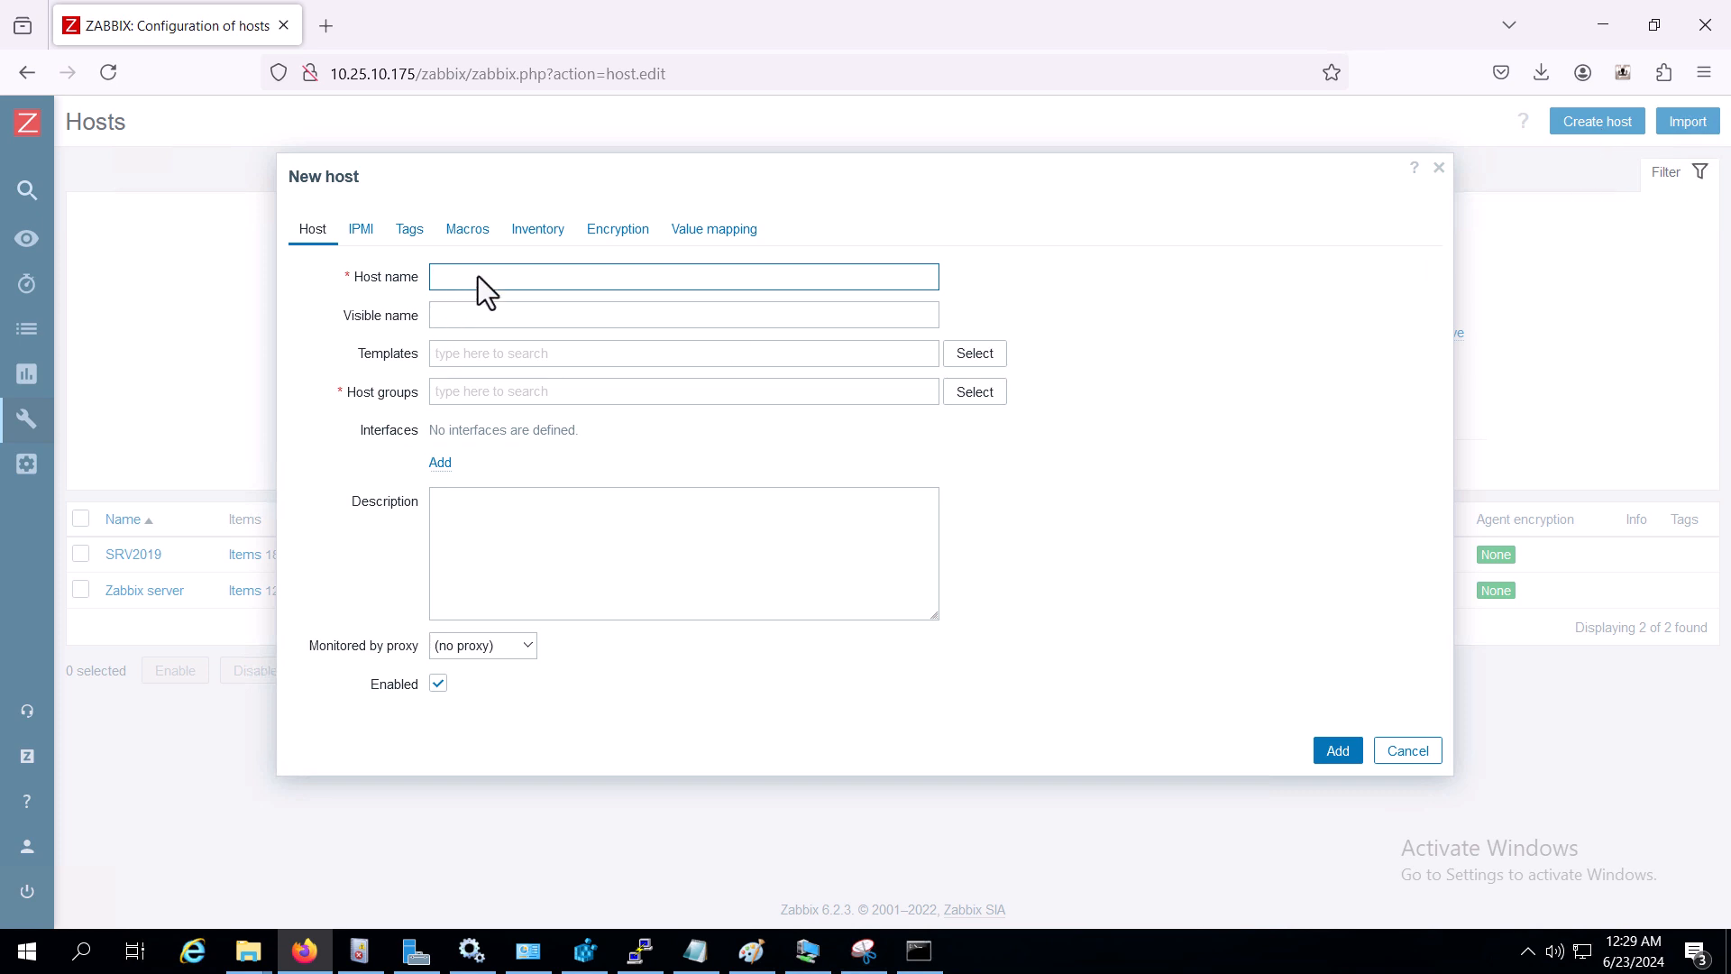
pyautogui.write('HOS')
pyautogui.doubleClick(455, 277)
pyautogui.click(456, 277)
pyautogui.doubleClick(455, 277)
# - Link the "Windows by Zabbix agent- Customized" template from the Templates/Operating systems group to the new host
pyautogui.click(978, 356)
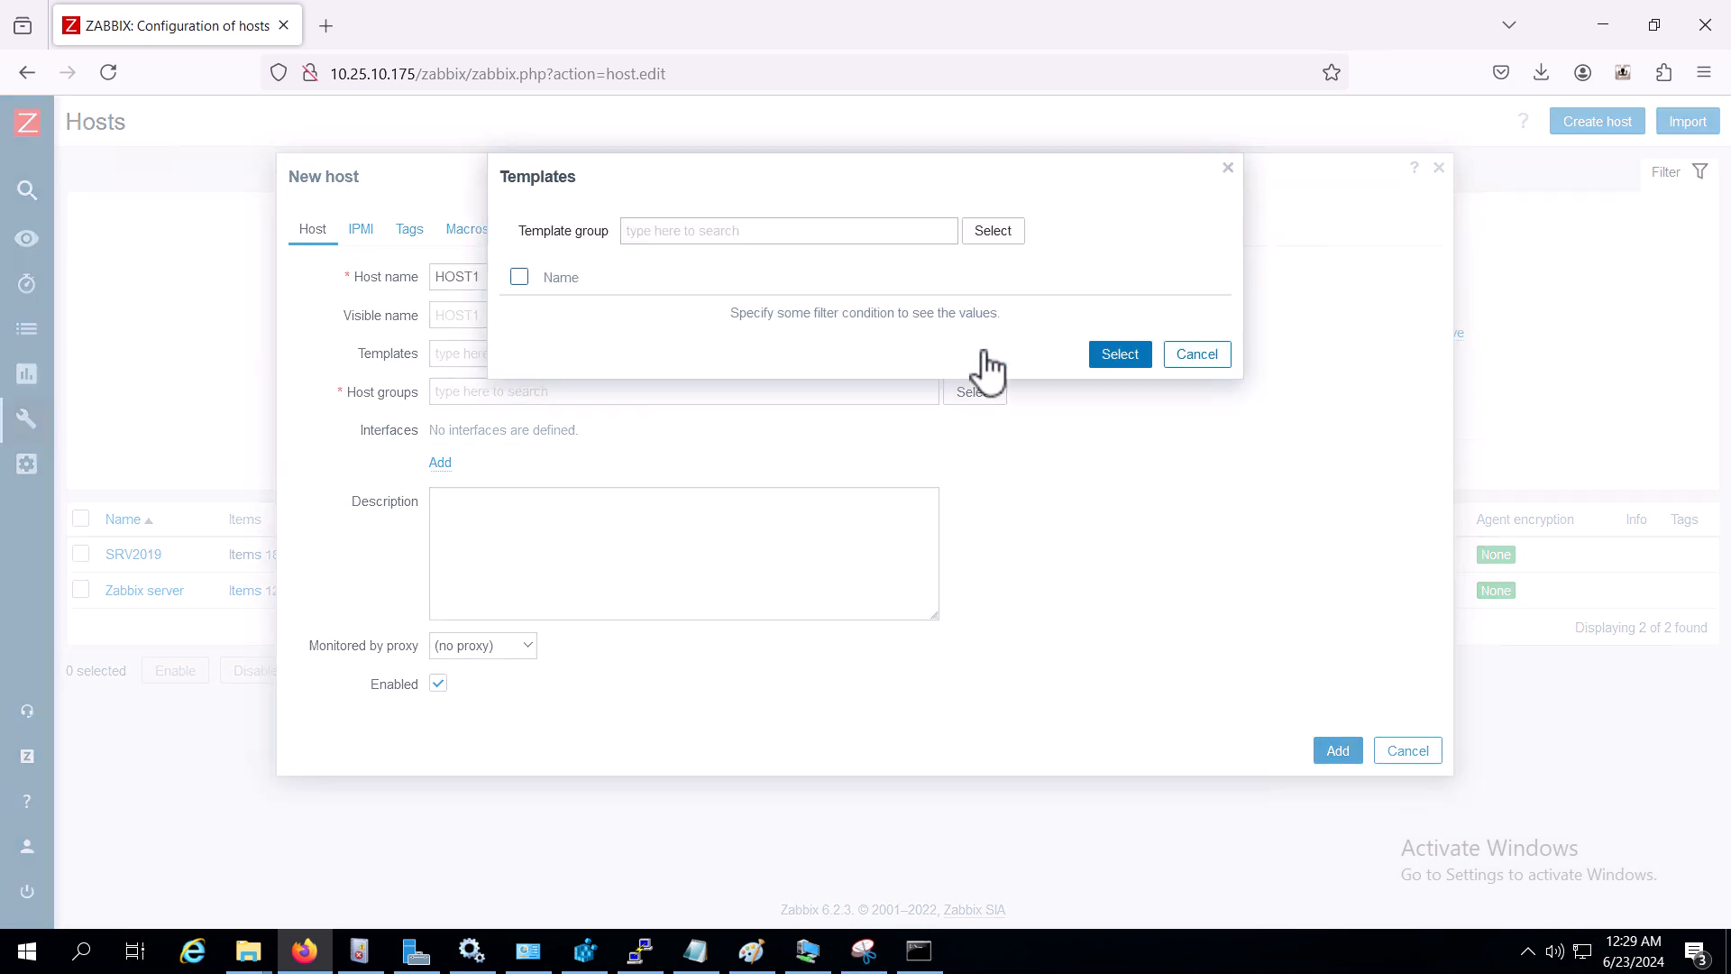
pyautogui.click(986, 239)
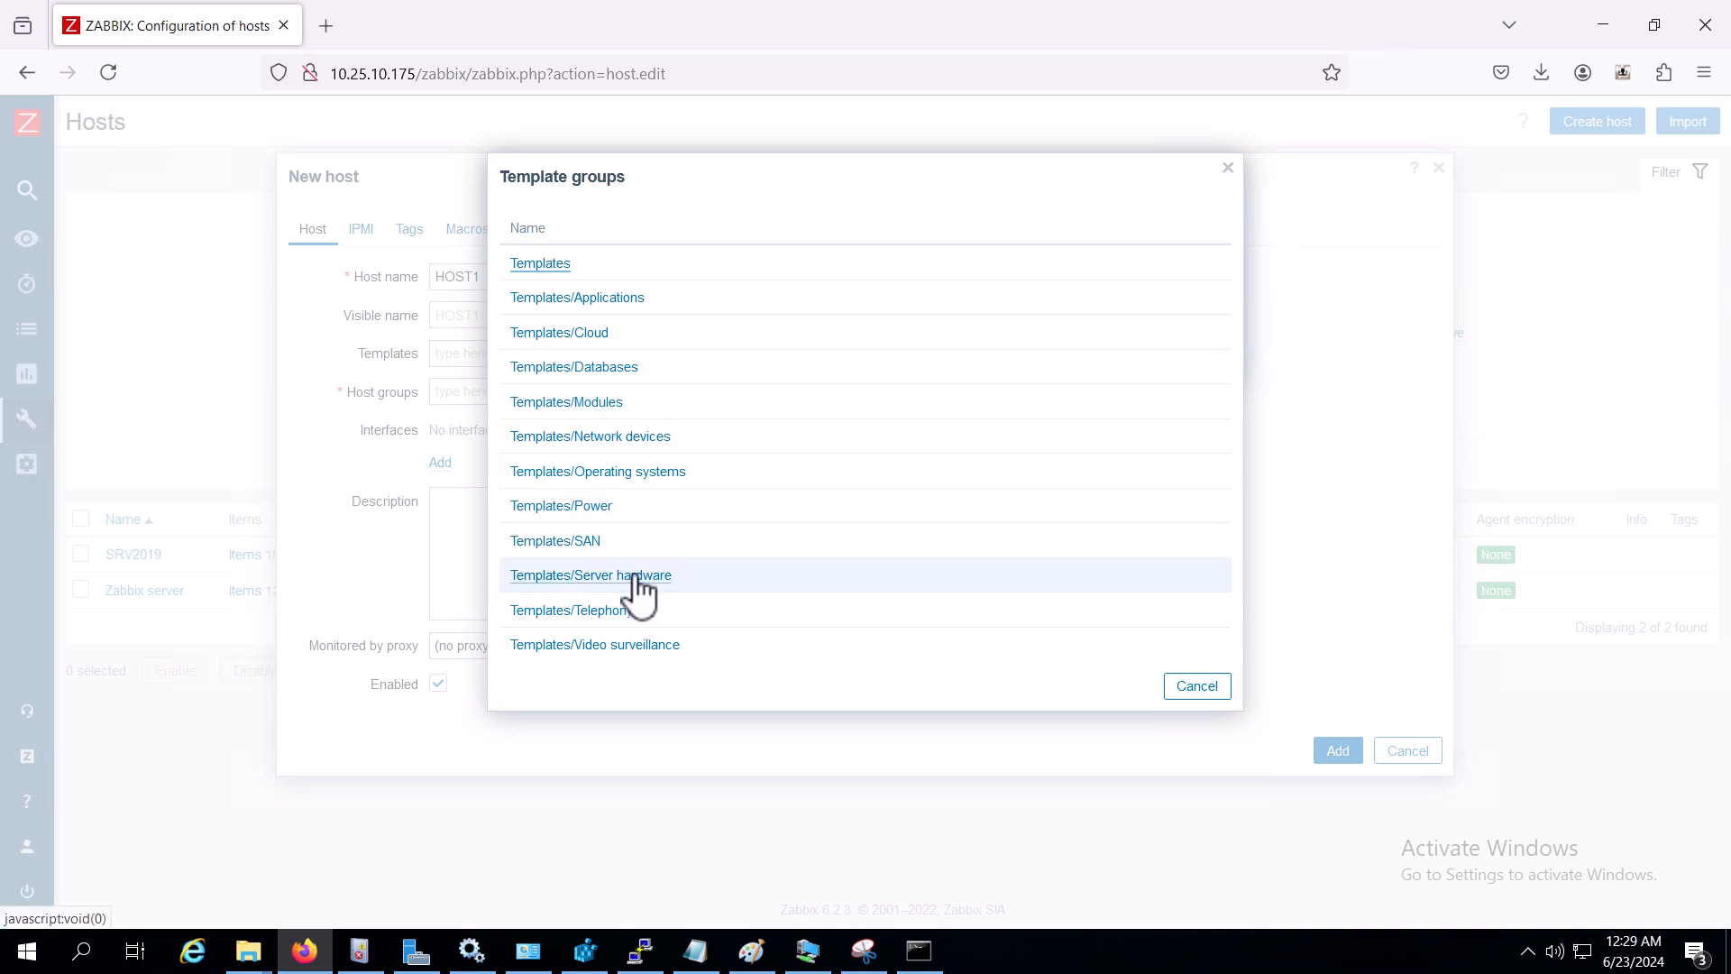
pyautogui.click(616, 472)
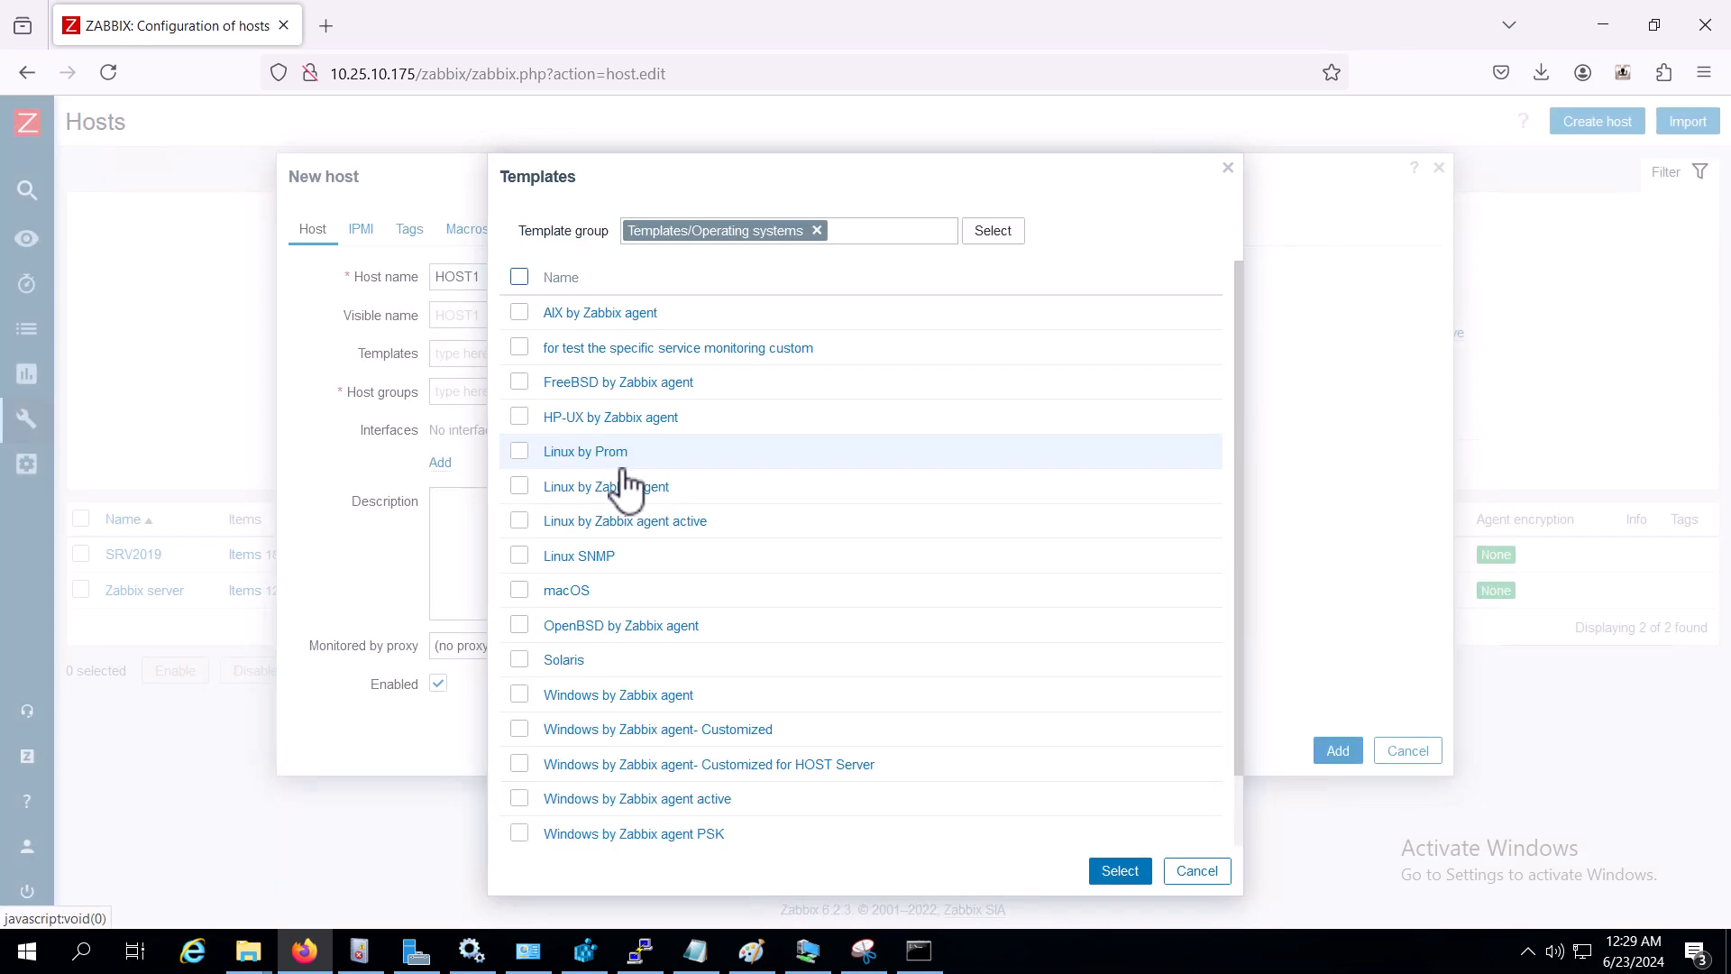
pyautogui.scroll(-1, 790, 597)
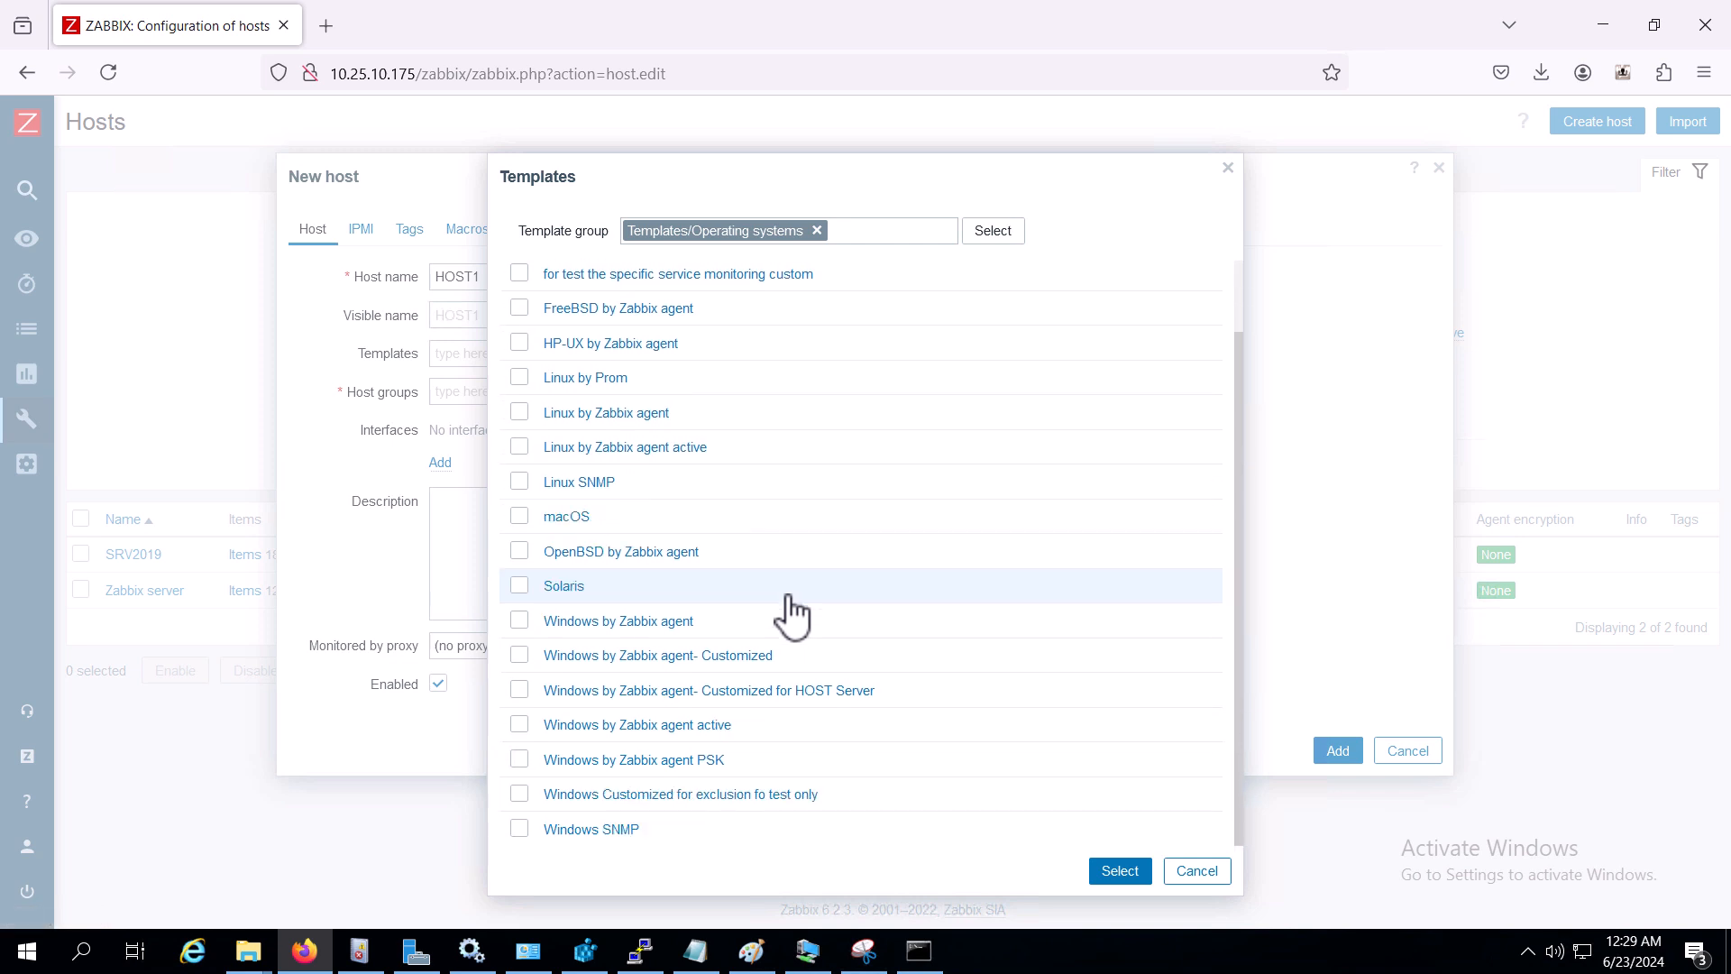
pyautogui.click(708, 659)
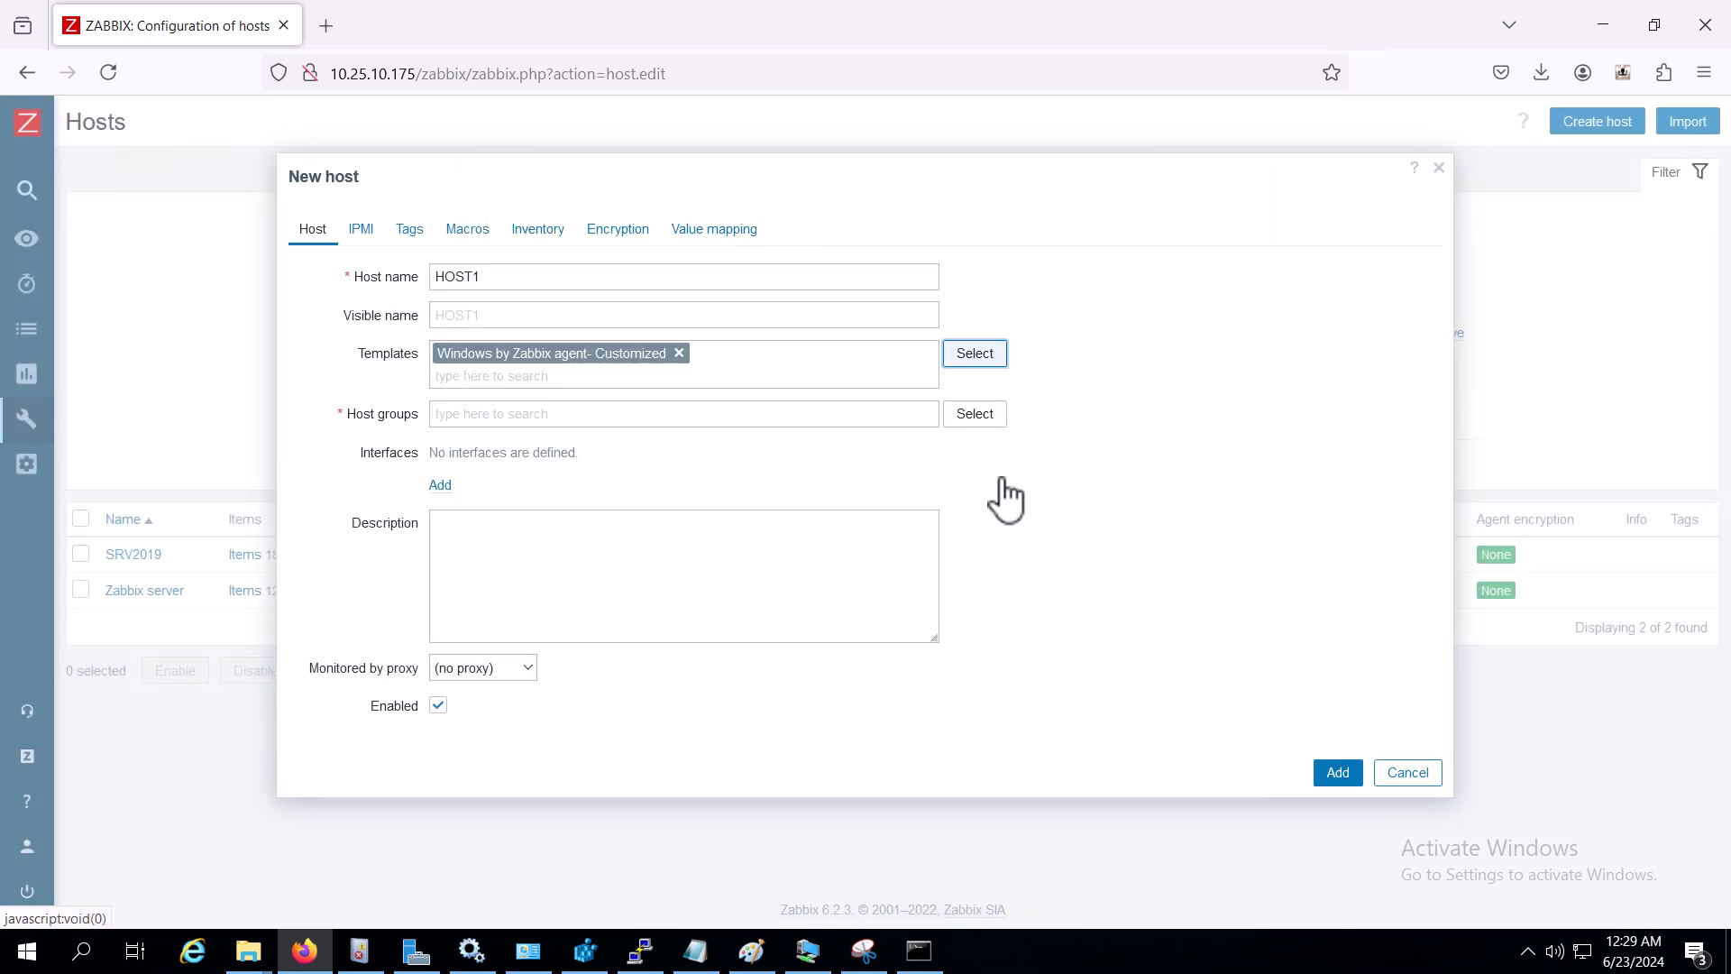
# - Assign the new host to the Virtual machines host group
pyautogui.click(985, 423)
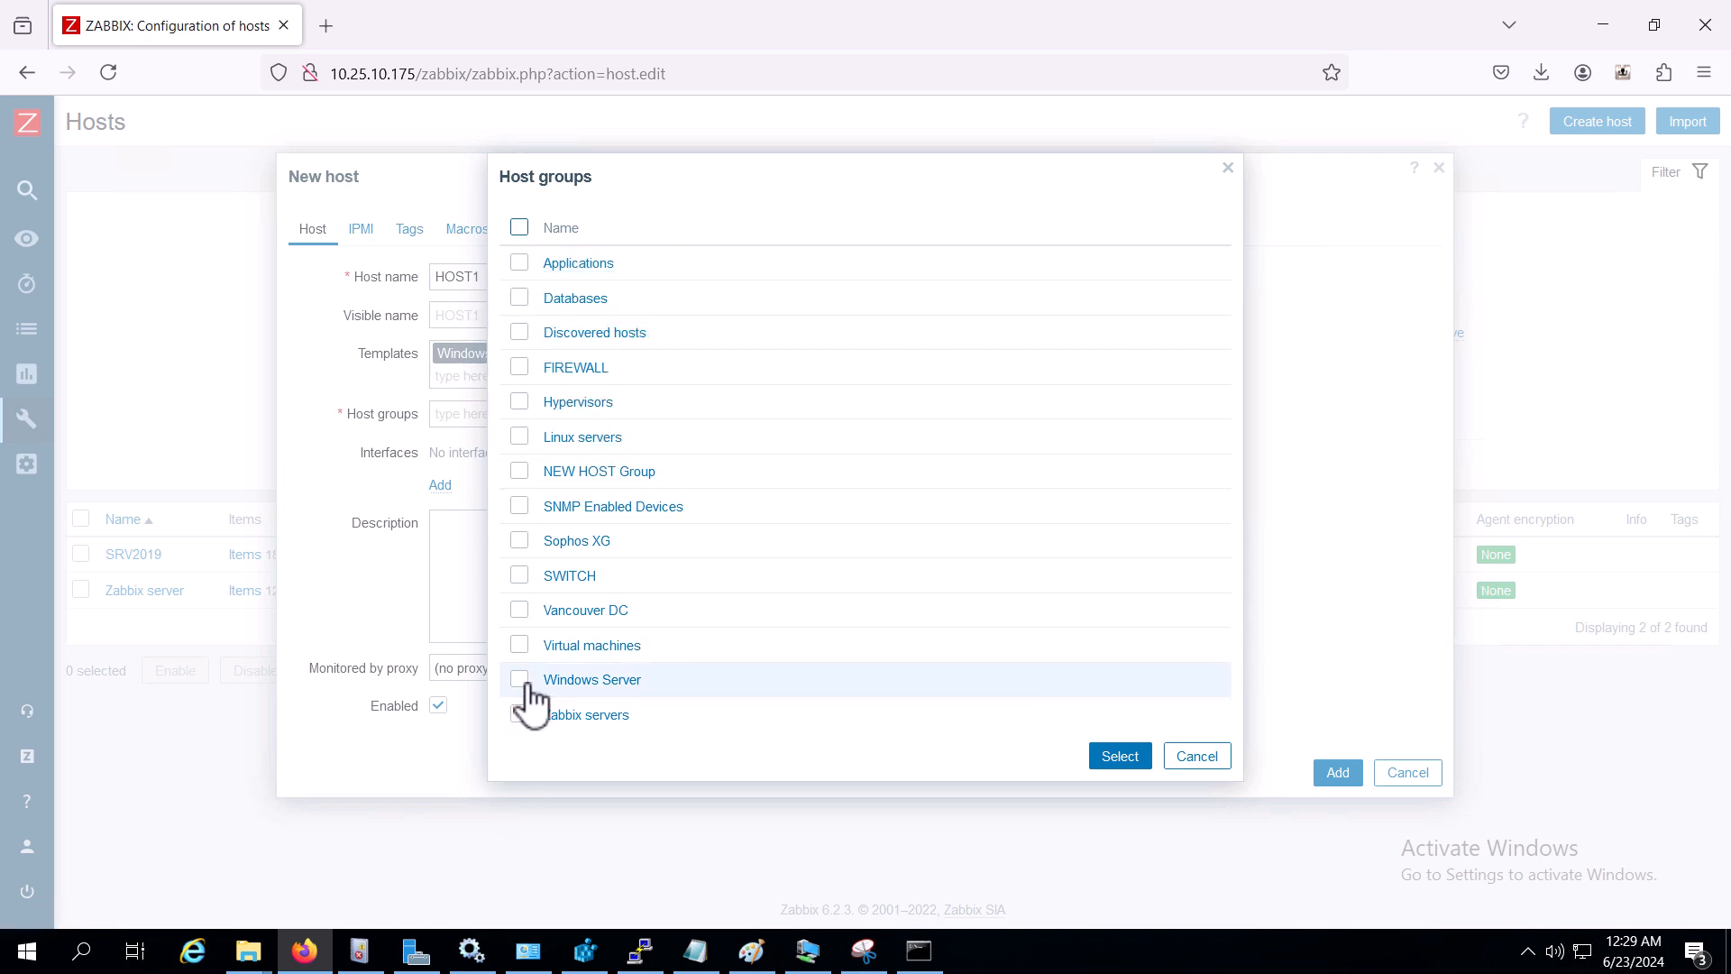
pyautogui.click(519, 644)
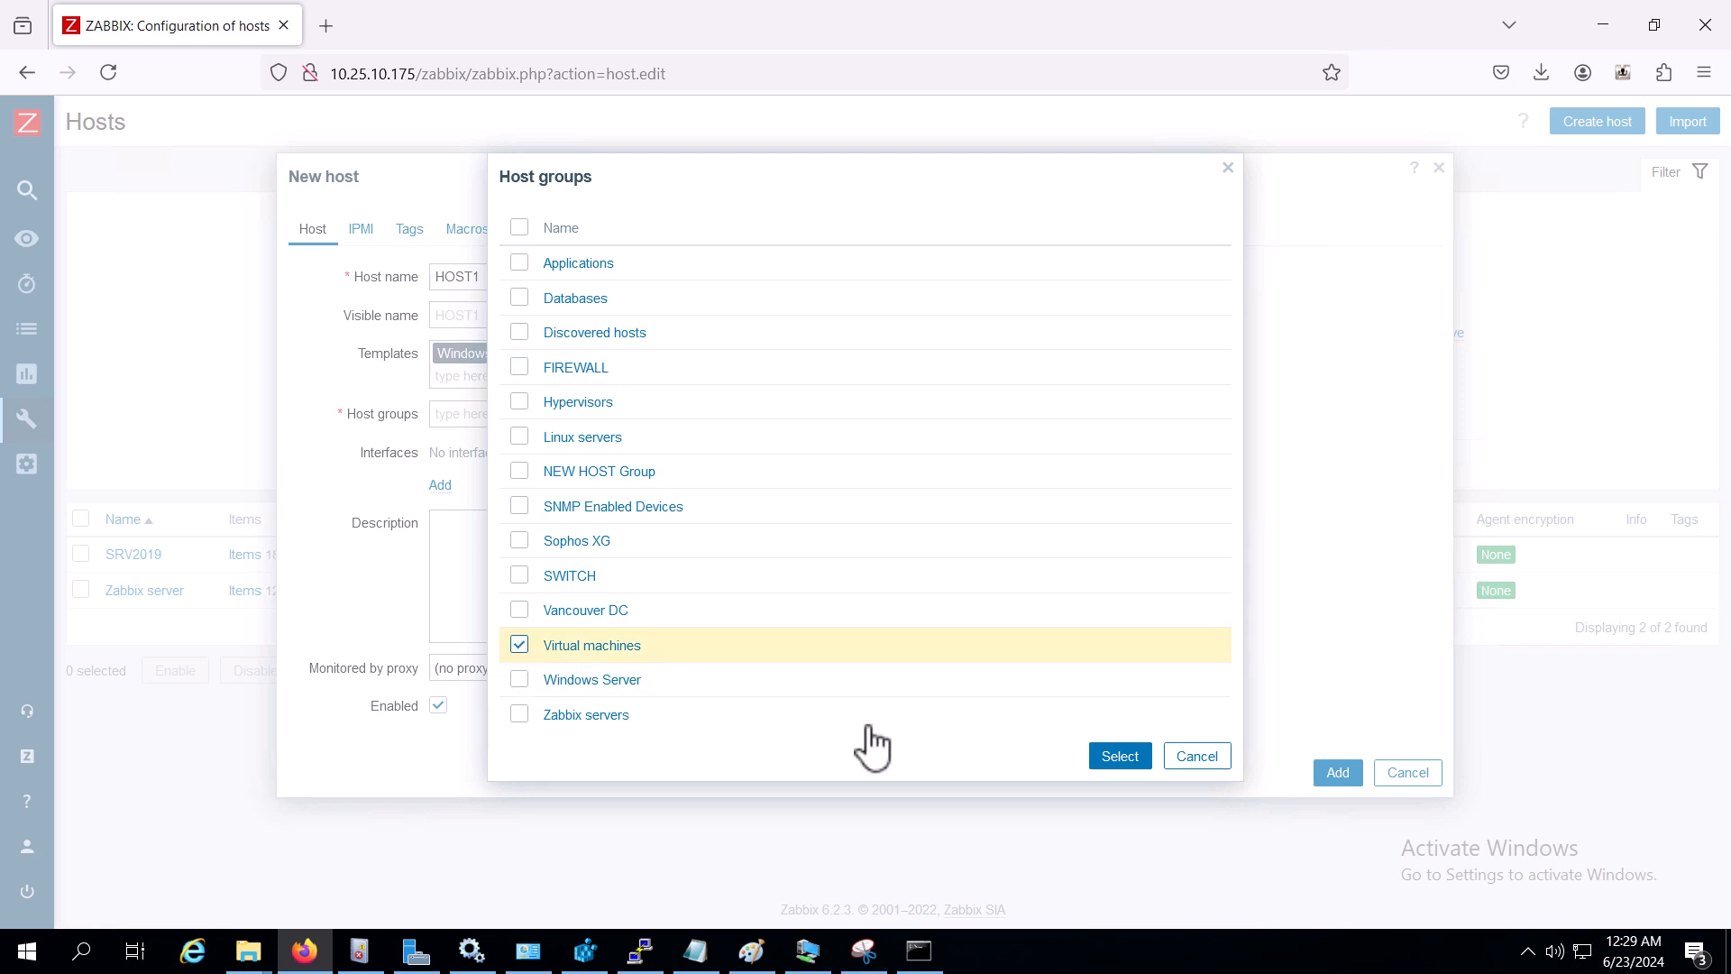
pyautogui.click(1118, 757)
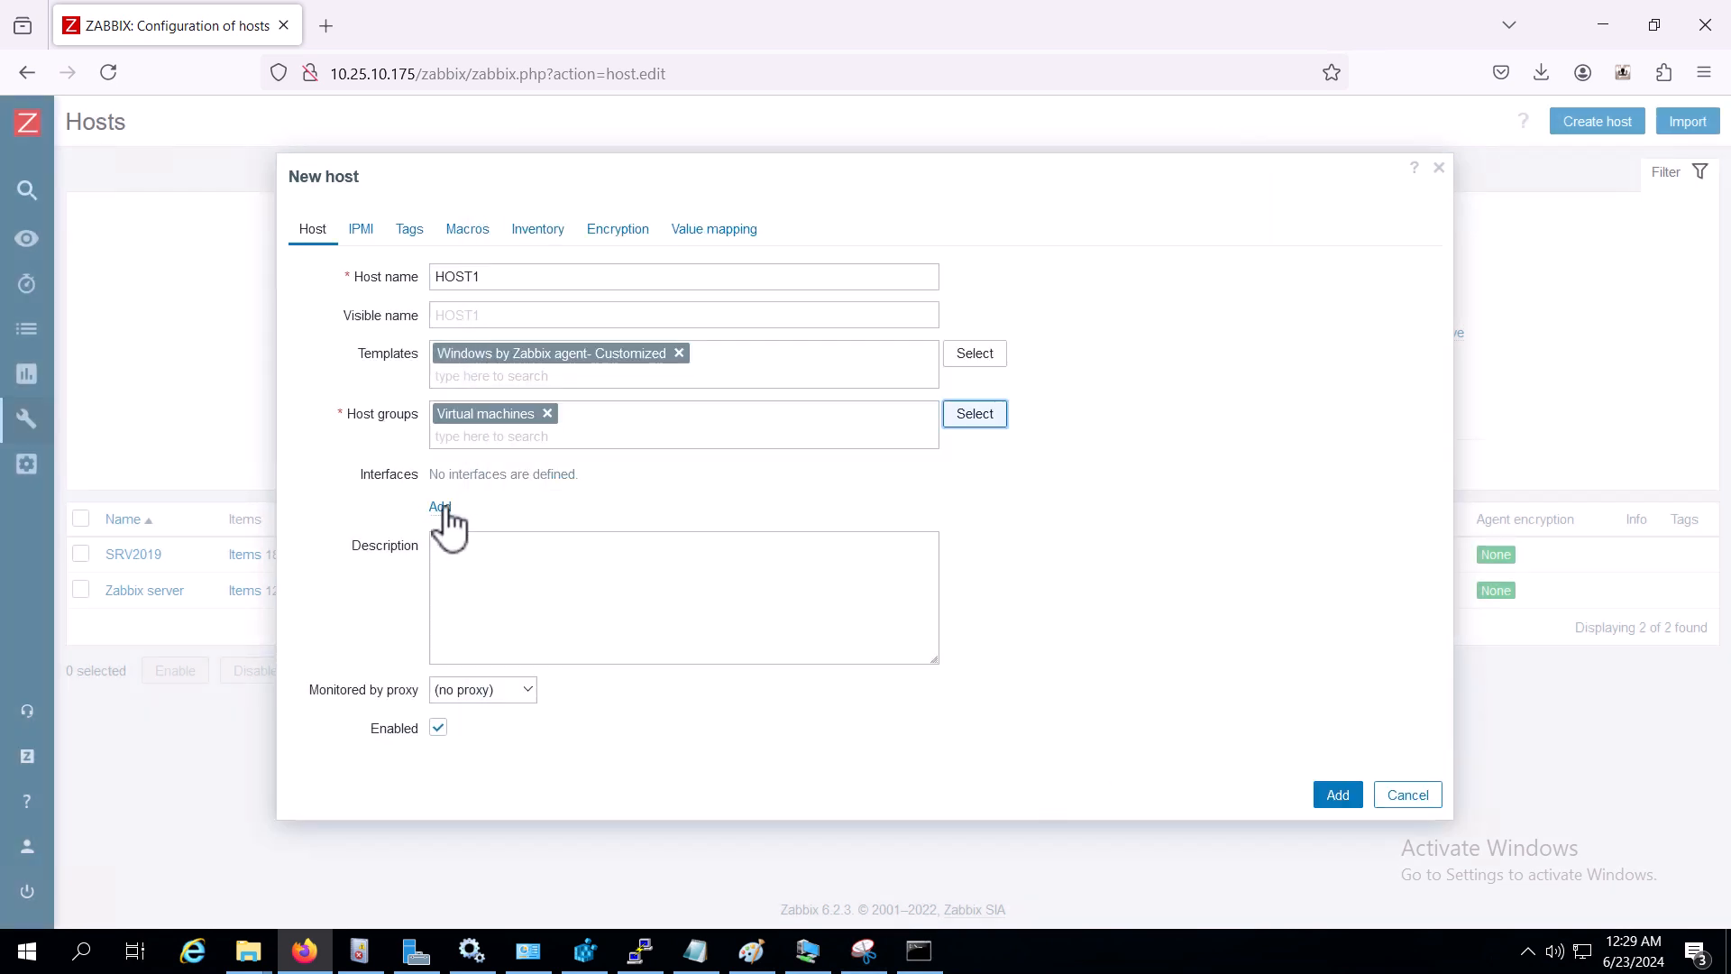
# - Add an Agent interface to the host with the TEST VM's IPv4 address, 10.25.10.150, looked up in its Command Prompt
pyautogui.click(442, 510)
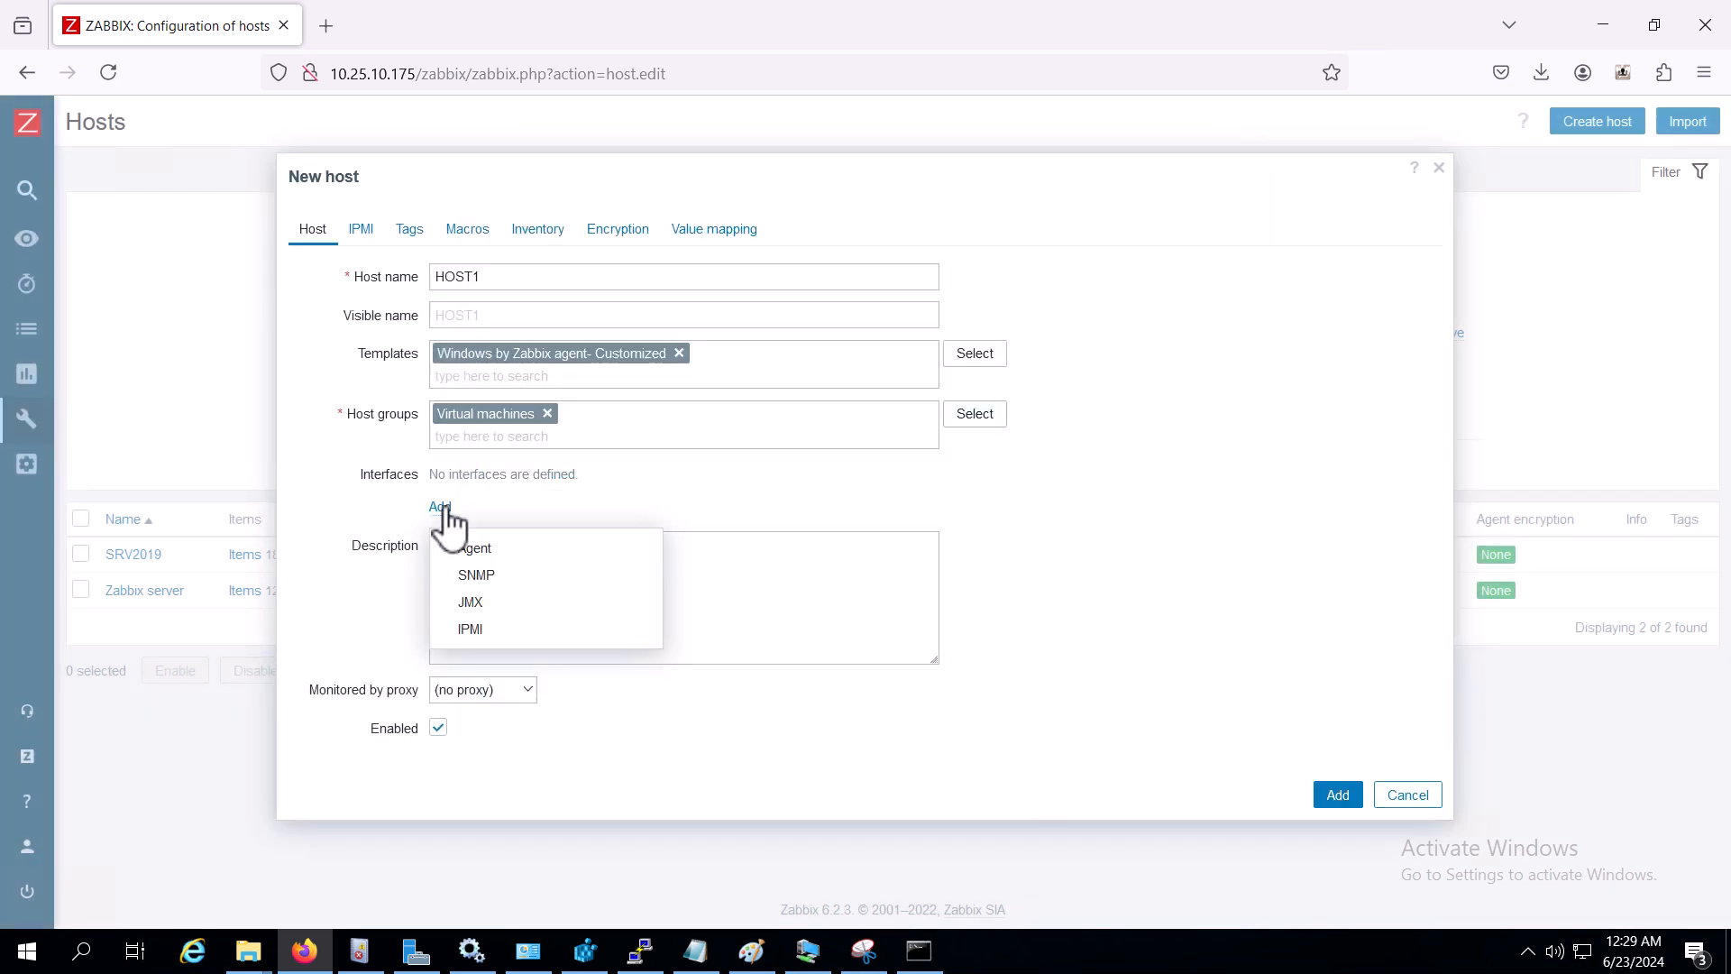
pyautogui.click(487, 548)
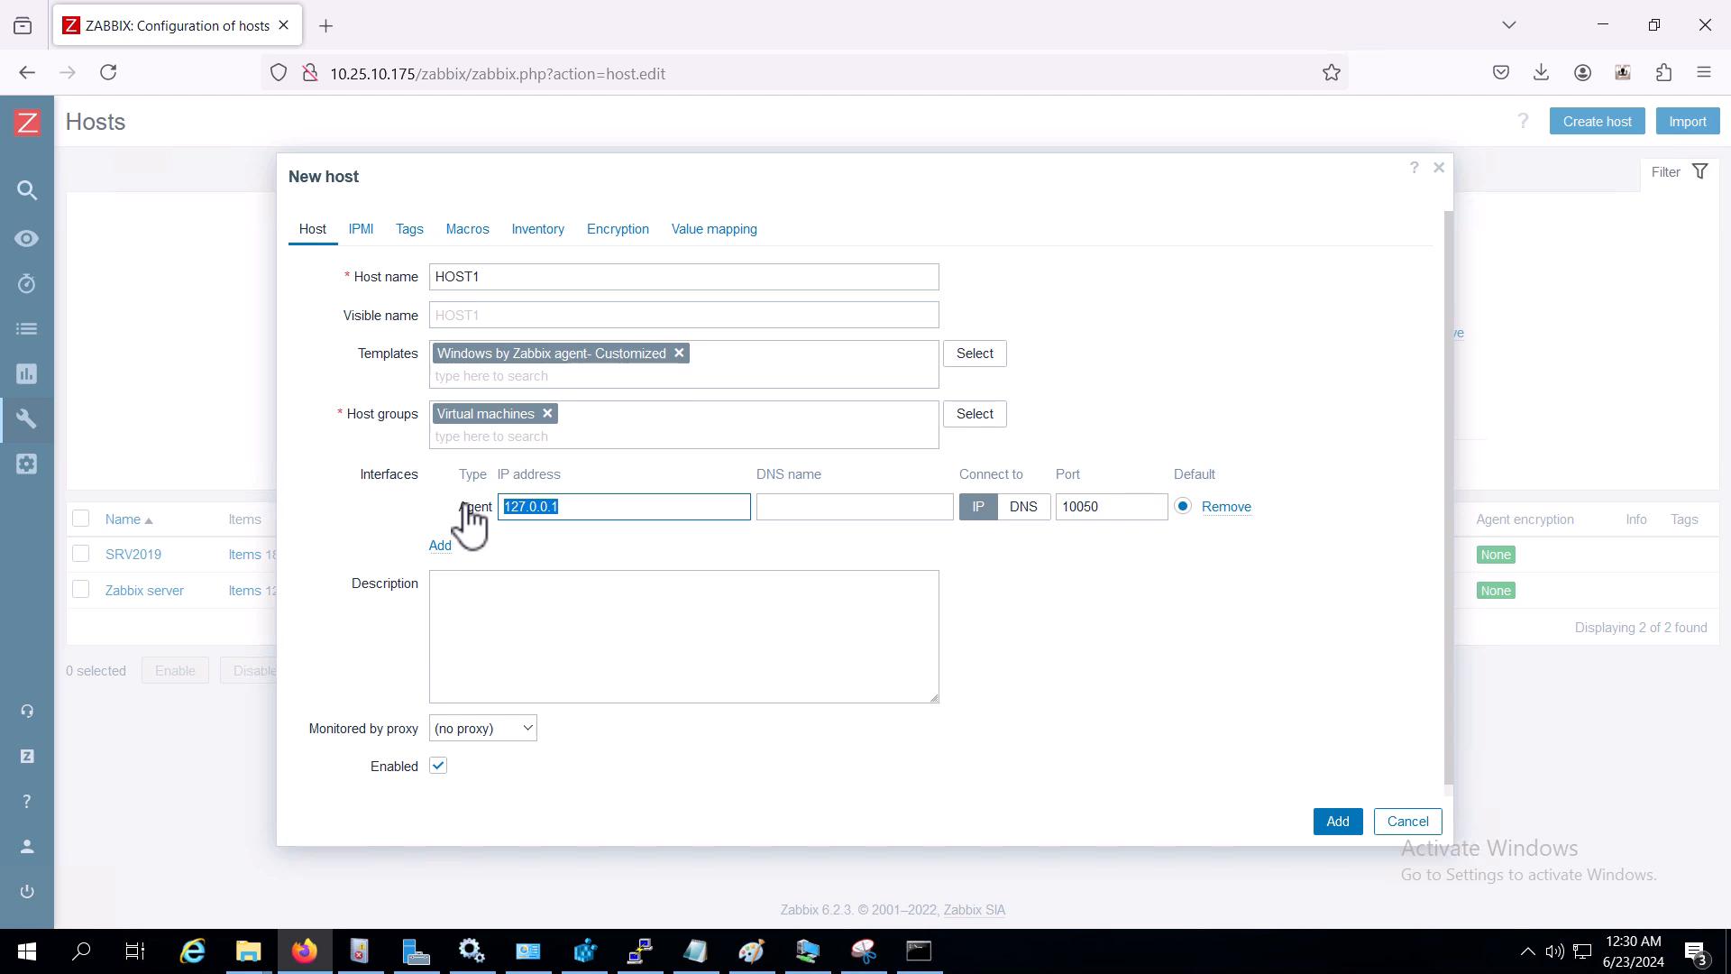
pyautogui.click(808, 950)
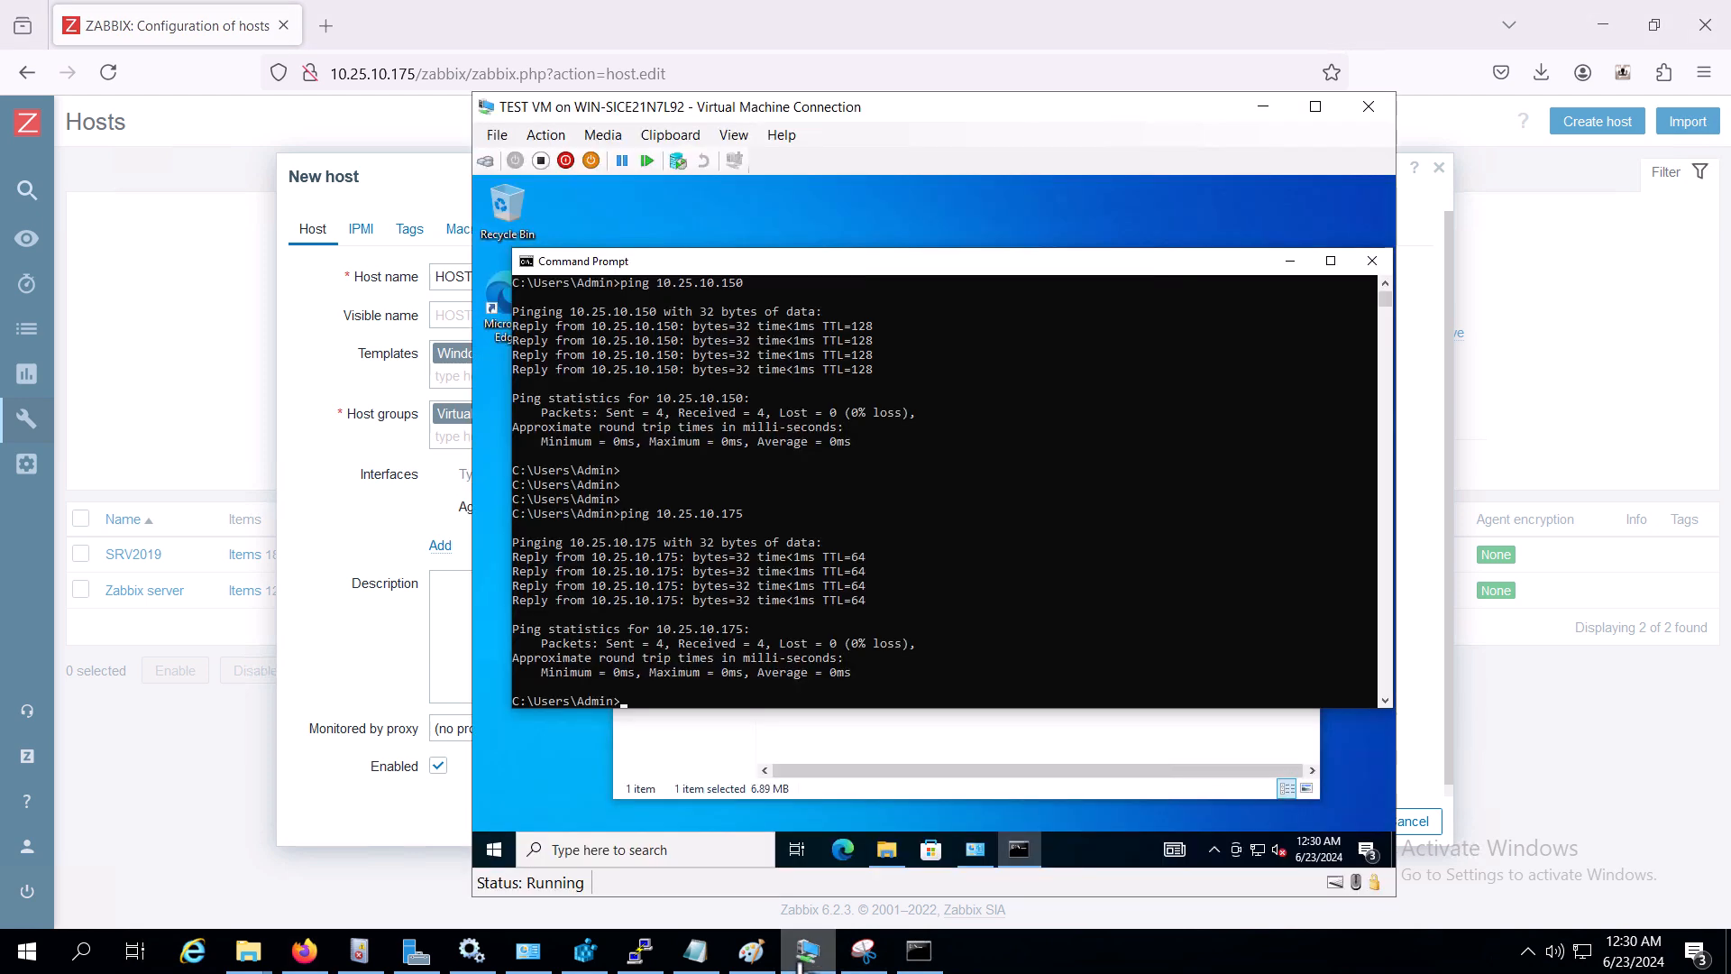
pyautogui.scroll(2, 787, 521)
pyautogui.scroll(4, 781, 508)
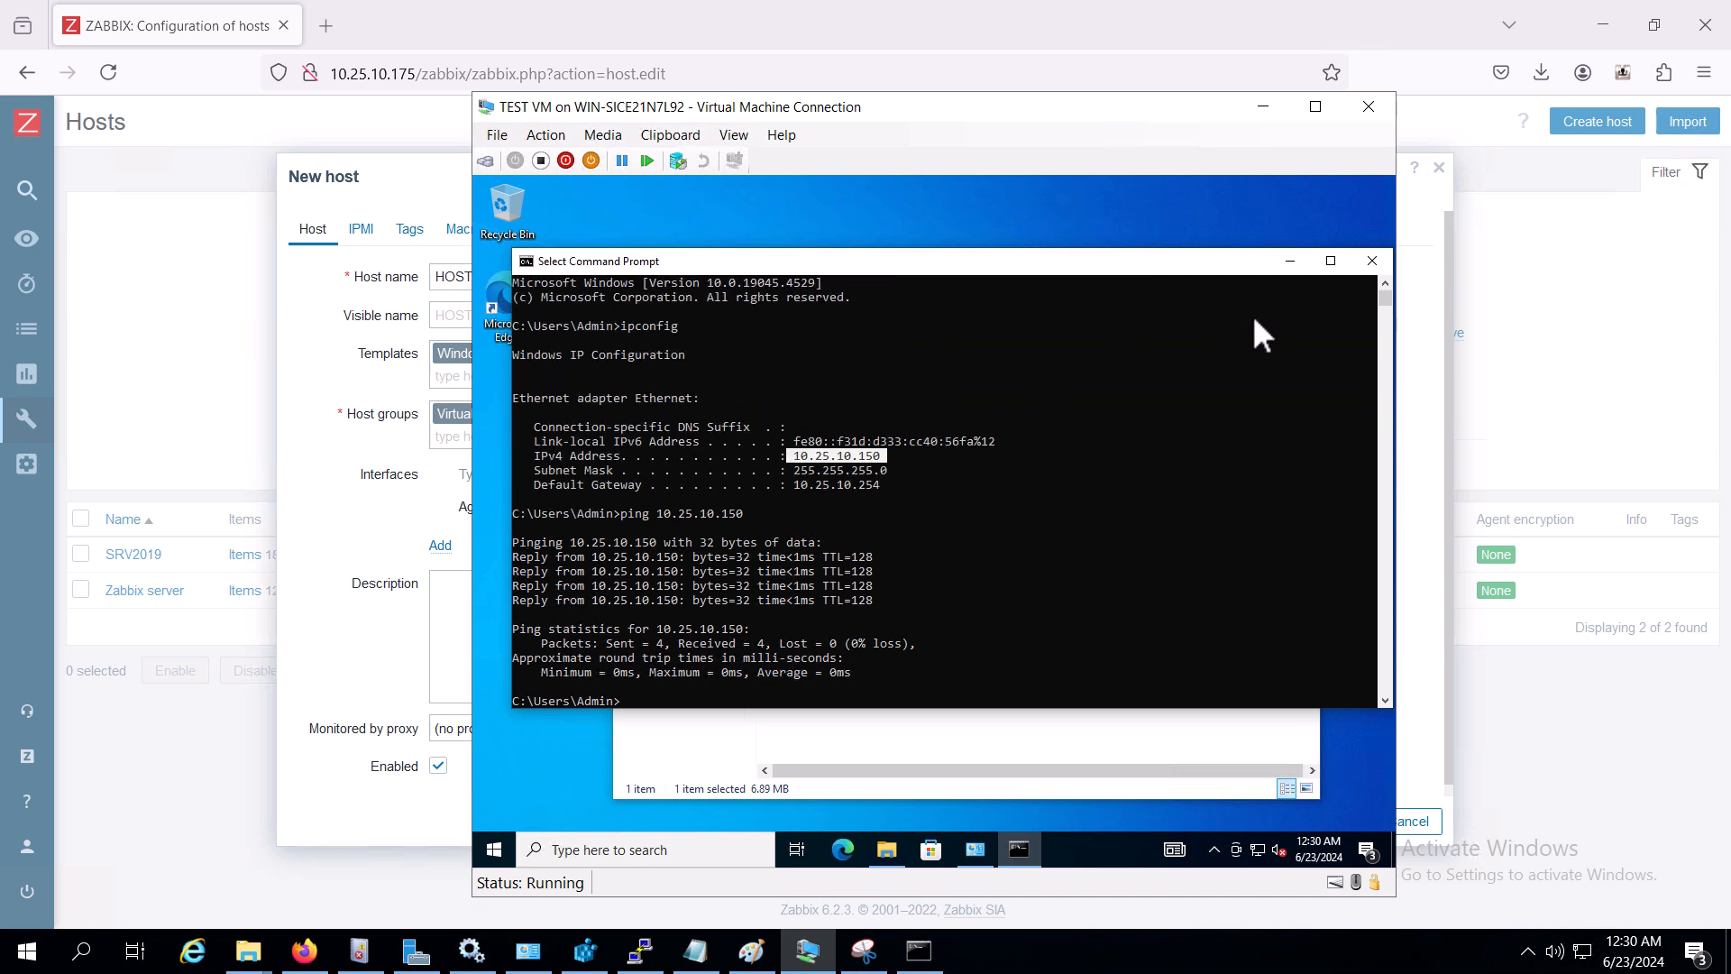
pyautogui.click(1263, 107)
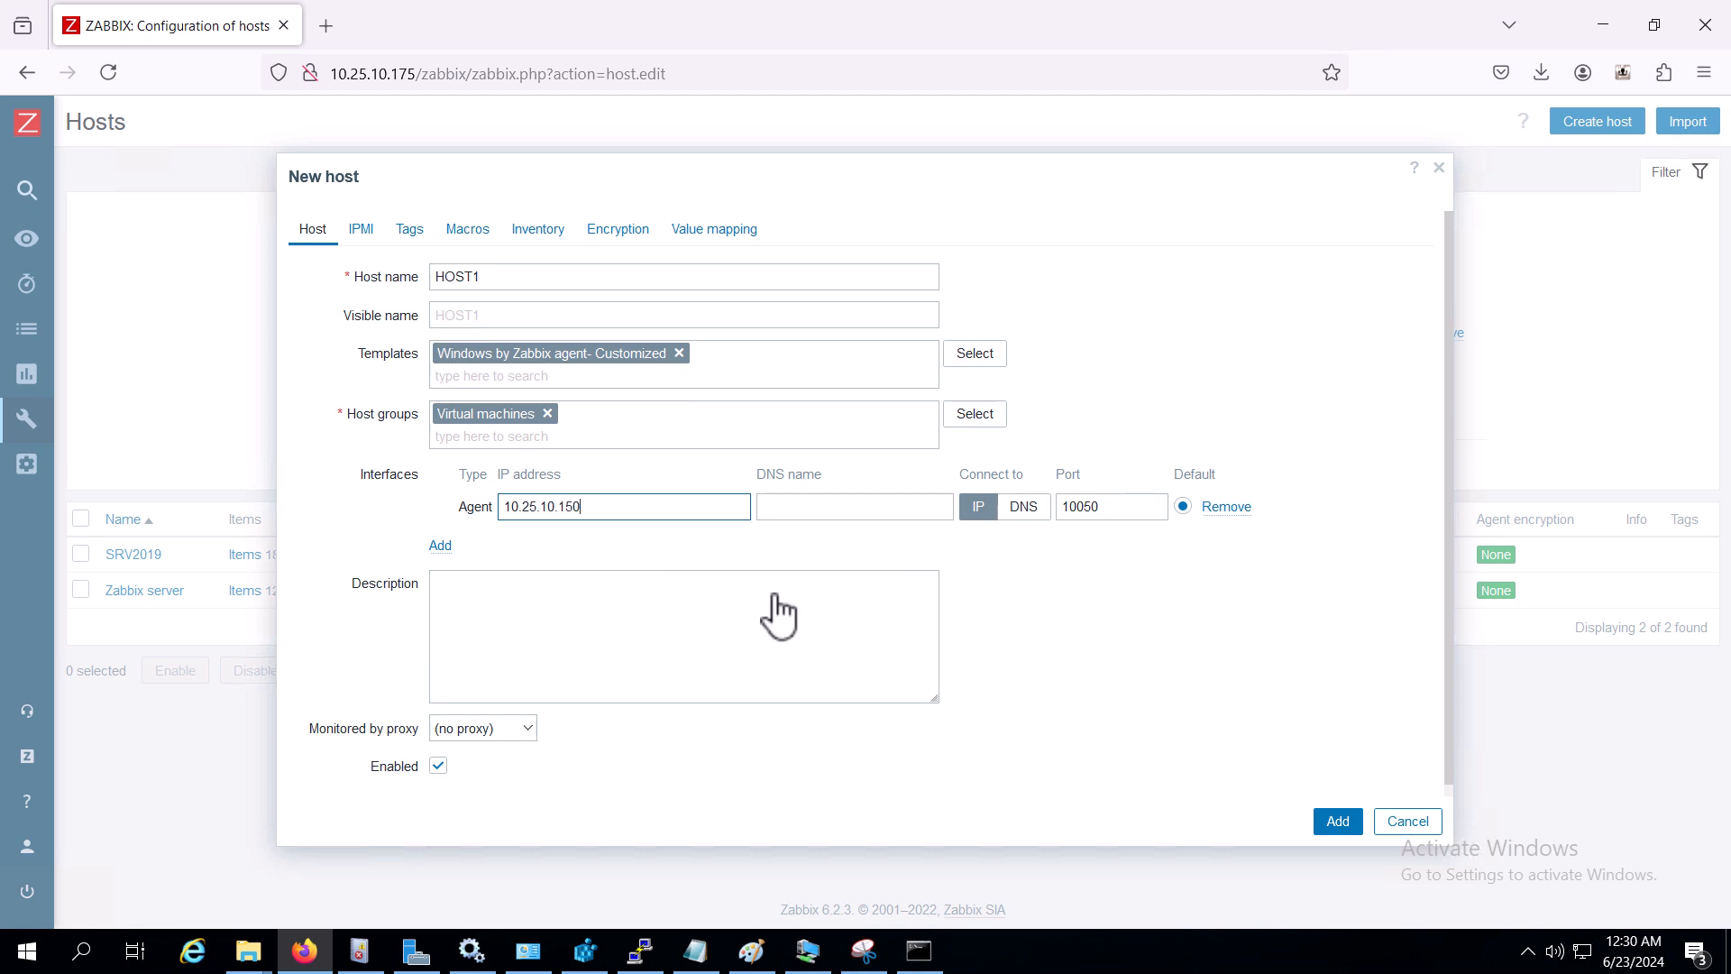
# - Add the configured host to Zabbix and open the monitoring overview of hosts
pyautogui.scroll(-1, 732, 532)
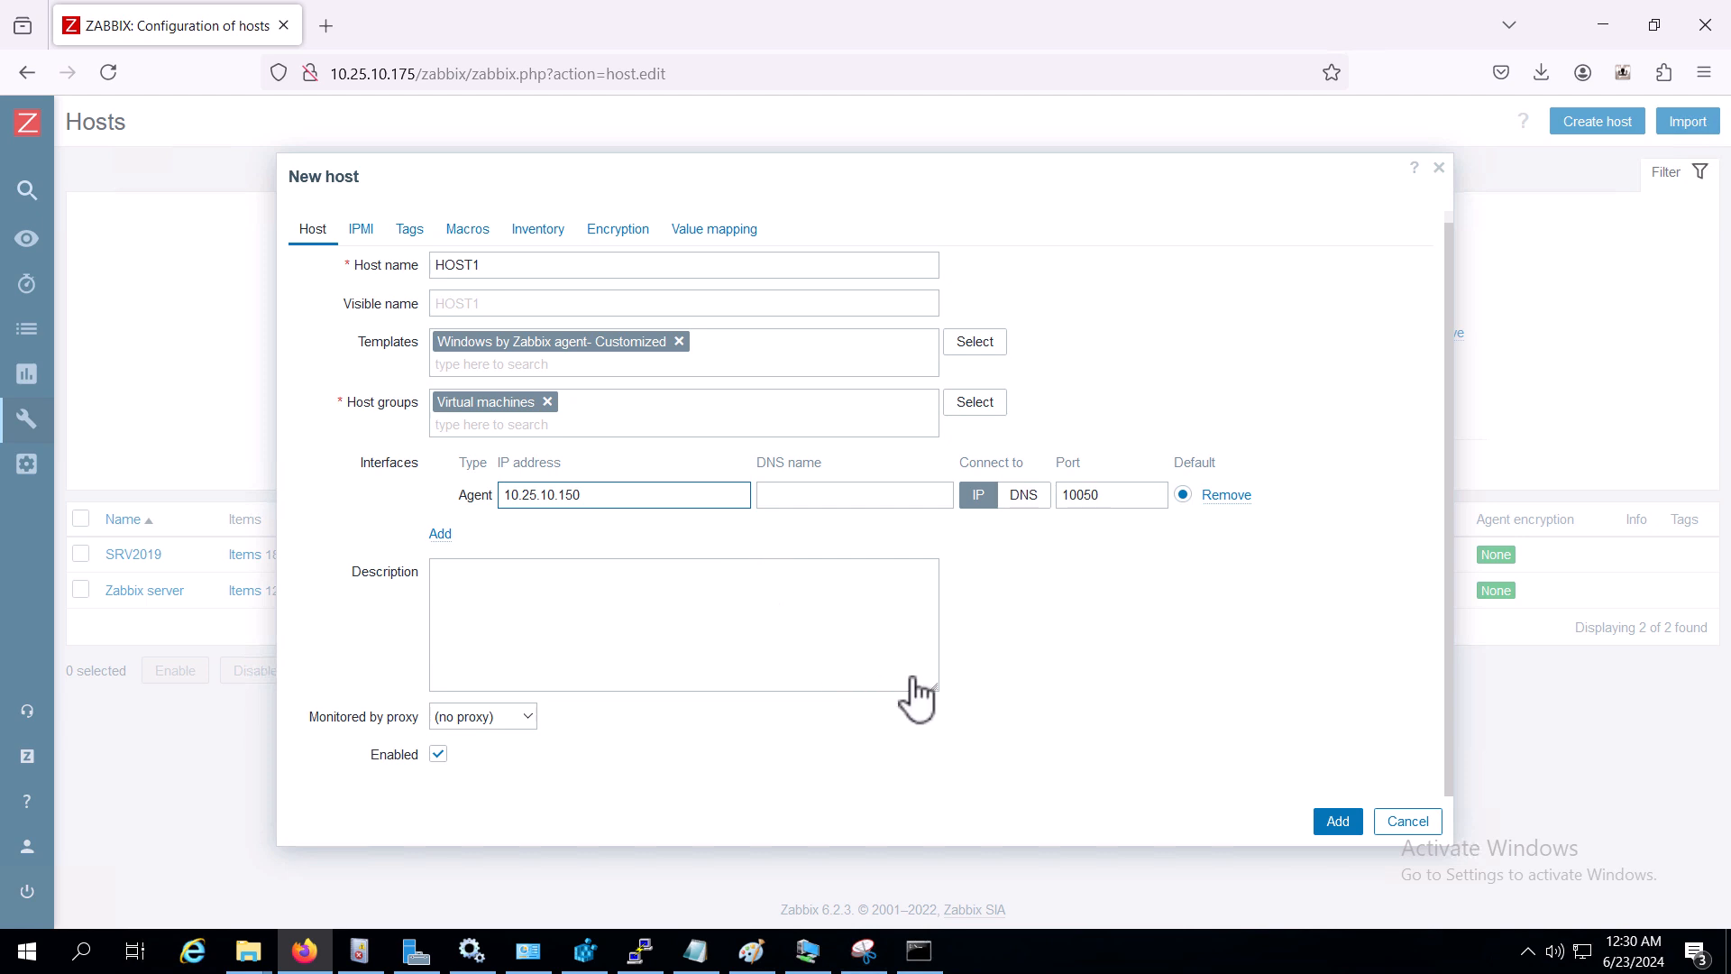
pyautogui.click(1358, 821)
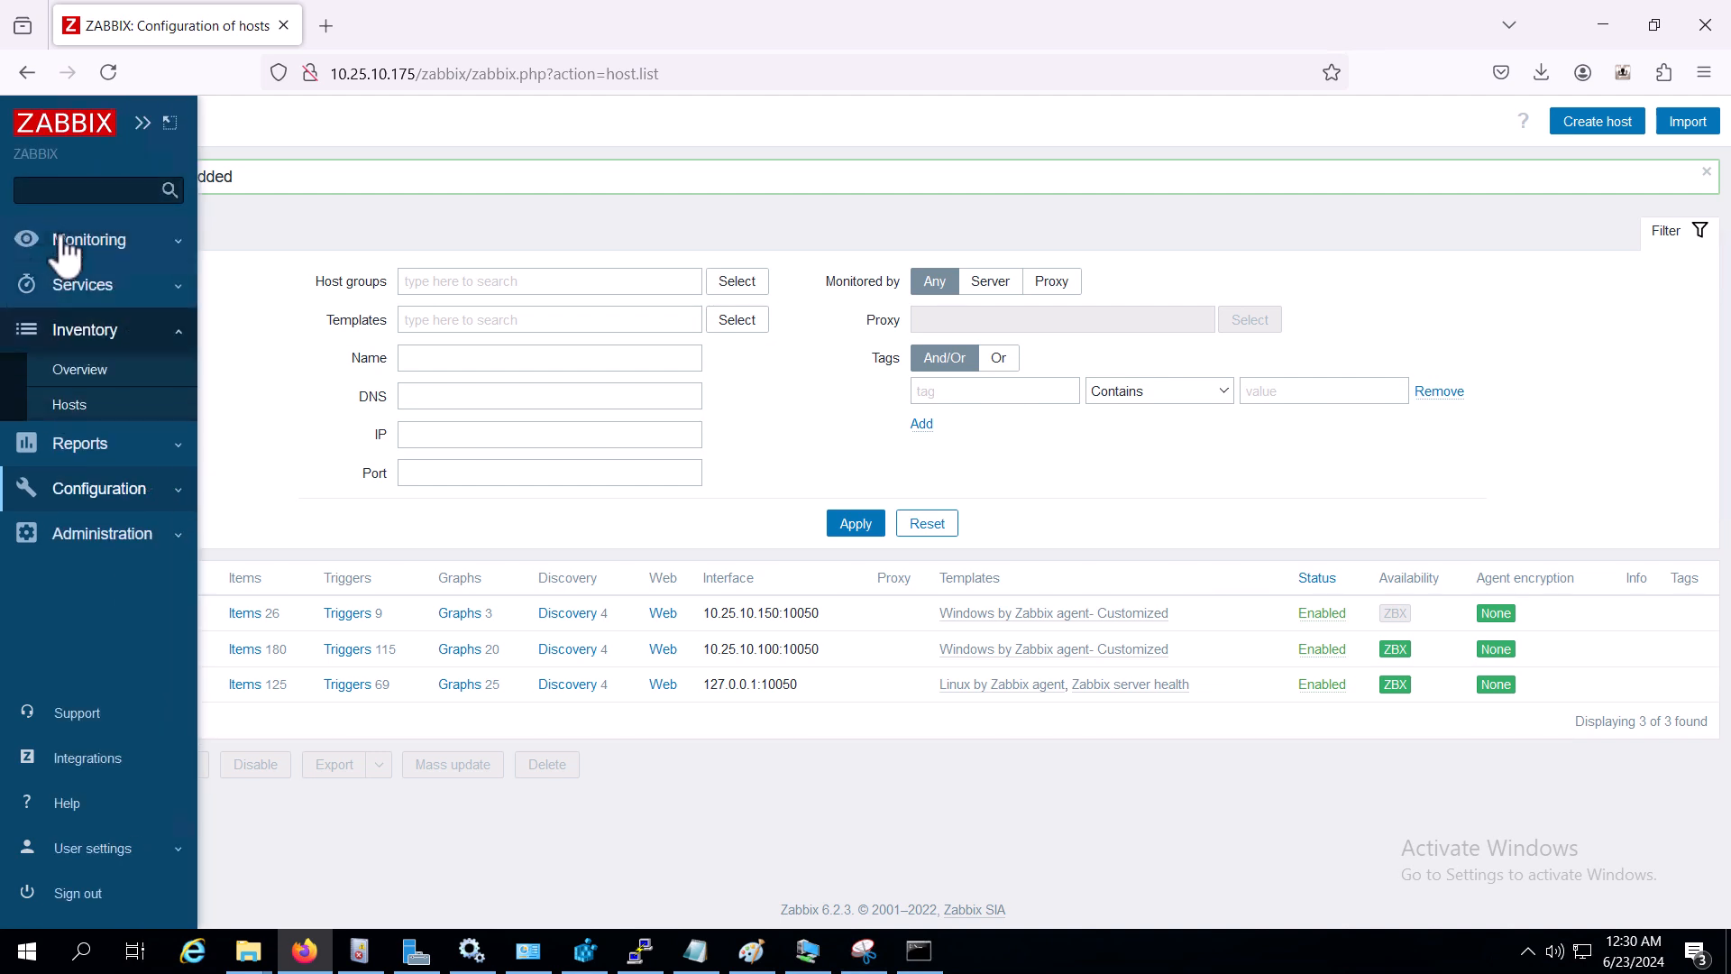
pyautogui.click(27, 239)
pyautogui.click(99, 363)
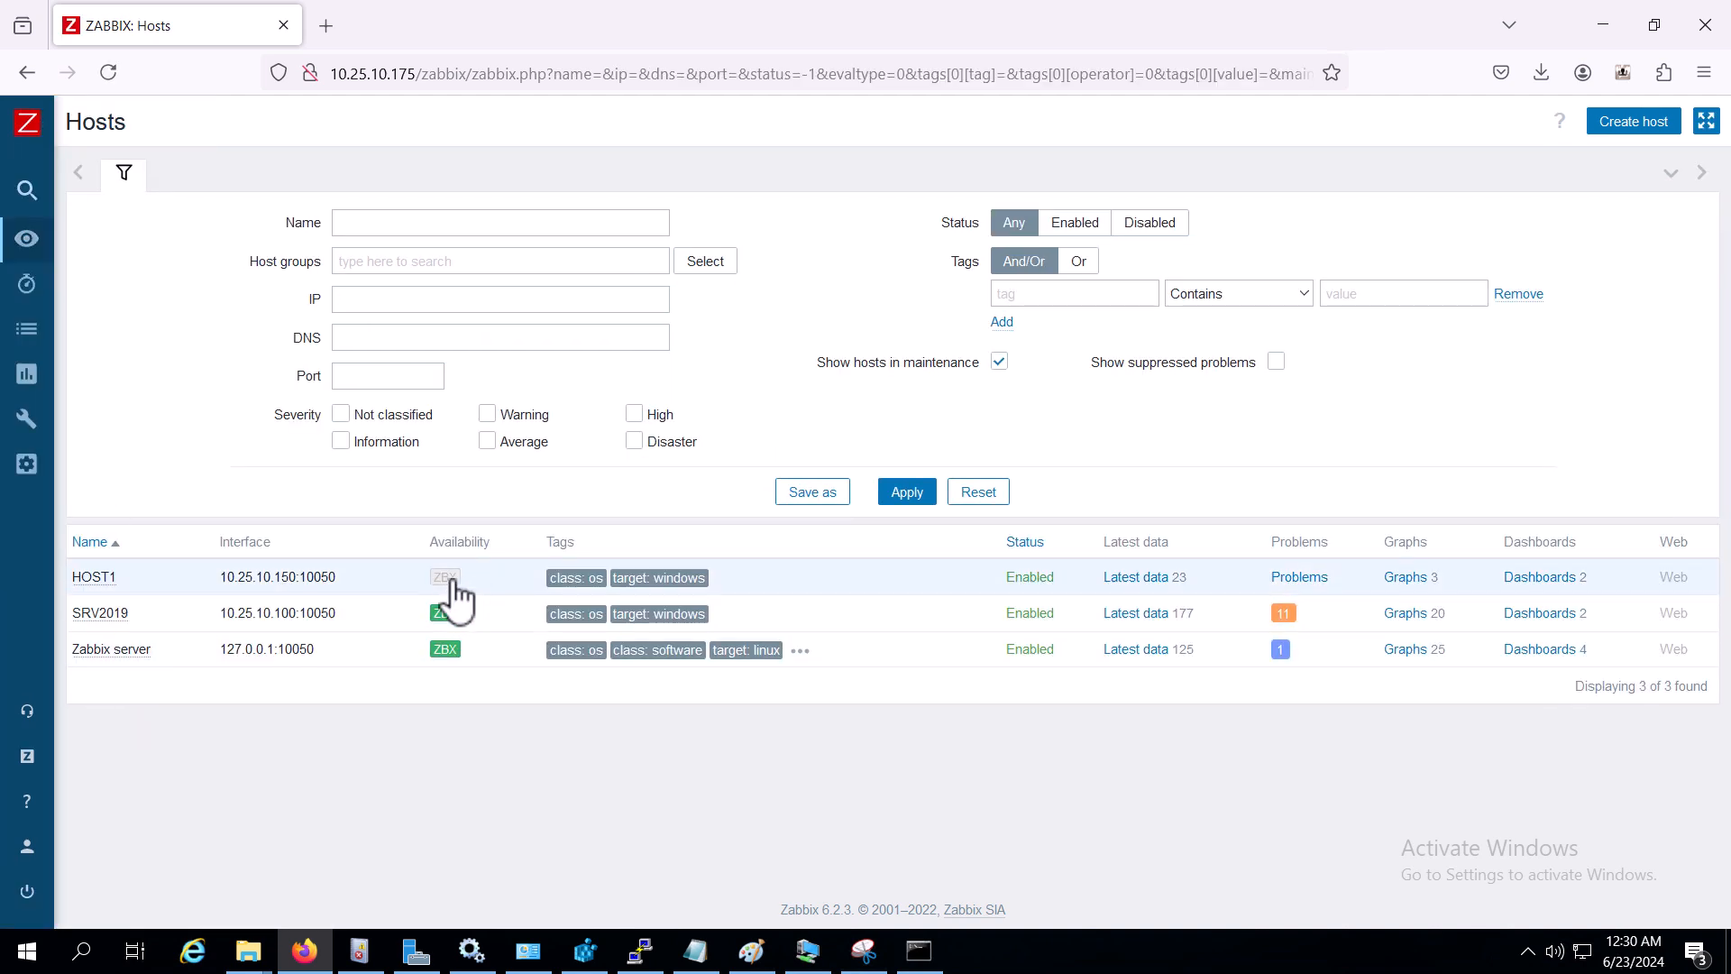
# - Examine HOST1's availability details for its agent interface and its active checks
pyautogui.moveTo(458, 595)
pyautogui.click(451, 582)
pyautogui.moveTo(482, 655); pyautogui.dragTo(601, 668)
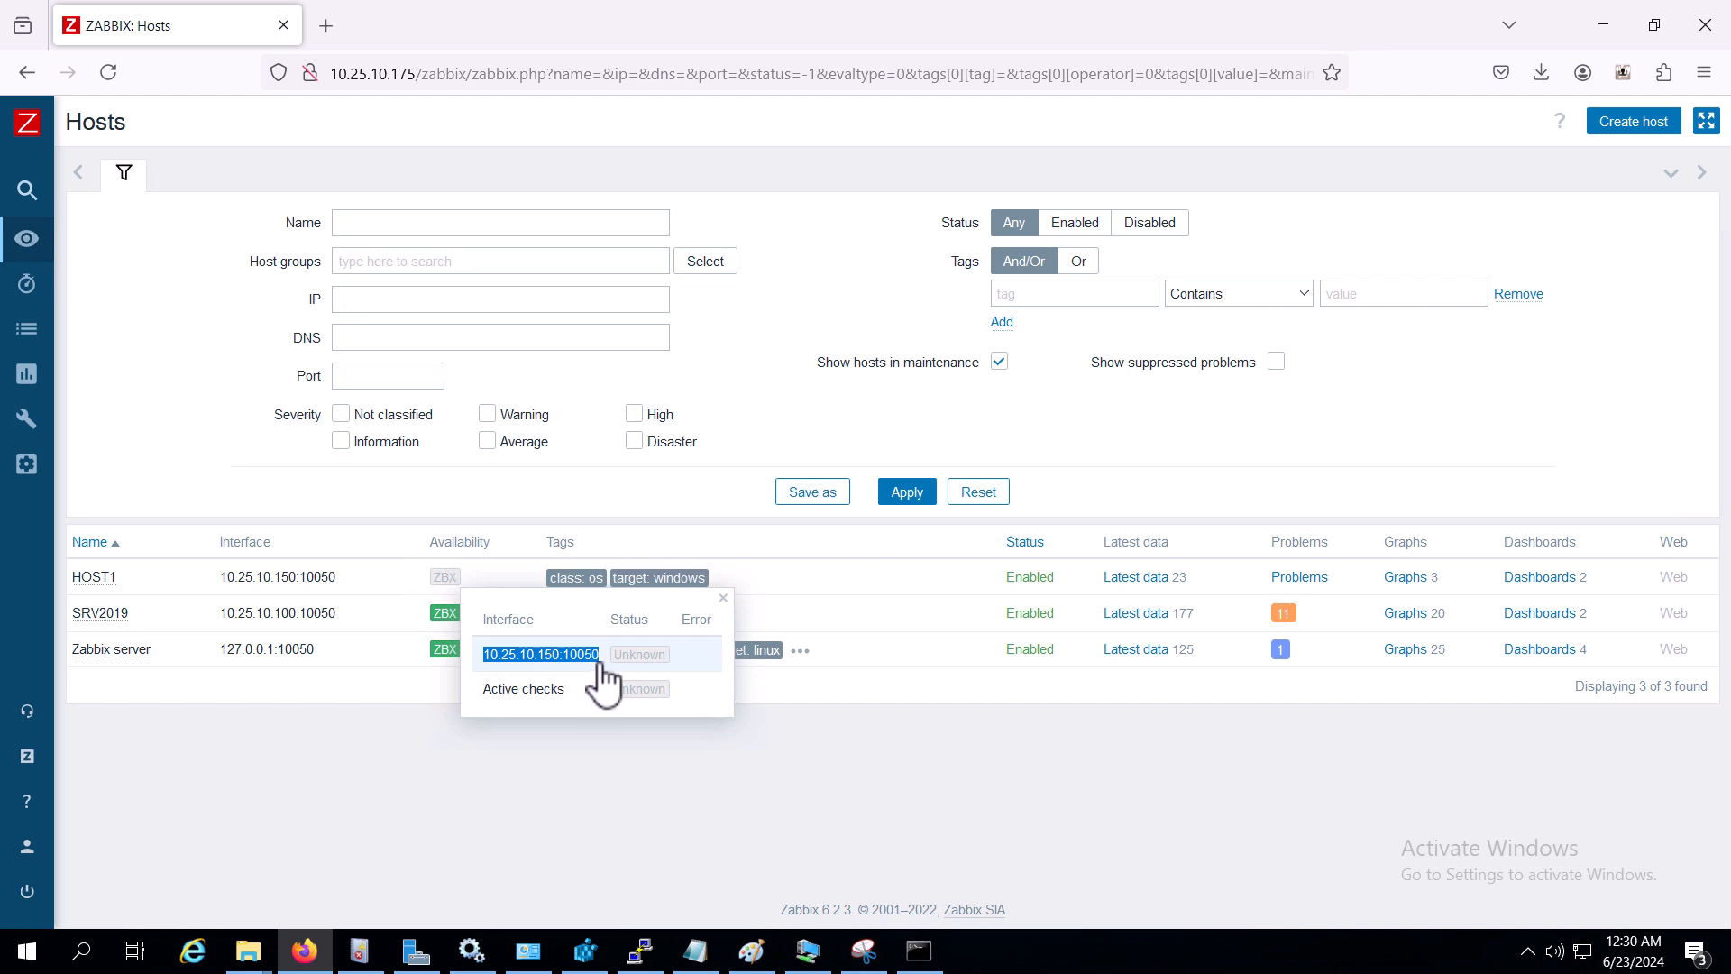
pyautogui.moveTo(485, 690); pyautogui.dragTo(577, 689)
pyautogui.click(523, 662)
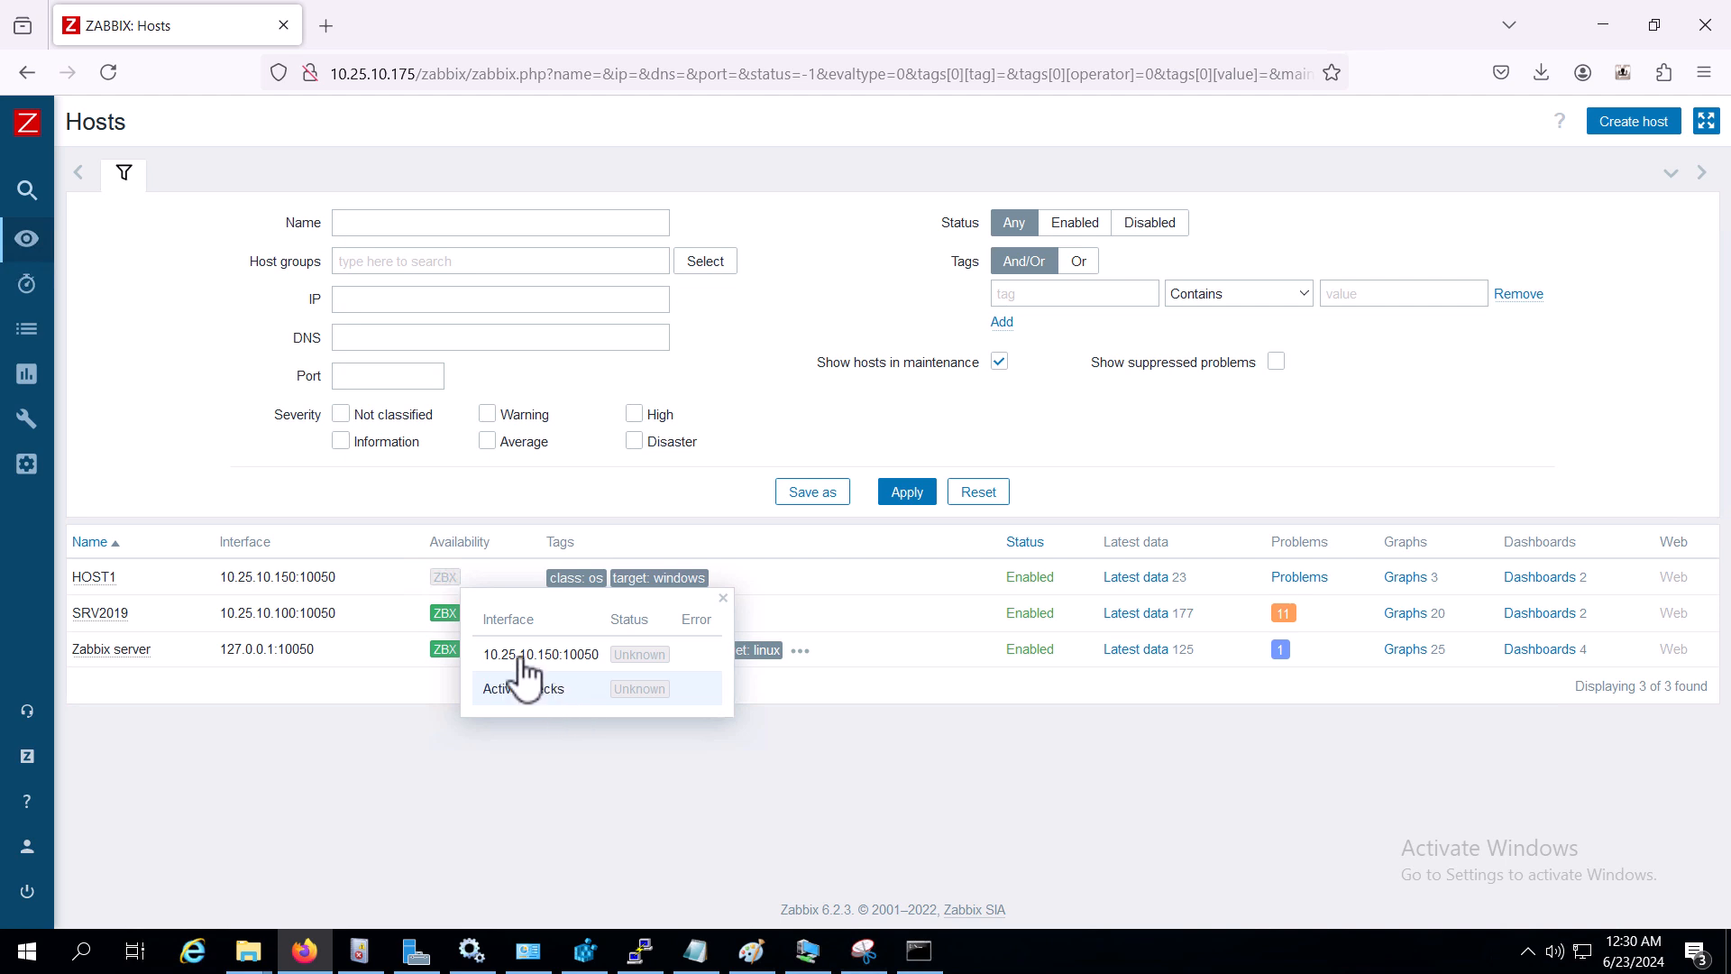
pyautogui.moveTo(478, 661); pyautogui.dragTo(568, 690)
pyautogui.tripleClick(558, 657)
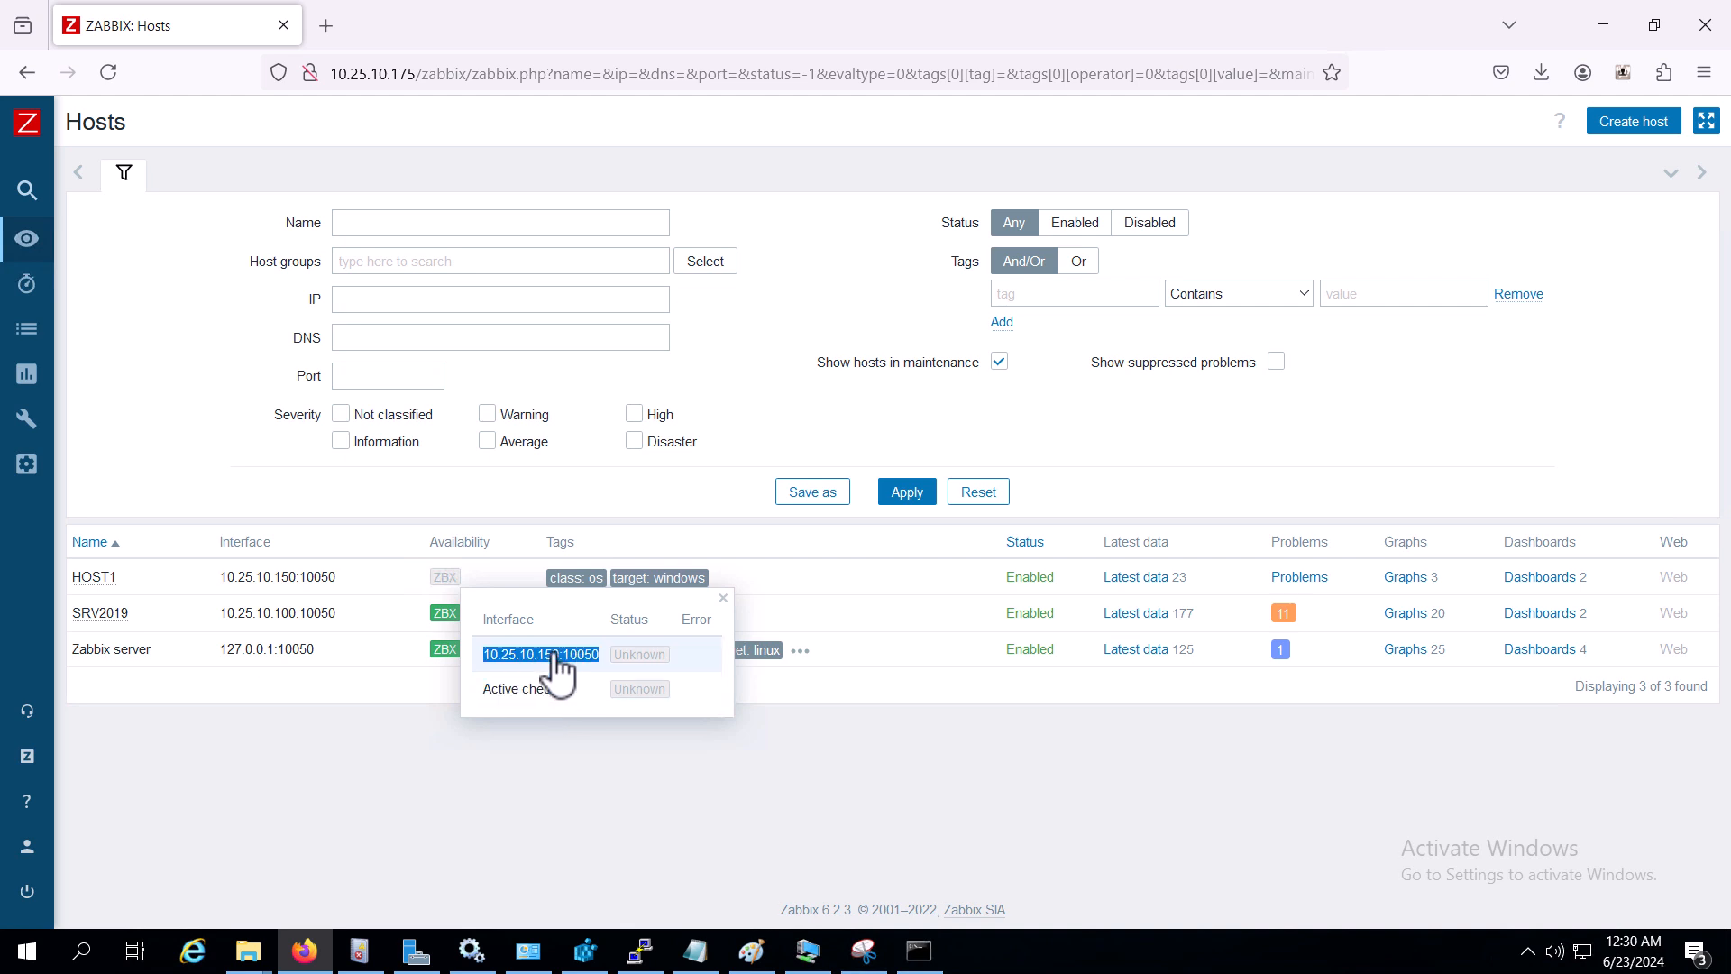
pyautogui.click(723, 598)
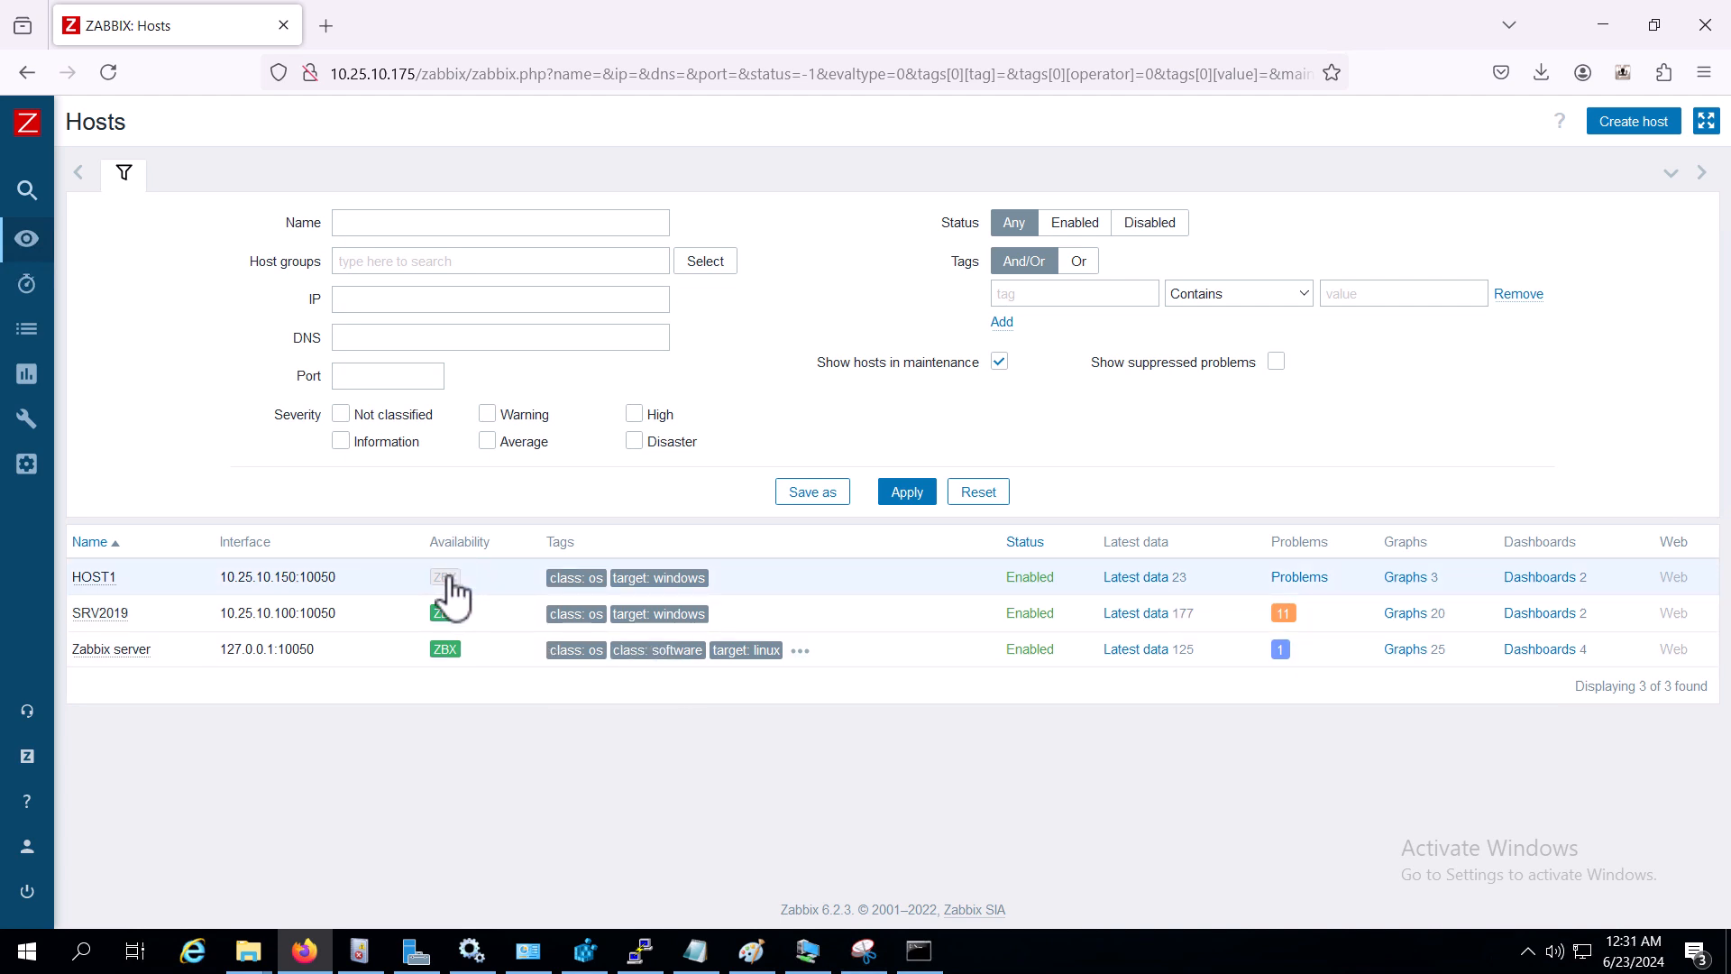
# - Reload the hosts overview and recheck HOST1's interface and agent availability status
pyautogui.moveTo(450, 582)
pyautogui.click(110, 73)
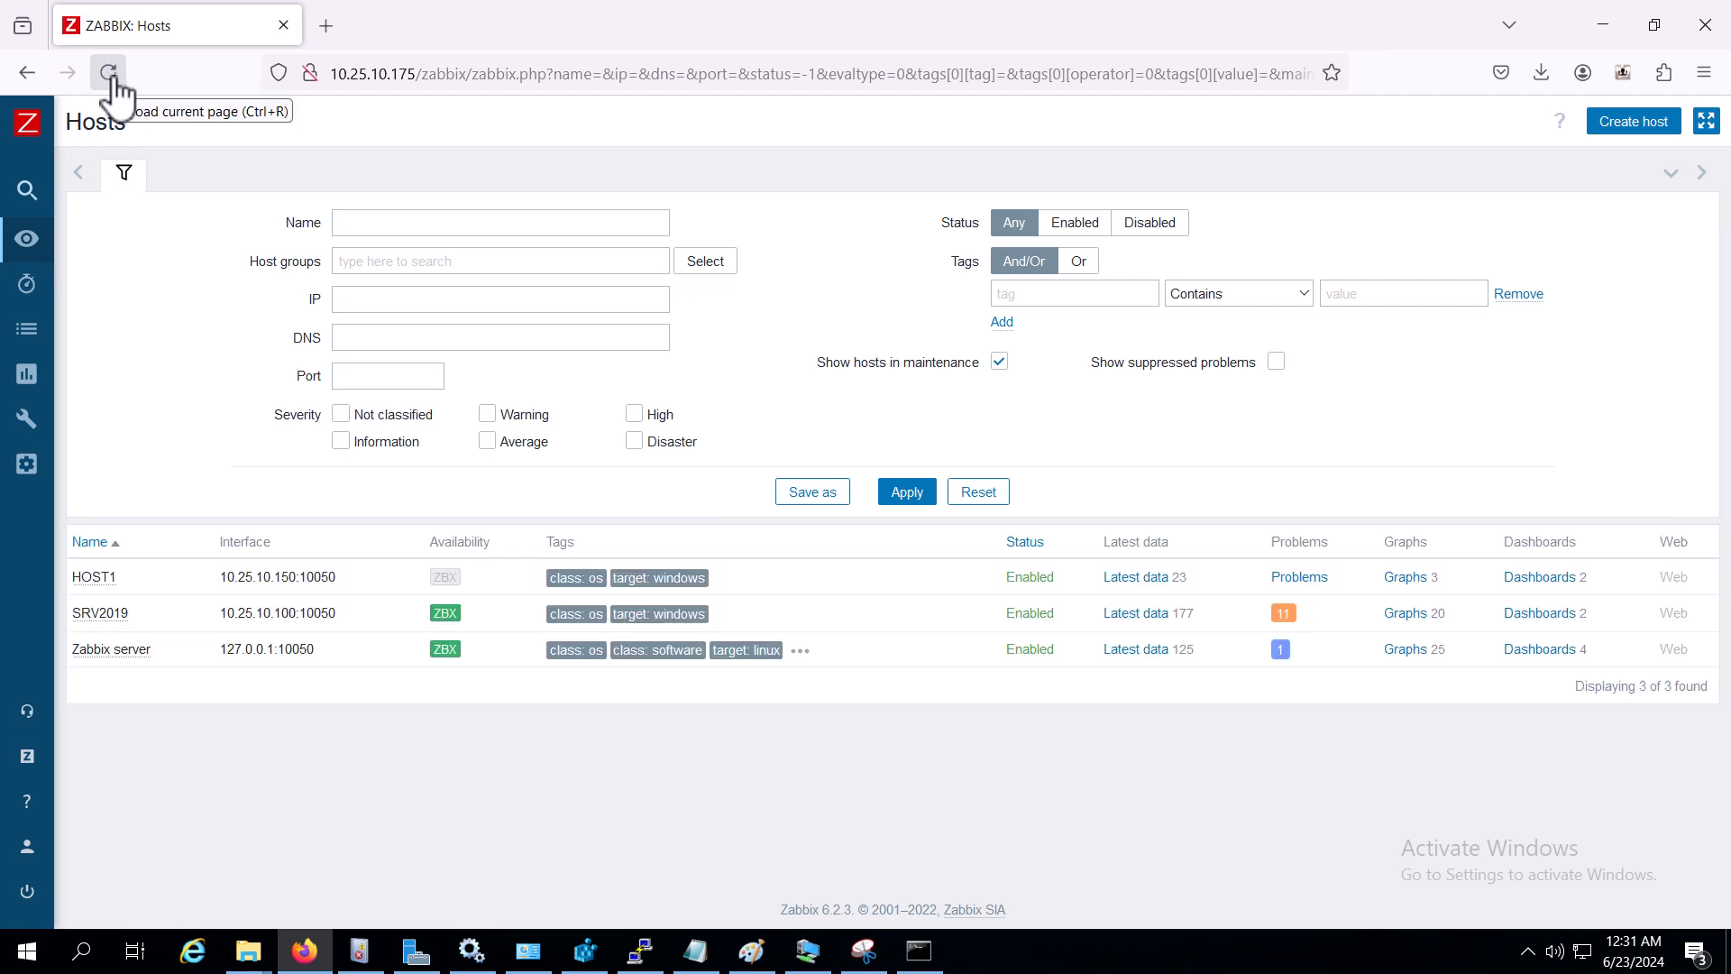
pyautogui.tripleClick(255, 580)
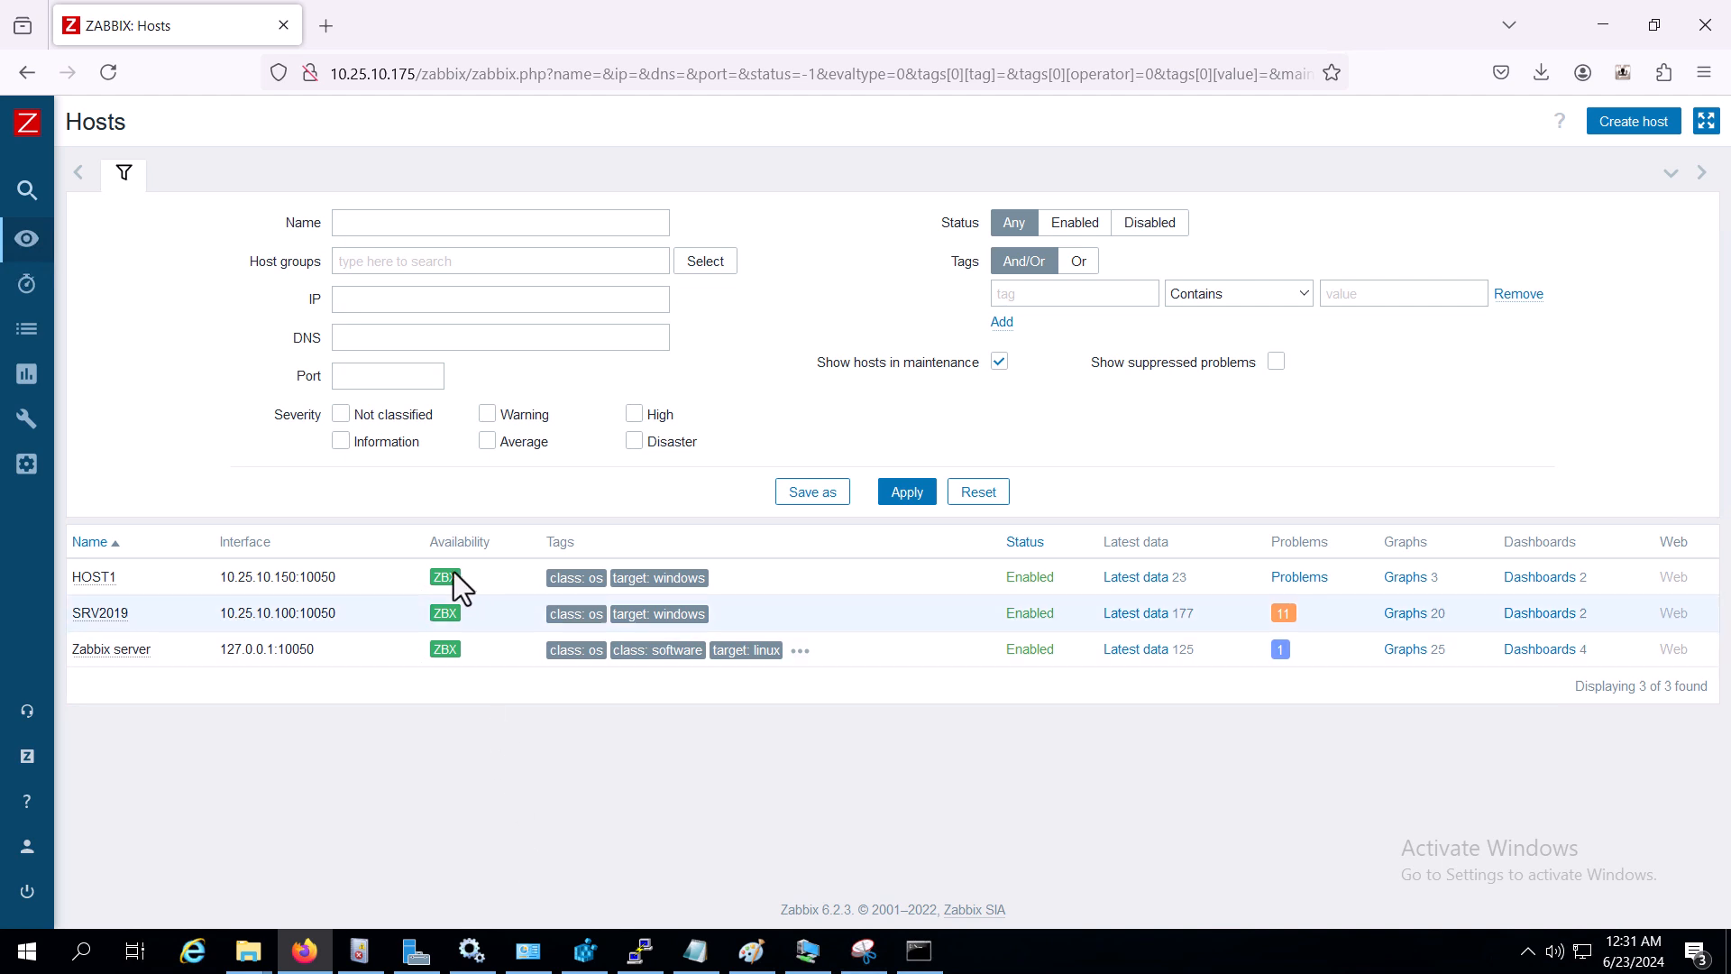
pyautogui.moveTo(446, 573)
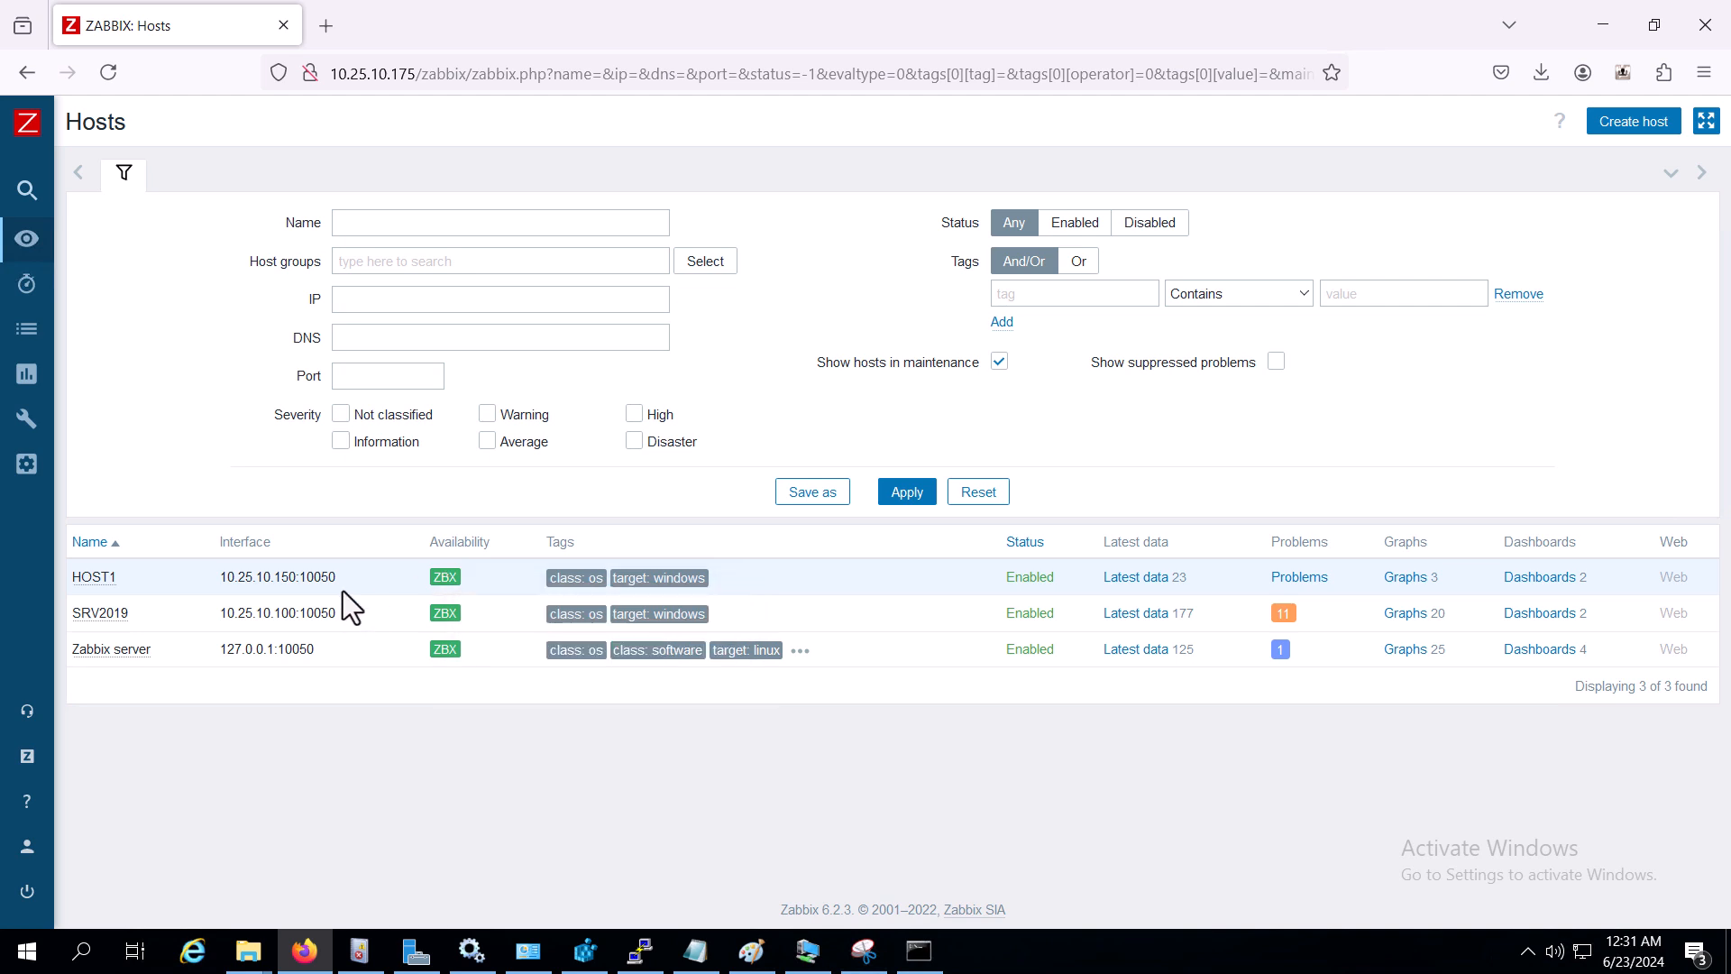
pyautogui.moveTo(338, 582); pyautogui.dragTo(274, 588)
pyautogui.moveTo(437, 575)
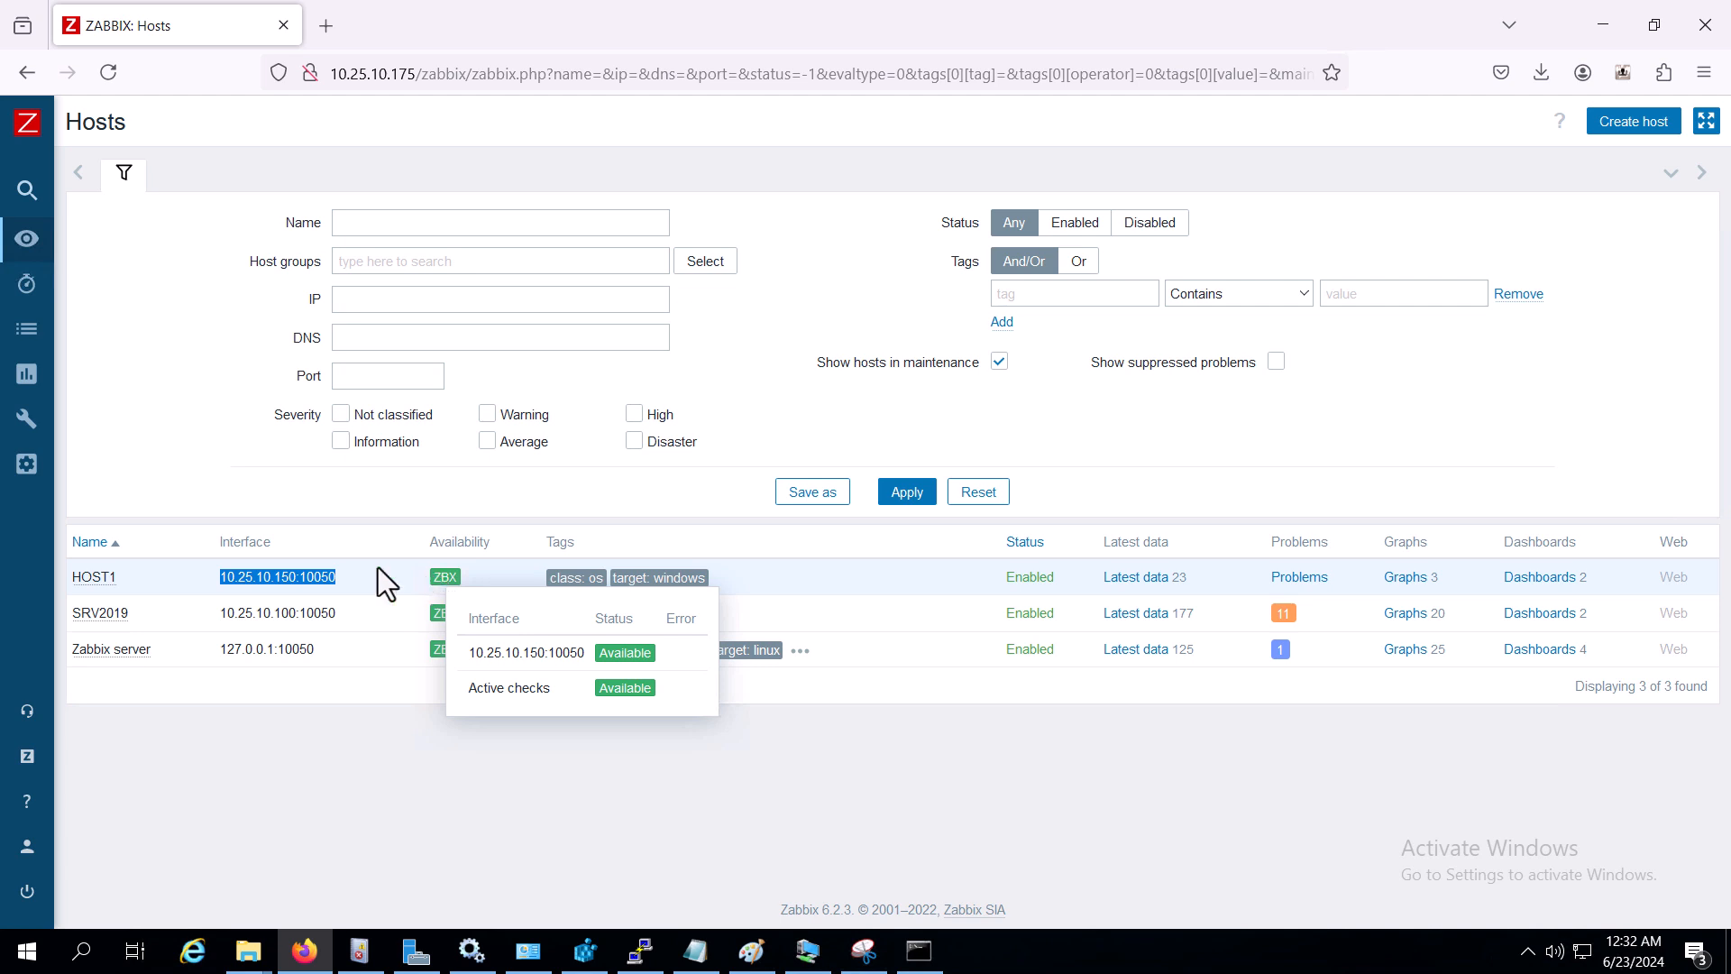
pyautogui.tripleClick(328, 577)
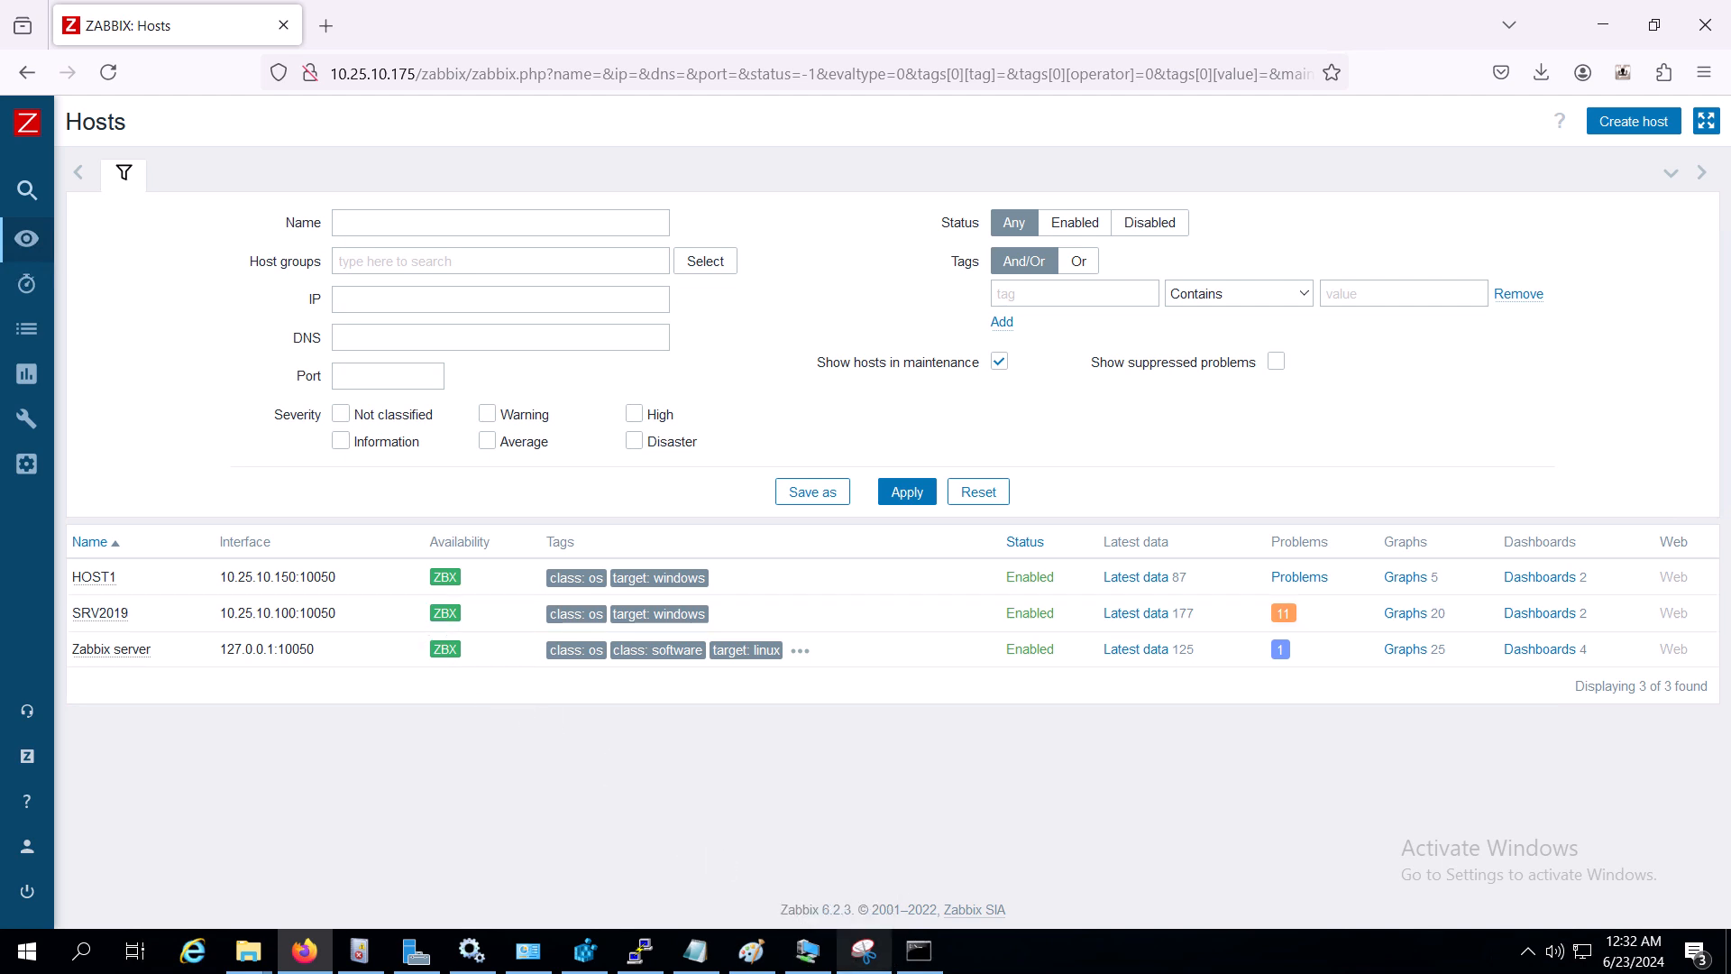
# - Switch to the TEST VM and open the folder C:\Program Files\Zabbix Agent in File Explorer
pyautogui.click(819, 961)
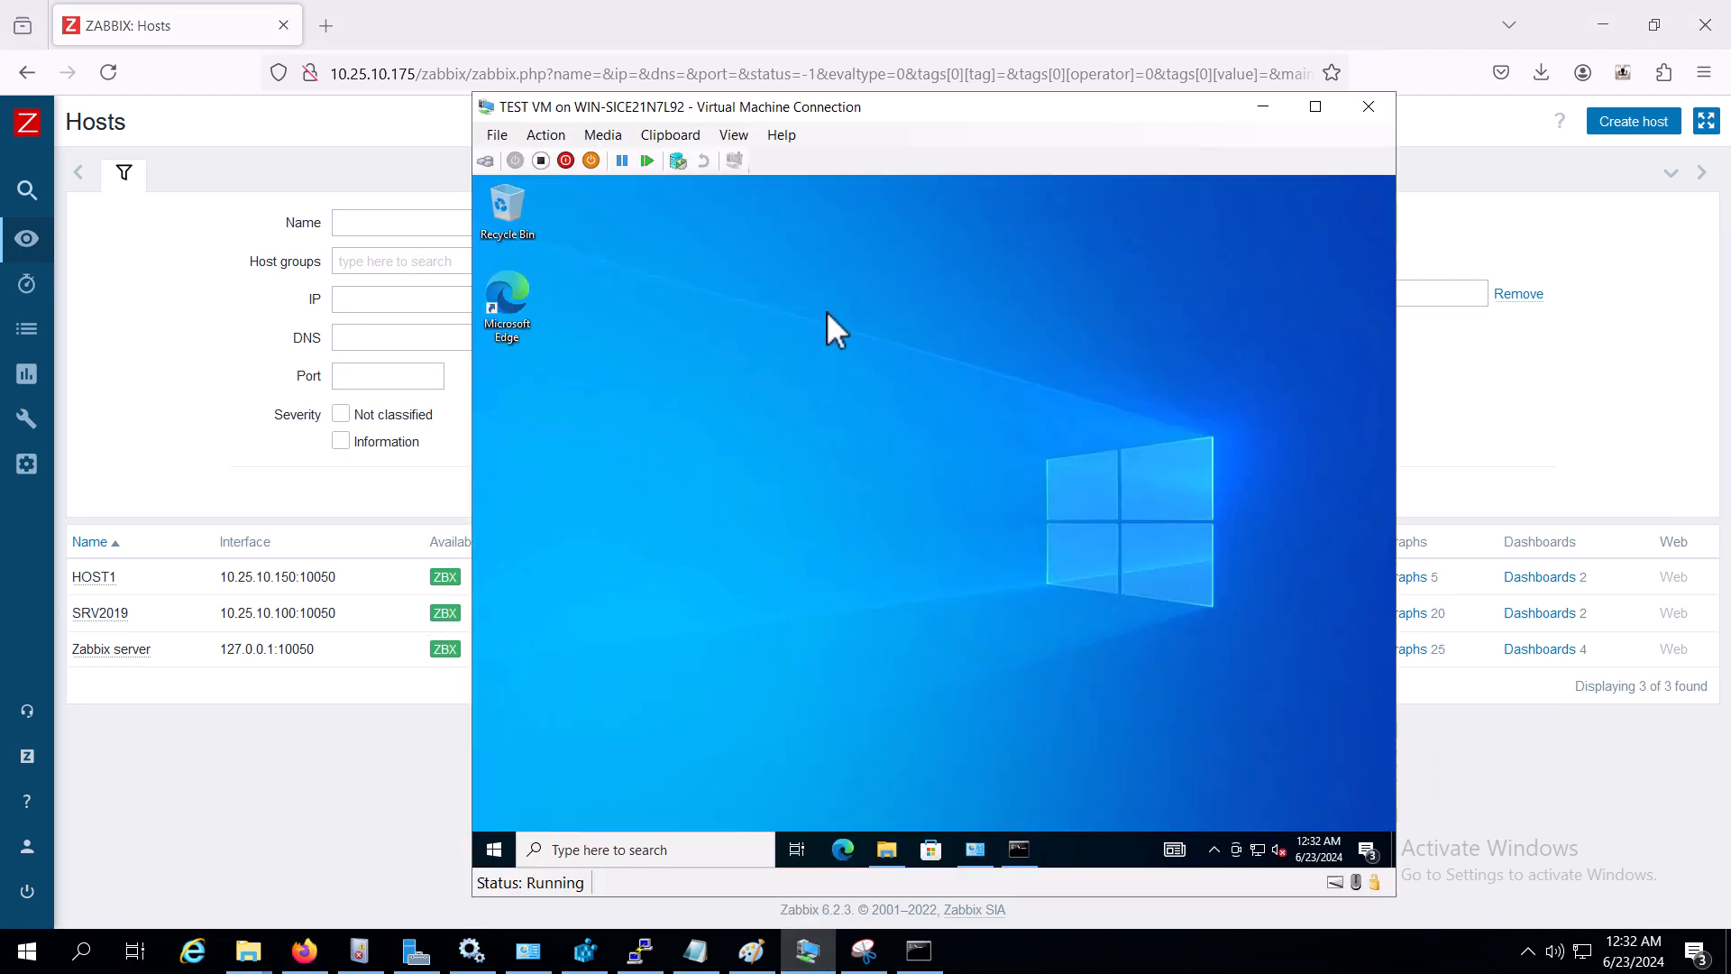
pyautogui.moveTo(760, 115); pyautogui.dragTo(856, 127)
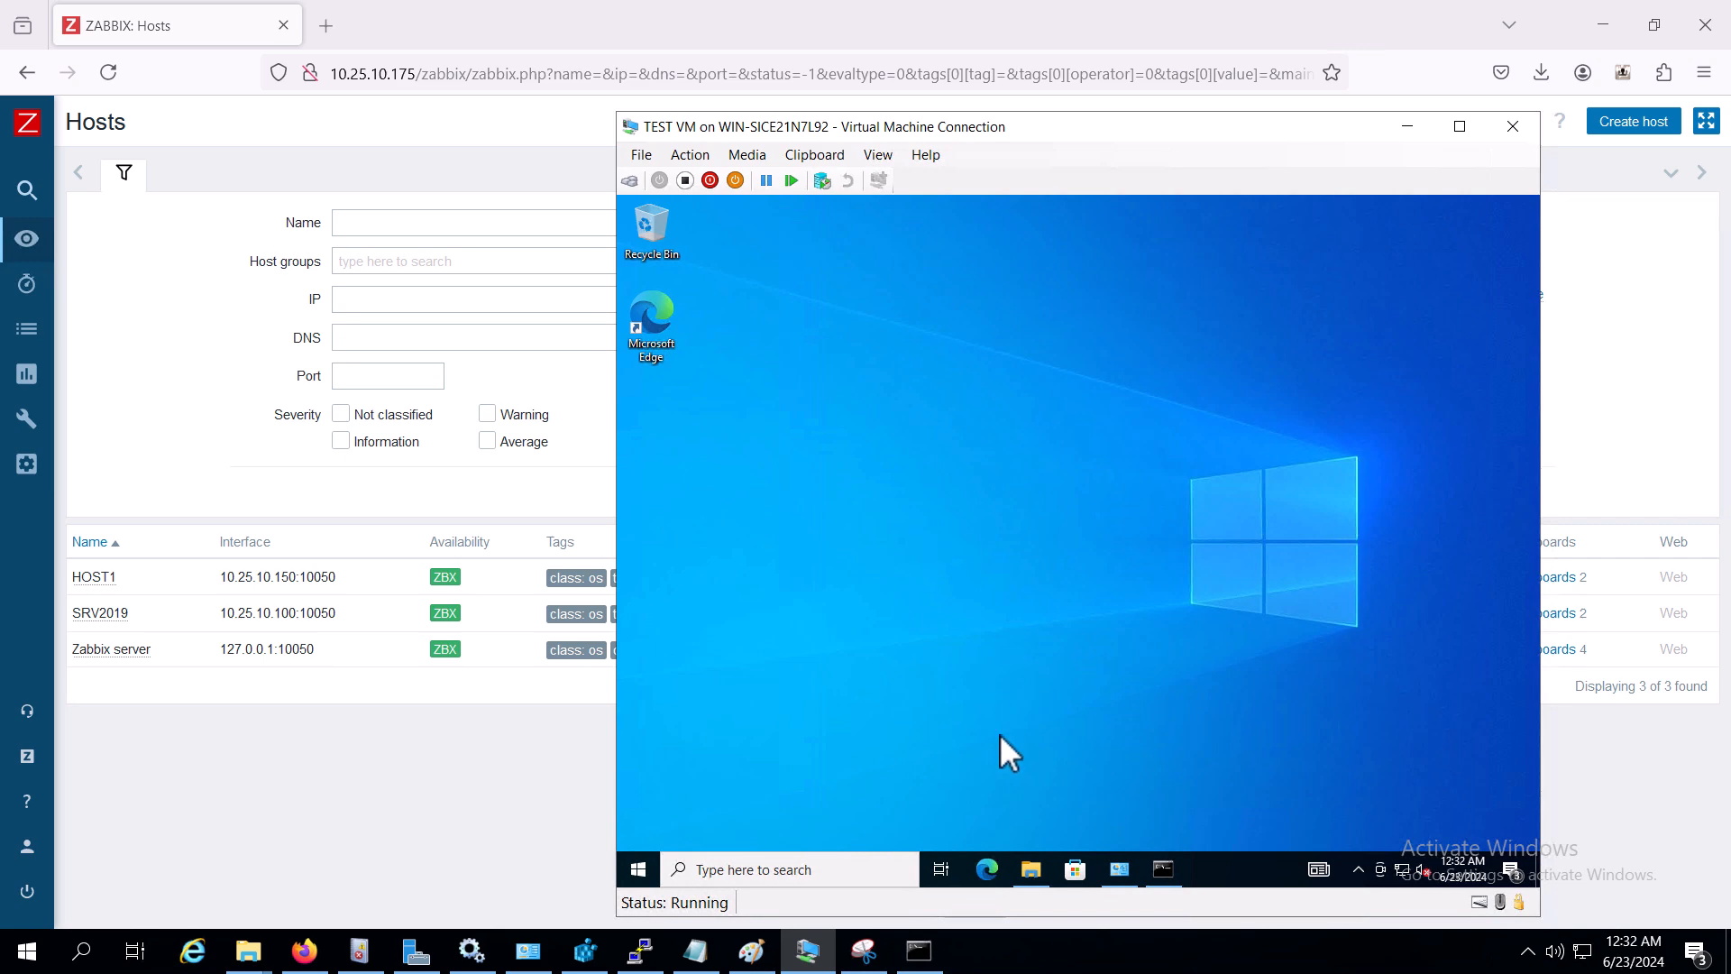
pyautogui.click(1042, 858)
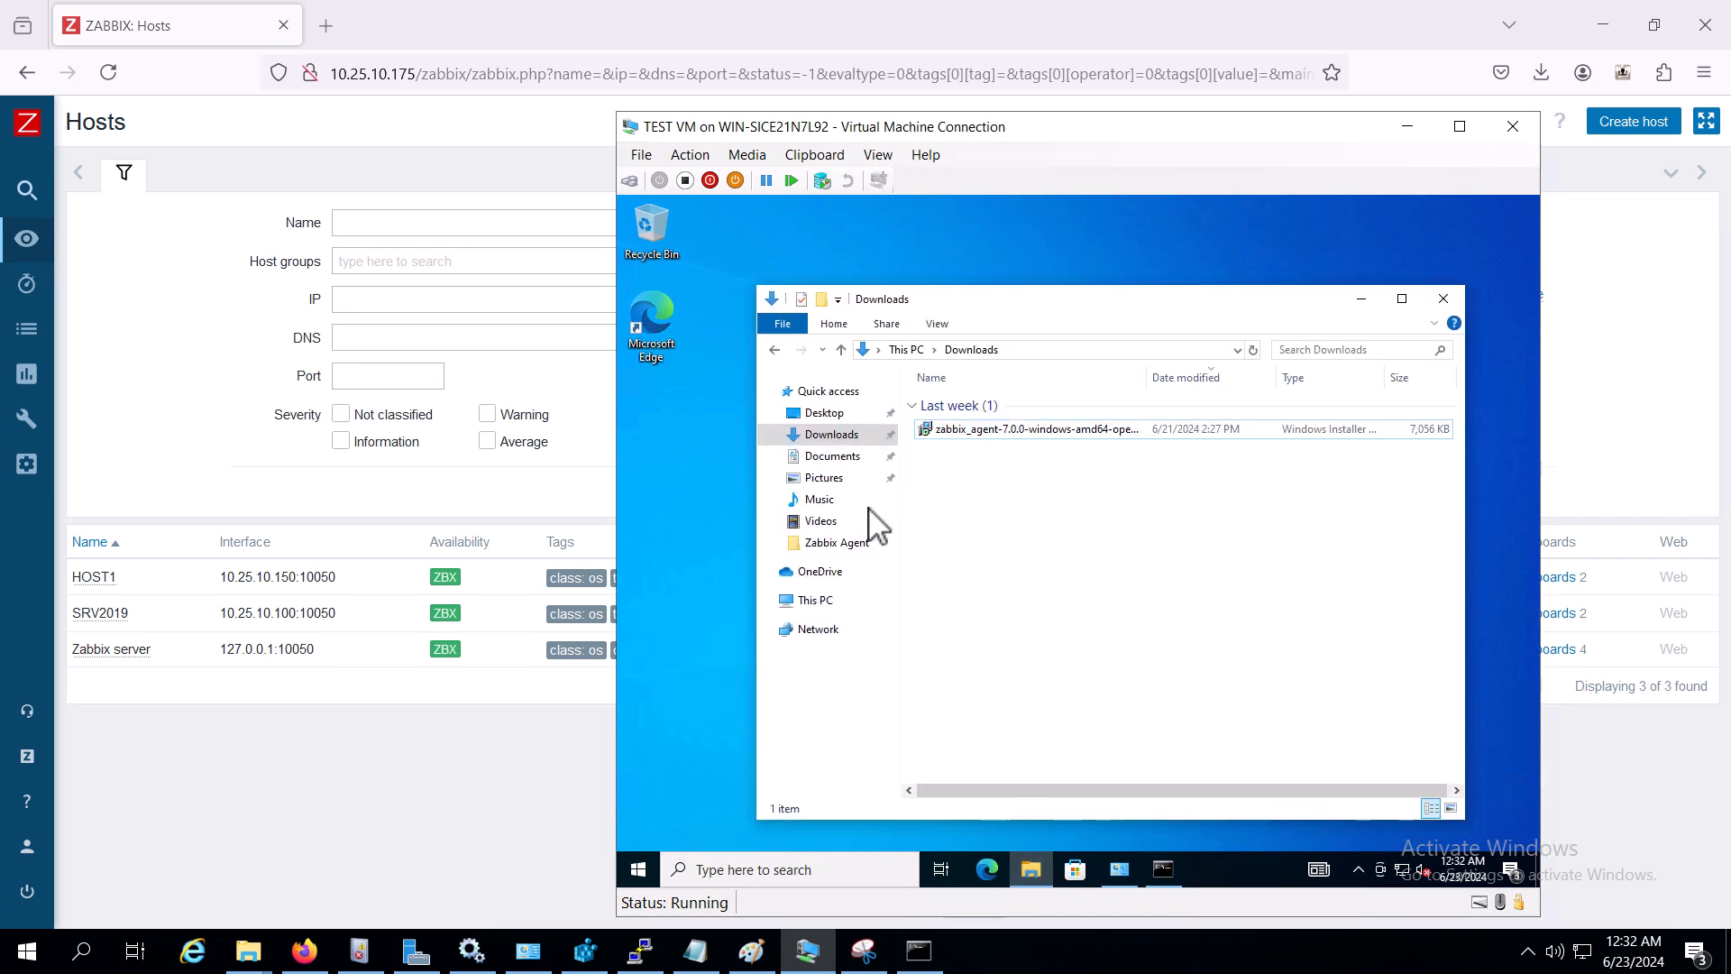
pyautogui.click(842, 596)
pyautogui.doubleClick(1035, 667)
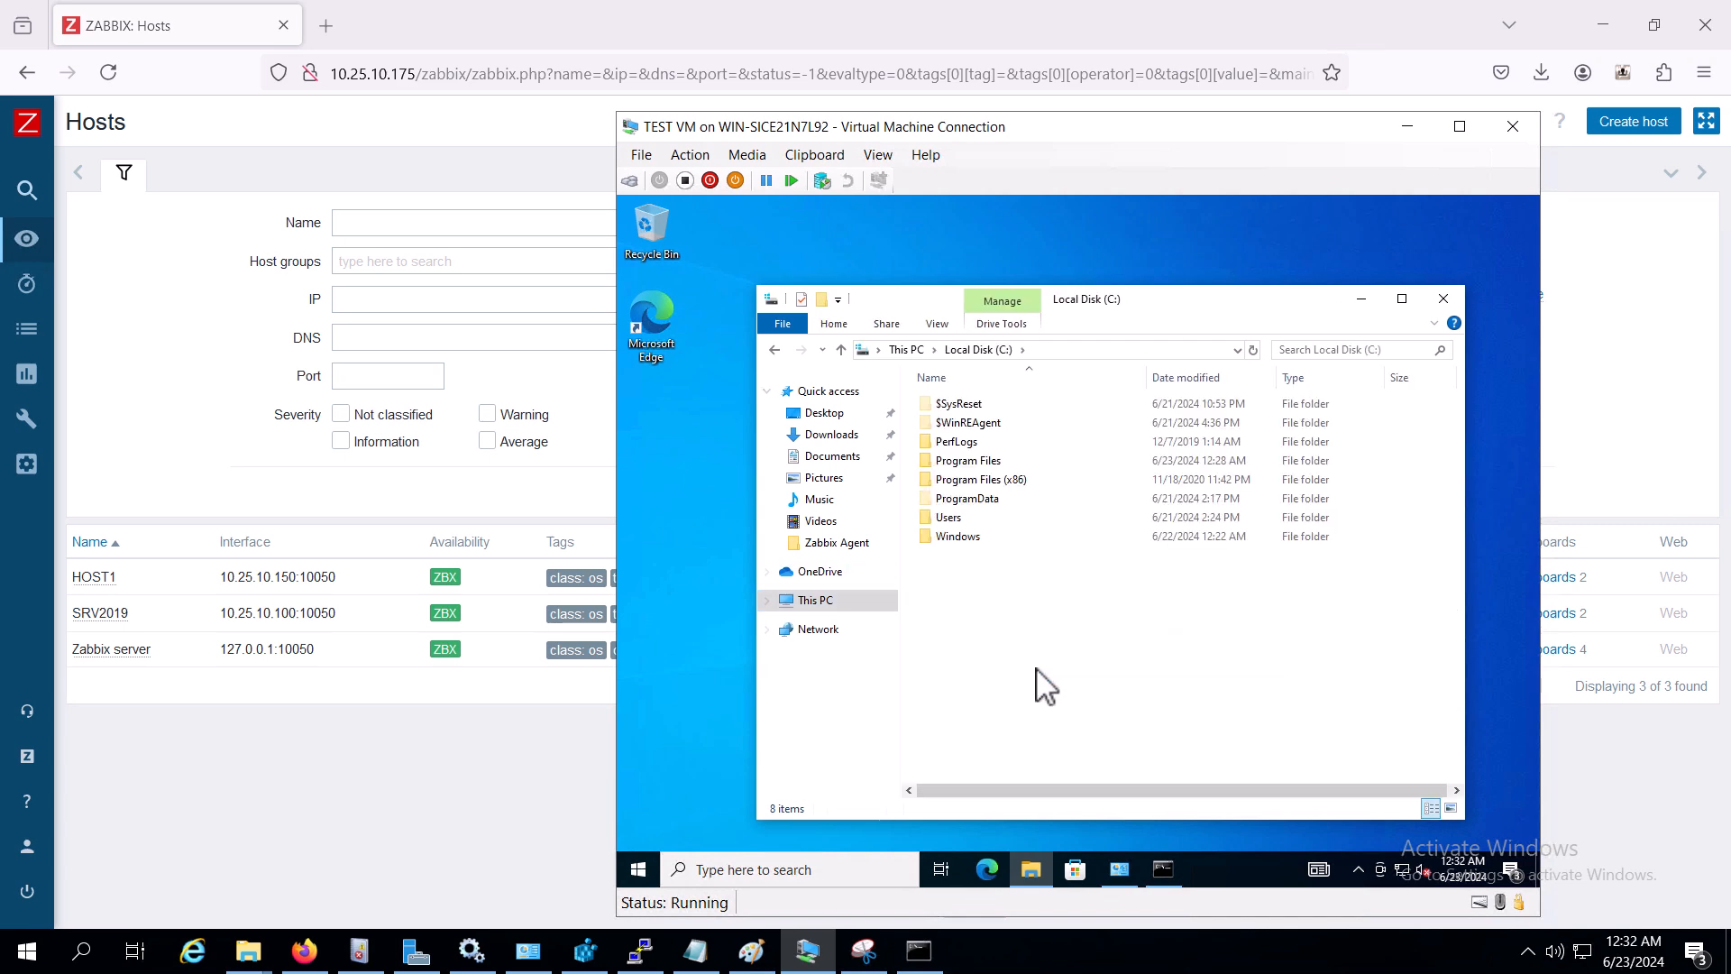
pyautogui.doubleClick(992, 461)
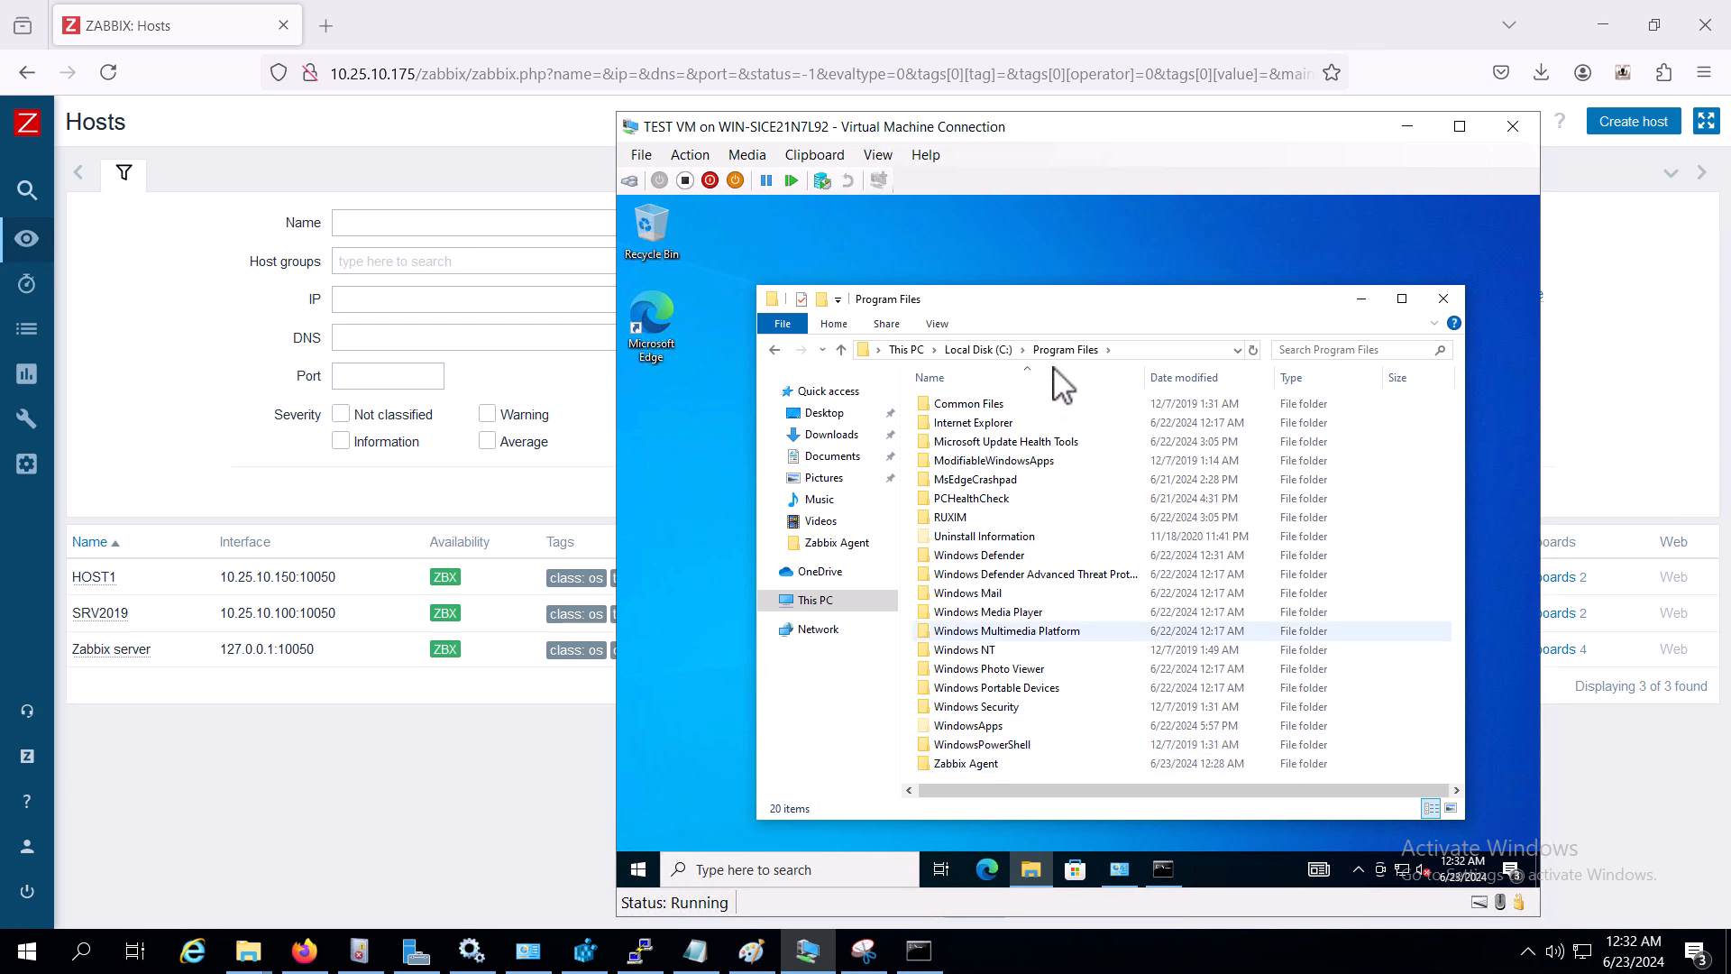
pyautogui.click(1149, 349)
pyautogui.doubleClick(1014, 767)
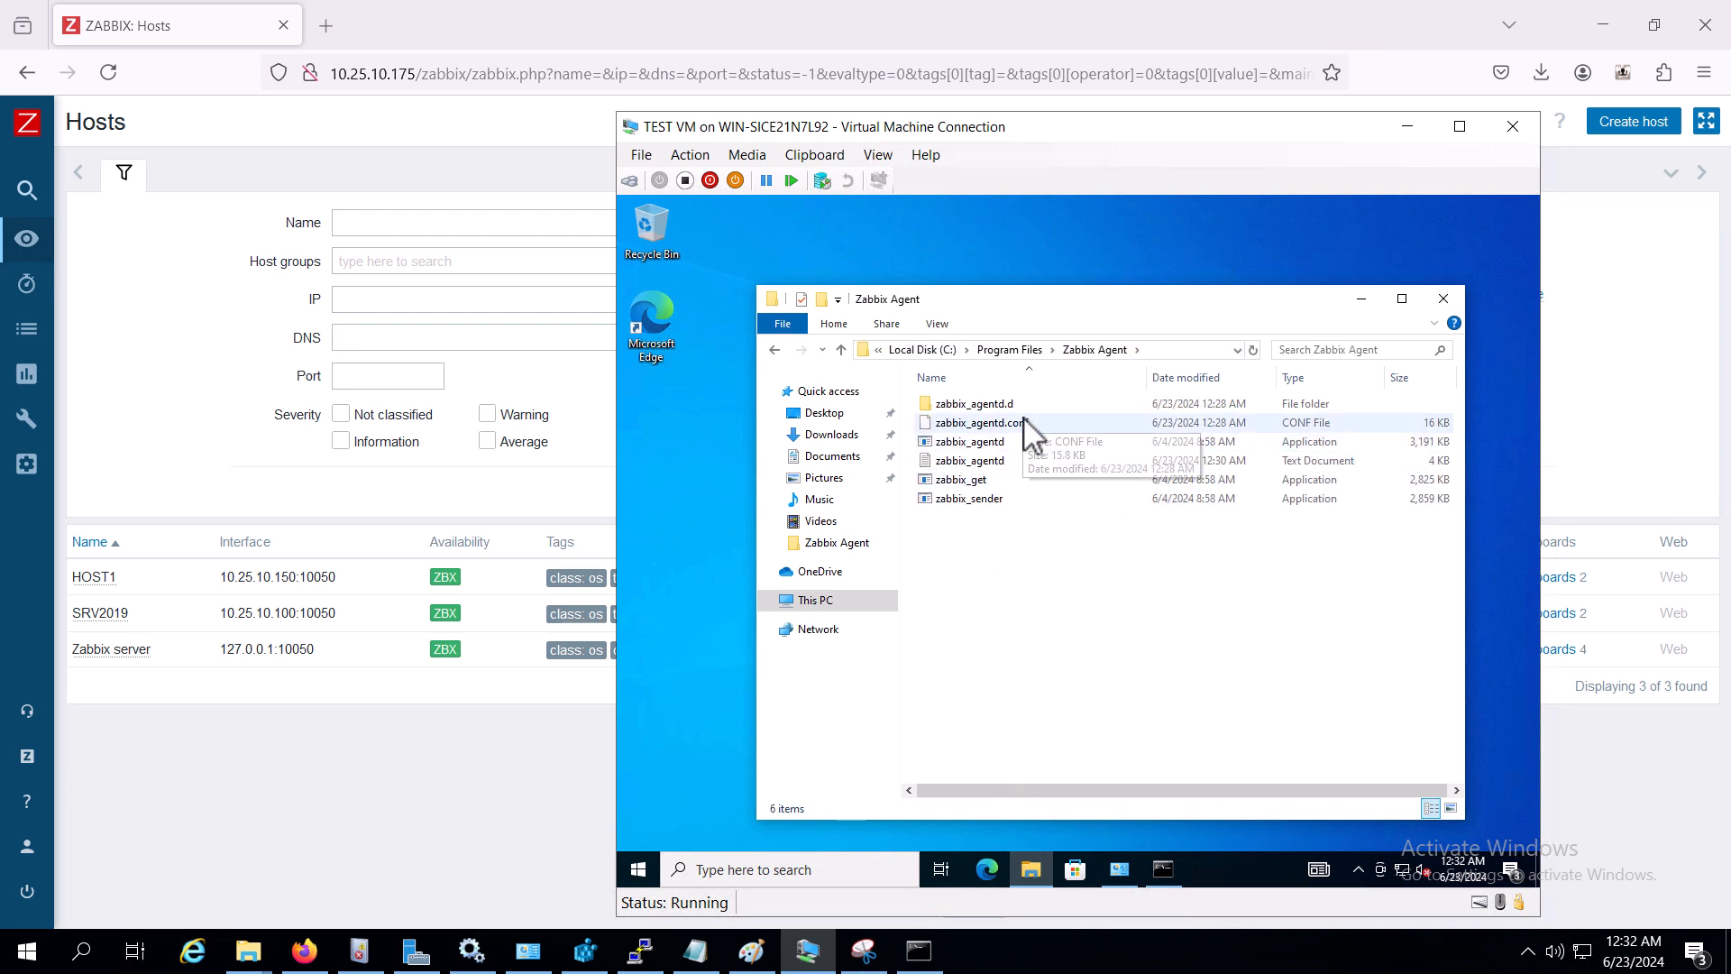
# - Open the zabbix_agentd.conf configuration file in Notepad
pyautogui.click(1030, 431)
pyautogui.rightClick(1034, 437)
pyautogui.press('Escape')
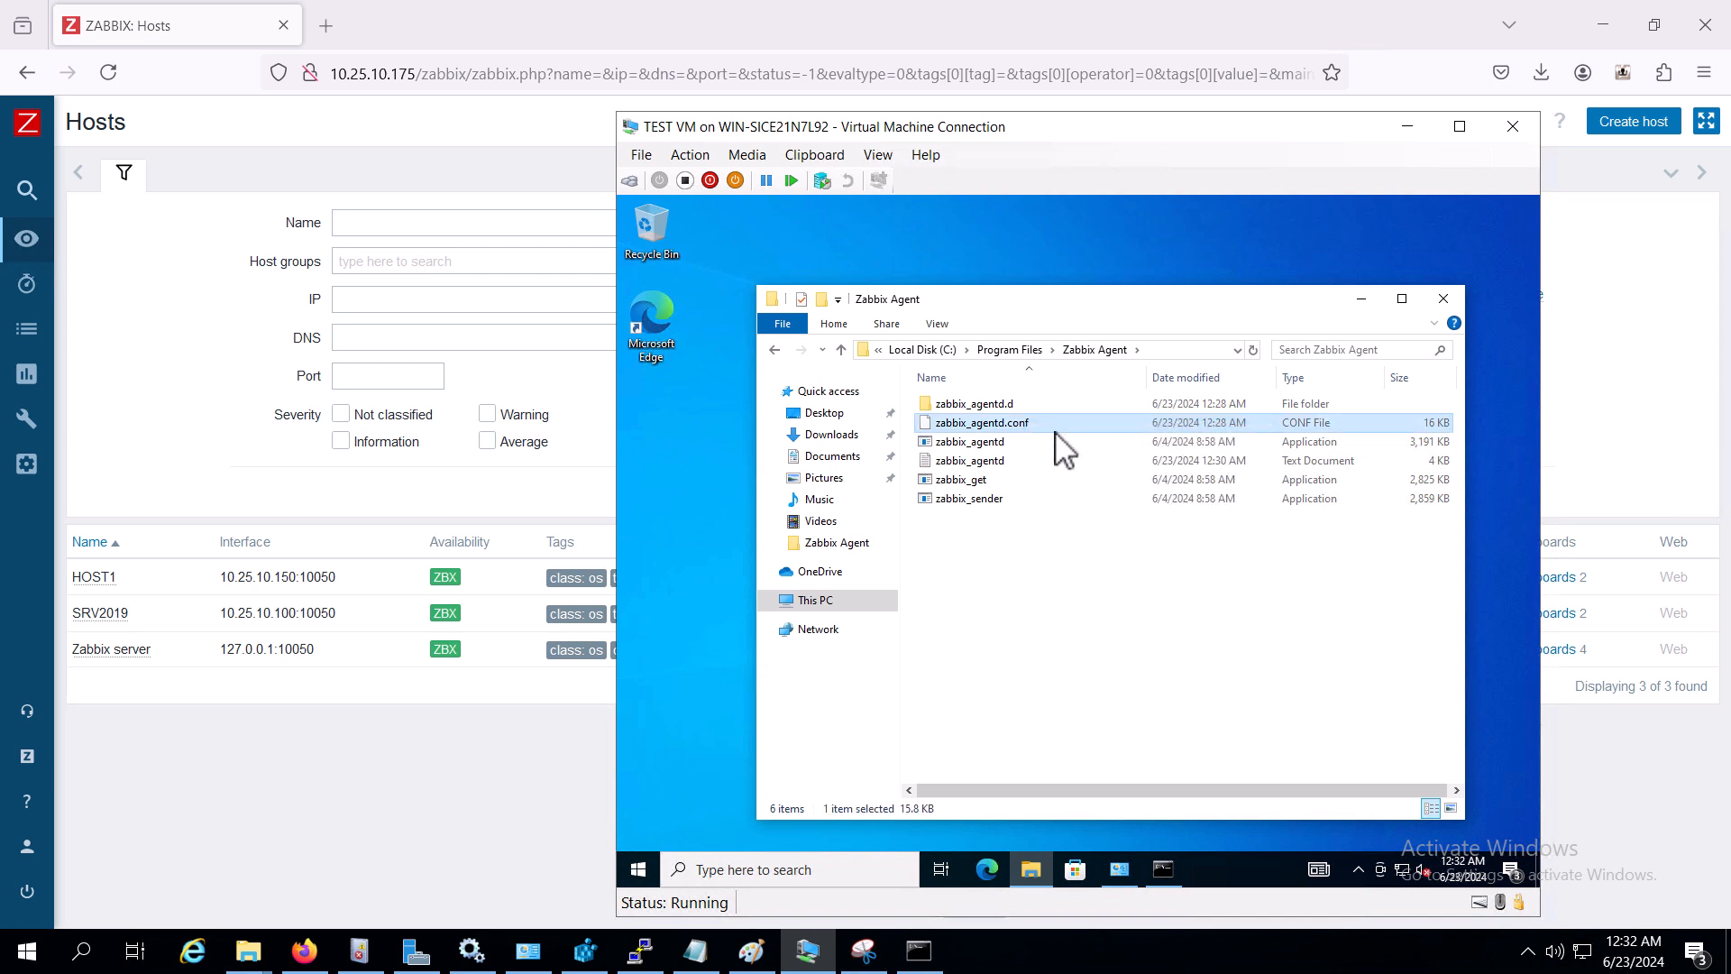
pyautogui.doubleClick(1056, 431)
pyautogui.click(989, 575)
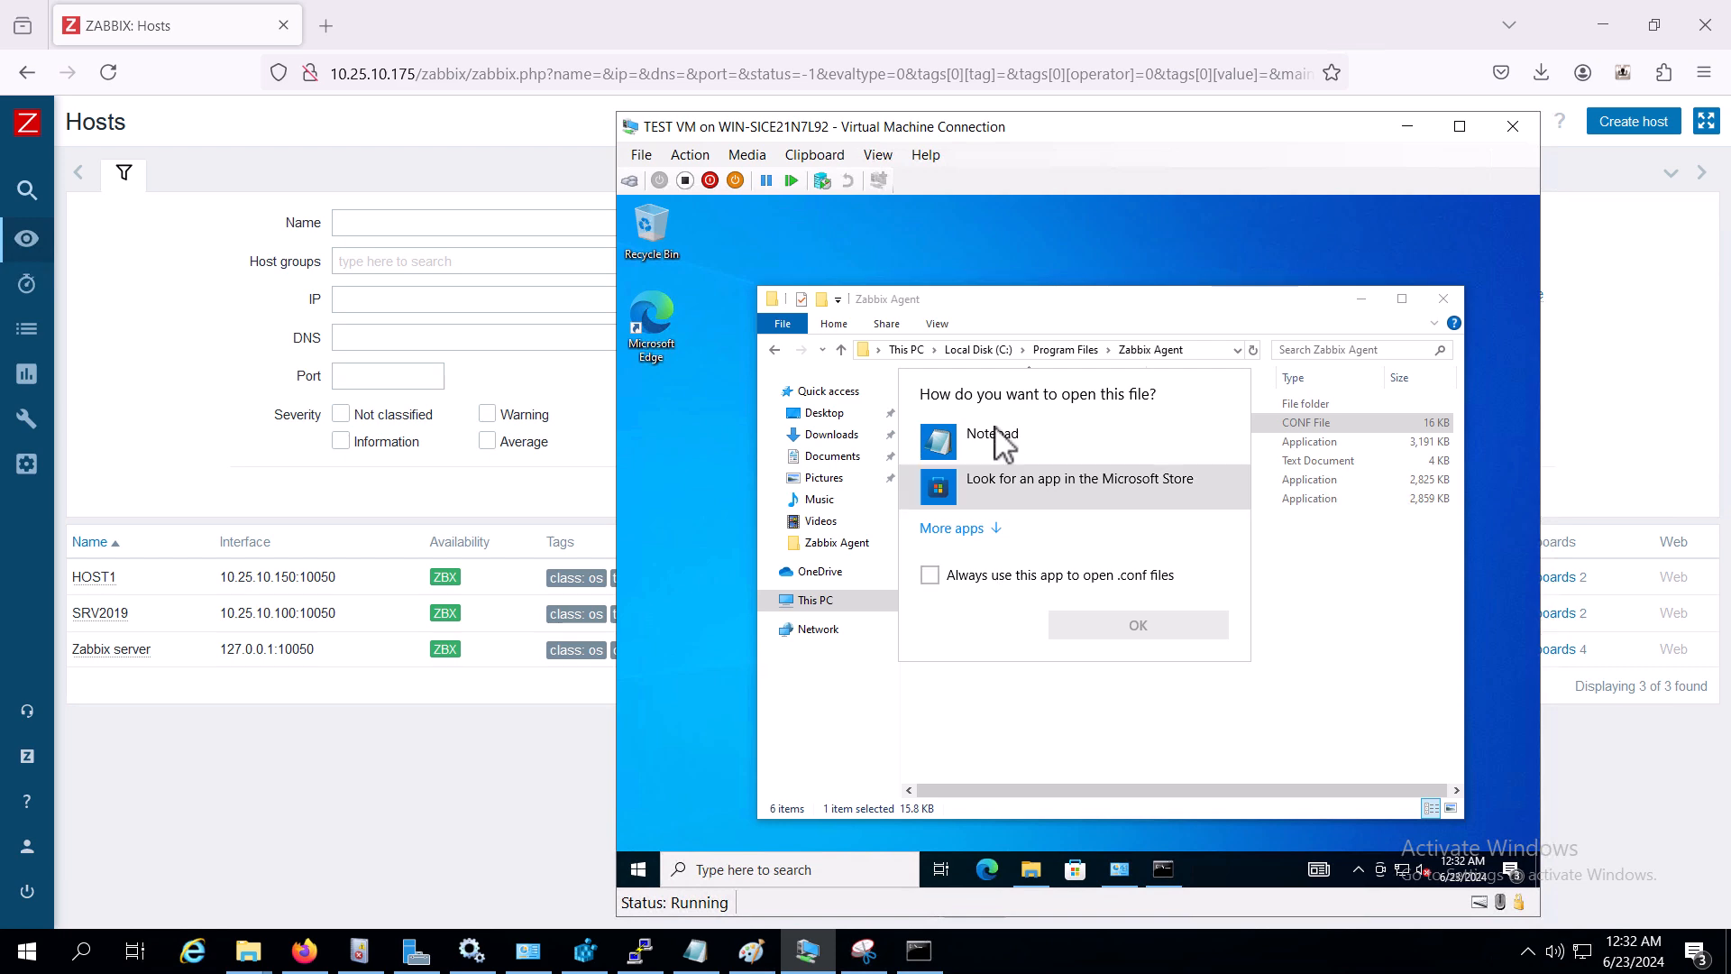
pyautogui.click(999, 440)
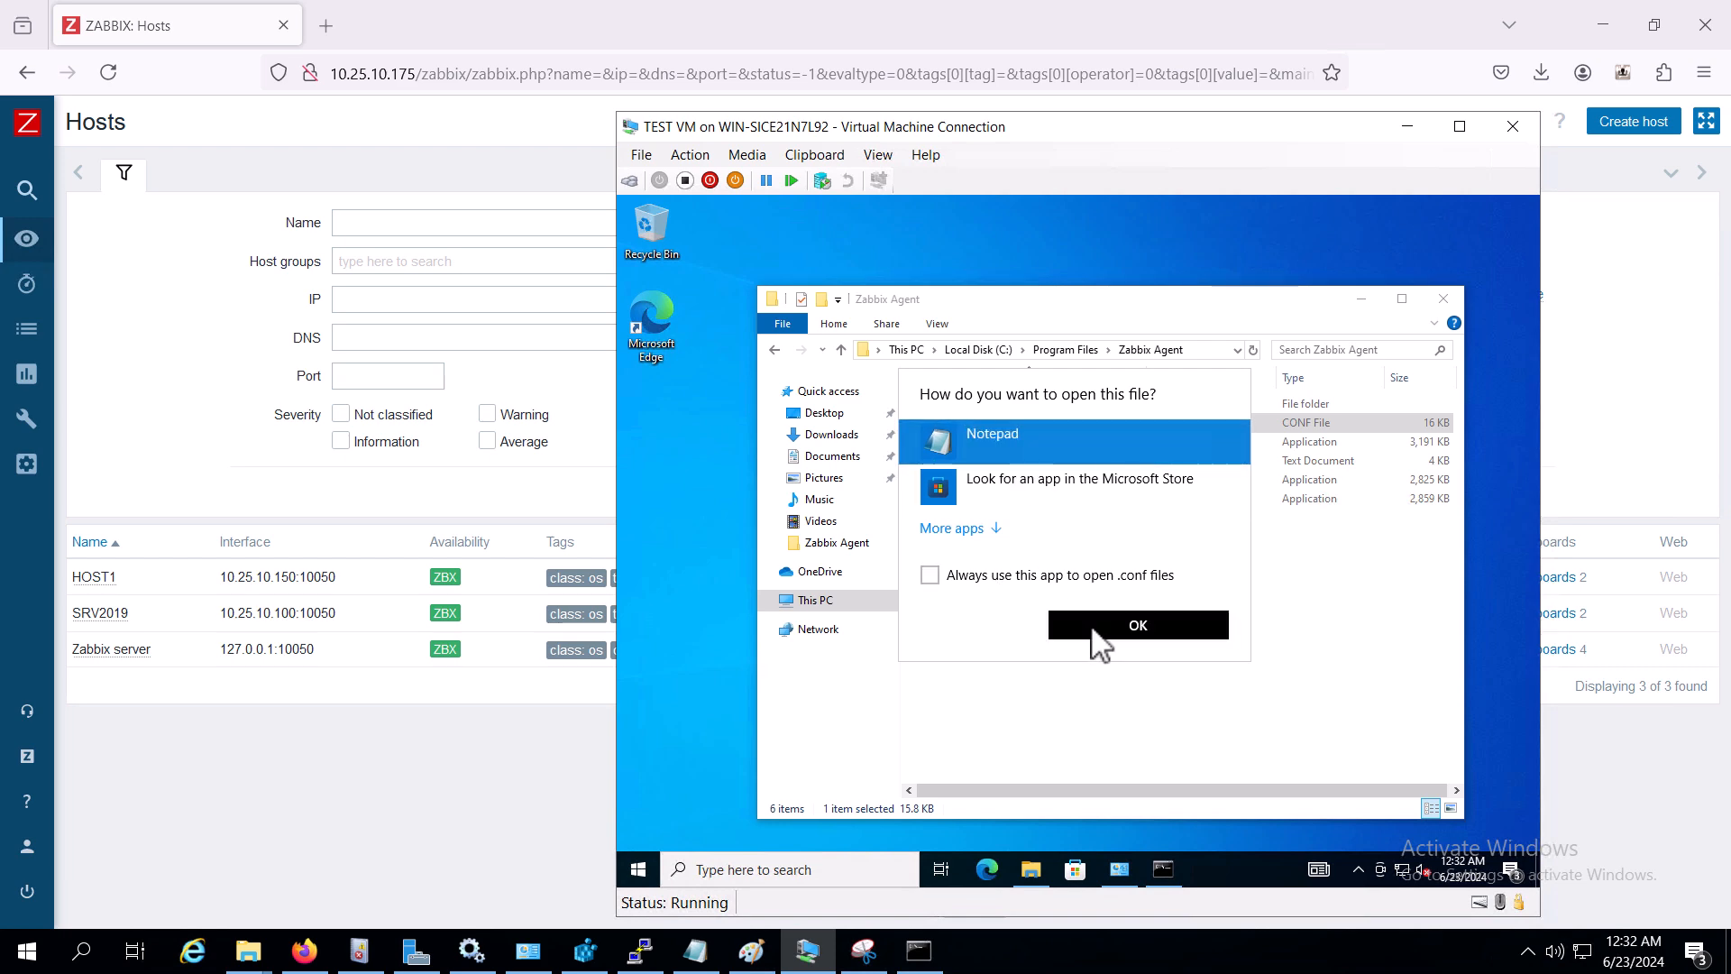
pyautogui.click(1101, 636)
pyautogui.moveTo(1122, 328); pyautogui.dragTo(1037, 232)
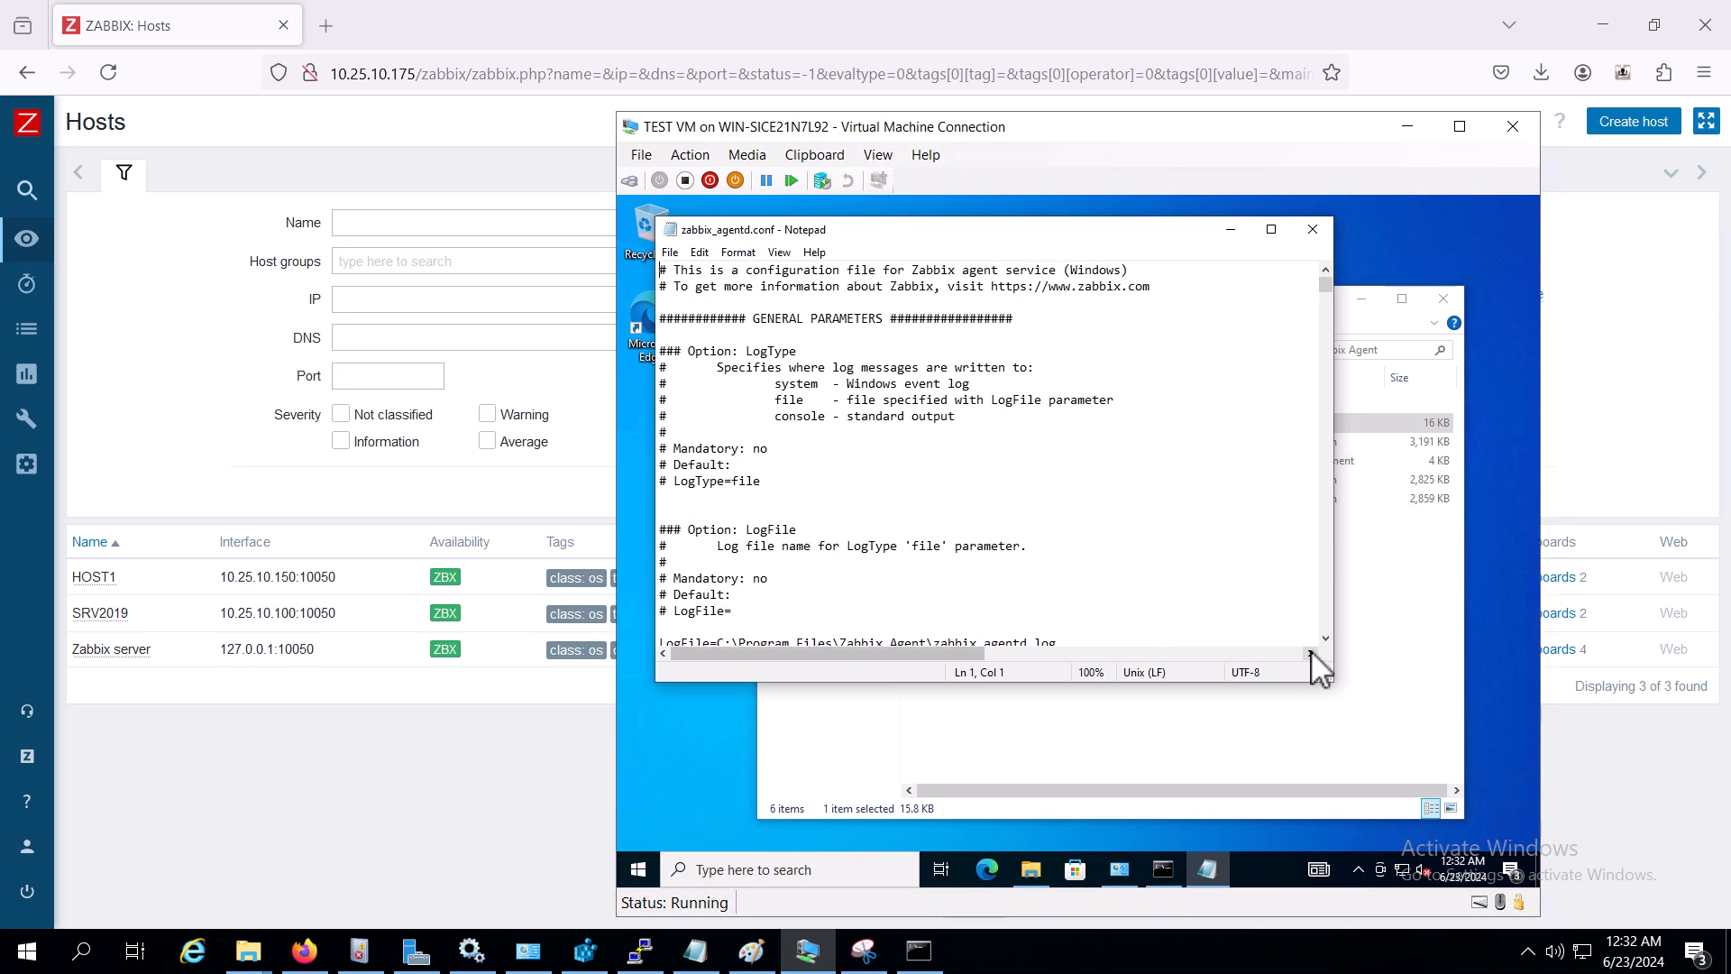
# - Check the Server option and its address under the passive checks section of zabbix_agentd.conf
pyautogui.moveTo(1325, 638); pyautogui.dragTo(1325, 638)
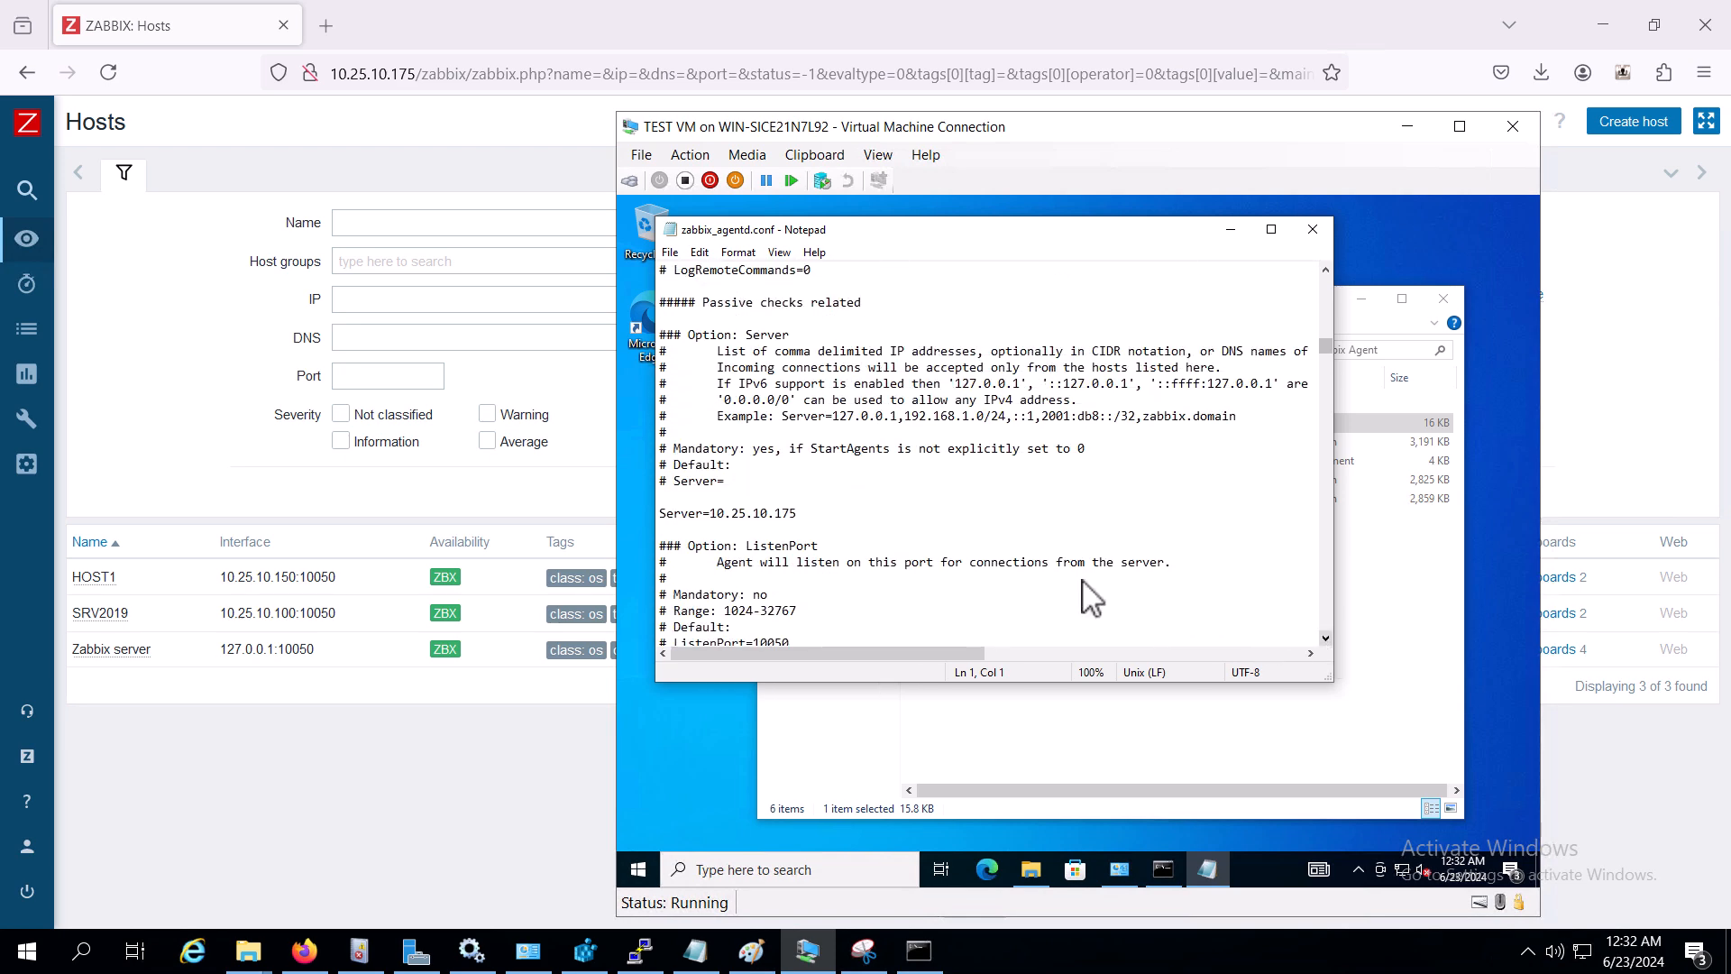
pyautogui.moveTo(792, 337); pyautogui.dragTo(662, 336)
pyautogui.moveTo(797, 514); pyautogui.dragTo(659, 520)
pyautogui.click(806, 525)
pyautogui.hotkey('shift', 'Home')
# - Find the ServerActive option under the active checks section and check the address assigned to it
pyautogui.click(1325, 639)
pyautogui.moveTo(1331, 641); pyautogui.dragTo(1333, 642)
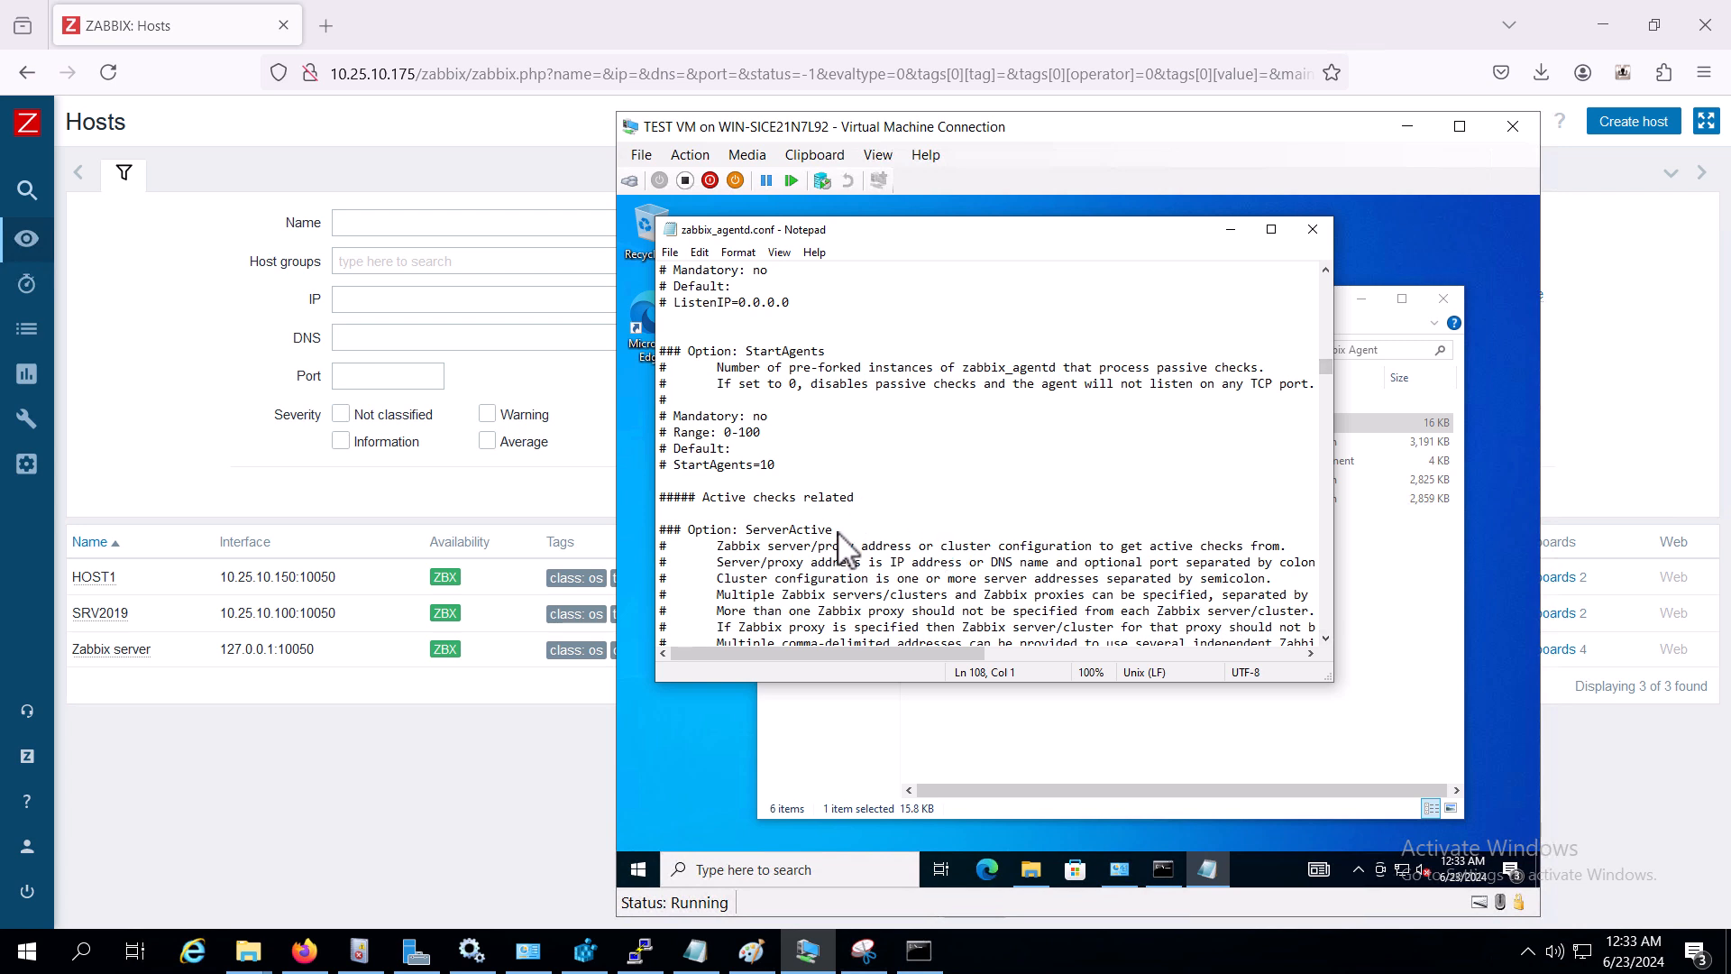
pyautogui.moveTo(834, 531); pyautogui.dragTo(657, 526)
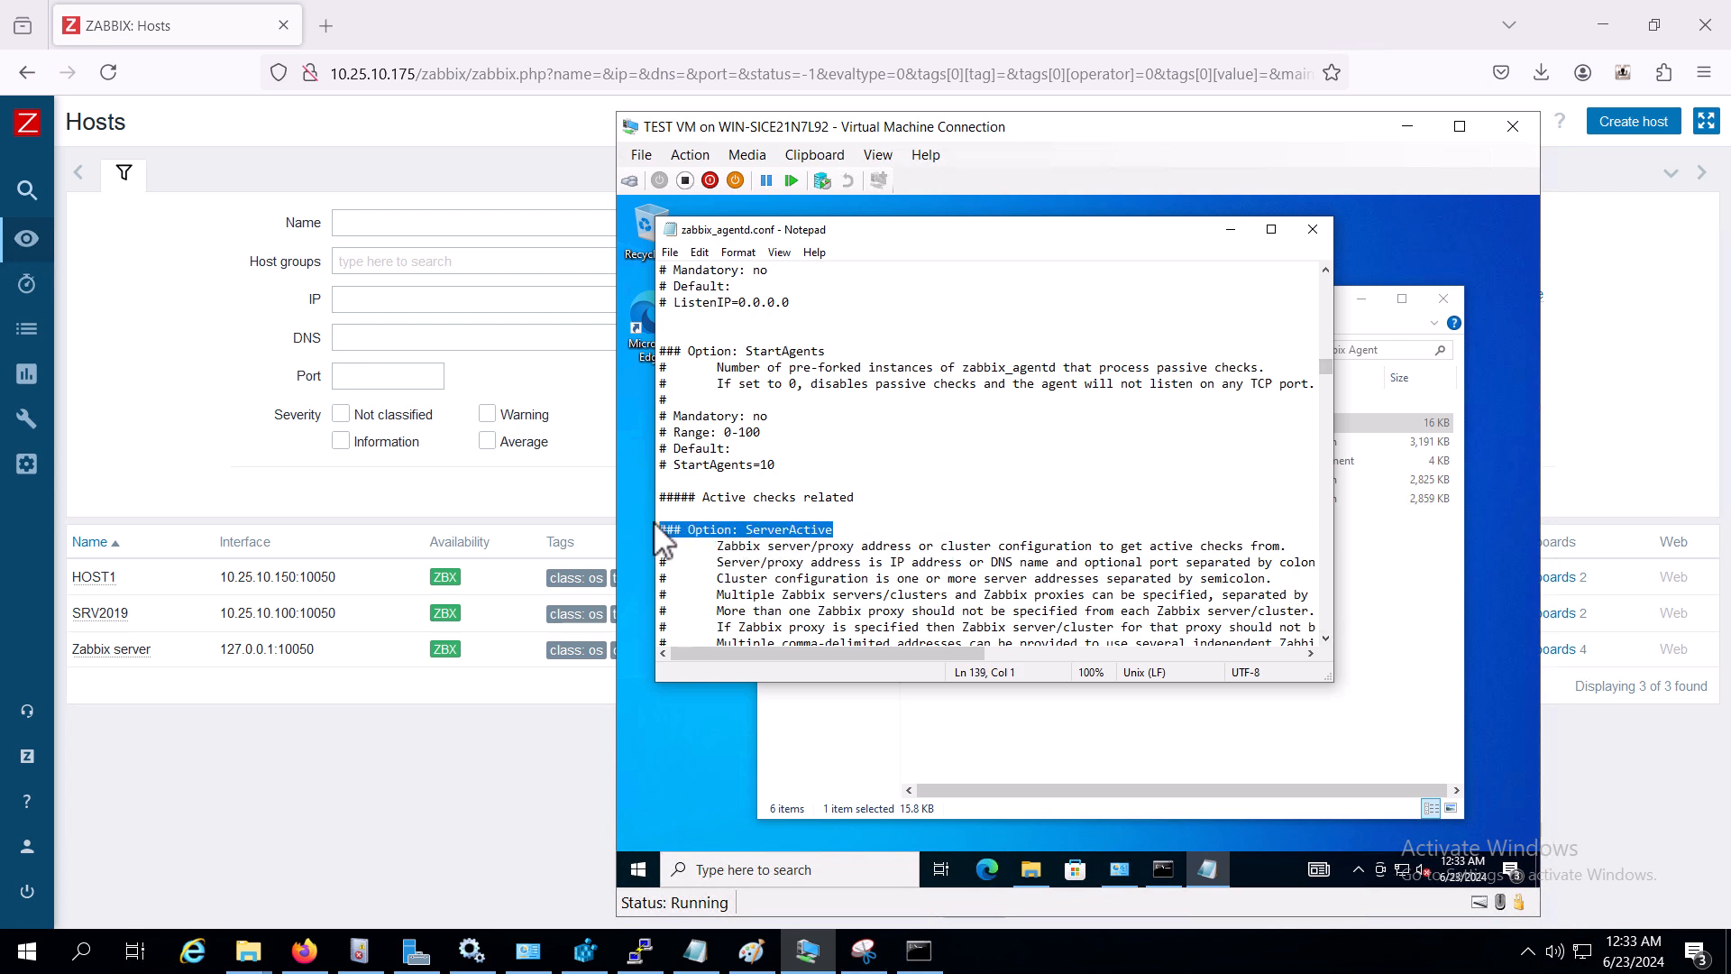
pyautogui.click(708, 544)
pyautogui.click(849, 531)
pyautogui.moveTo(848, 530); pyautogui.dragTo(651, 526)
pyautogui.click(1326, 640)
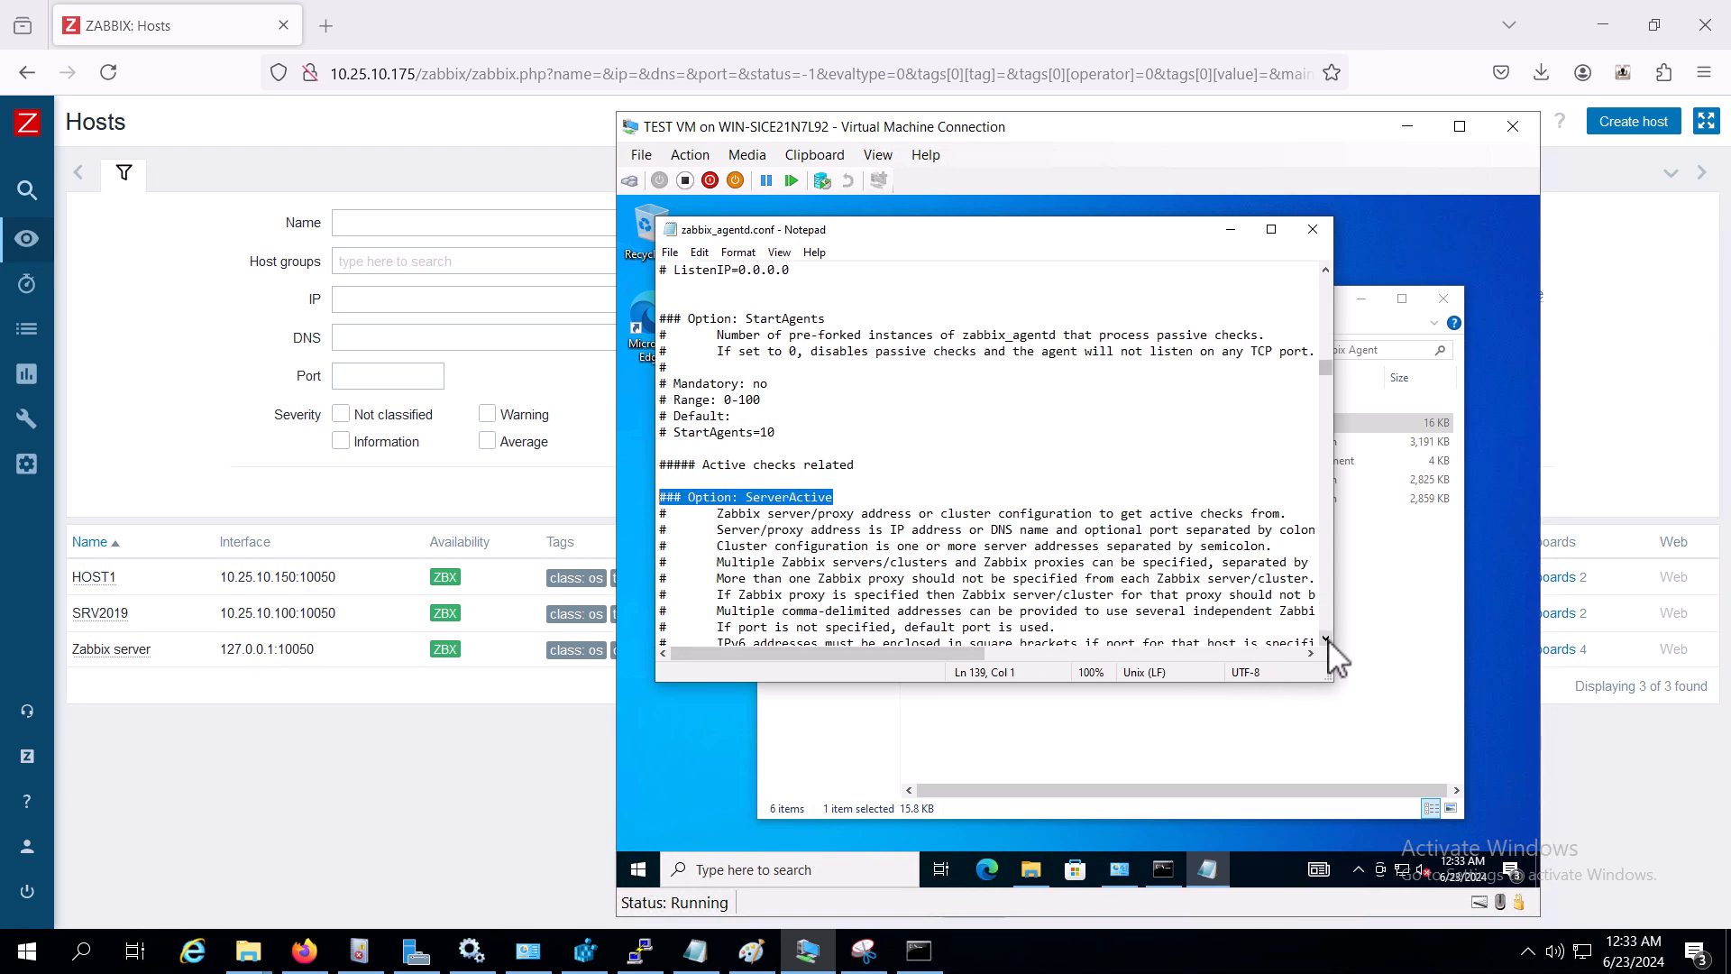
pyautogui.moveTo(1326, 639); pyautogui.dragTo(1326, 639)
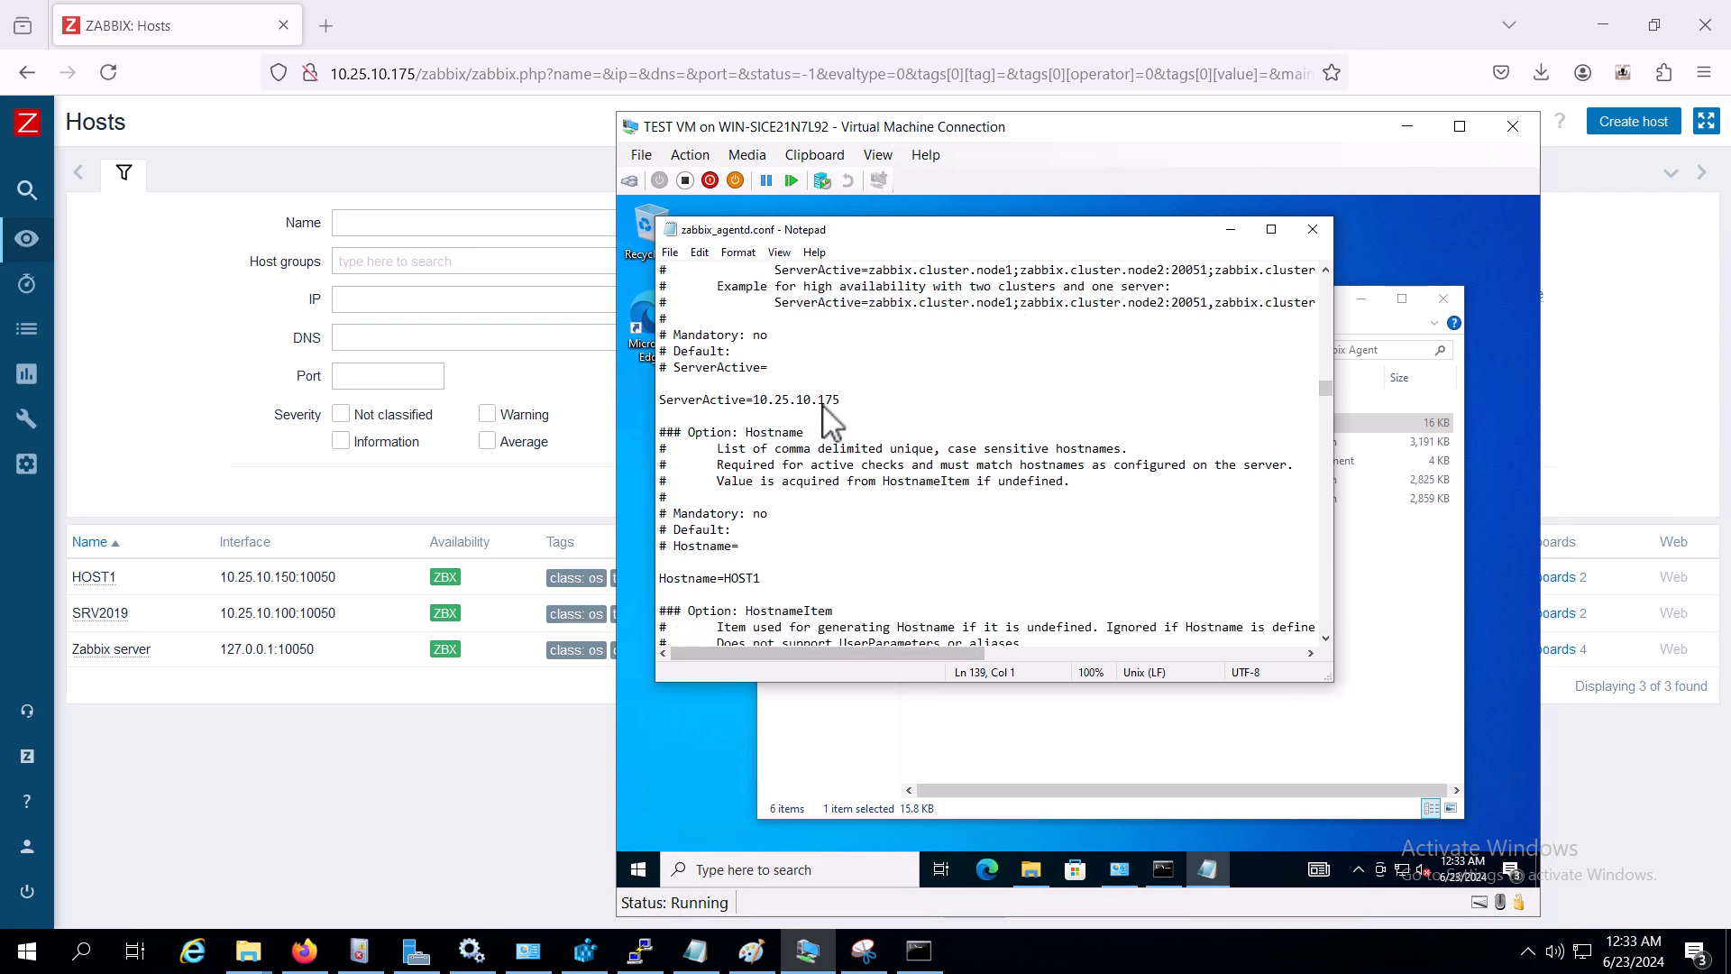
pyautogui.moveTo(842, 400); pyautogui.dragTo(756, 404)
pyautogui.click(661, 405)
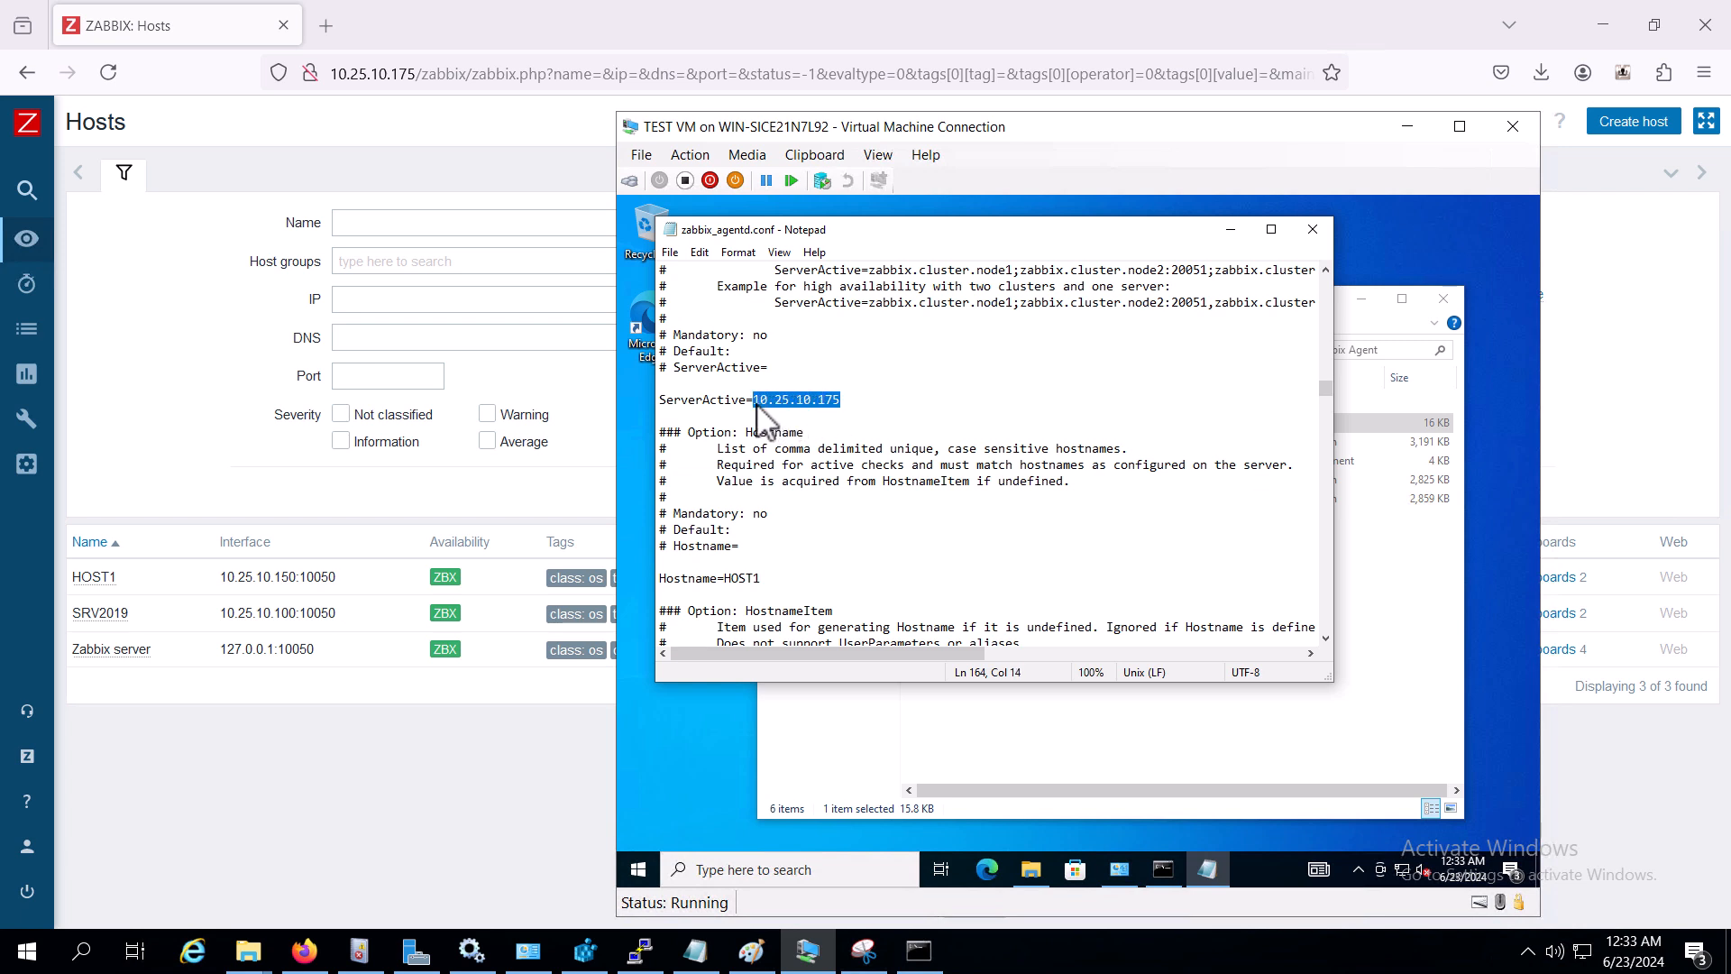
pyautogui.click(756, 404)
pyautogui.moveTo(842, 399); pyautogui.dragTo(754, 403)
# - Compare the Hostname value in zabbix_agentd.conf with the host name in HOST1's Zabbix configuration
pyautogui.click(812, 561)
pyautogui.moveTo(771, 585); pyautogui.dragTo(659, 584)
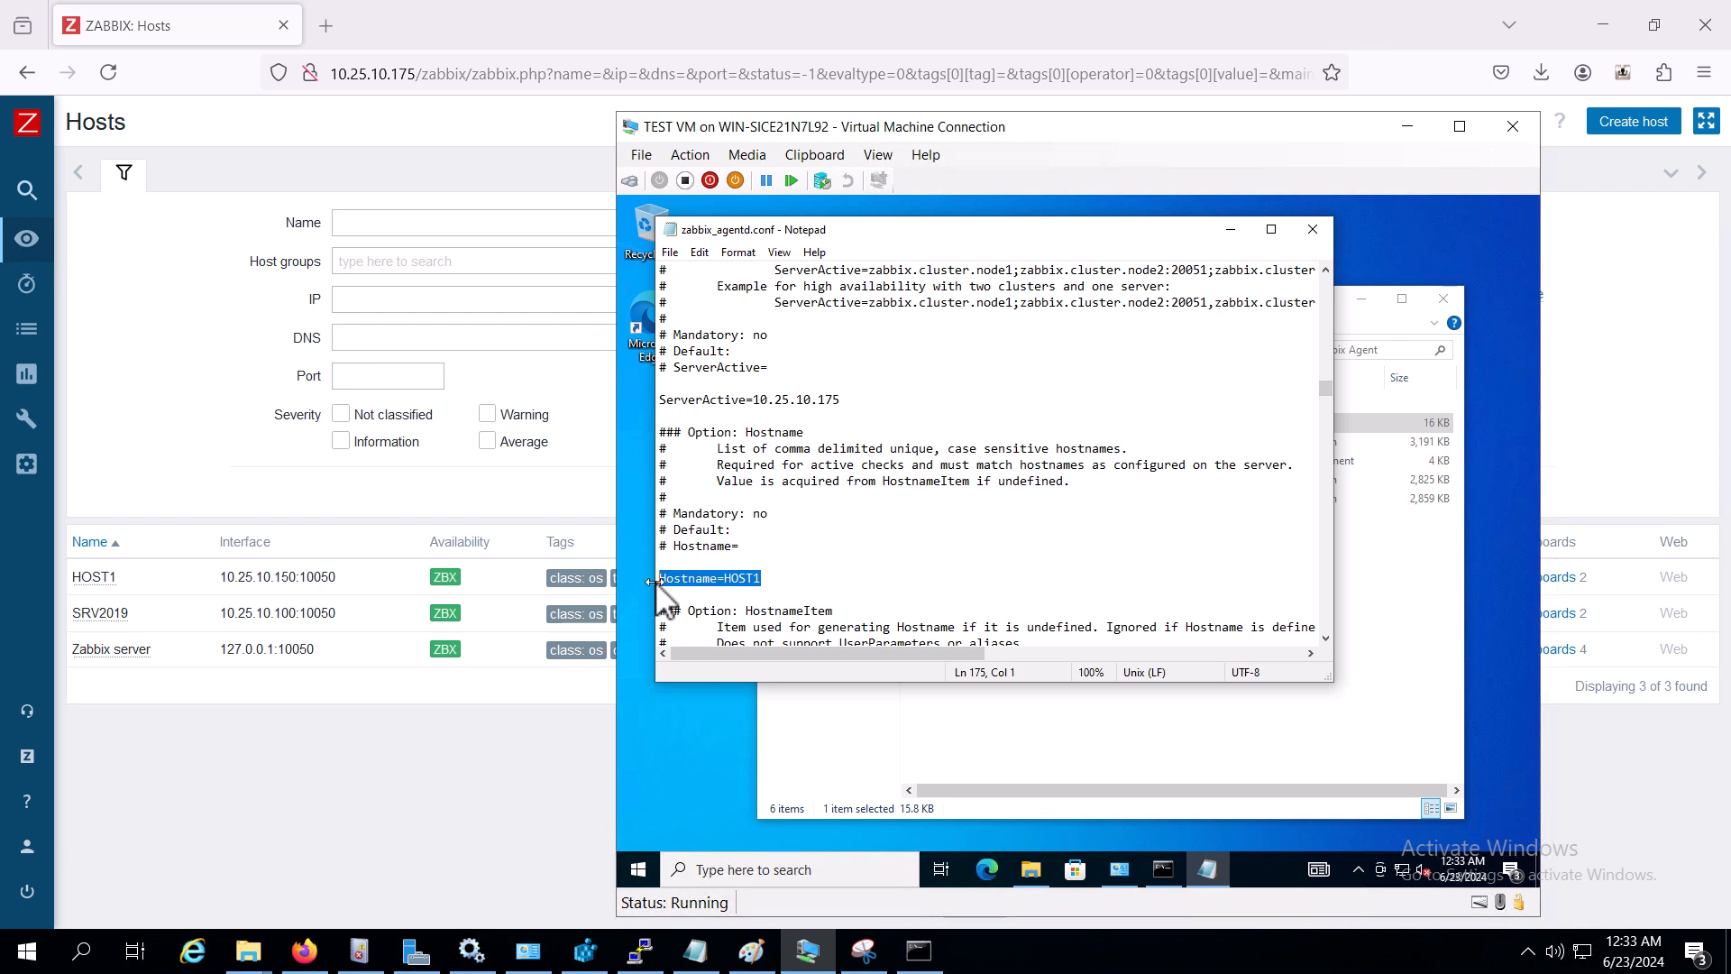
pyautogui.click(747, 594)
pyautogui.moveTo(765, 576); pyautogui.dragTo(685, 565)
pyautogui.click(93, 582)
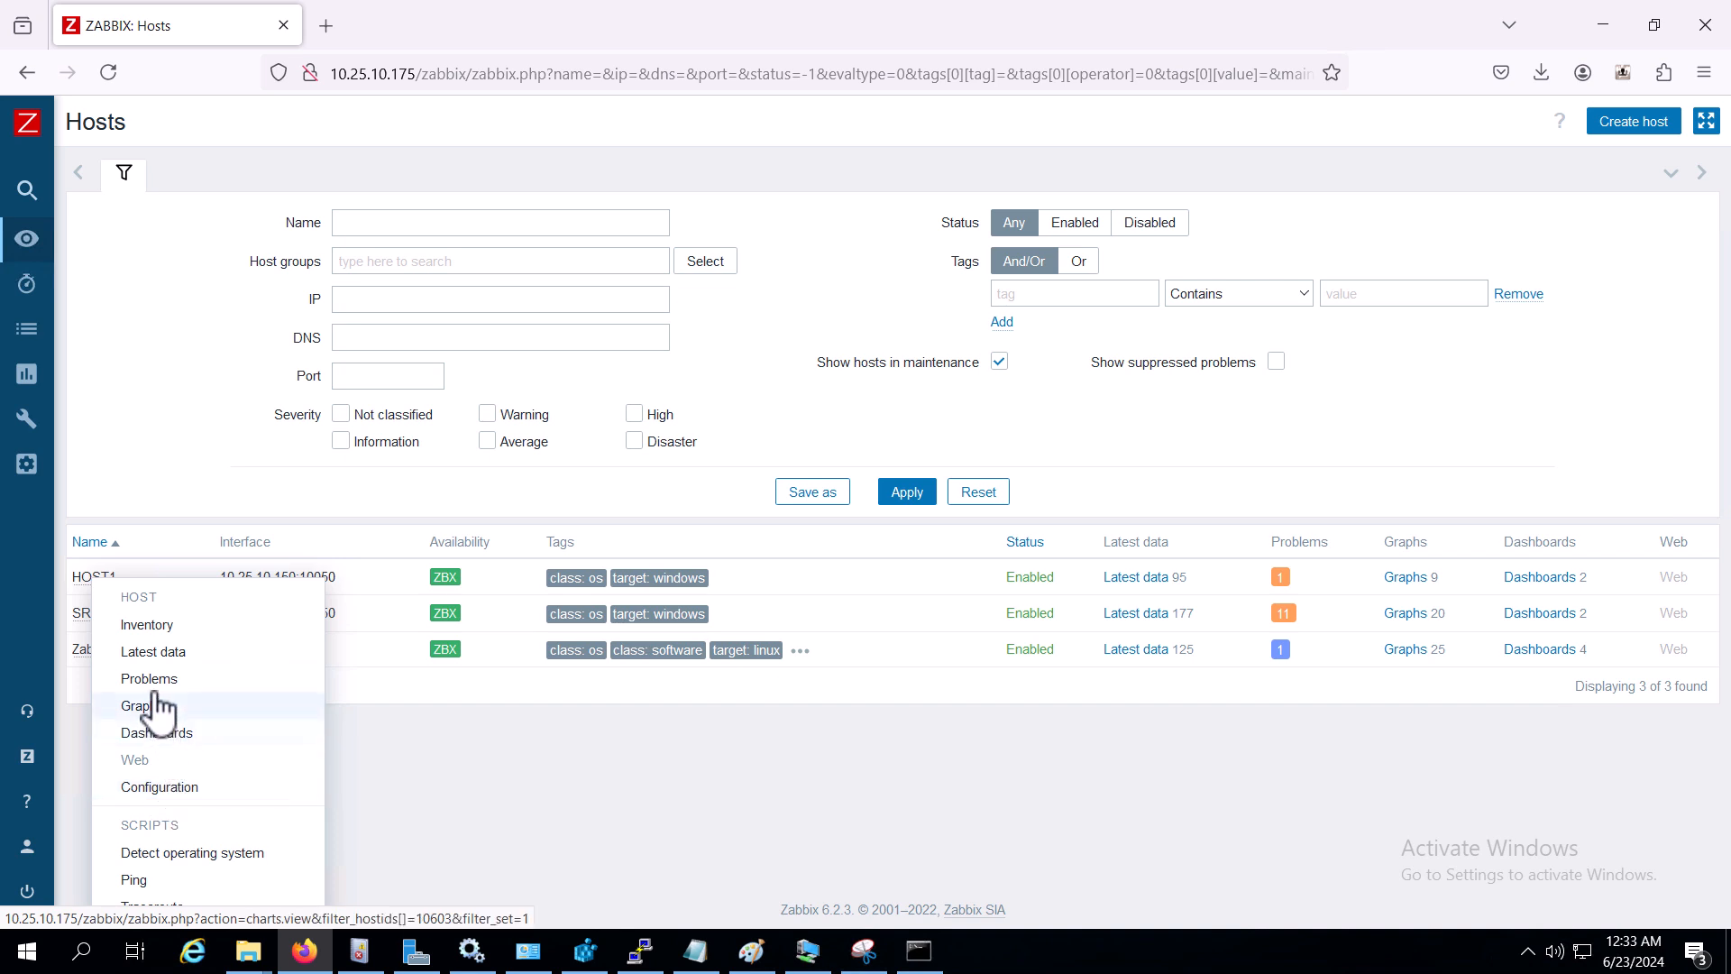
pyautogui.click(190, 794)
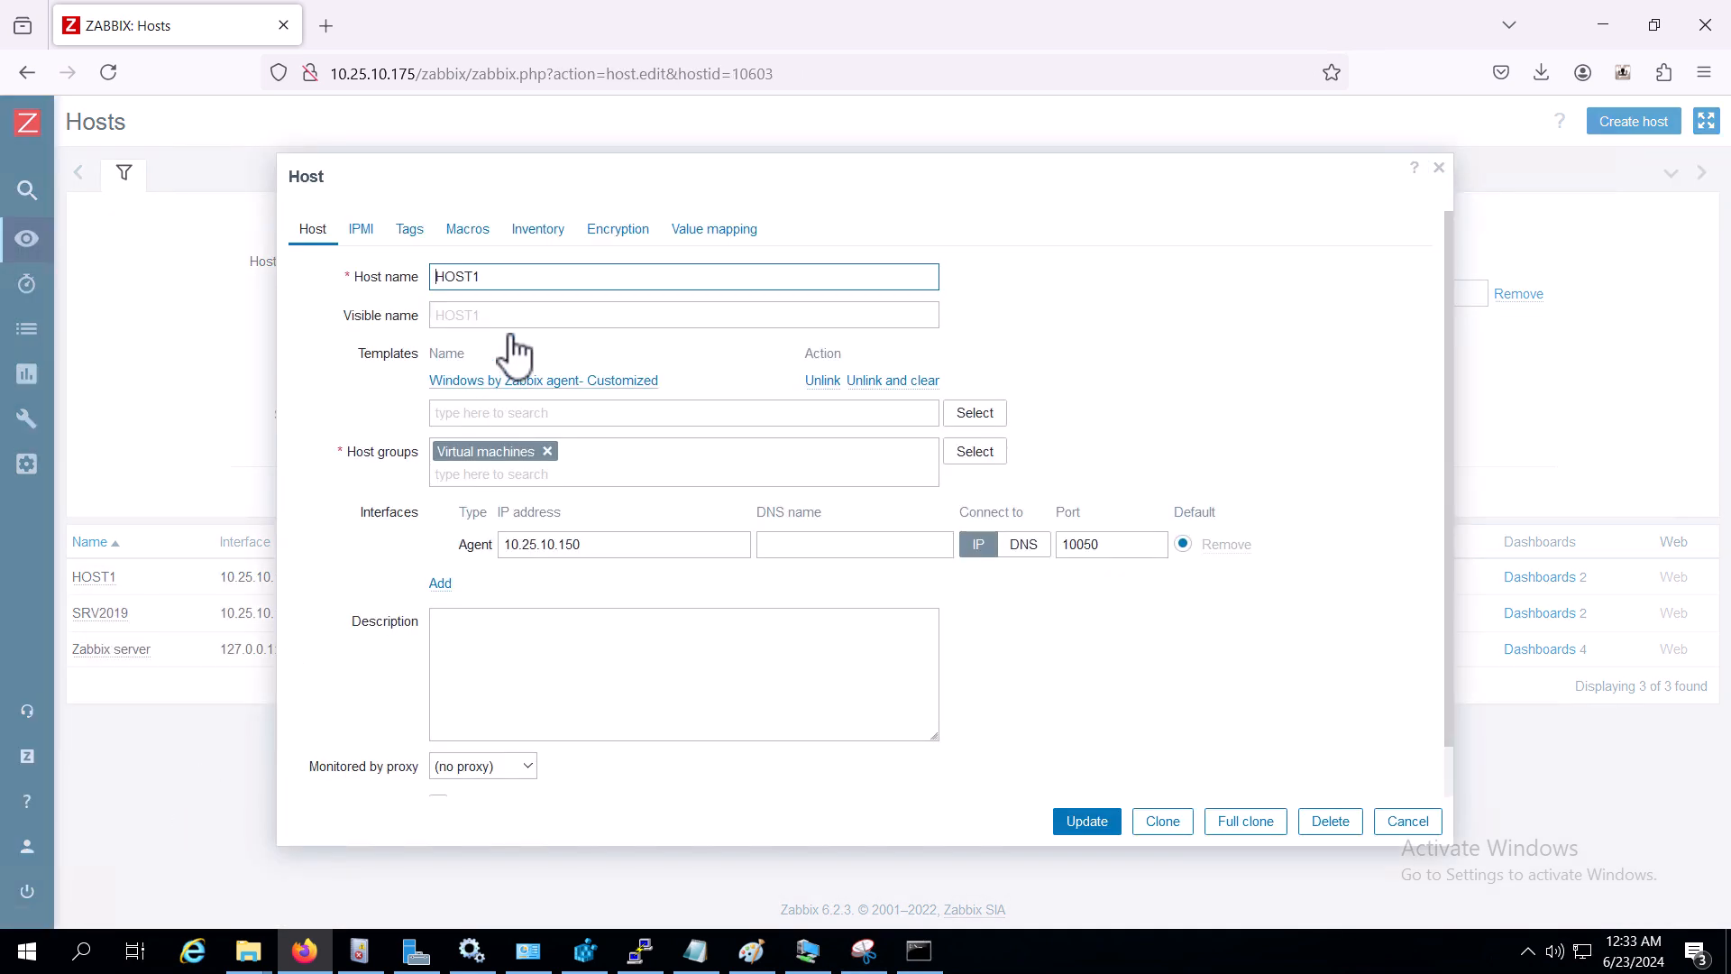
pyautogui.moveTo(506, 279); pyautogui.dragTo(419, 282)
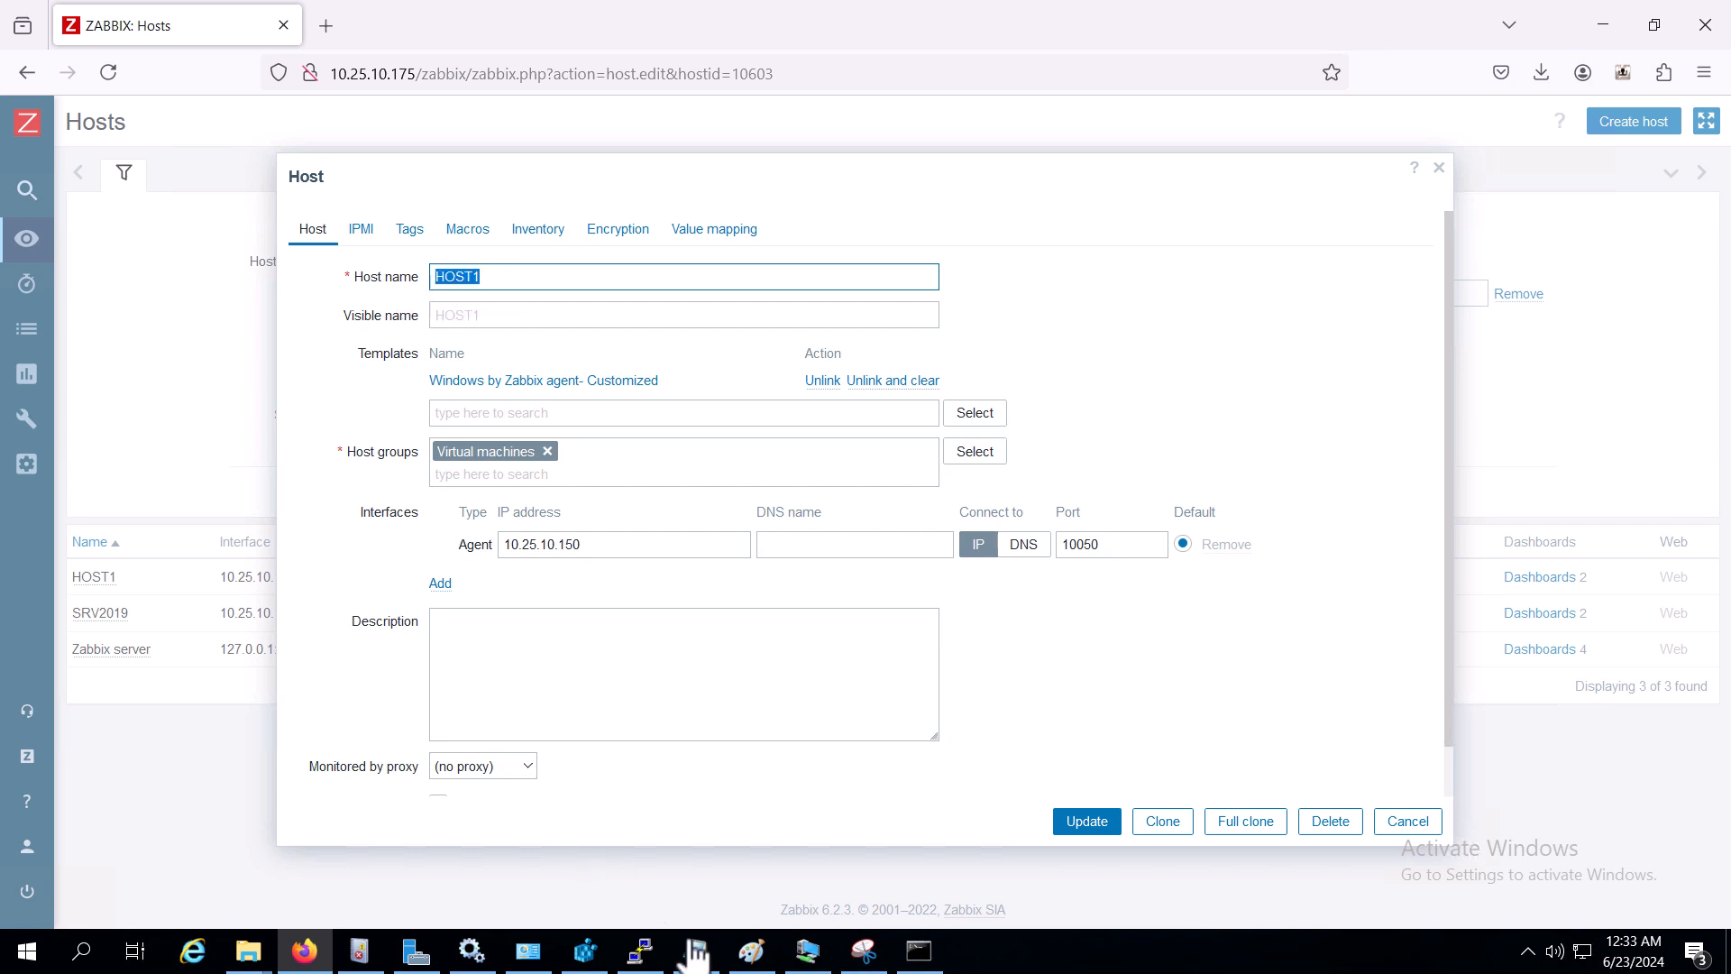
# - Try to change the Hostname value in the VM's zabbix_agentd.conf to HOSTt1 and save the file
pyautogui.click(807, 950)
pyautogui.moveTo(780, 584); pyautogui.dragTo(666, 583)
pyautogui.click(674, 582)
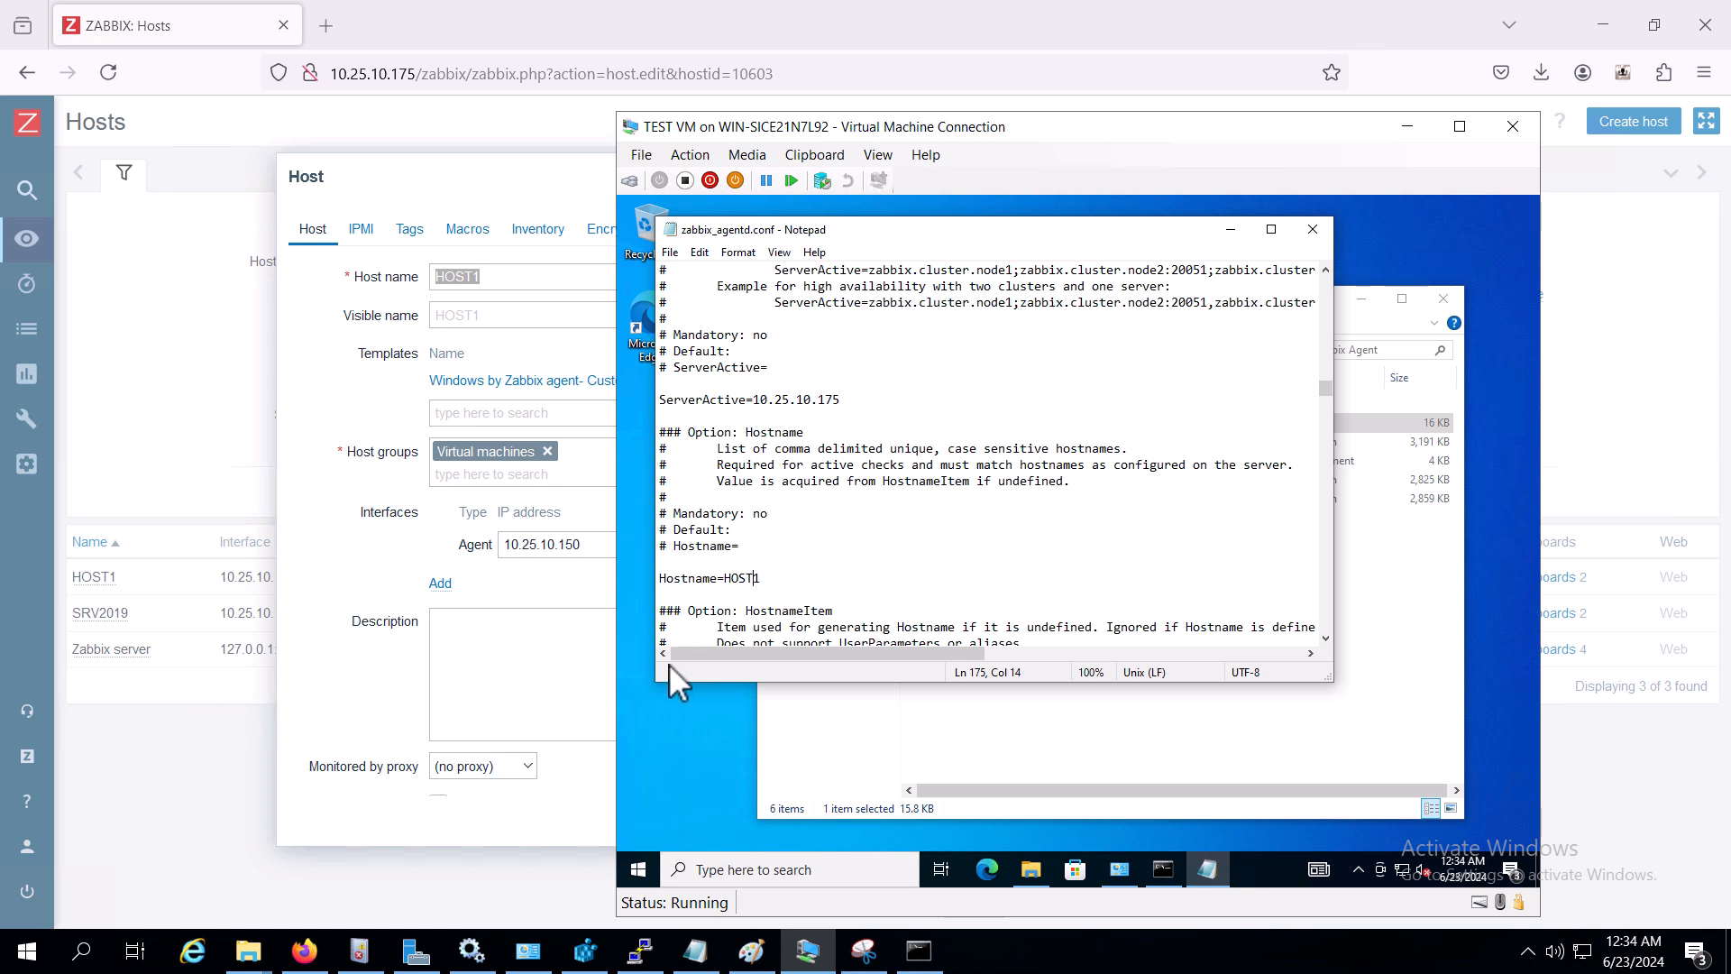
pyautogui.write('t')
pyautogui.click(670, 253)
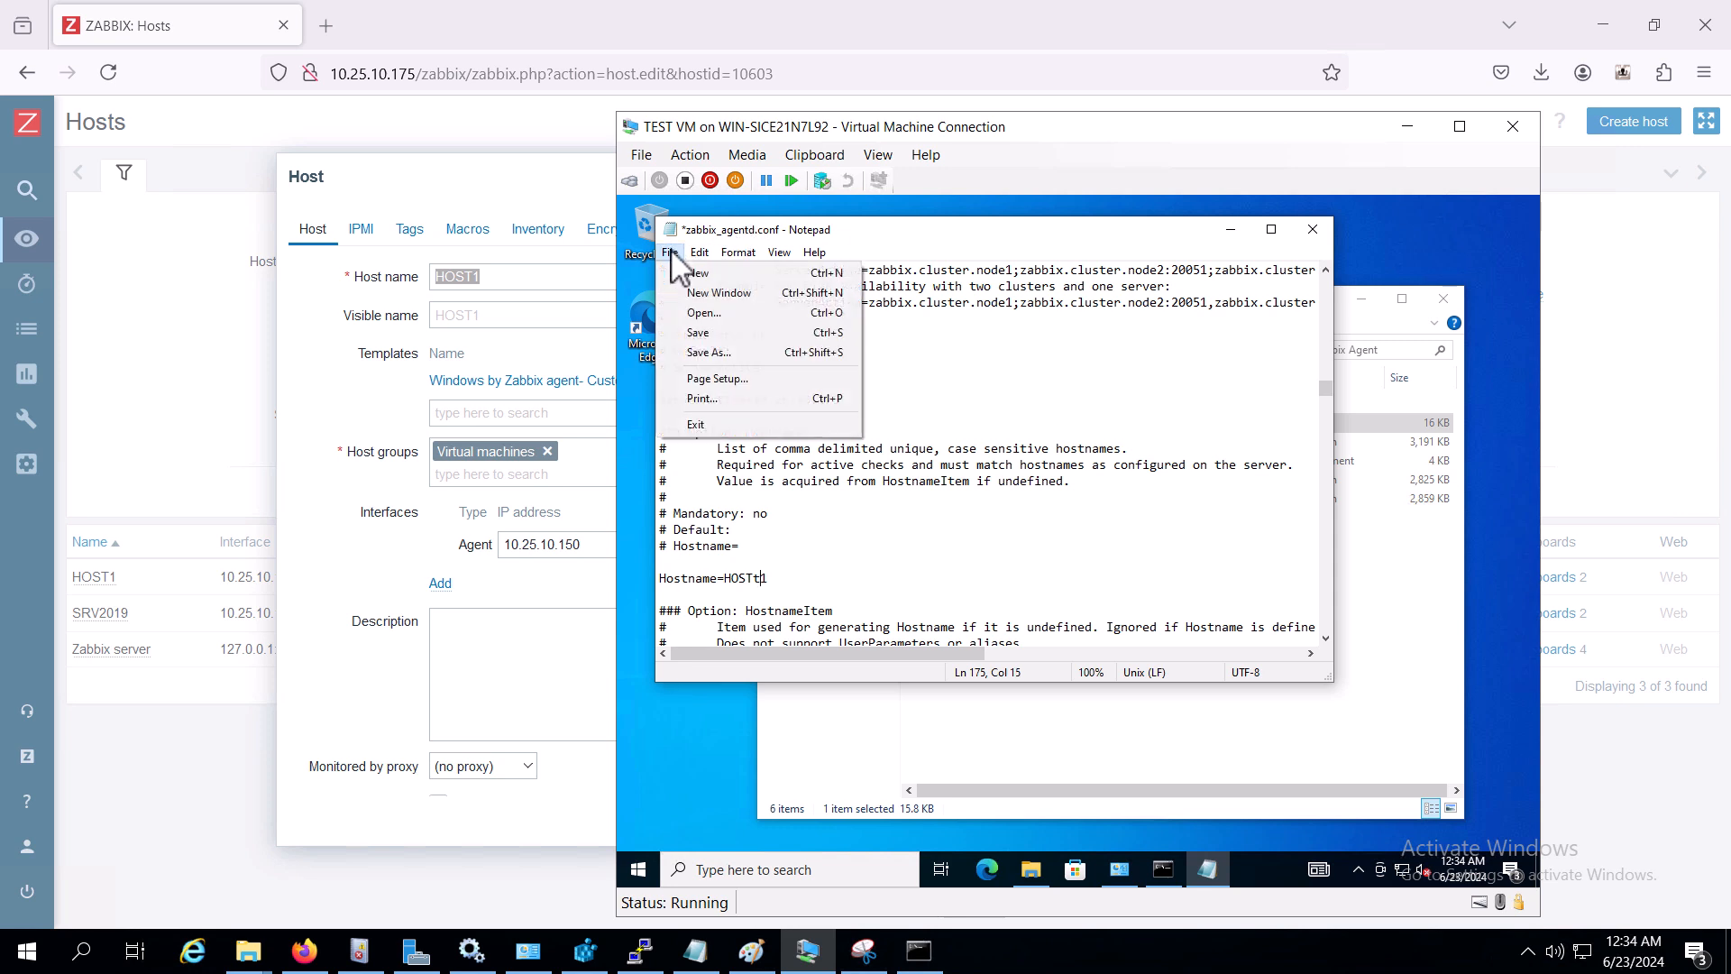
pyautogui.click(713, 332)
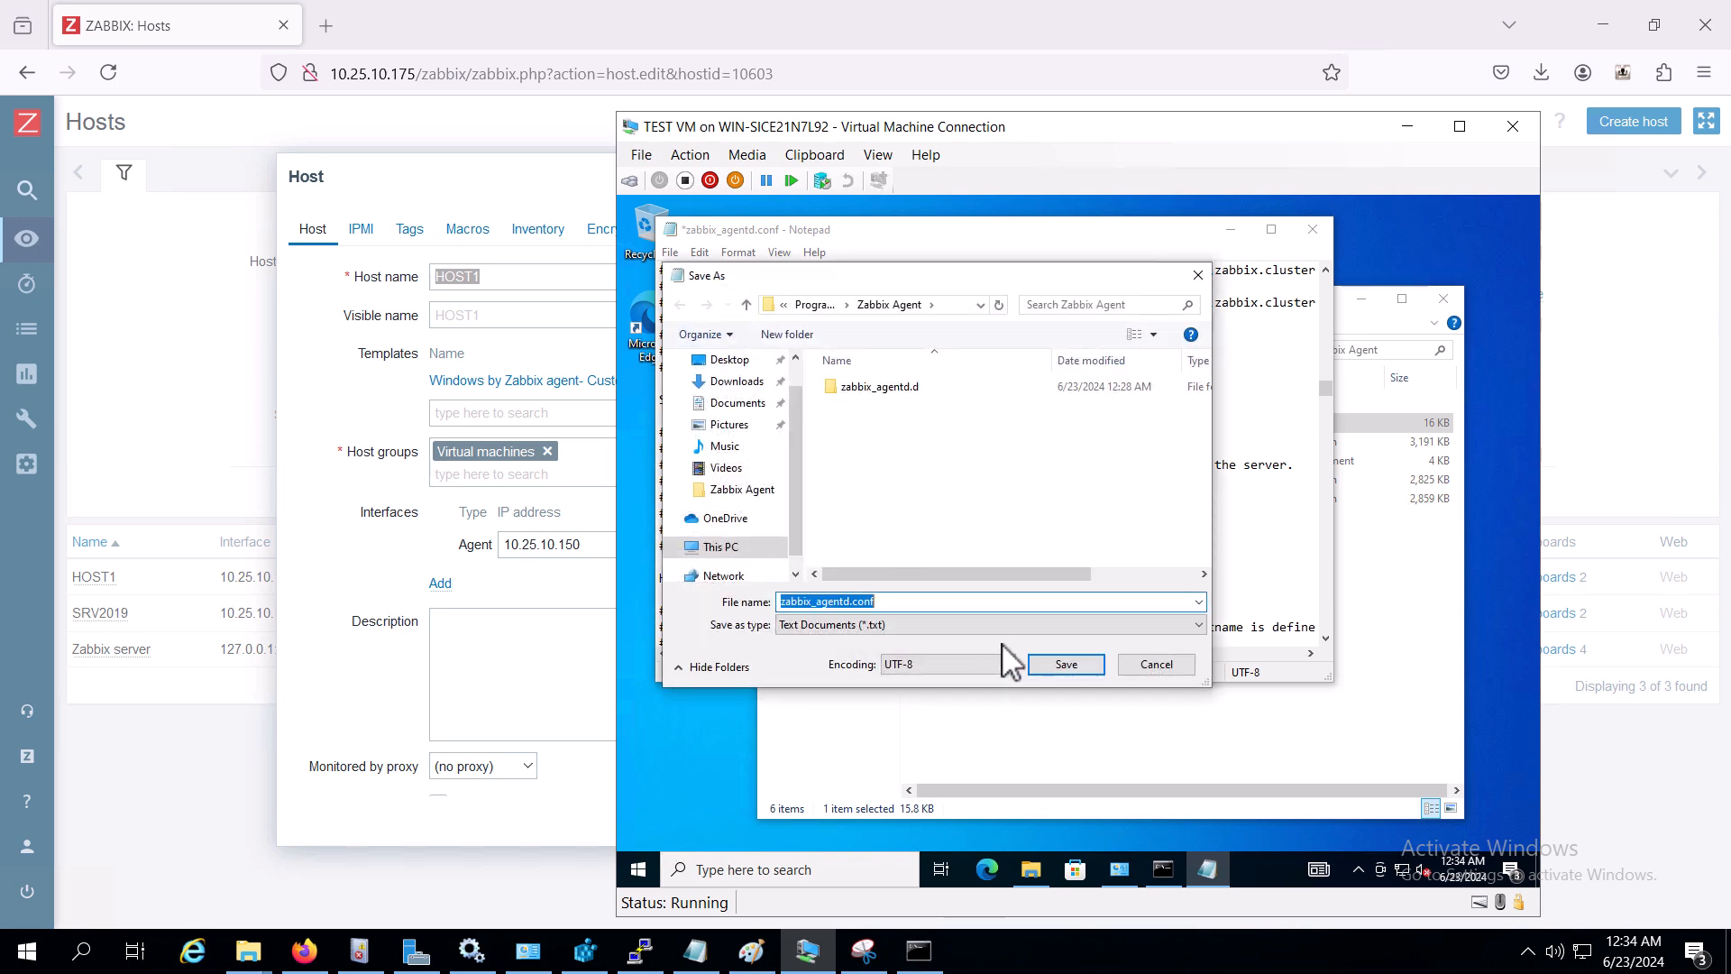
pyautogui.click(1165, 669)
# - Close zabbix_agentd.conf in Notepad without saving the edited Hostname line
pyautogui.moveTo(768, 578); pyautogui.dragTo(658, 582)
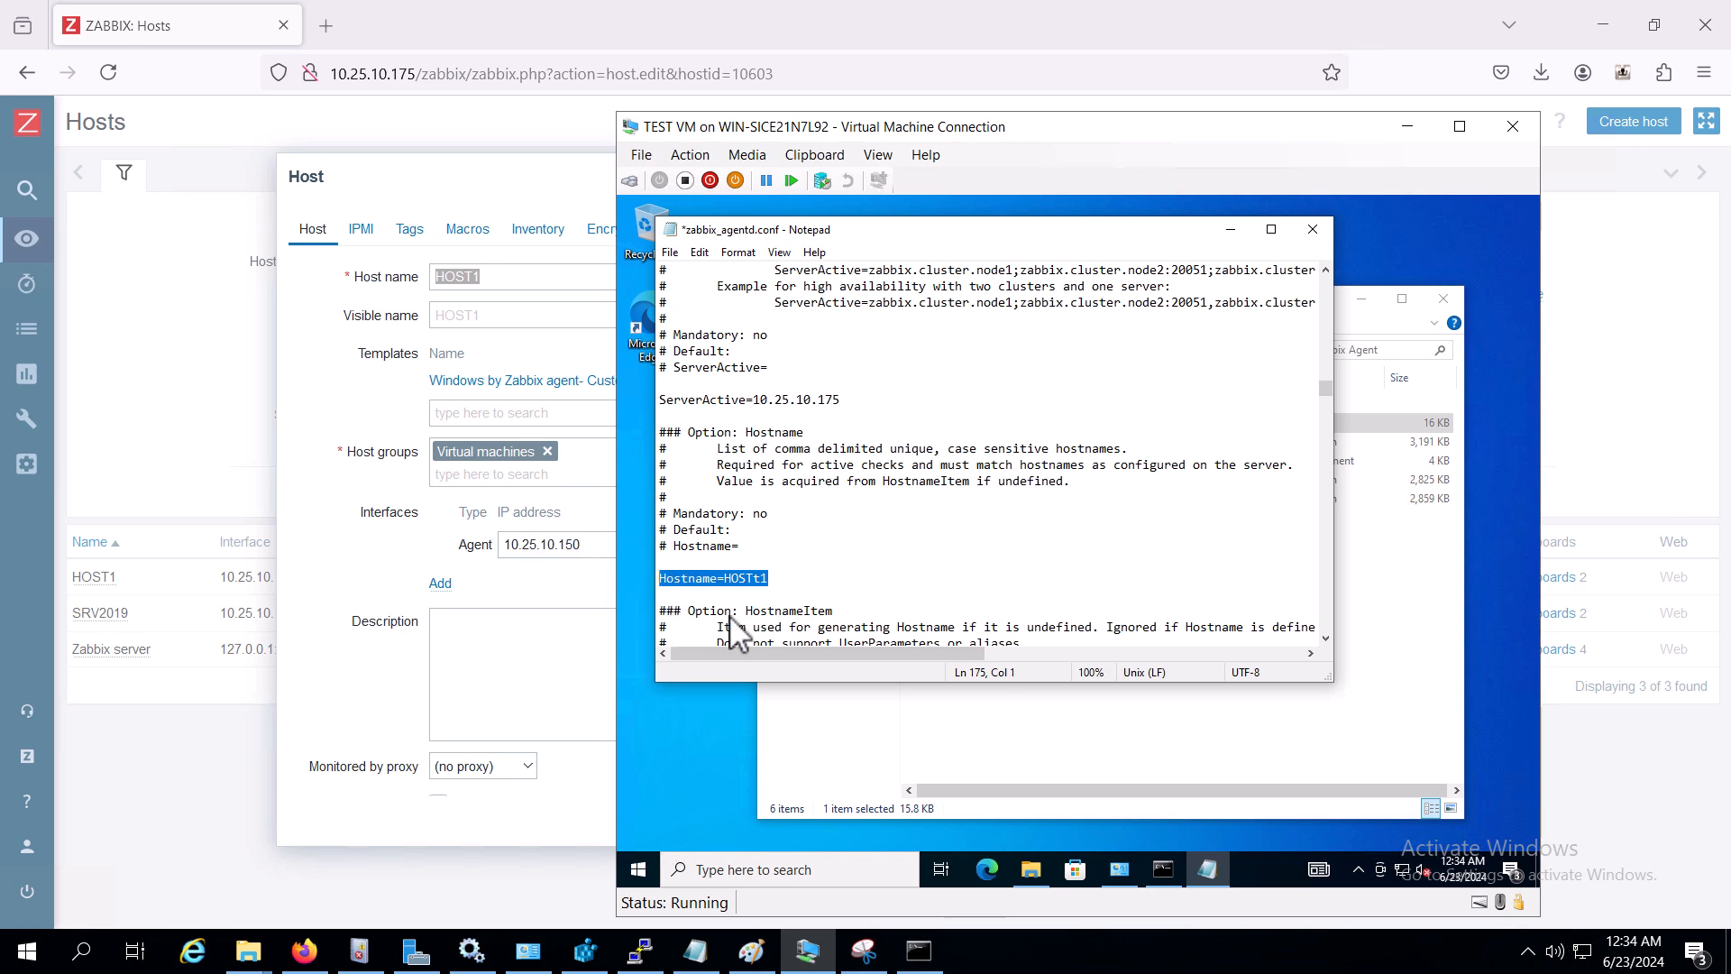
pyautogui.click(1315, 230)
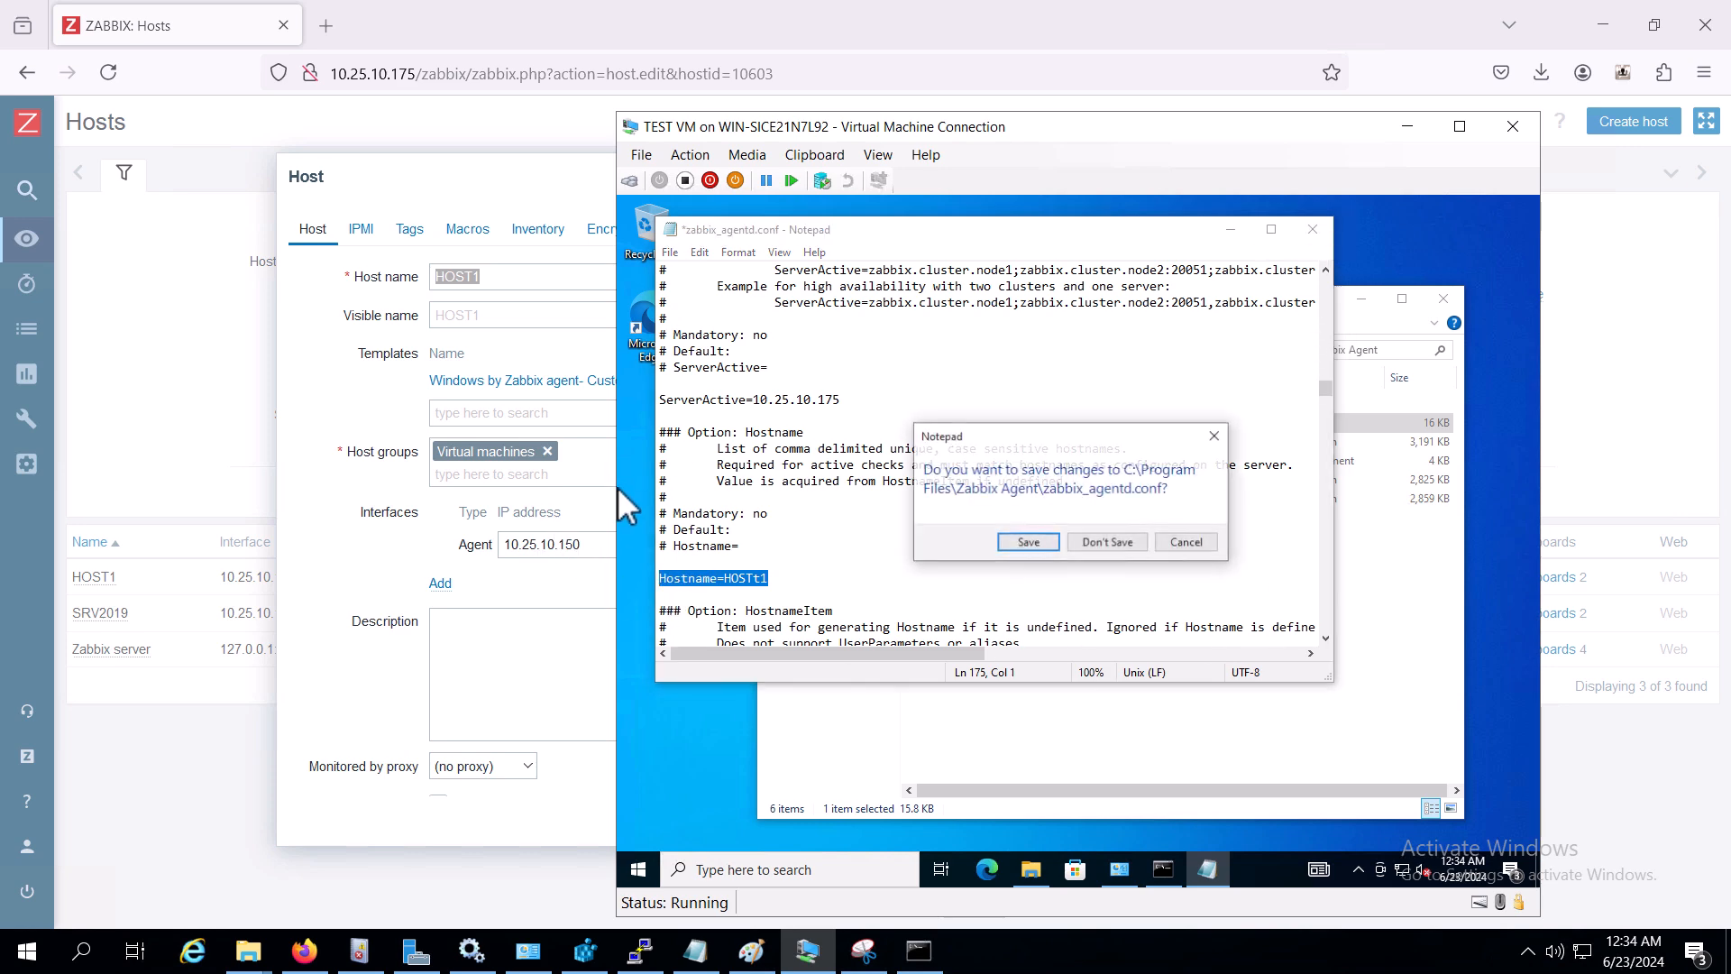
pyautogui.click(1107, 544)
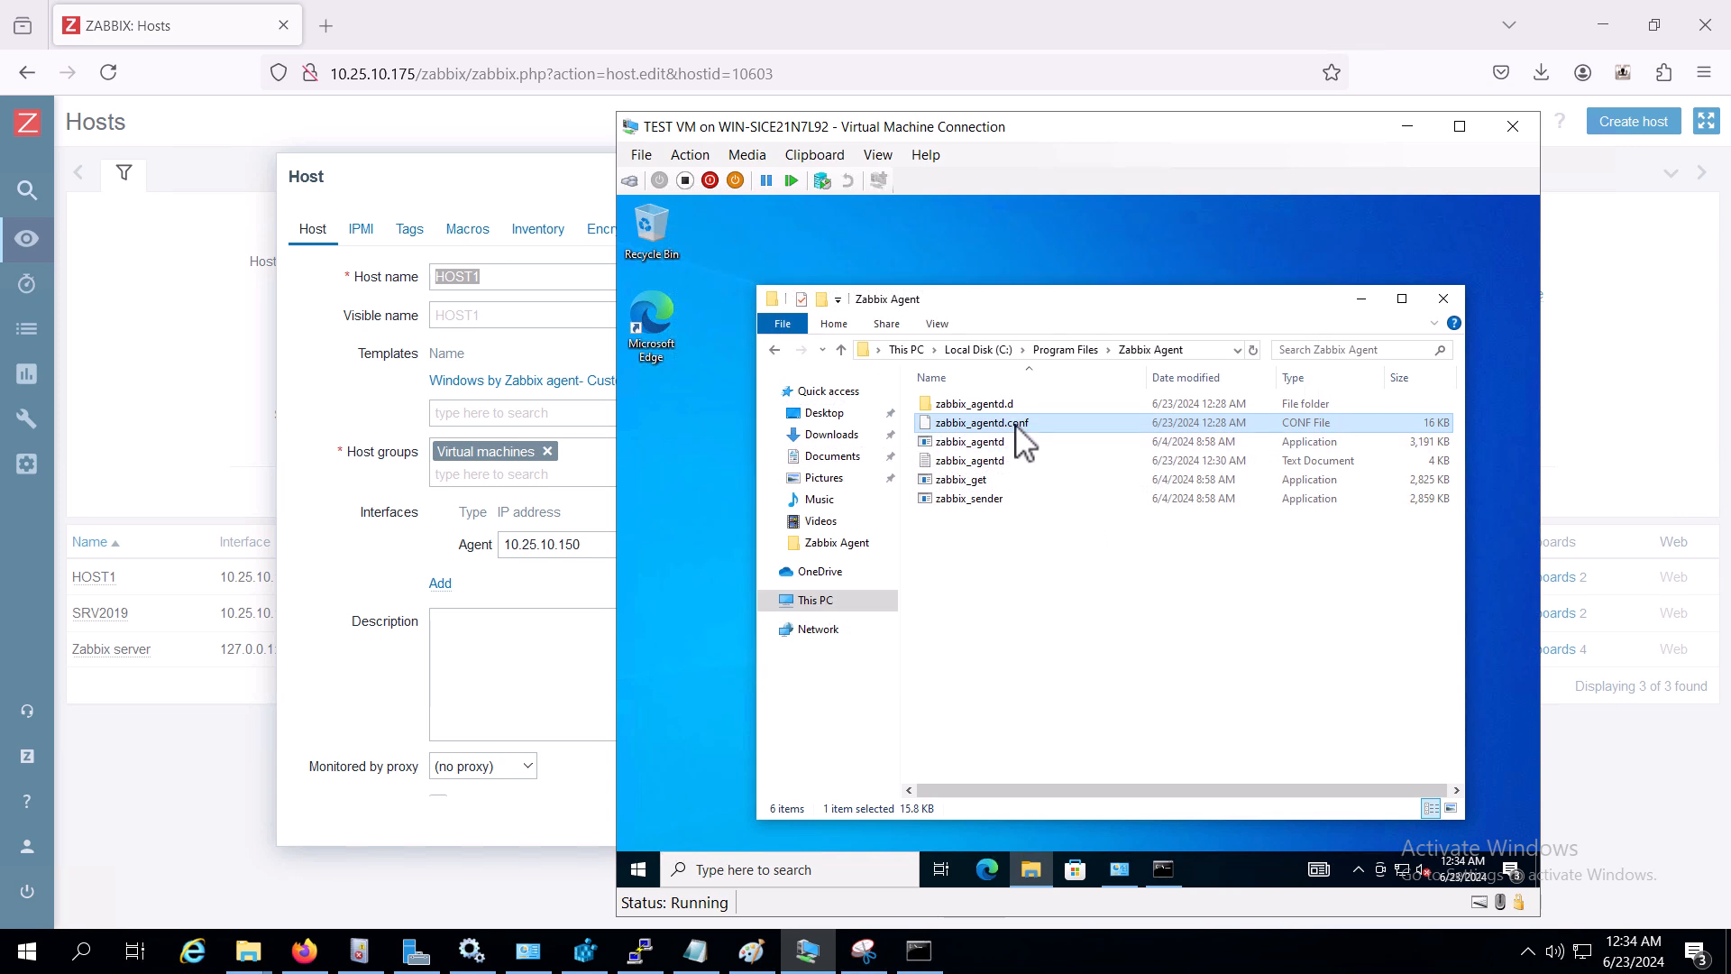
# - Open the Windows Services console in the VM and find the stop and restart options for the Zabbix Agent service
pyautogui.rightClick(1017, 422)
pyautogui.click(1094, 570)
pyautogui.click(649, 867)
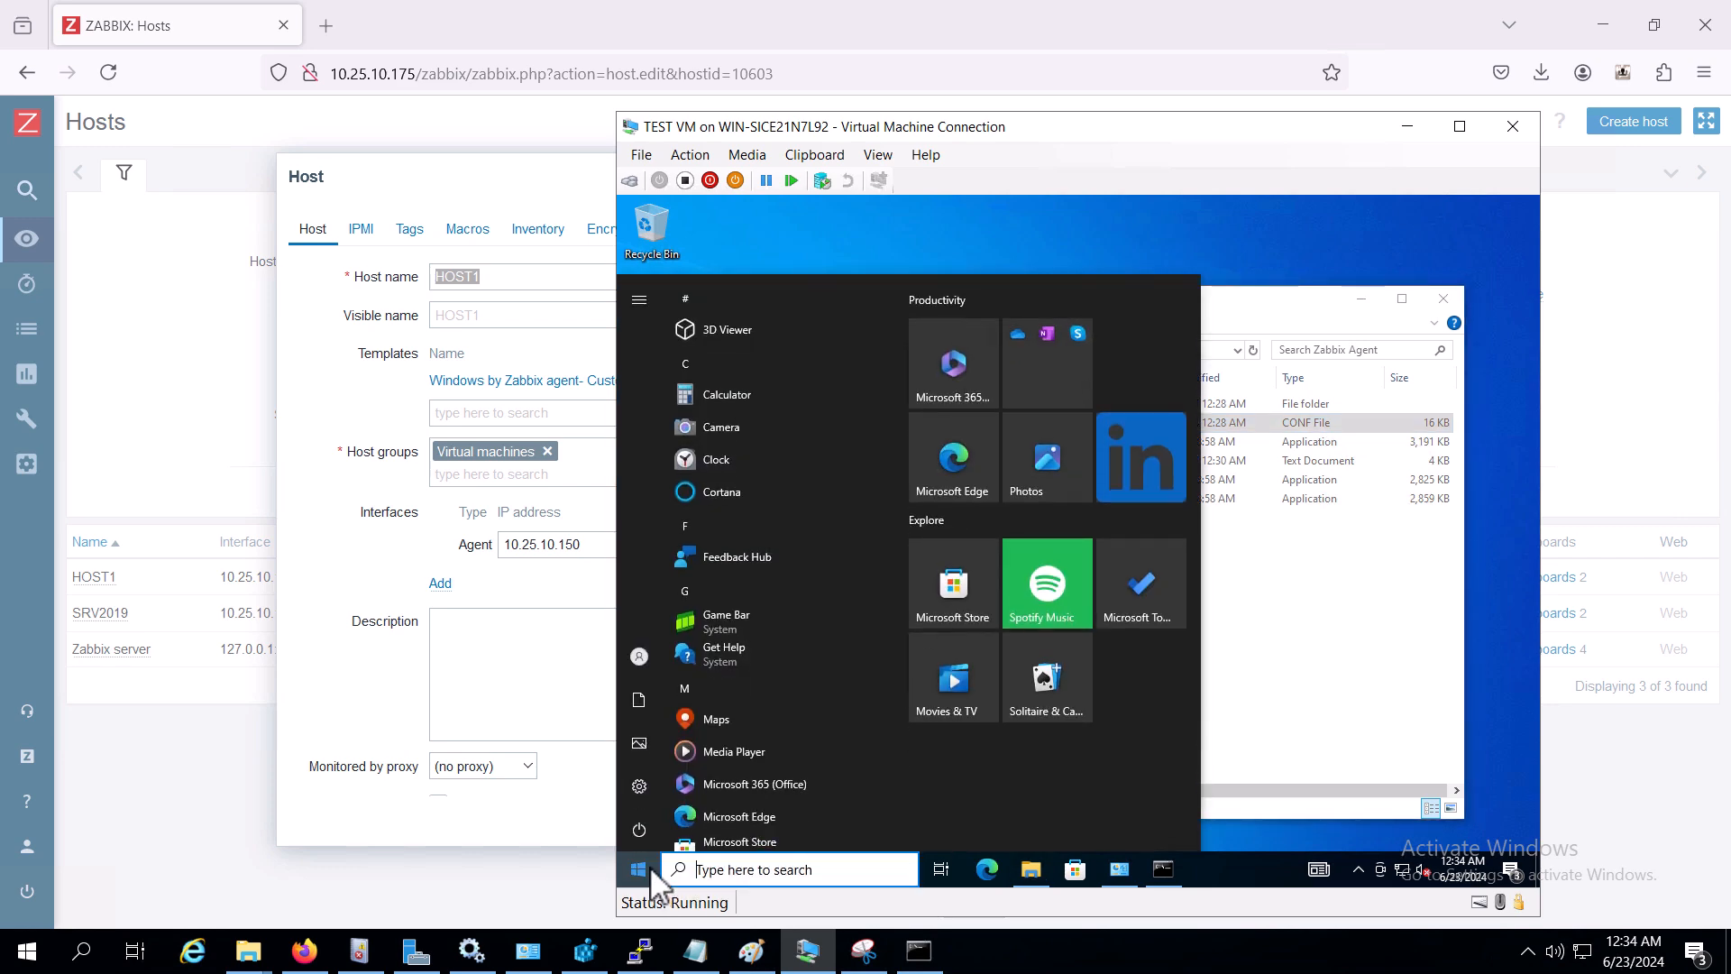
pyautogui.write('servicesvi')
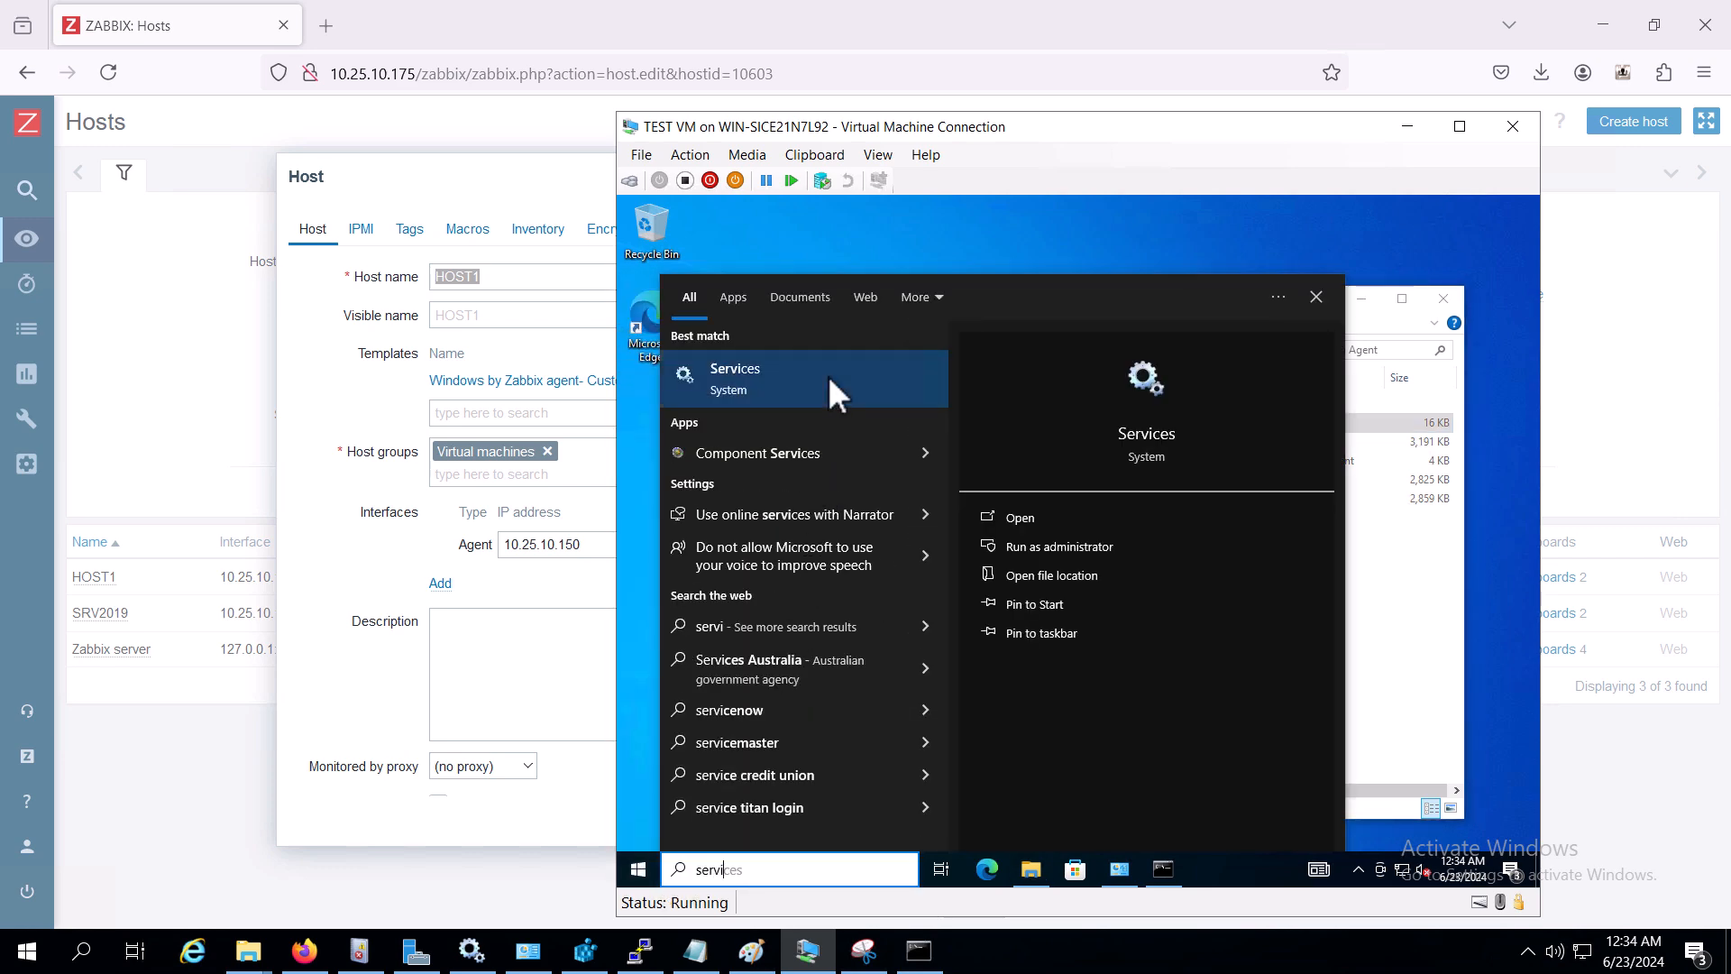
pyautogui.click(825, 376)
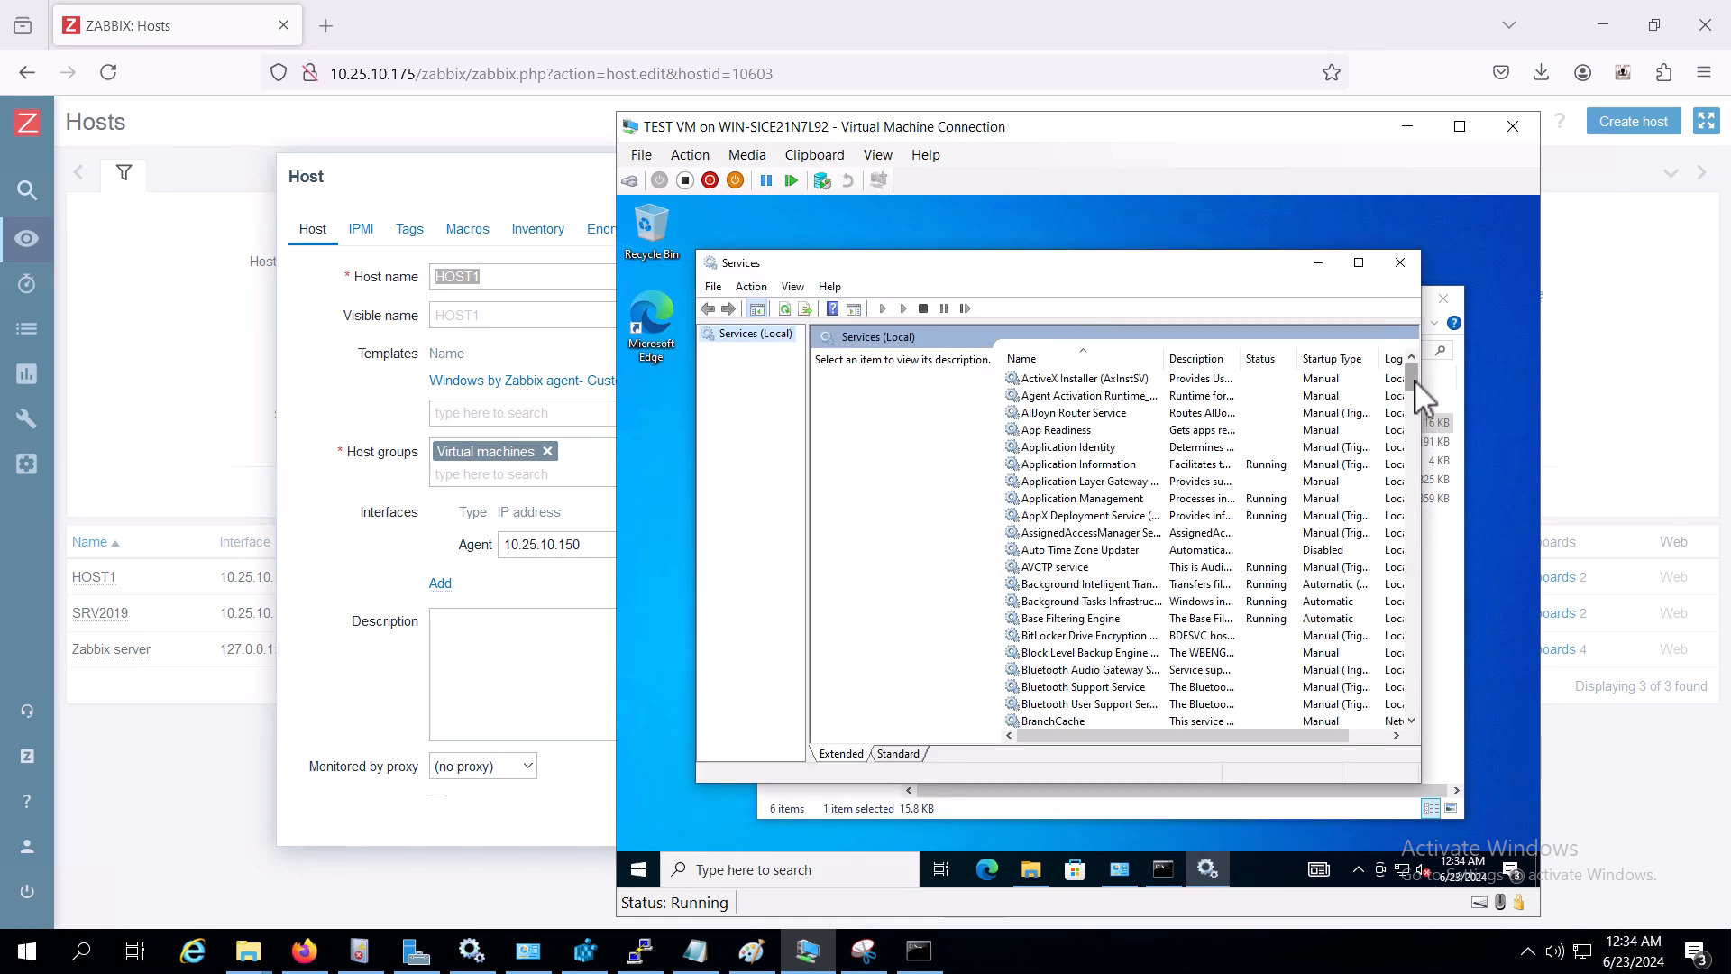
pyautogui.click(1236, 413)
pyautogui.press('z')
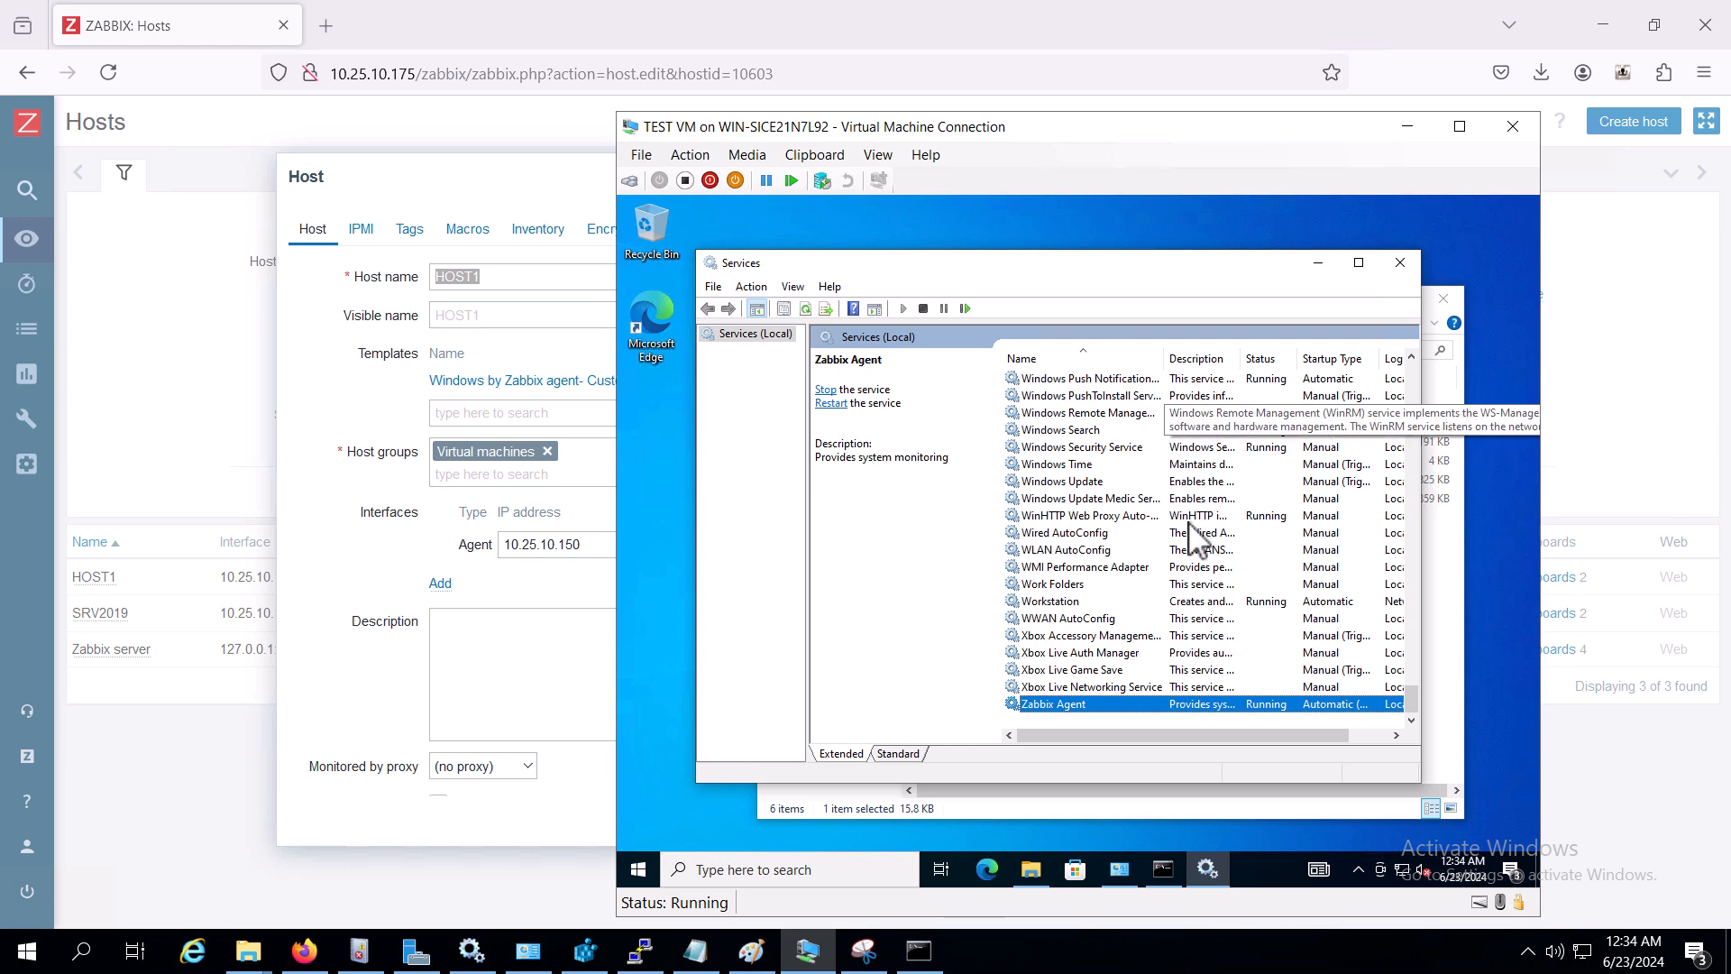
pyautogui.rightClick(1124, 699)
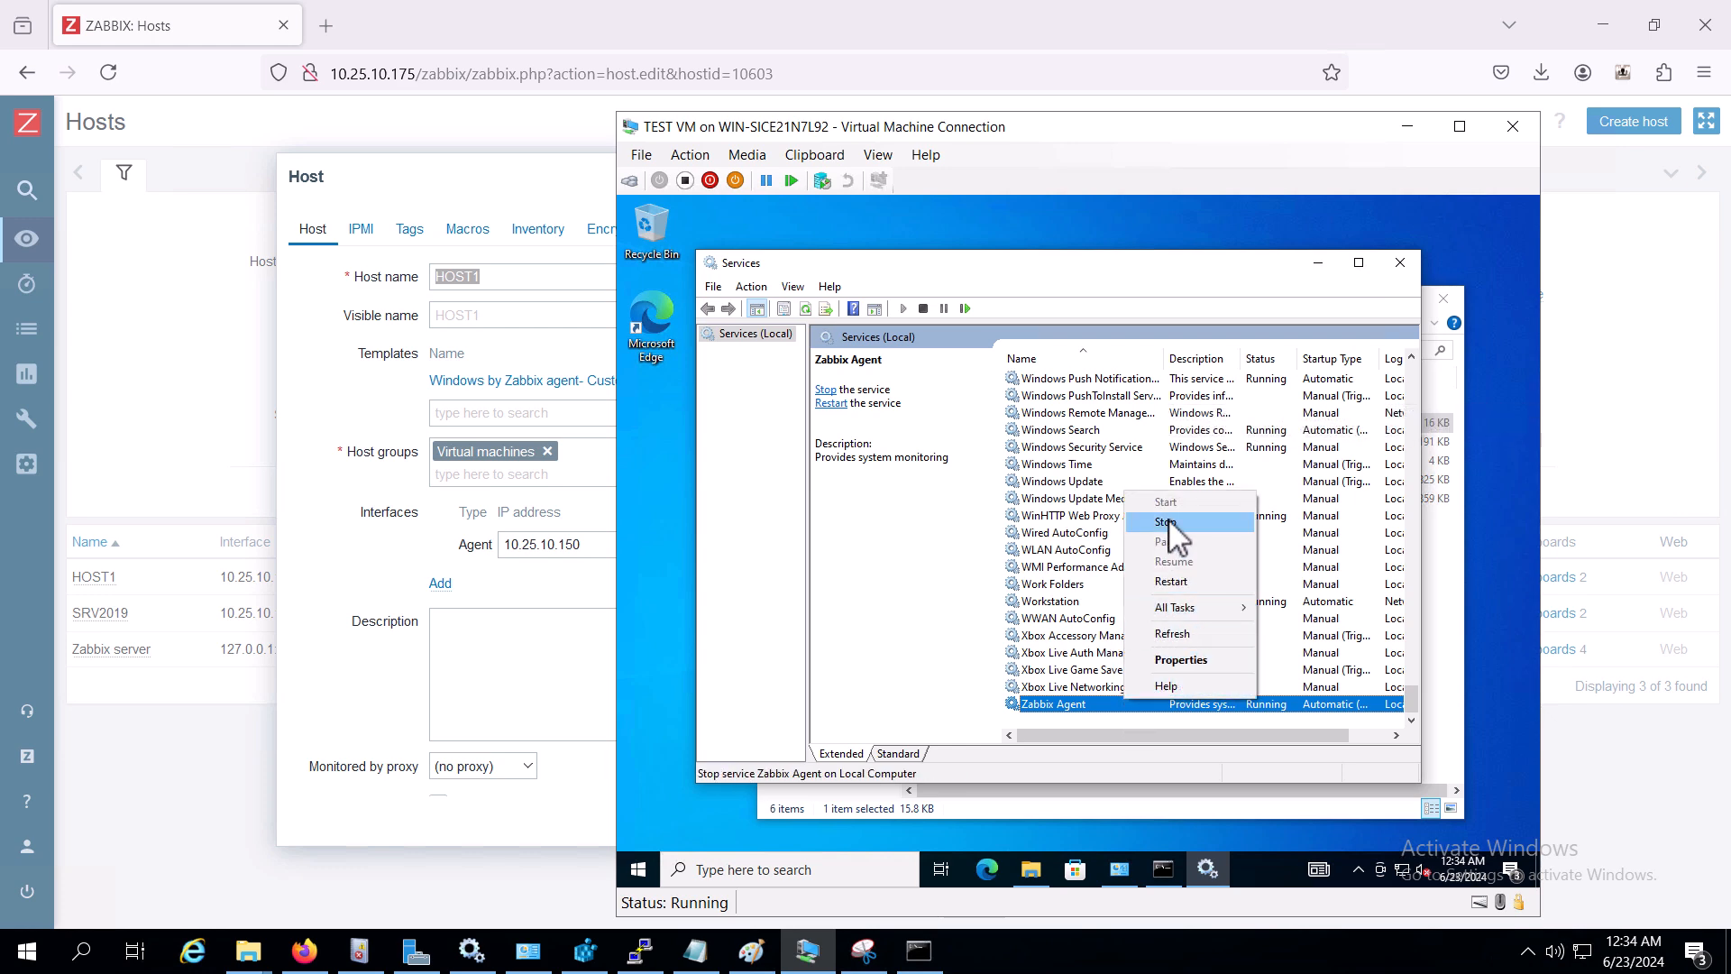
pyautogui.click(1318, 262)
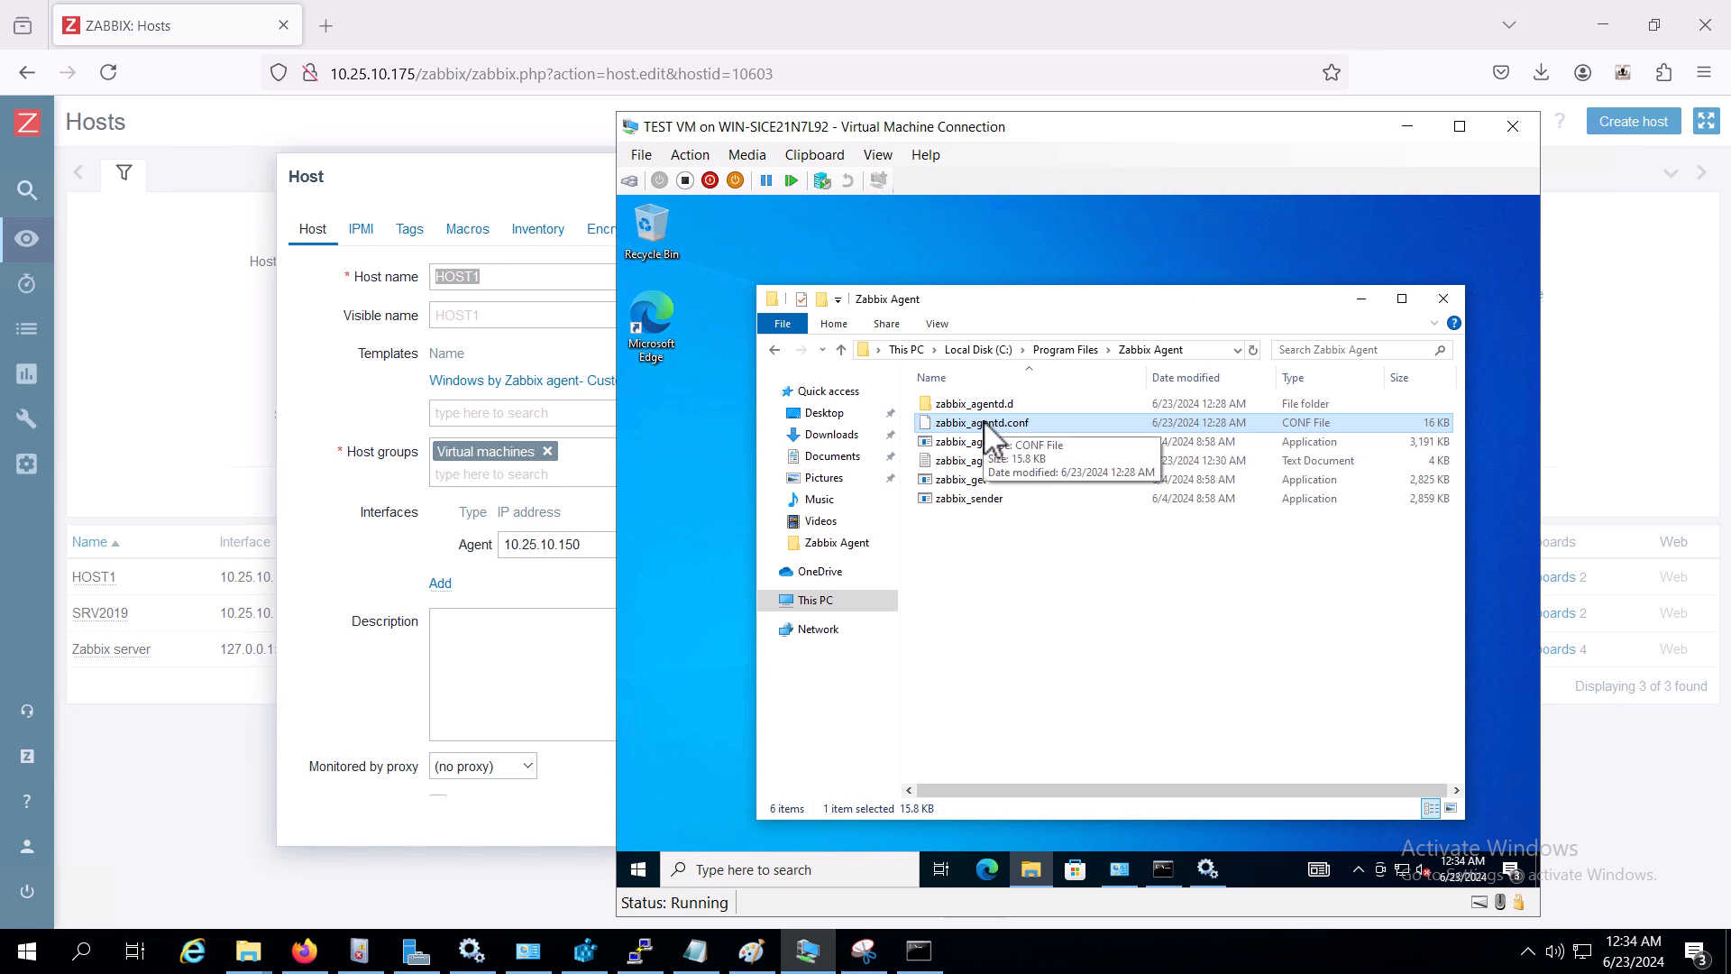
# - Return to Zabbix, leave HOST1's settings without changes, and check the availability of its agent interface and active checks
pyautogui.click(1408, 127)
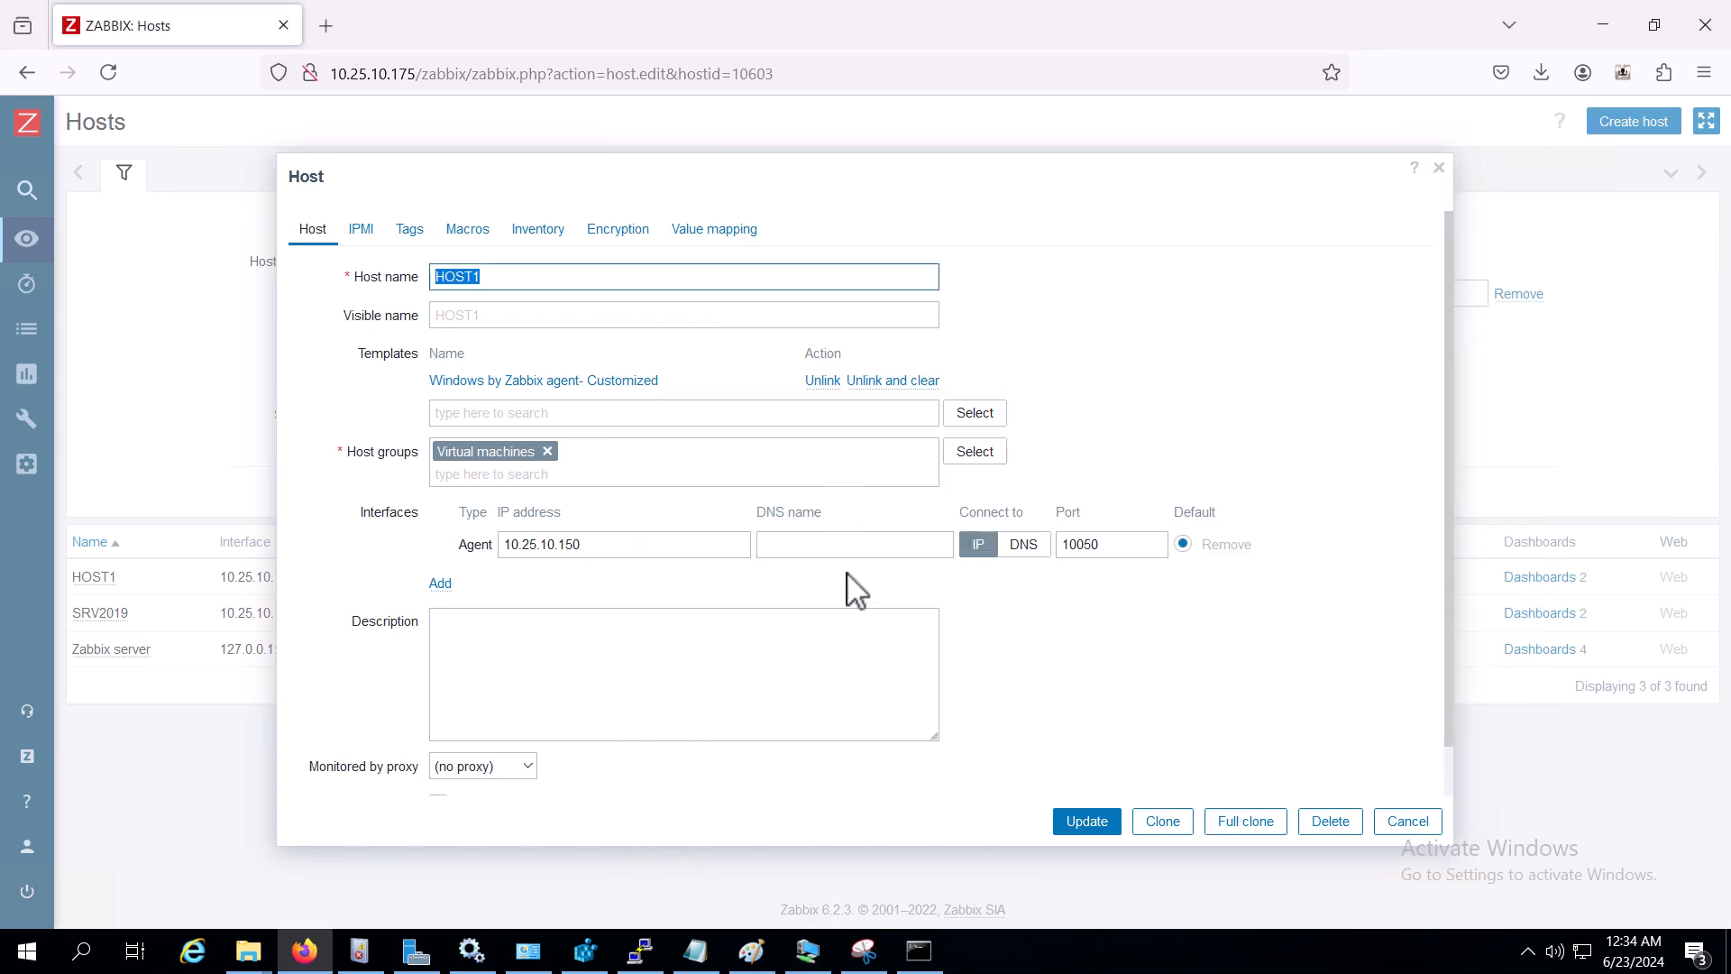
pyautogui.click(1407, 822)
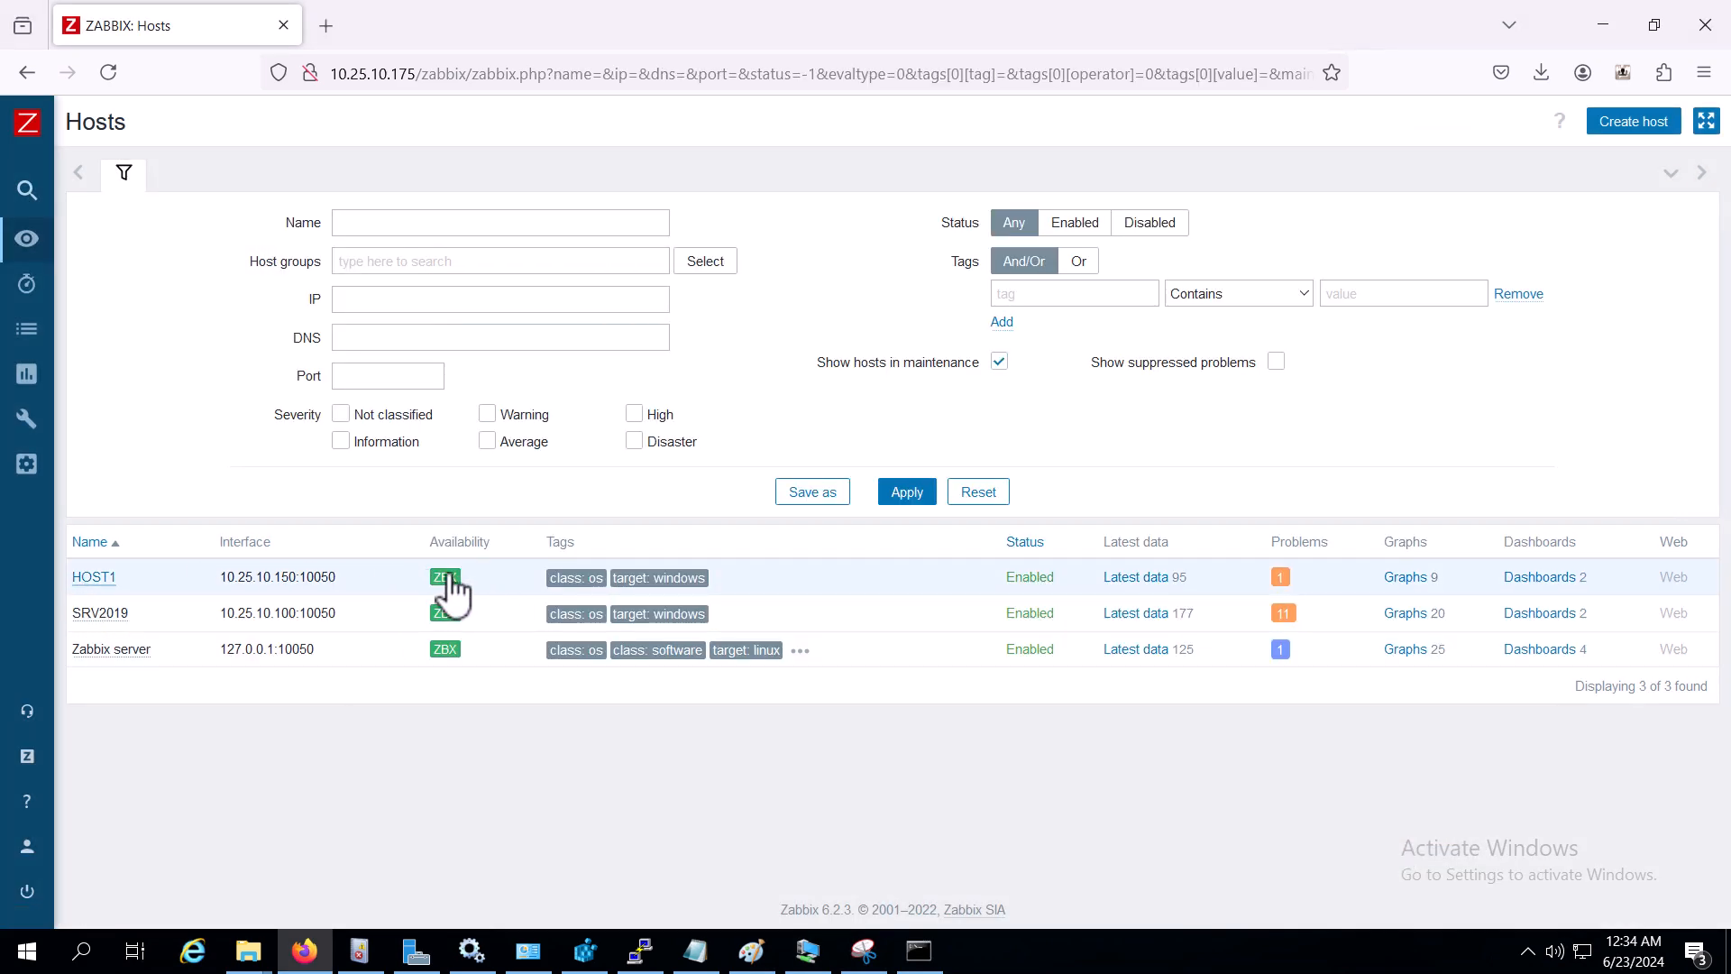
pyautogui.moveTo(448, 584)
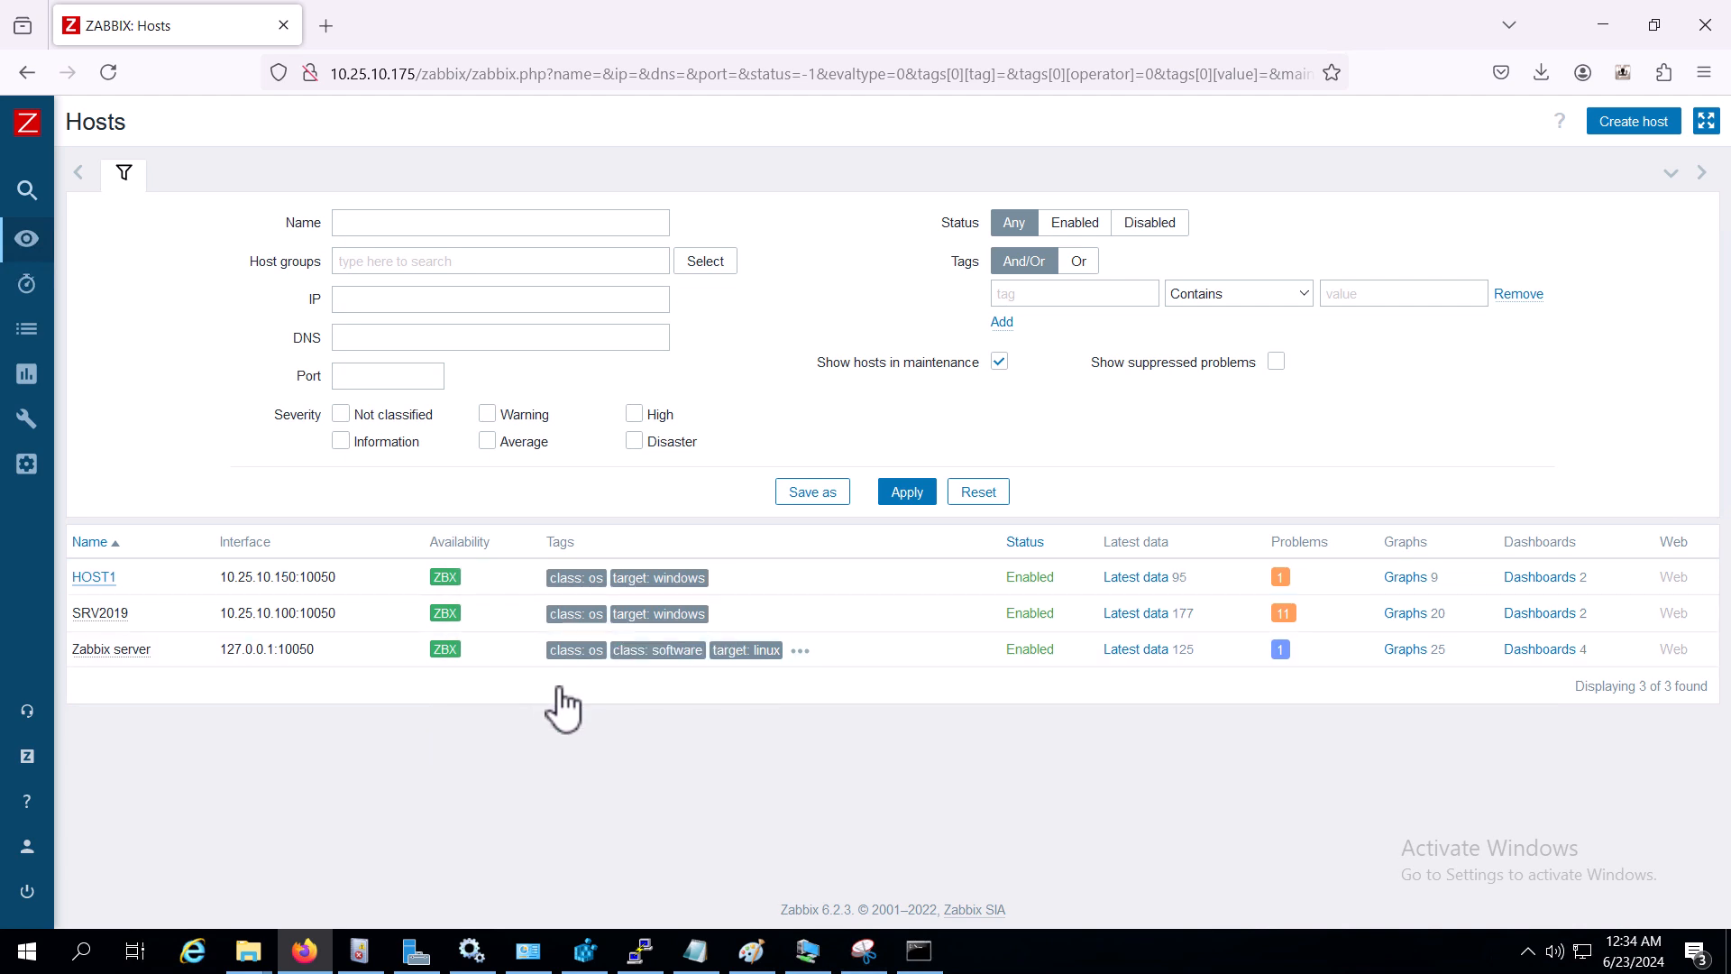
pyautogui.click(448, 588)
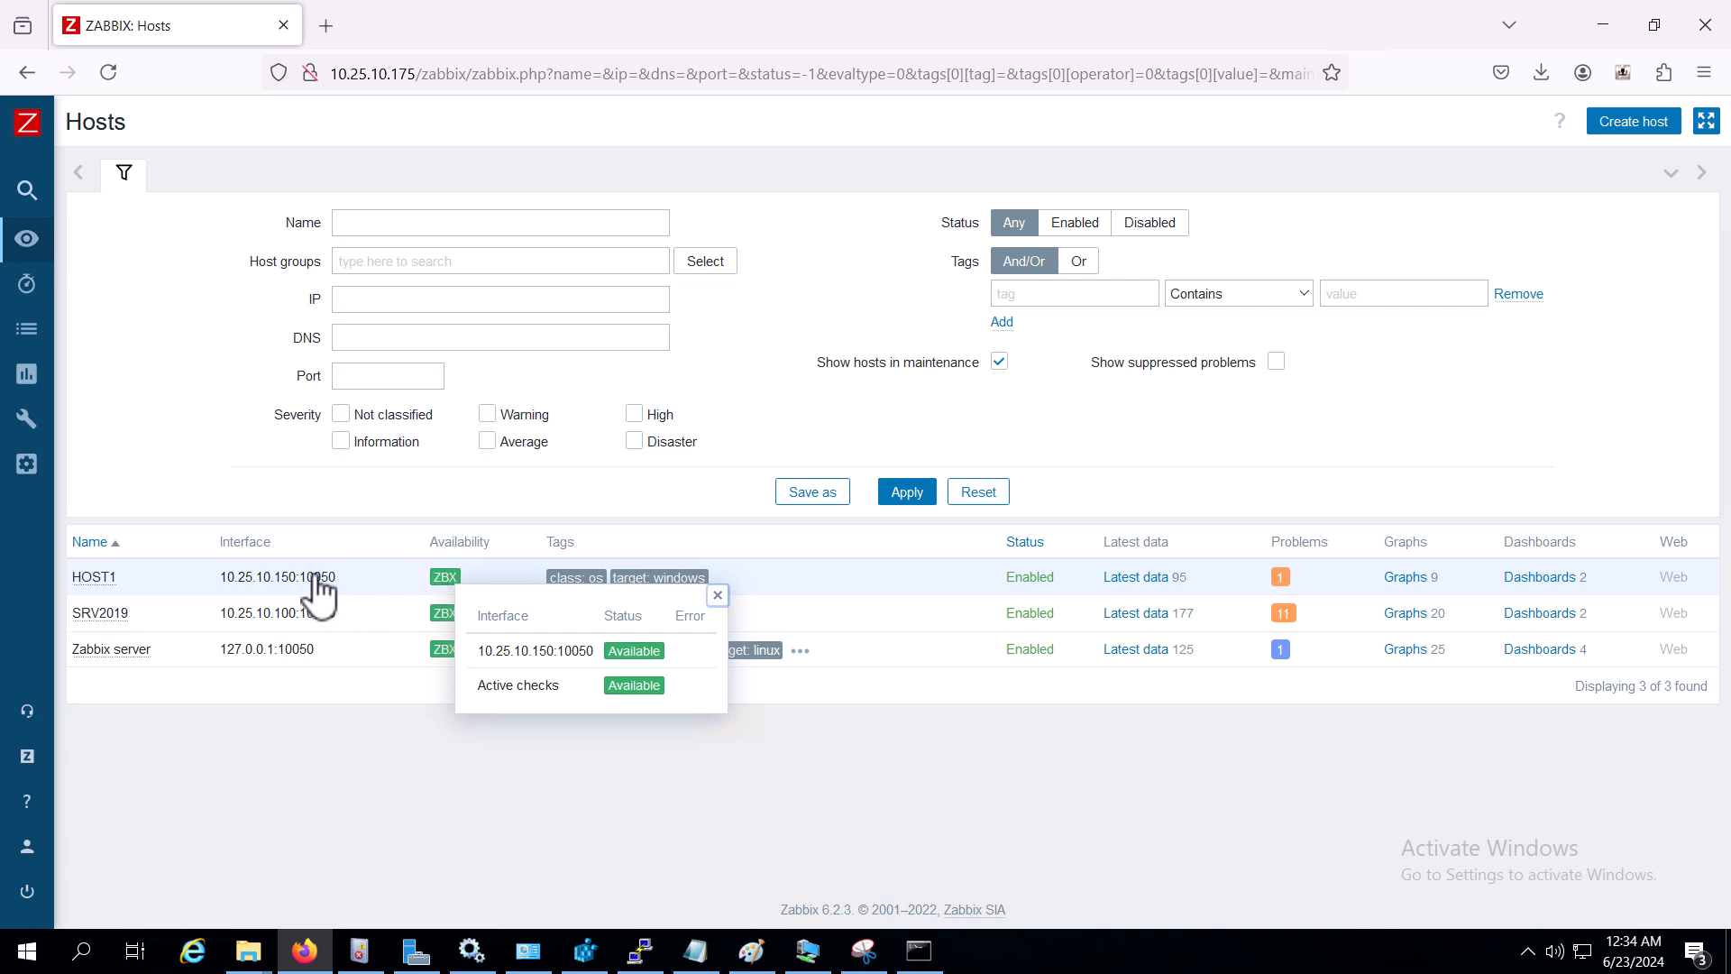
pyautogui.tripleClick(257, 578)
pyautogui.click(171, 464)
pyautogui.moveTo(31, 310)
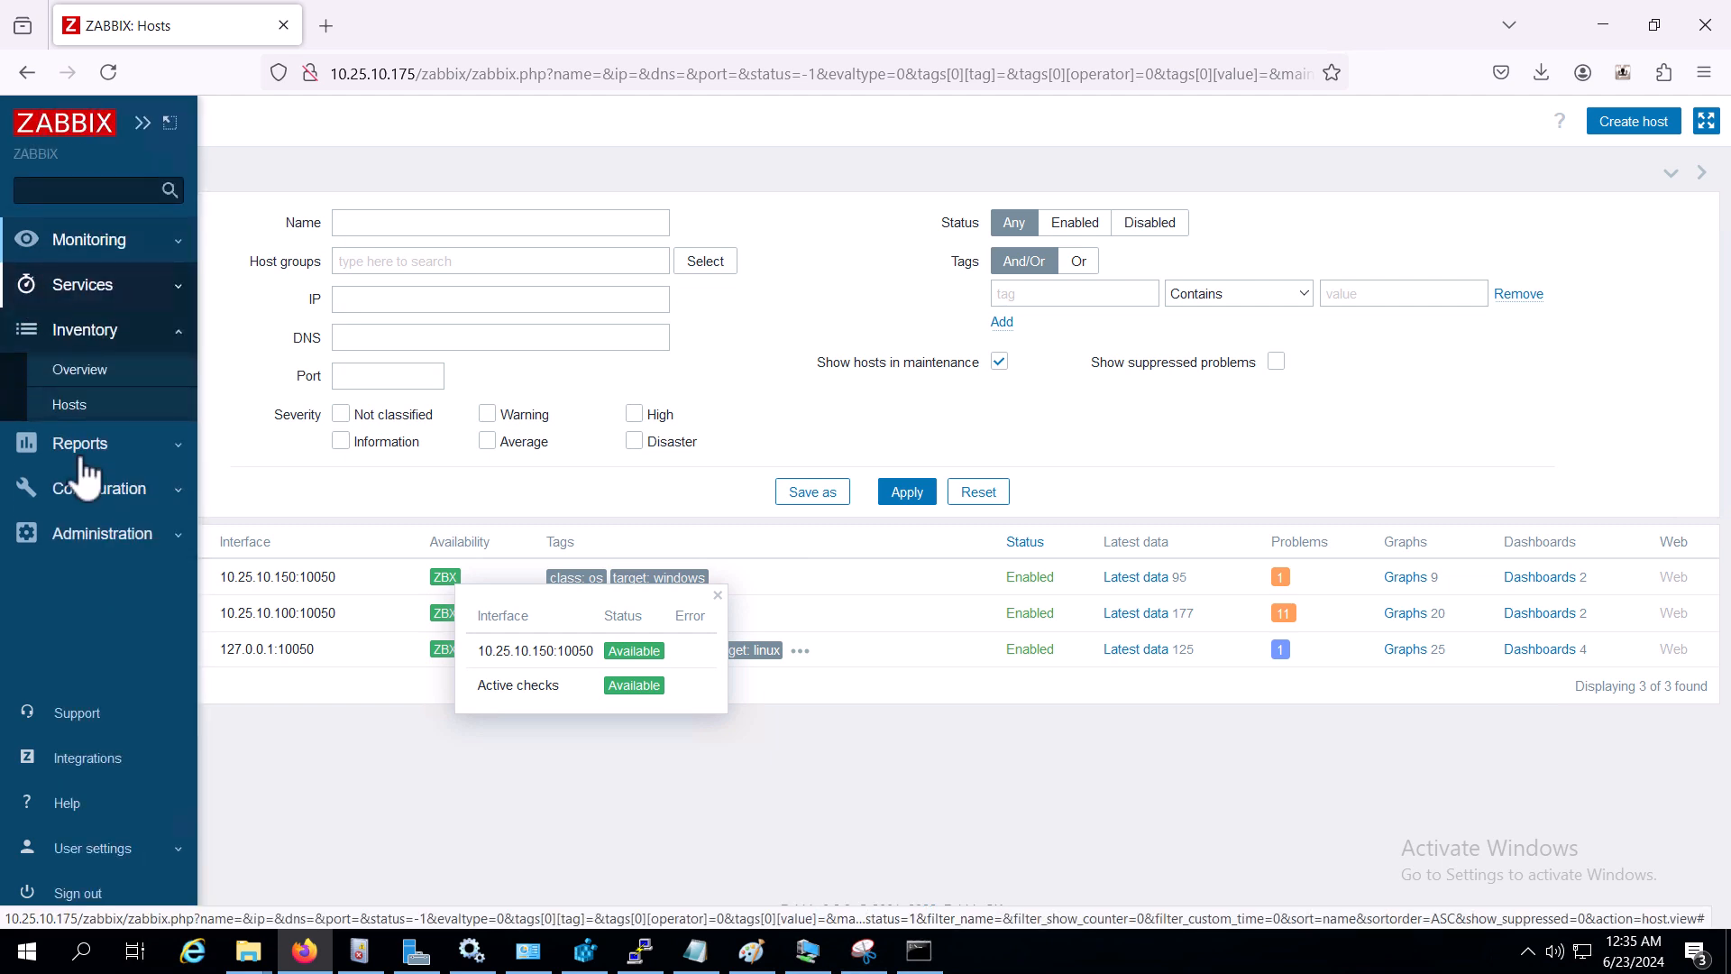
pyautogui.click(109, 498)
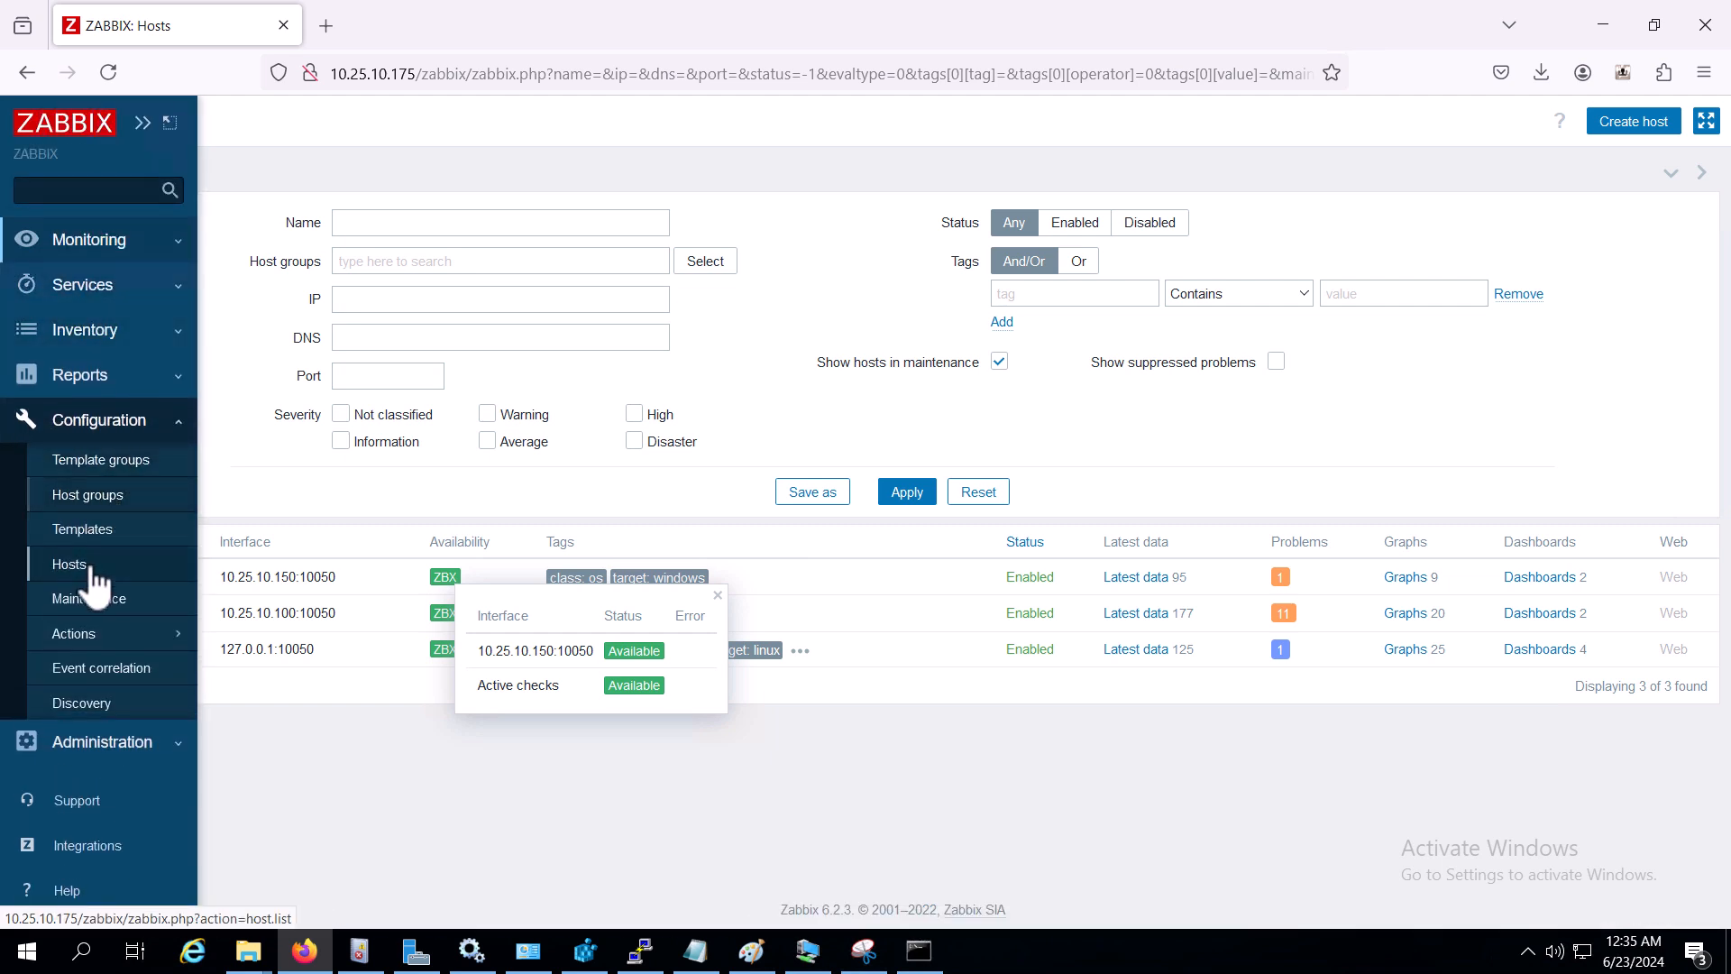
pyautogui.click(167, 636)
# - Switch back to the TEST VM and open Event Viewer there
pyautogui.click(802, 946)
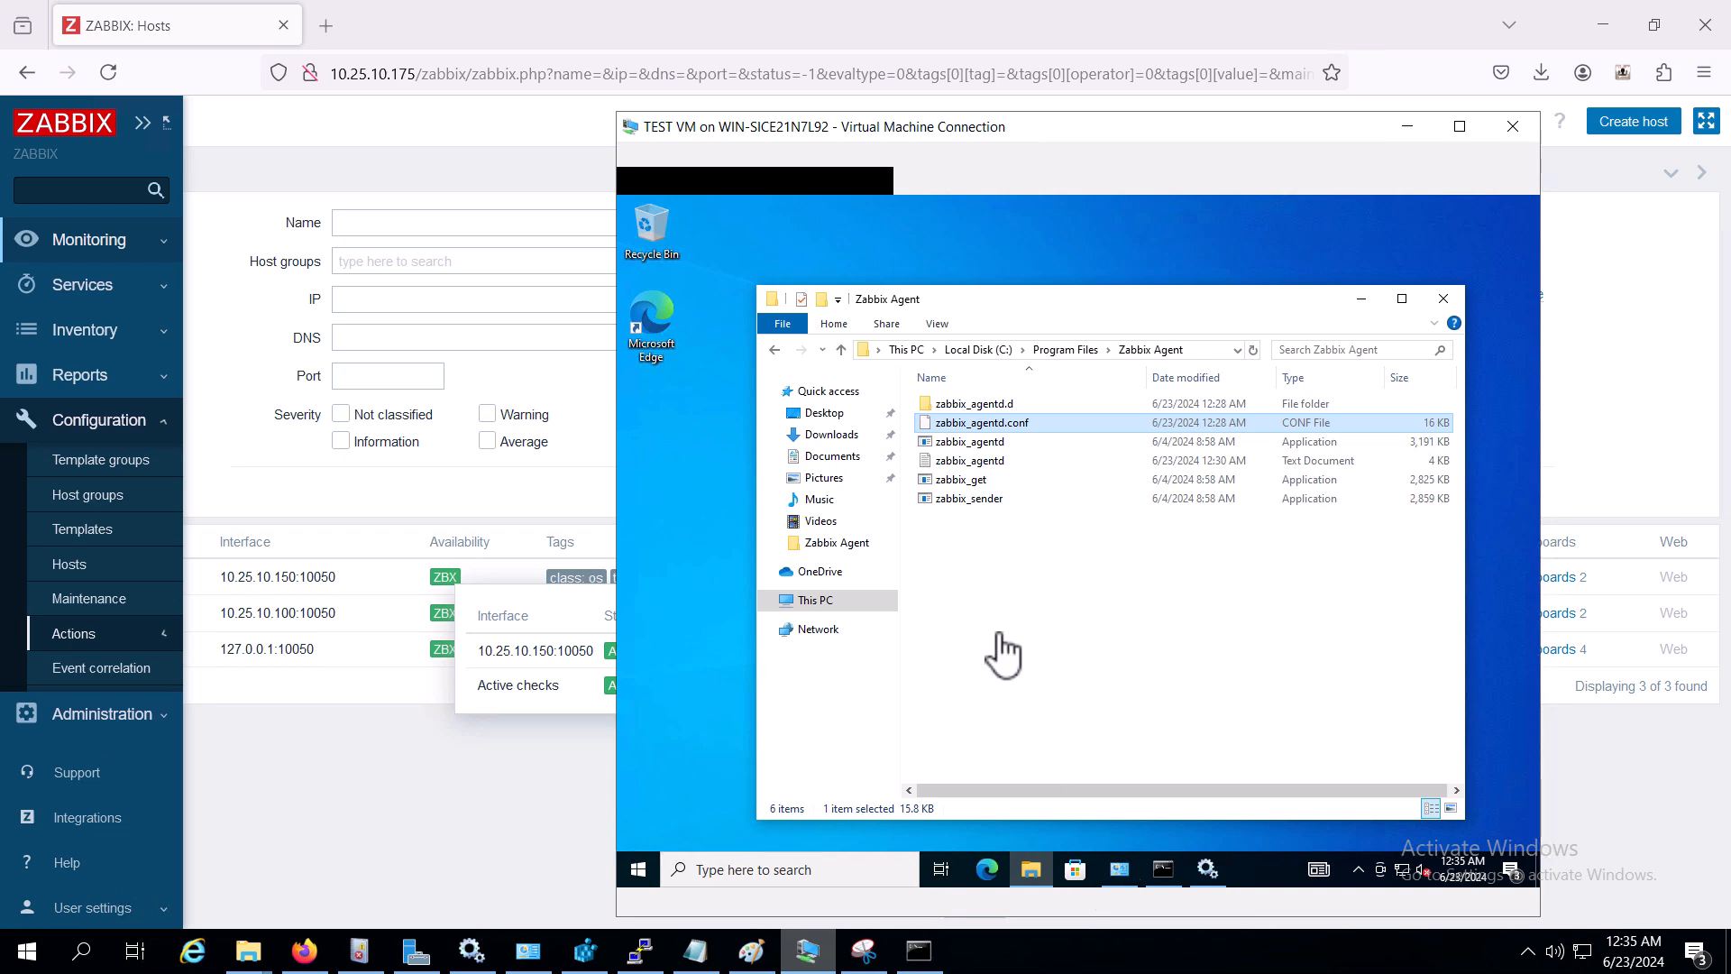
pyautogui.doubleClick(807, 131)
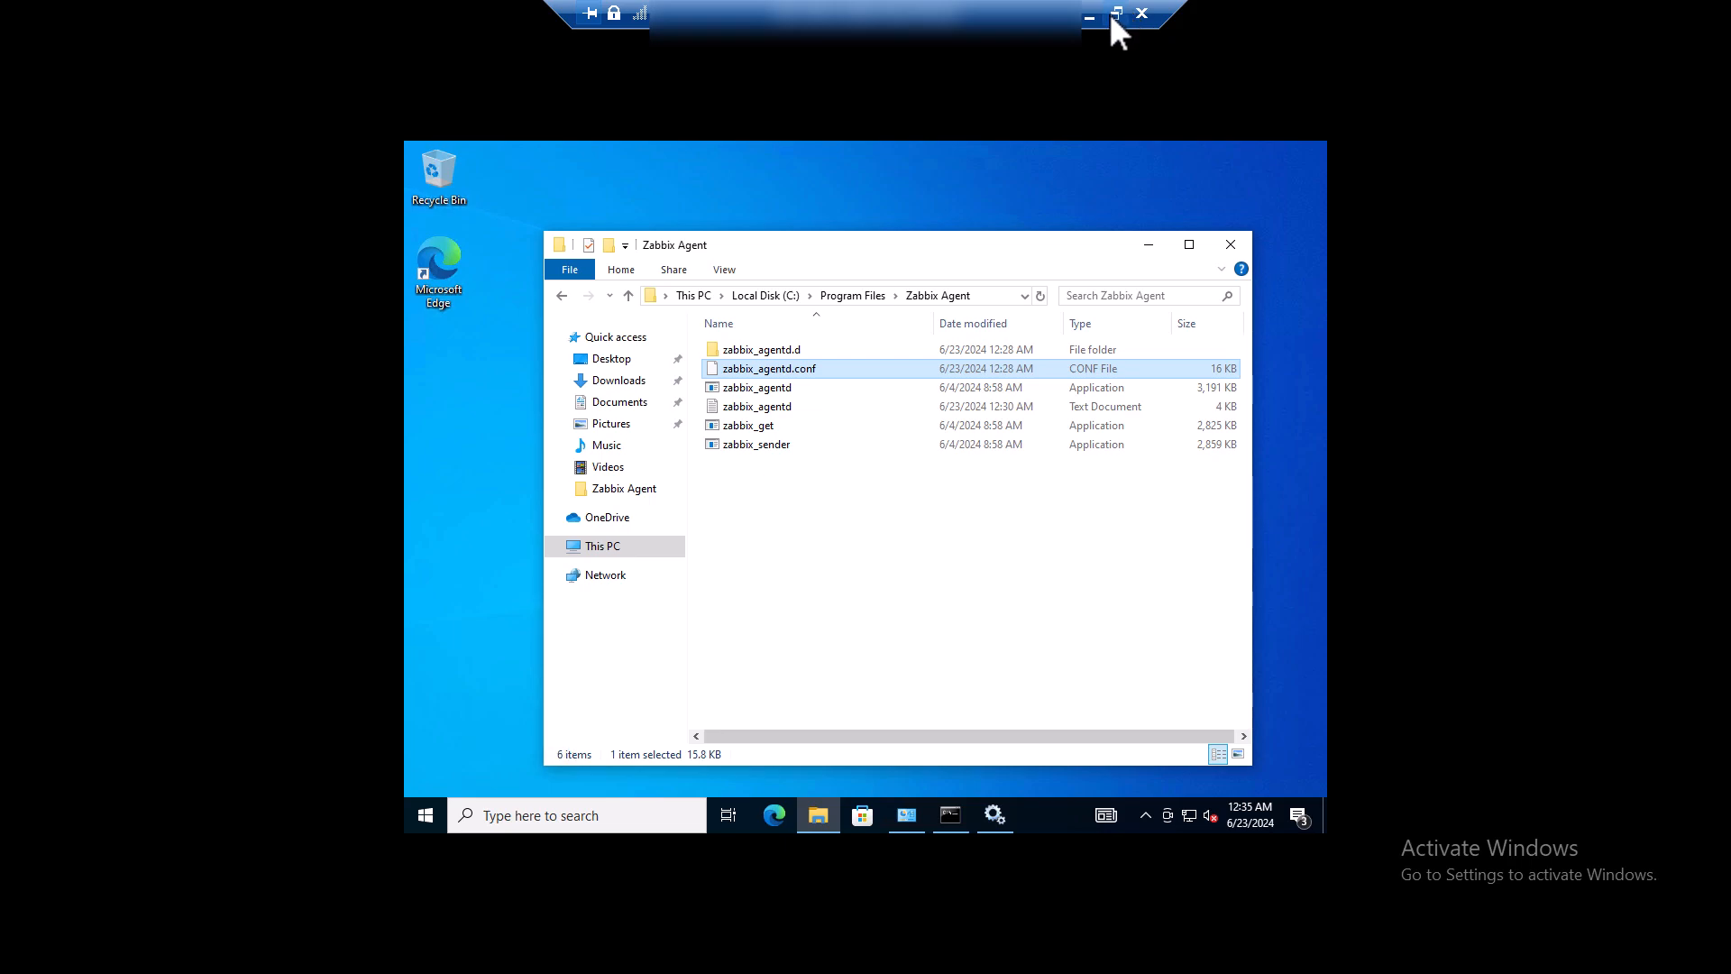
pyautogui.click(1116, 14)
pyautogui.moveTo(1084, 642); pyautogui.dragTo(751, 154)
pyautogui.click(424, 882)
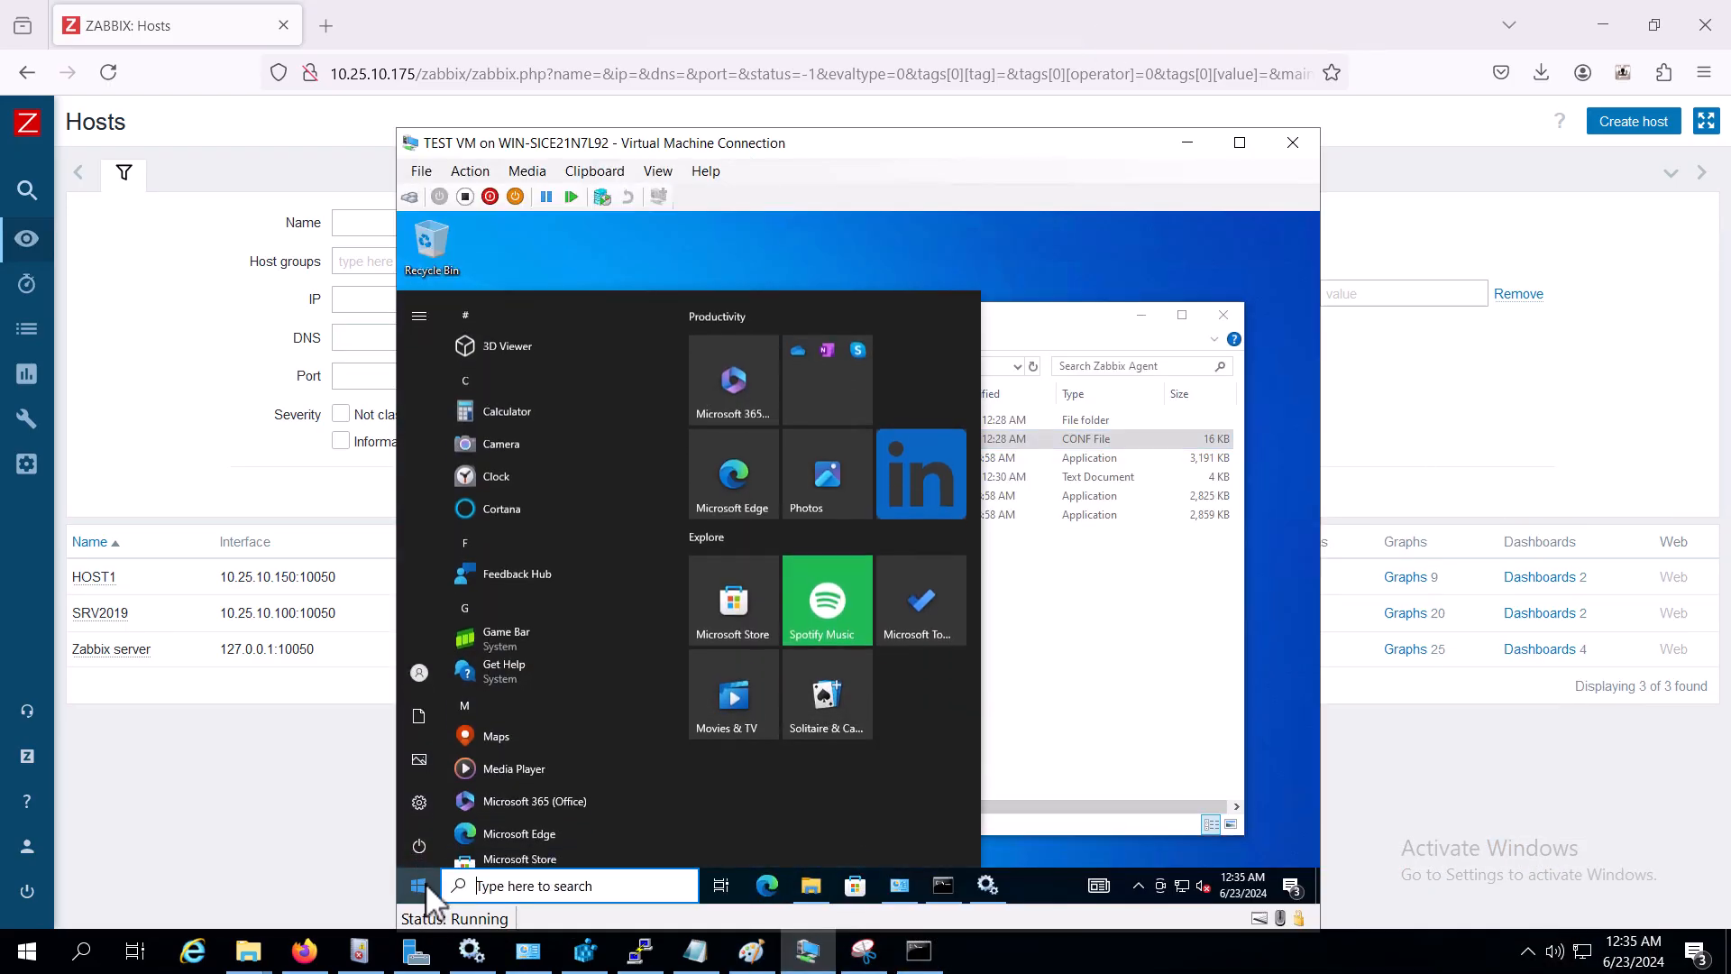
pyautogui.write('event')
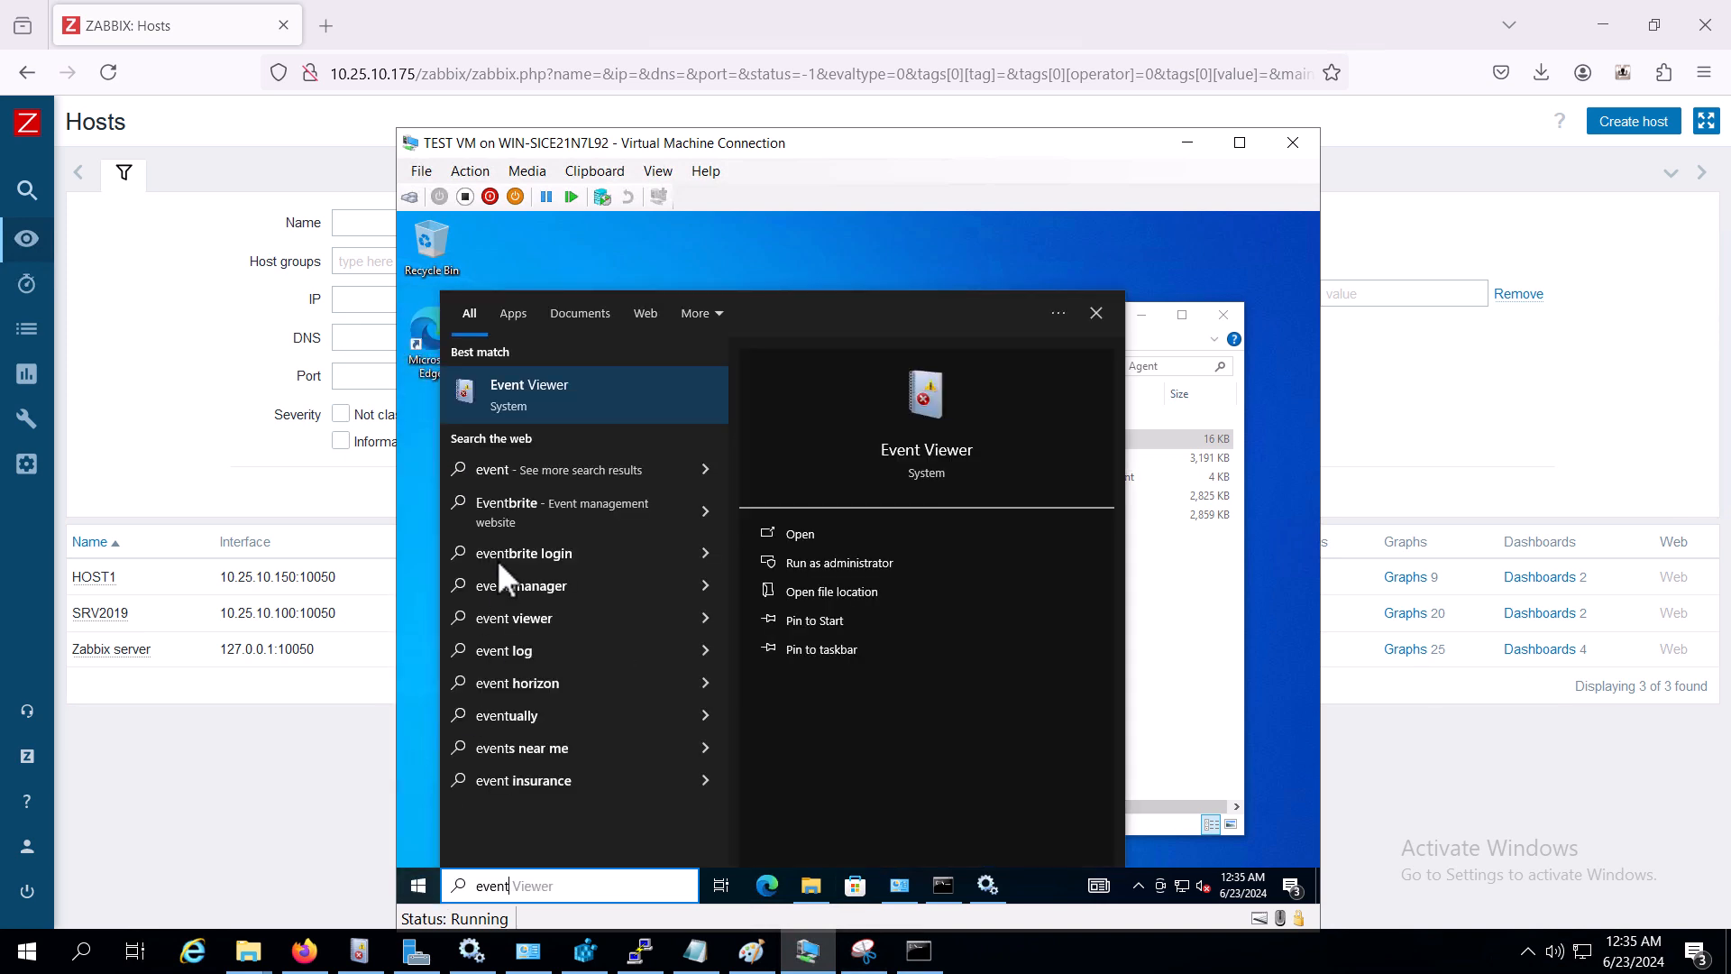
pyautogui.click(566, 398)
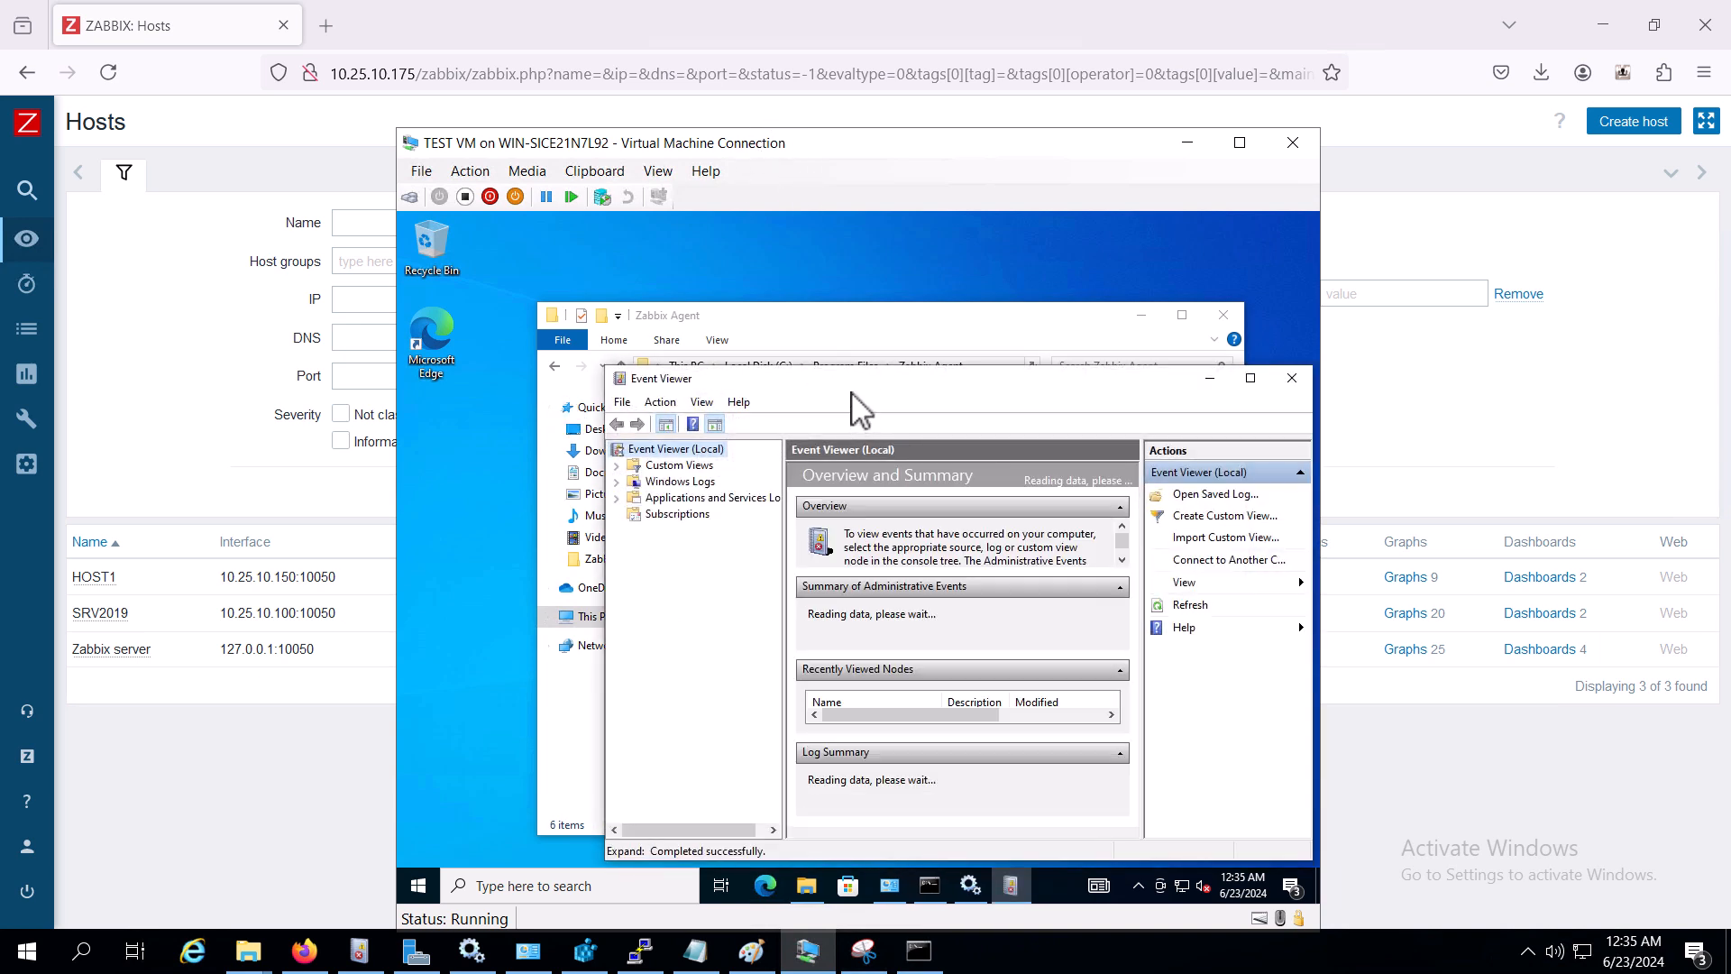
pyautogui.moveTo(855, 379); pyautogui.dragTo(749, 269)
# - Open the Security log under Windows Logs and examine the properties of the newest event, ID 4672
pyautogui.click(533, 370)
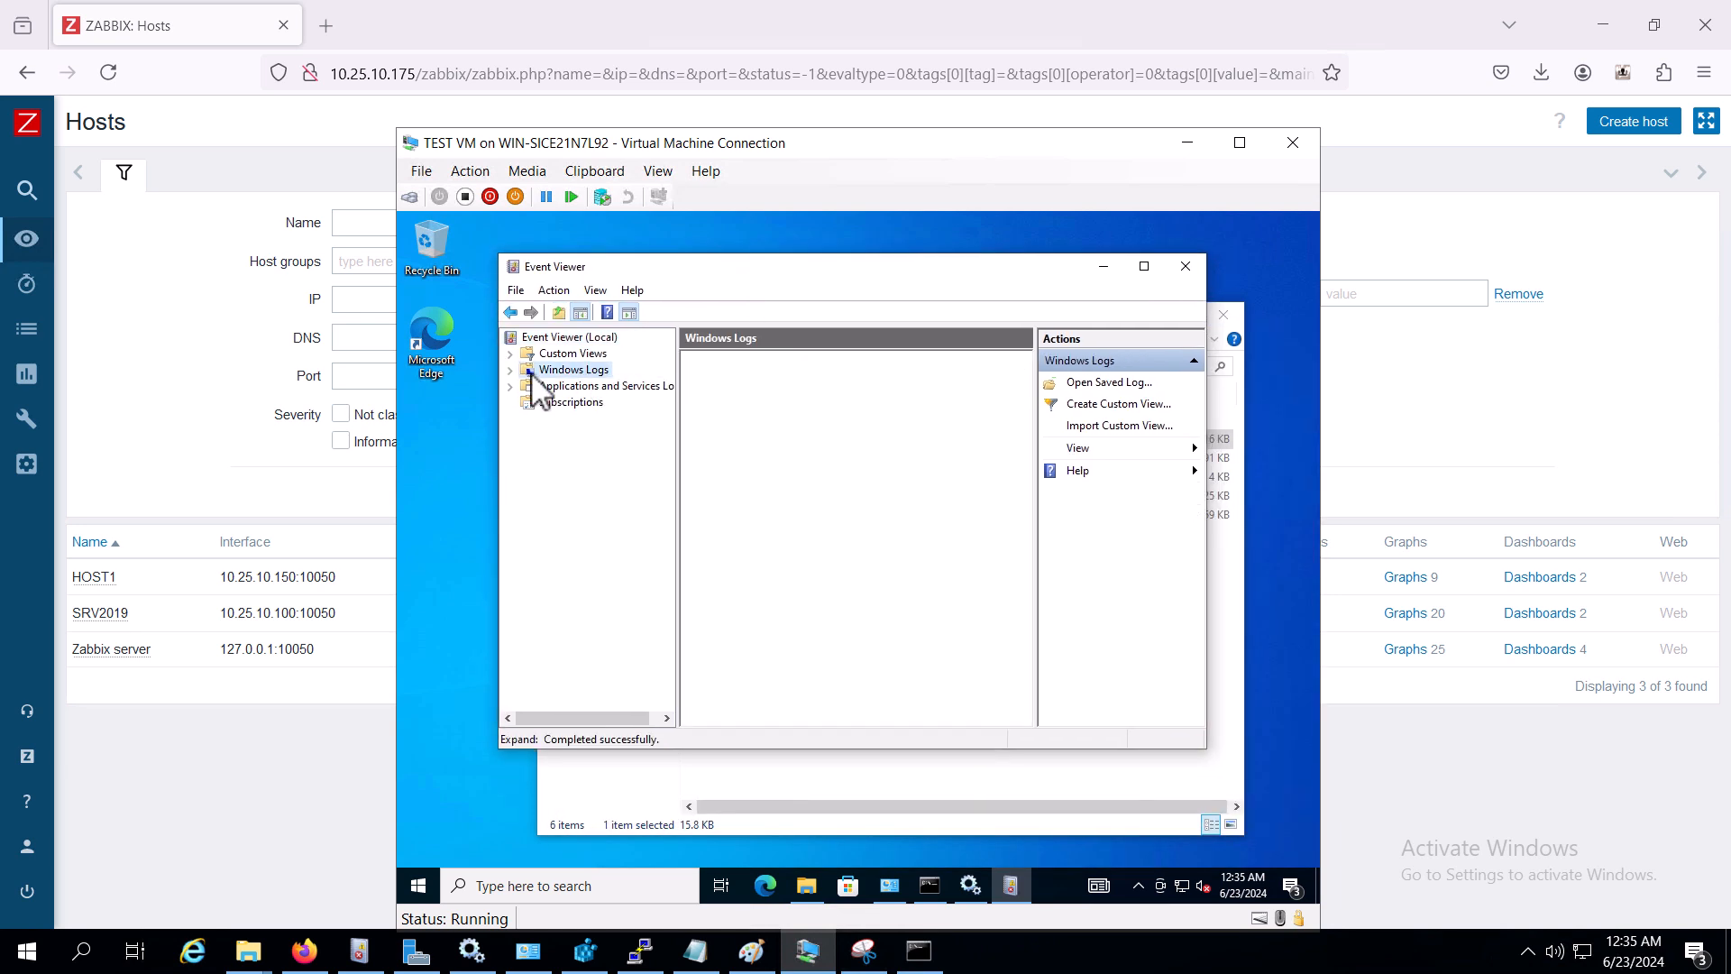
pyautogui.click(511, 370)
pyautogui.click(582, 403)
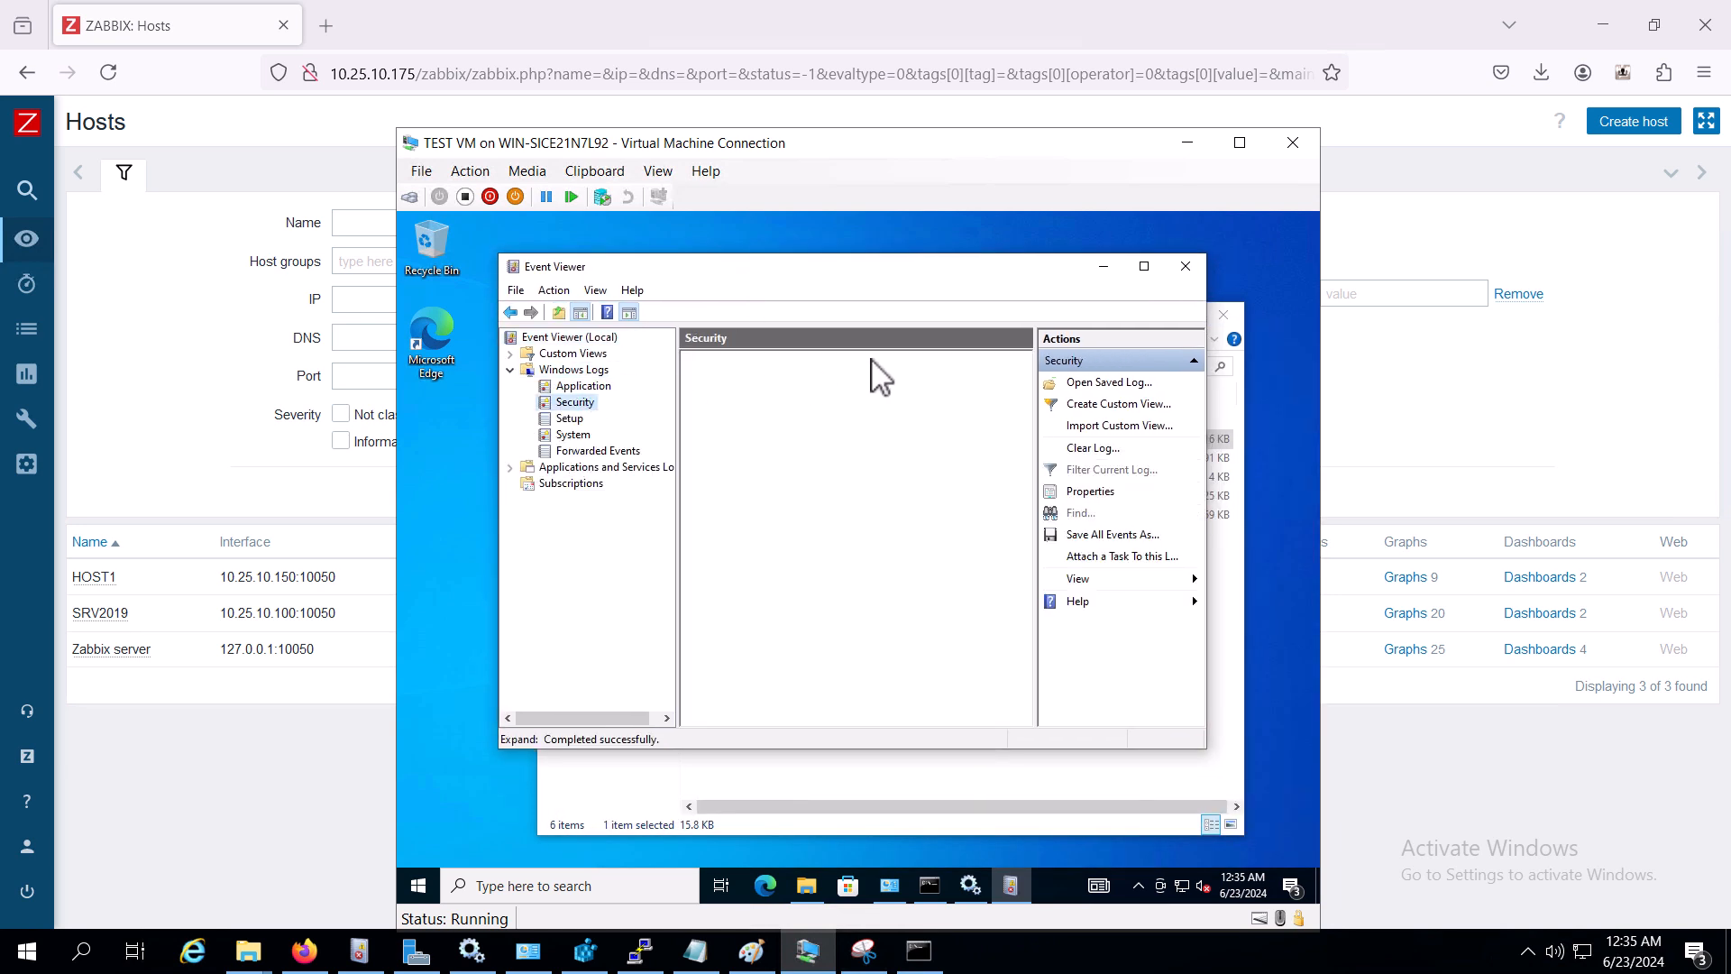
pyautogui.click(1144, 267)
pyautogui.click(659, 339)
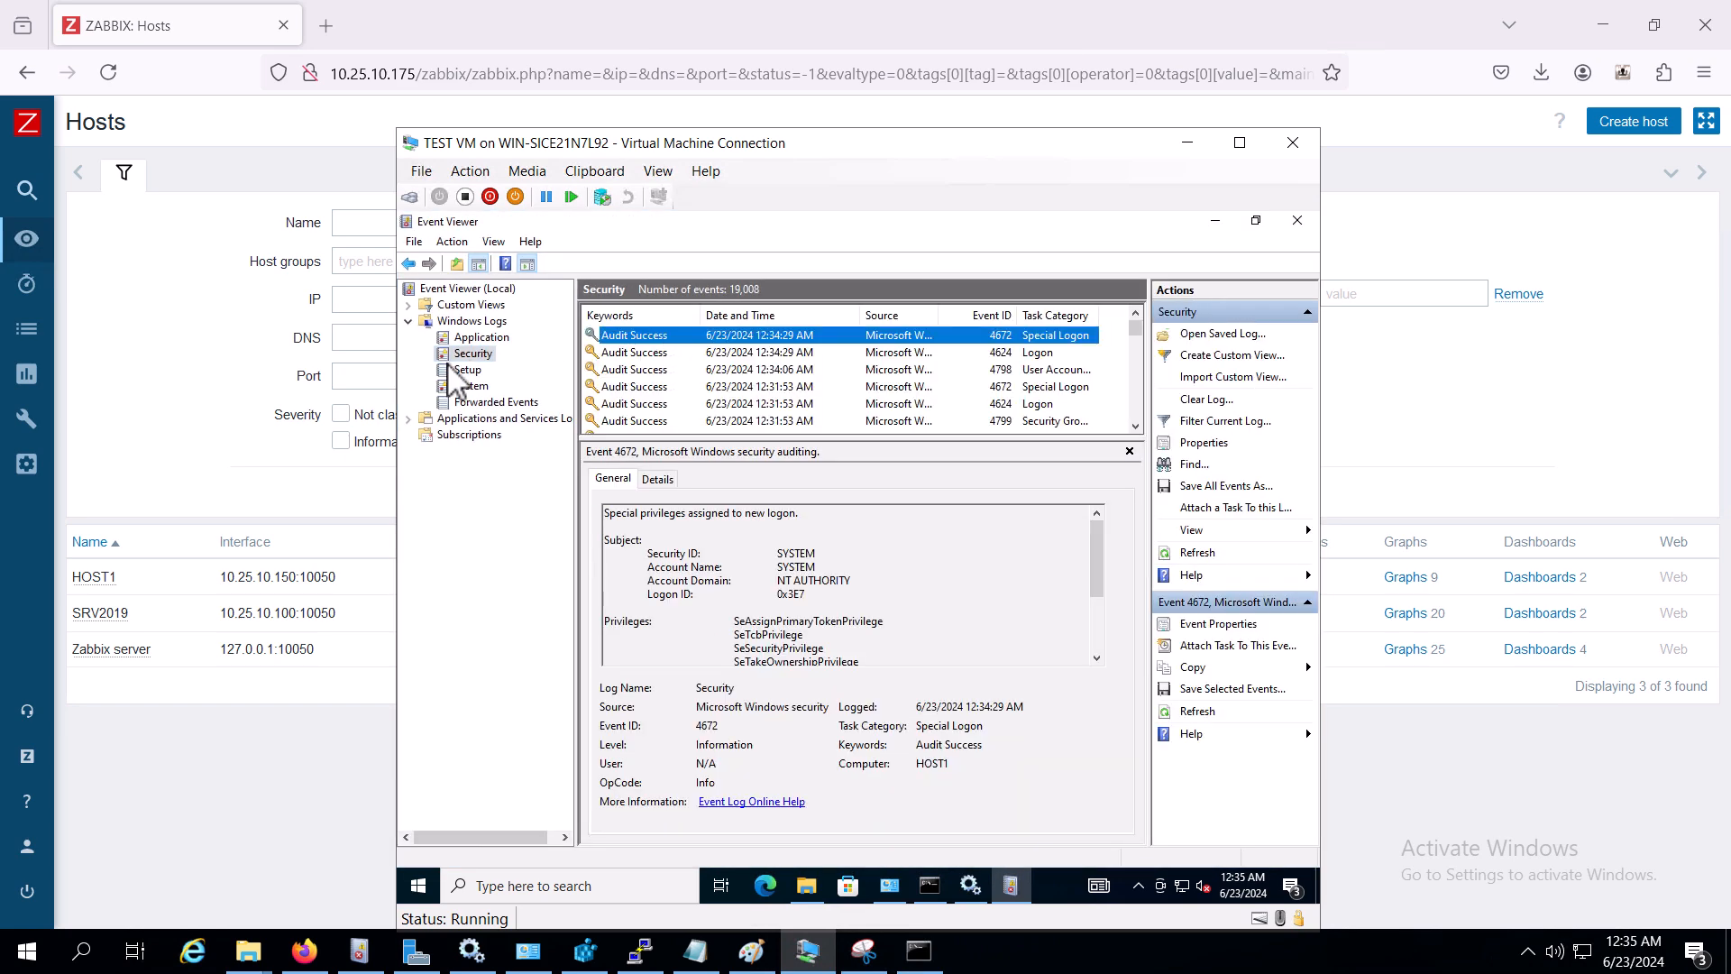
pyautogui.doubleClick(678, 336)
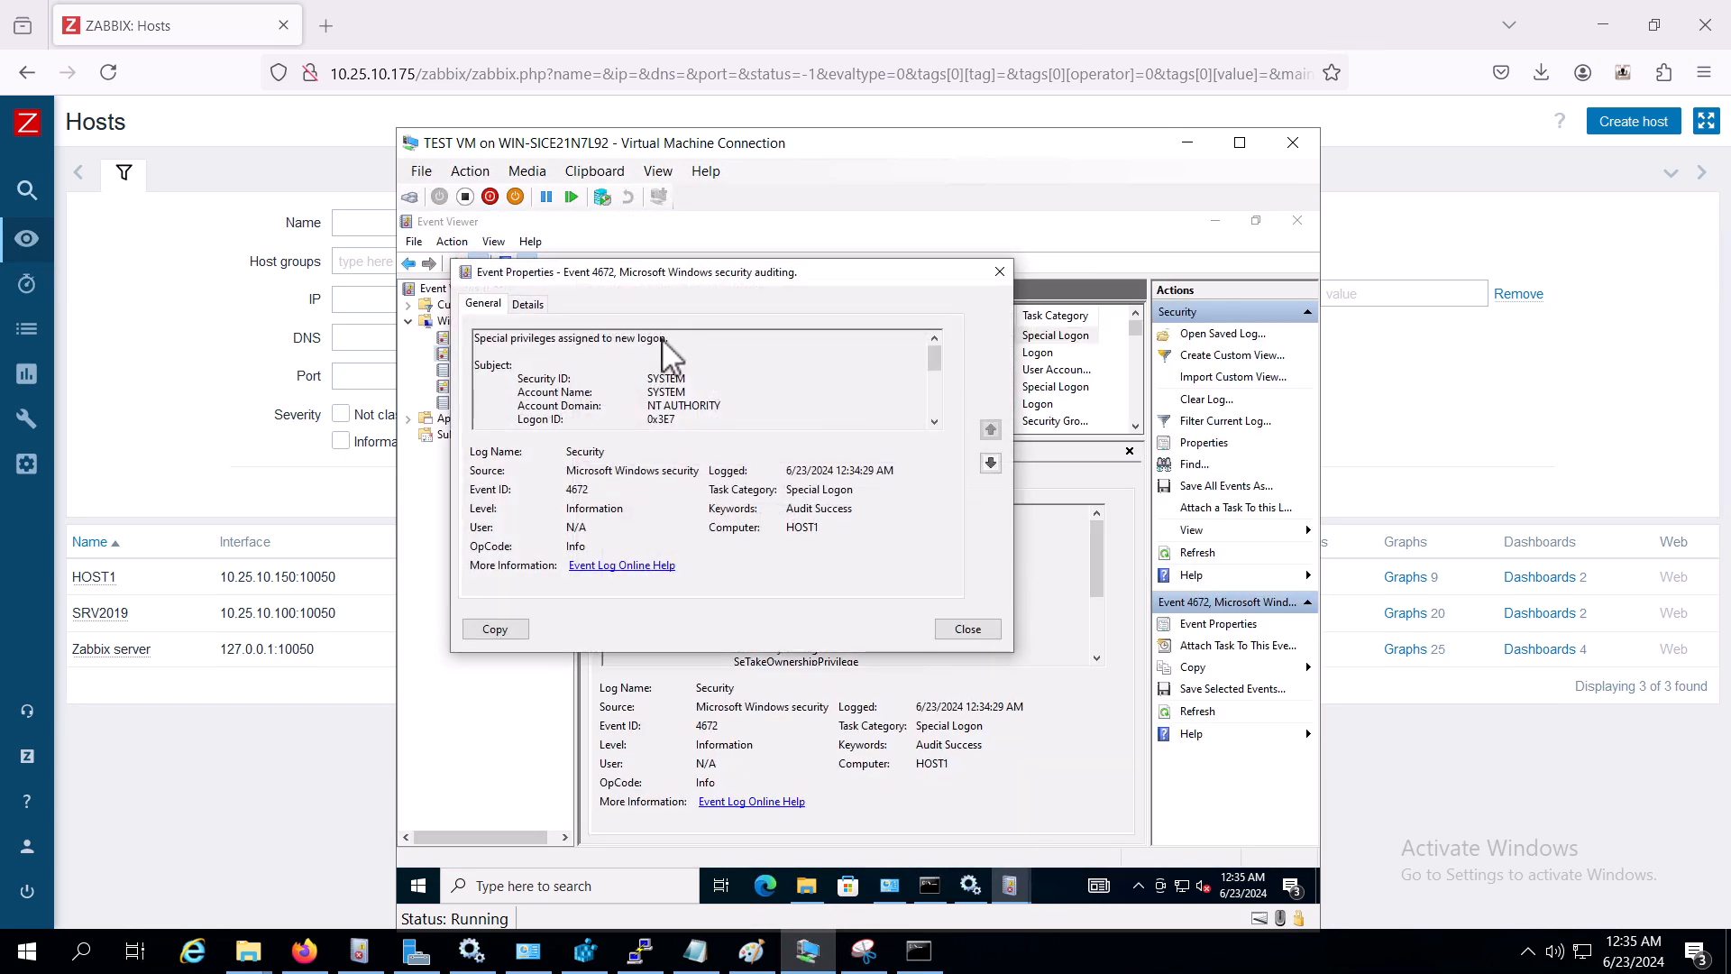
pyautogui.moveTo(657, 309); pyautogui.dragTo(786, 468)
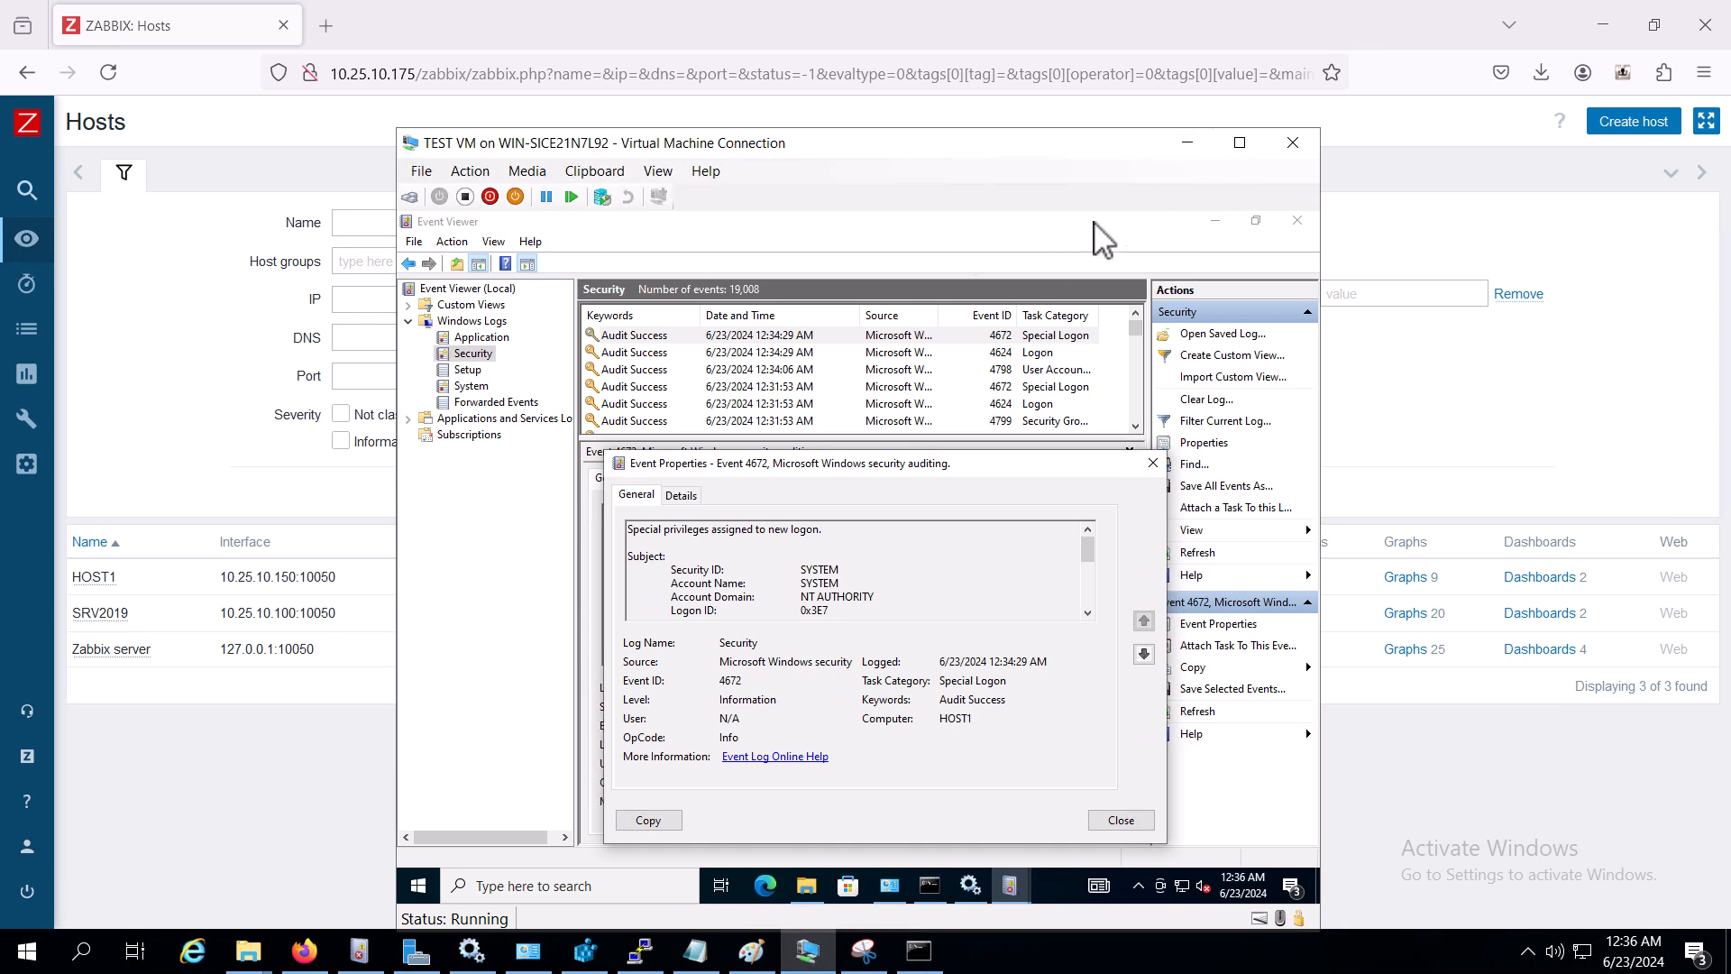
# - Switch back to Zabbix and open the host list in its Configuration section
pyautogui.click(1203, 144)
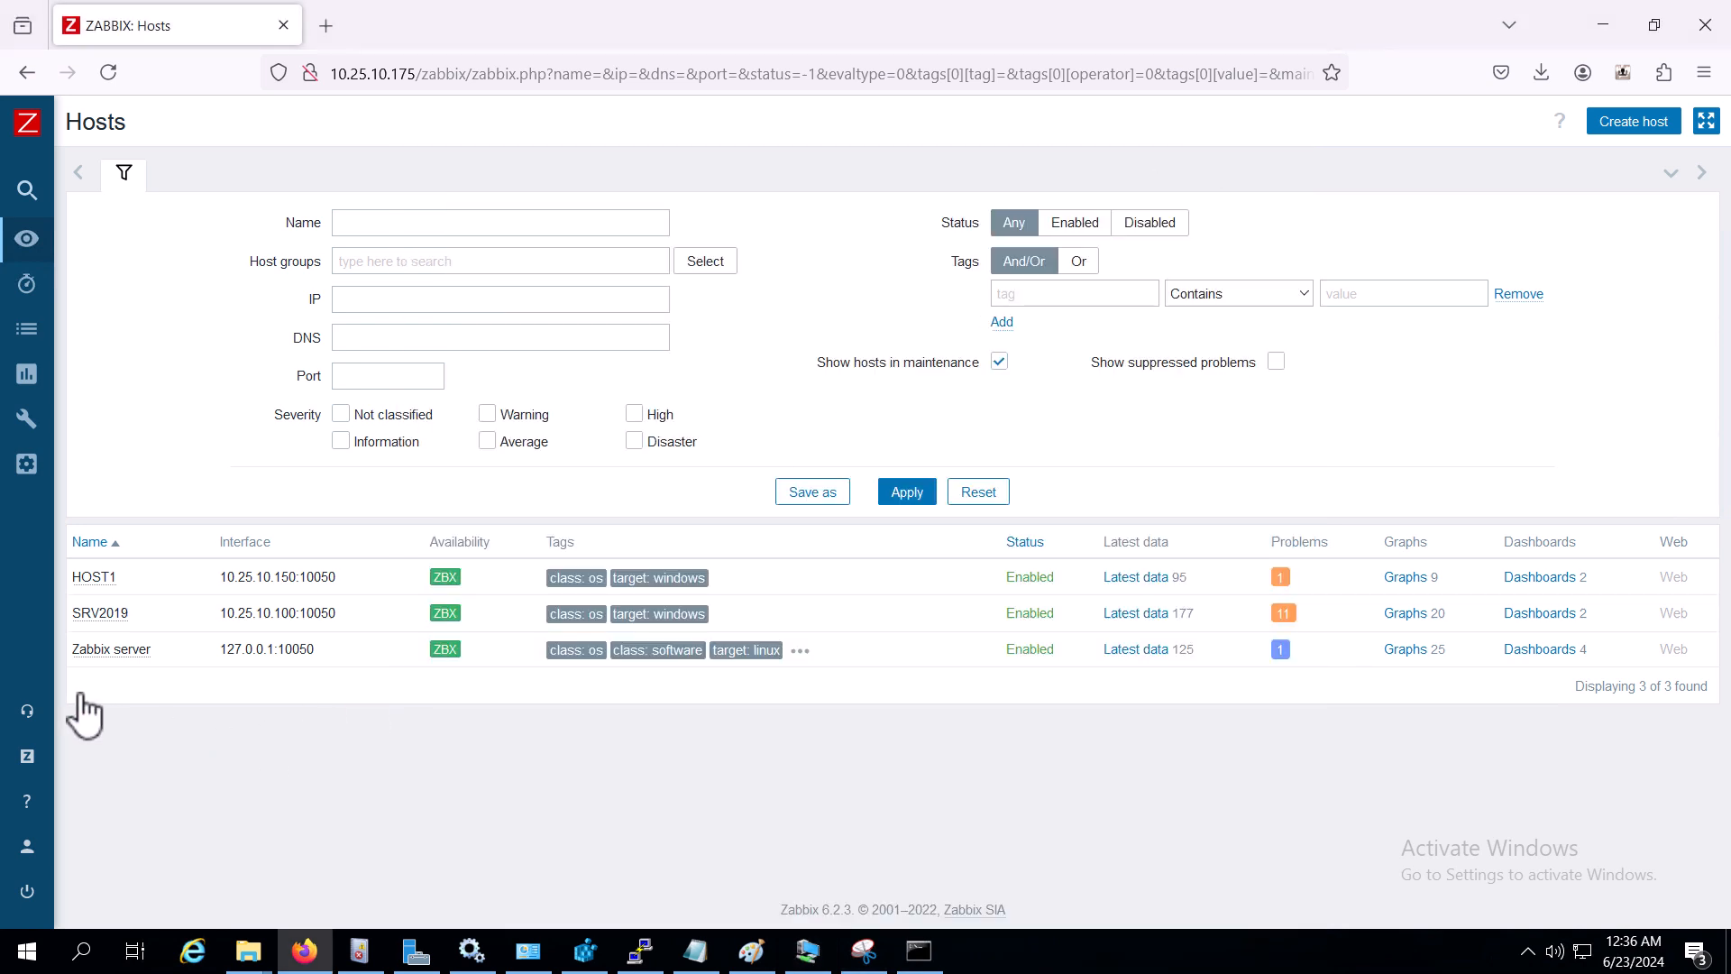
pyautogui.click(28, 240)
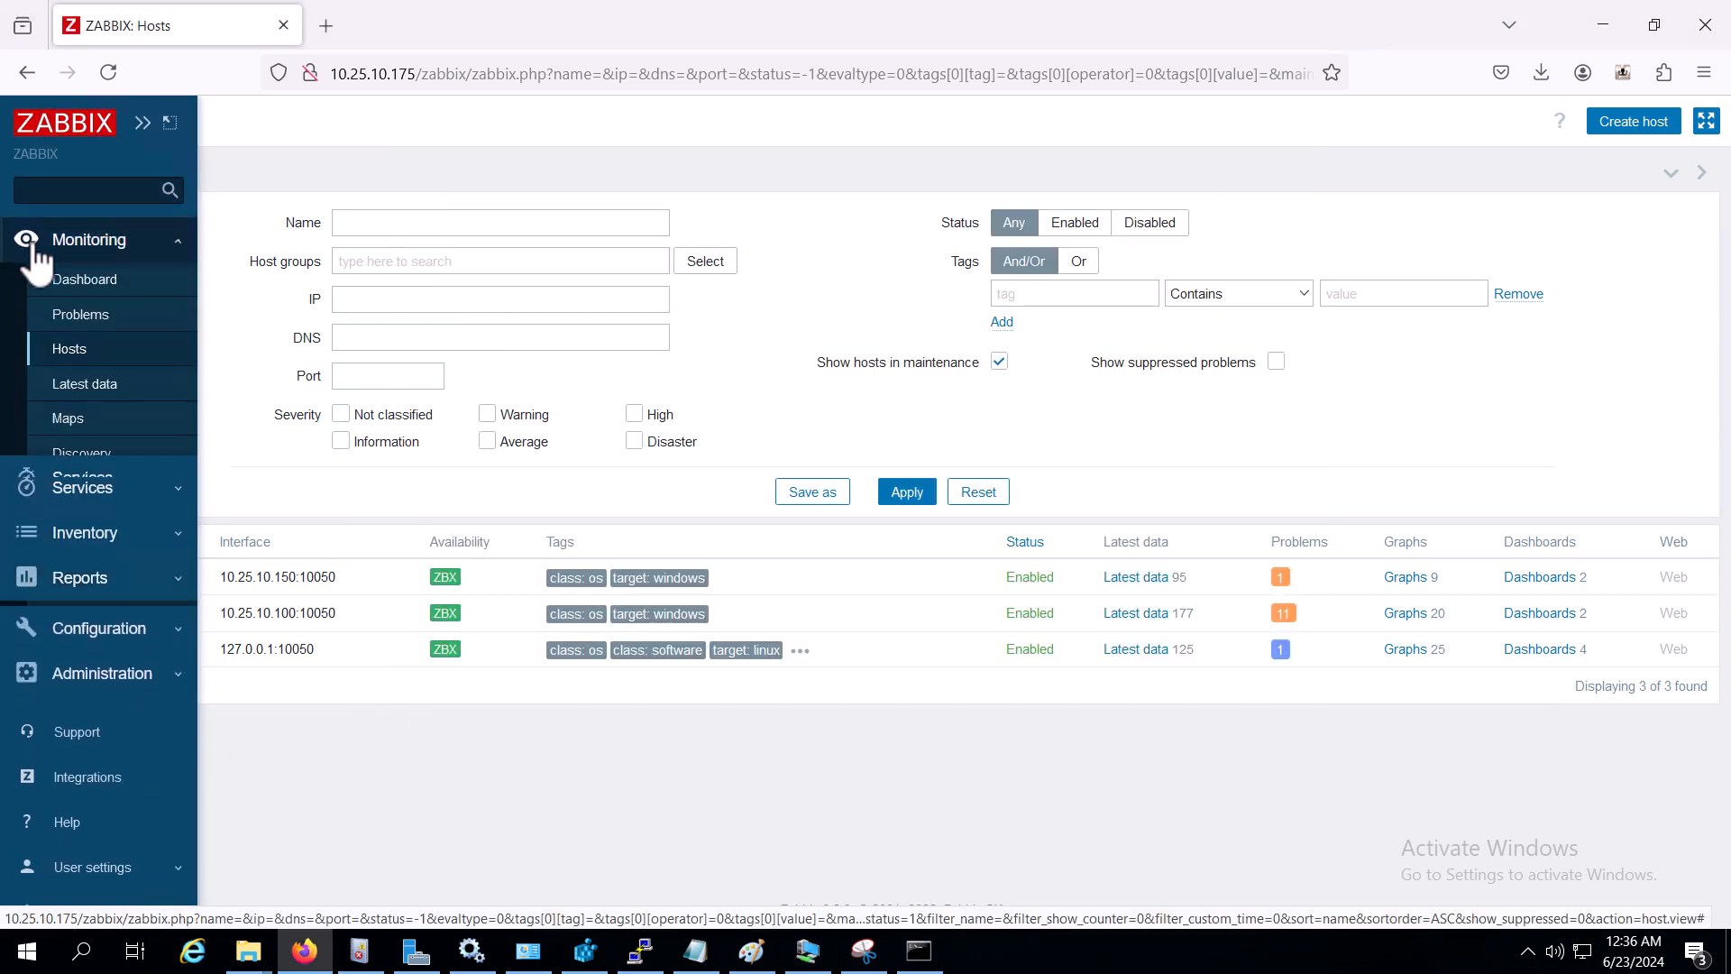
pyautogui.click(74, 349)
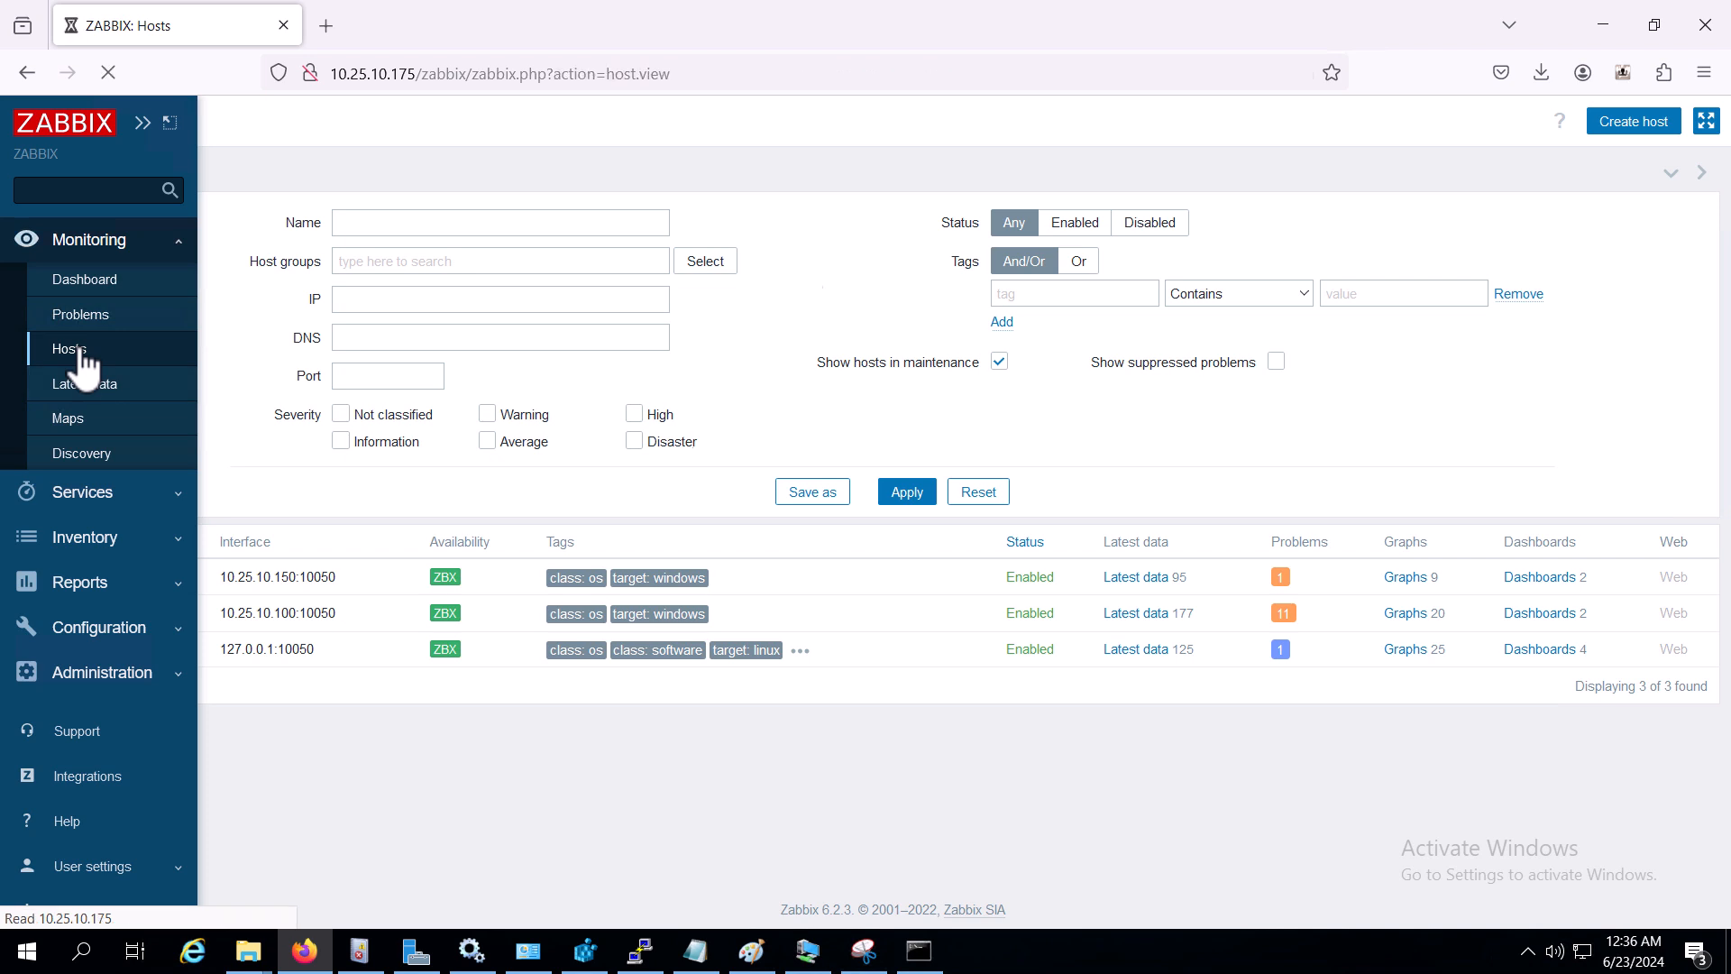
pyautogui.click(46, 373)
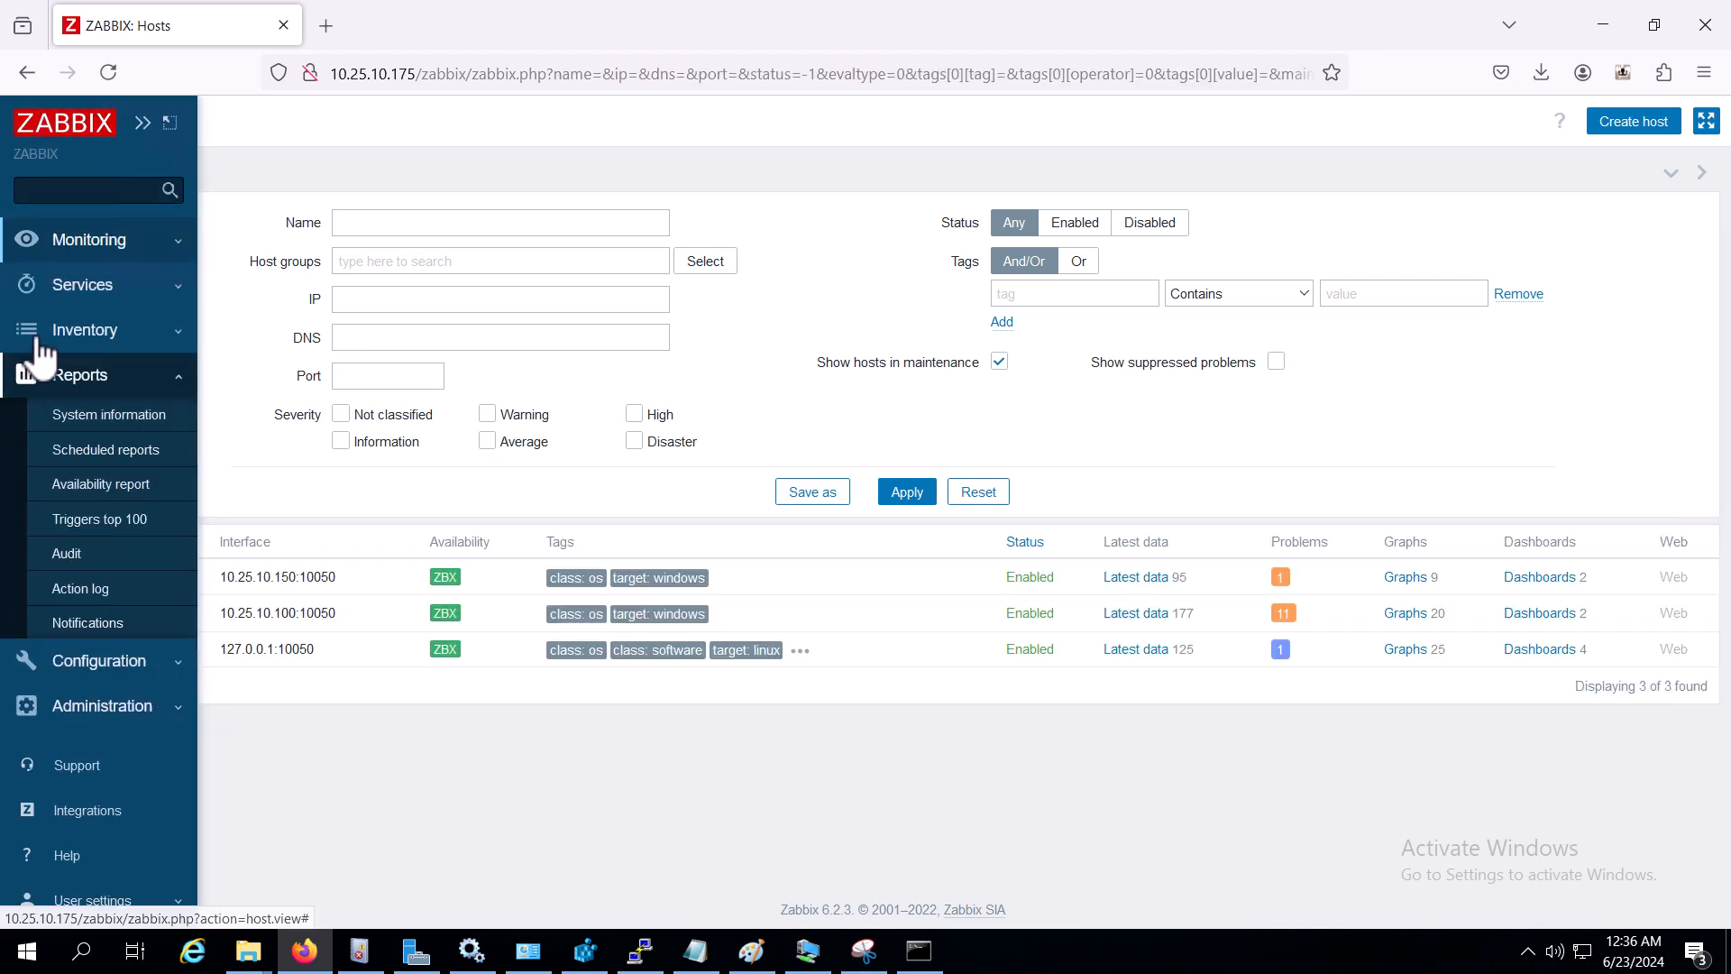
pyautogui.click(94, 397)
pyautogui.click(101, 421)
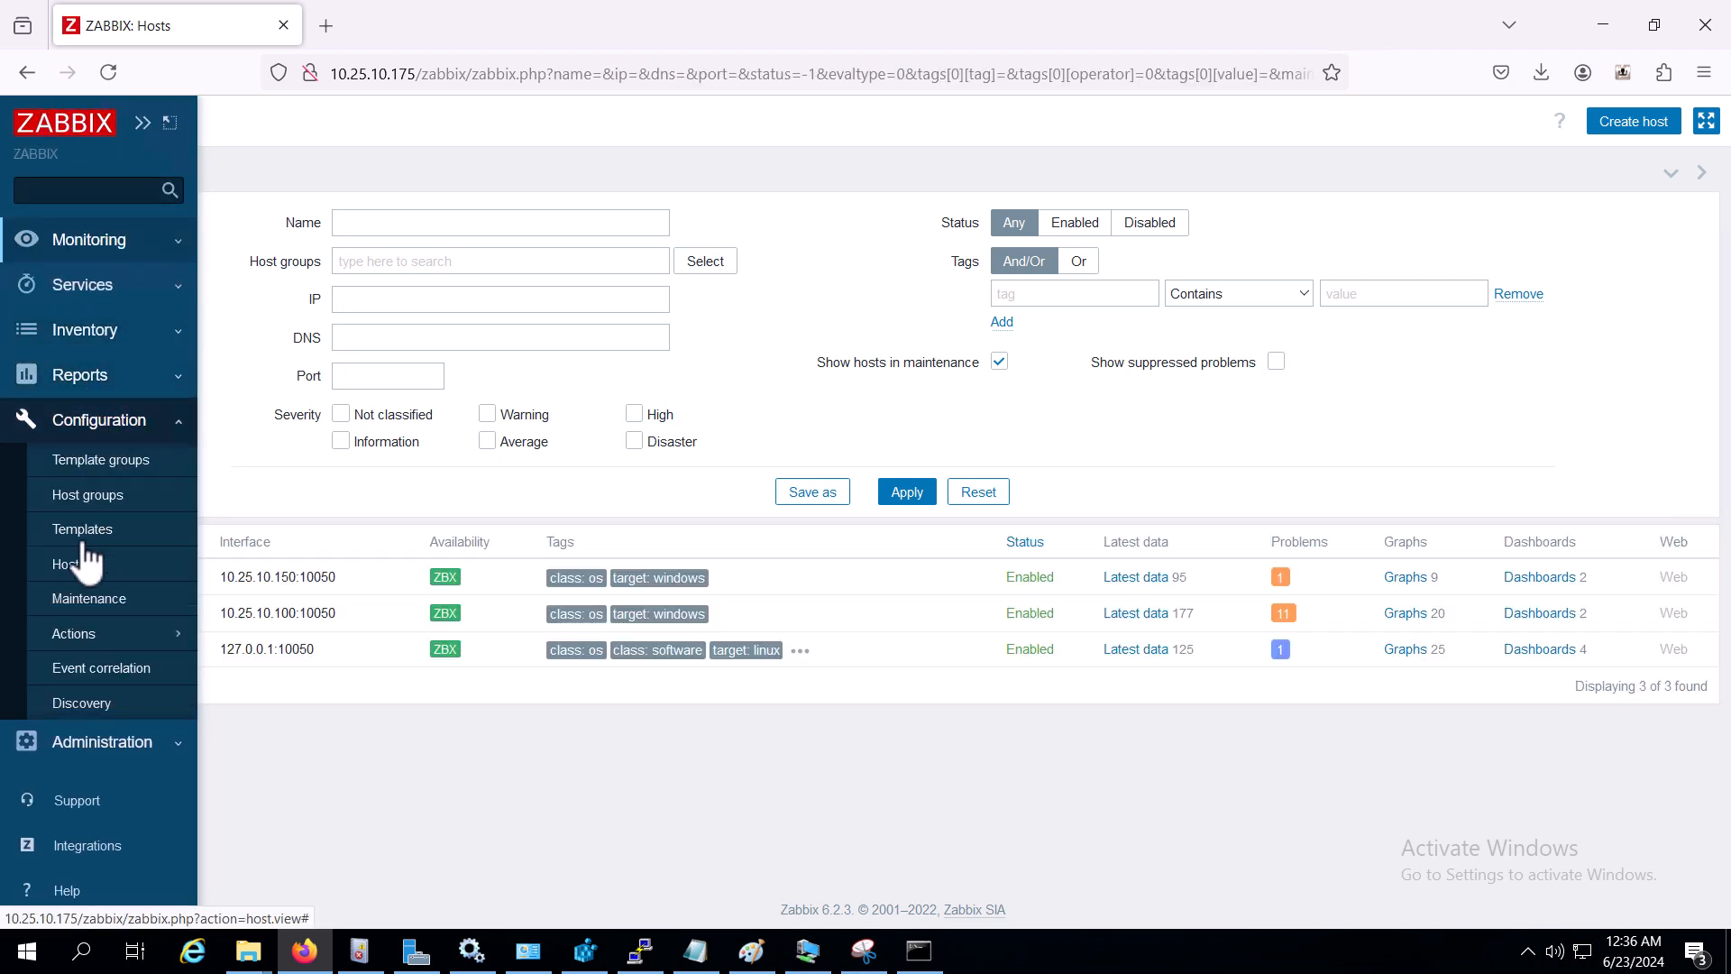
pyautogui.click(86, 568)
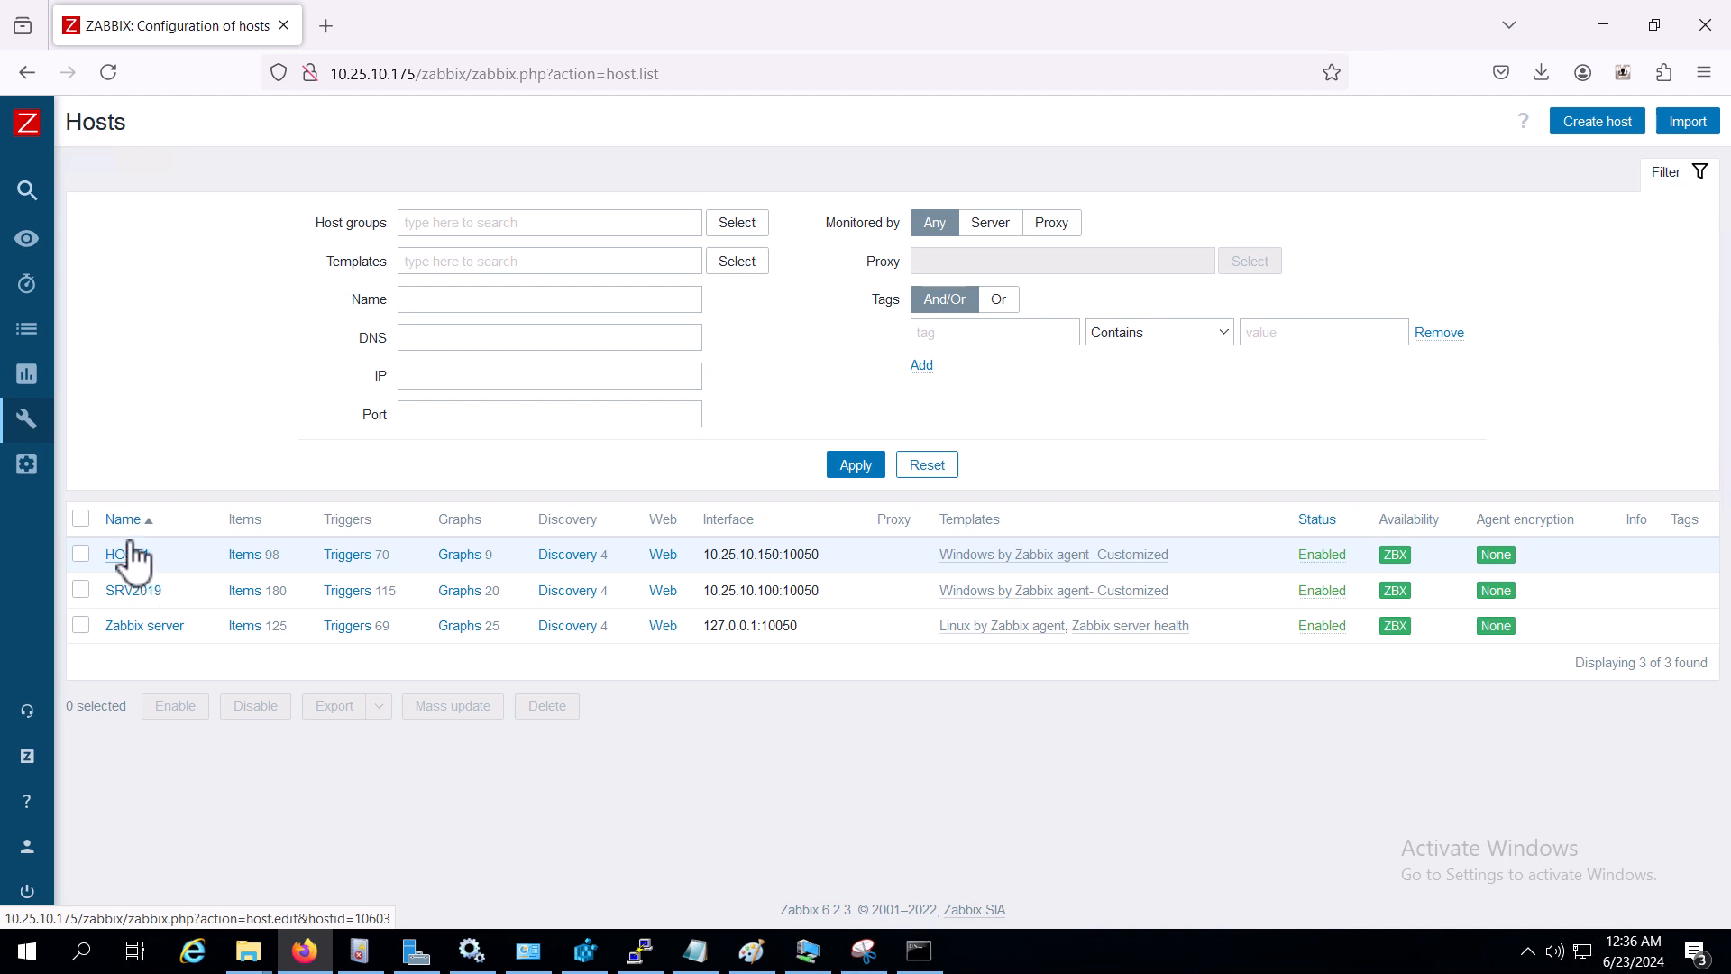
# - Open the Windows by Zabbix agent- Customized template from the Configuration section's templates and examine its items
pyautogui.moveTo(39, 402)
pyautogui.click(67, 434)
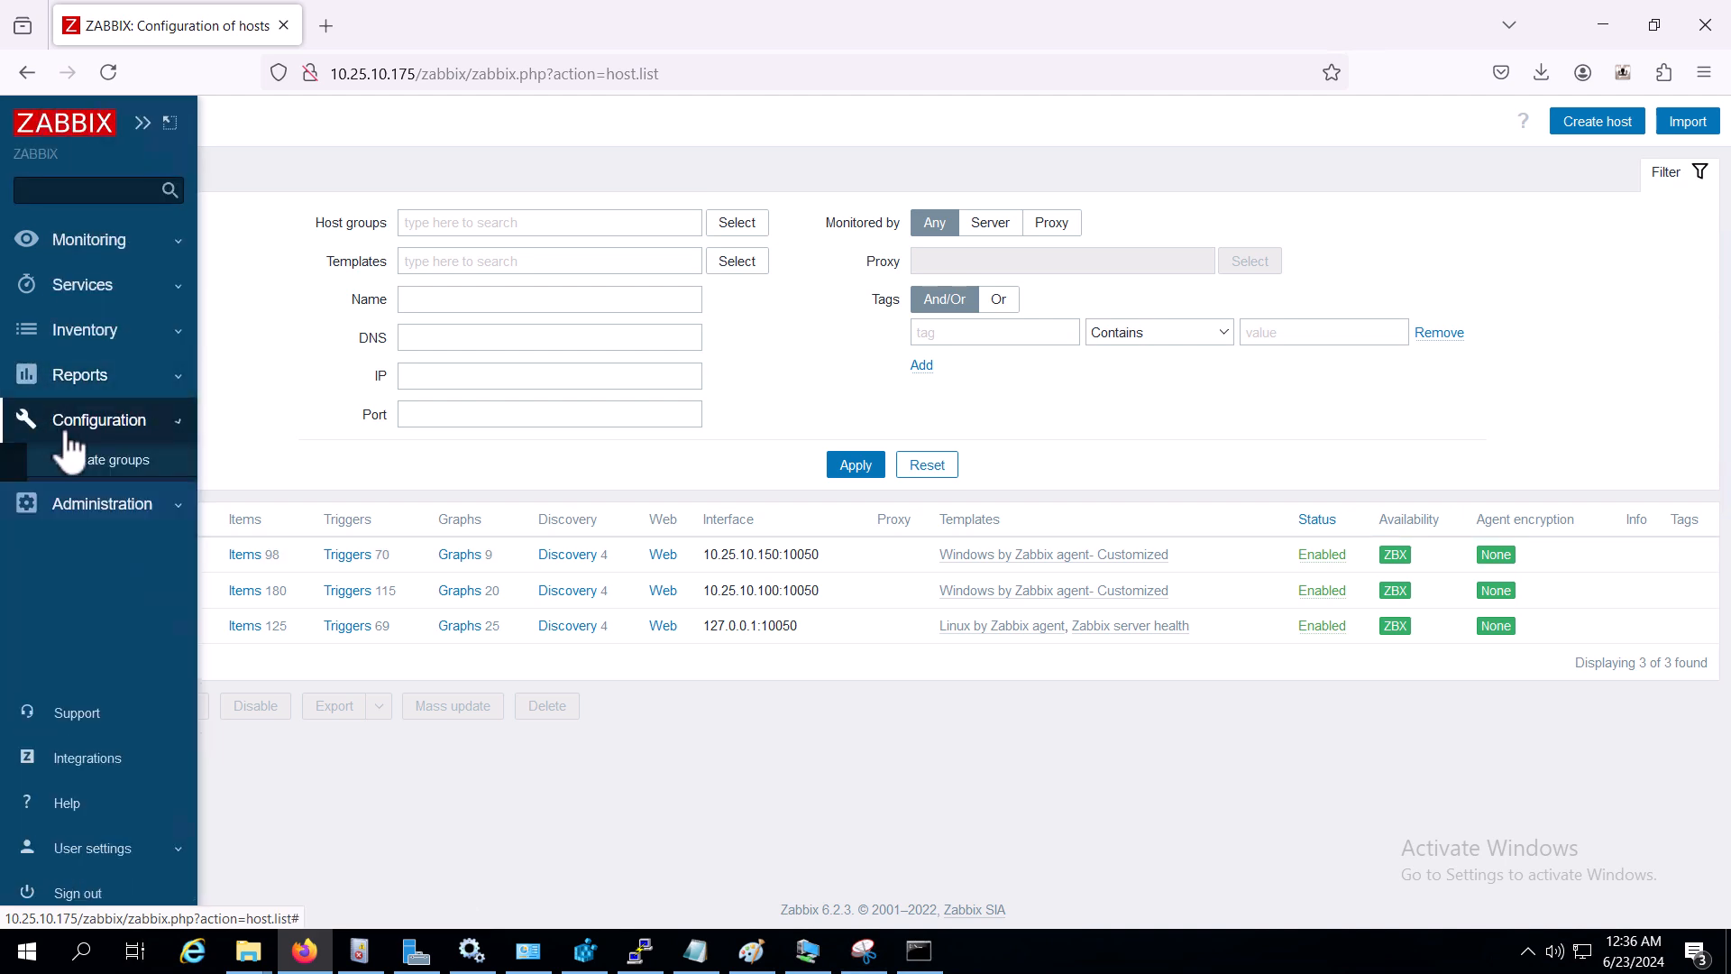
pyautogui.click(83, 431)
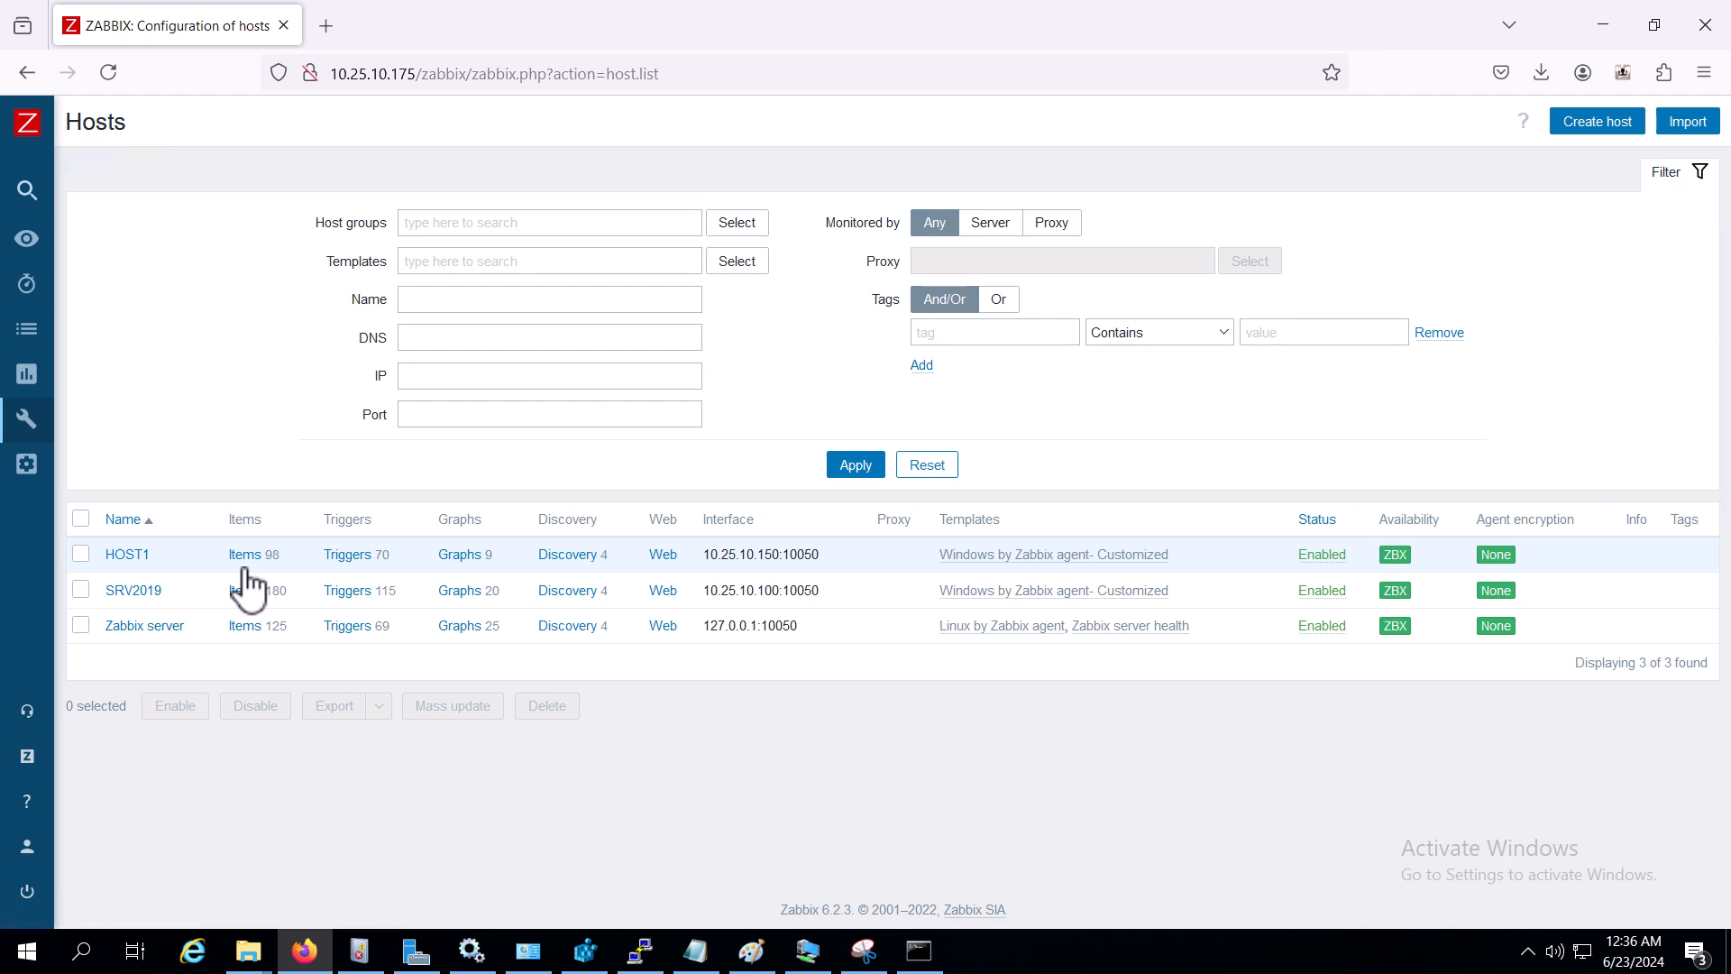
pyautogui.moveTo(32, 410)
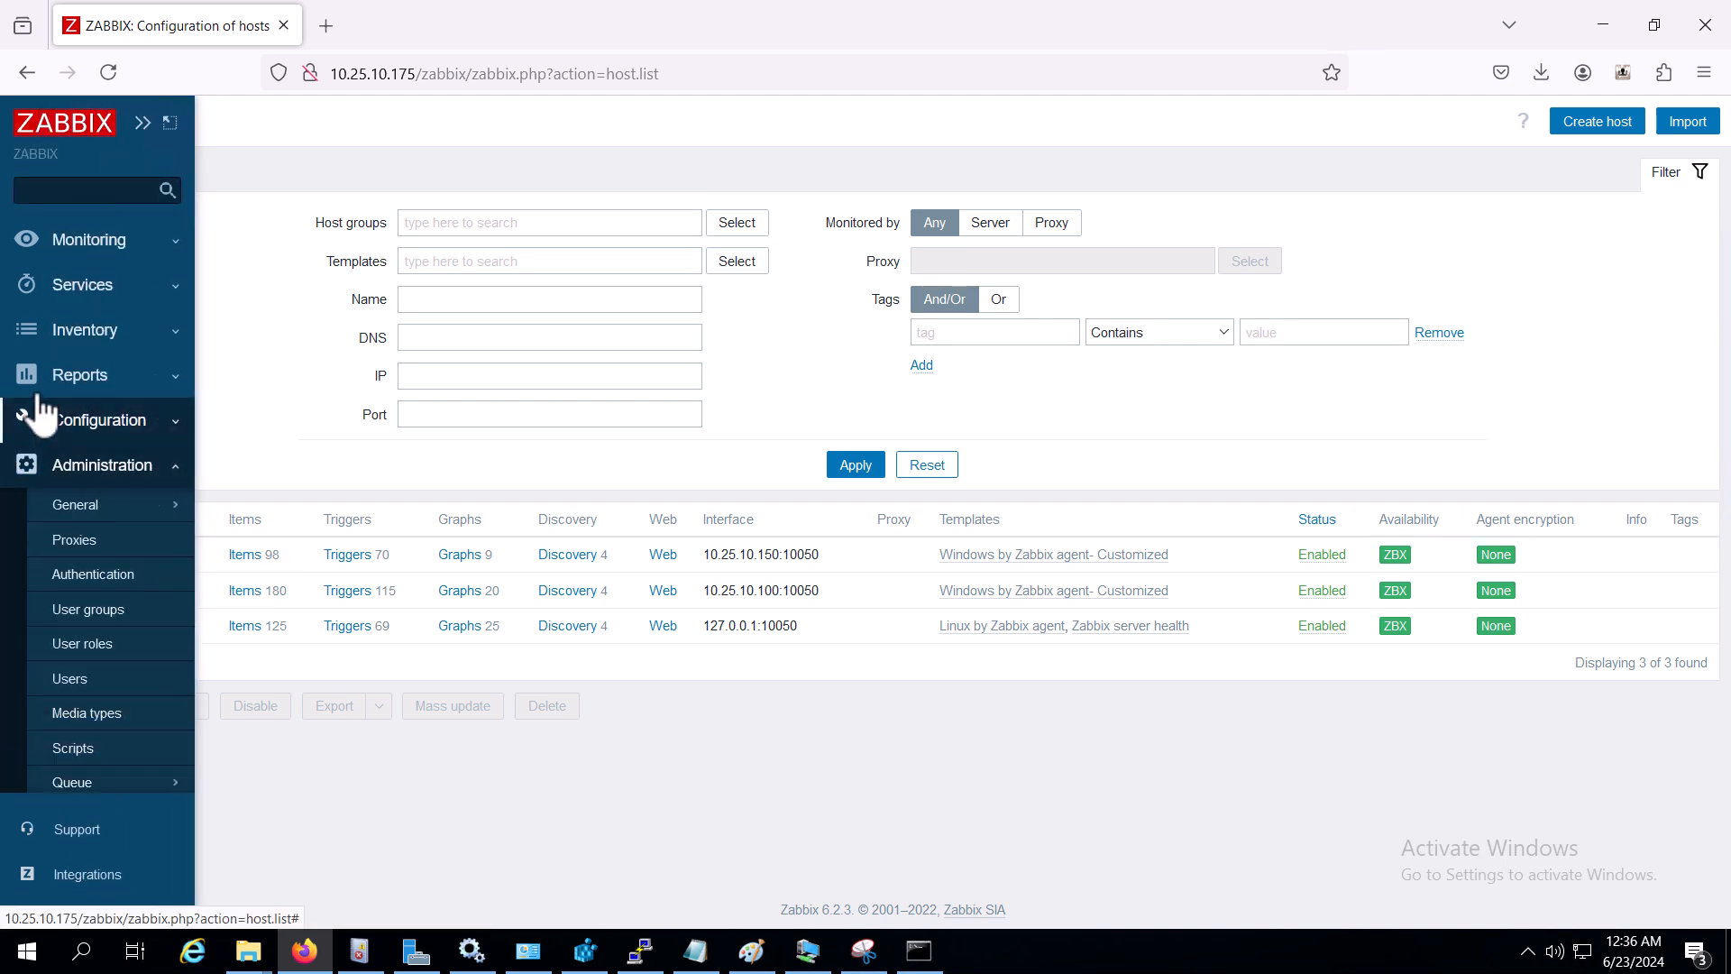
pyautogui.click(169, 421)
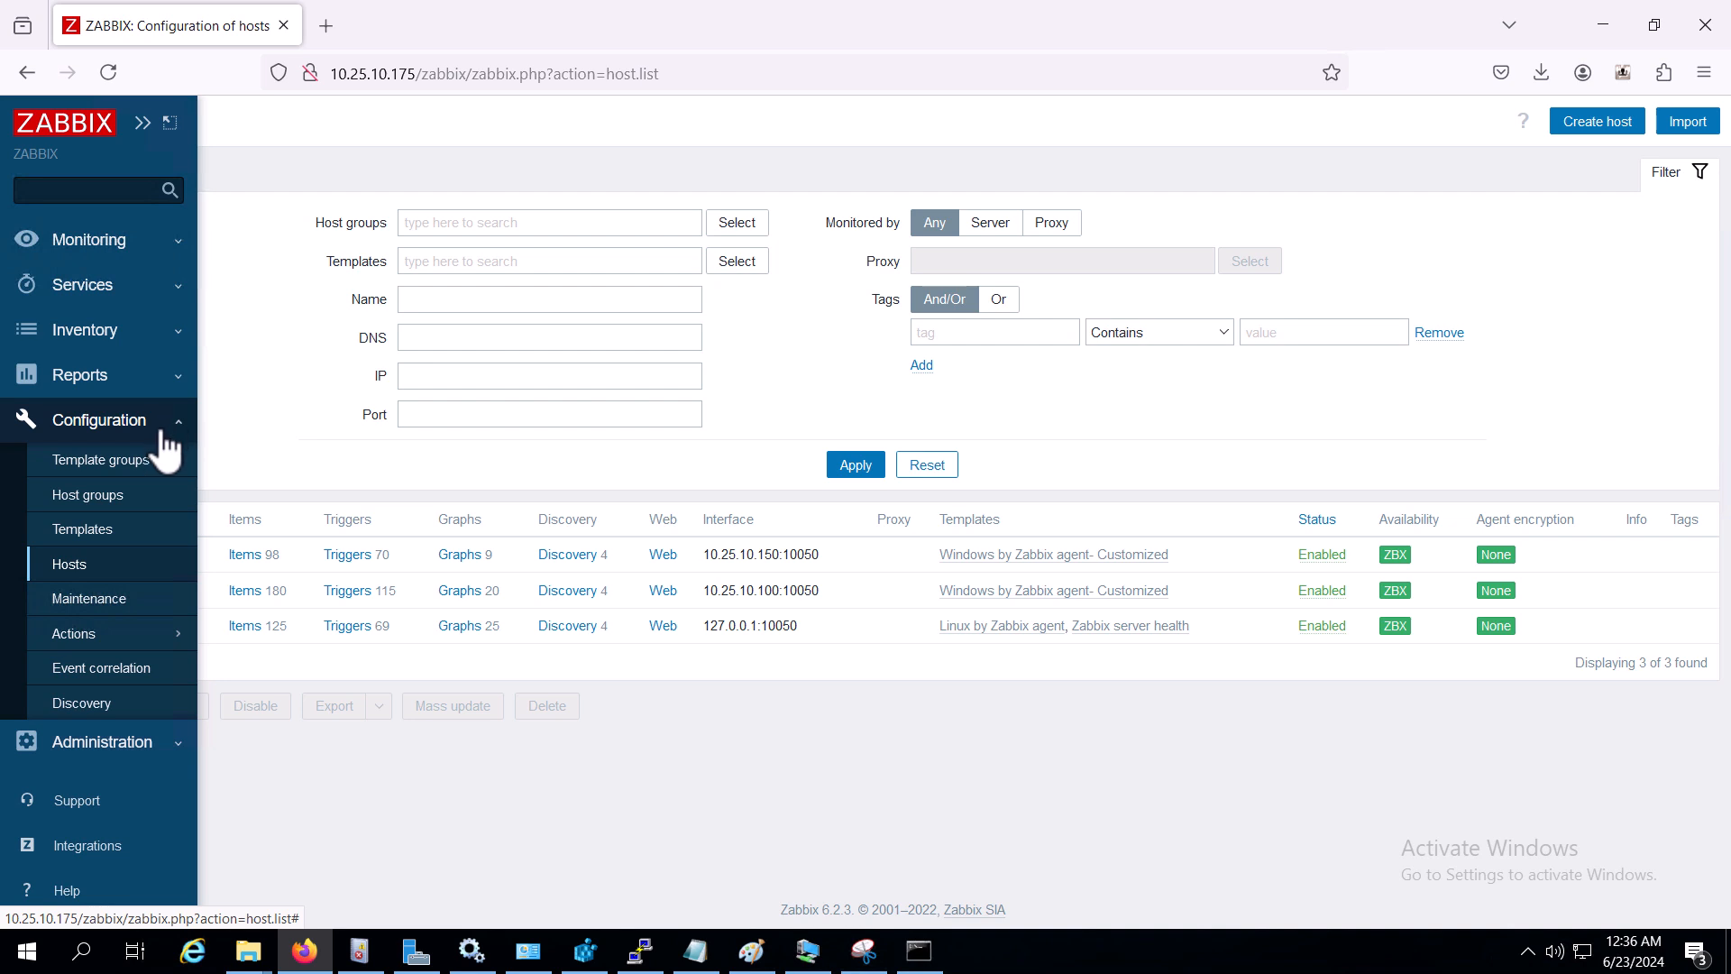
pyautogui.click(82, 529)
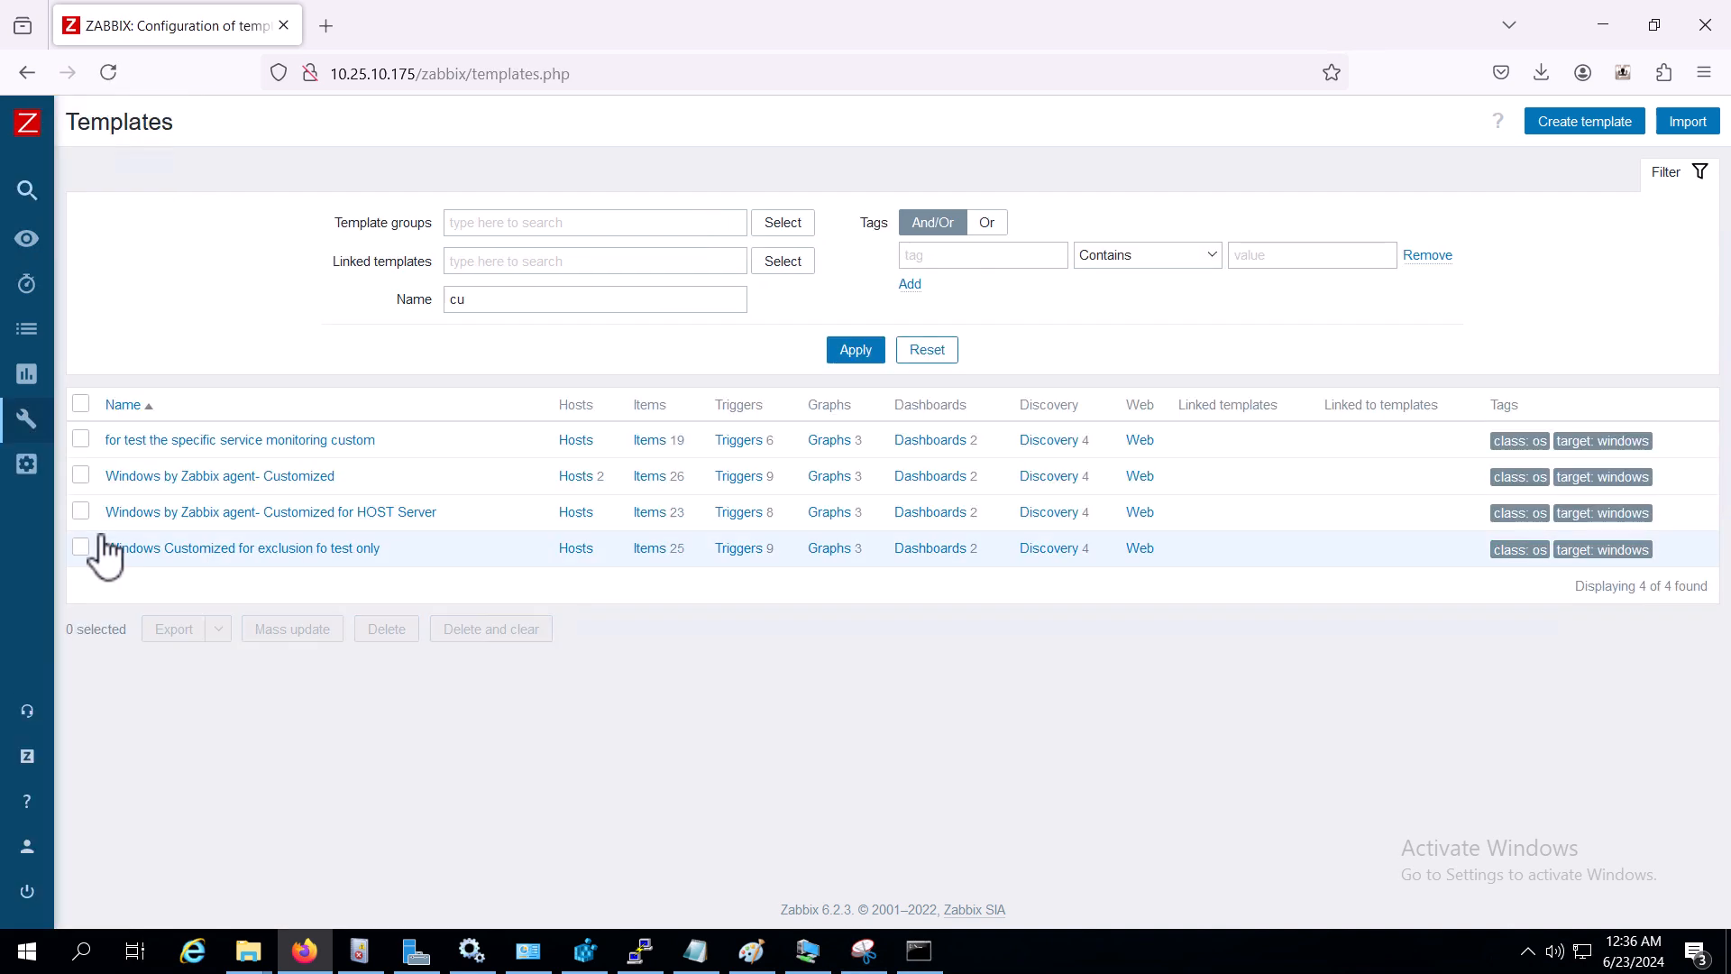
pyautogui.click(213, 478)
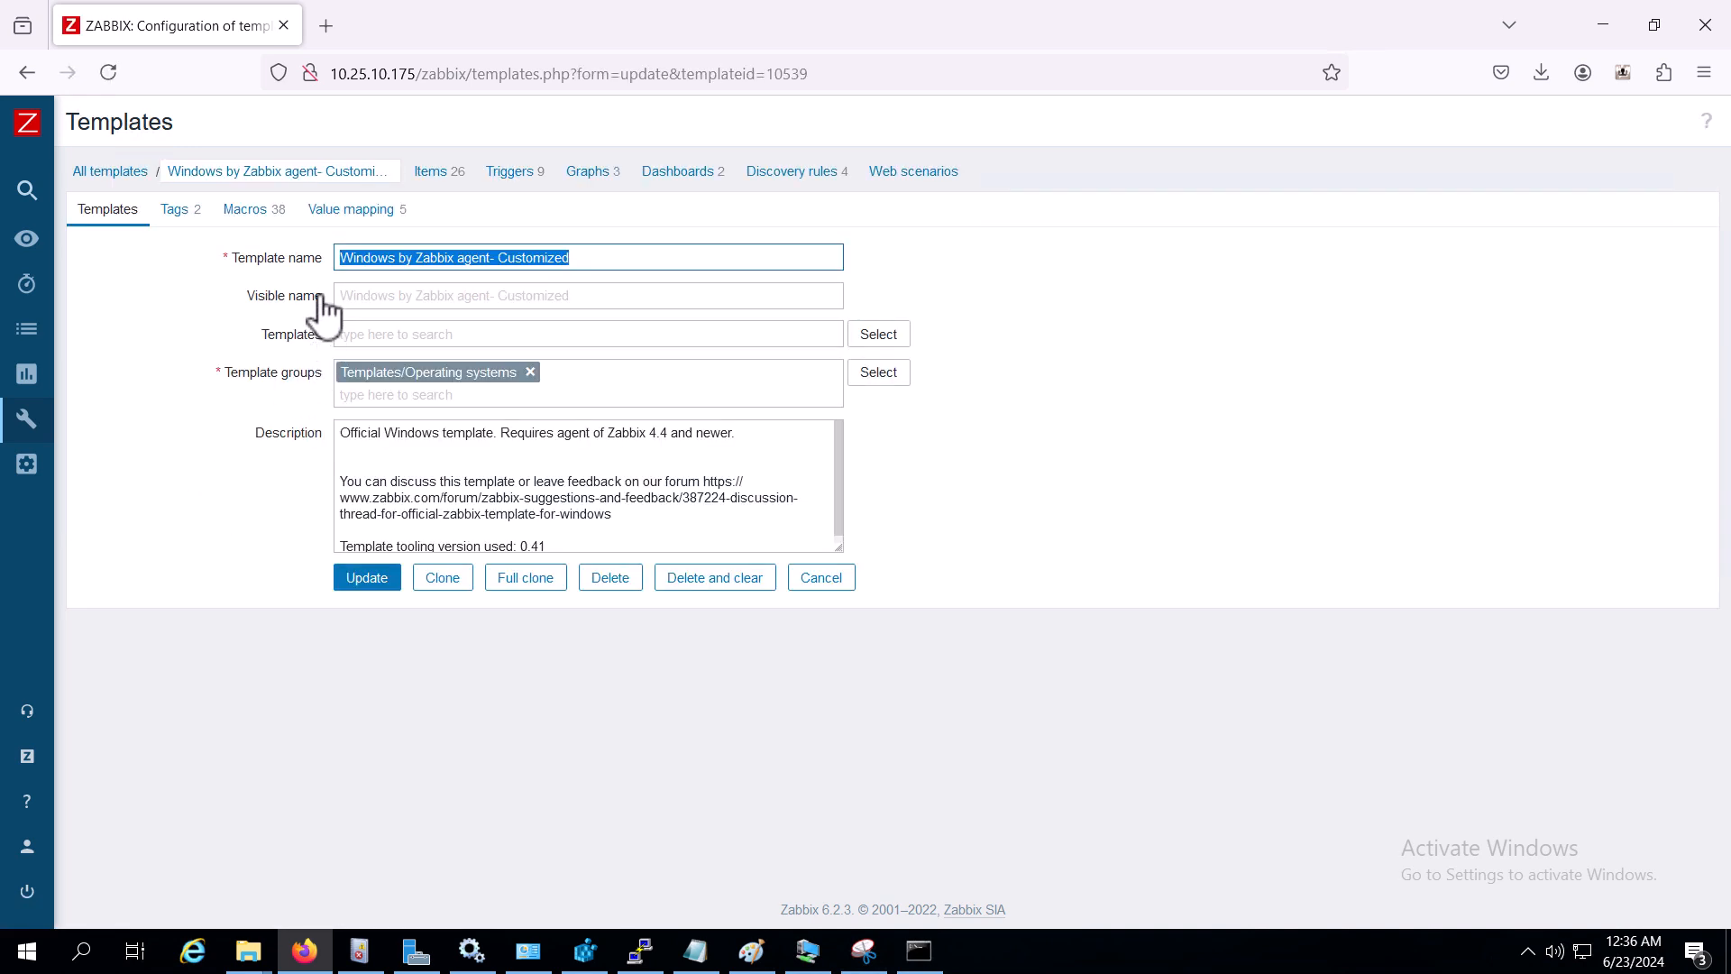
pyautogui.click(437, 178)
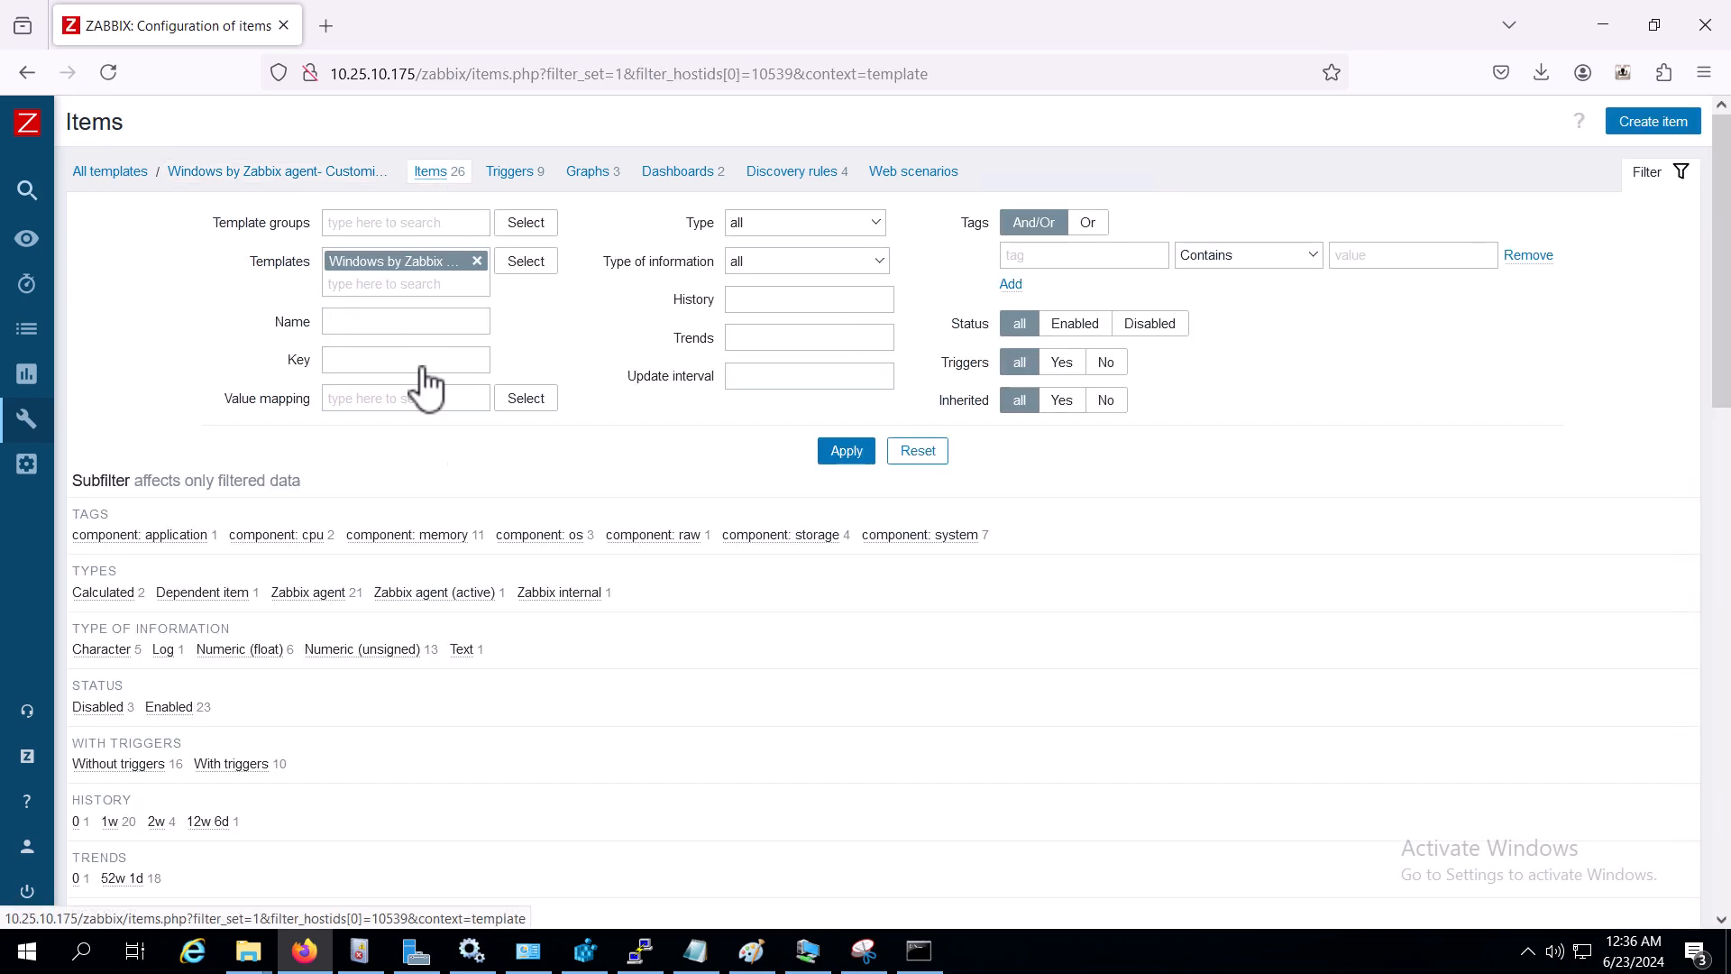
pyautogui.scroll(-15, 387, 559)
pyautogui.scroll(15, 1256, 686)
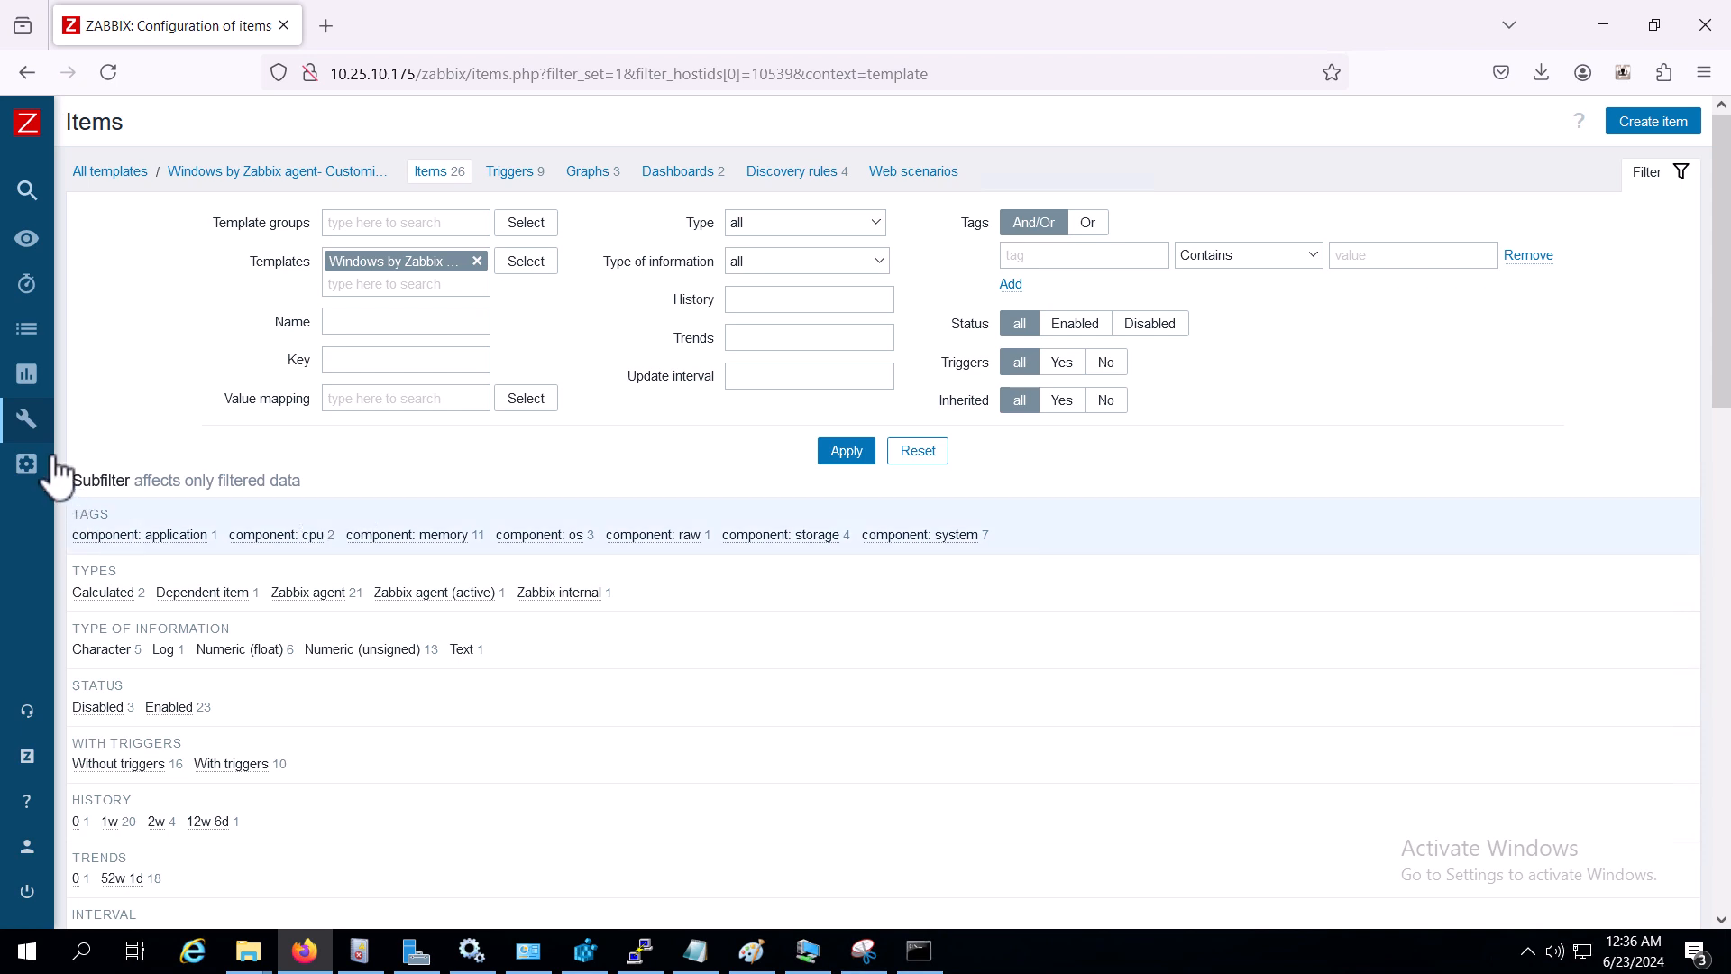
# - Go back to the configured hosts, open HOST1's items and start creating a new item
pyautogui.moveTo(58, 425)
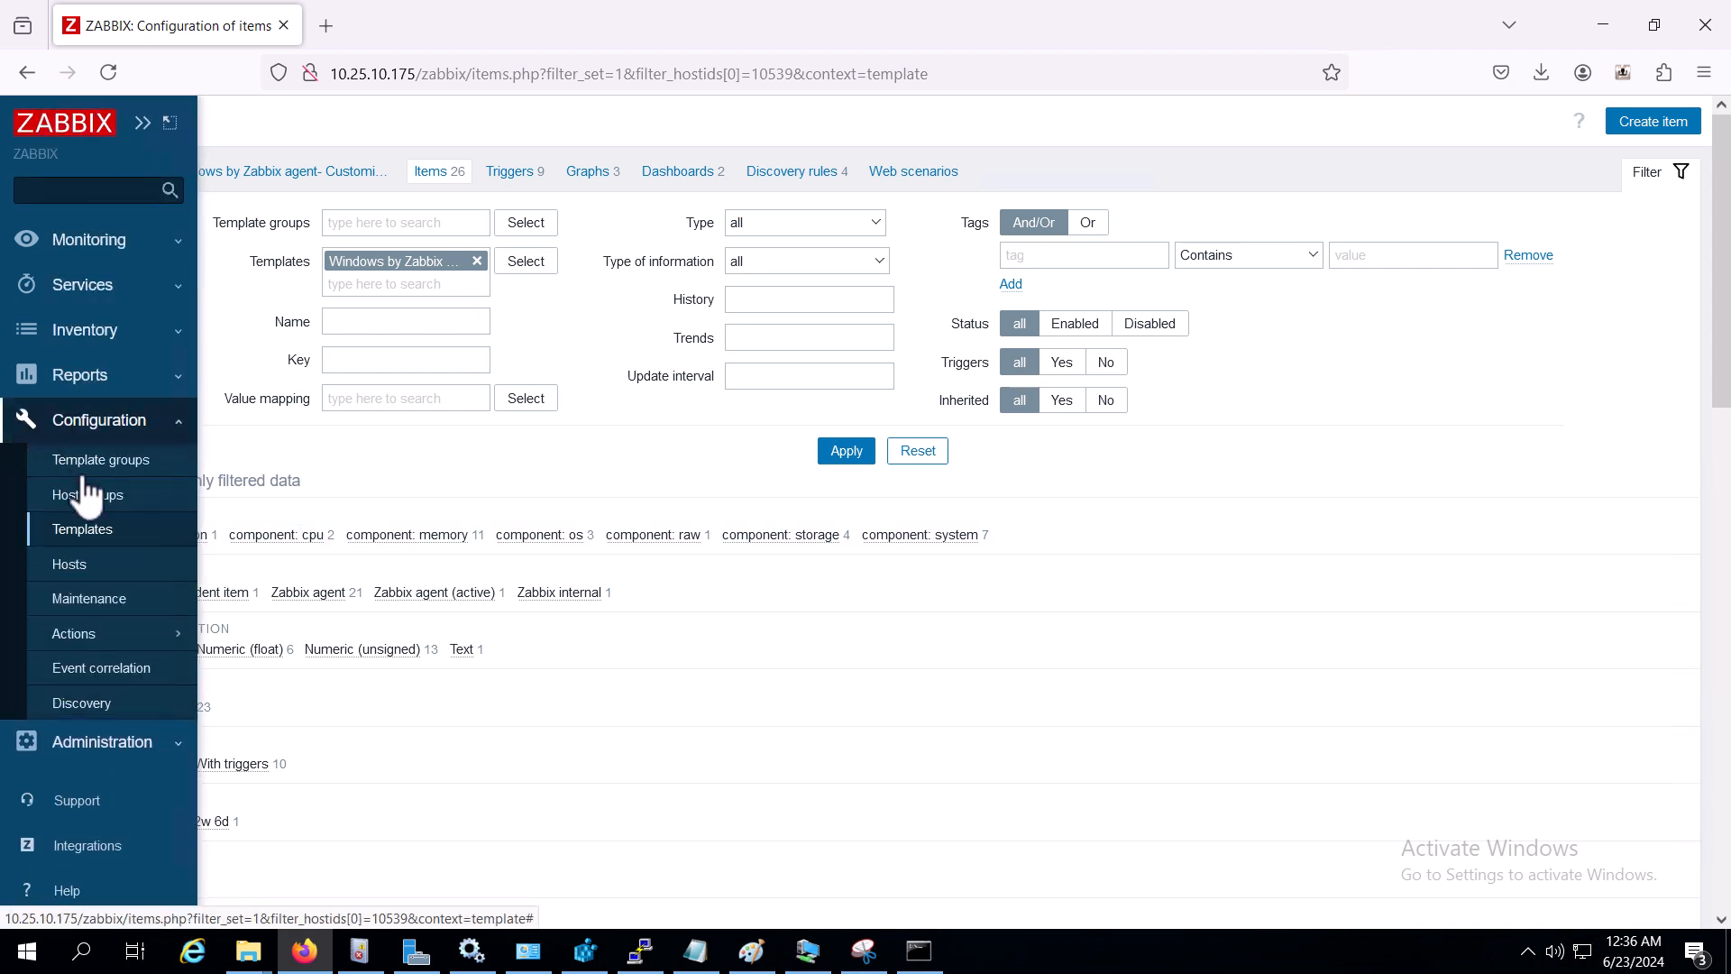
pyautogui.click(95, 566)
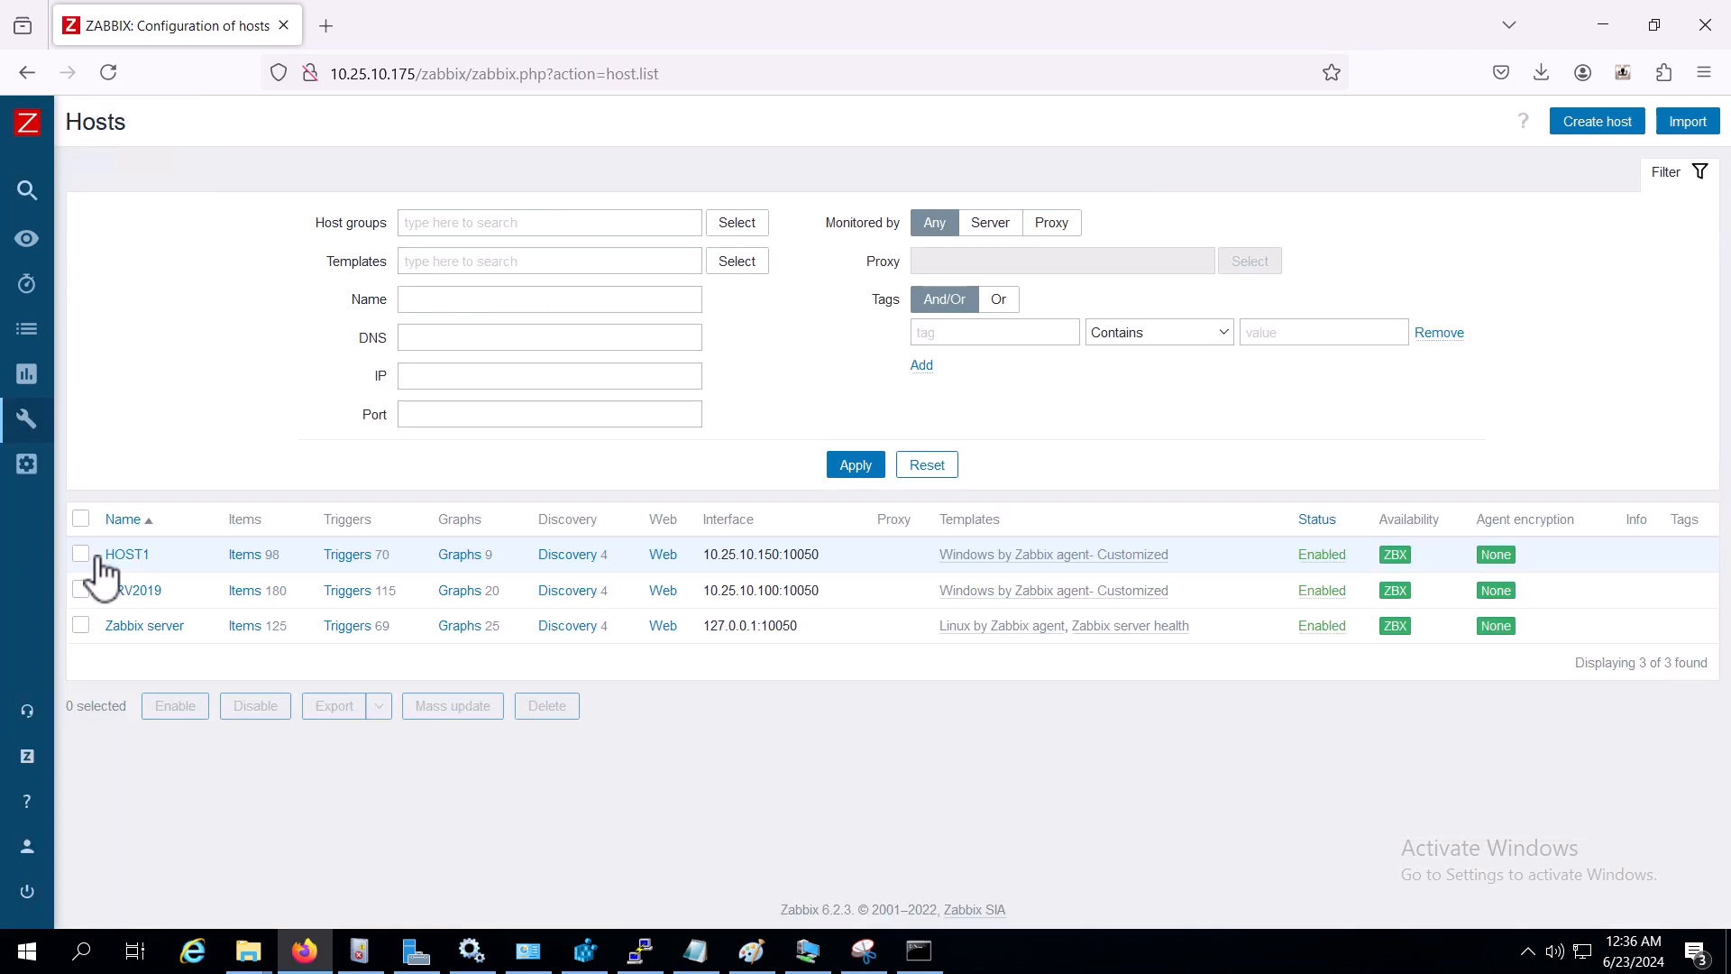
pyautogui.click(246, 571)
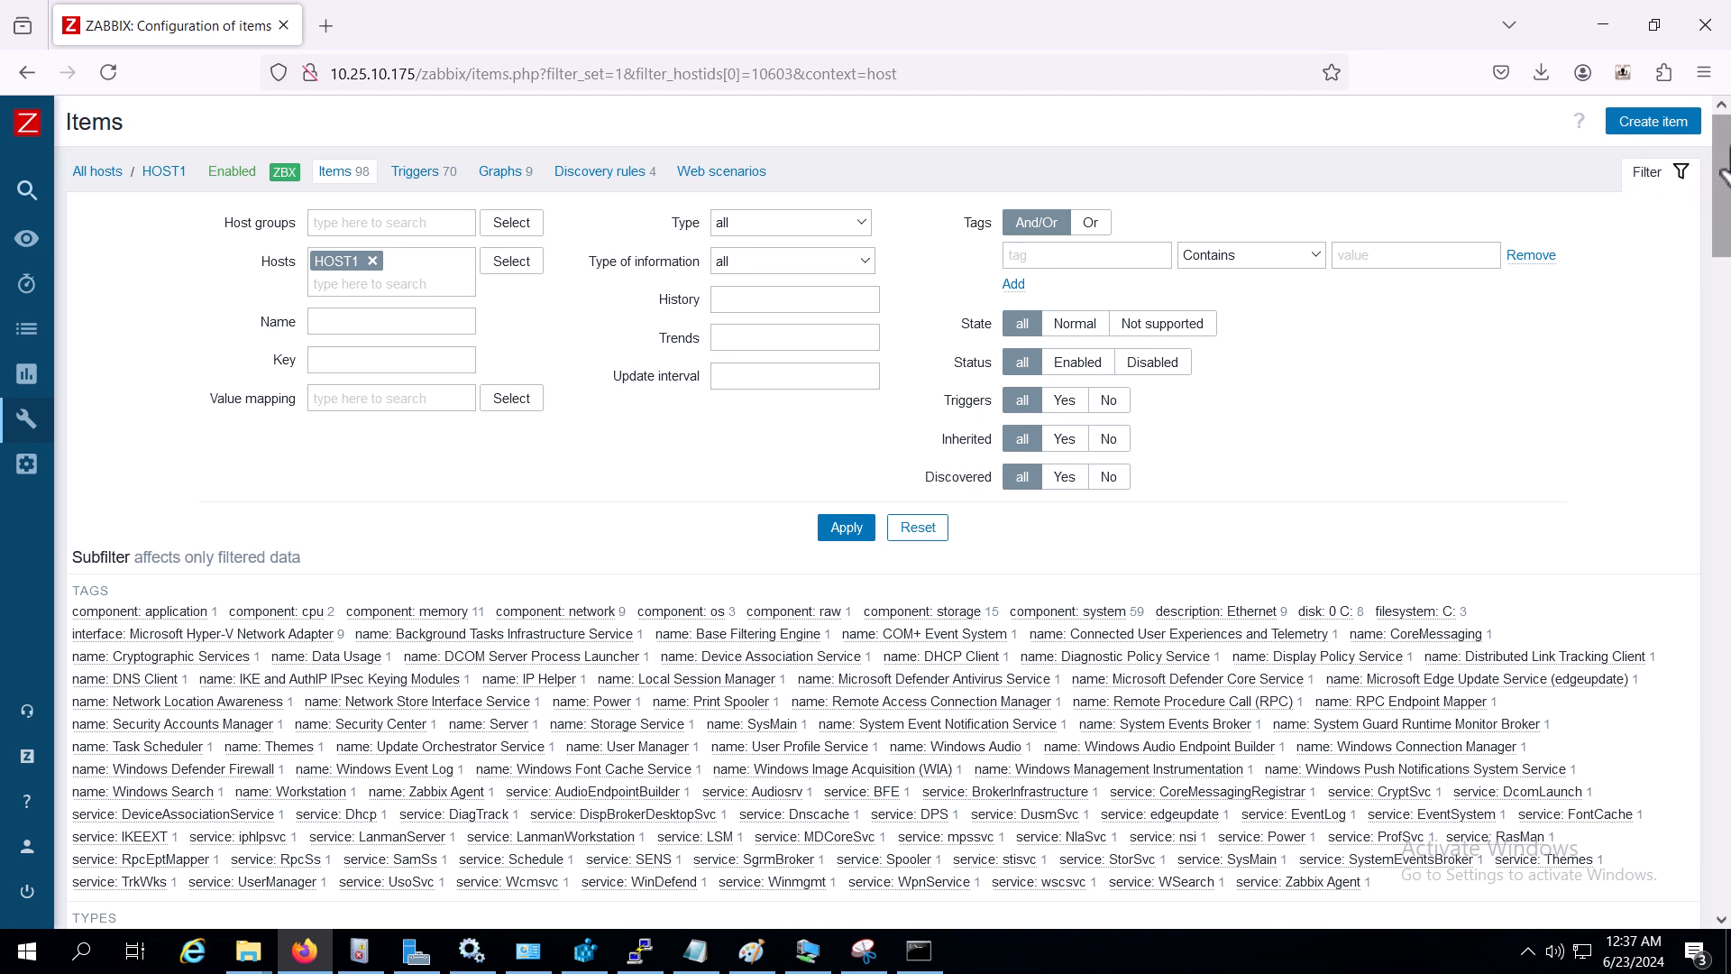
pyautogui.click(1664, 126)
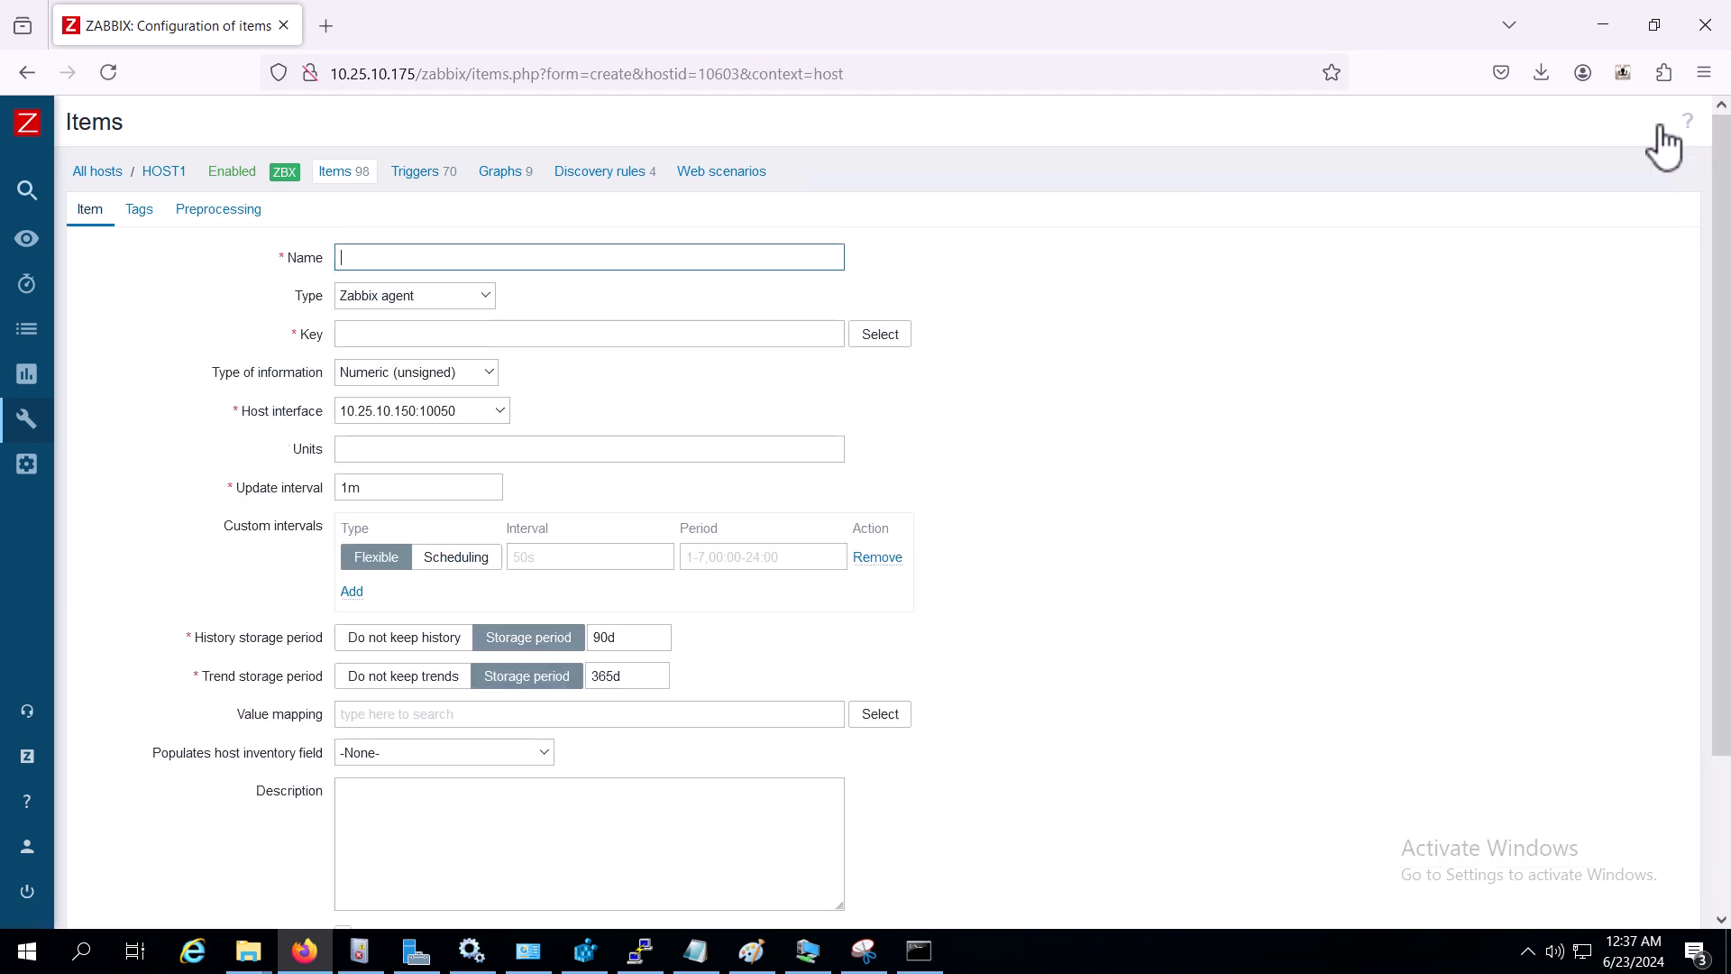
# - Name the new item "security log monitoring" and set its type to Zabbix agent (active)
pyautogui.click(383, 262)
pyautogui.click(293, 259)
pyautogui.click(377, 265)
pyautogui.write('Monitor')
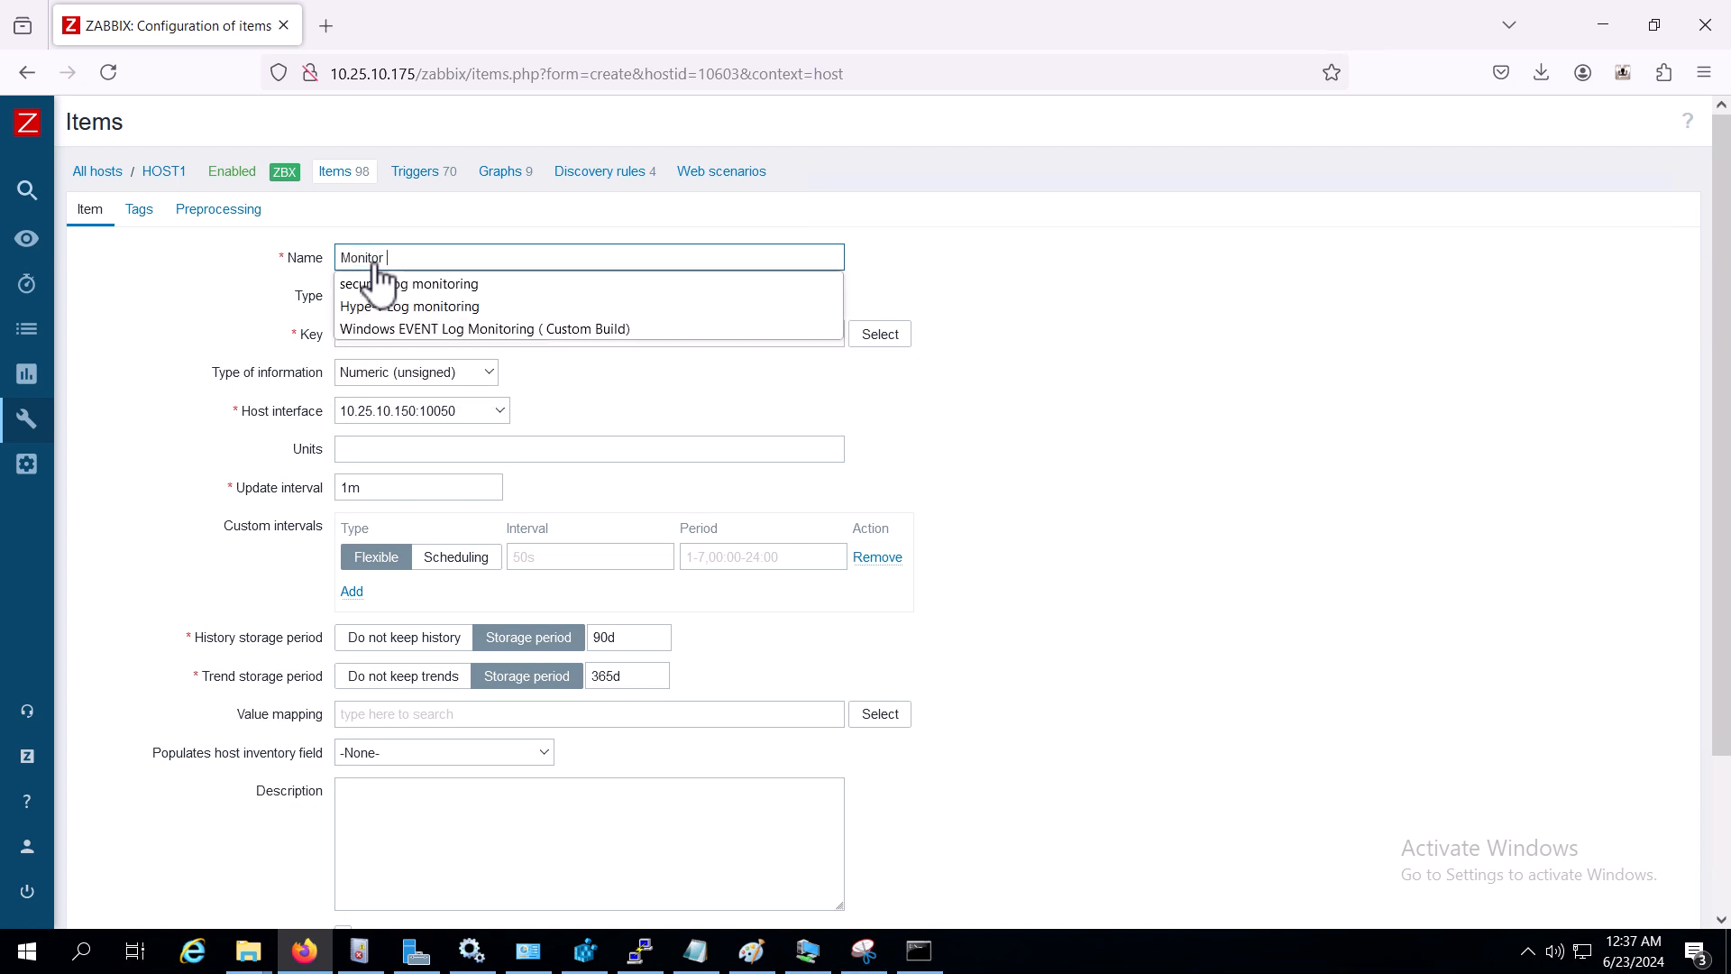
pyautogui.click(432, 286)
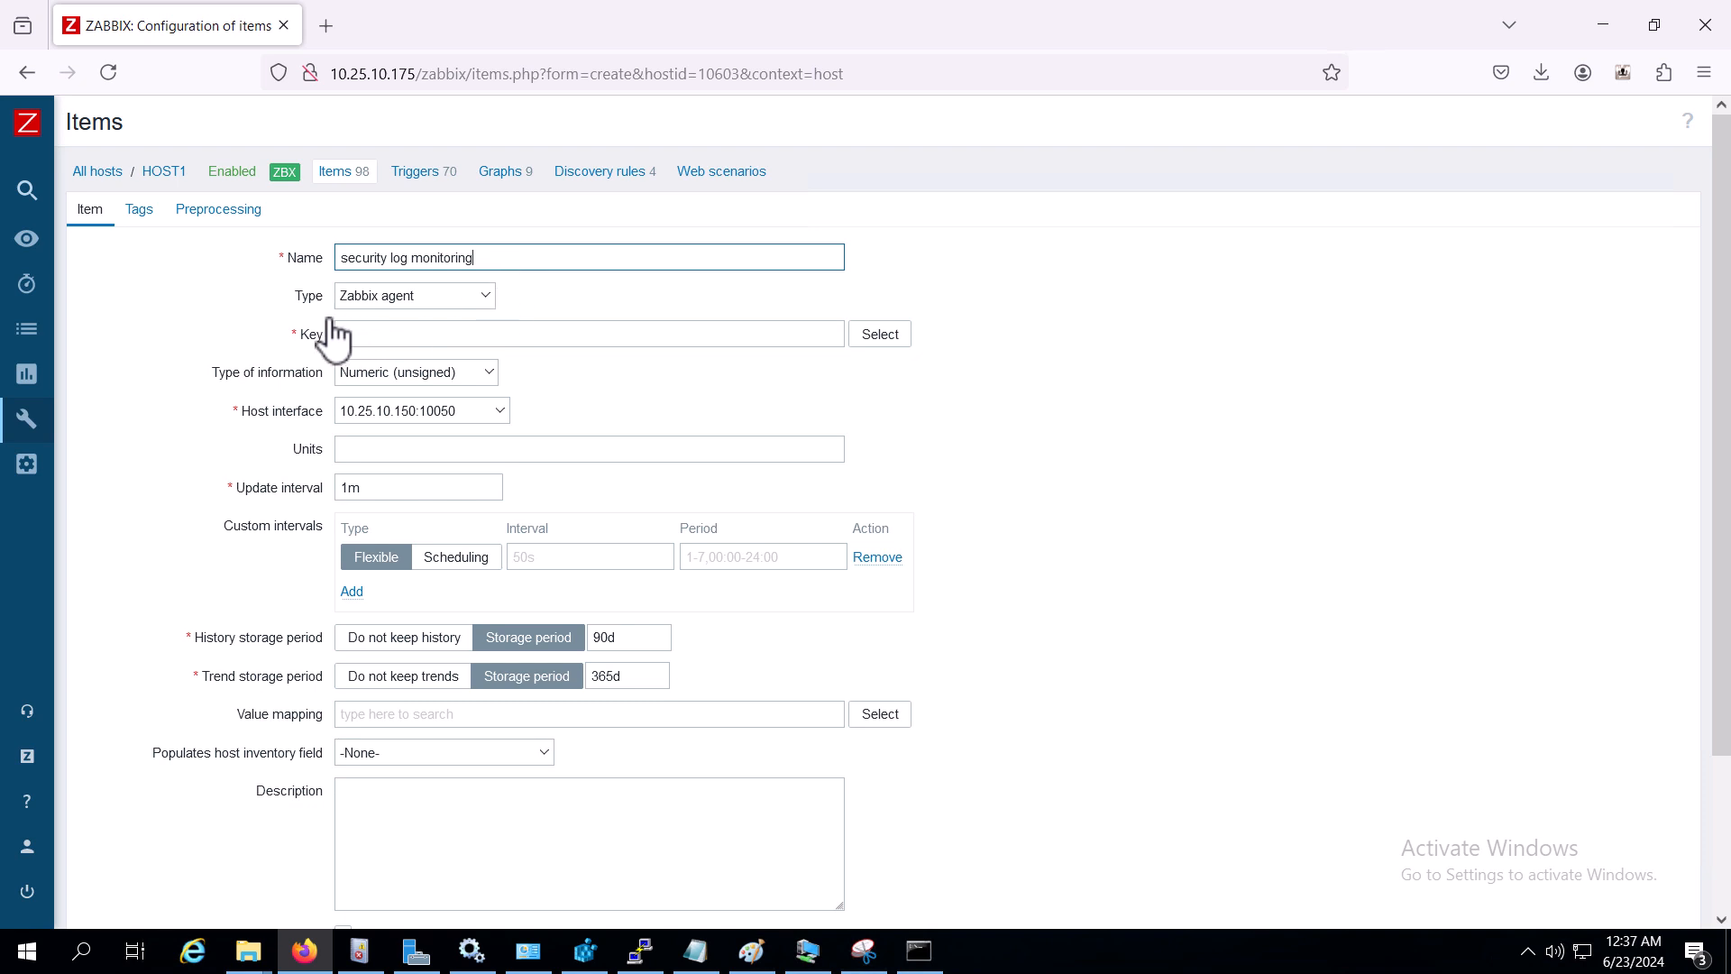
pyautogui.moveTo(295, 298); pyautogui.dragTo(317, 299)
pyautogui.click(396, 307)
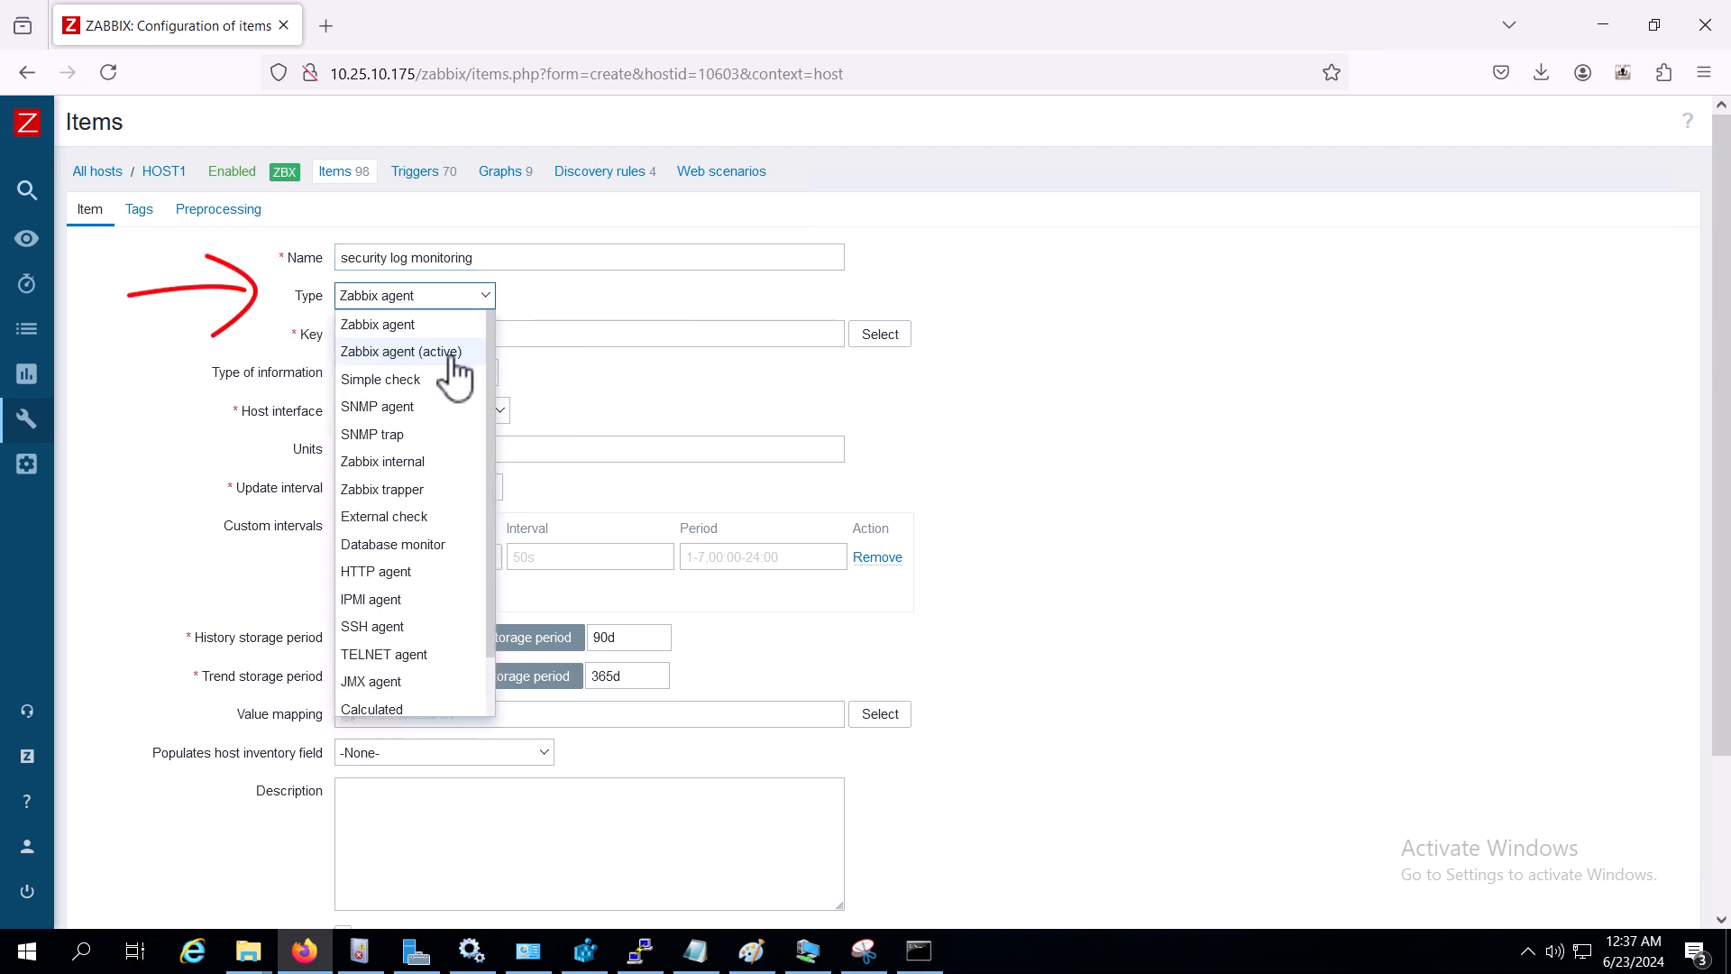
pyautogui.click(403, 354)
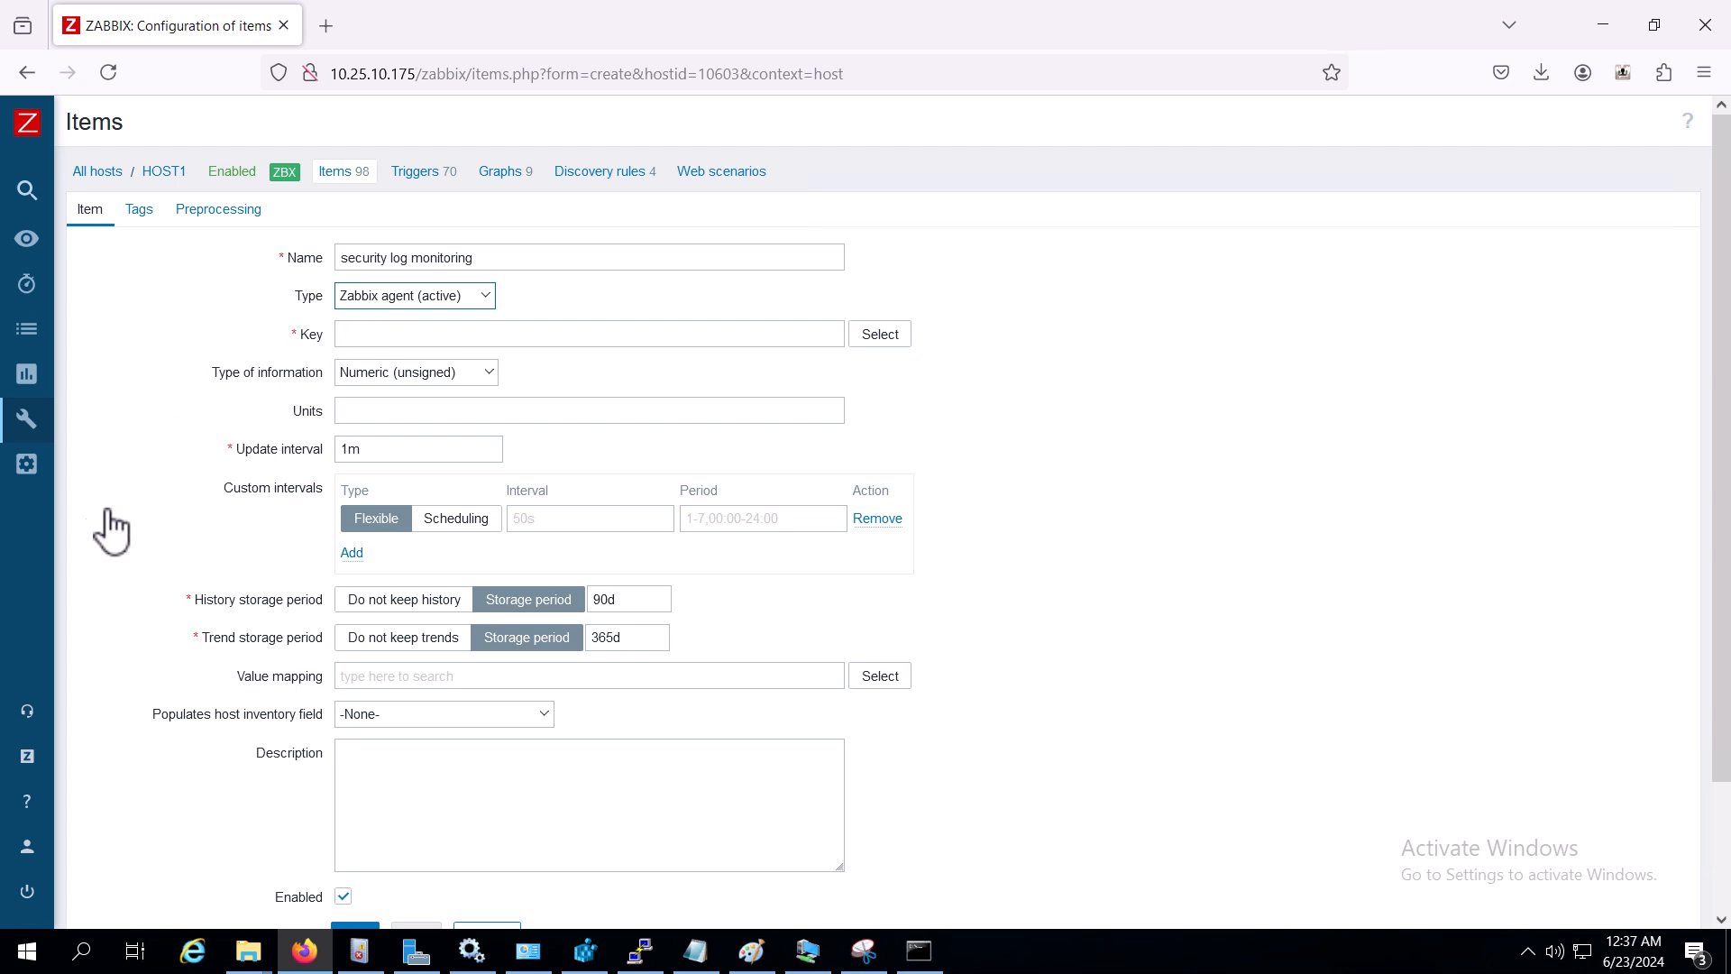
# - Choose the standard eventlog[name,<regexp>,<severity>,<source>,<eventid>,<maxlines>,<mode>] key of Zabbix agent (active) for the item
pyautogui.doubleClick(309, 334)
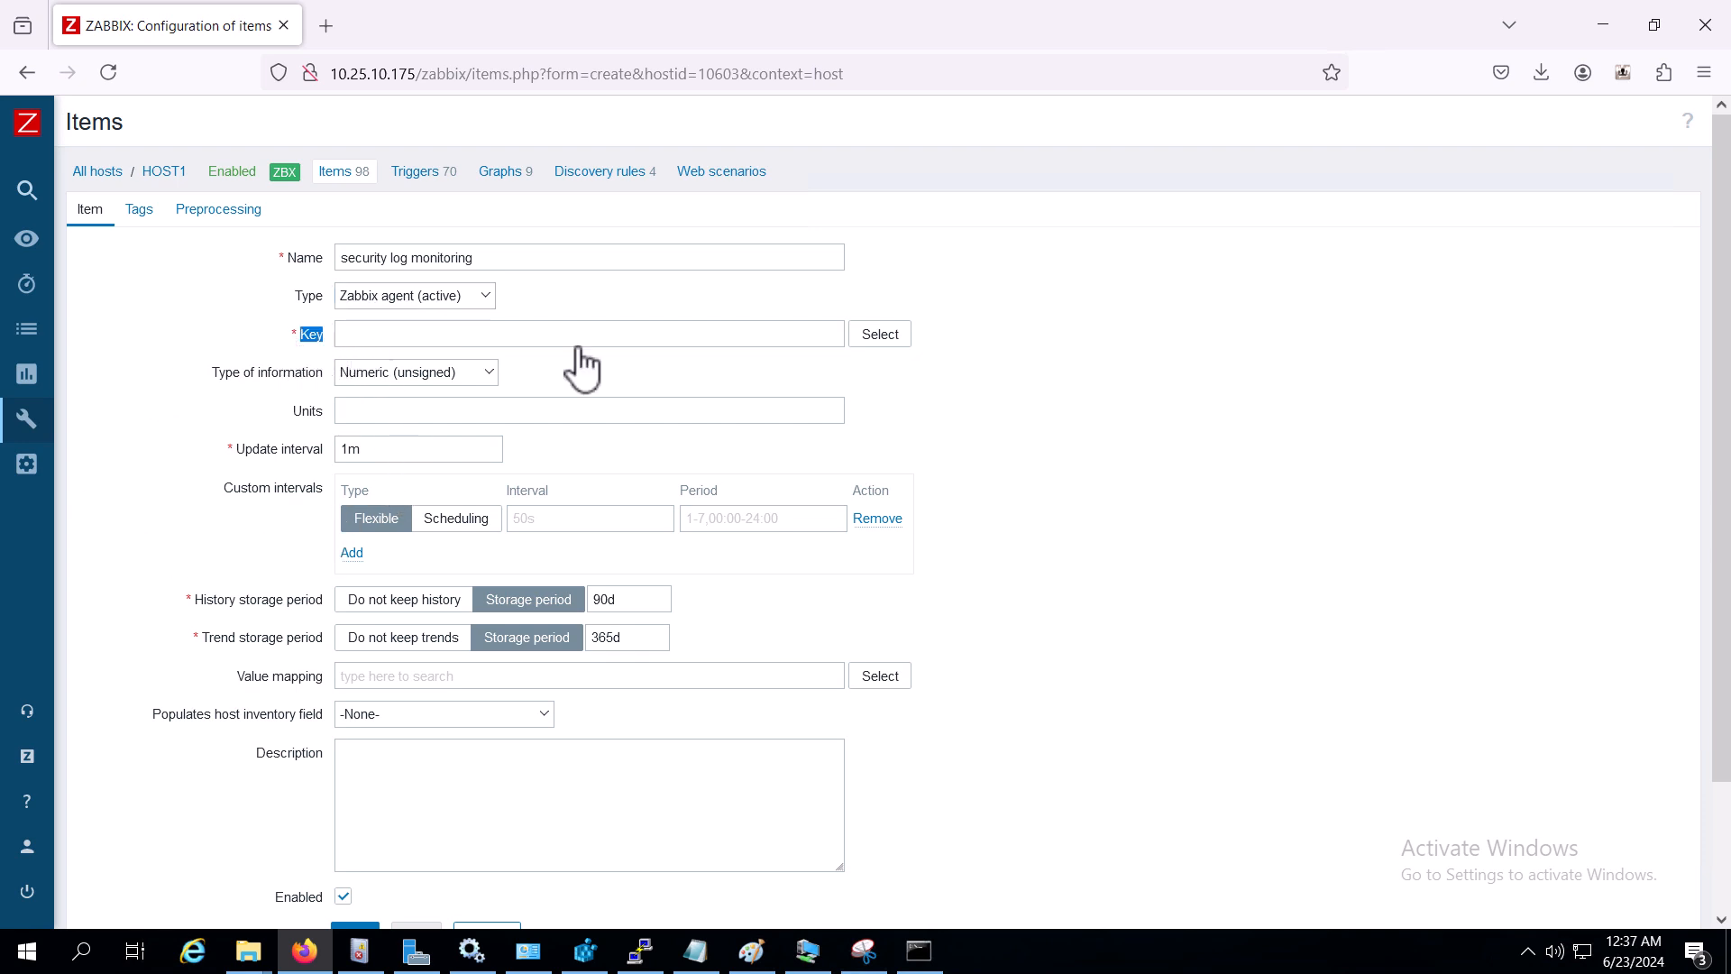
pyautogui.click(880, 336)
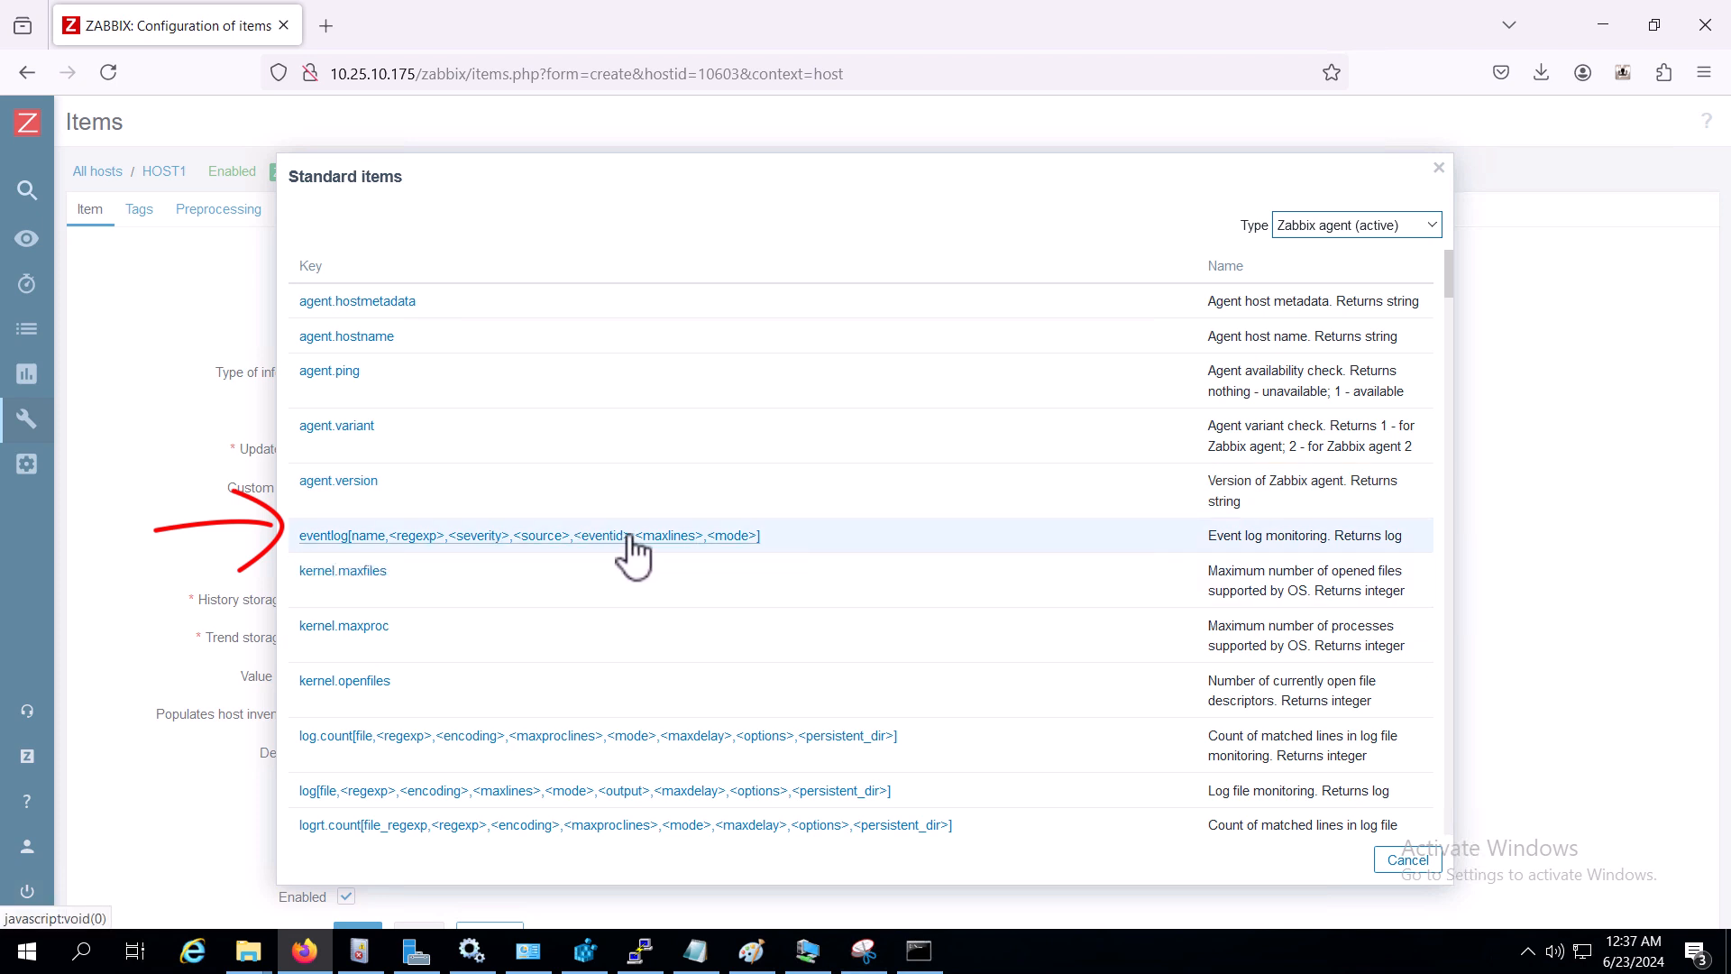
pyautogui.click(1316, 227)
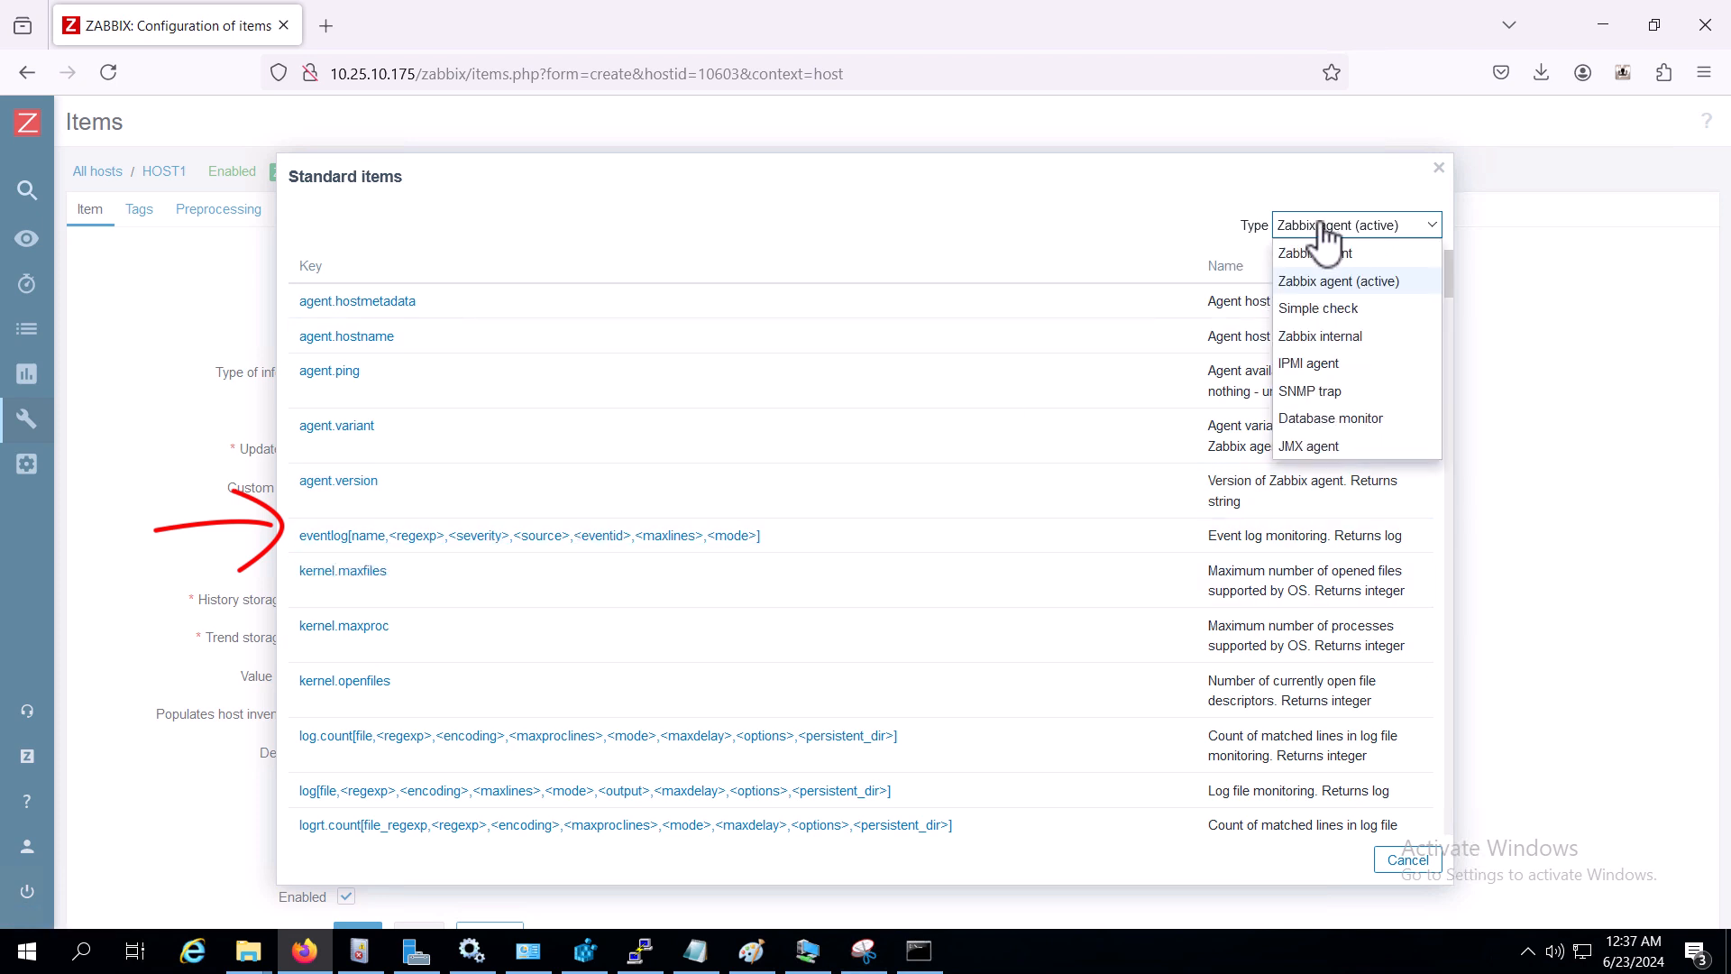
pyautogui.click(1339, 284)
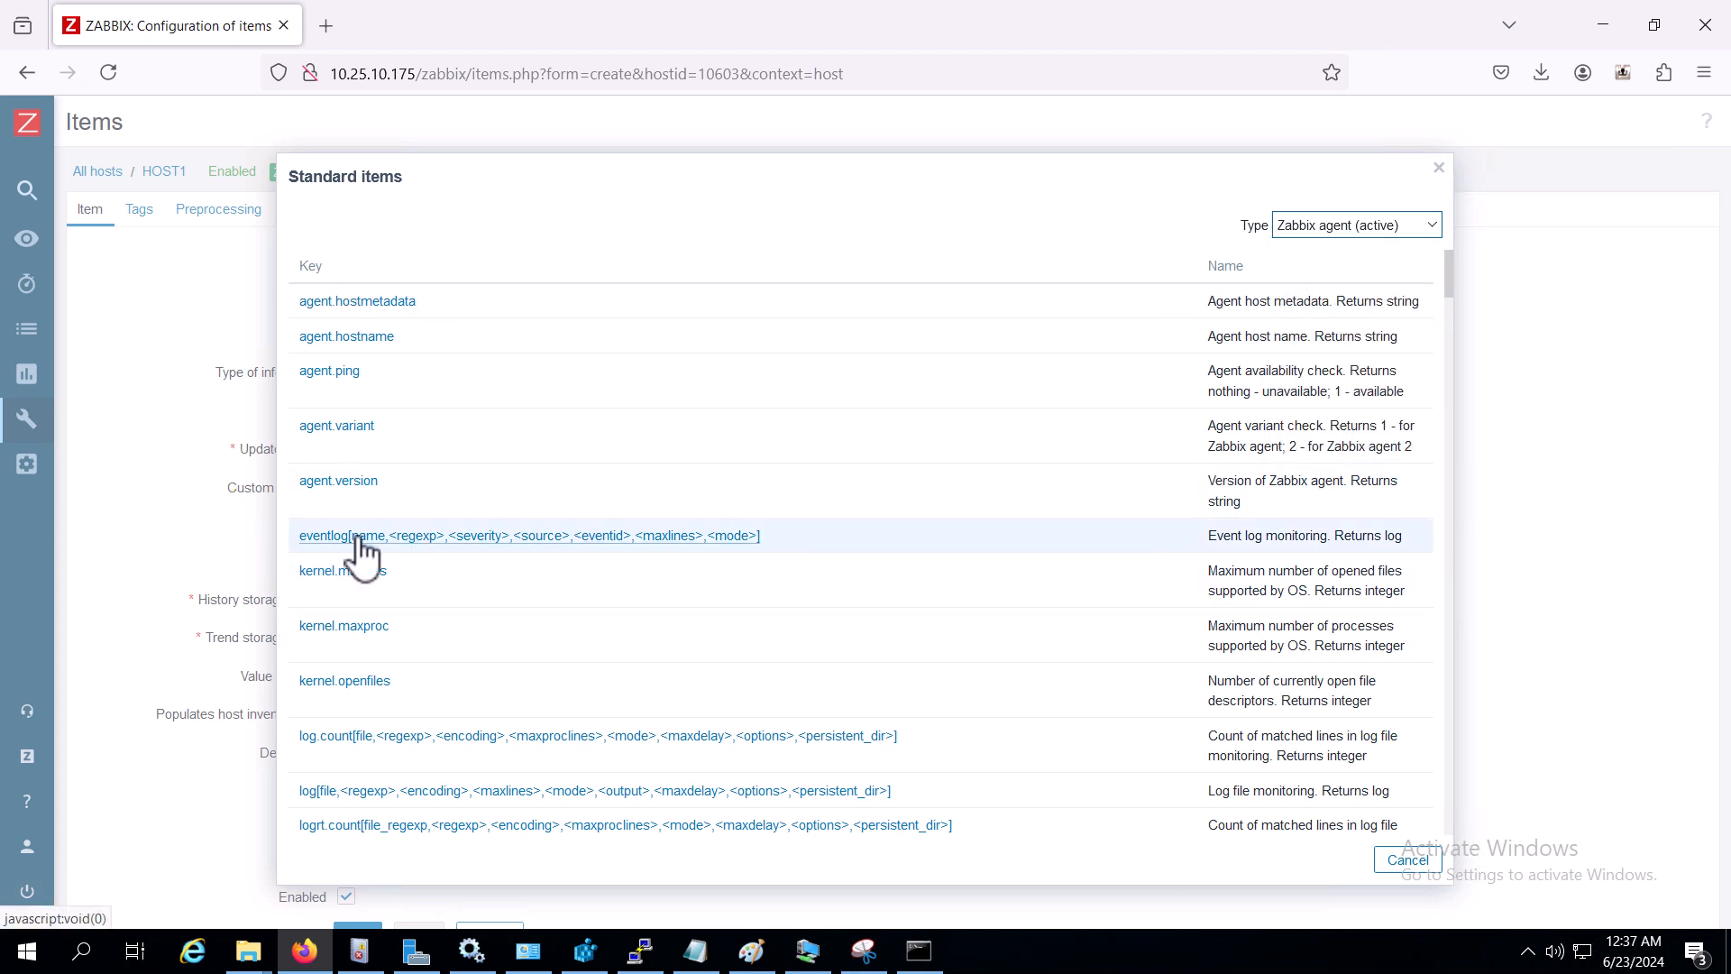
pyautogui.click(484, 537)
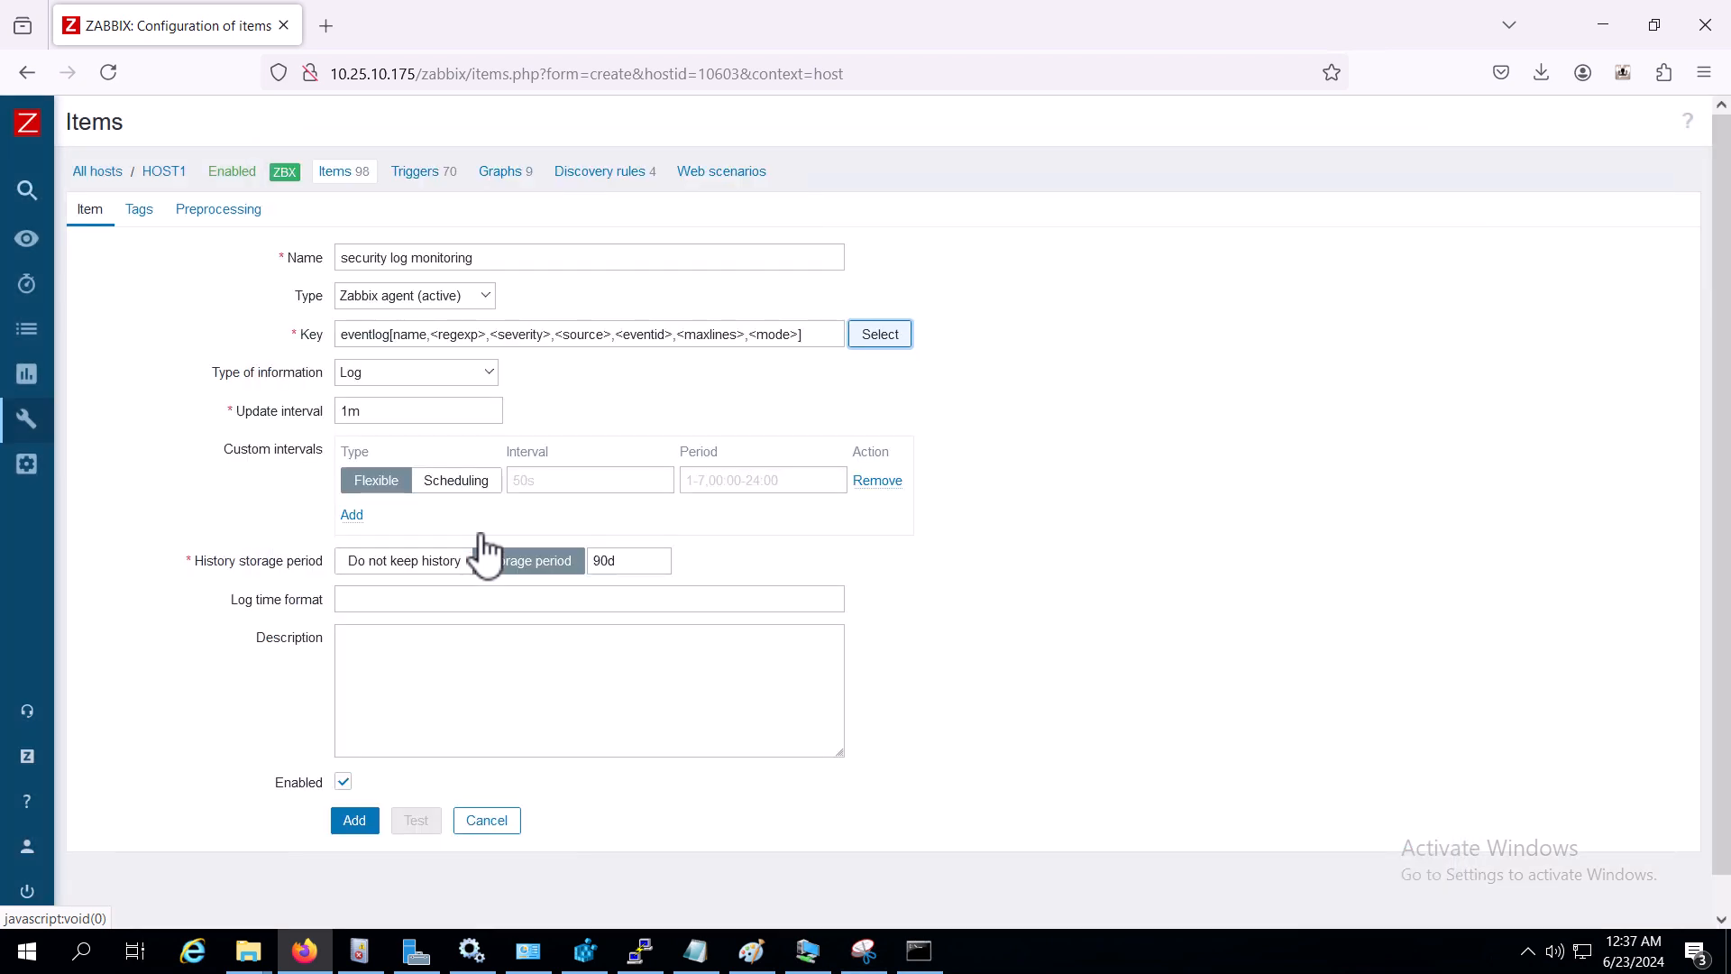
# - Review the parameters of the item's eventlog key and check the log names in Event Viewer on the TEST VM
pyautogui.moveTo(801, 335); pyautogui.dragTo(341, 348)
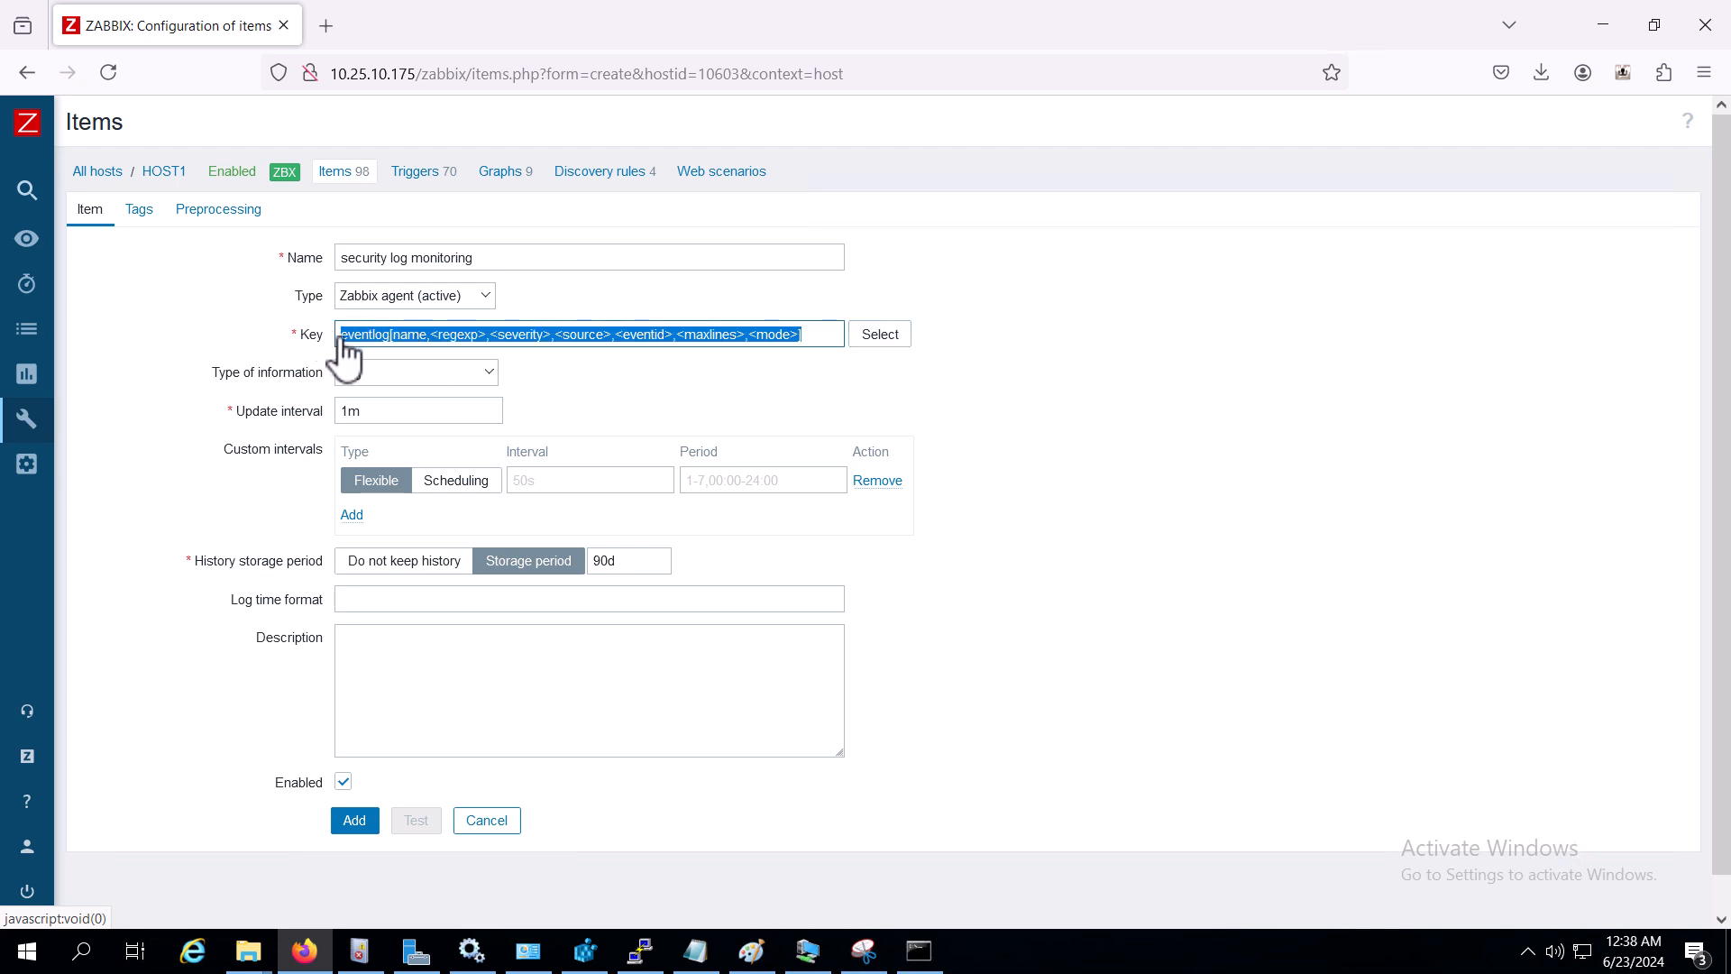
pyautogui.click(346, 349)
pyautogui.tripleClick(346, 343)
pyautogui.click(496, 335)
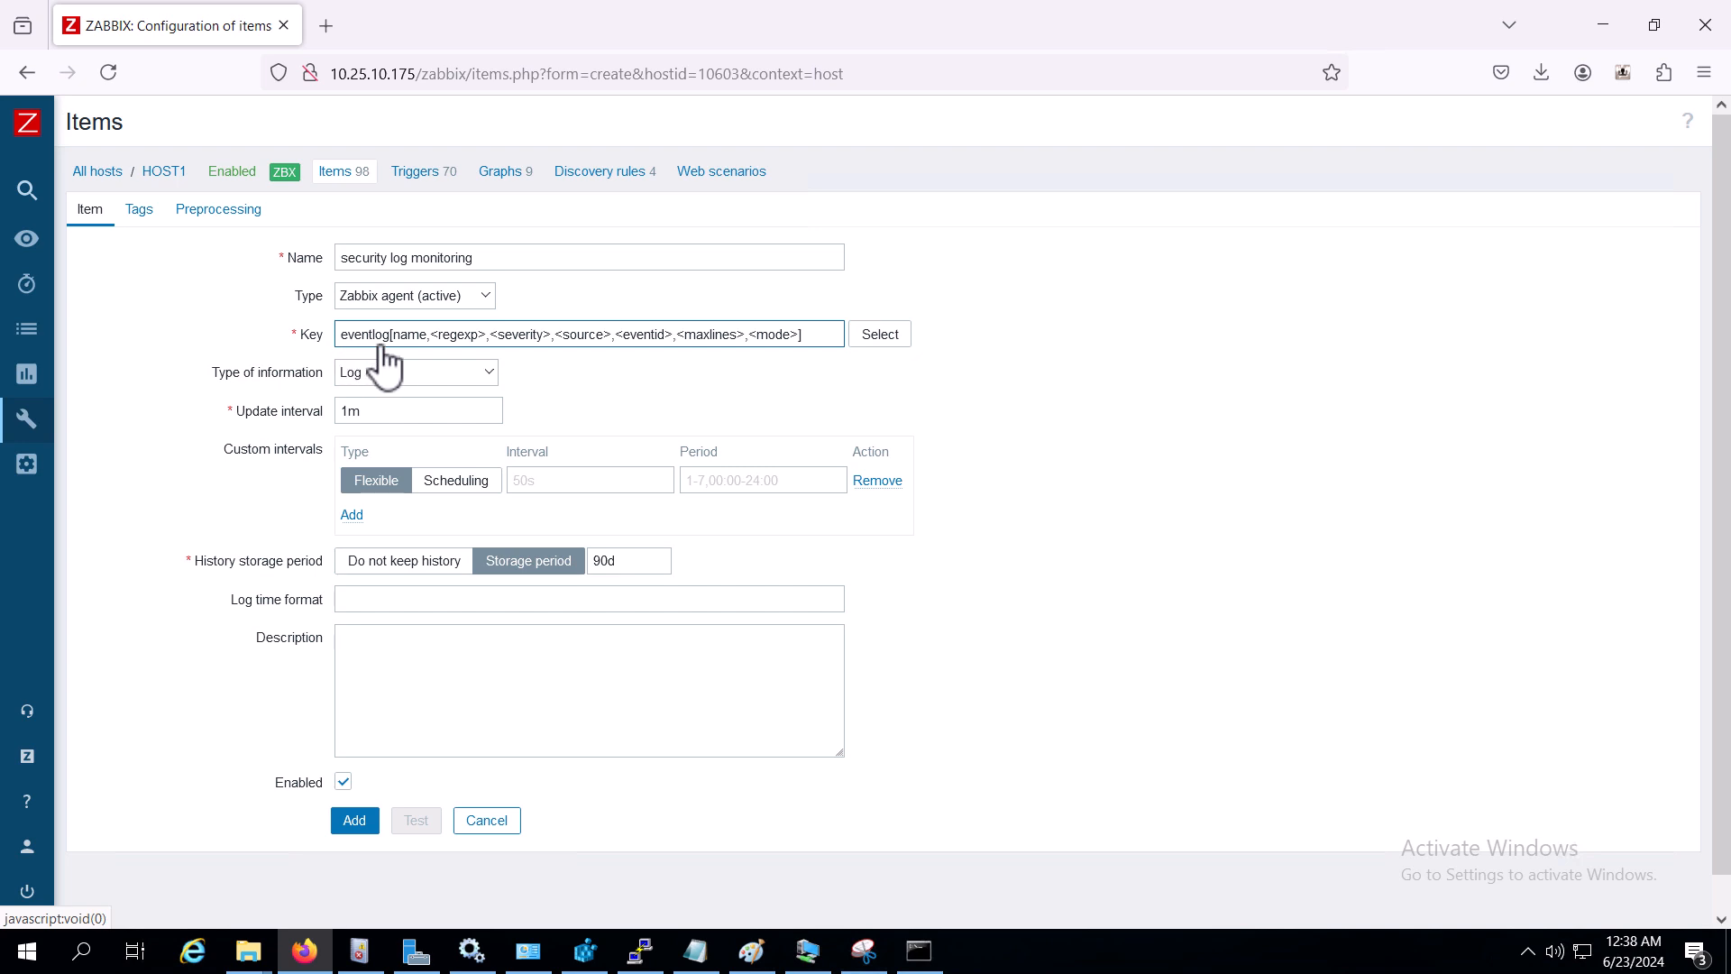
pyautogui.moveTo(388, 335); pyautogui.dragTo(340, 339)
pyautogui.click(428, 336)
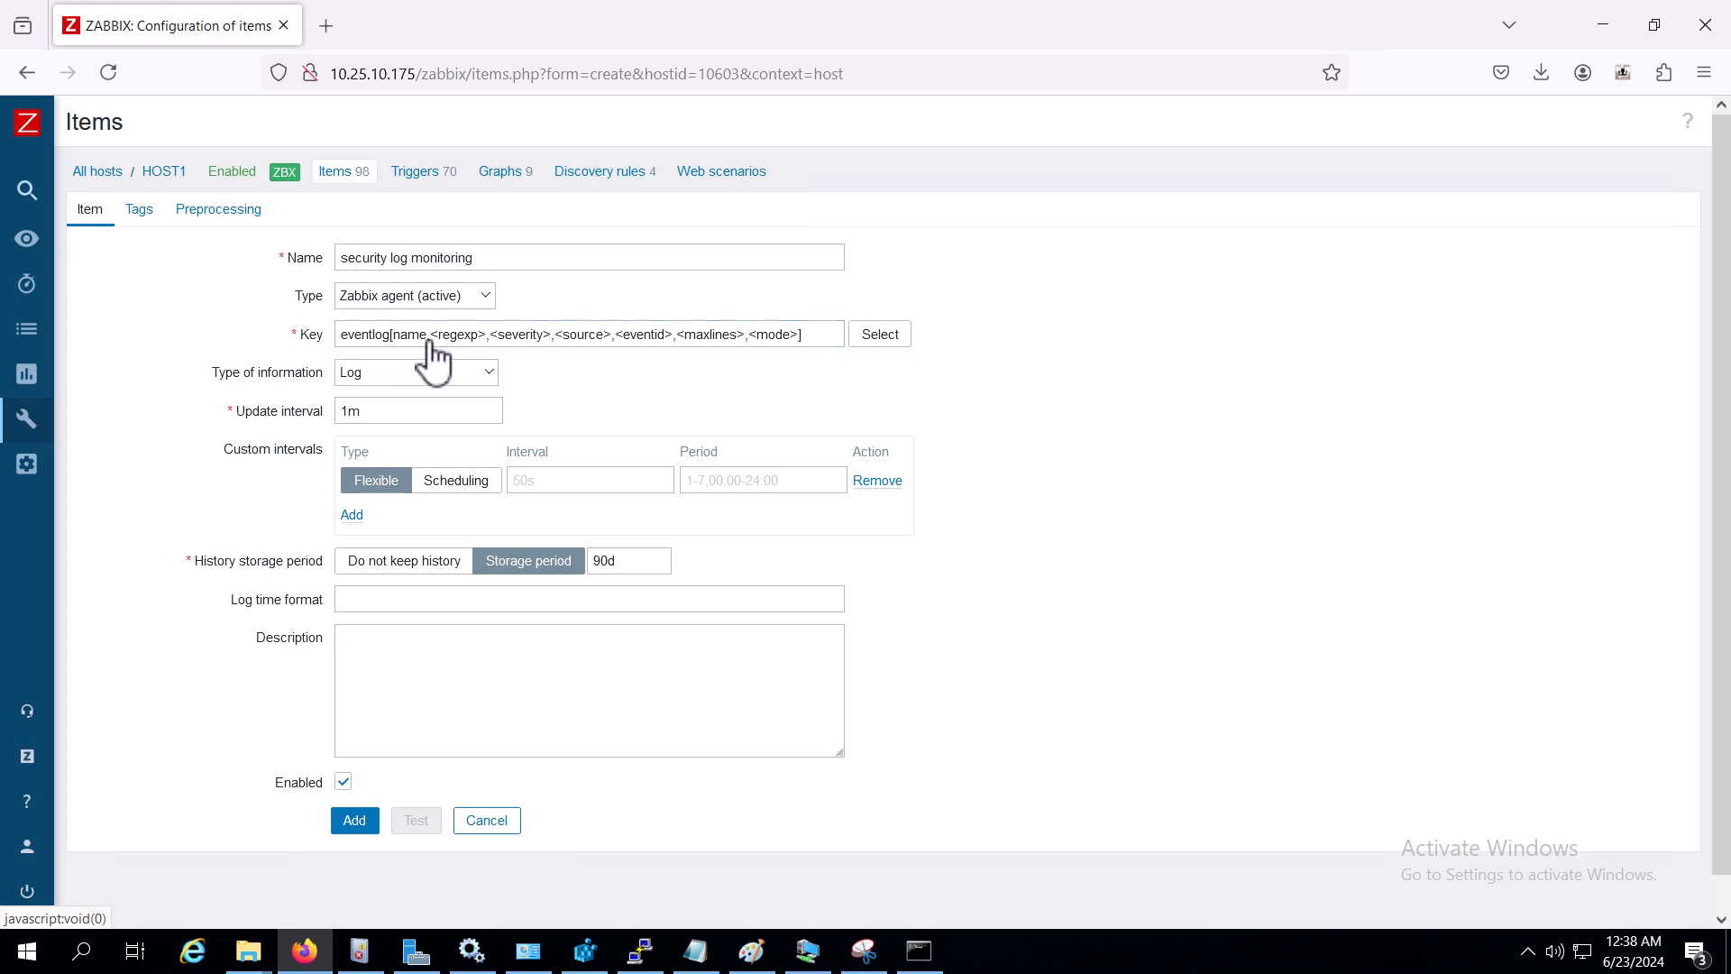
pyautogui.click(829, 954)
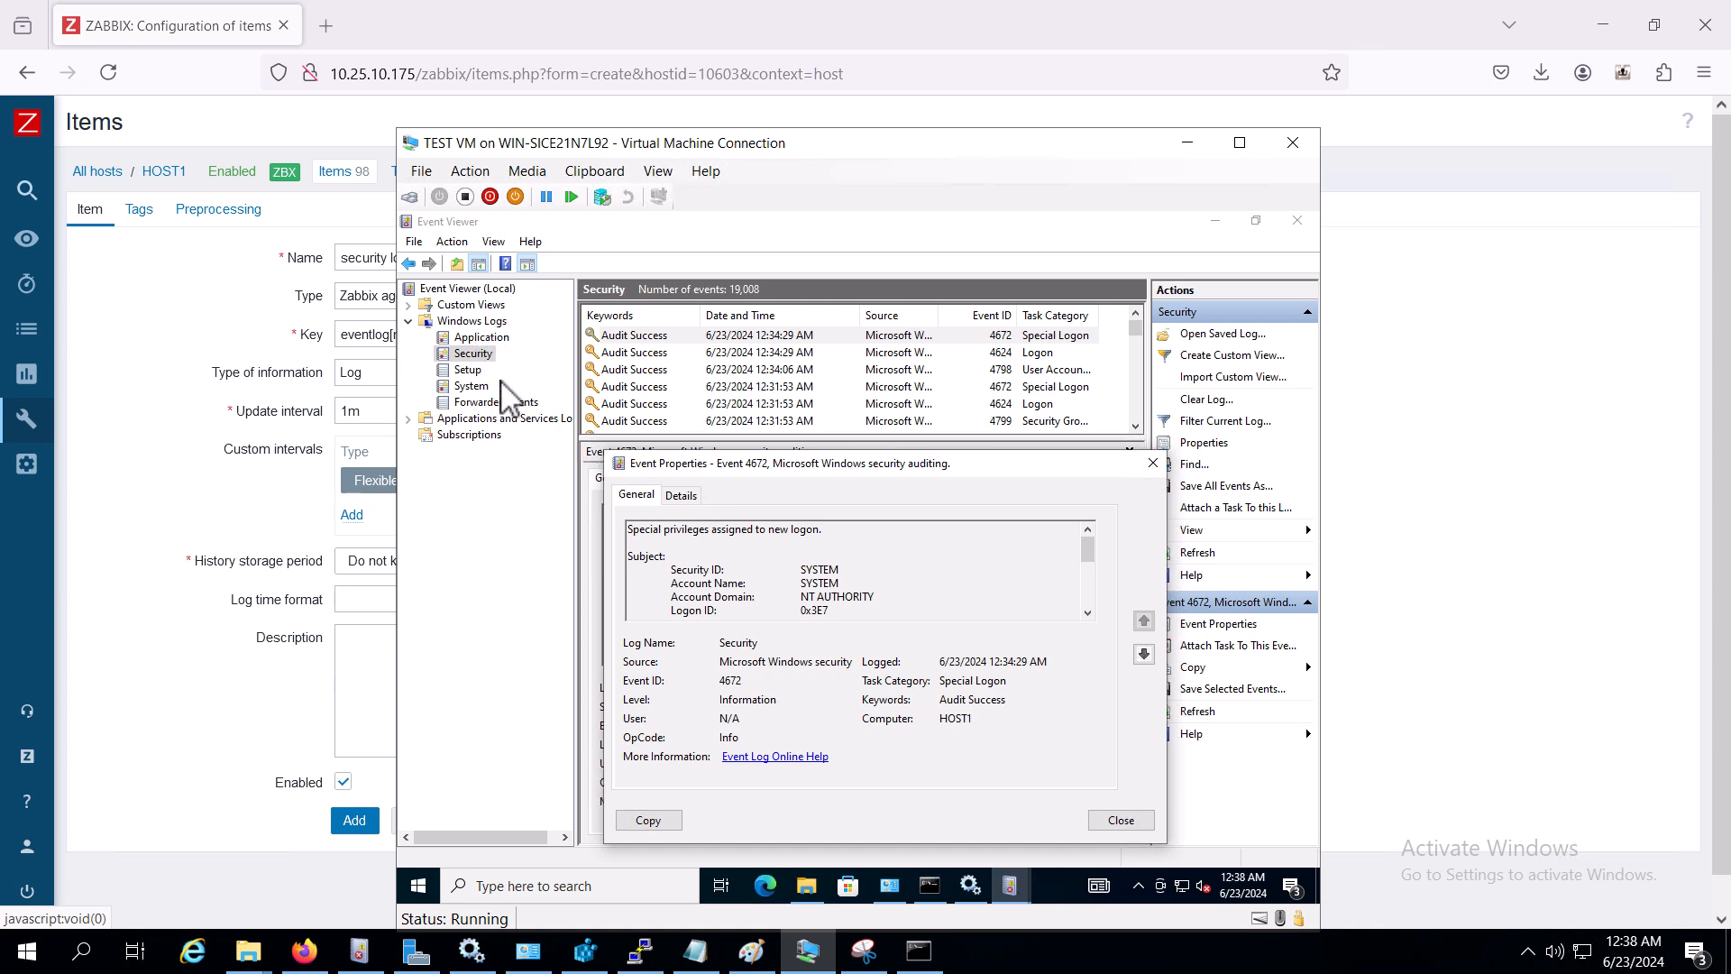
# - Return to the Zabbix item form, set the key's name parameter to Security and delete its <regexp> placeholder
pyautogui.click(379, 341)
pyautogui.click(428, 337)
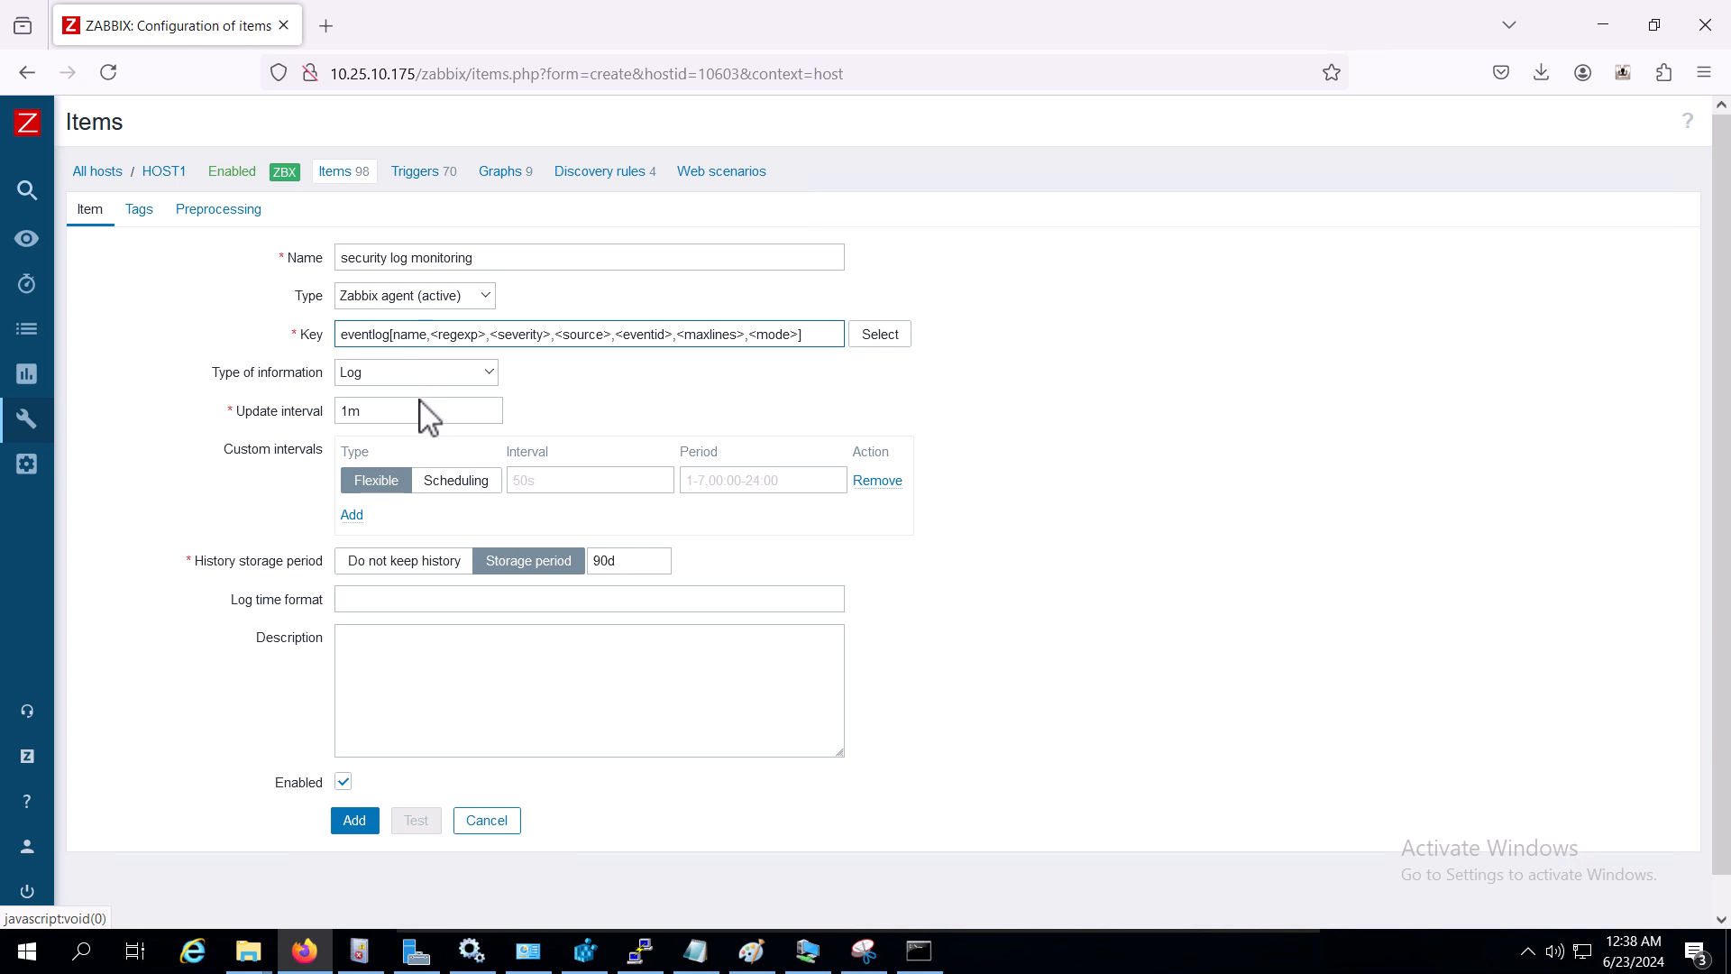
pyautogui.press('BackSpace')
pyautogui.press('BackSpace')
pyautogui.press('BackSpace')
pyautogui.press('BackSpace')
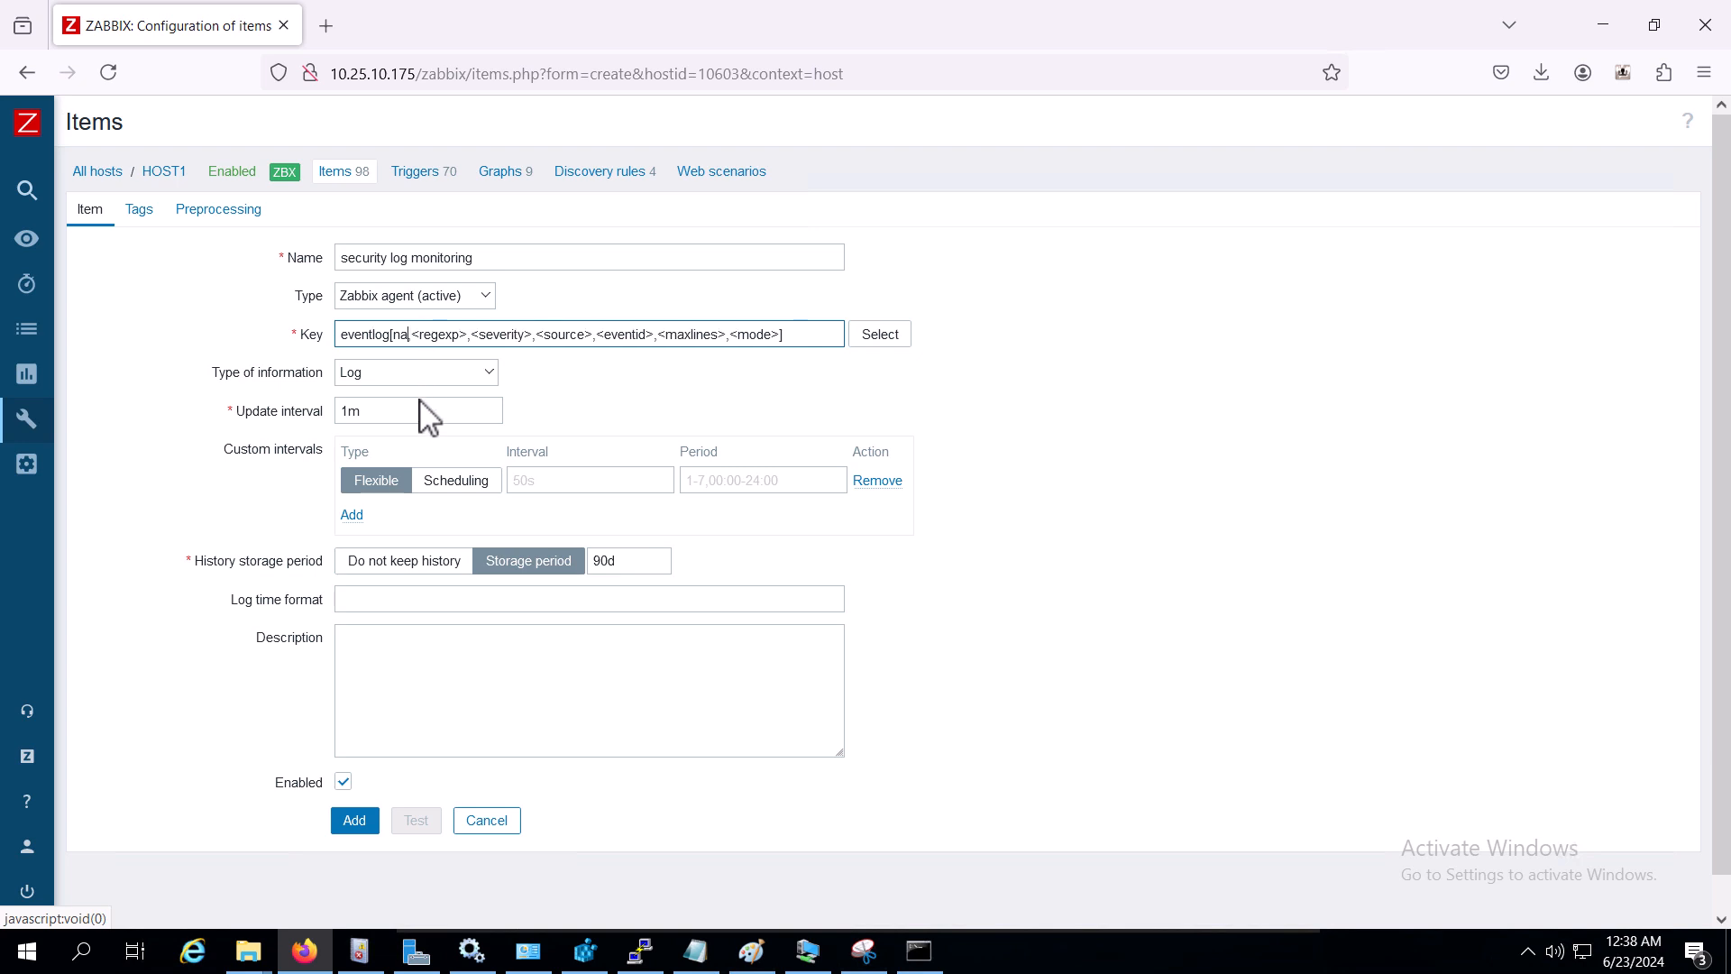
pyautogui.write('s')
pyautogui.press('BackSpace')
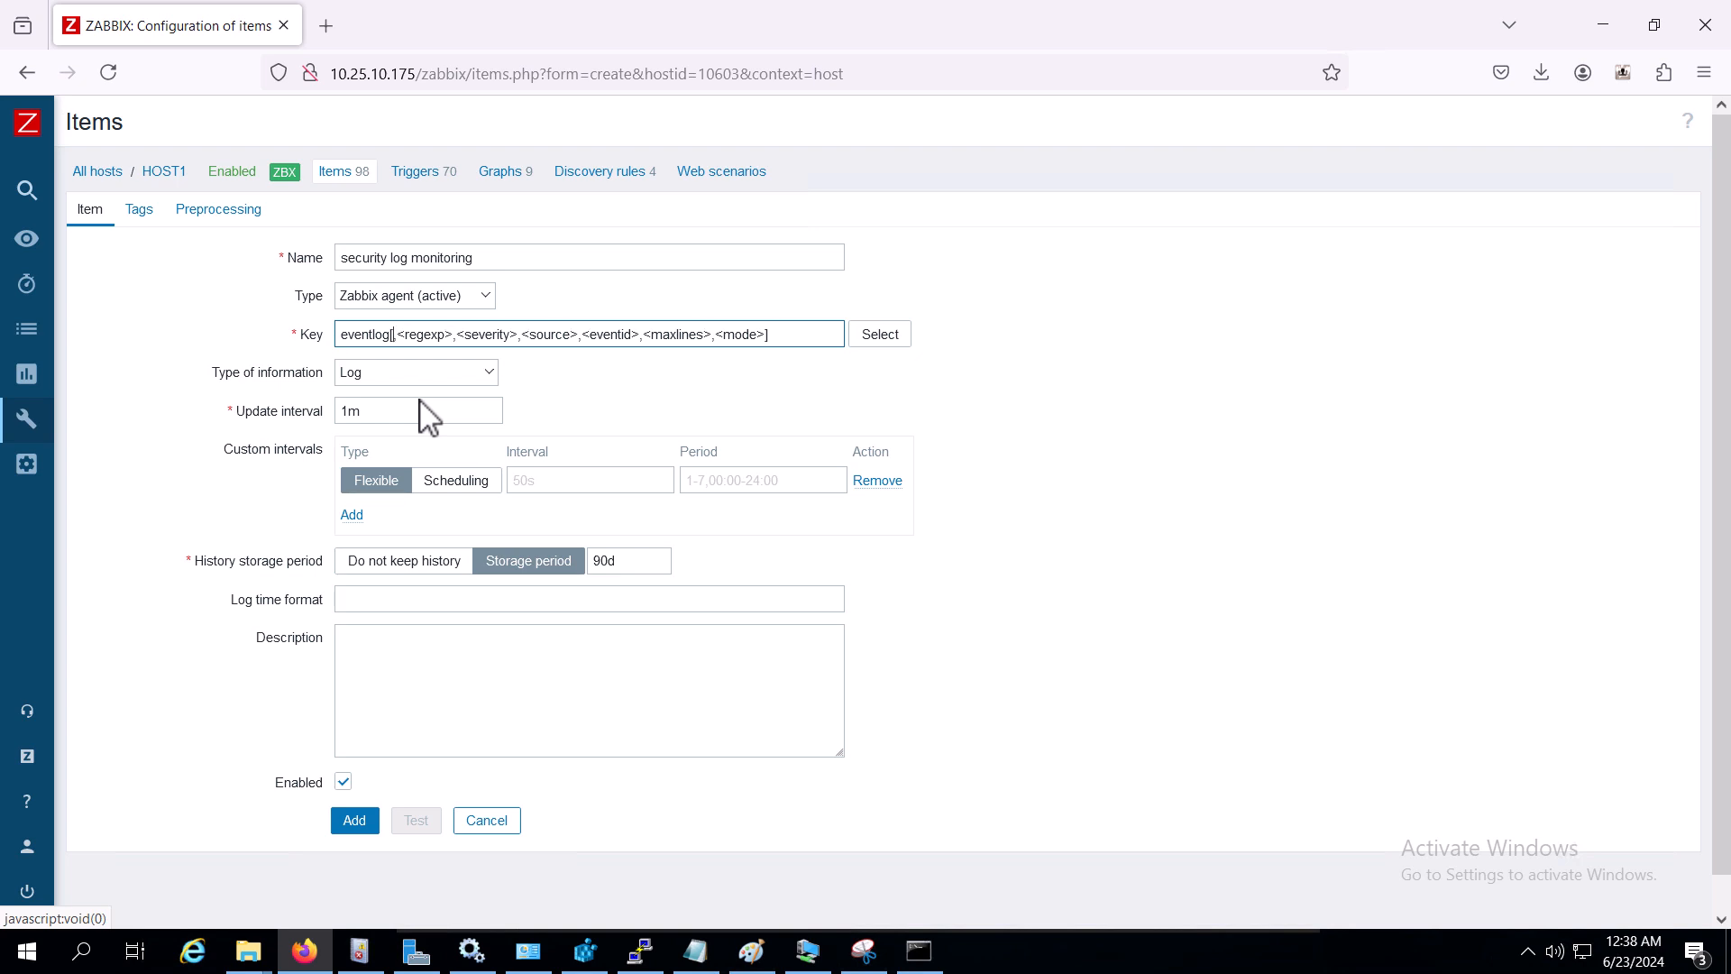
pyautogui.write('Securi')
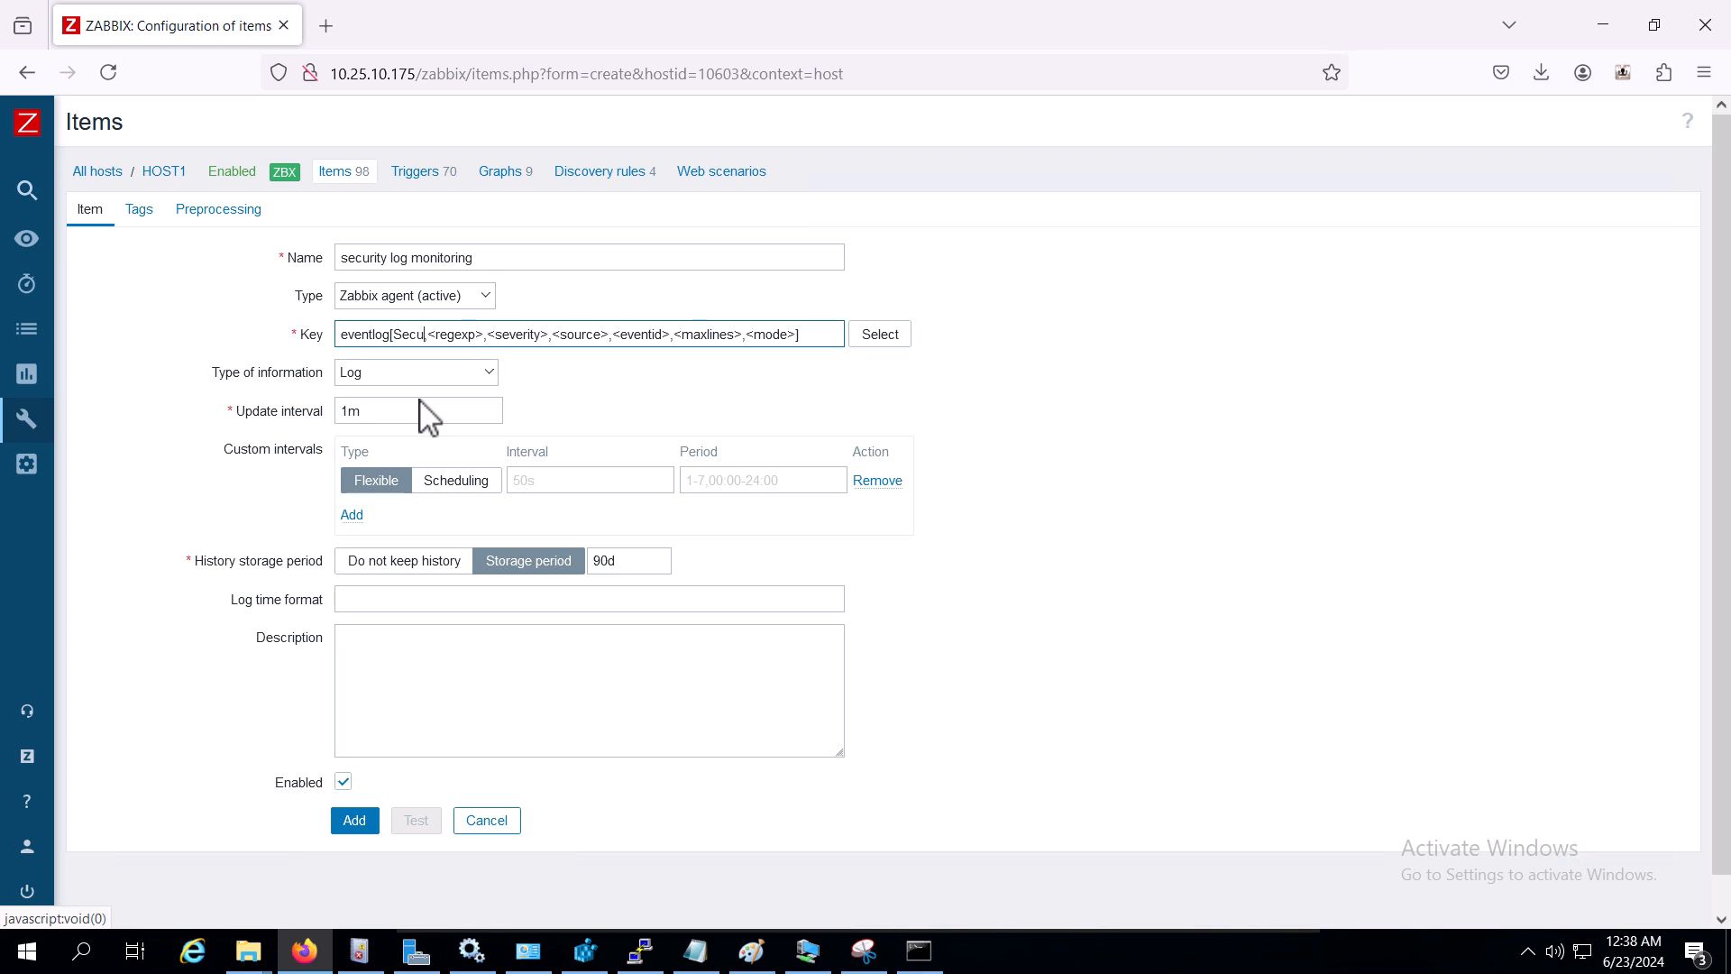
pyautogui.write('ty')
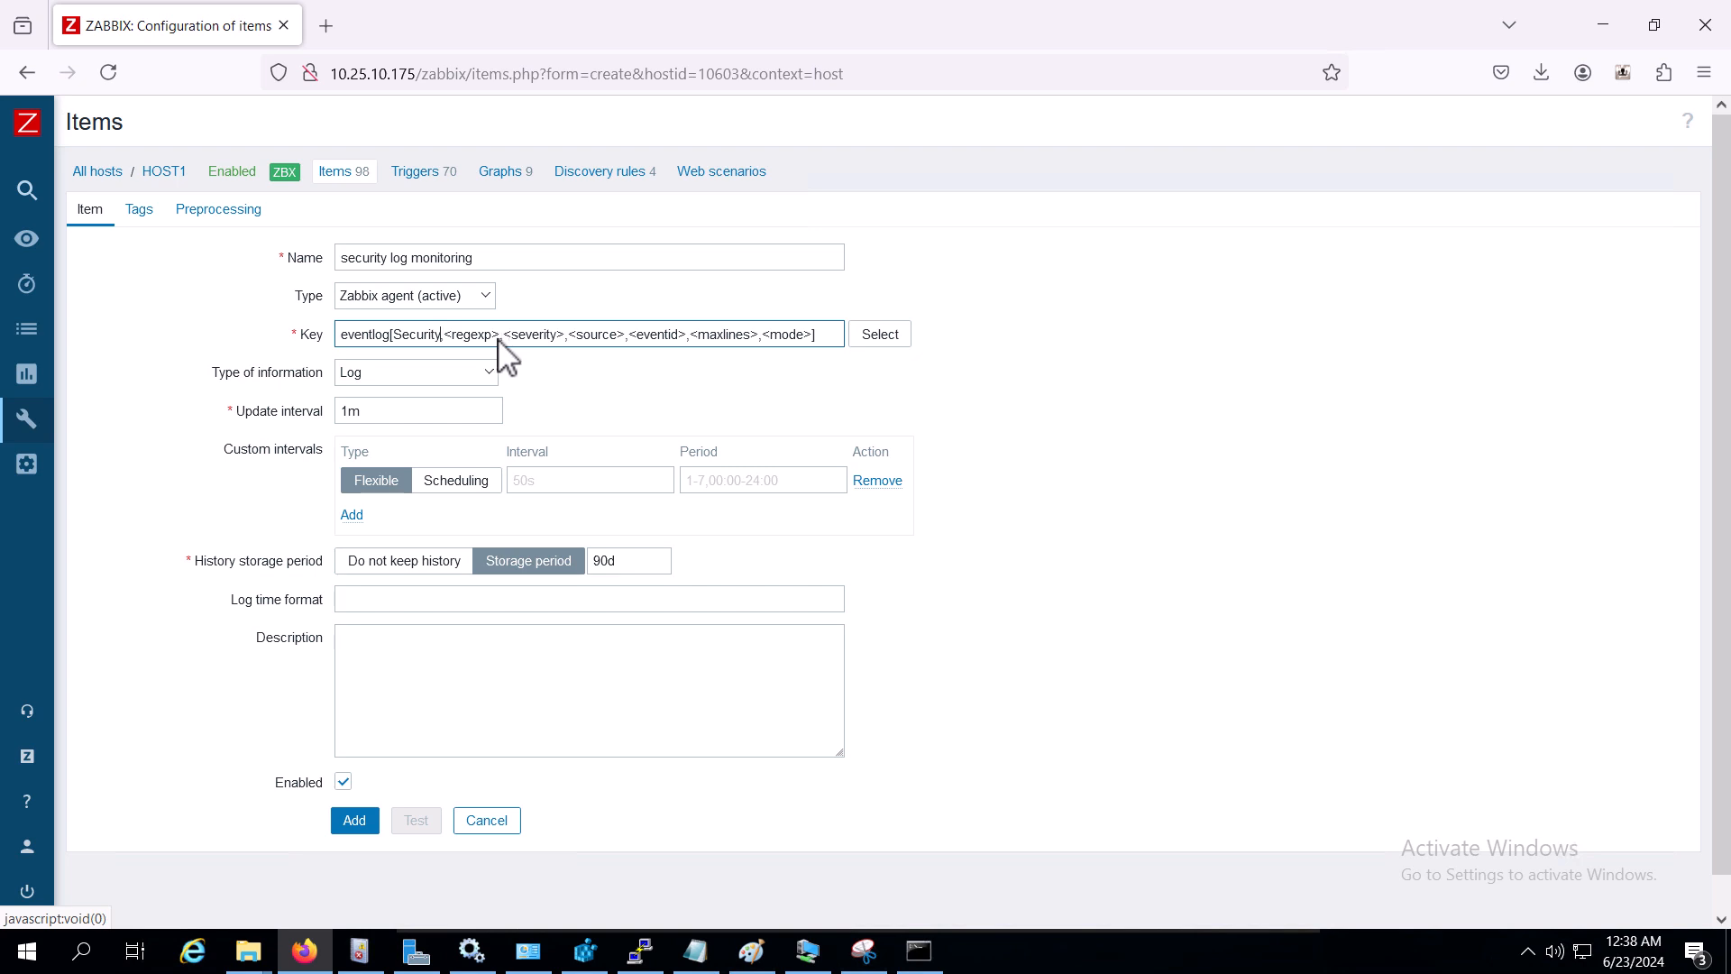
pyautogui.moveTo(495, 341); pyautogui.dragTo(442, 334)
pyautogui.press('BackSpace')
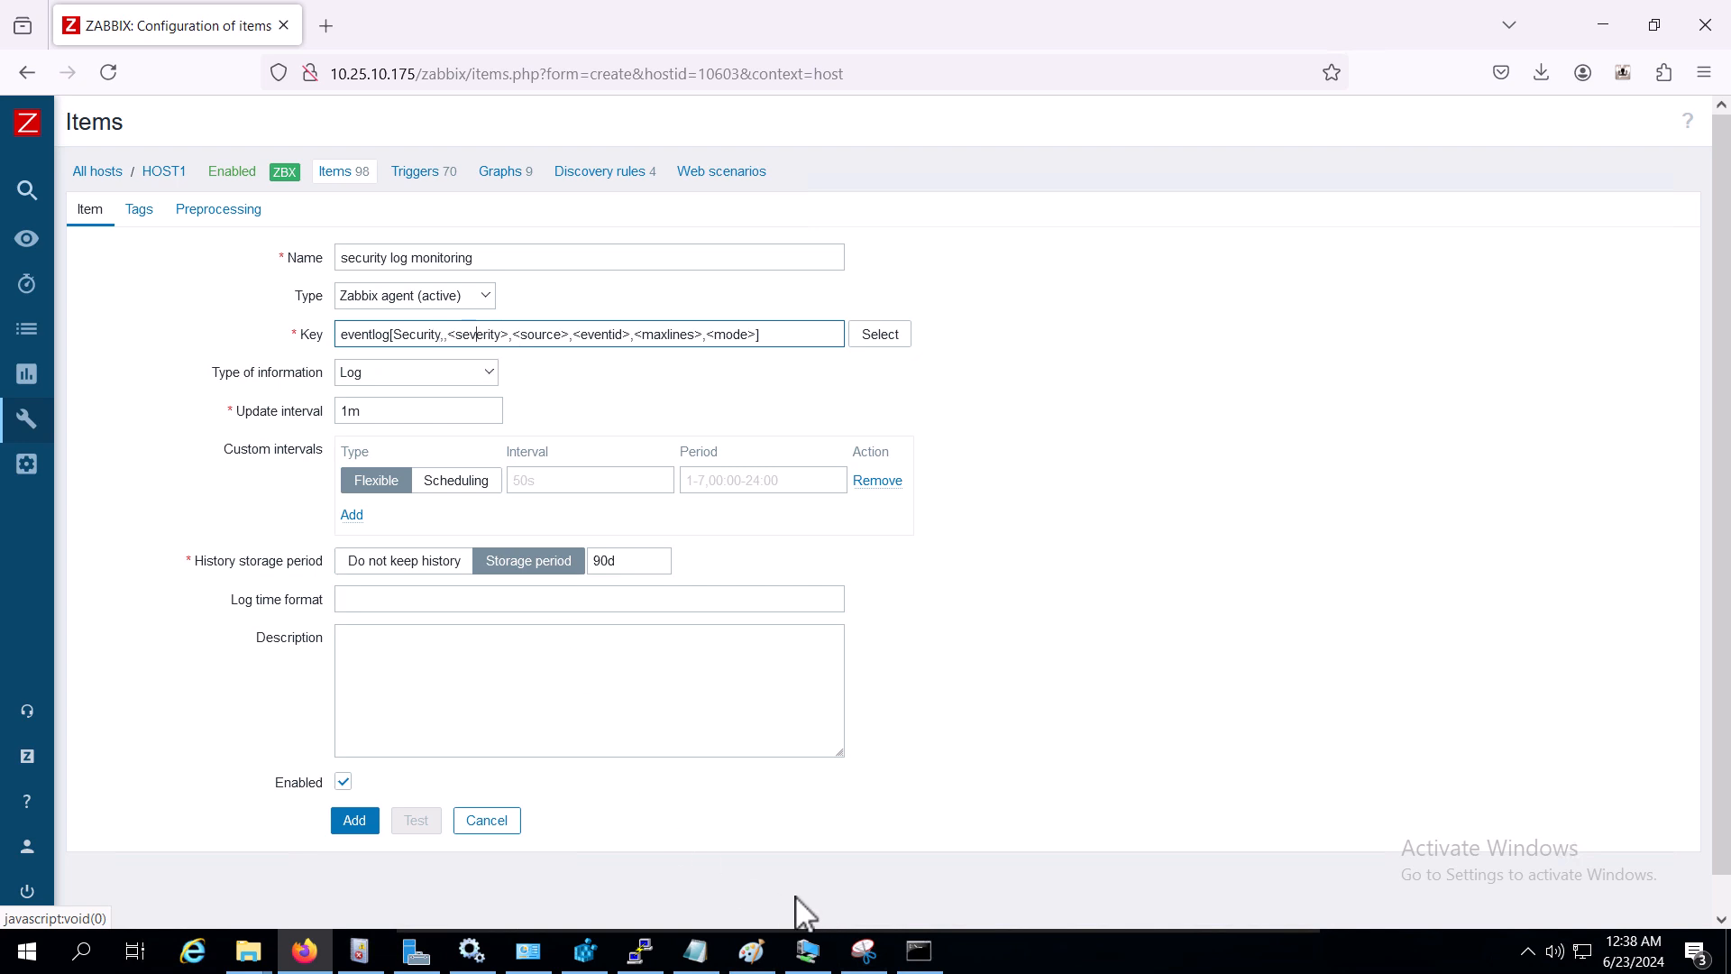
# - Switch to Event Viewer on the TEST VM and compare the event levels in the Application log with the Security log's keywords
pyautogui.click(822, 951)
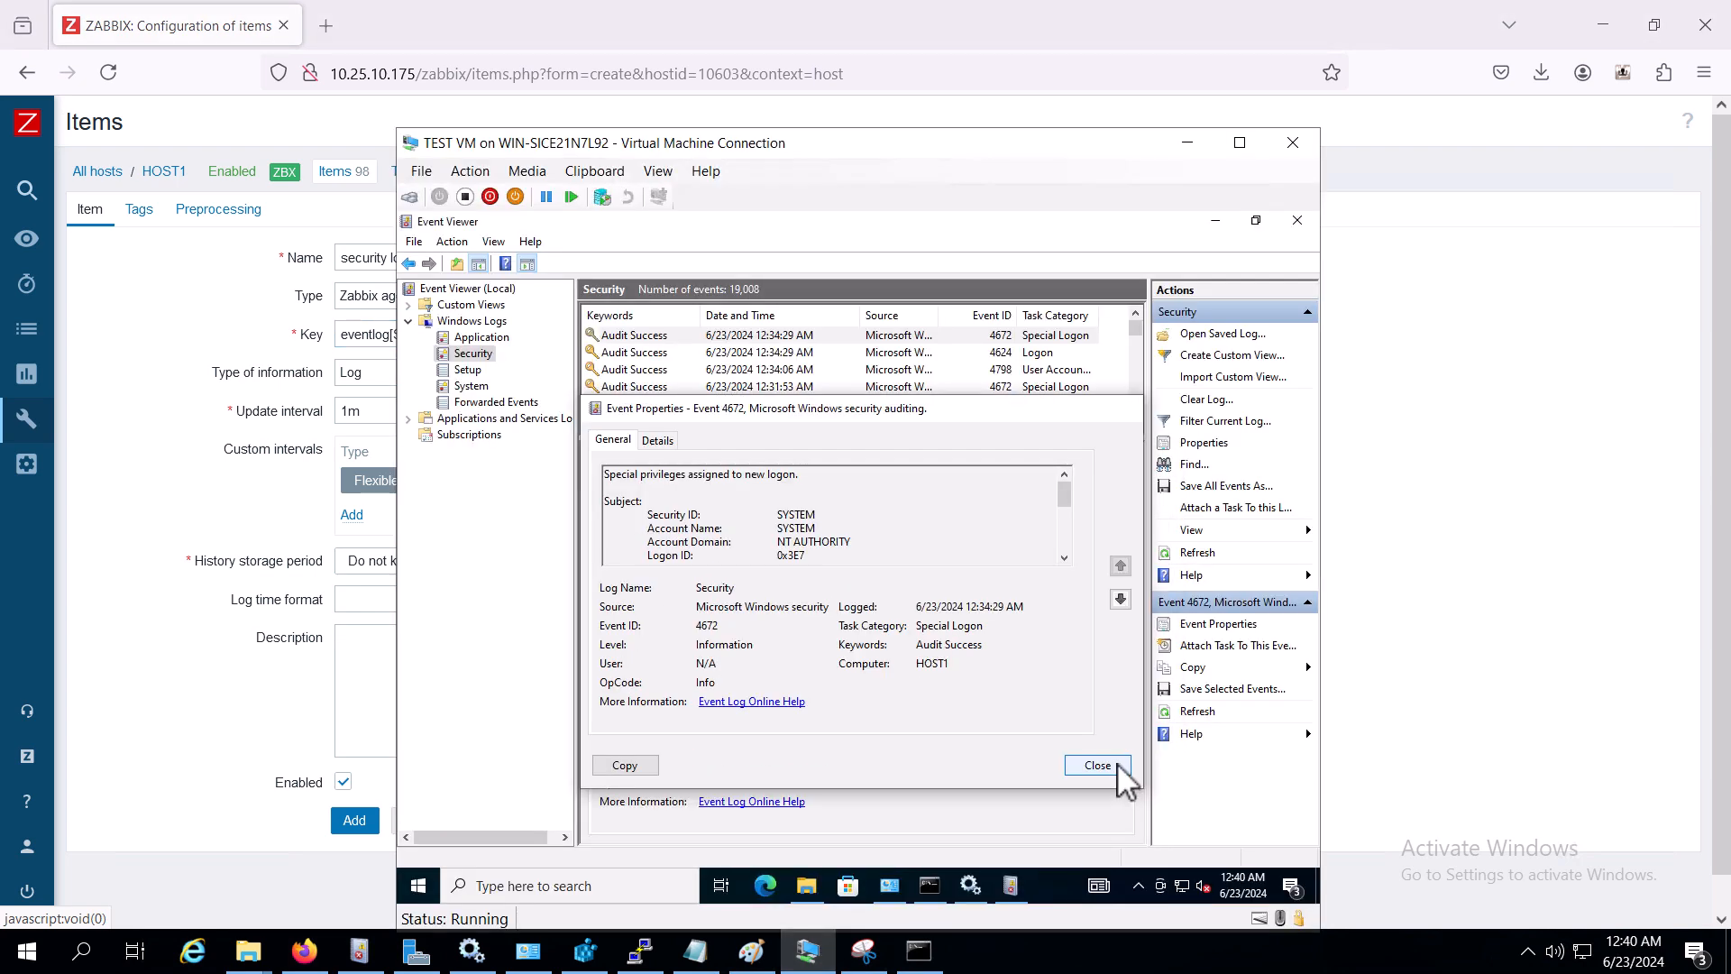
pyautogui.click(1121, 820)
pyautogui.moveTo(560, 143); pyautogui.dragTo(808, 178)
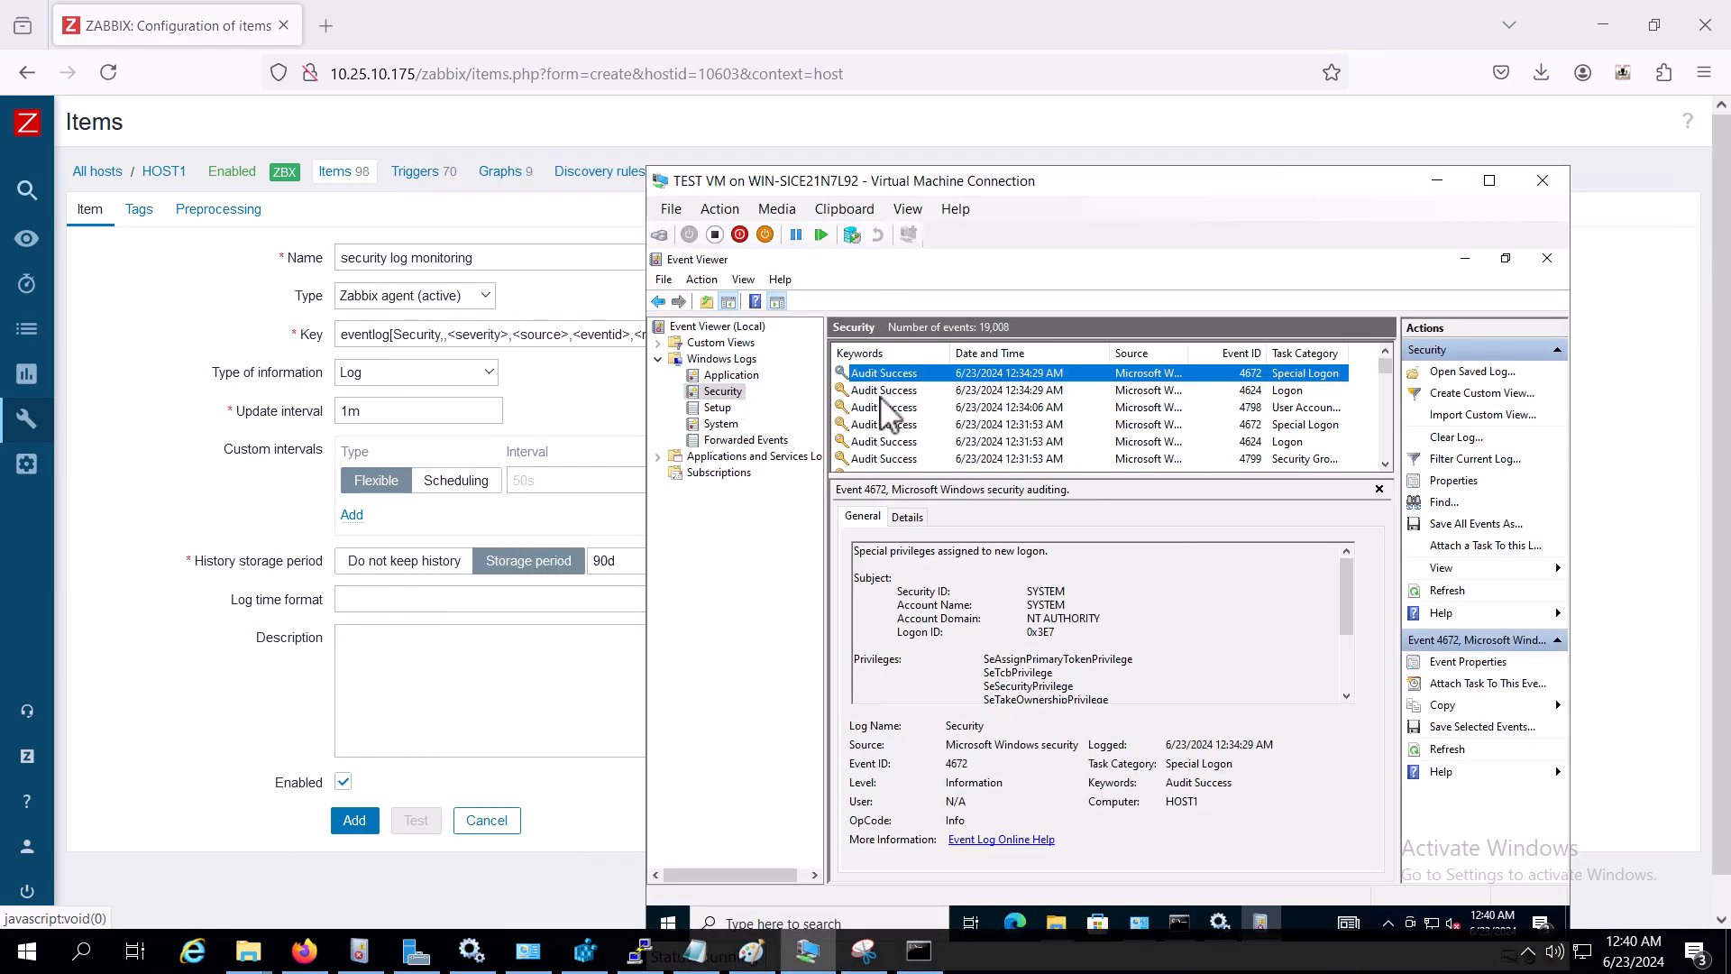
pyautogui.click(745, 376)
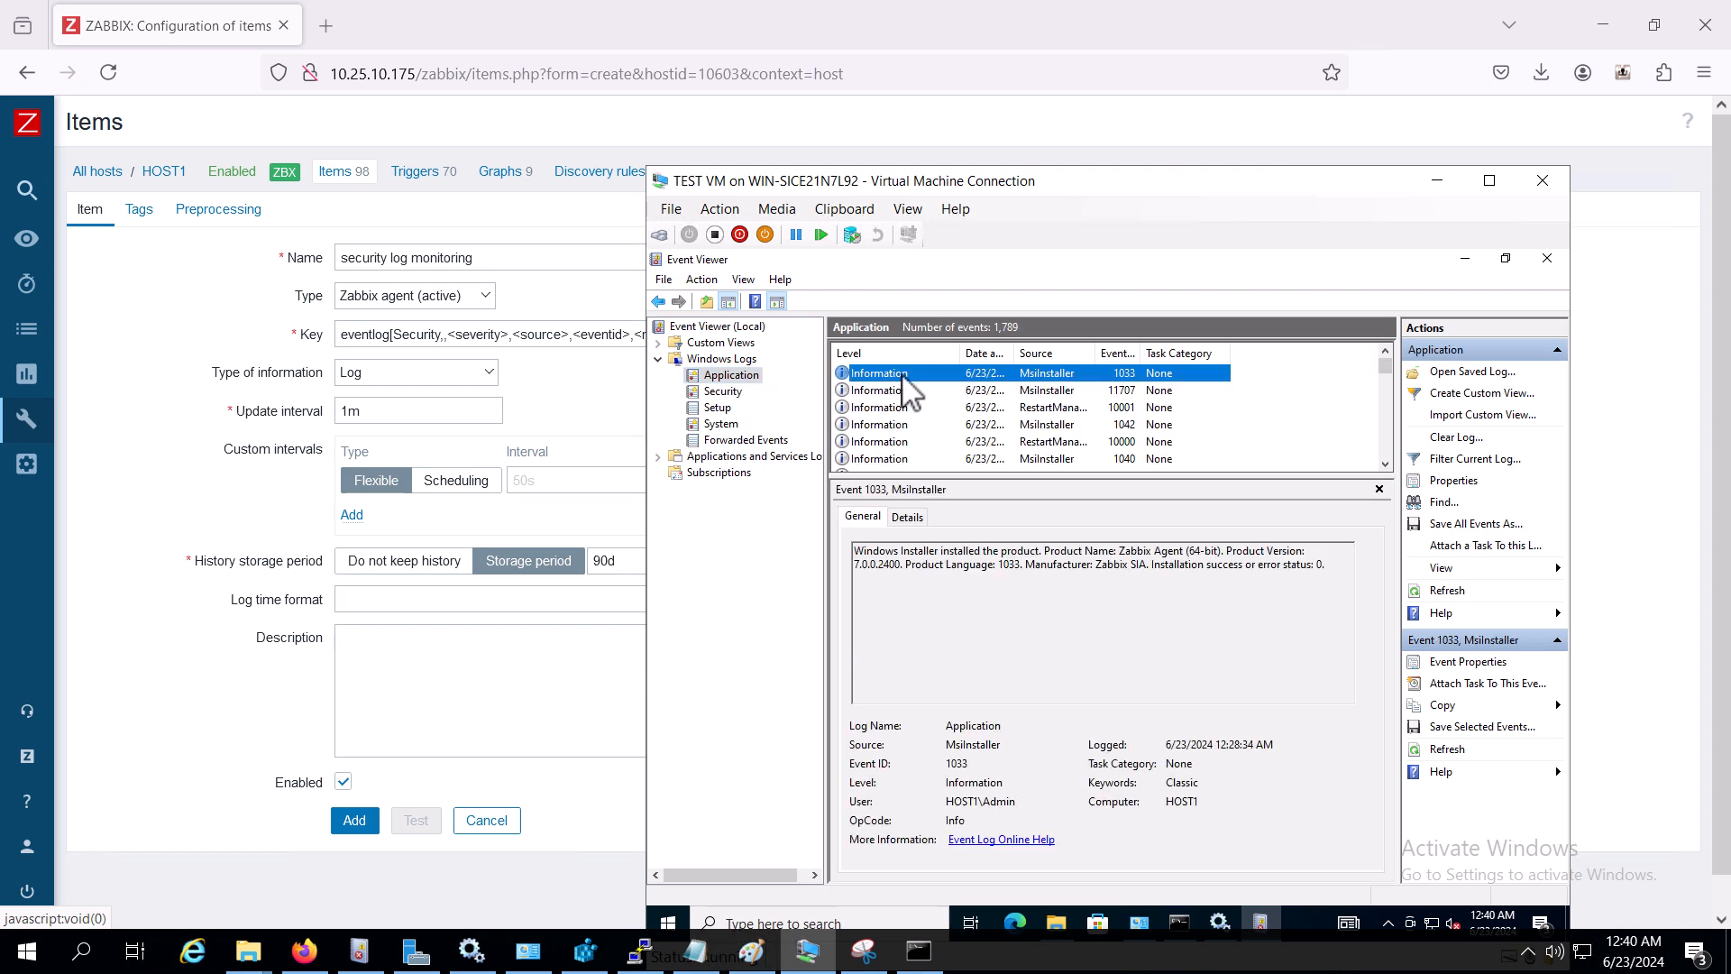
pyautogui.click(714, 408)
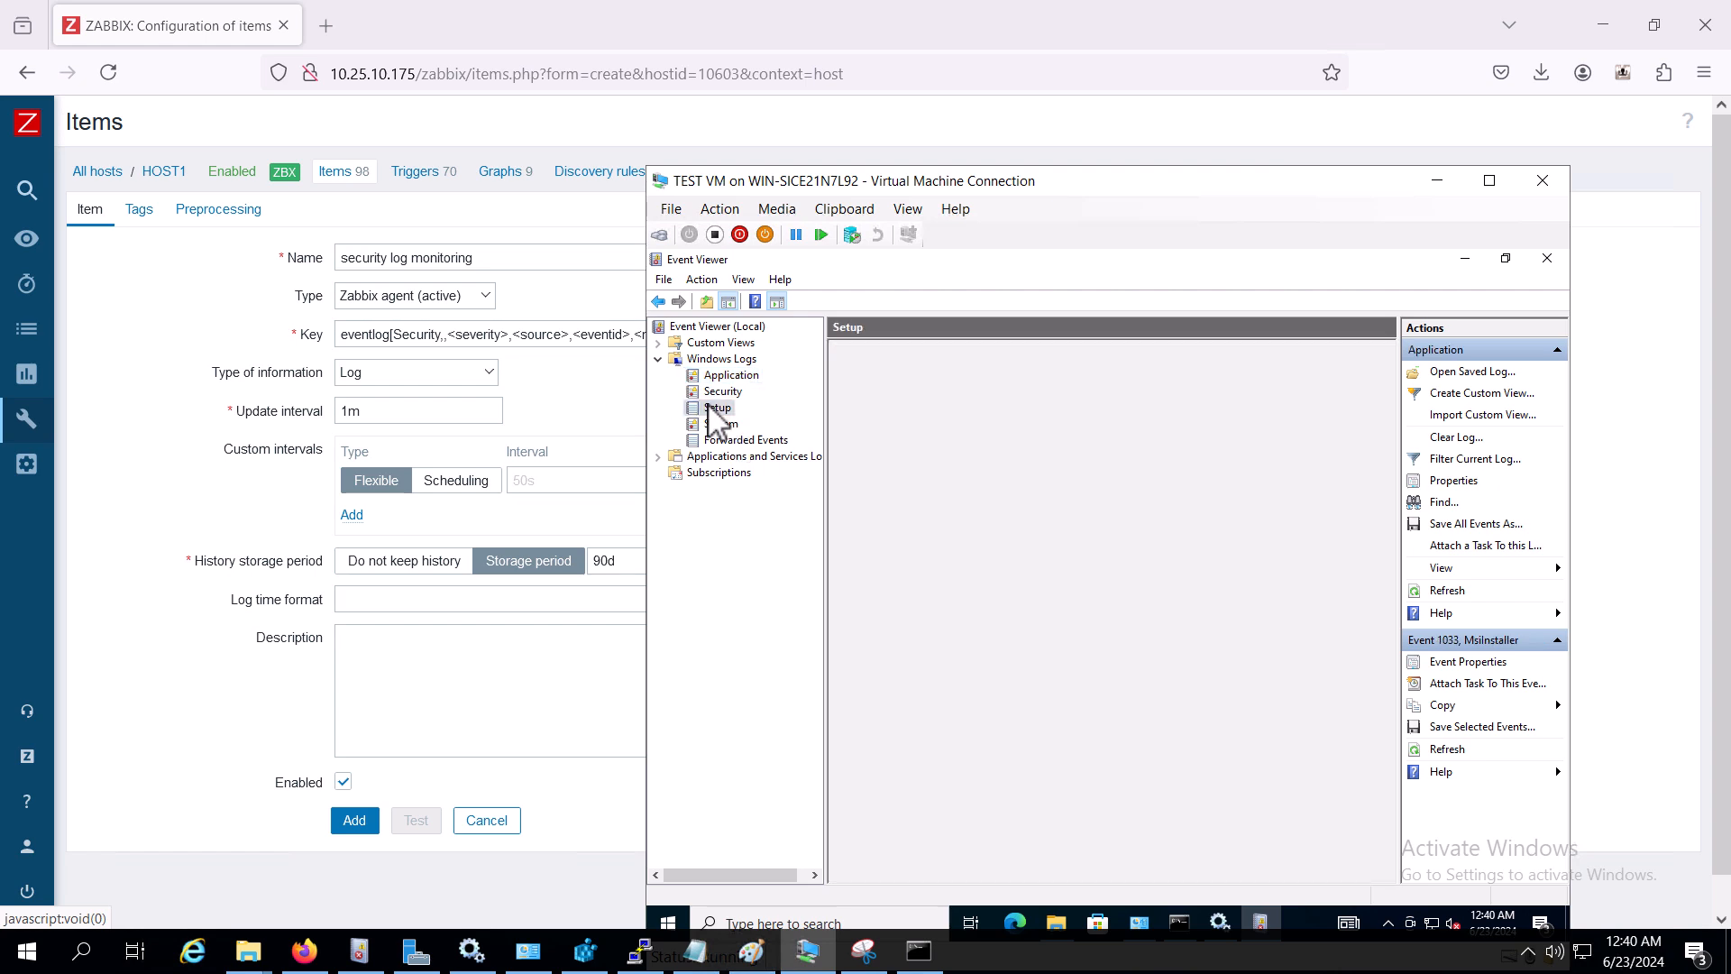
pyautogui.click(735, 375)
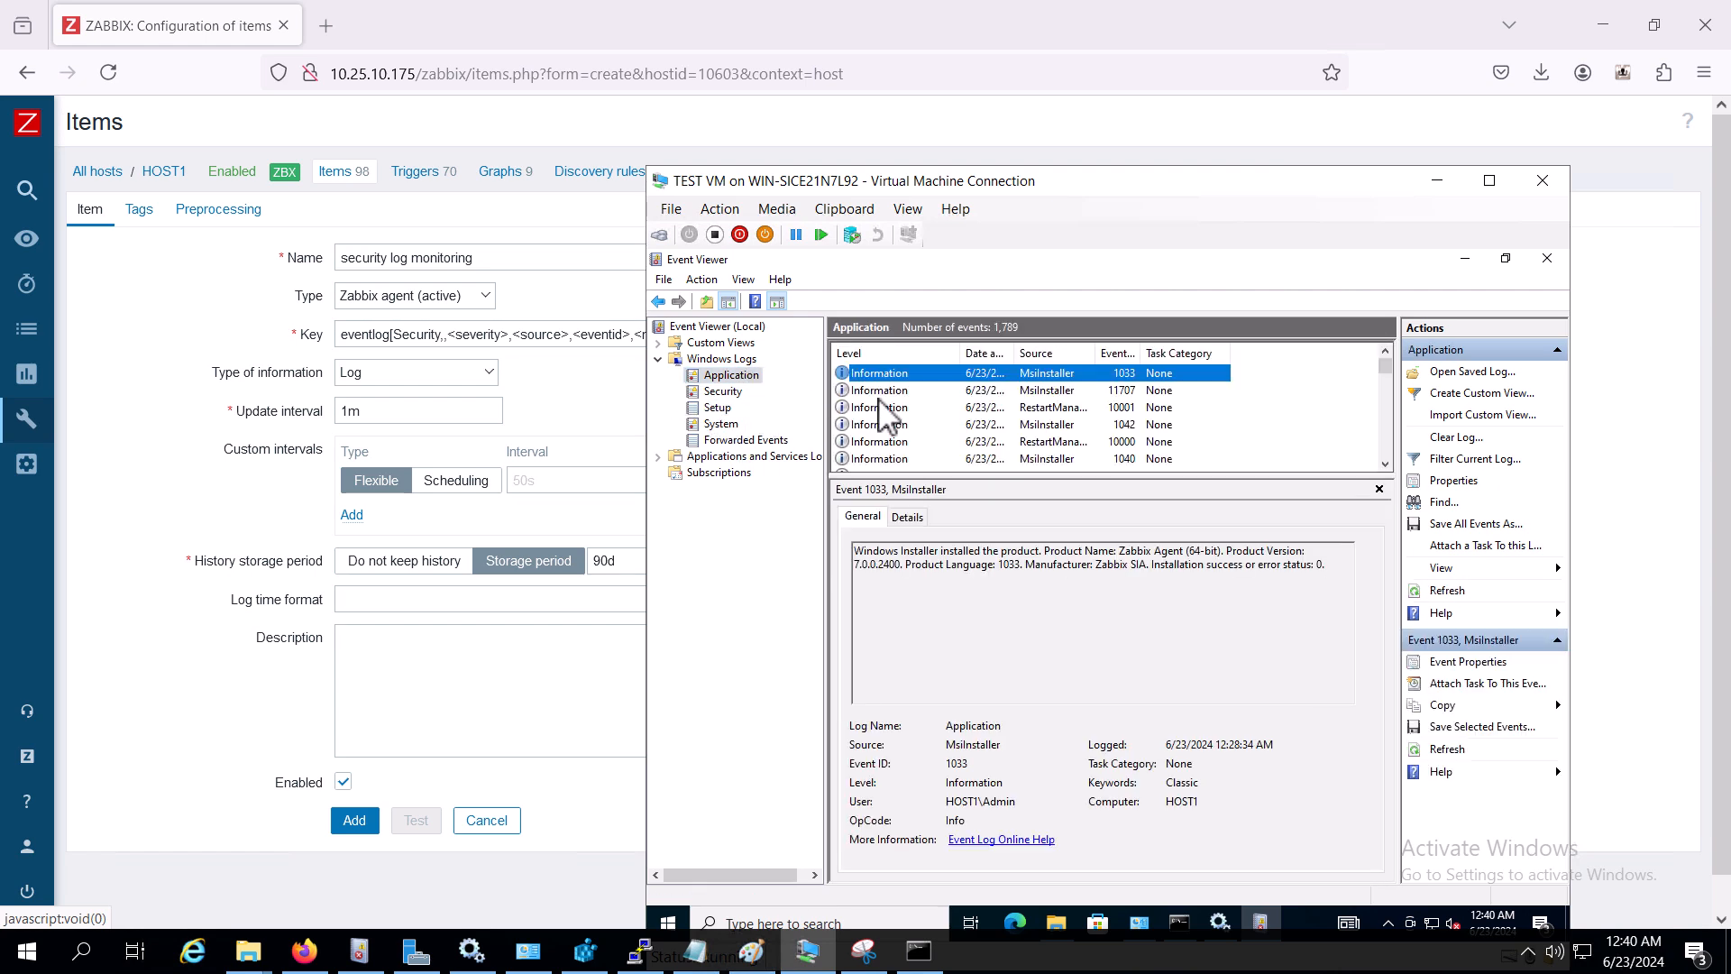
pyautogui.click(881, 393)
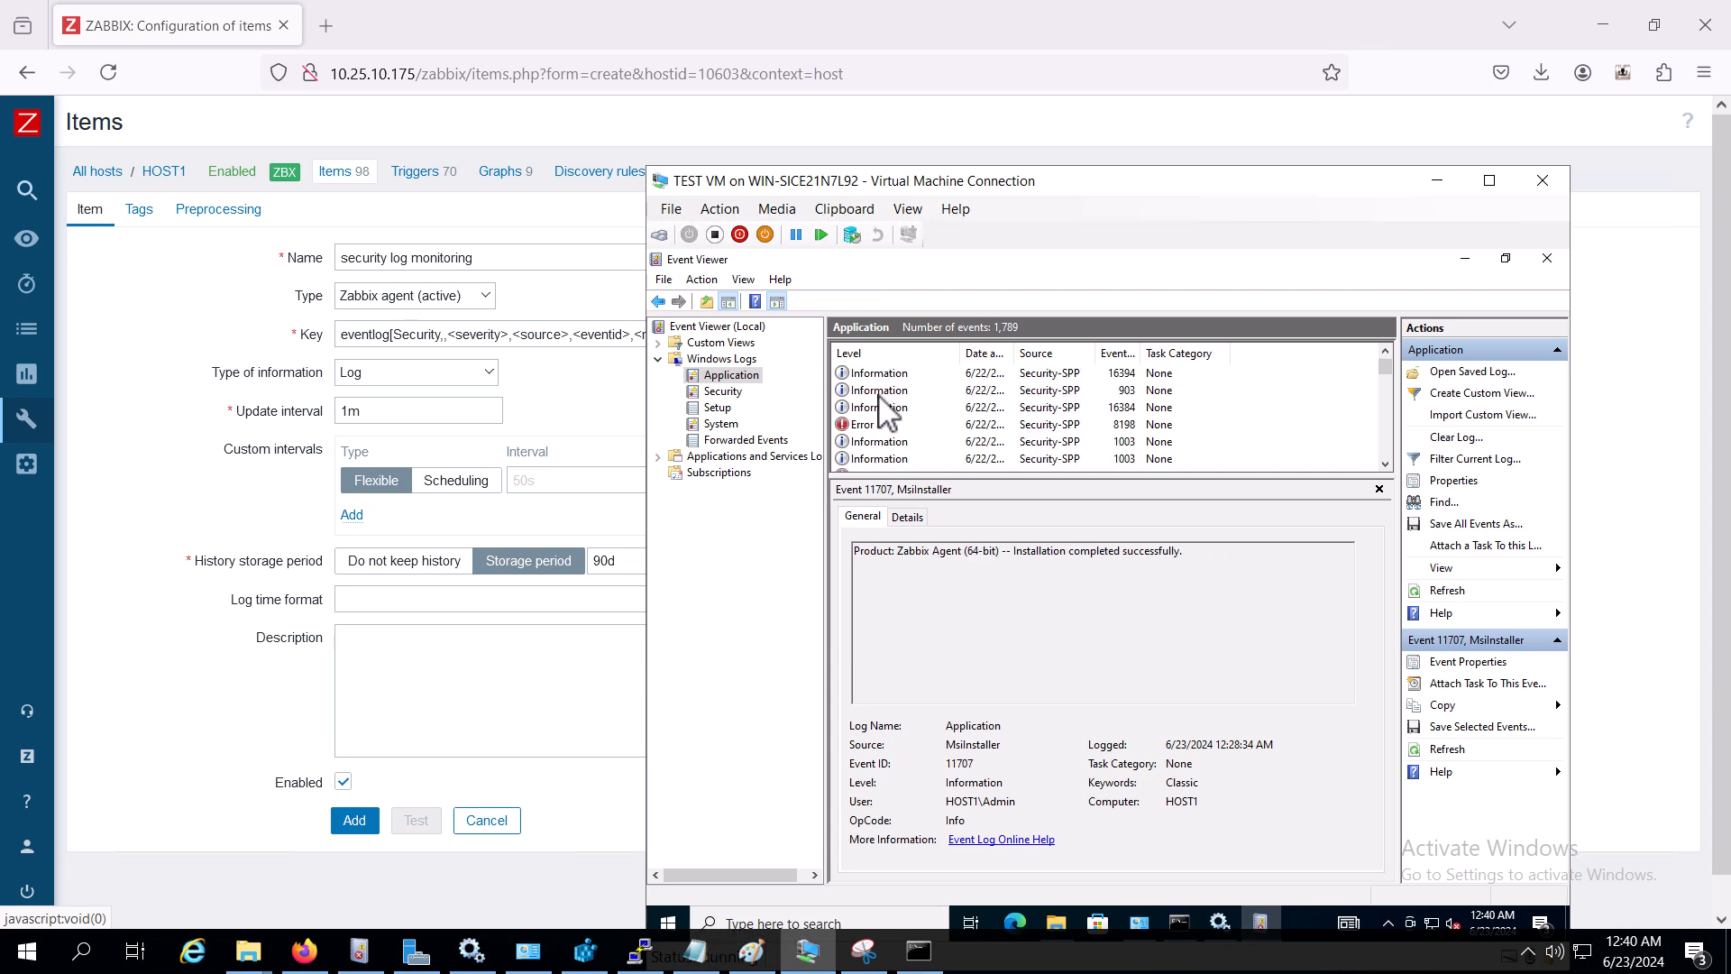
pyautogui.click(871, 373)
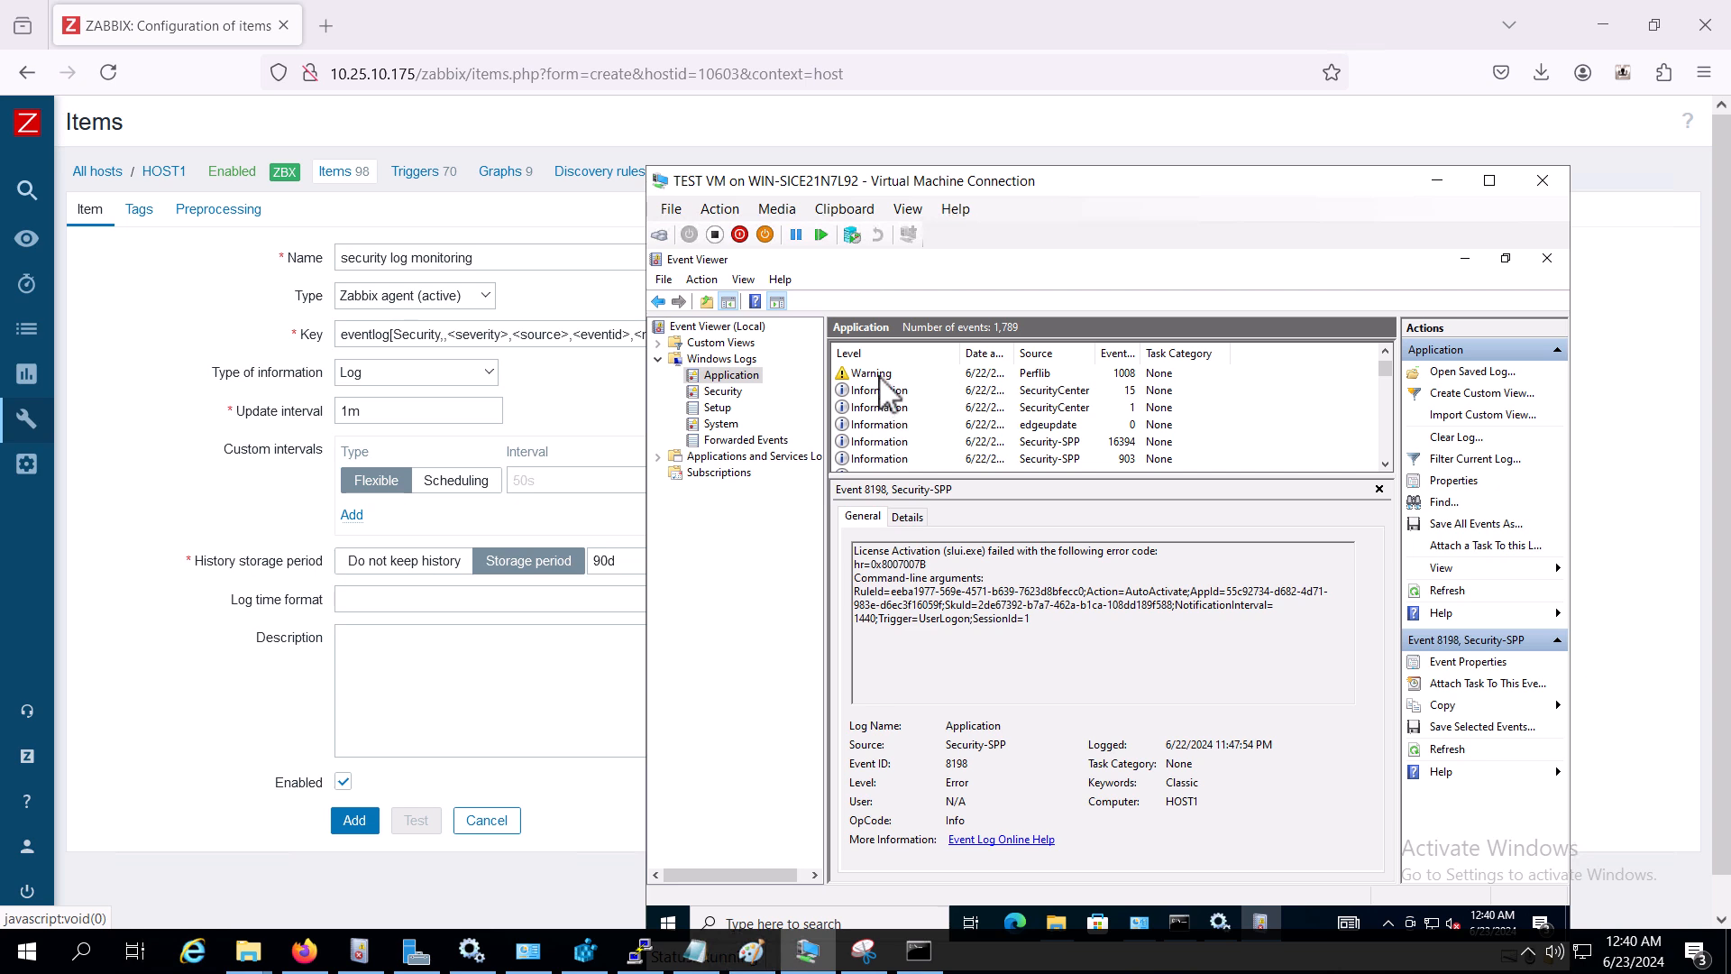
pyautogui.click(872, 375)
pyautogui.click(723, 391)
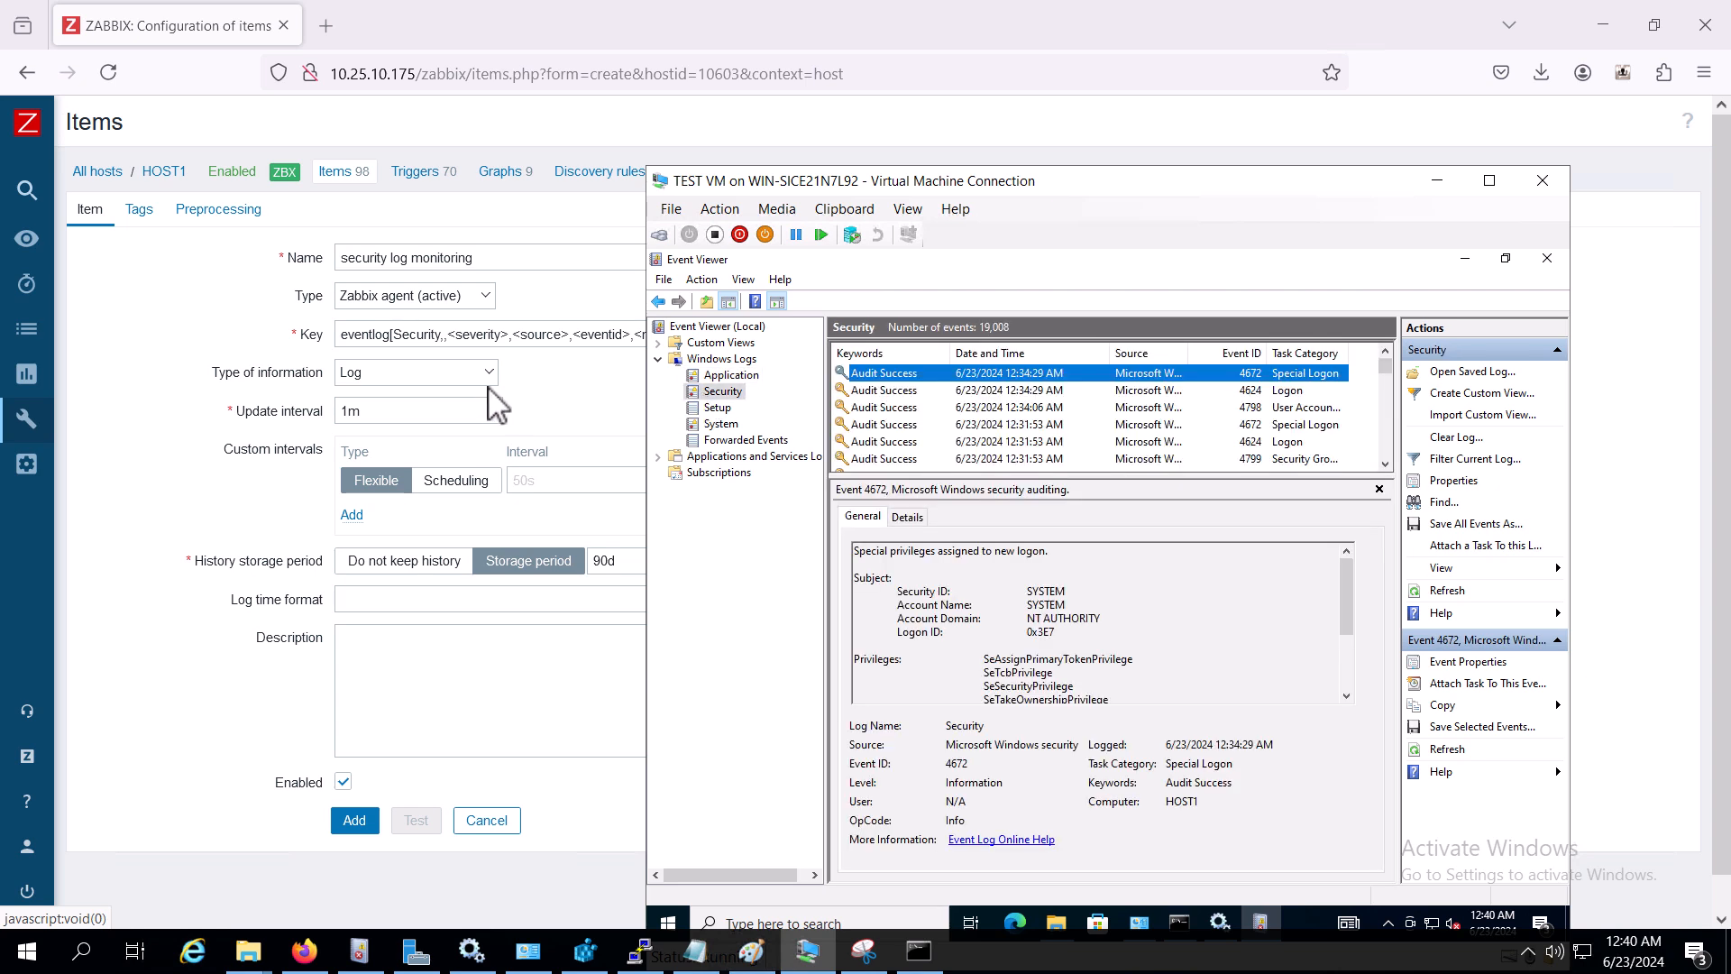
# - Return to the Zabbix item form and delete the <severity> placeholder from the eventlog key
pyautogui.click(505, 338)
pyautogui.moveTo(510, 339); pyautogui.dragTo(462, 339)
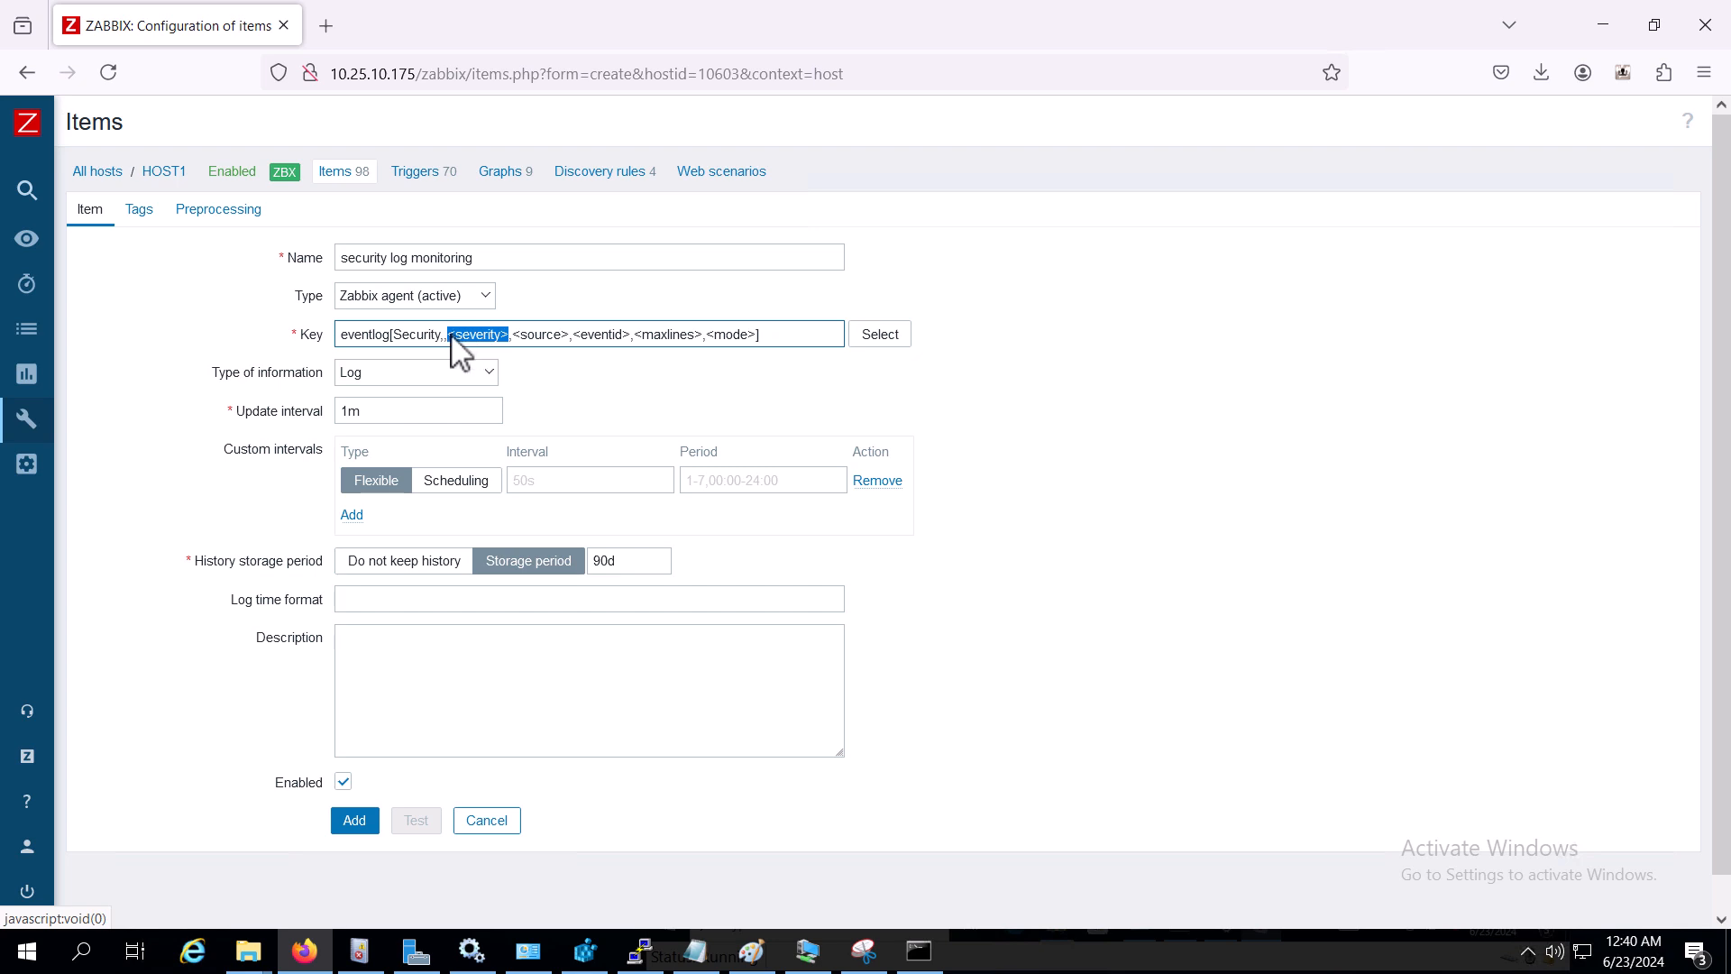
pyautogui.press('BackSpace')
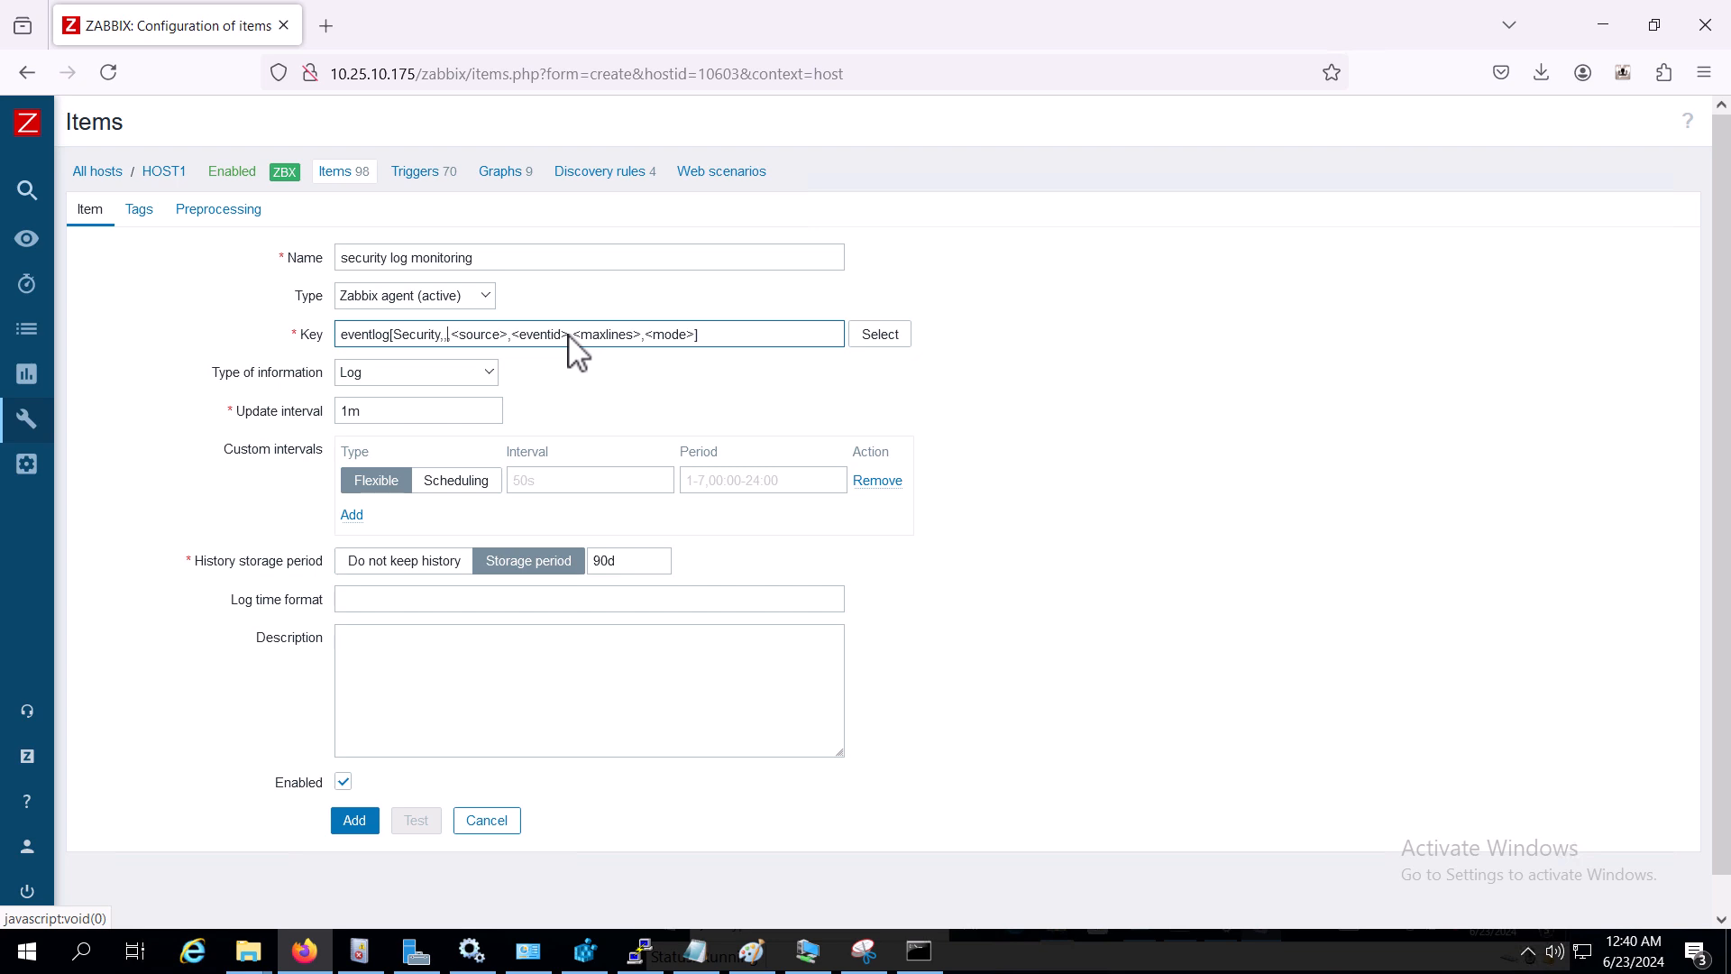
# - Check the source in a Security event's properties in Event Viewer, then delete the <source> placeholder from the Zabbix item key
pyautogui.moveTo(509, 335); pyautogui.dragTo(486, 335)
pyautogui.click(808, 951)
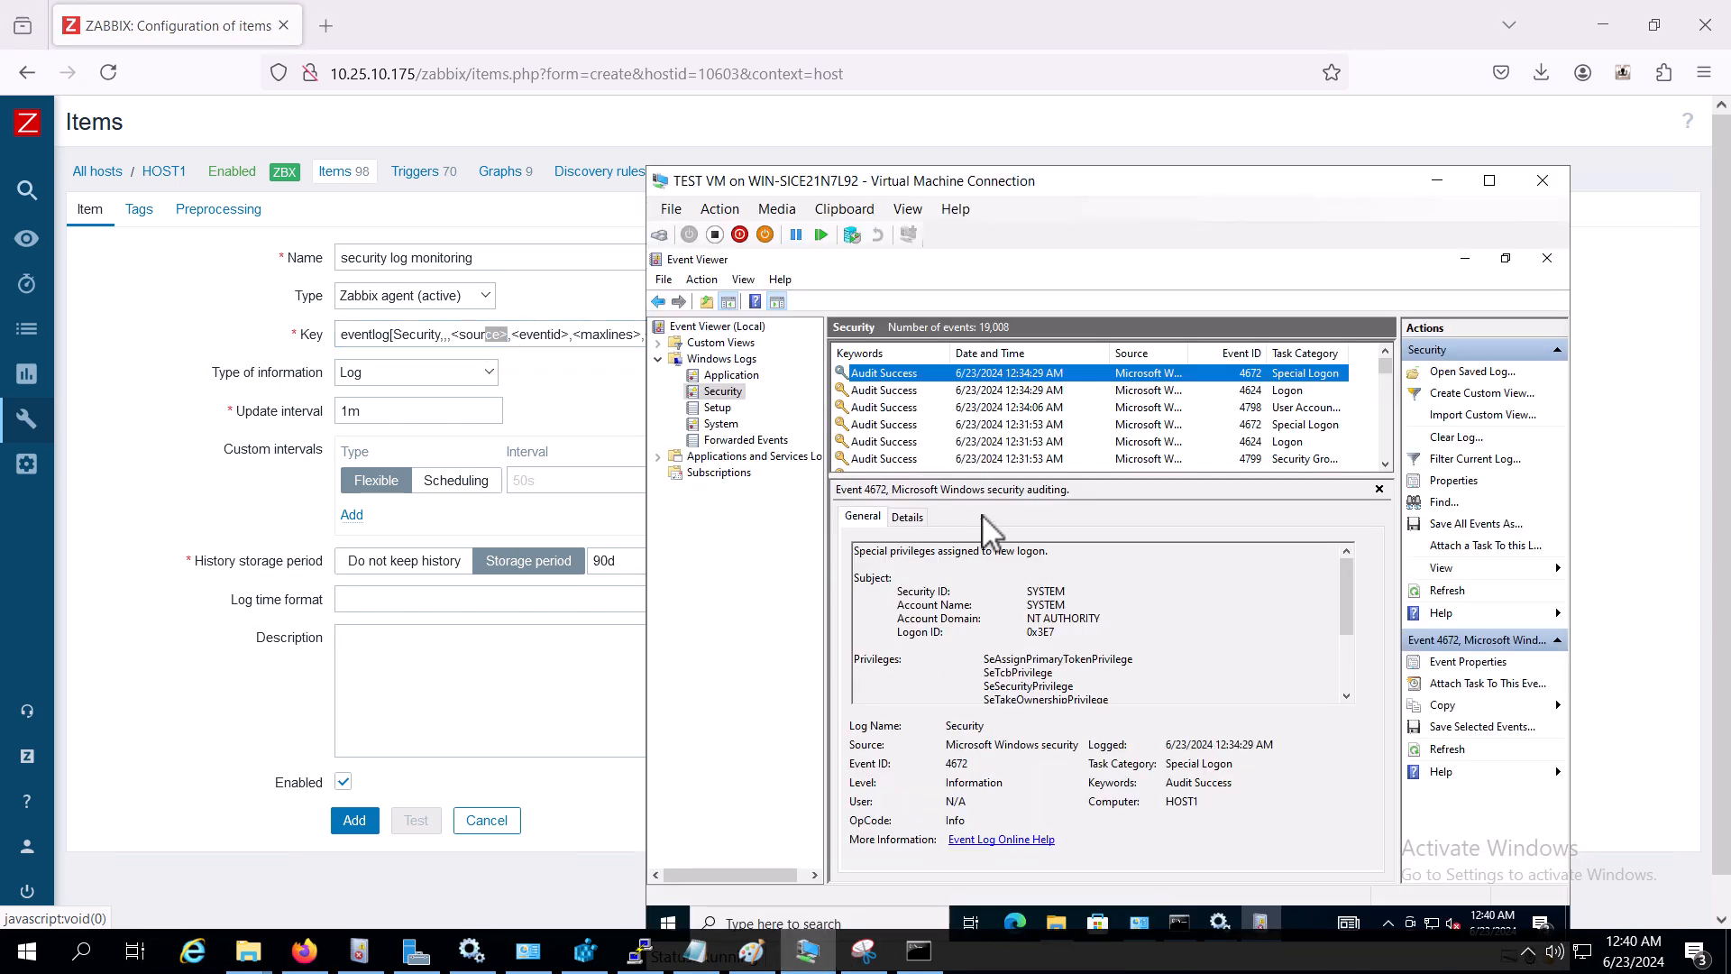
pyautogui.doubleClick(989, 410)
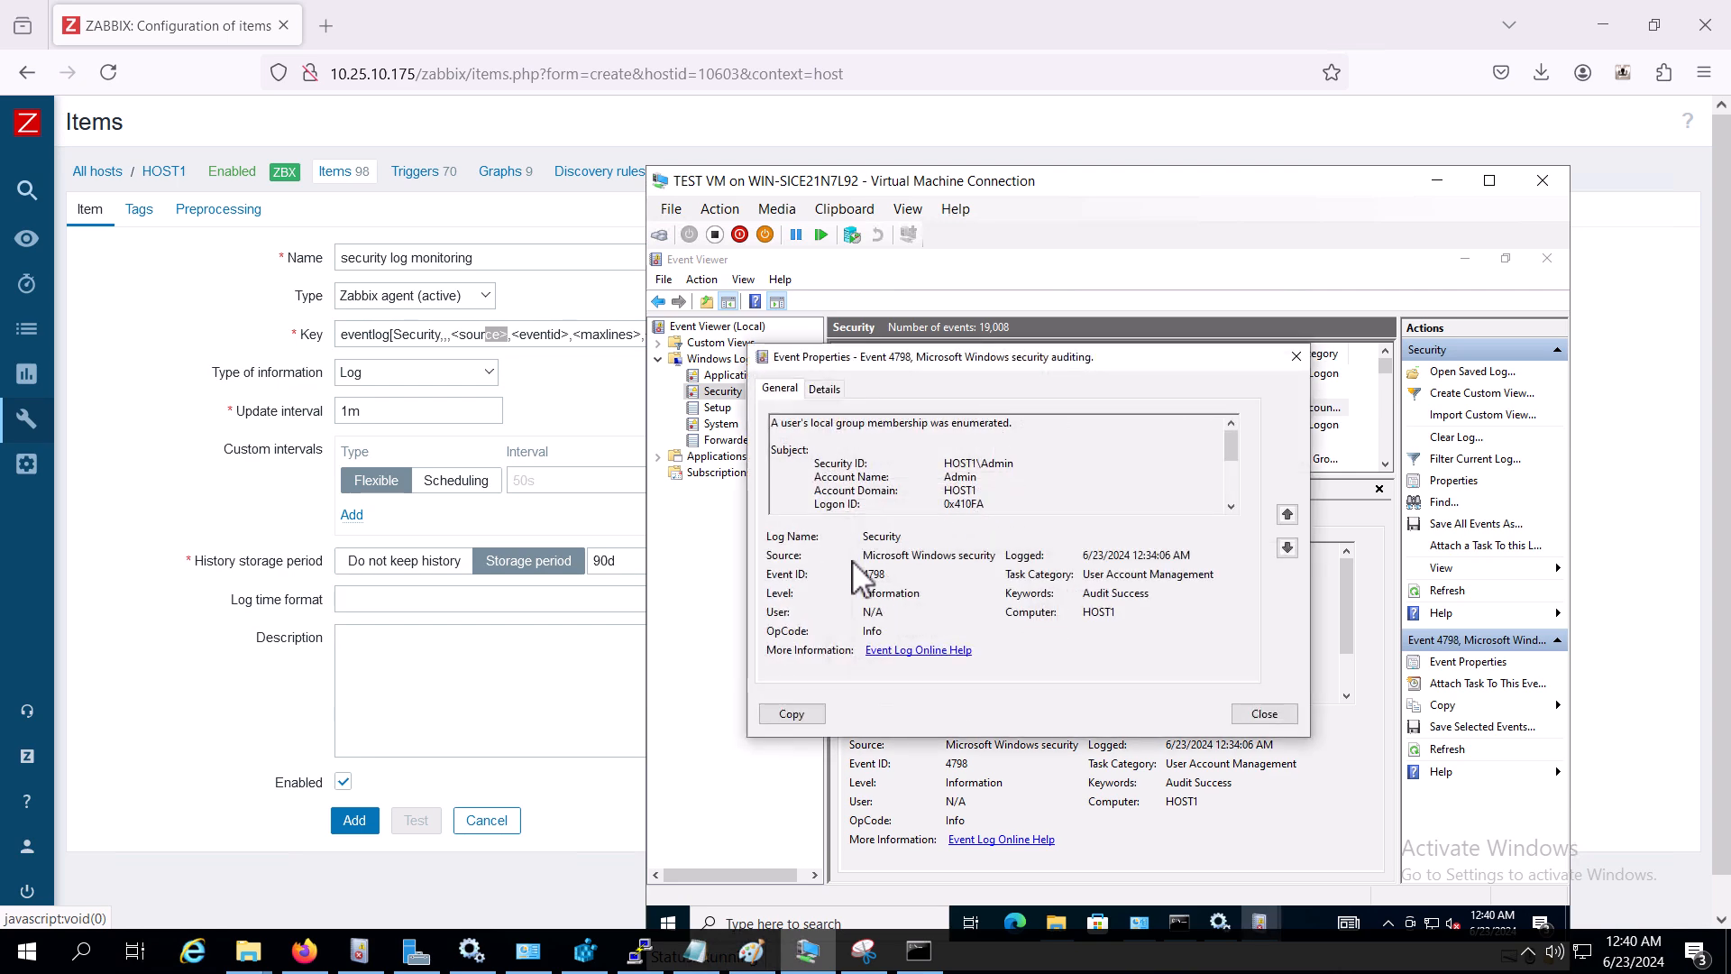
pyautogui.moveTo(871, 554); pyautogui.dragTo(1004, 555)
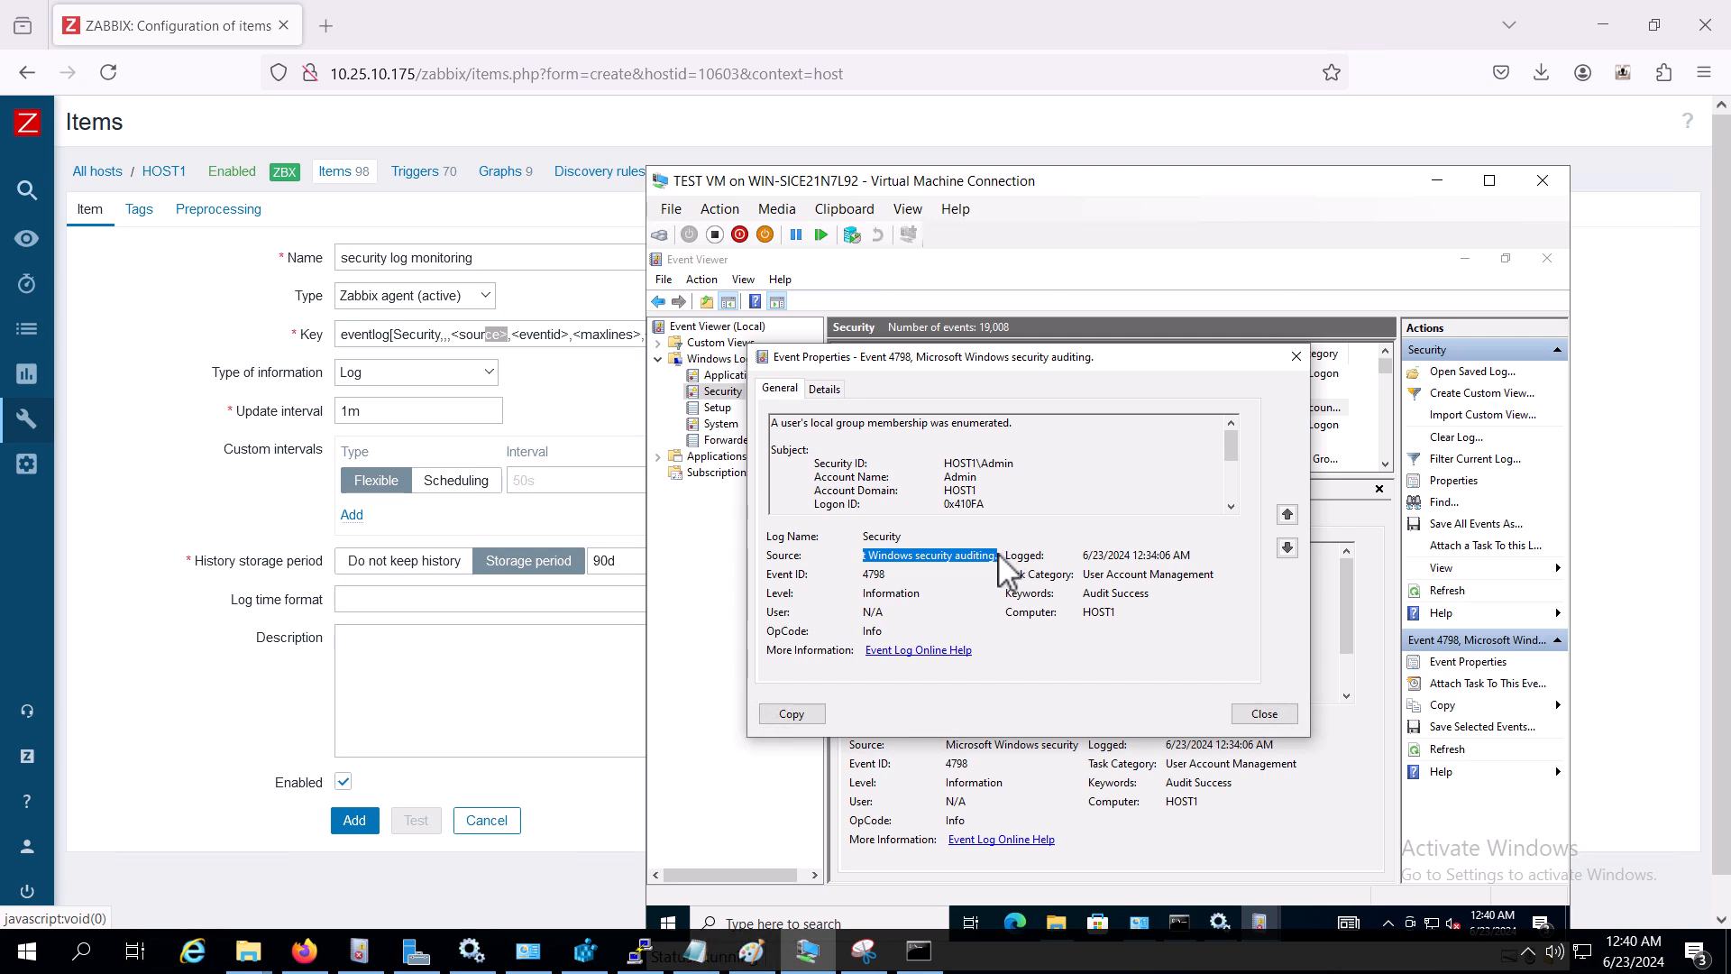
pyautogui.click(563, 406)
pyautogui.click(510, 334)
pyautogui.moveTo(508, 336); pyautogui.dragTo(451, 339)
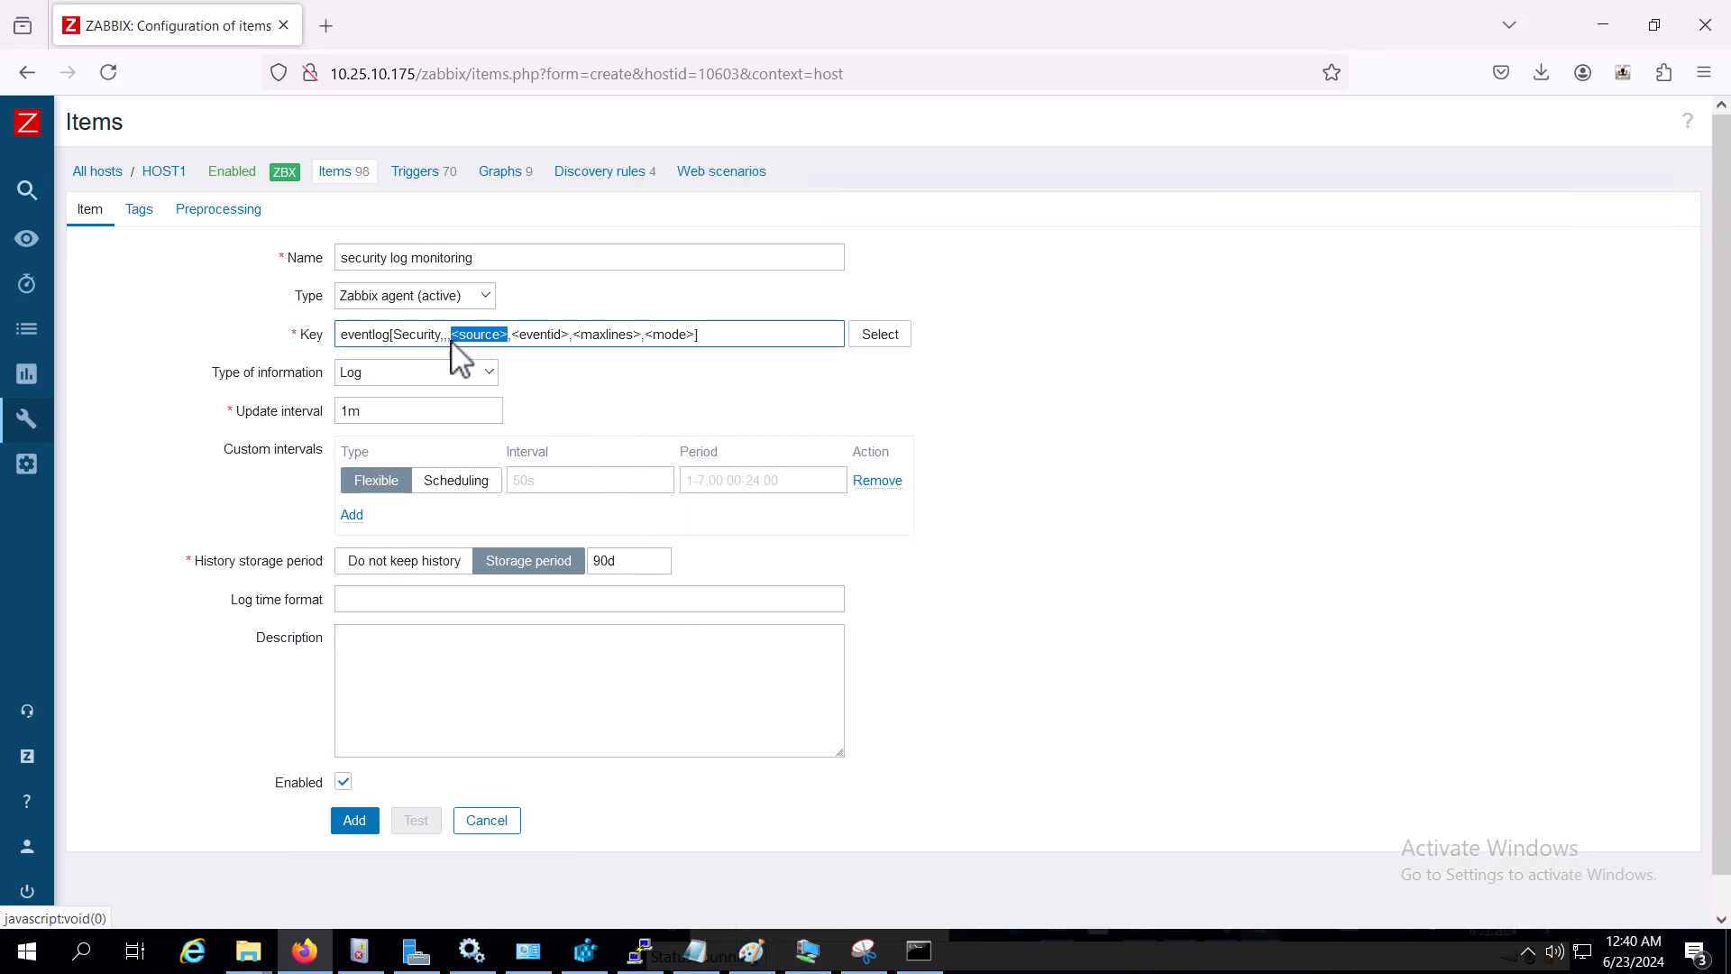
pyautogui.press('BackSpace')
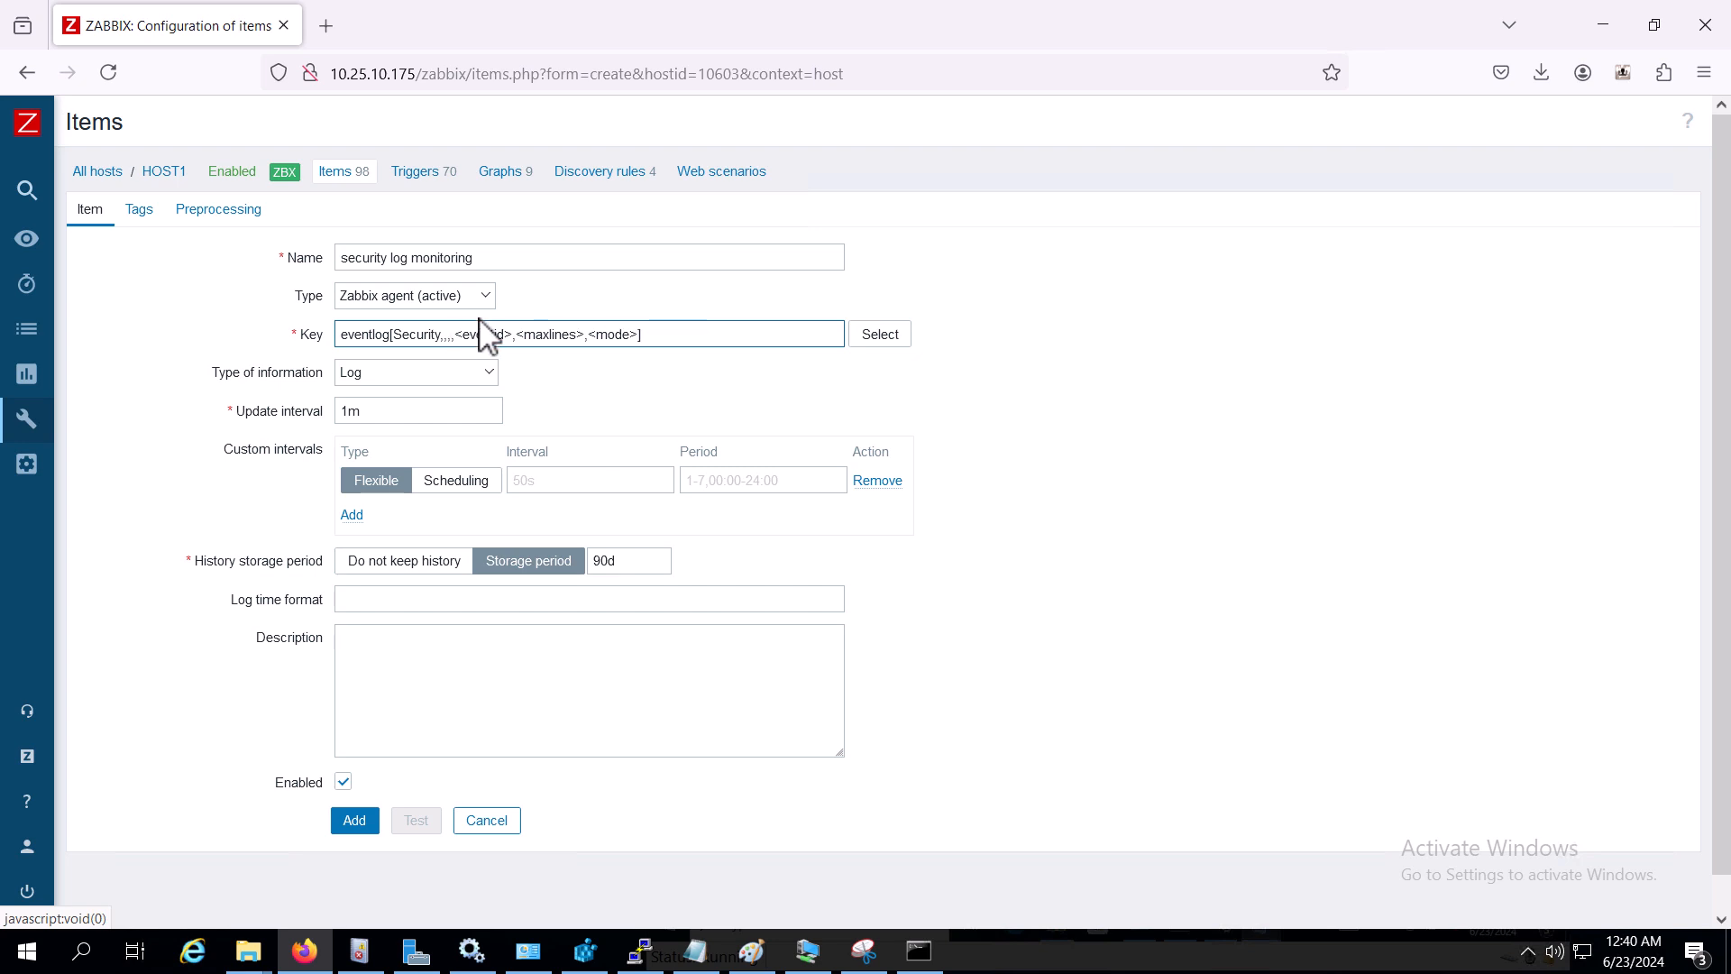
# - Look up the Special Logon event's ID in Event Viewer and replace the key's <eventid> placeholder with 4672 in Zabbix
pyautogui.moveTo(512, 337); pyautogui.dragTo(456, 337)
pyautogui.click(833, 963)
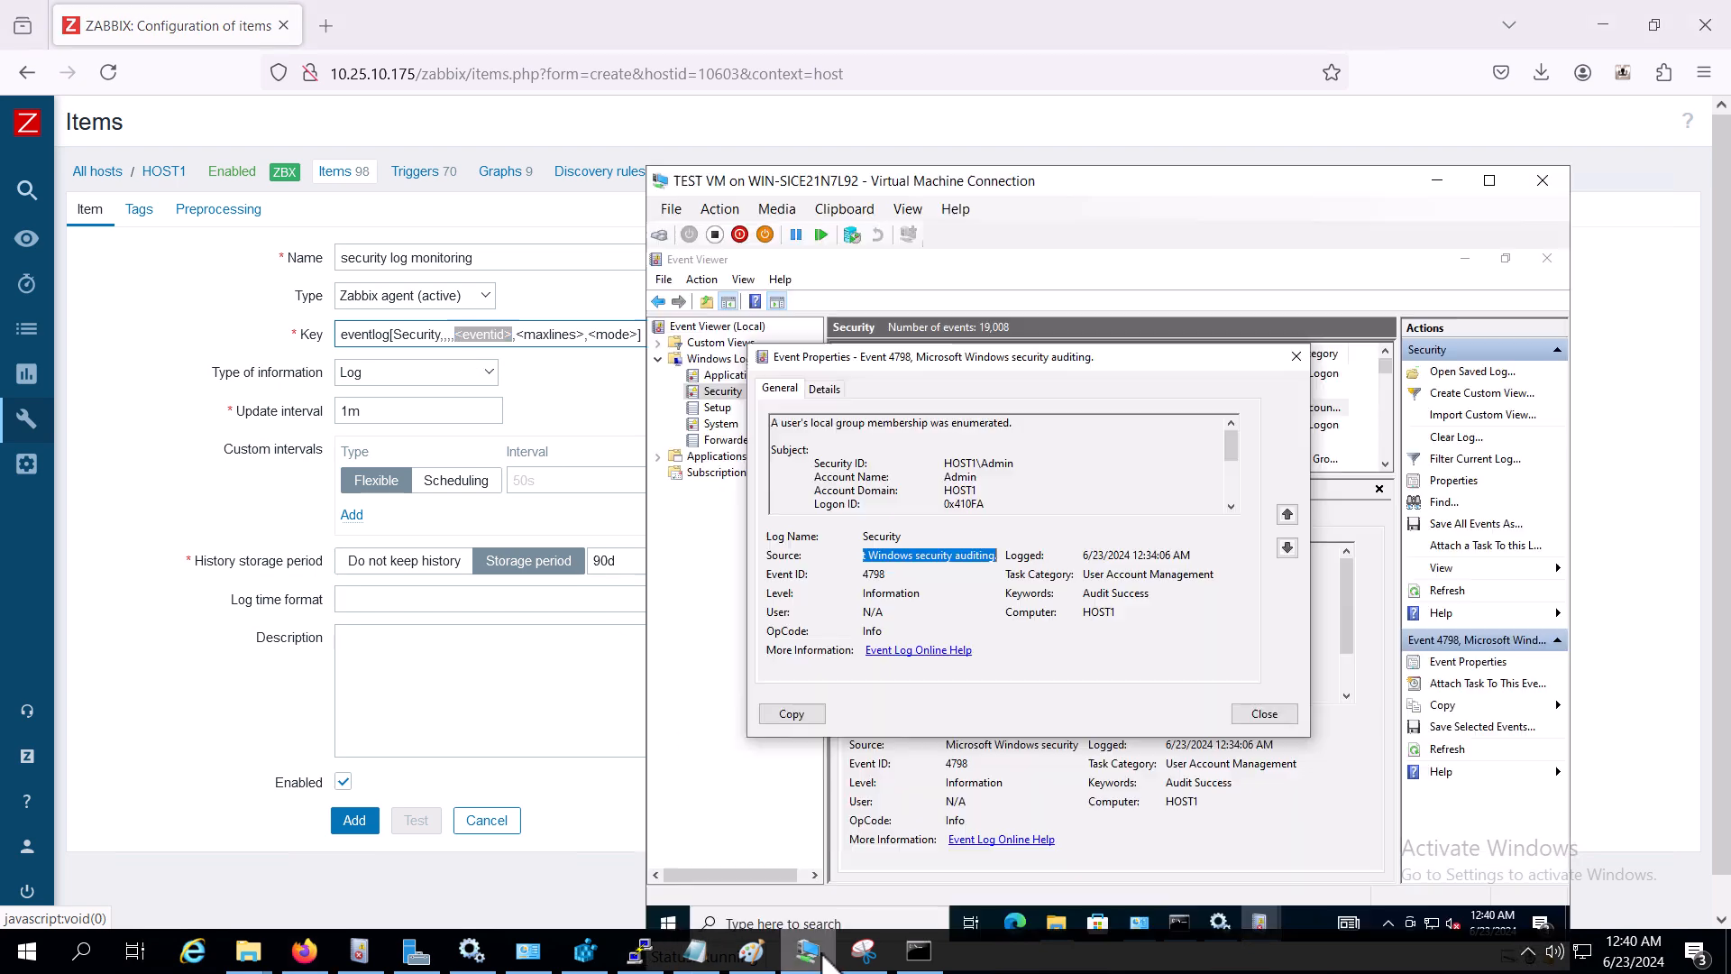
pyautogui.click(1263, 714)
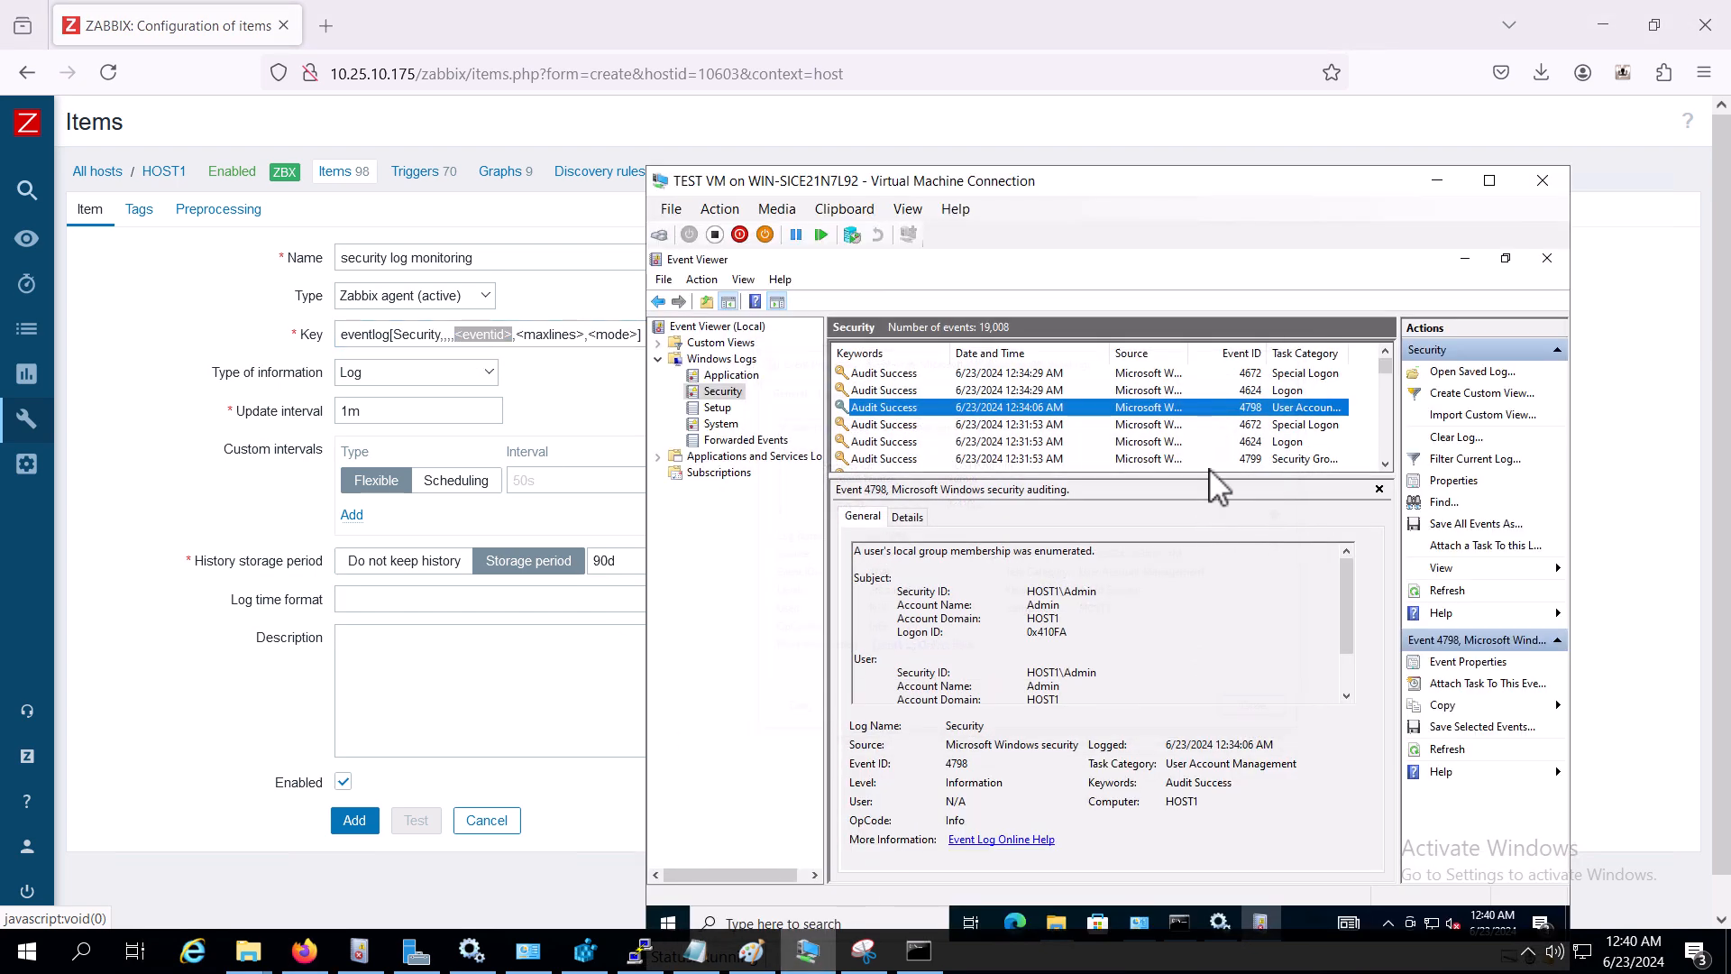
pyautogui.click(1270, 375)
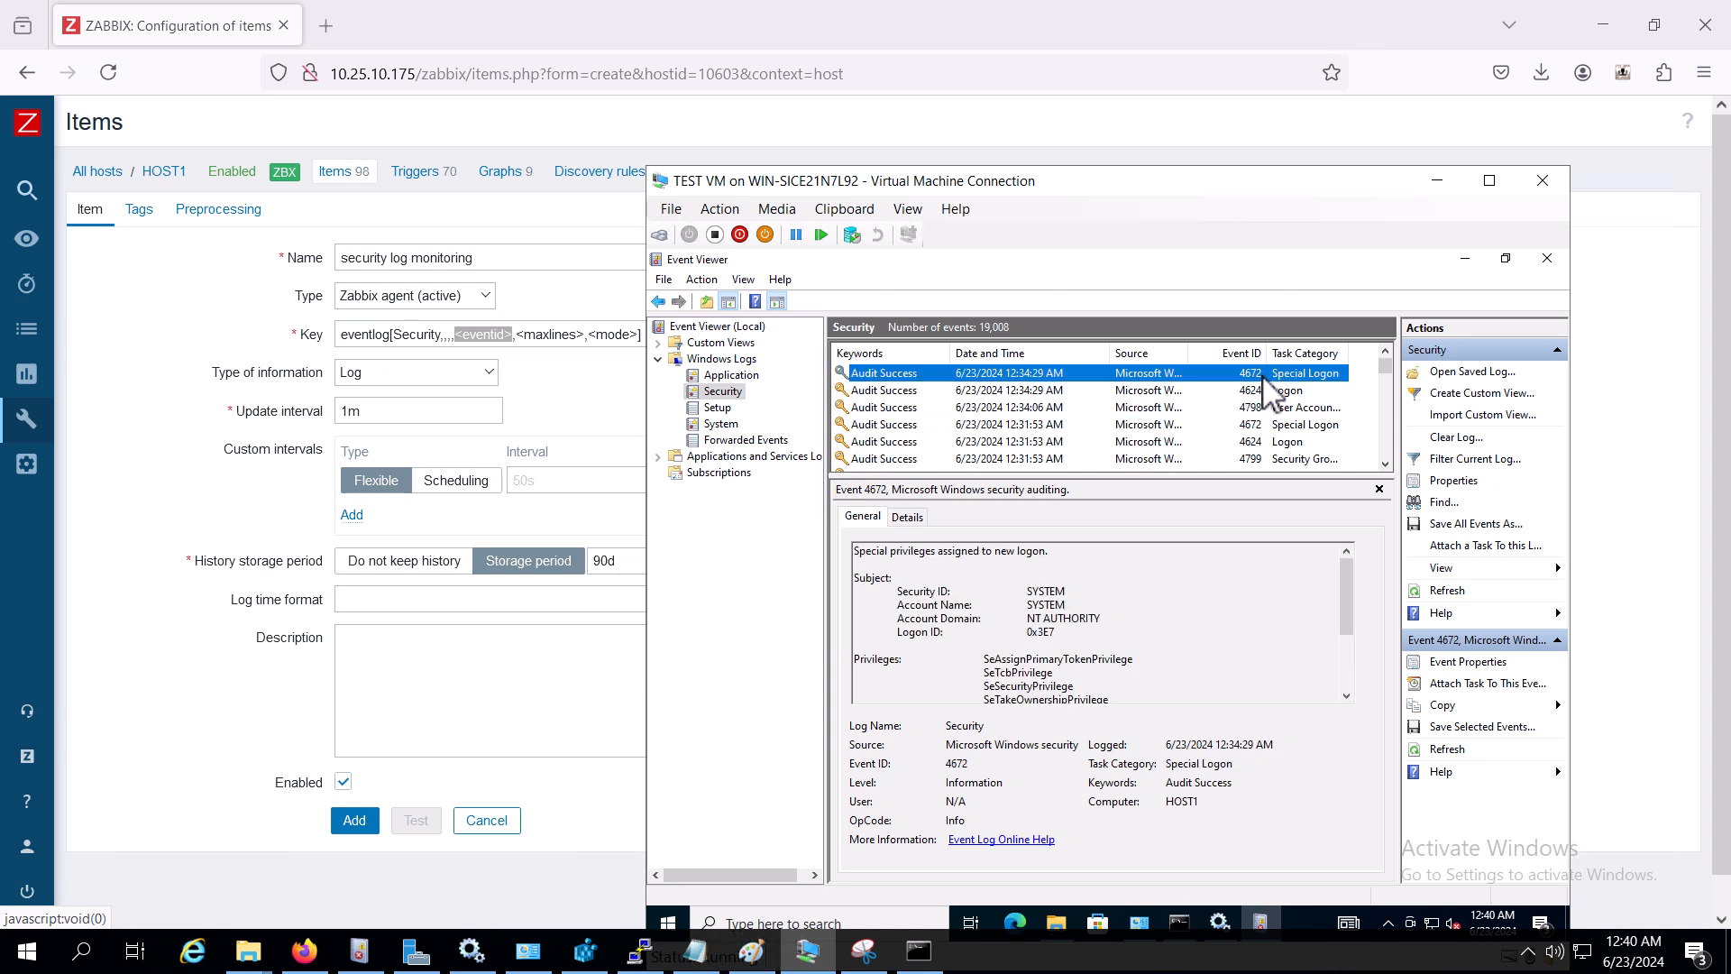
pyautogui.click(511, 337)
pyautogui.moveTo(513, 335); pyautogui.dragTo(464, 337)
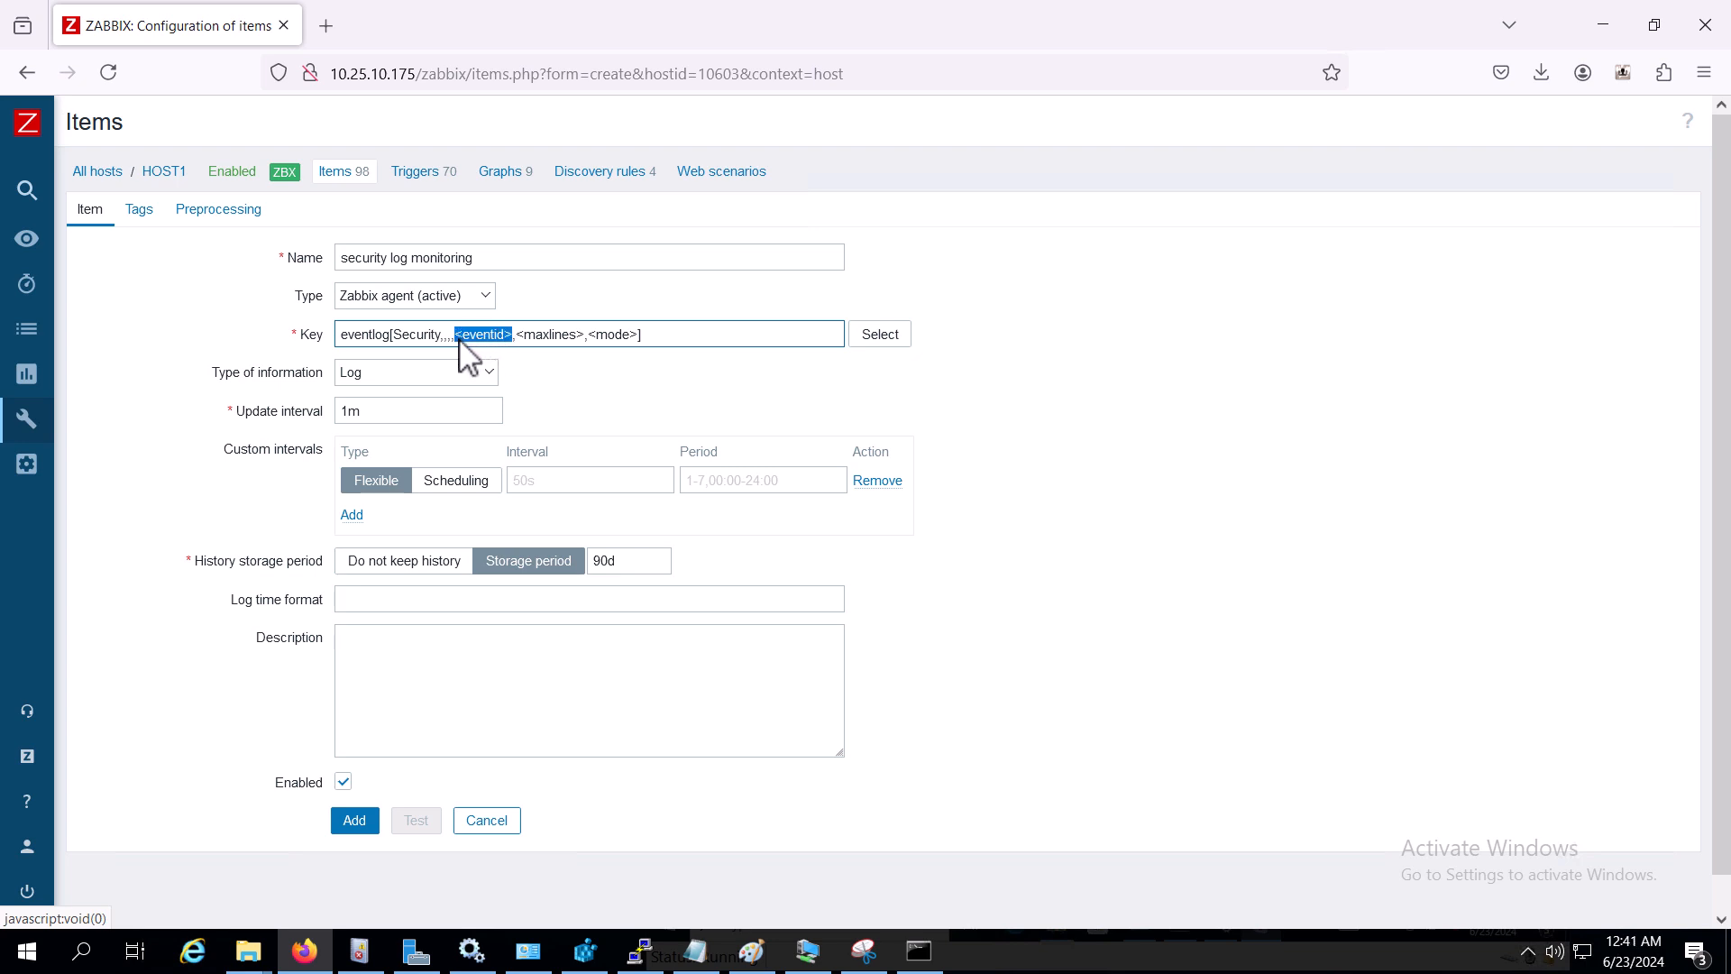
pyautogui.write('4672')
# - Delete the key's <maxlines> placeholder and set its mode parameter to skip, giving eventlog[Security,,,,4672,,skip]
pyautogui.moveTo(557, 336); pyautogui.dragTo(497, 336)
pyautogui.press('BackSpace')
pyautogui.moveTo(545, 336); pyautogui.dragTo(504, 341)
pyautogui.press('BackSpace')
pyautogui.write('skip')
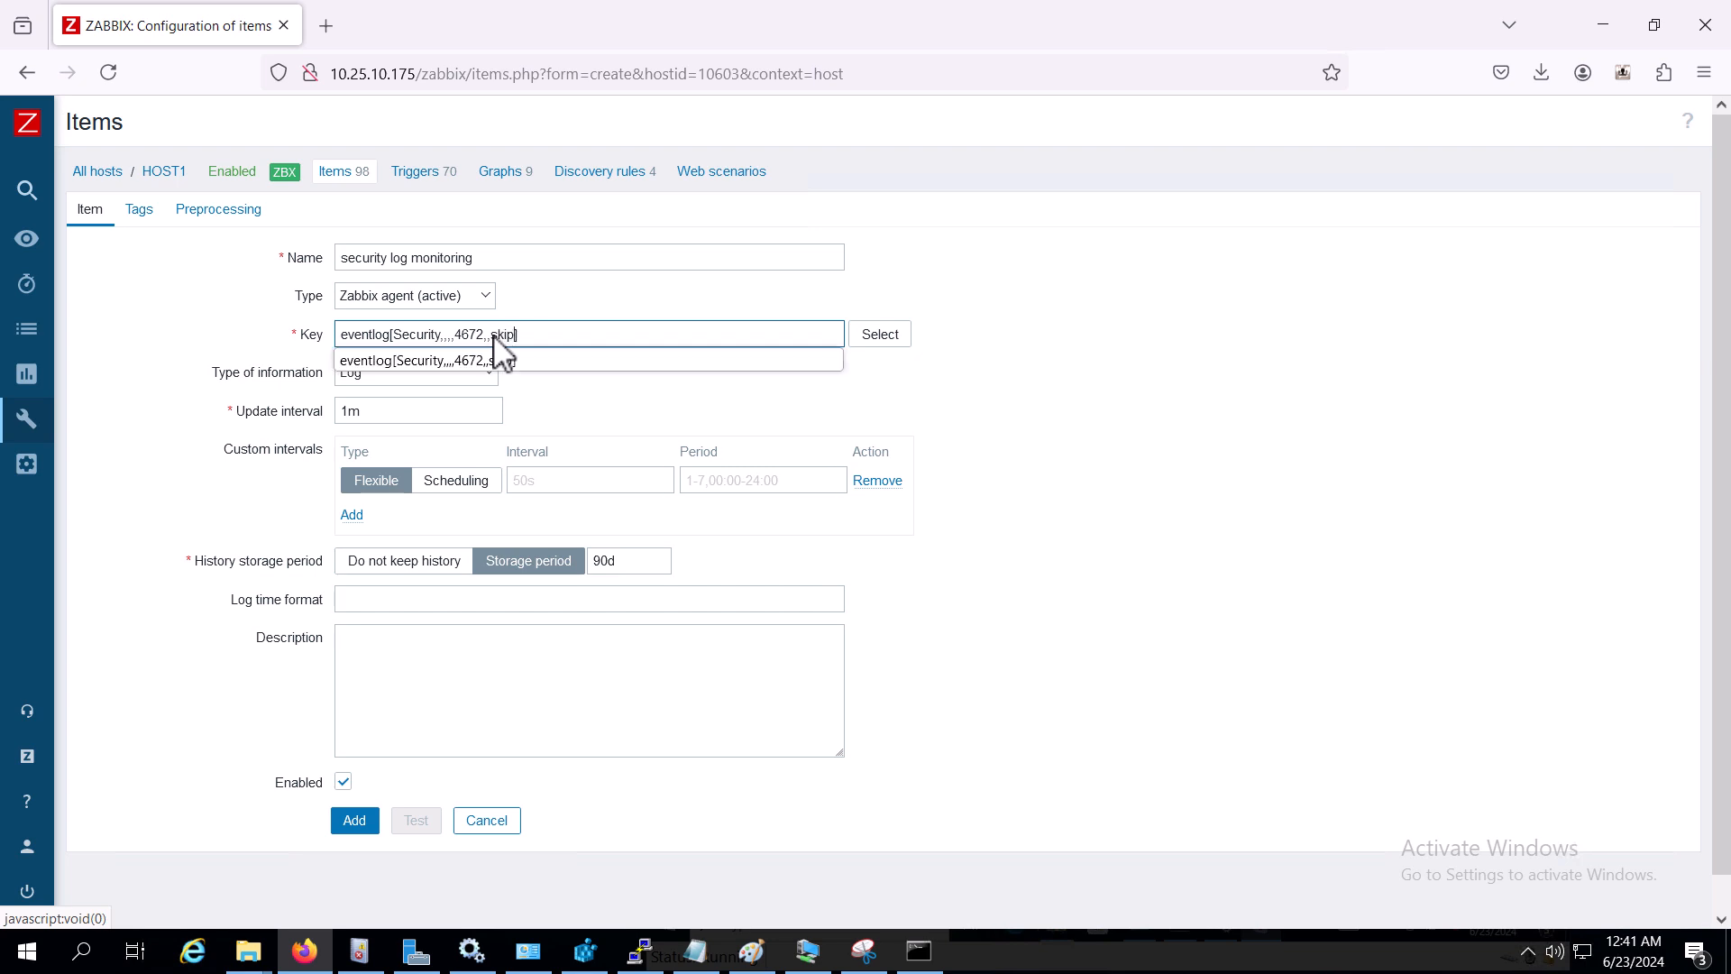
pyautogui.write(']')
pyautogui.moveTo(532, 339); pyautogui.dragTo(322, 337)
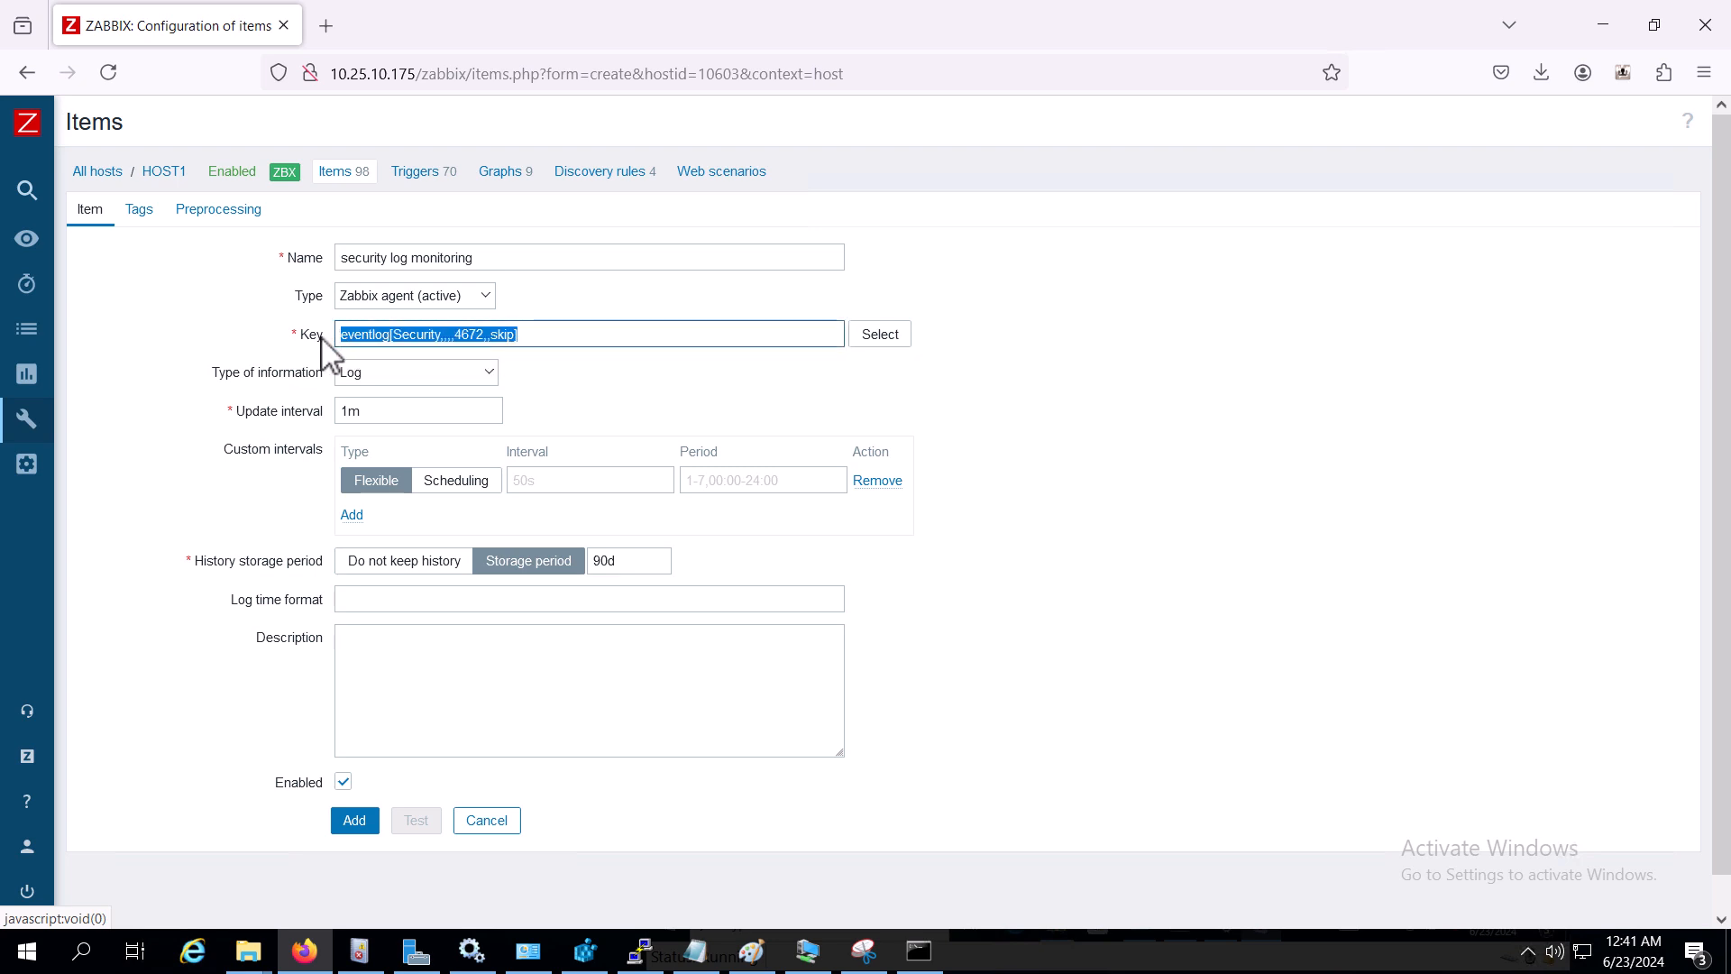
pyautogui.click(558, 341)
pyautogui.click(556, 338)
pyautogui.moveTo(557, 338); pyautogui.dragTo(259, 344)
pyautogui.click(259, 343)
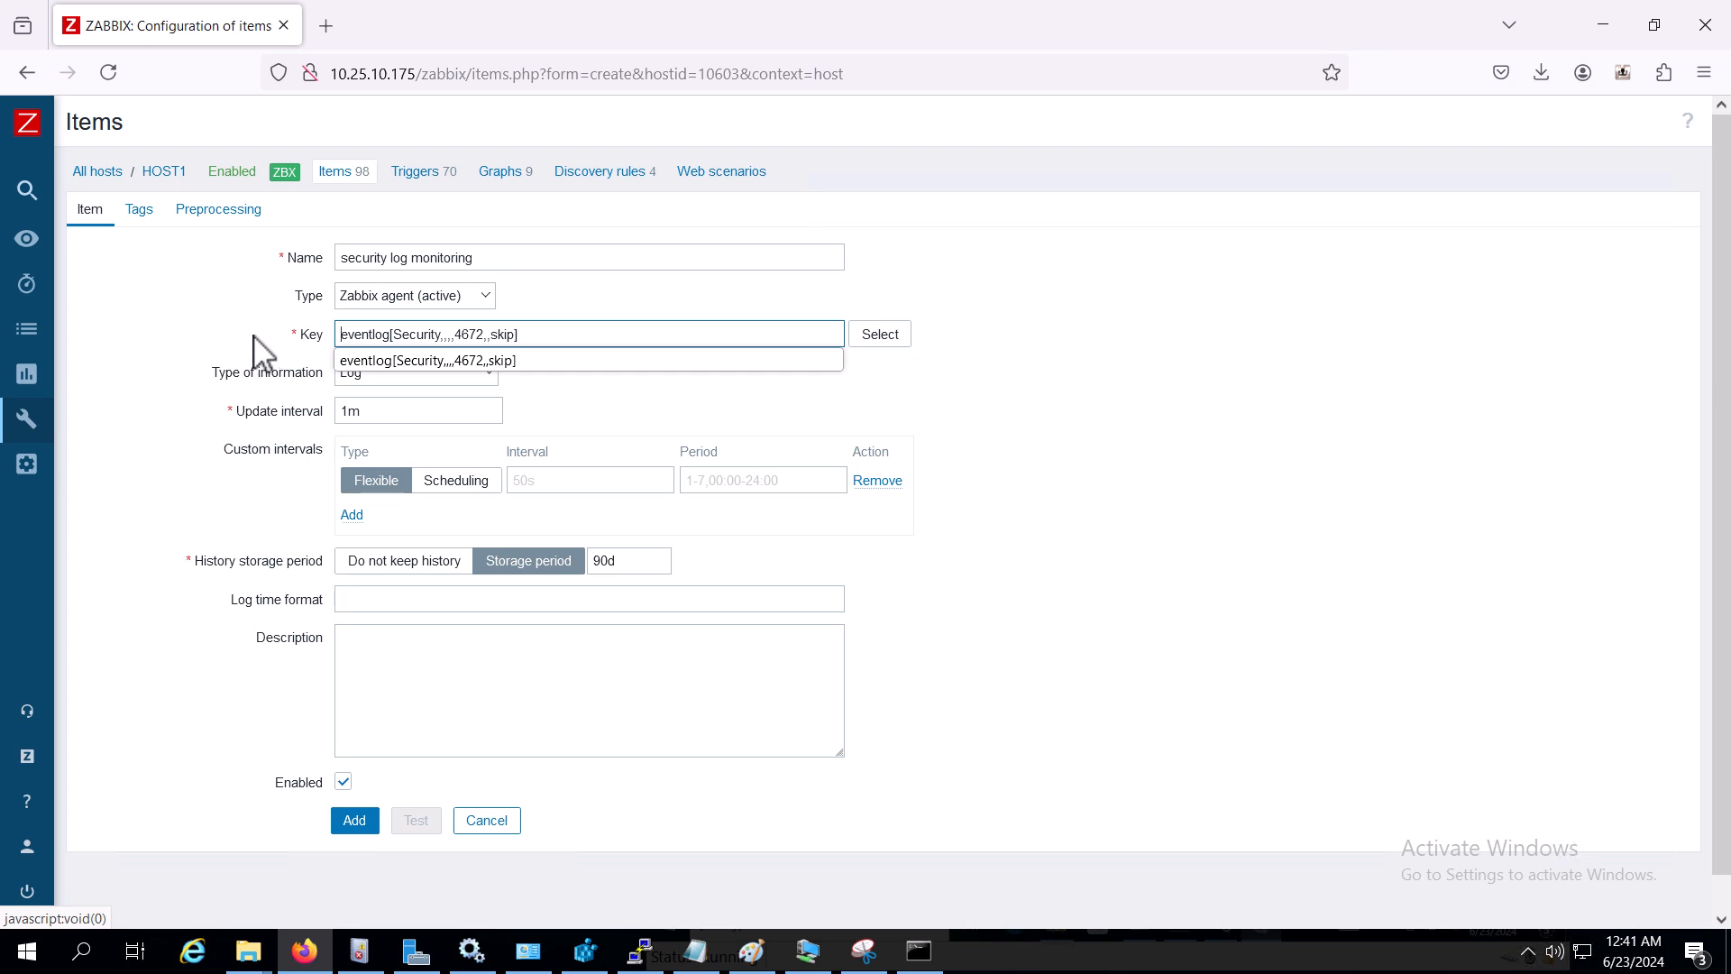
pyautogui.hotkey('ctrl', 'a')
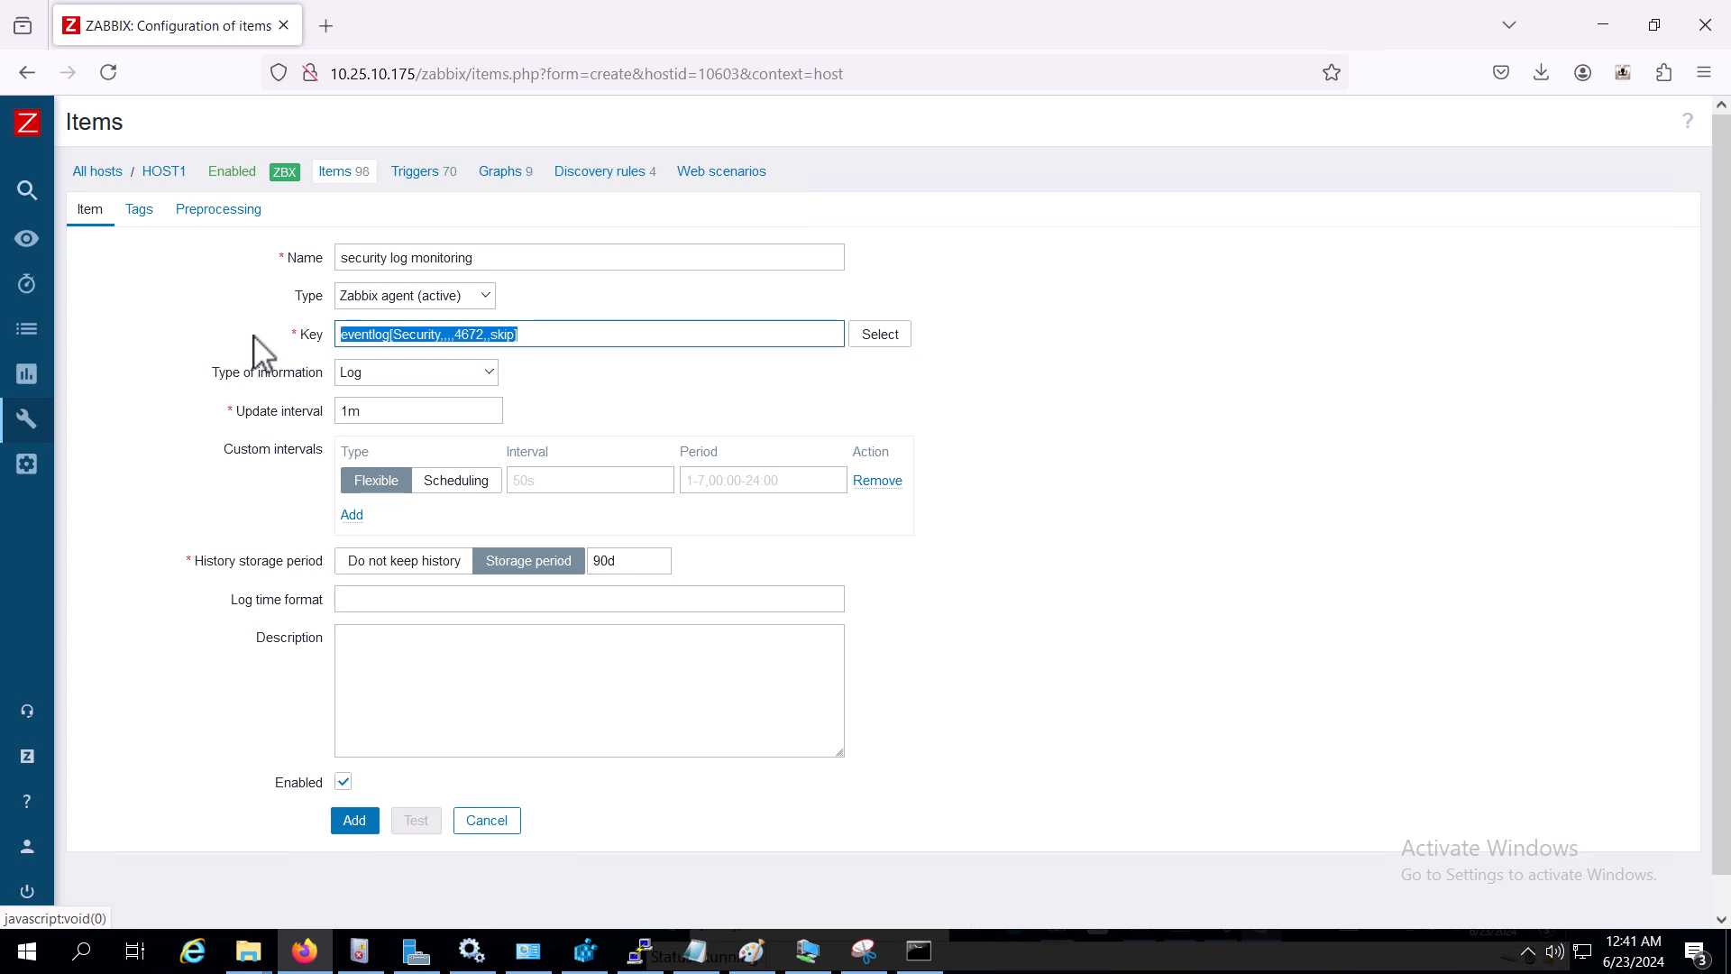
# - Choose Log as the item's type of information and set its update interval to 10s
pyautogui.moveTo(226, 375); pyautogui.dragTo(309, 381)
pyautogui.click(379, 377)
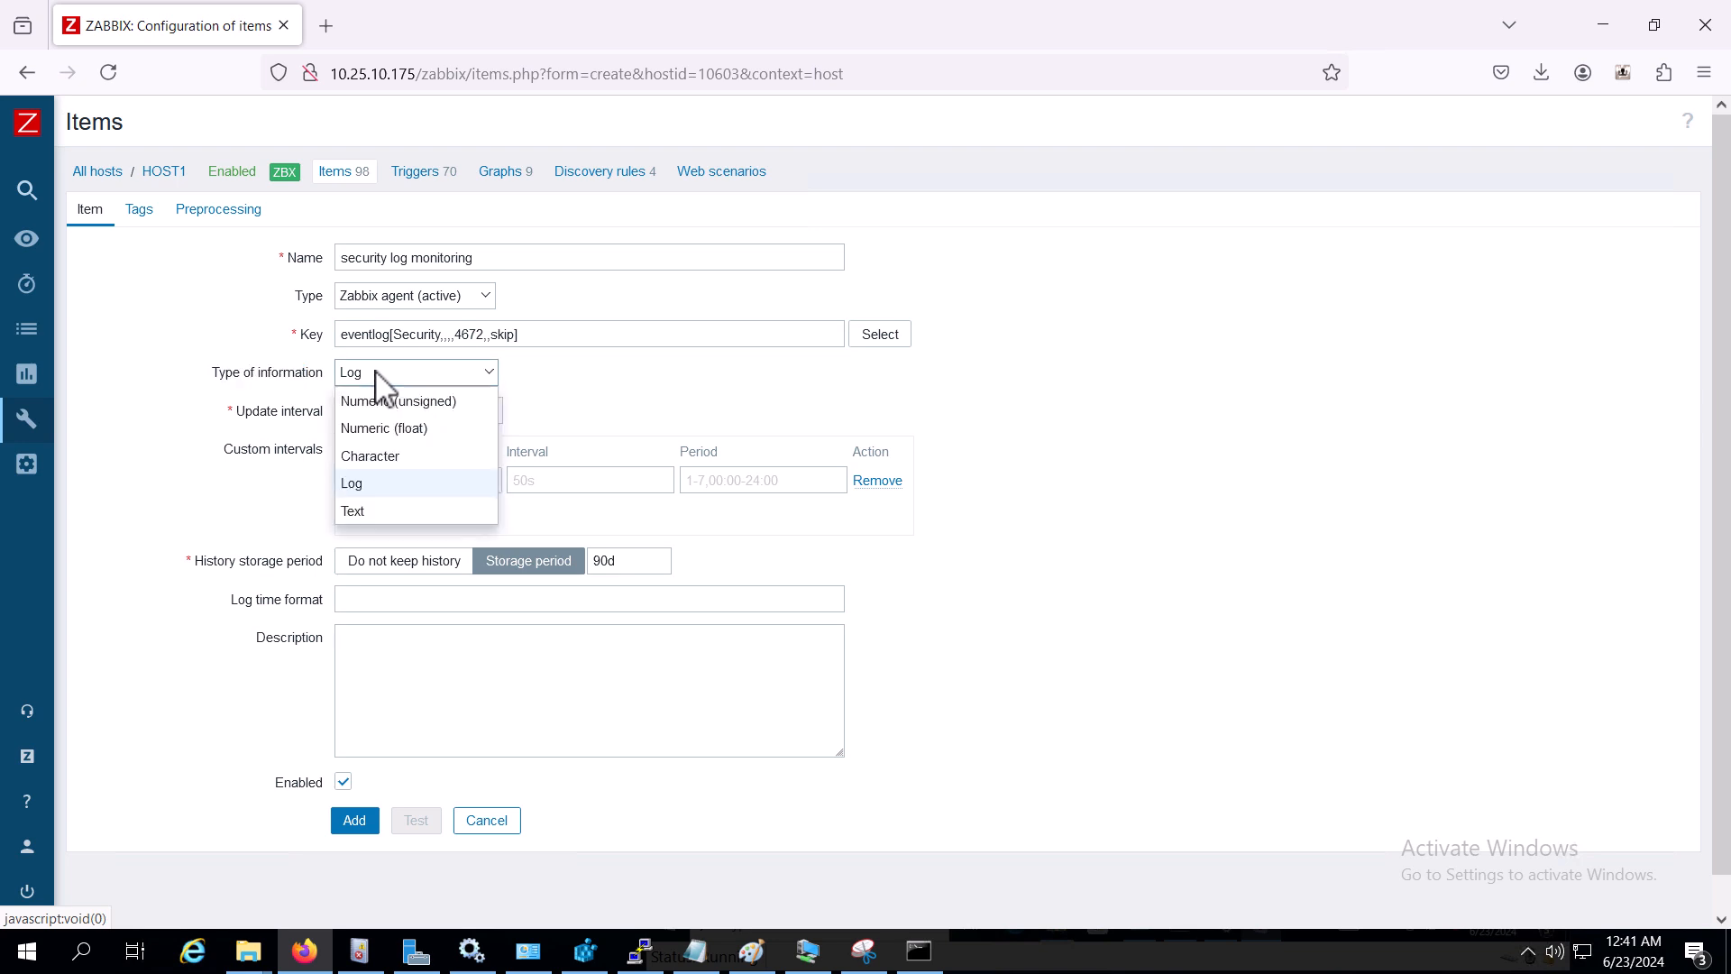
pyautogui.click(387, 494)
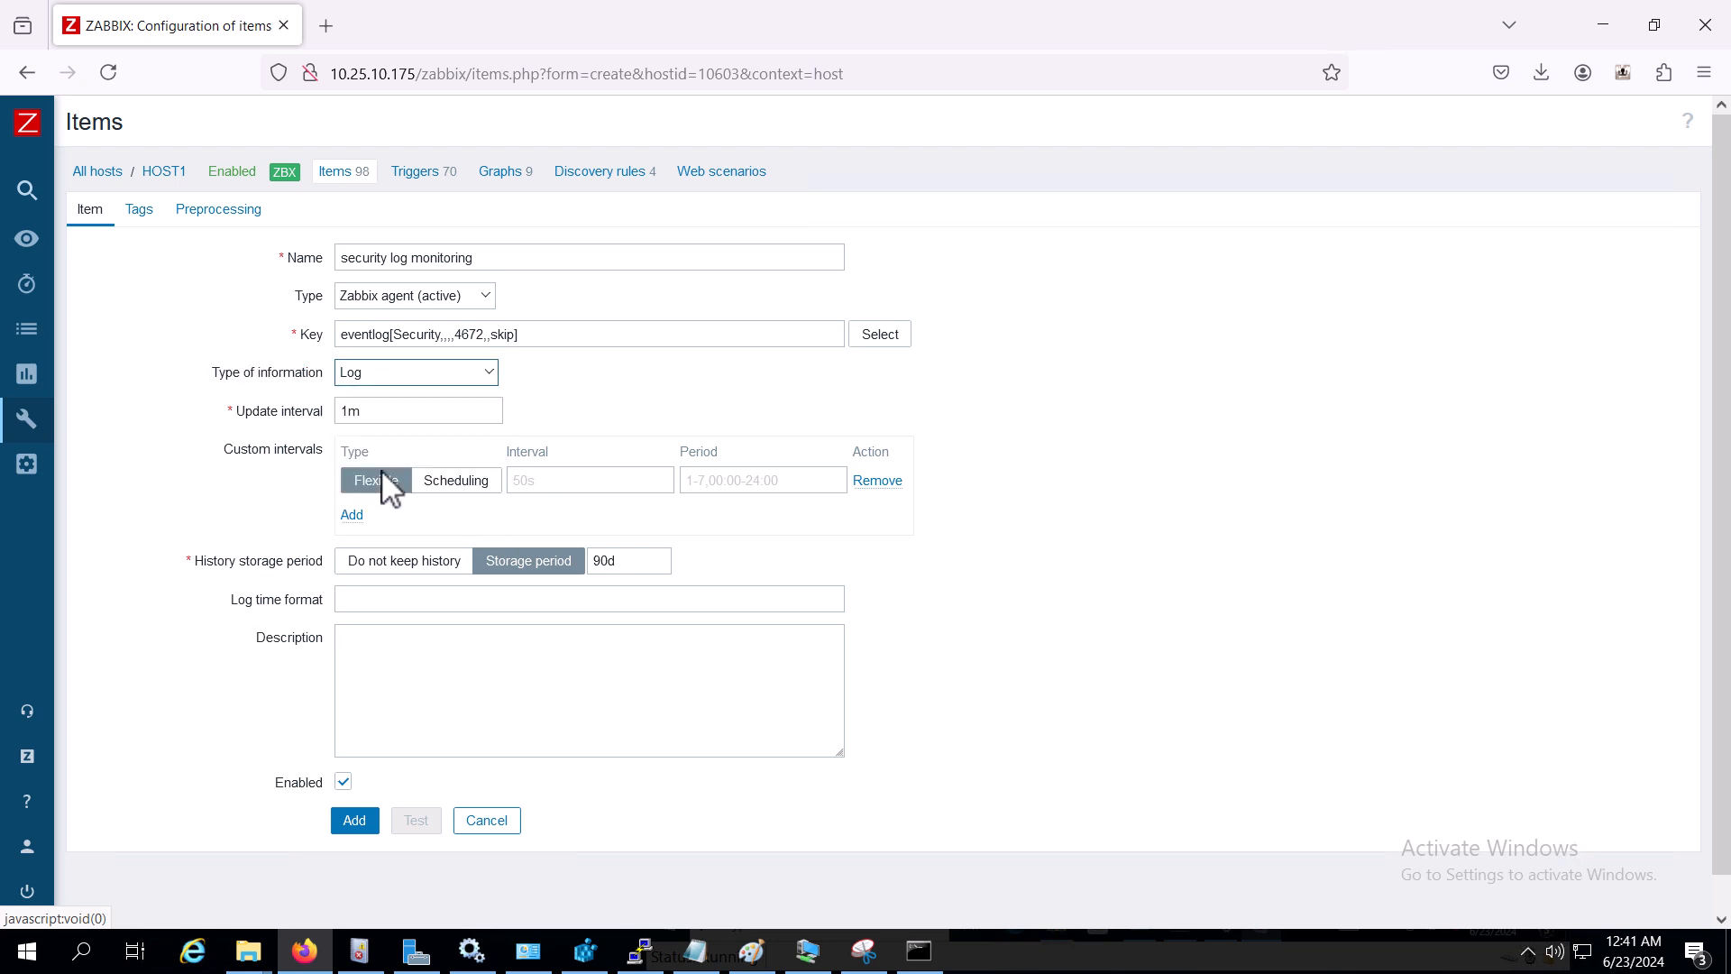
pyautogui.moveTo(381, 417); pyautogui.dragTo(326, 423)
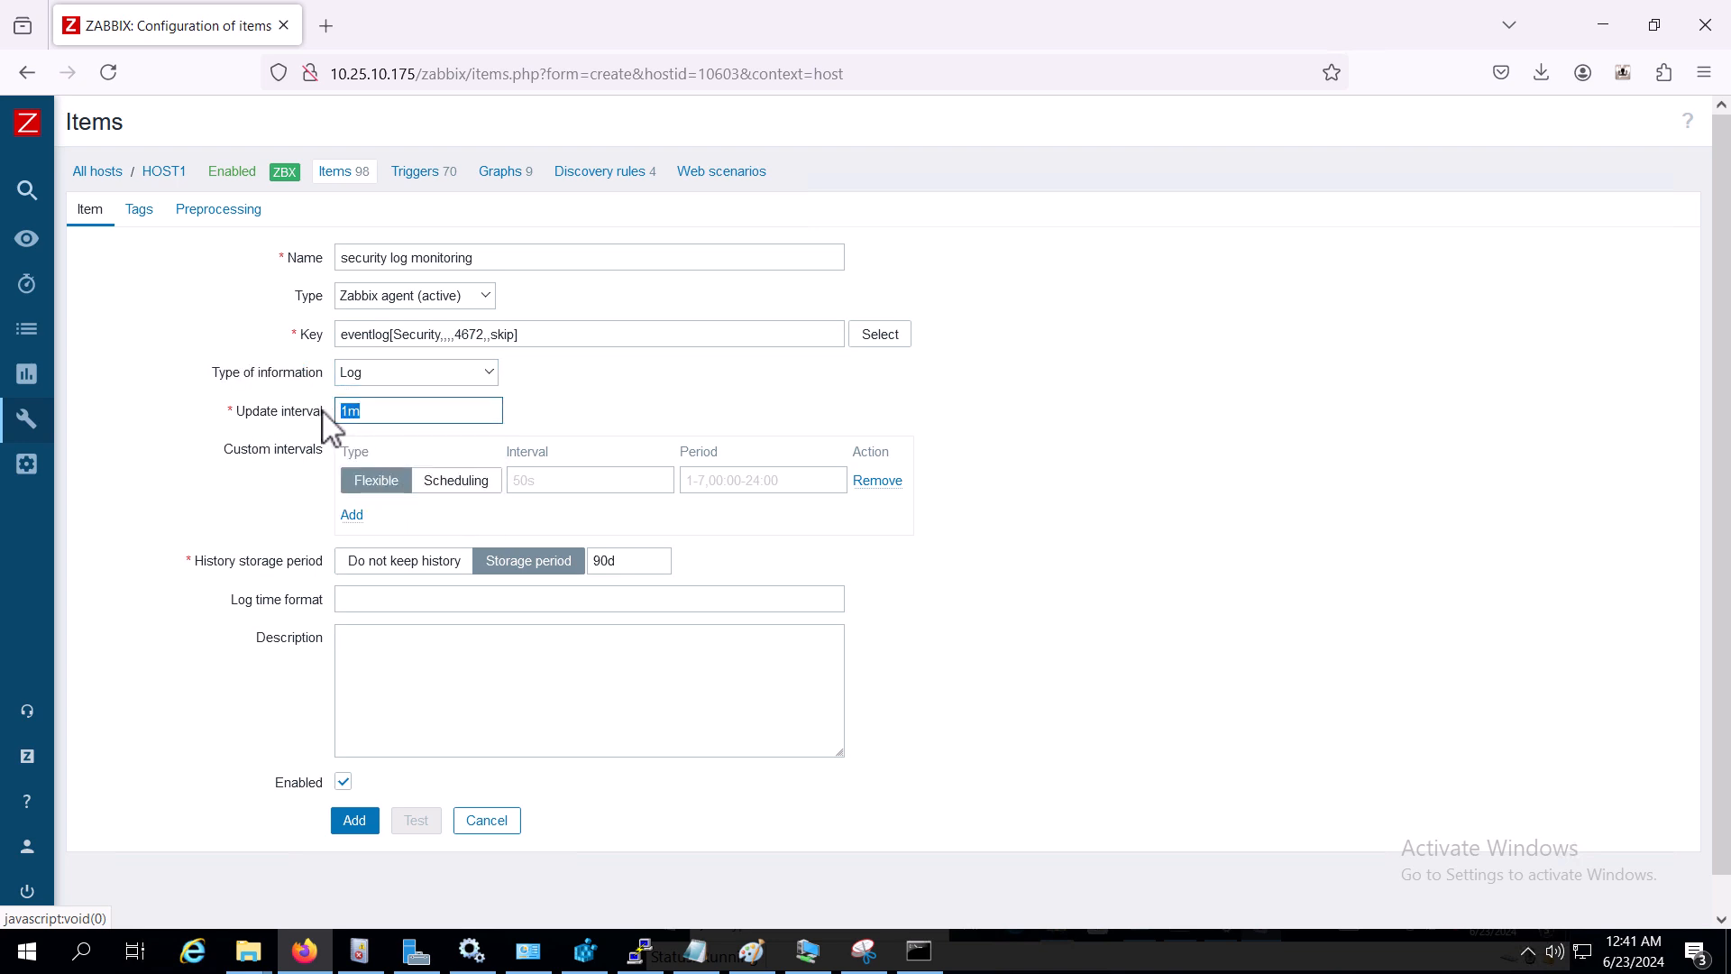
pyautogui.write('10s')
# - Add the completed security log monitoring item to HOST1
pyautogui.click(255, 491)
pyautogui.scroll(-1, 448, 610)
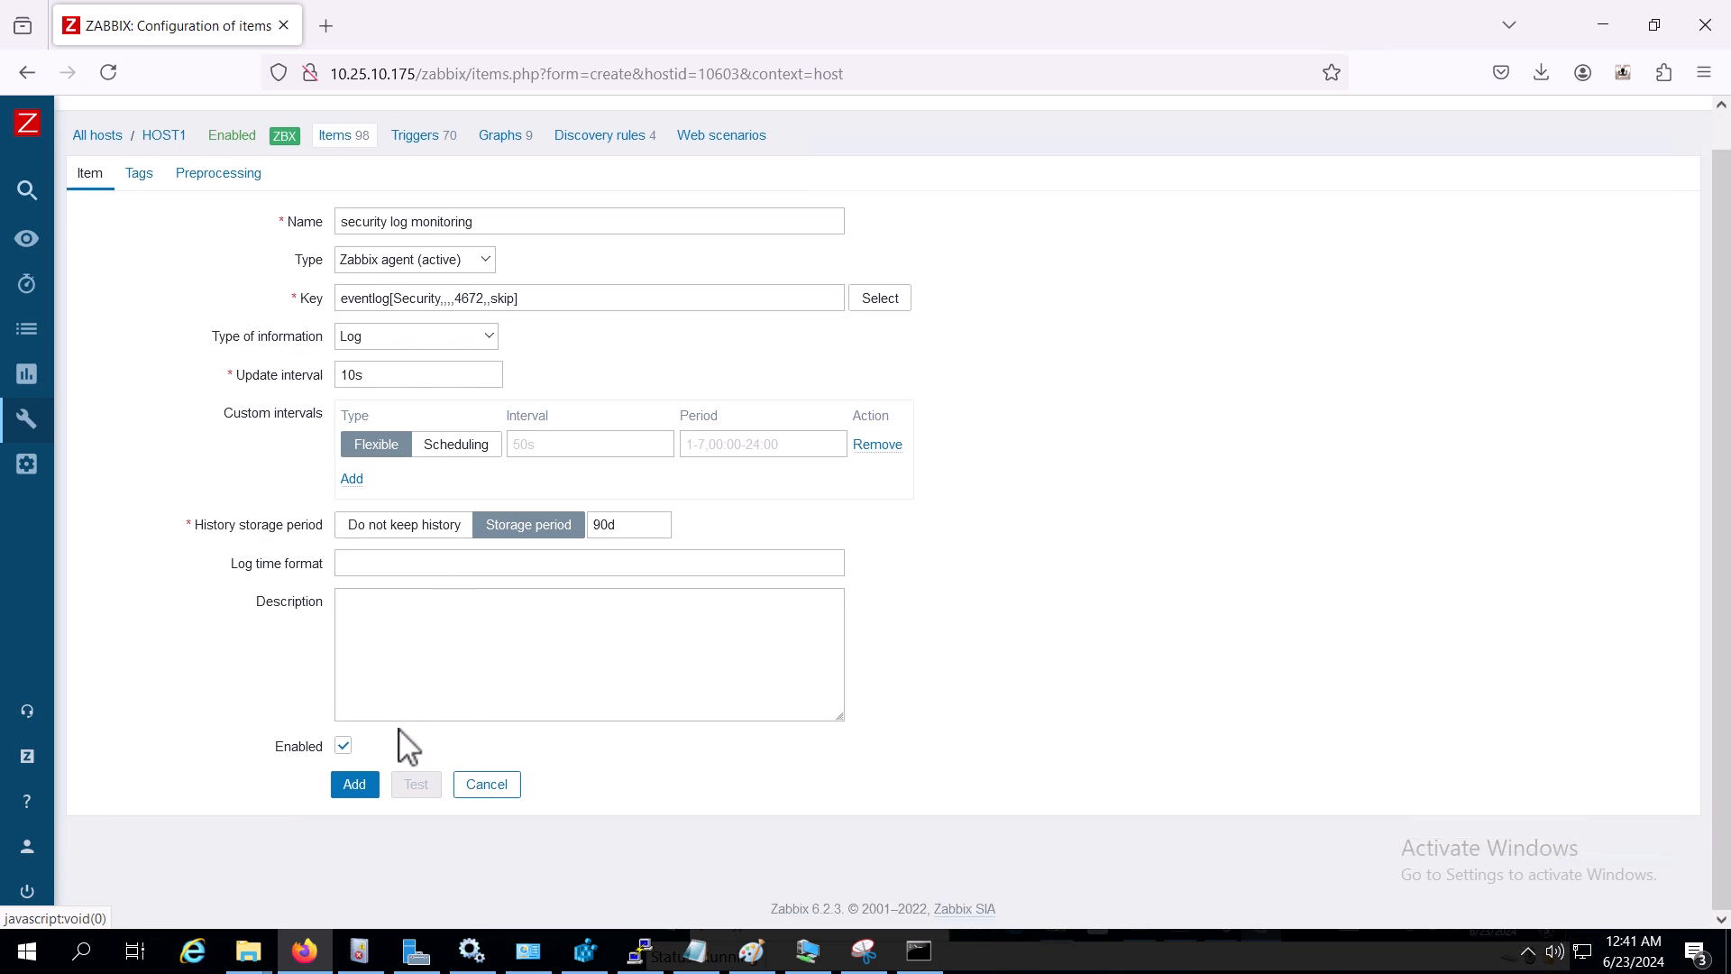
pyautogui.click(367, 791)
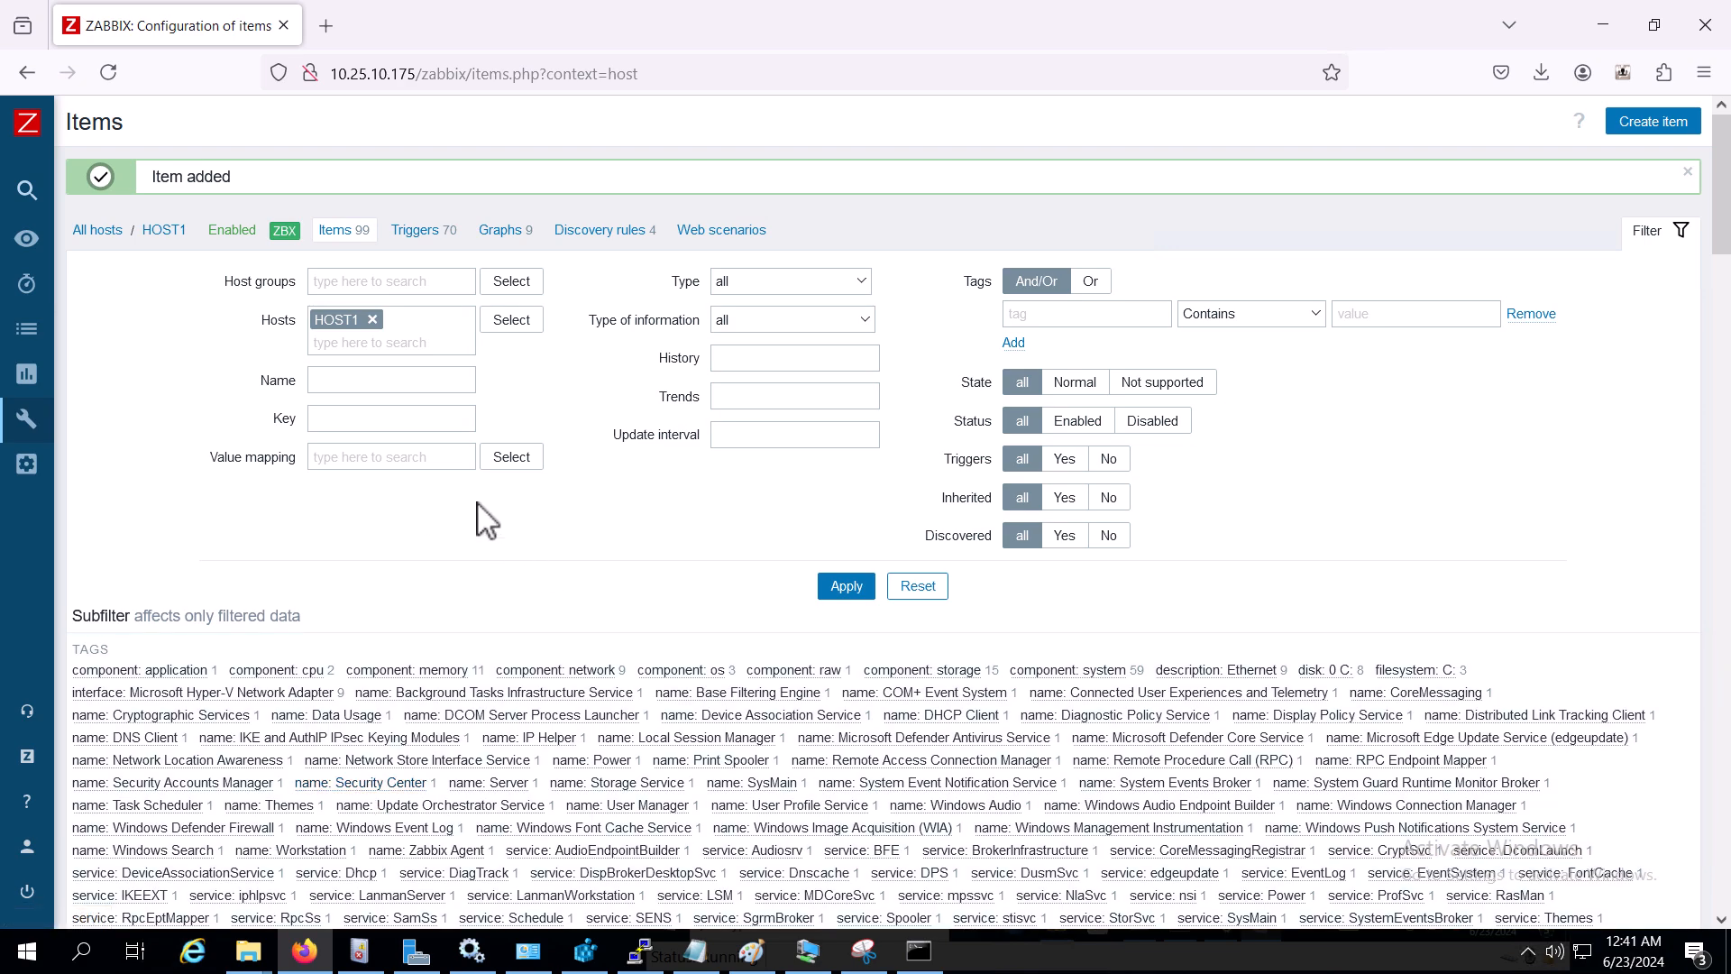
# - Switch to Event Viewer on the TEST VM, reload the Security log, check its latest events, and minimize the VM window
pyautogui.scroll(-10, 483, 514)
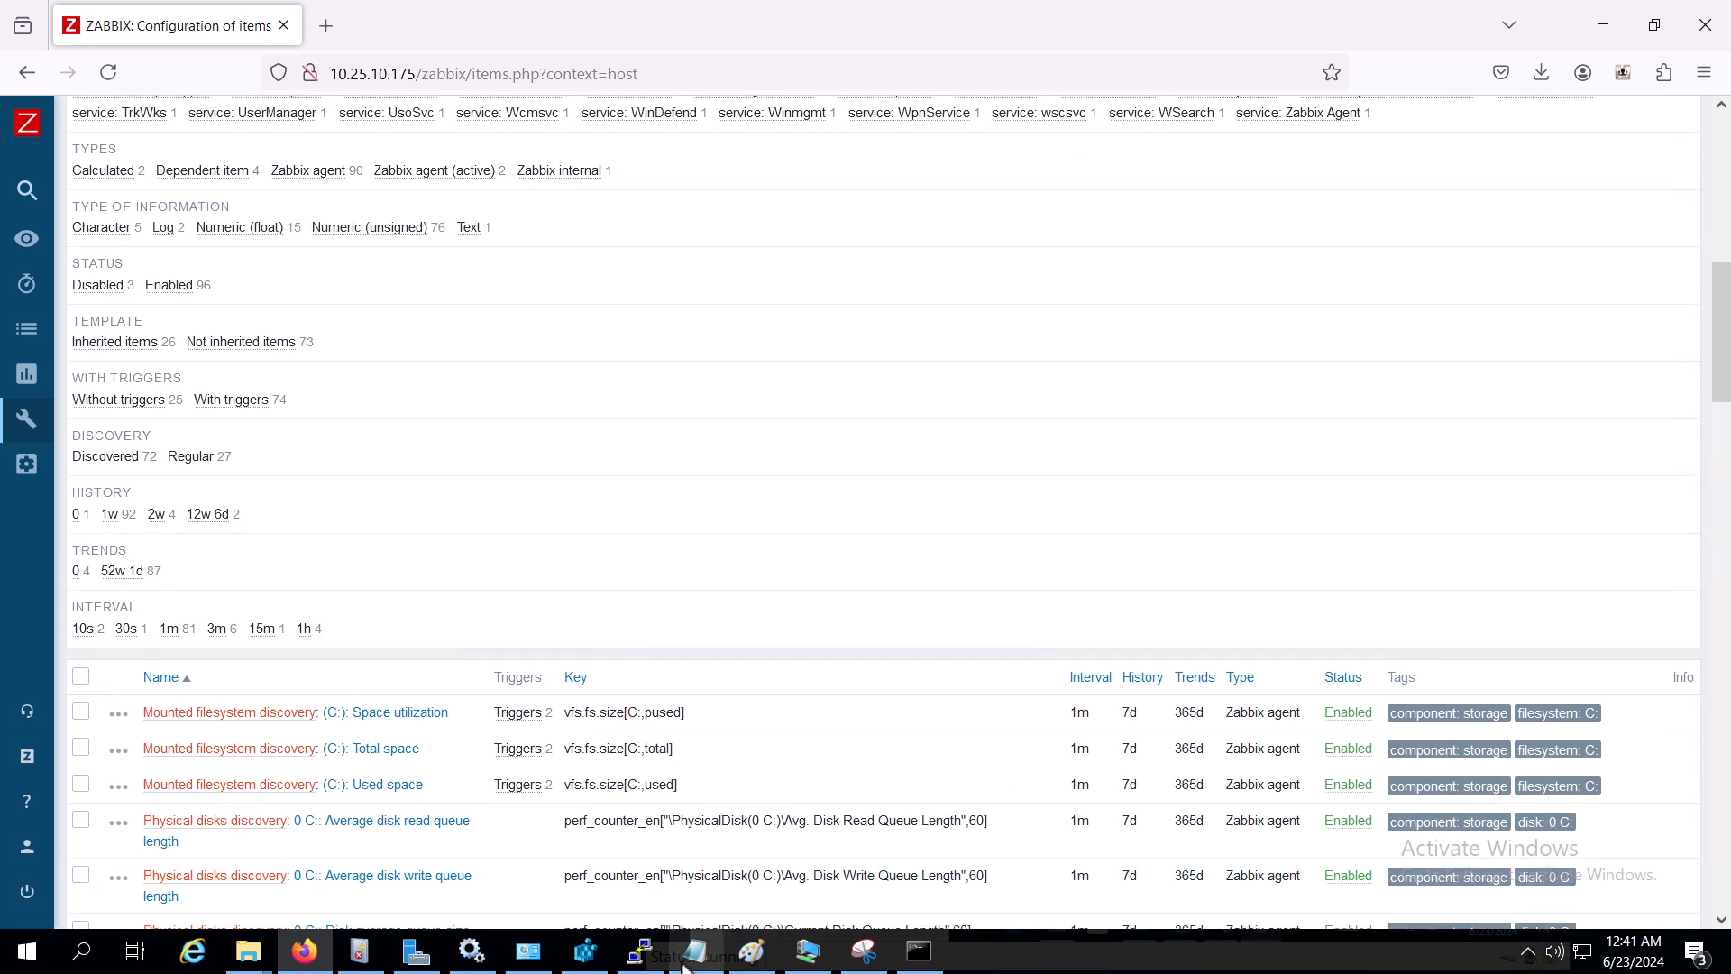
pyautogui.click(808, 953)
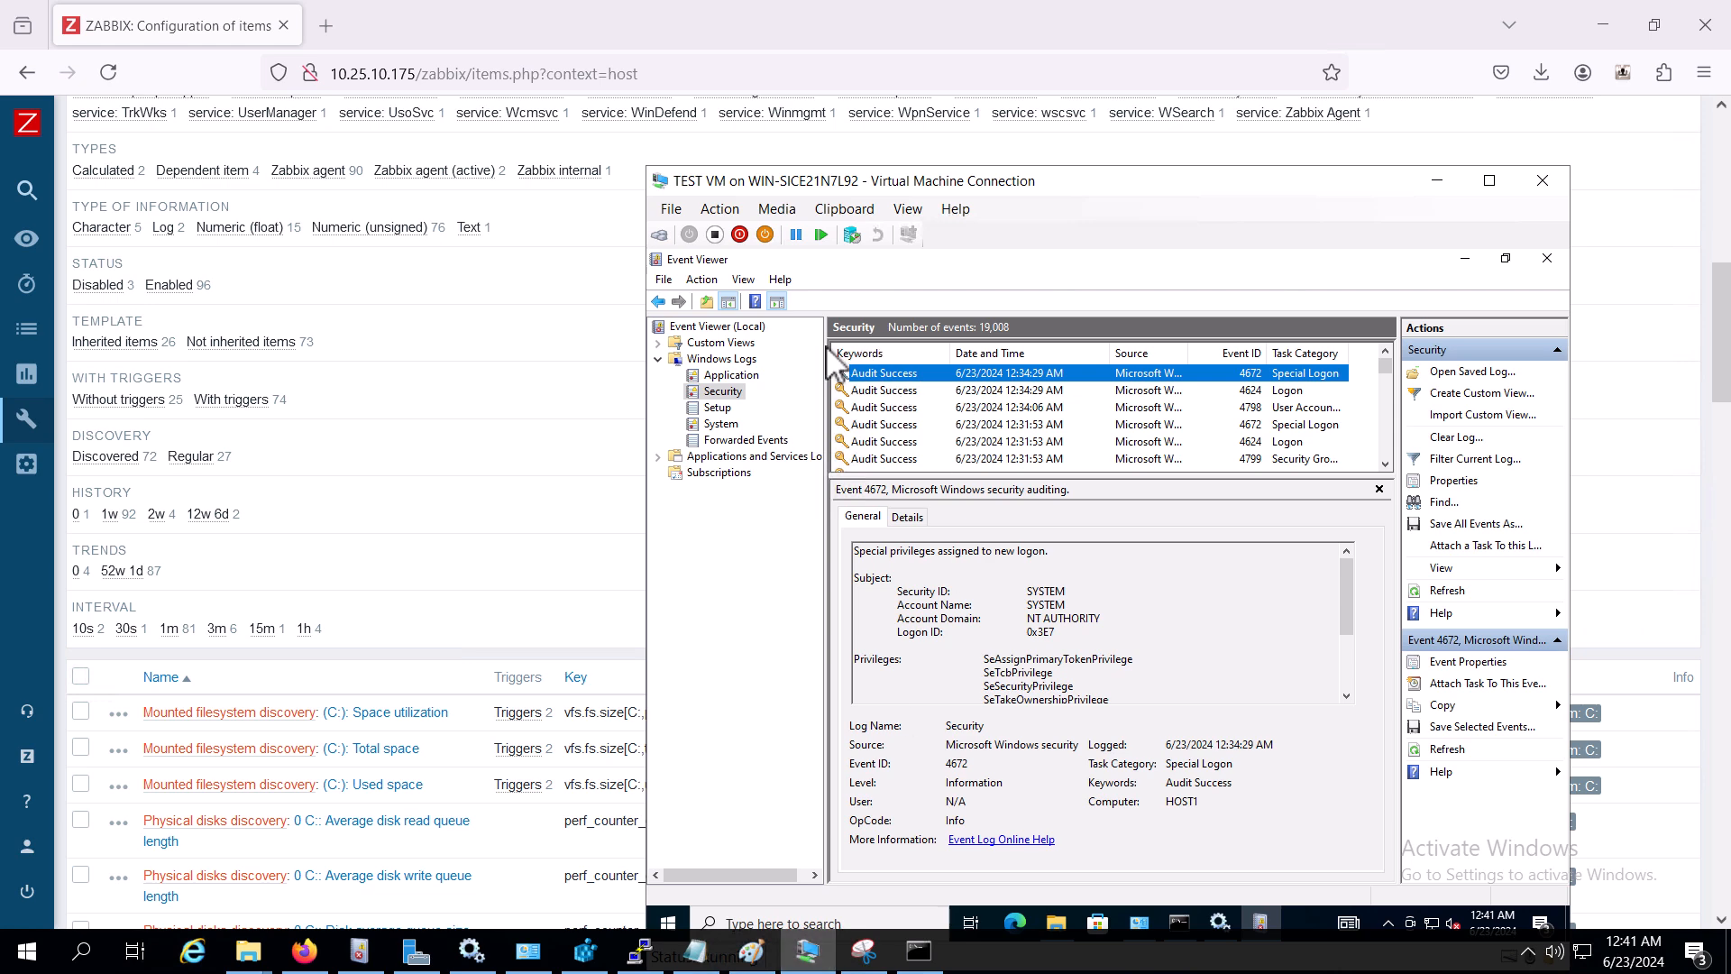
pyautogui.click(730, 408)
pyautogui.click(723, 391)
pyautogui.click(988, 393)
pyautogui.click(994, 379)
pyautogui.click(999, 407)
pyautogui.click(718, 407)
pyautogui.click(722, 391)
pyautogui.click(718, 407)
pyautogui.click(730, 393)
pyautogui.click(1046, 387)
pyautogui.click(1040, 374)
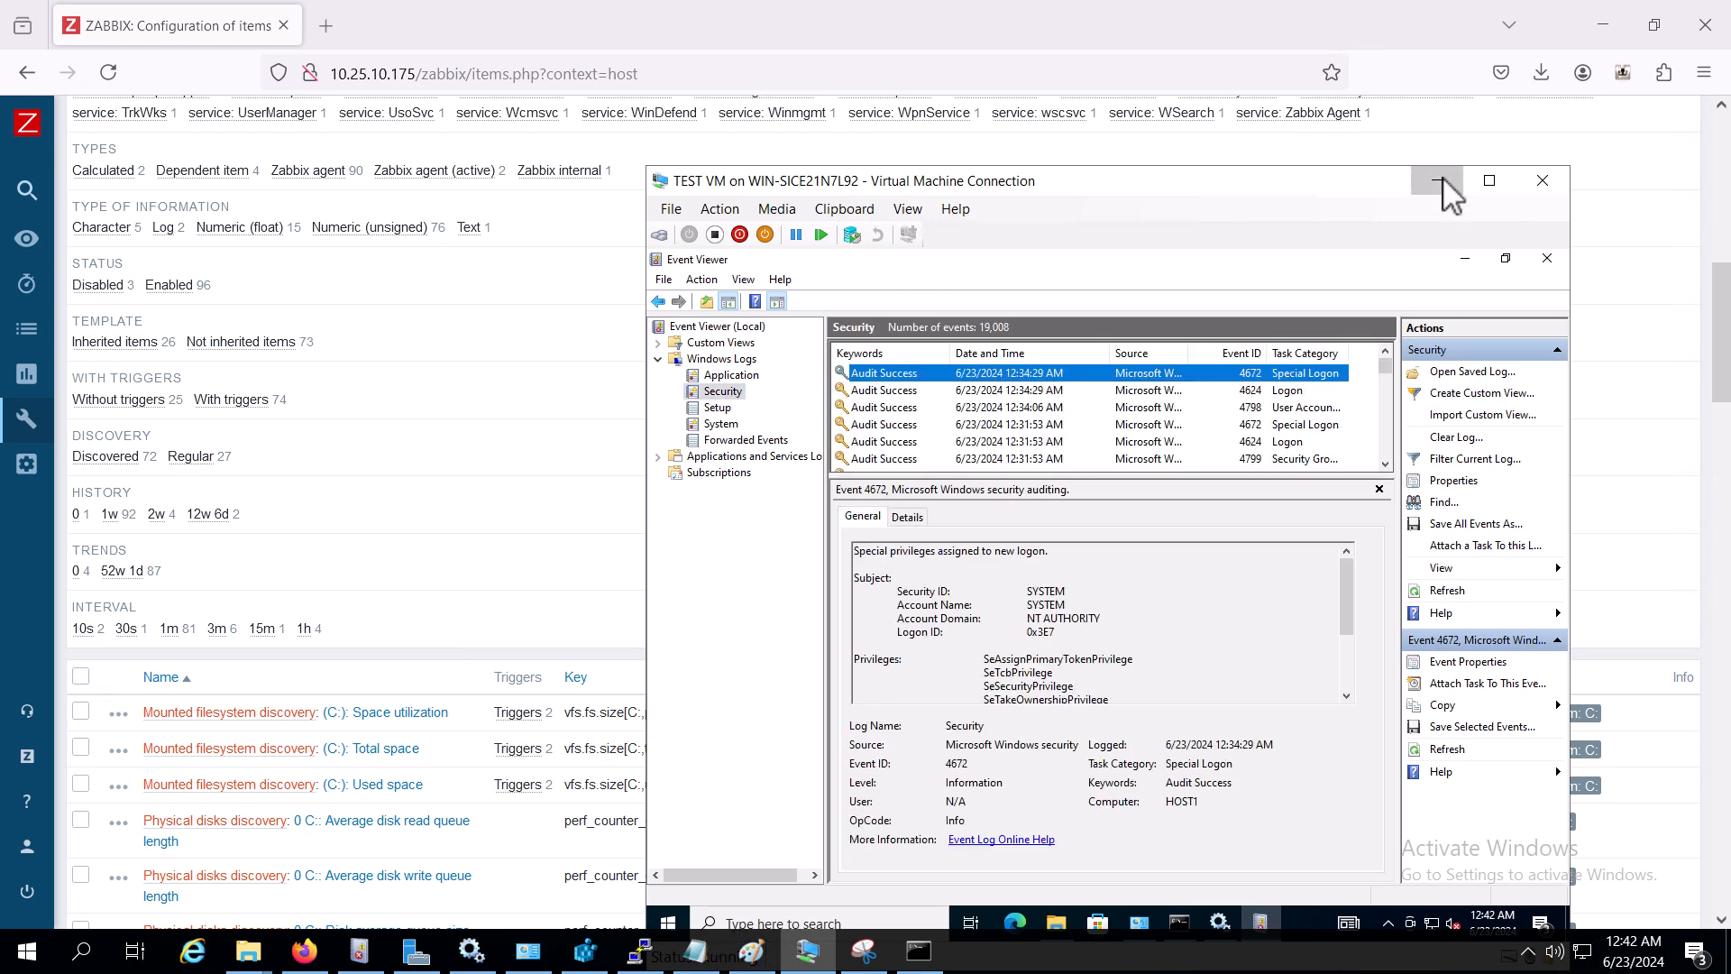
pyautogui.click(1438, 181)
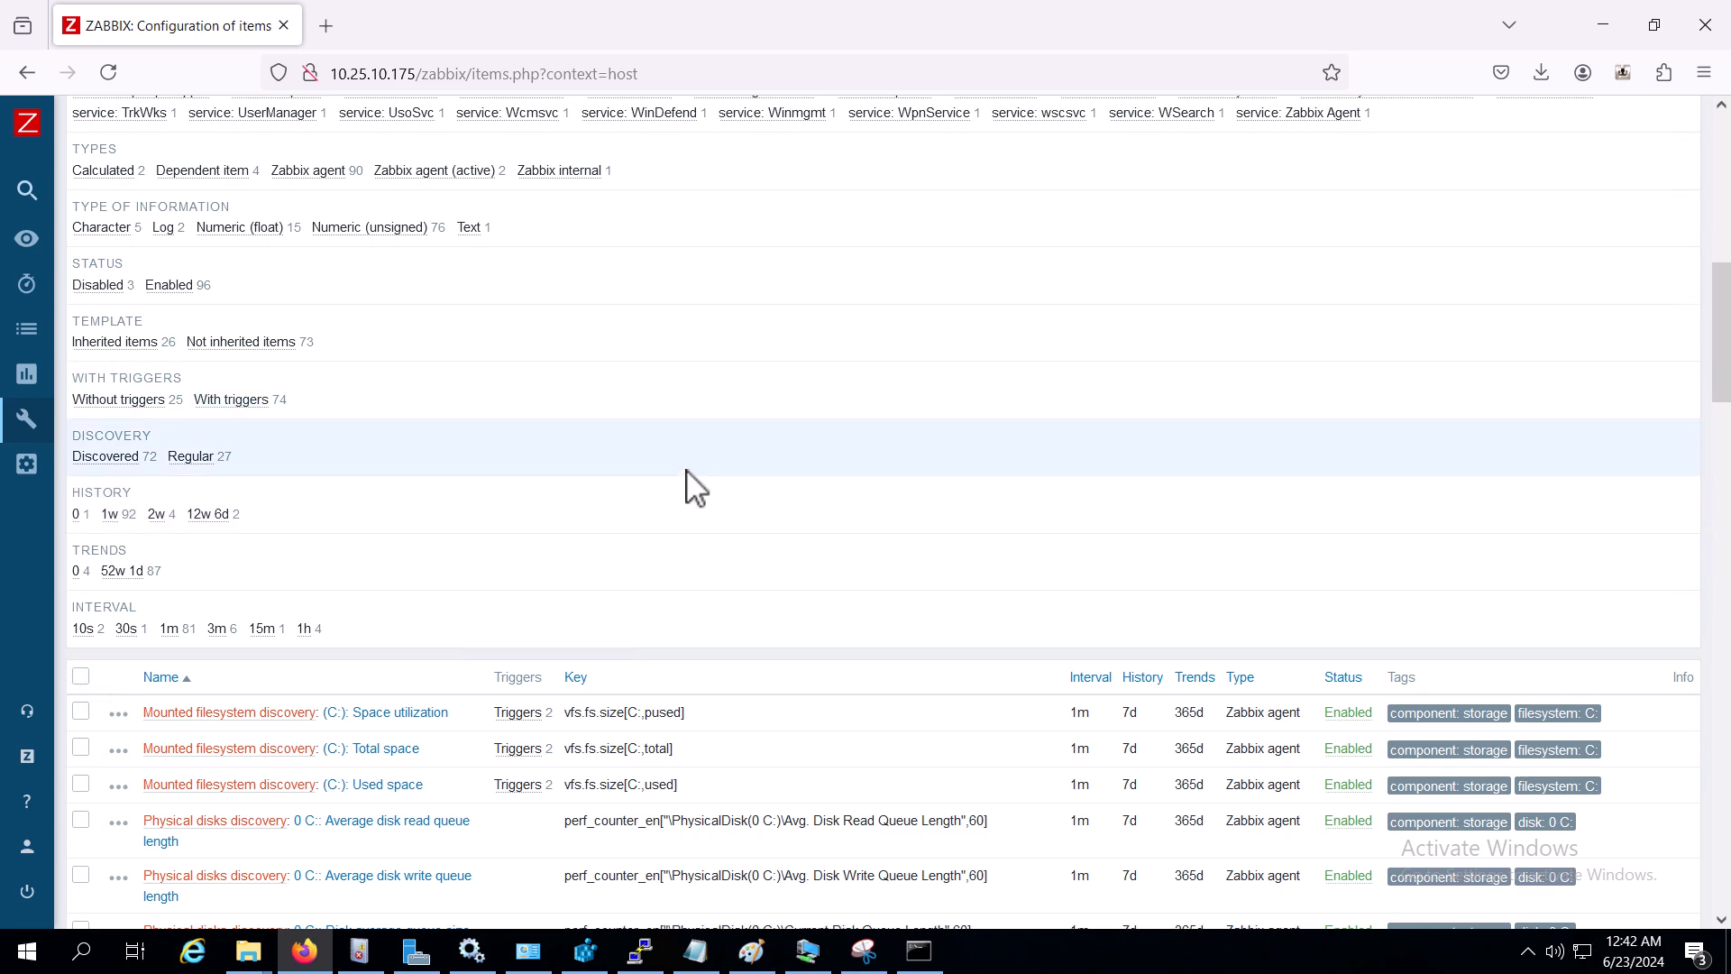
# - Open the Latest data page in Zabbix monitoring
pyautogui.scroll(-6, 695, 486)
pyautogui.scroll(5, 367, 559)
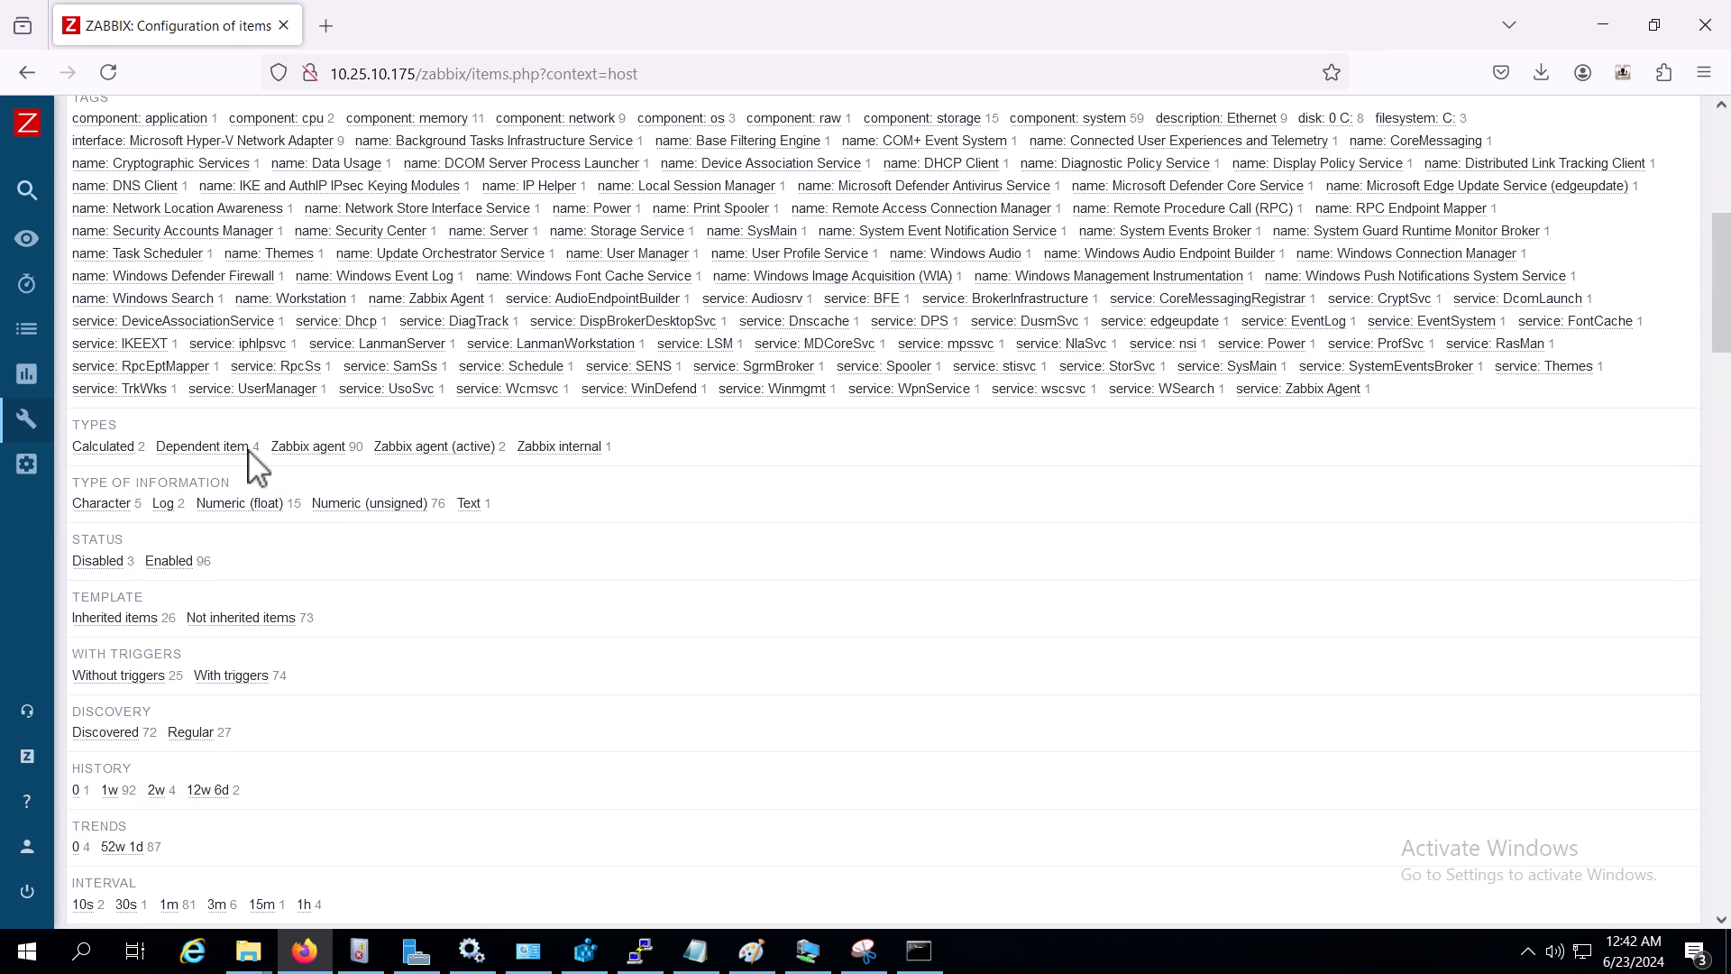
pyautogui.moveTo(24, 195)
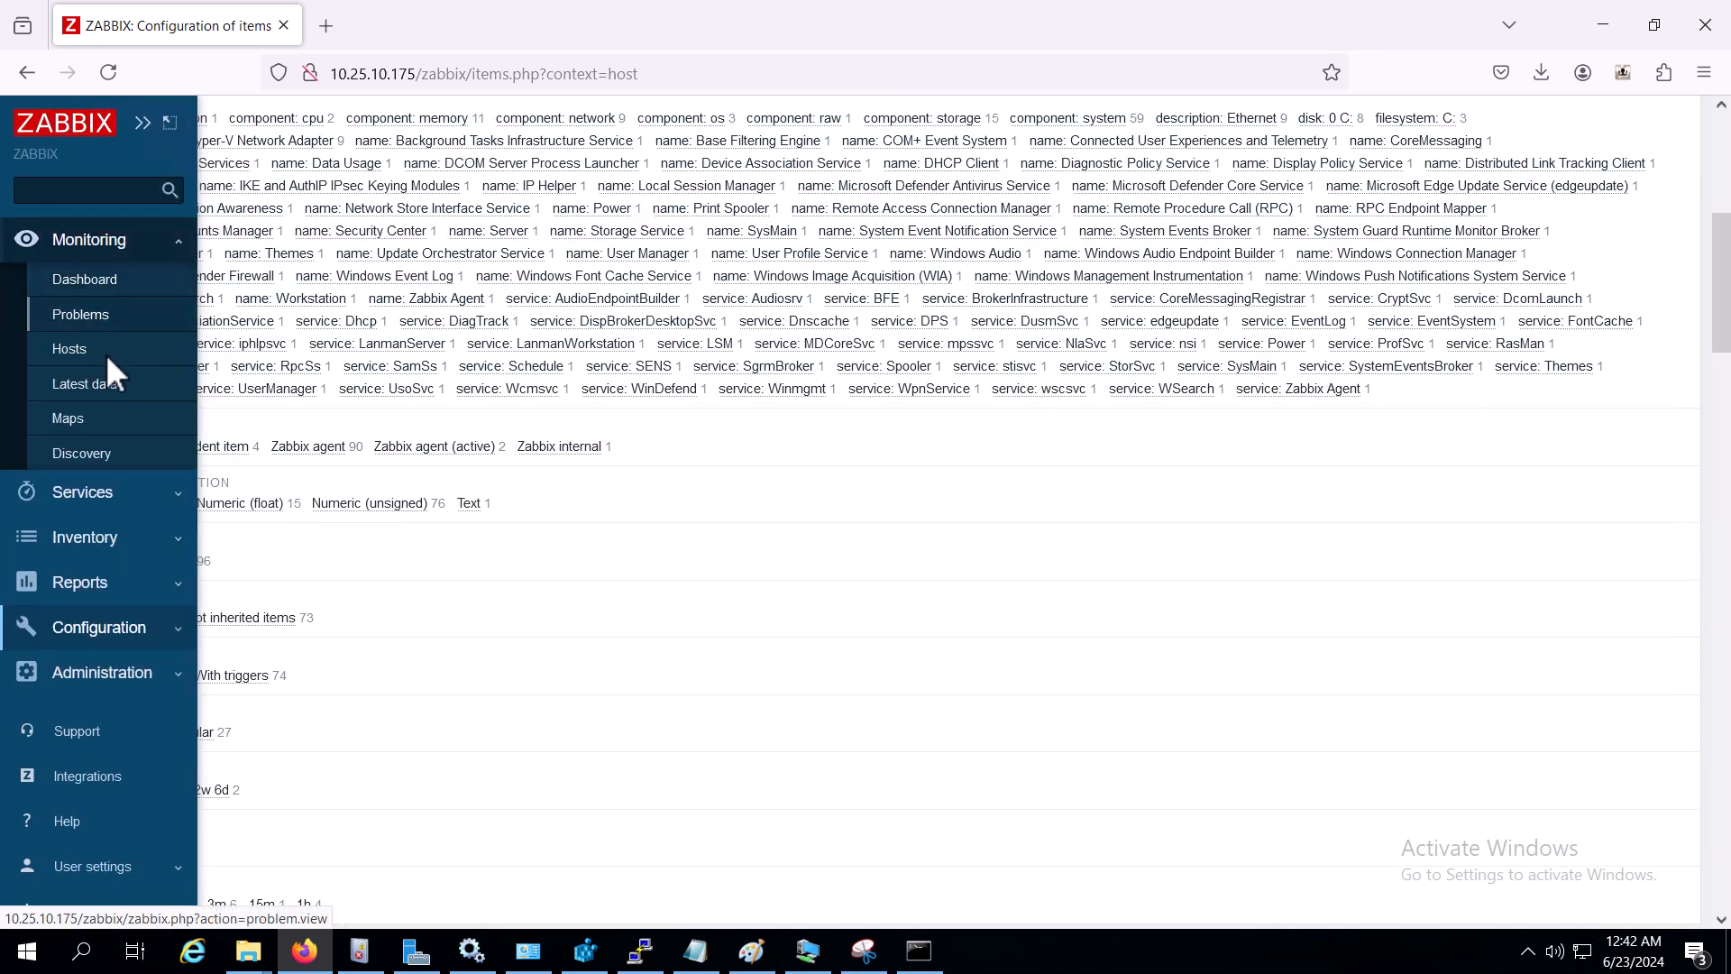
pyautogui.click(110, 382)
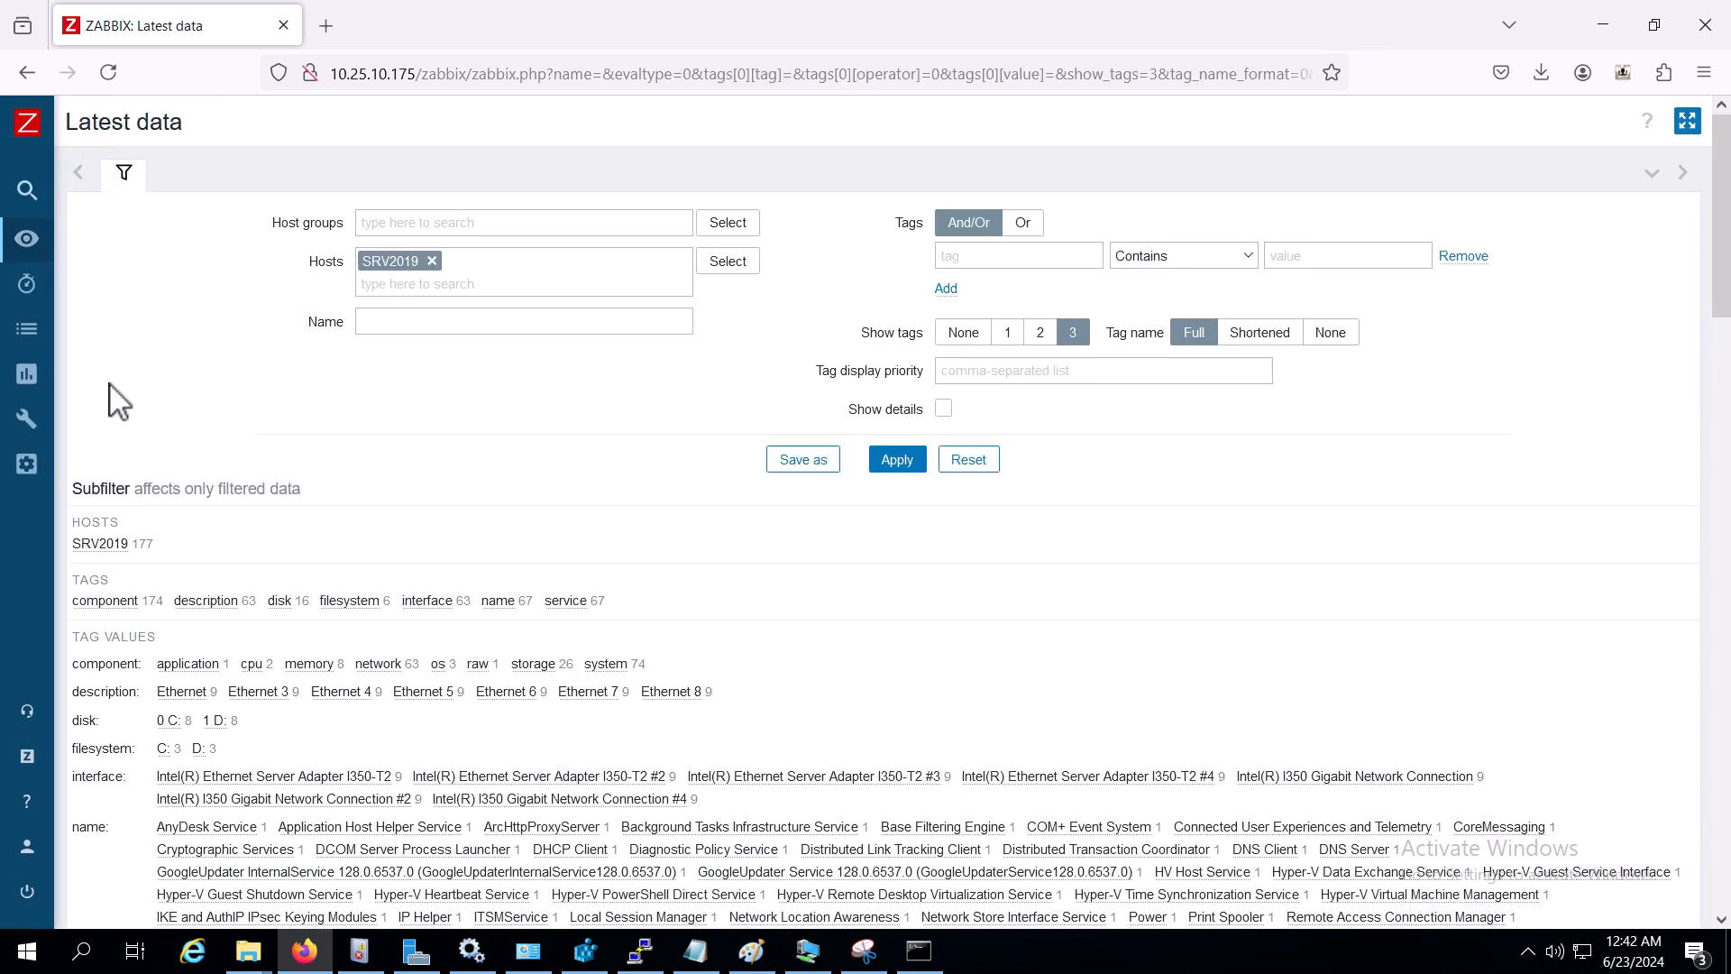
# - Replace SRV2019 in the latest data host filter with HOST1 from the Virtual machines host group
pyautogui.click(432, 260)
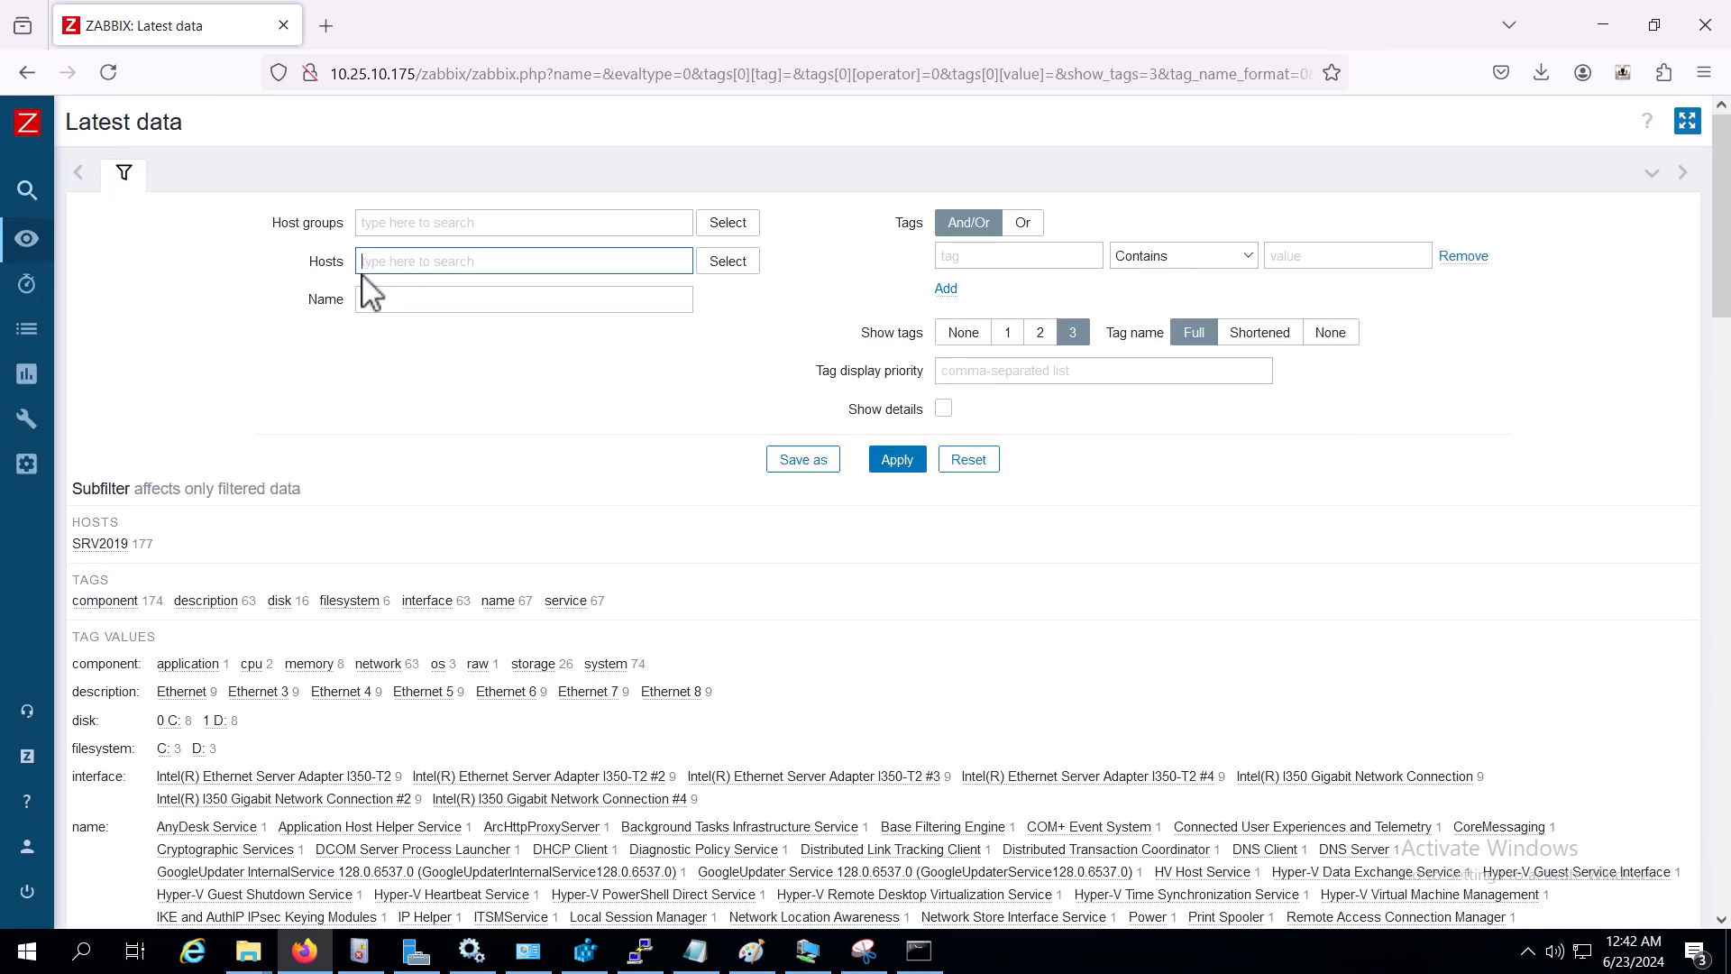
pyautogui.click(728, 262)
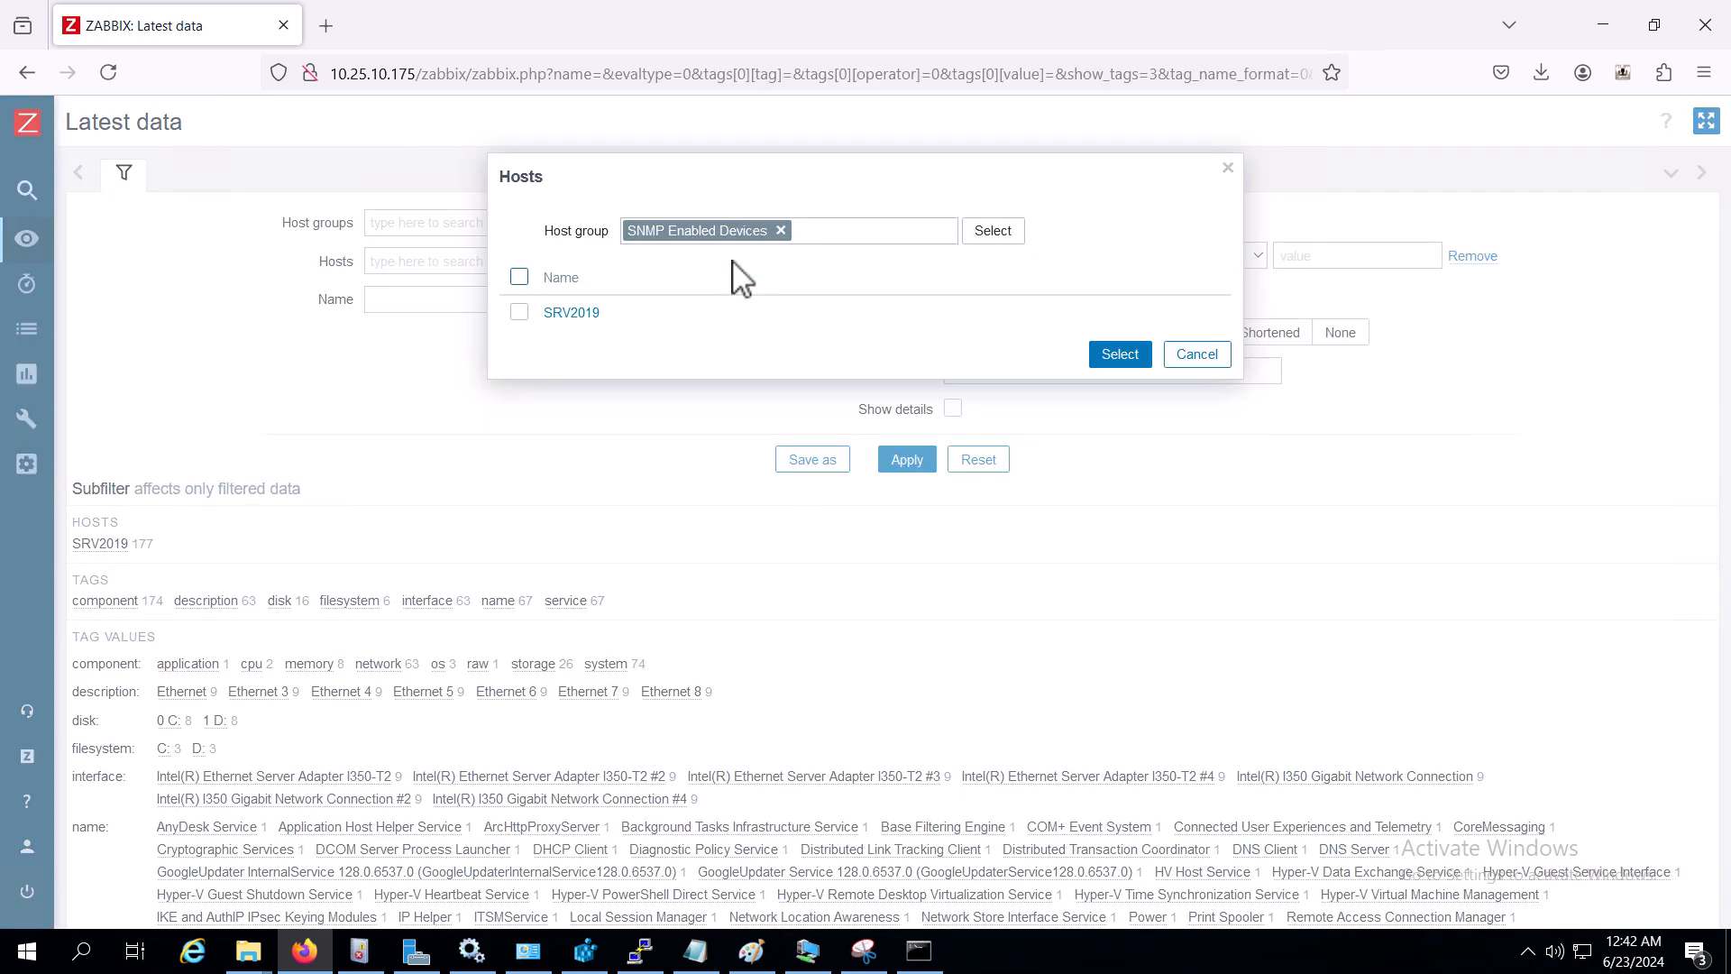
pyautogui.click(781, 230)
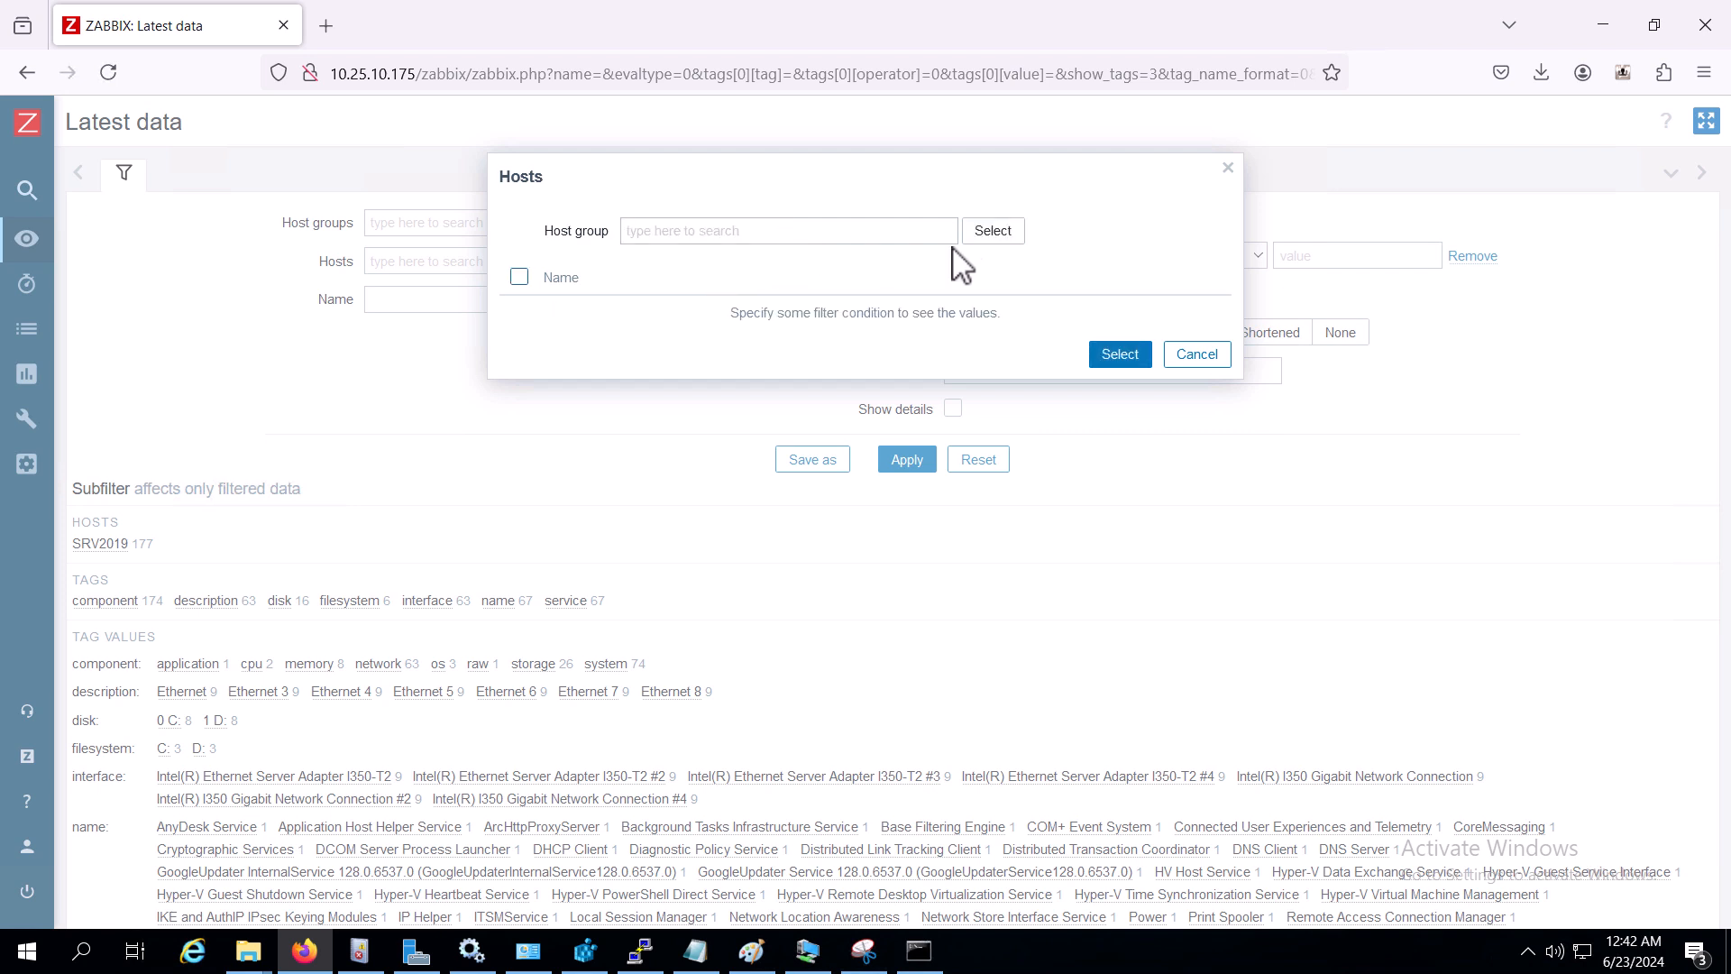
pyautogui.click(995, 237)
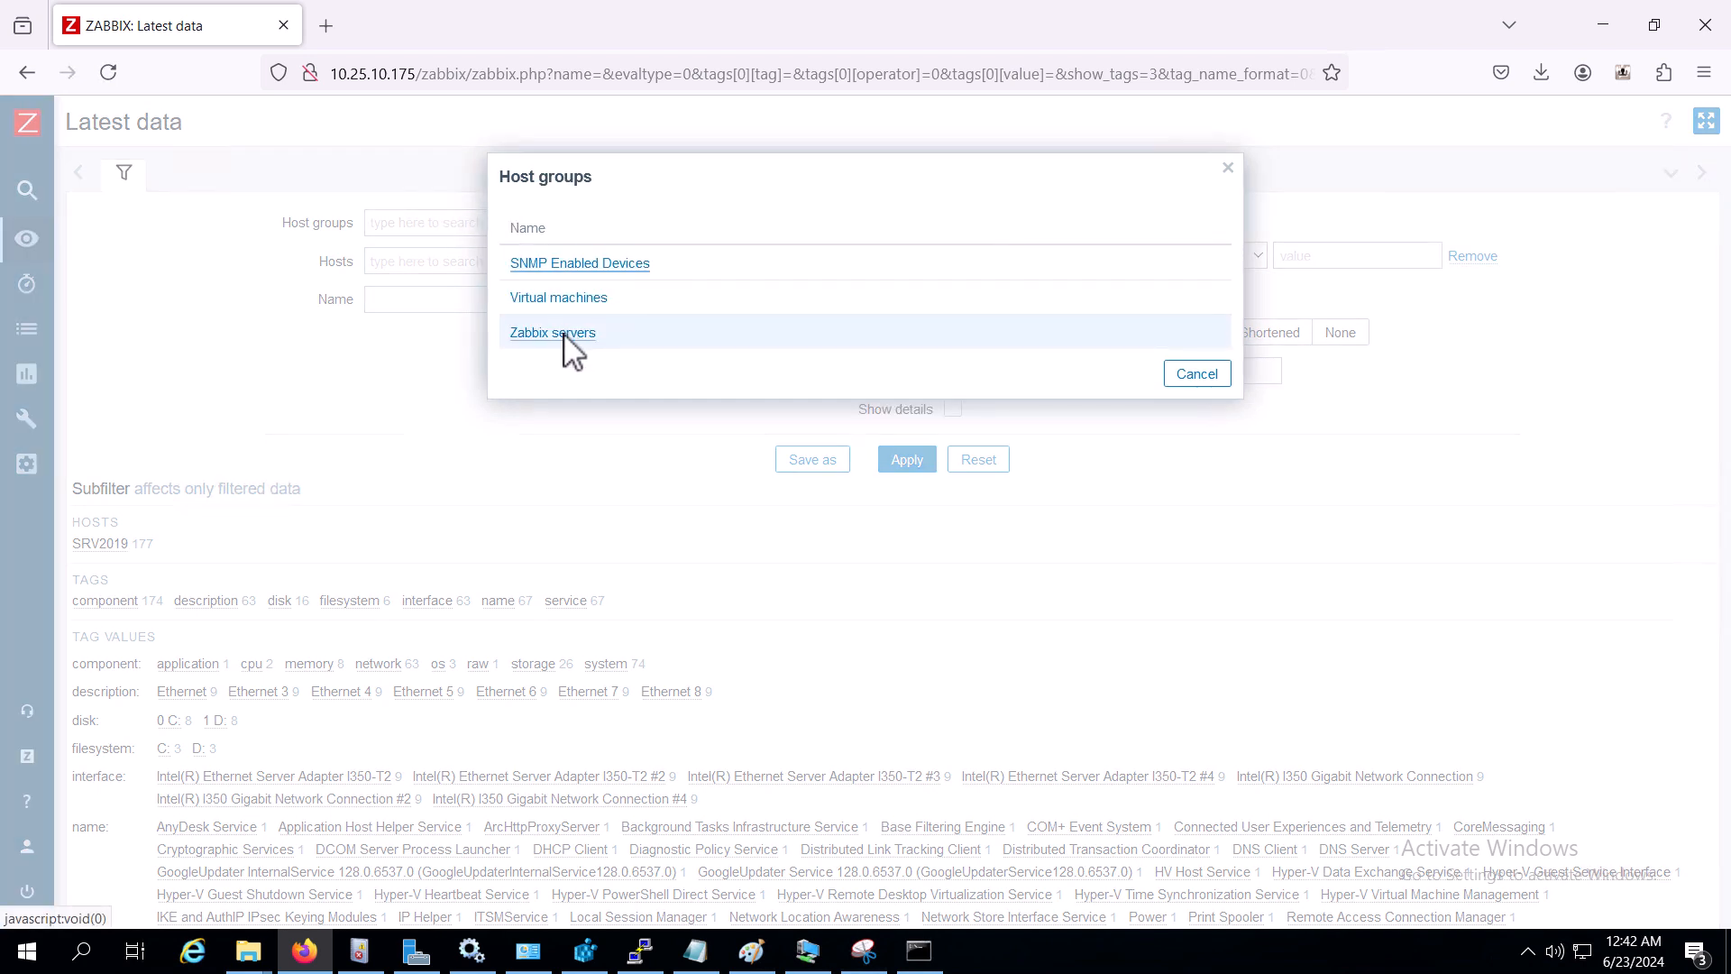
pyautogui.click(573, 299)
pyautogui.click(519, 312)
pyautogui.click(1123, 356)
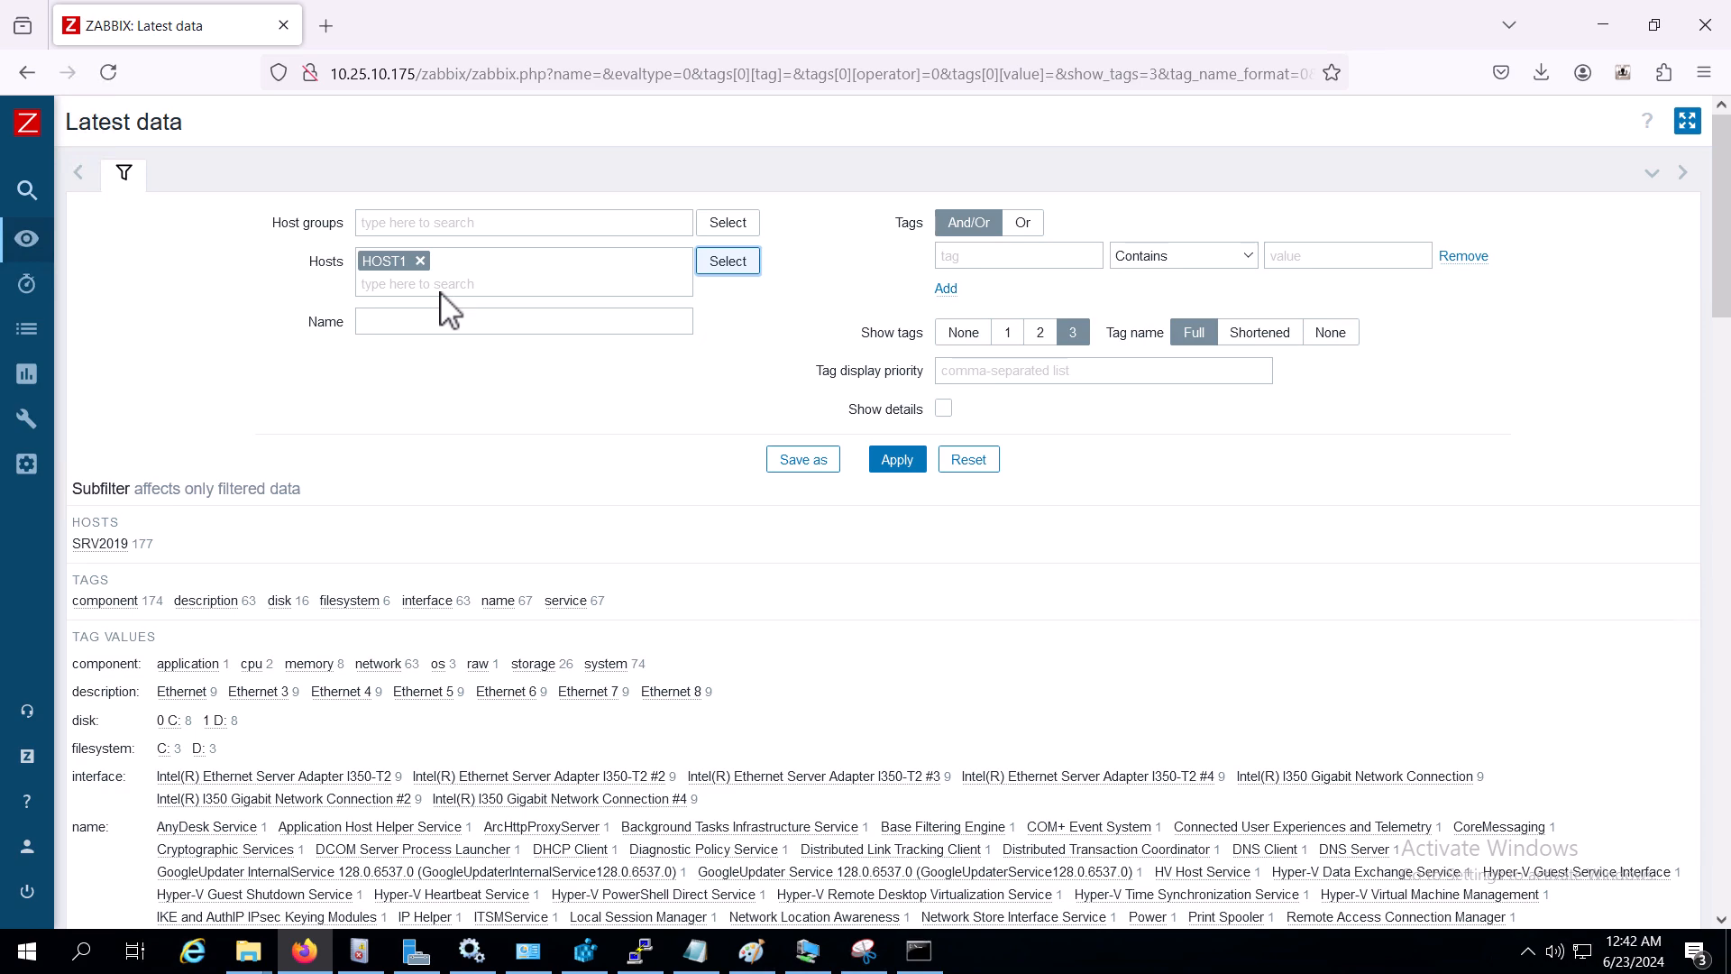
# - Apply the HOST1 filter to the latest data list
pyautogui.scroll(-8, 487, 432)
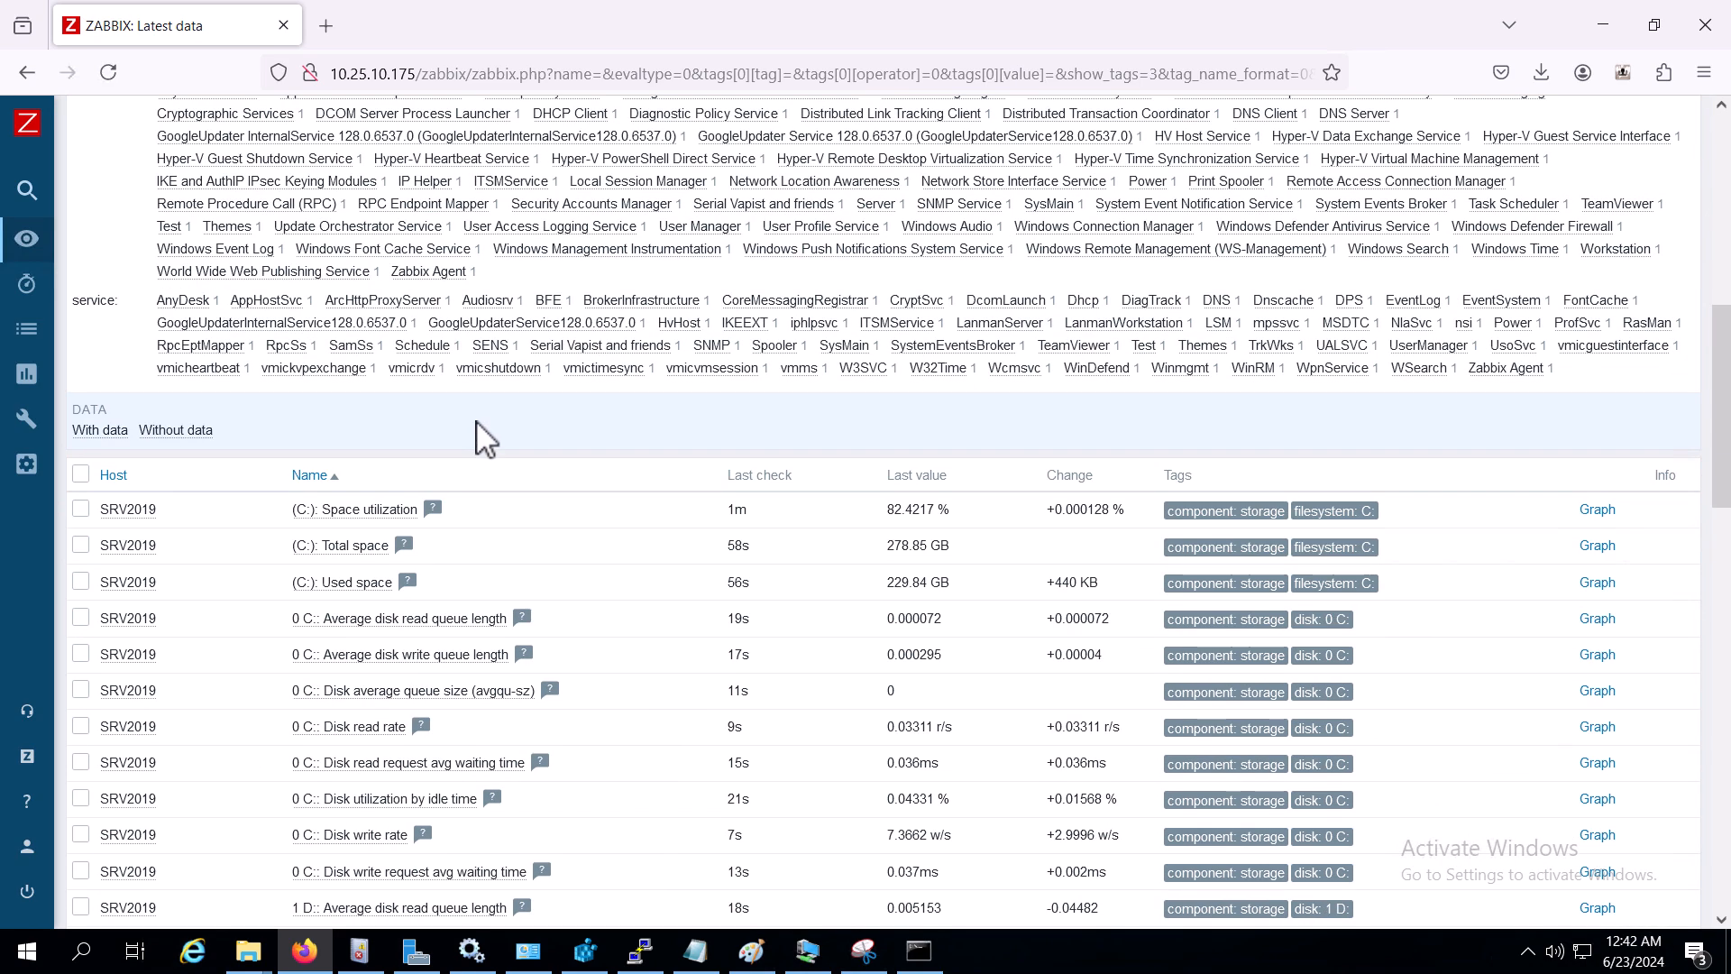
pyautogui.scroll(-15, 487, 437)
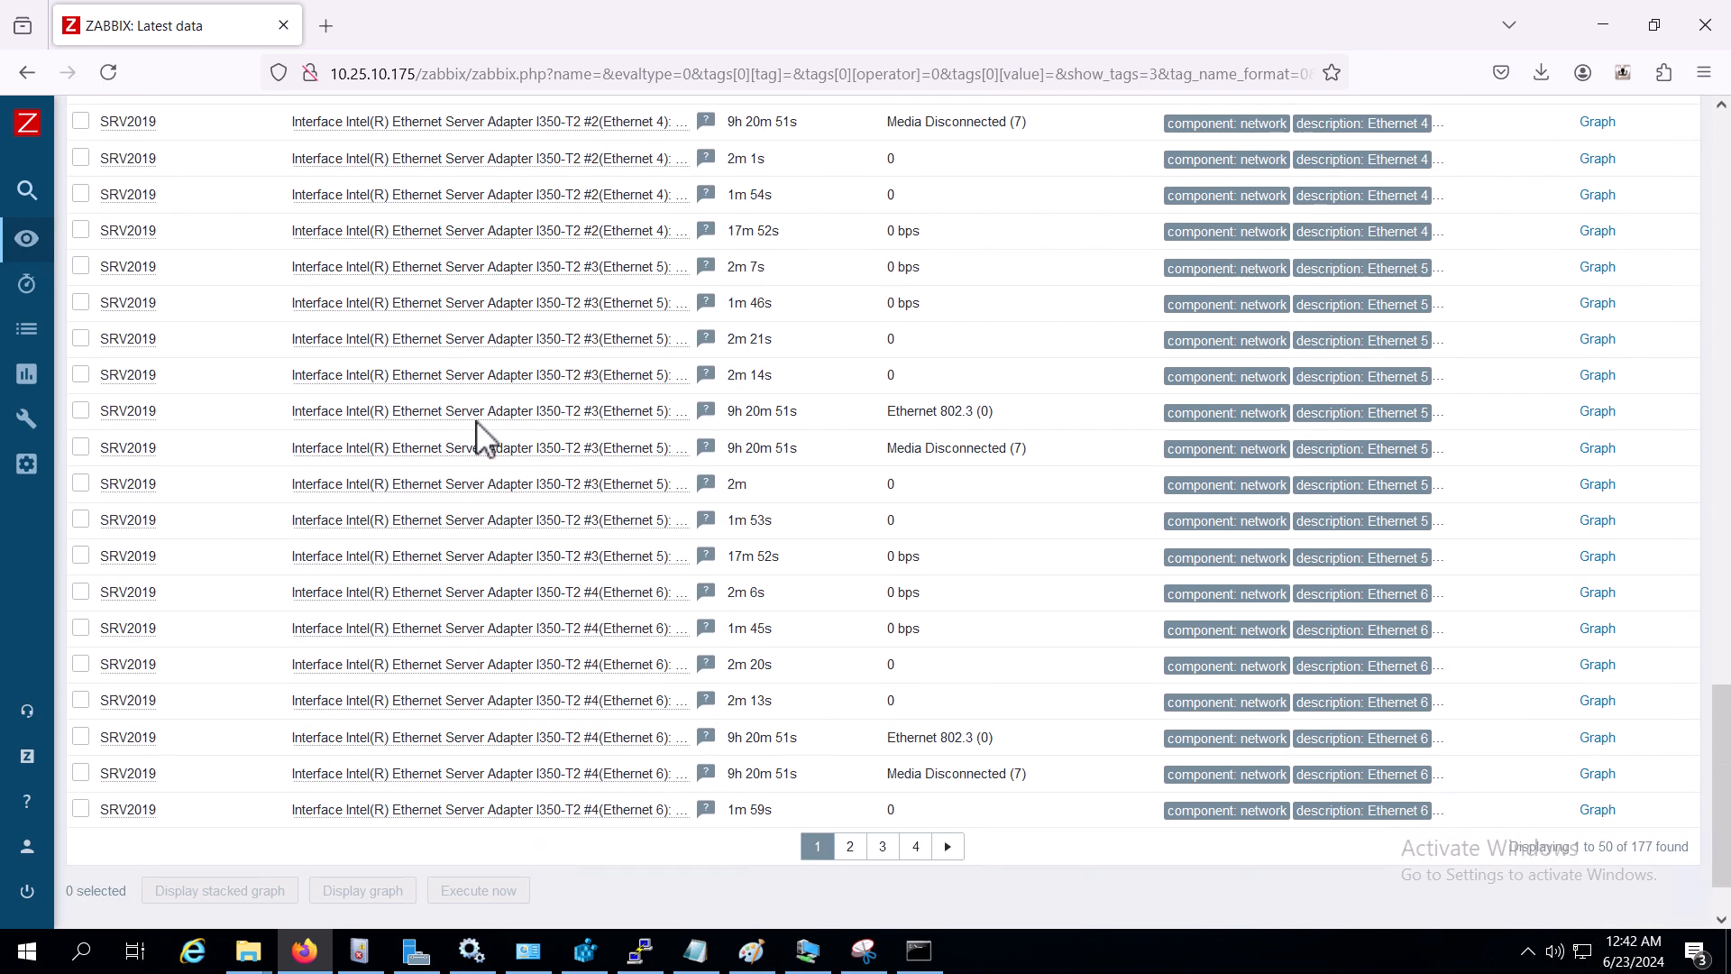
pyautogui.scroll(5, 514, 514)
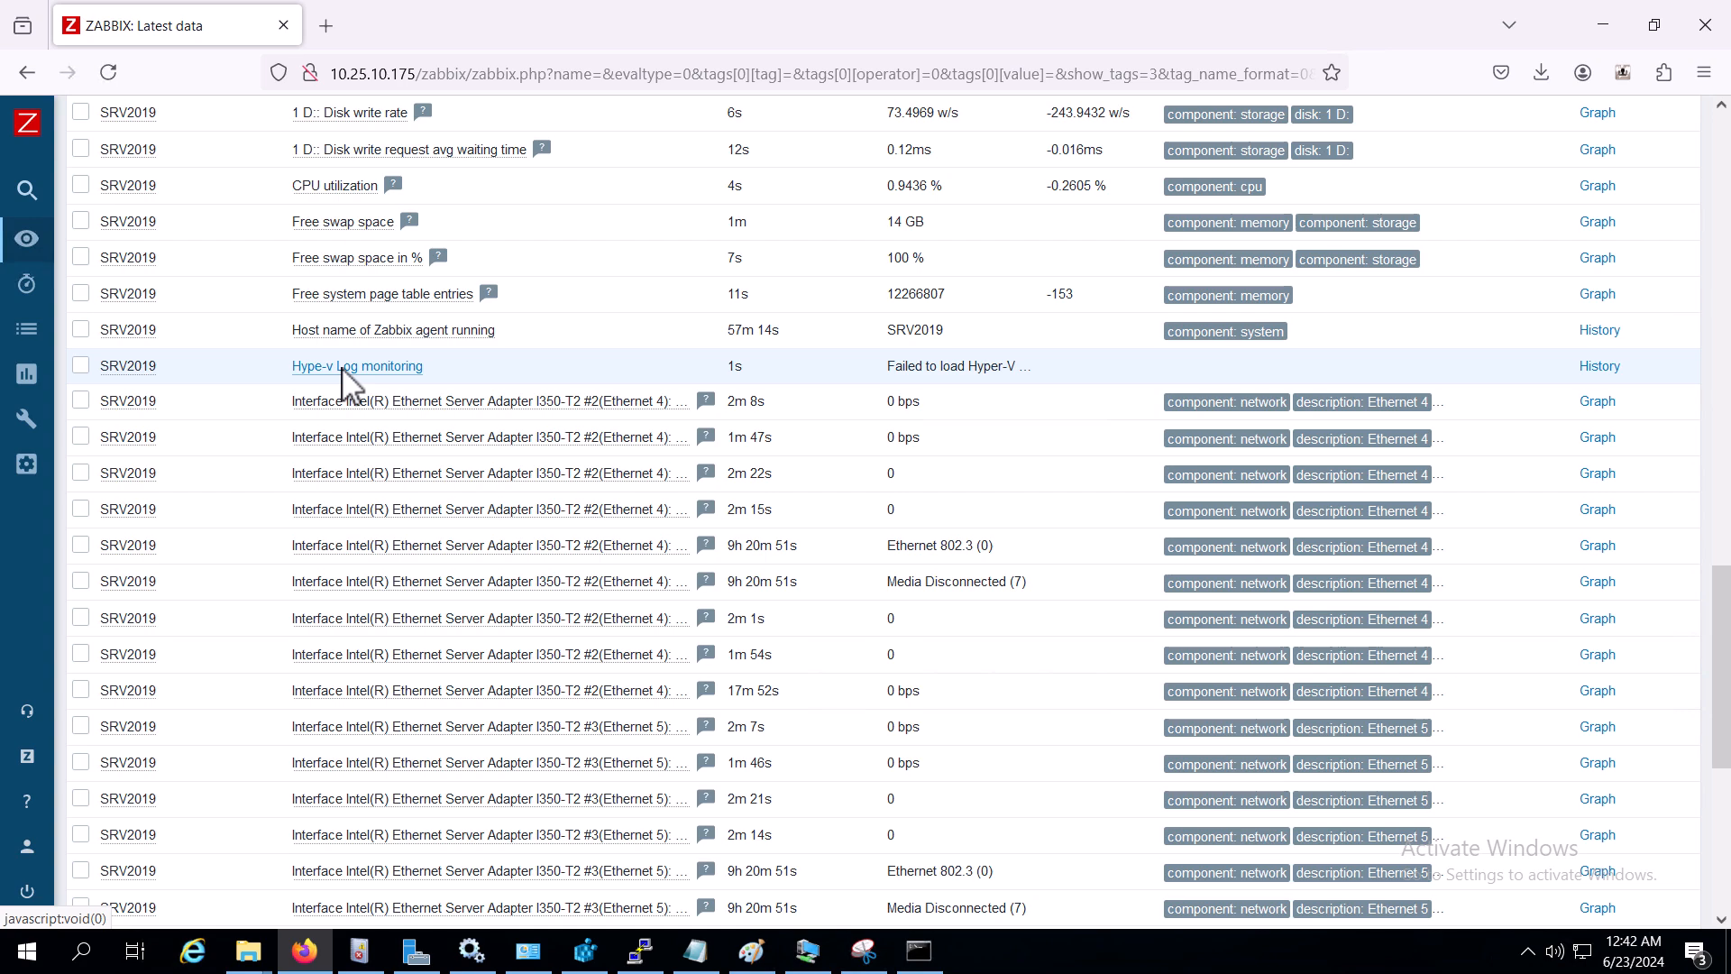
pyautogui.scroll(15, 410, 491)
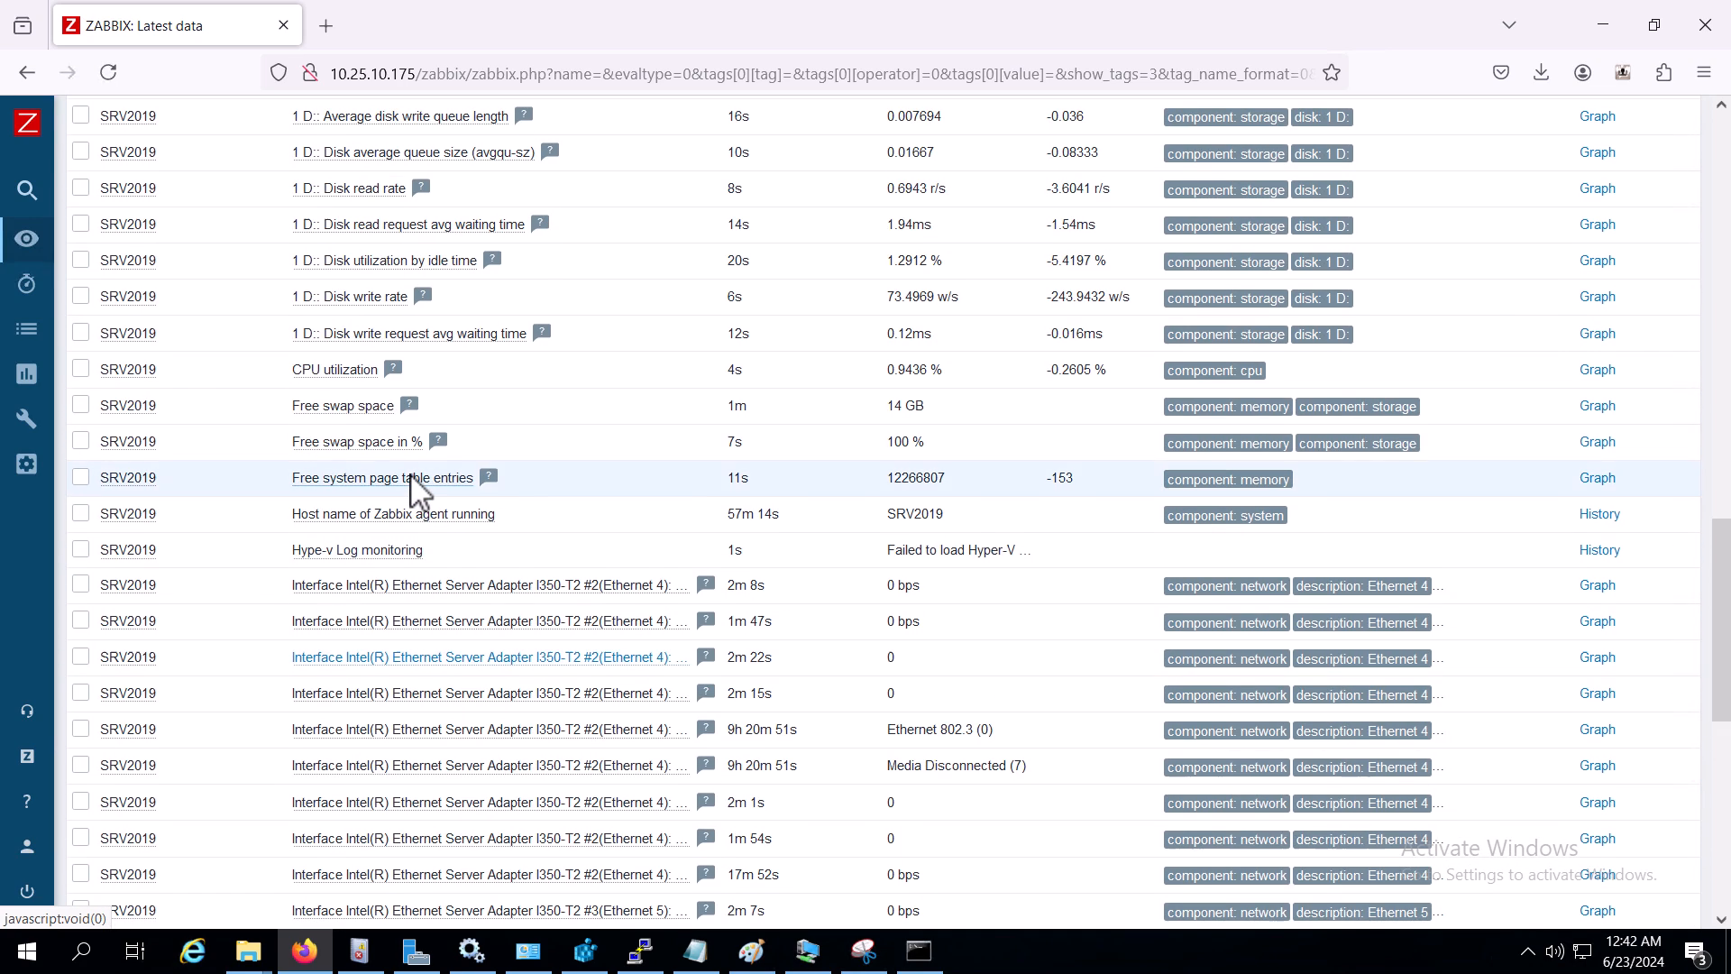
pyautogui.scroll(3, 239, 365)
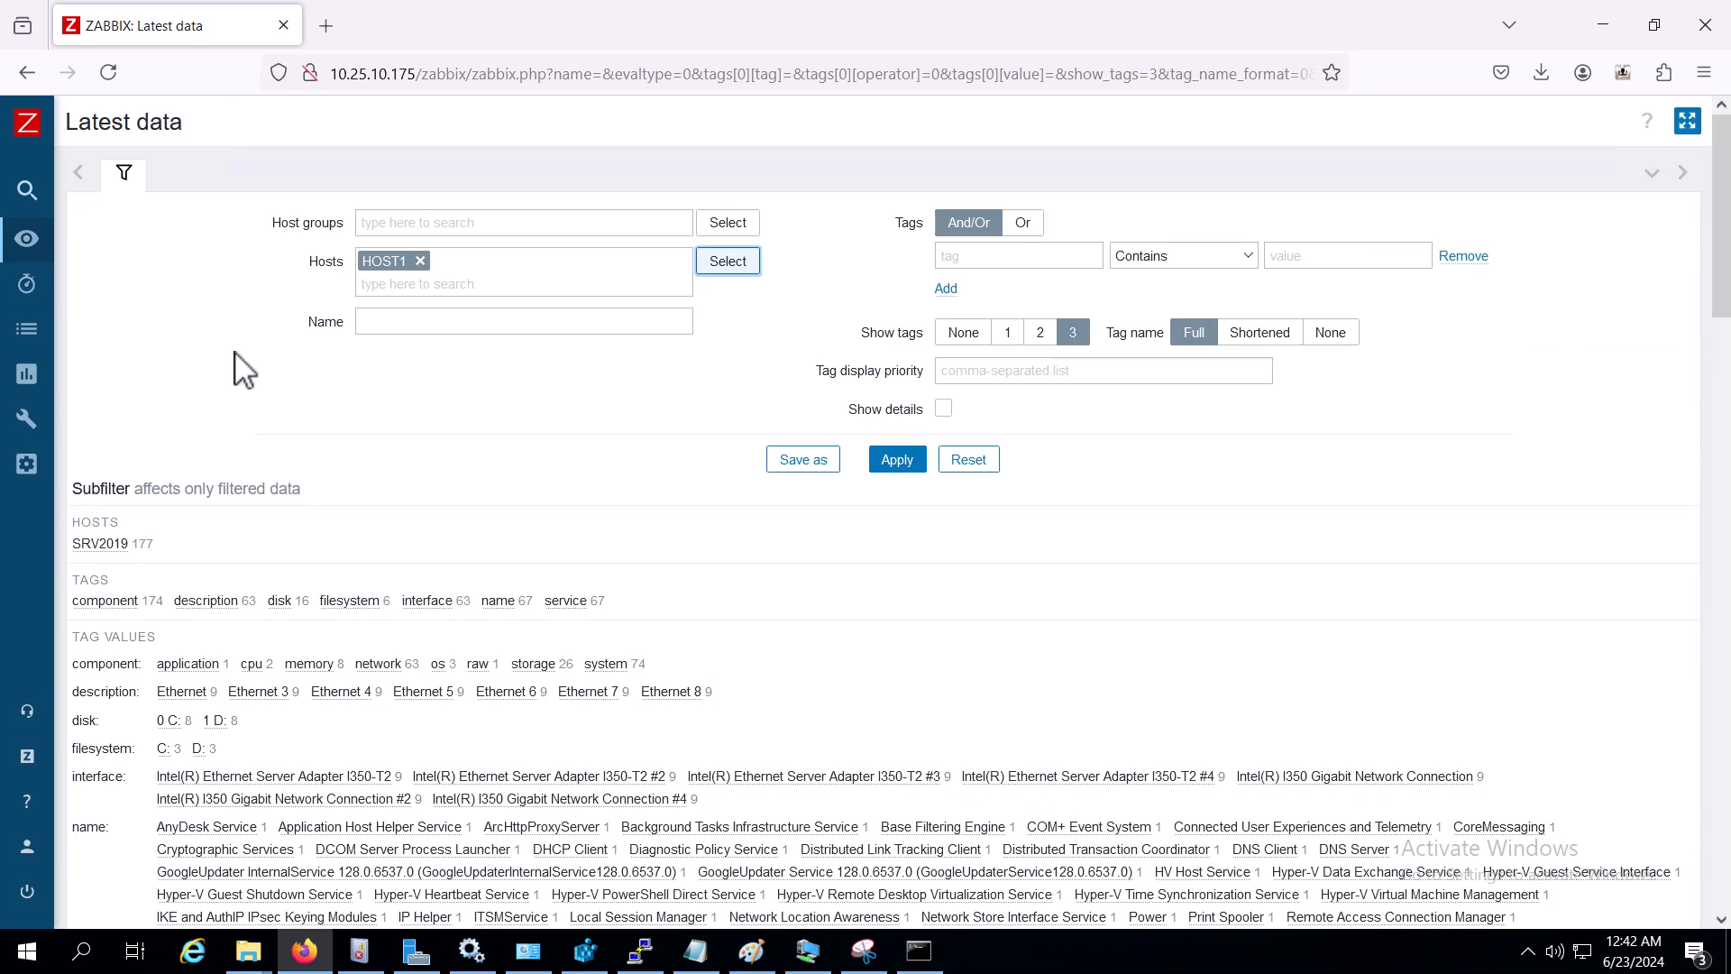
pyautogui.click(897, 459)
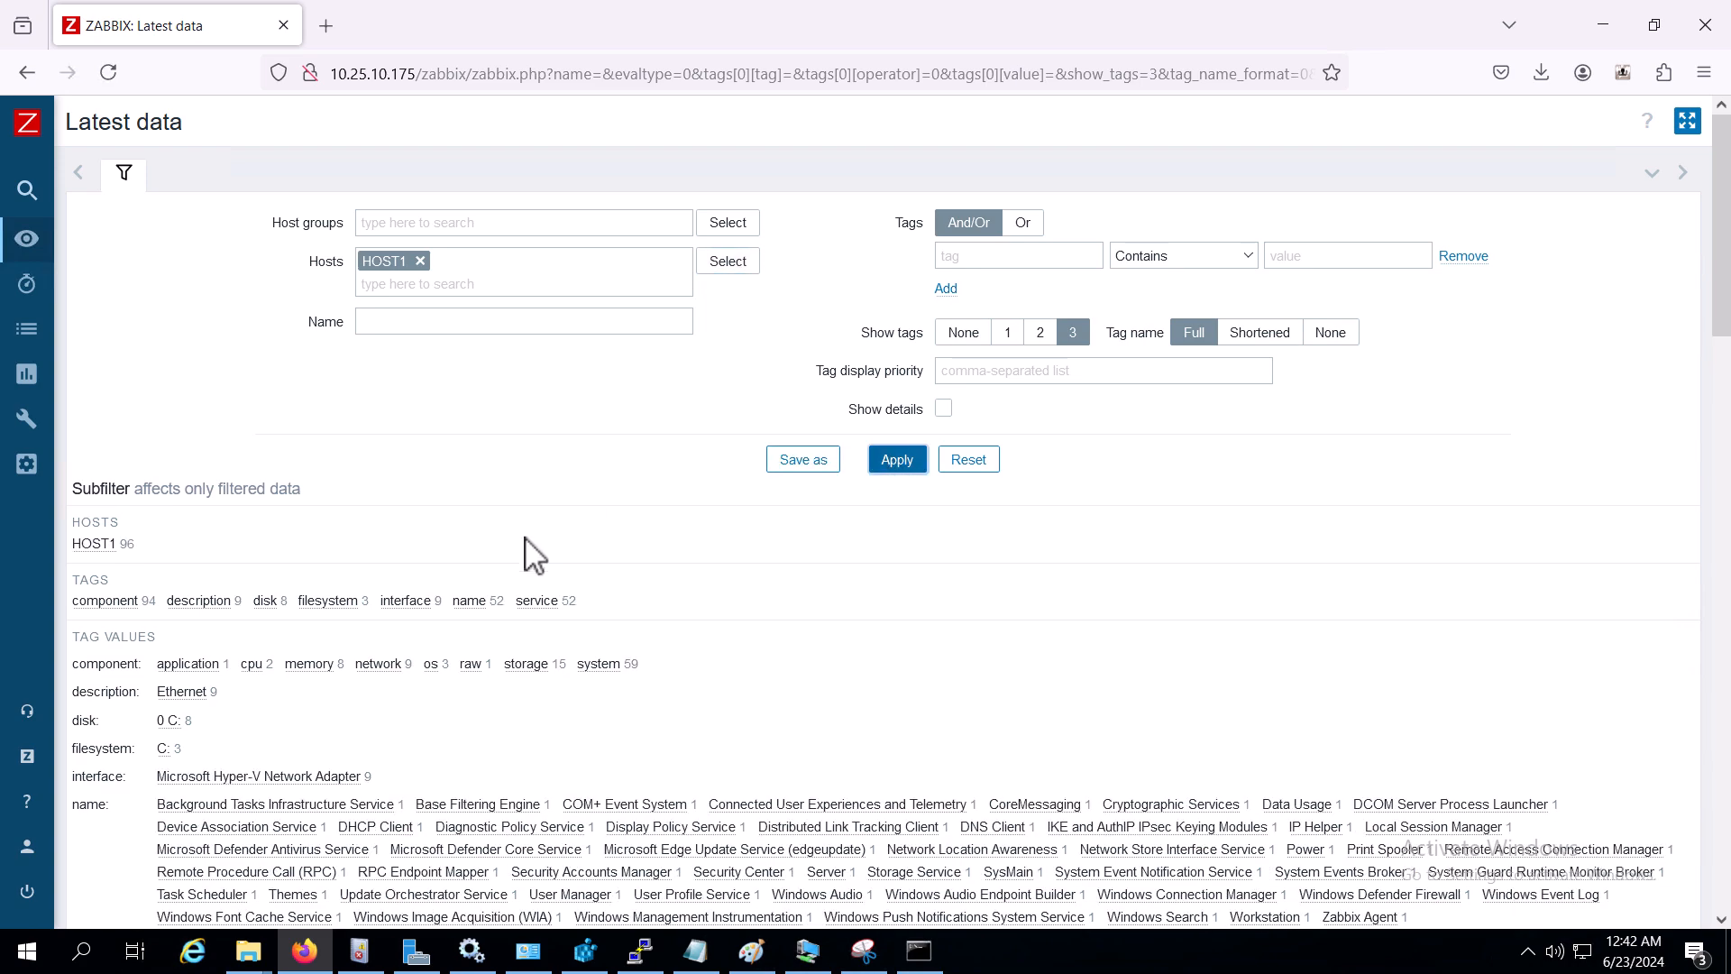
# - Open the history of HOST1's security log monitoring item and limit it to the last 5 minutes
pyautogui.scroll(-20, 529, 552)
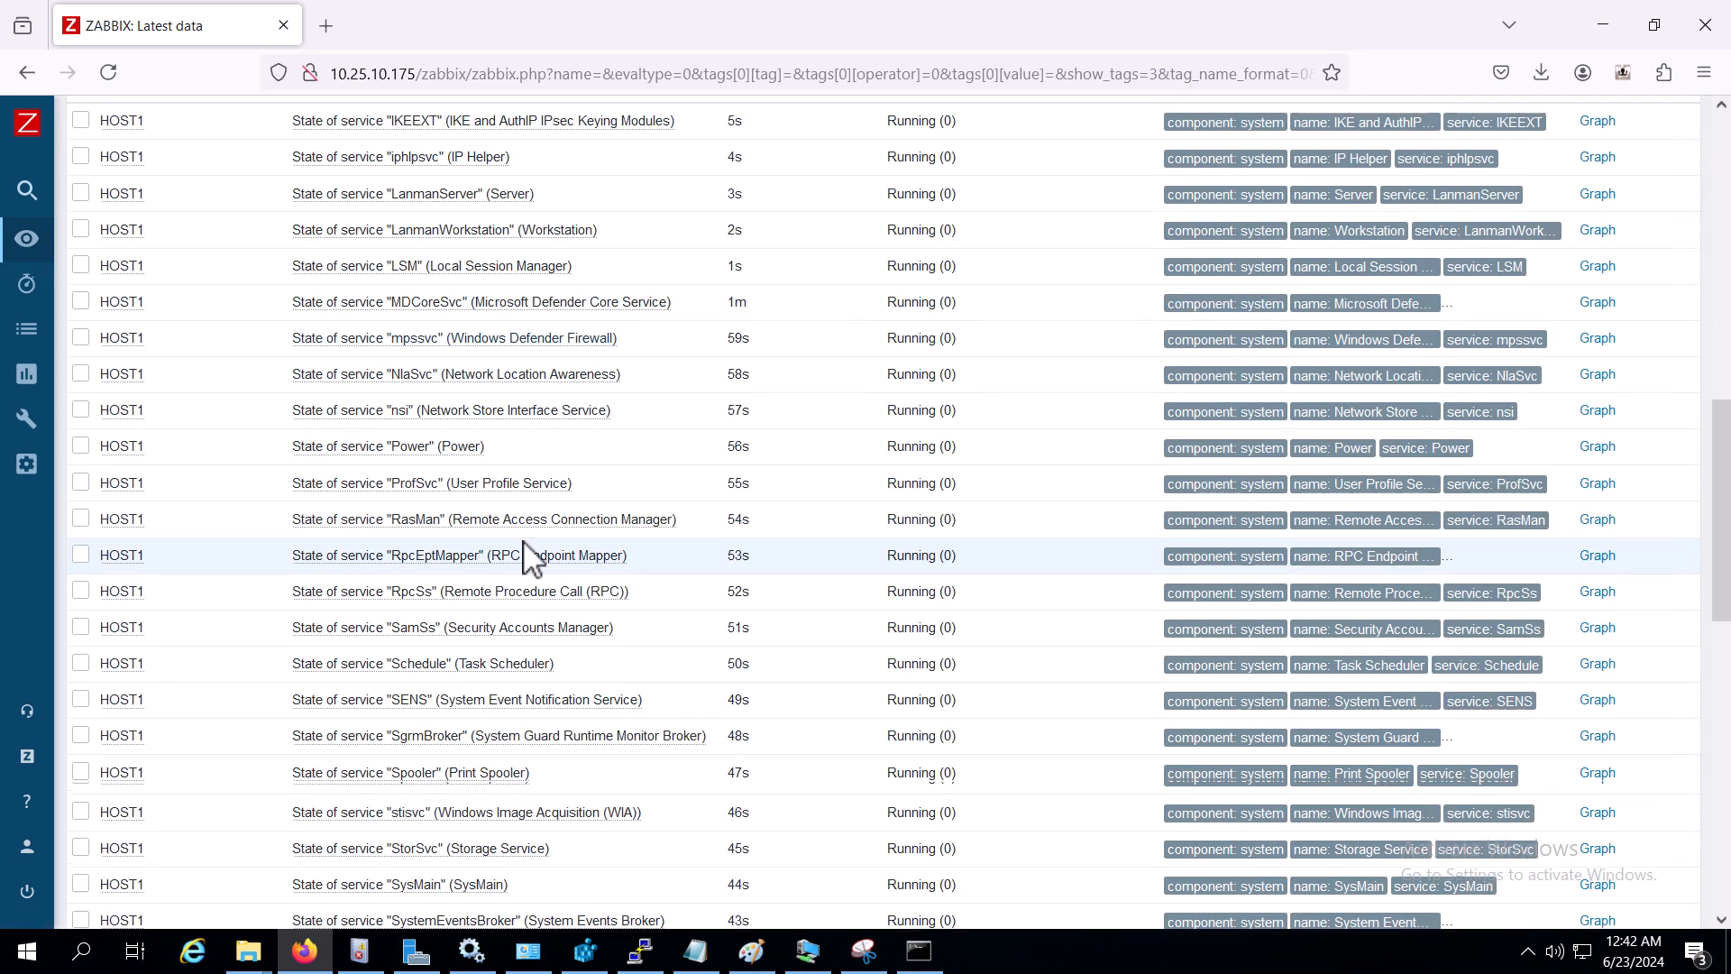
pyautogui.scroll(4, 521, 541)
pyautogui.scroll(-5, 518, 568)
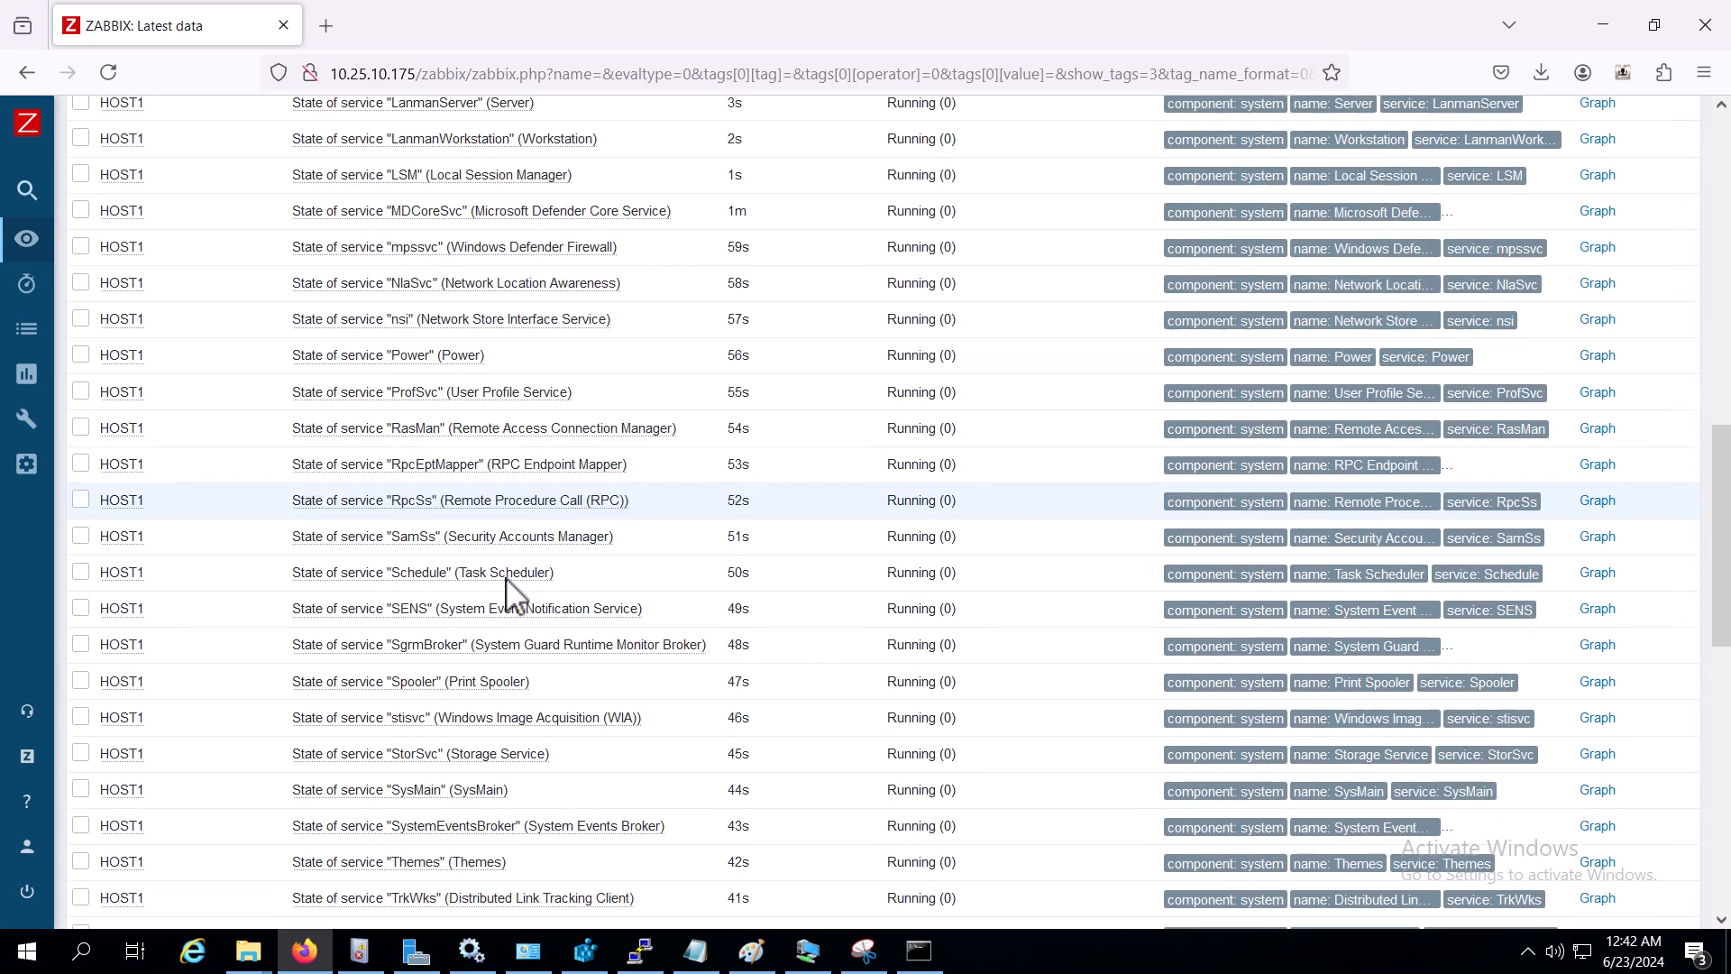
pyautogui.scroll(-3, 514, 595)
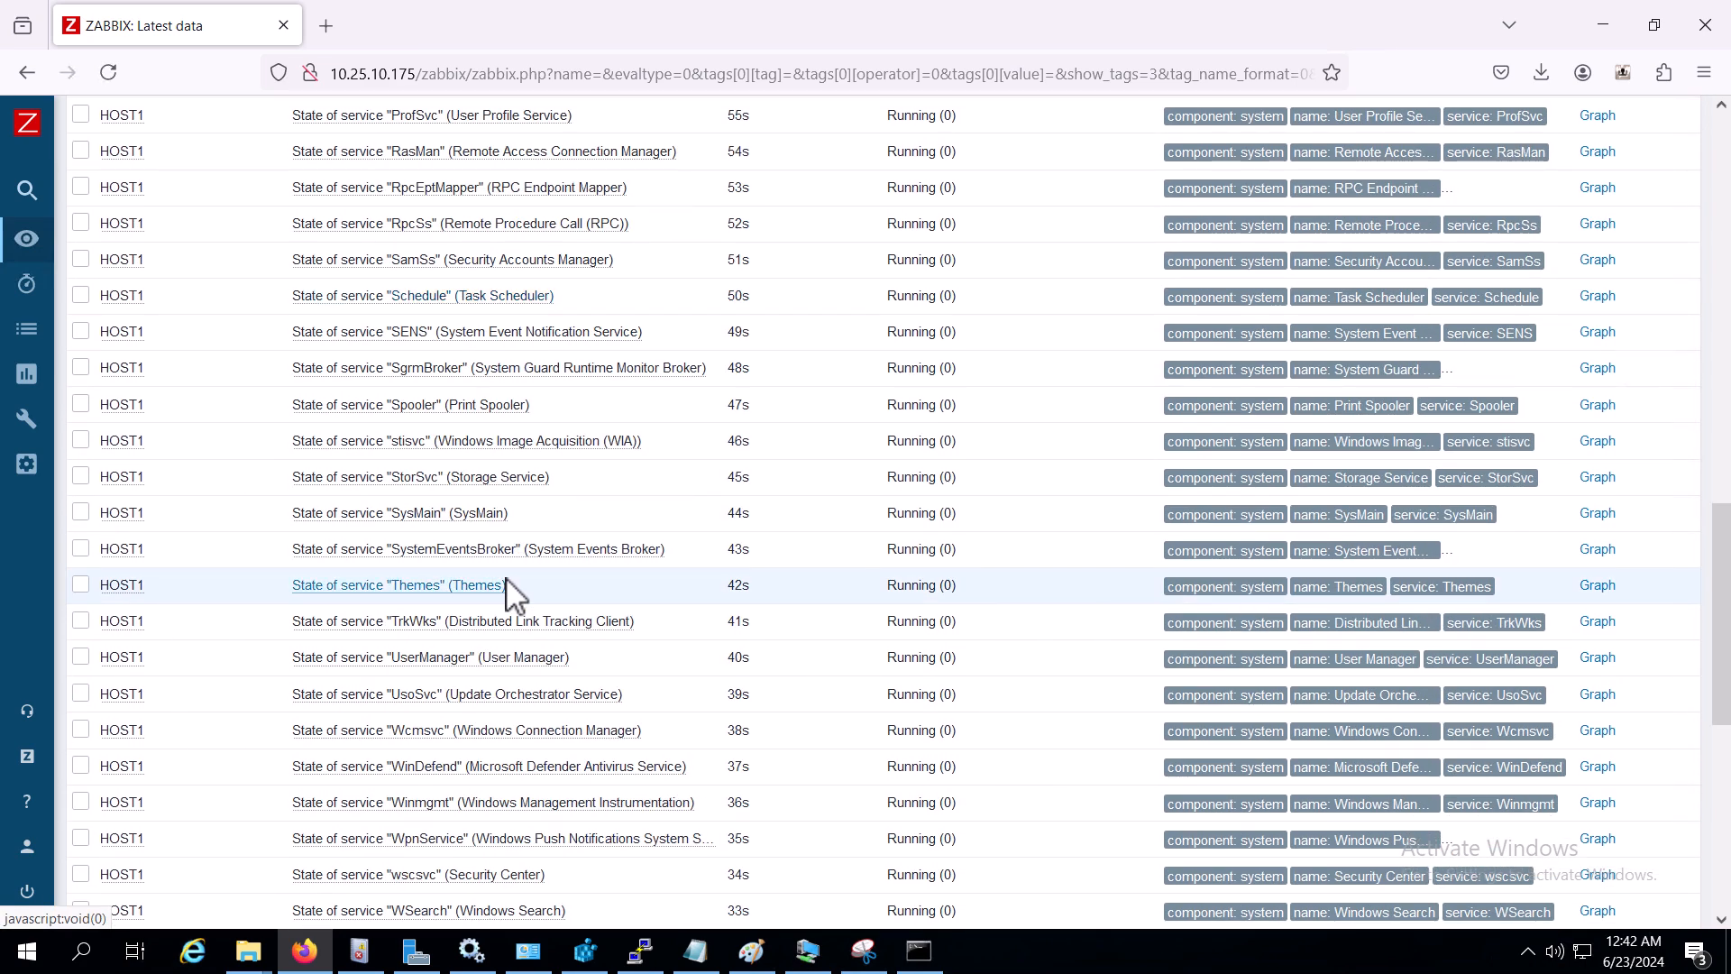
pyautogui.scroll(-8, 571, 436)
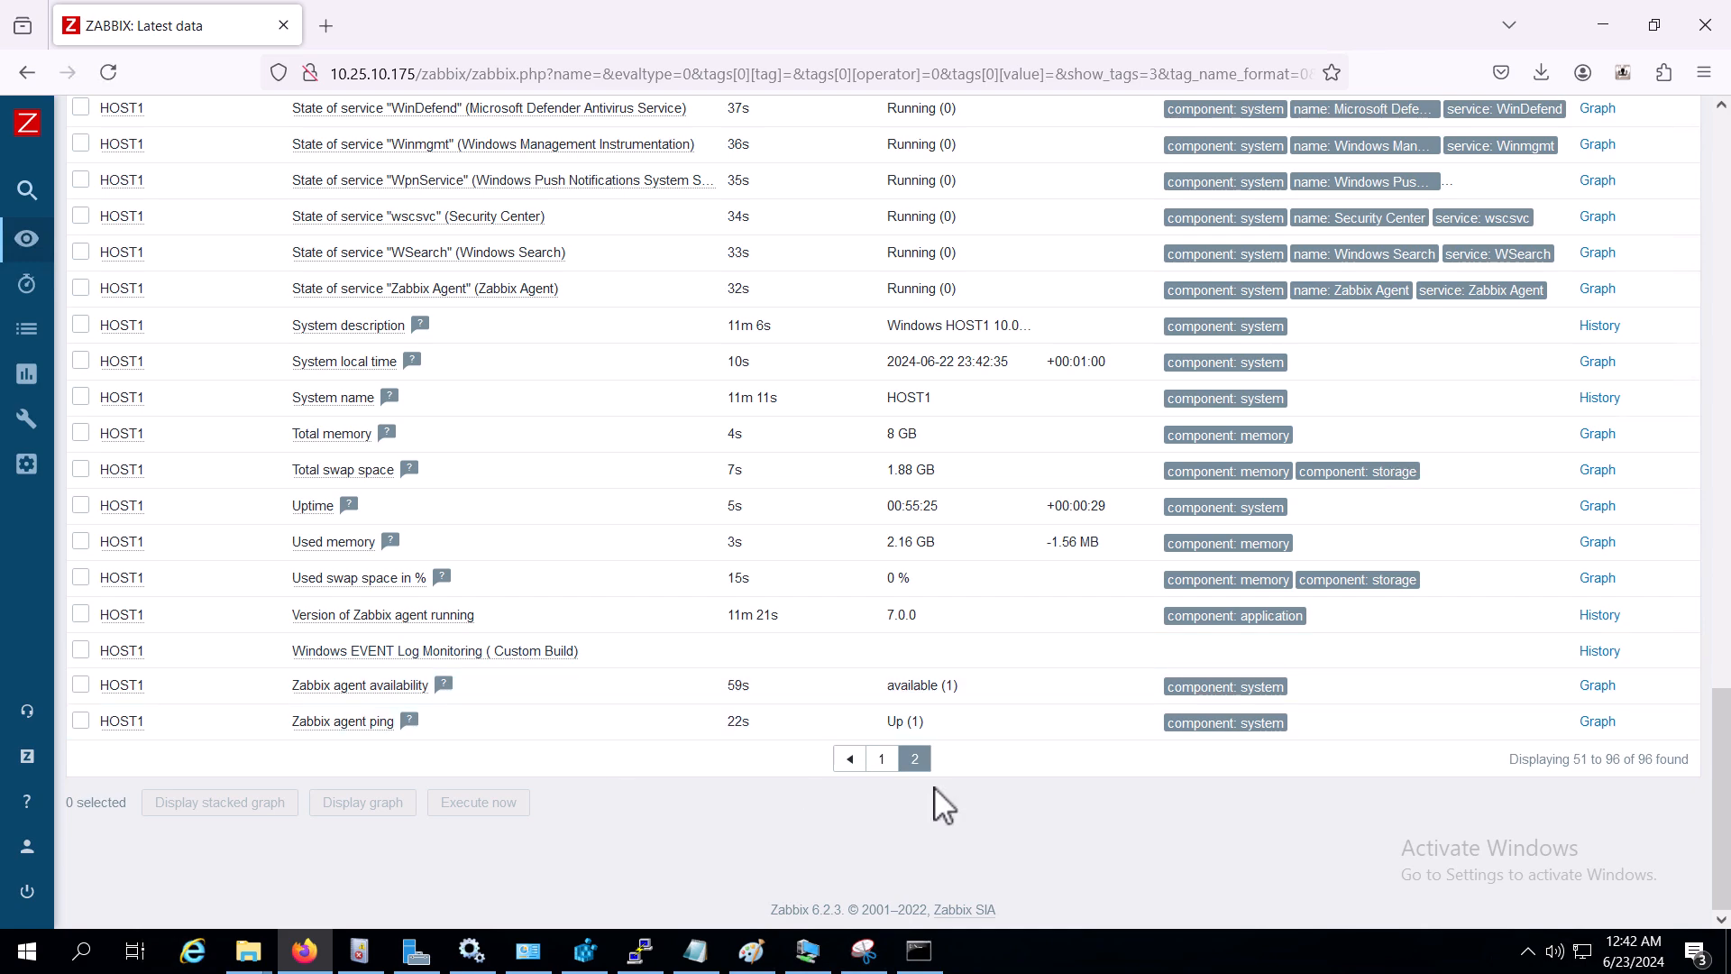
pyautogui.click(882, 759)
pyautogui.scroll(-10, 639, 581)
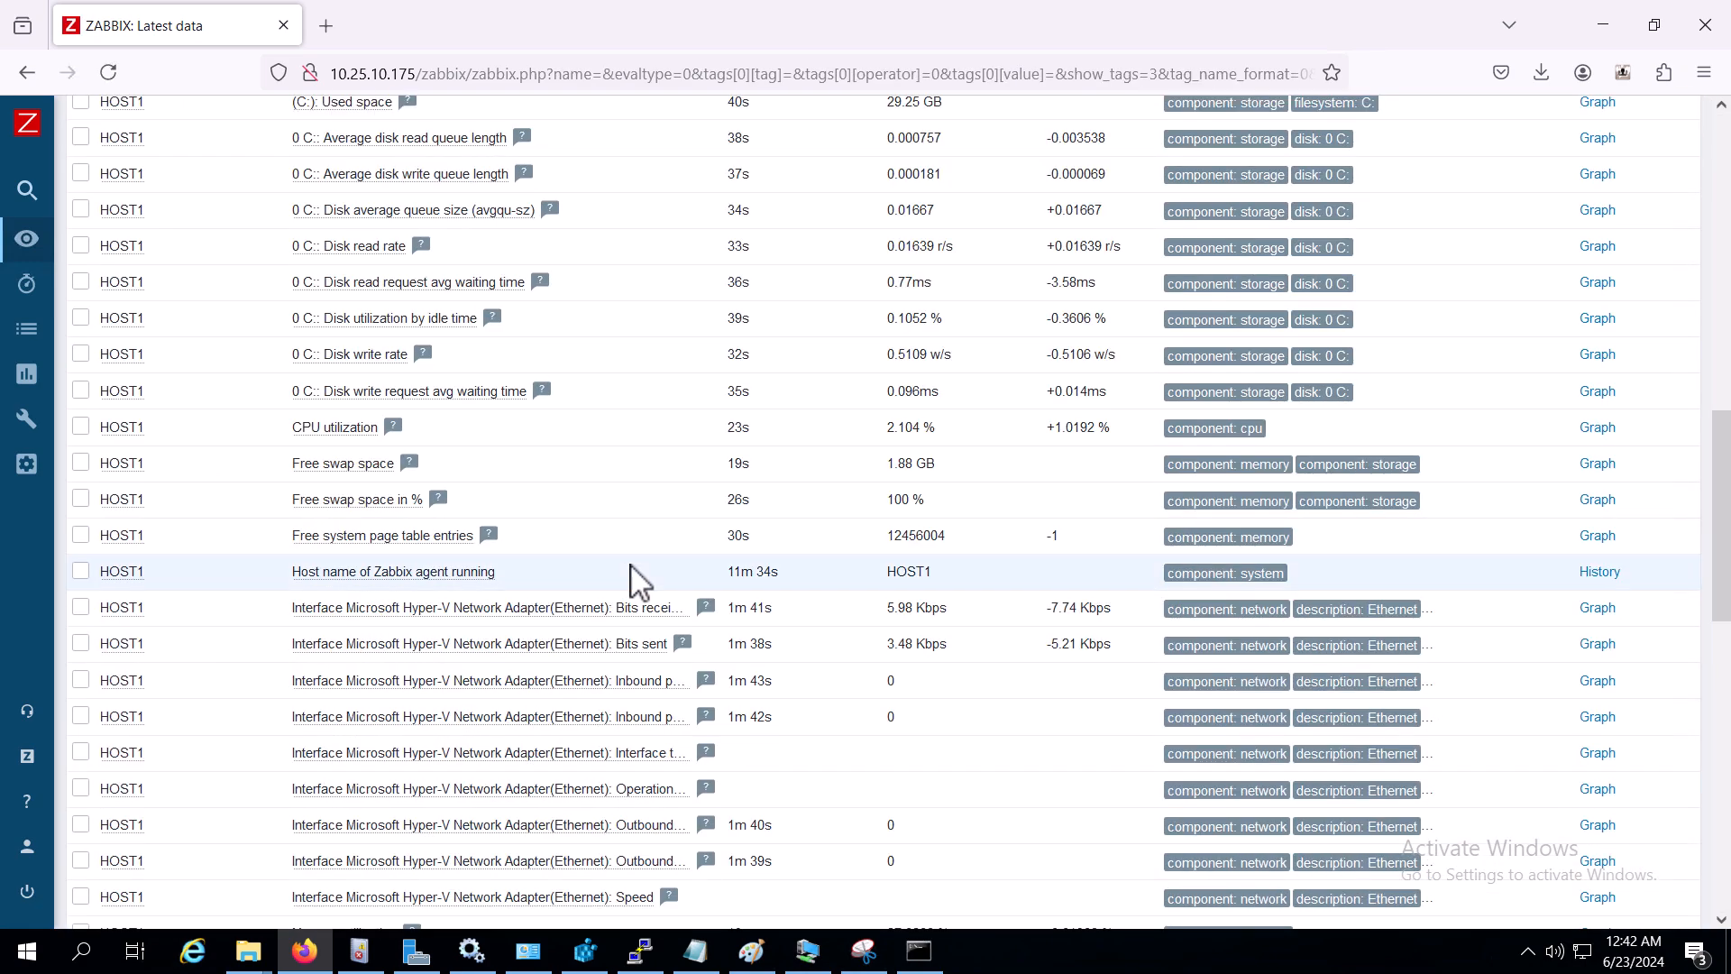
pyautogui.scroll(4, 638, 581)
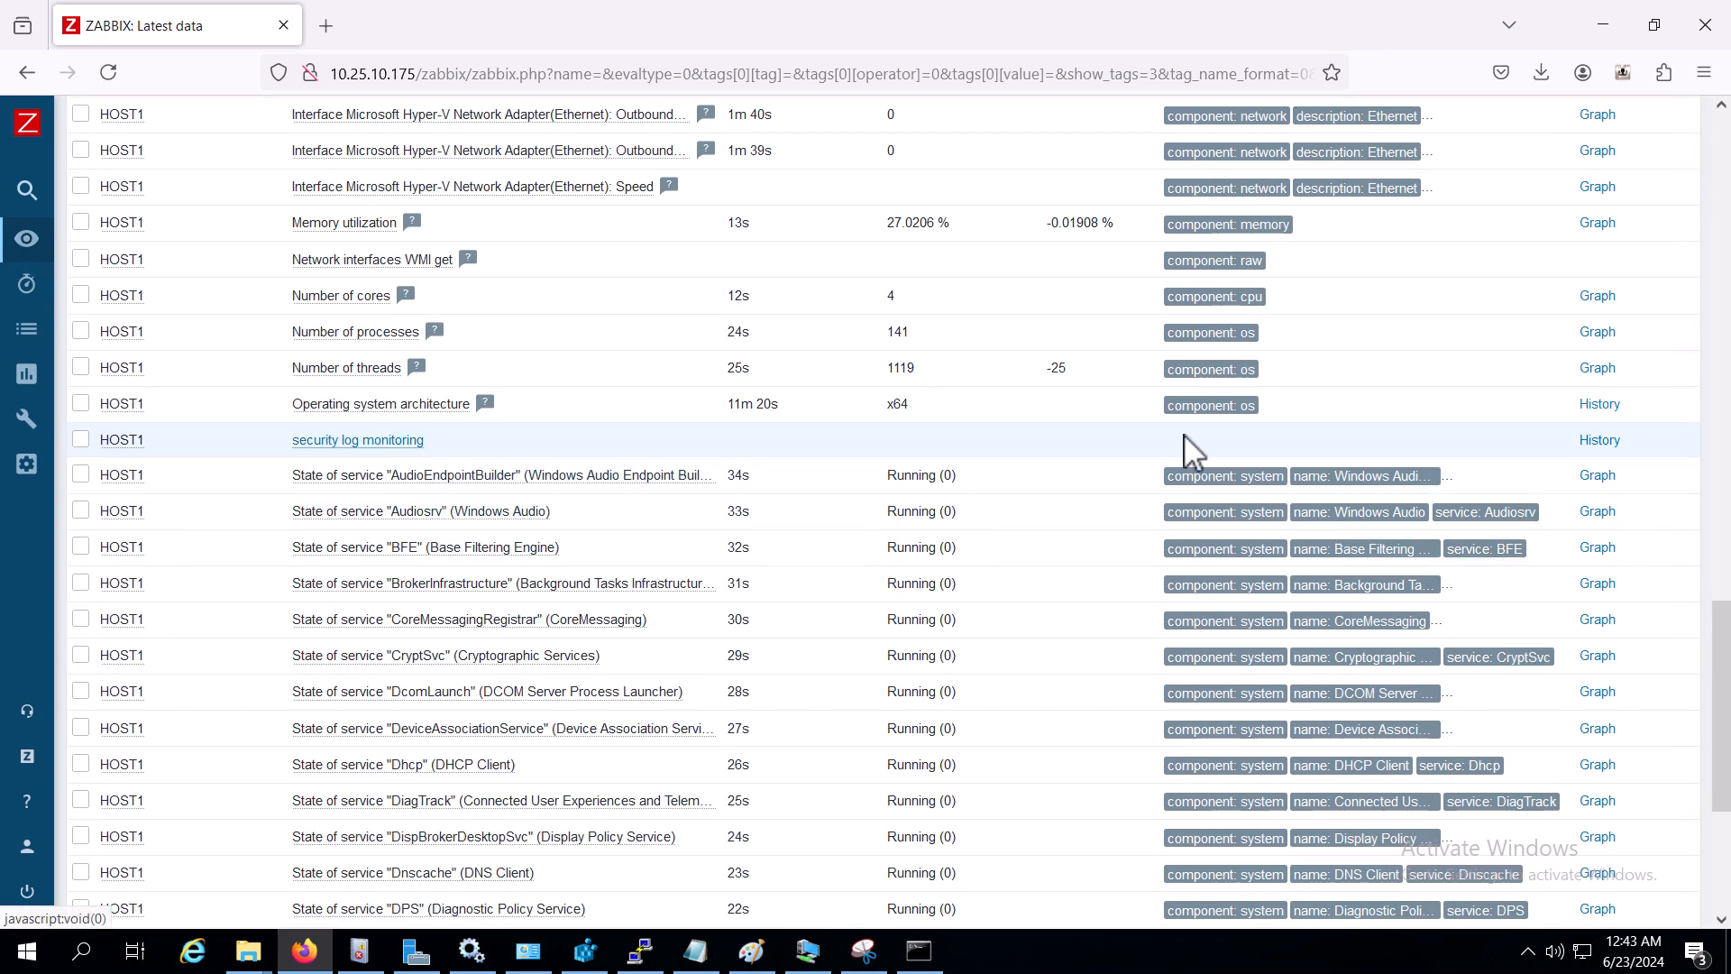
pyautogui.click(1598, 439)
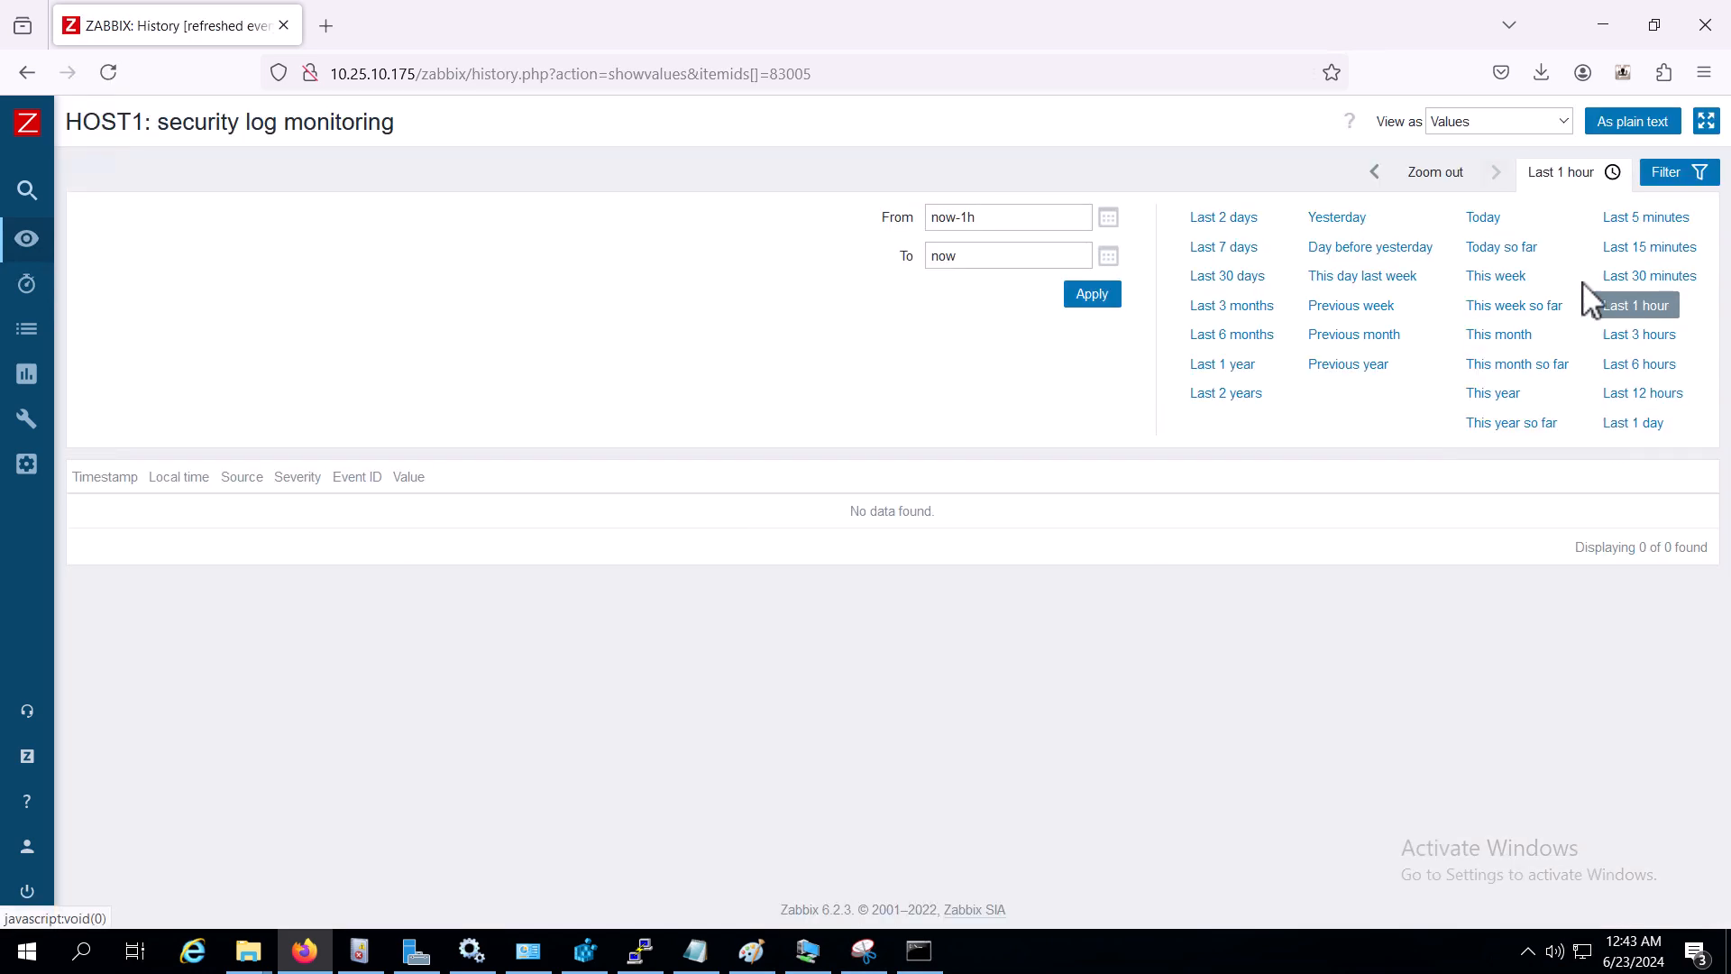
pyautogui.click(1654, 216)
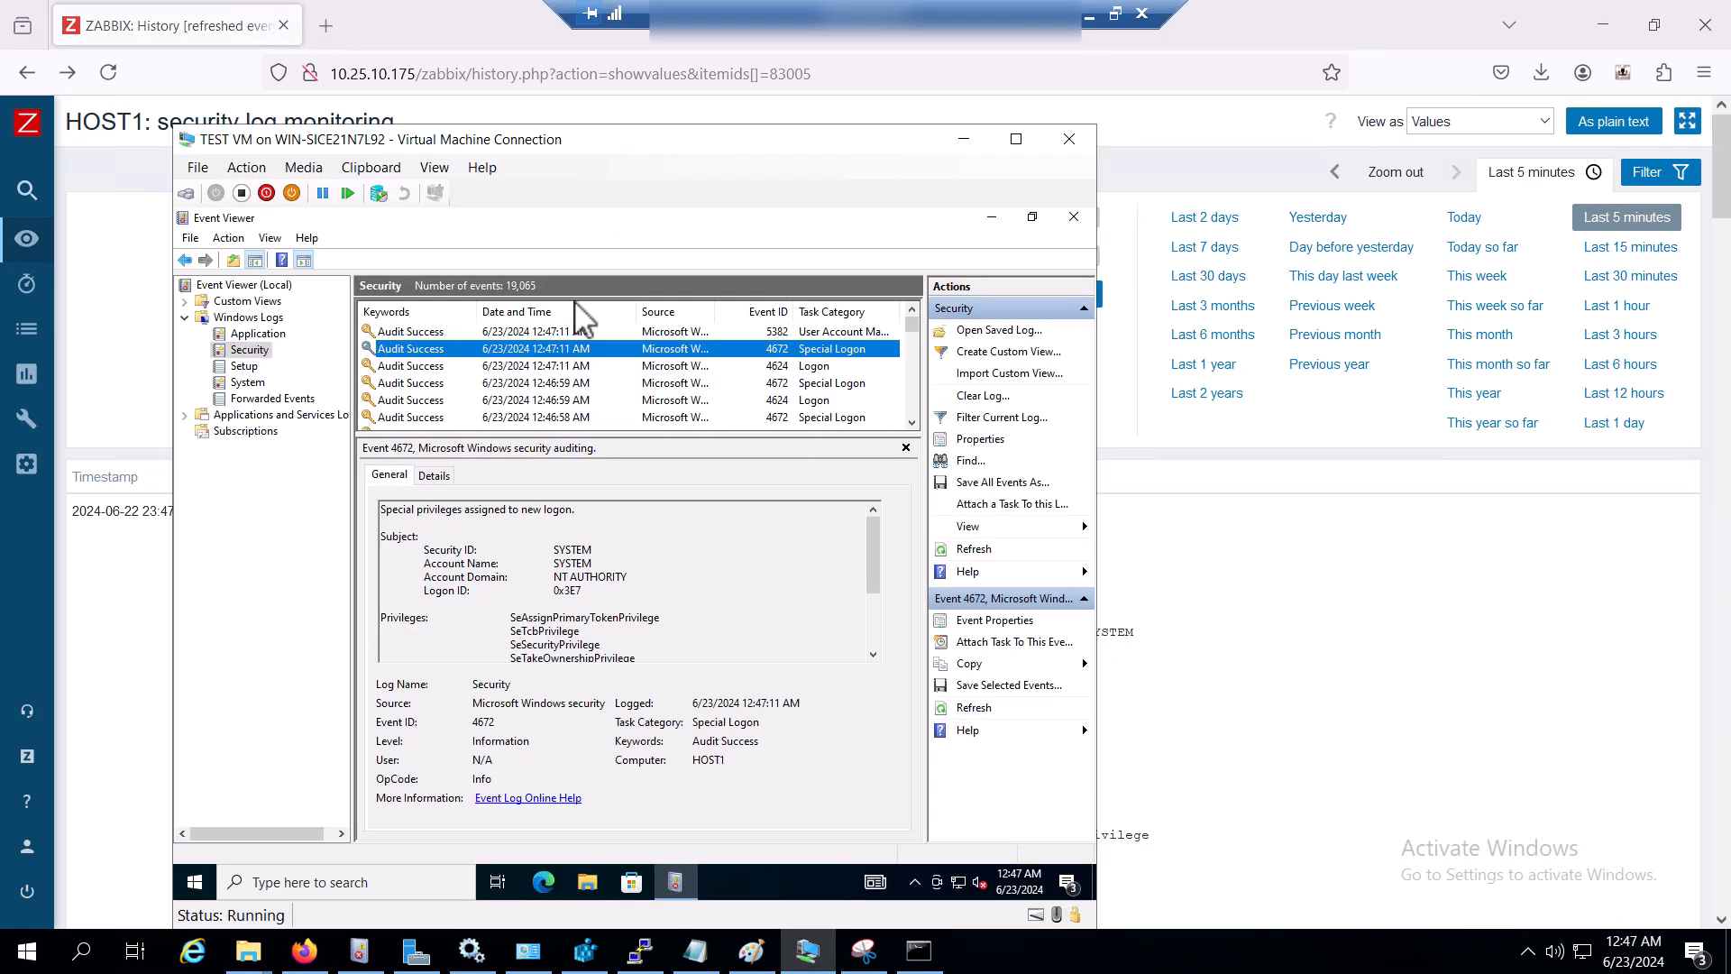
# - Select the latest 4672 Special Logon event in the TEST VM's Event Viewer, move the window off the Zabbix history, and minimize it
pyautogui.click(566, 365)
pyautogui.click(557, 352)
pyautogui.moveTo(753, 160); pyautogui.dragTo(902, 563)
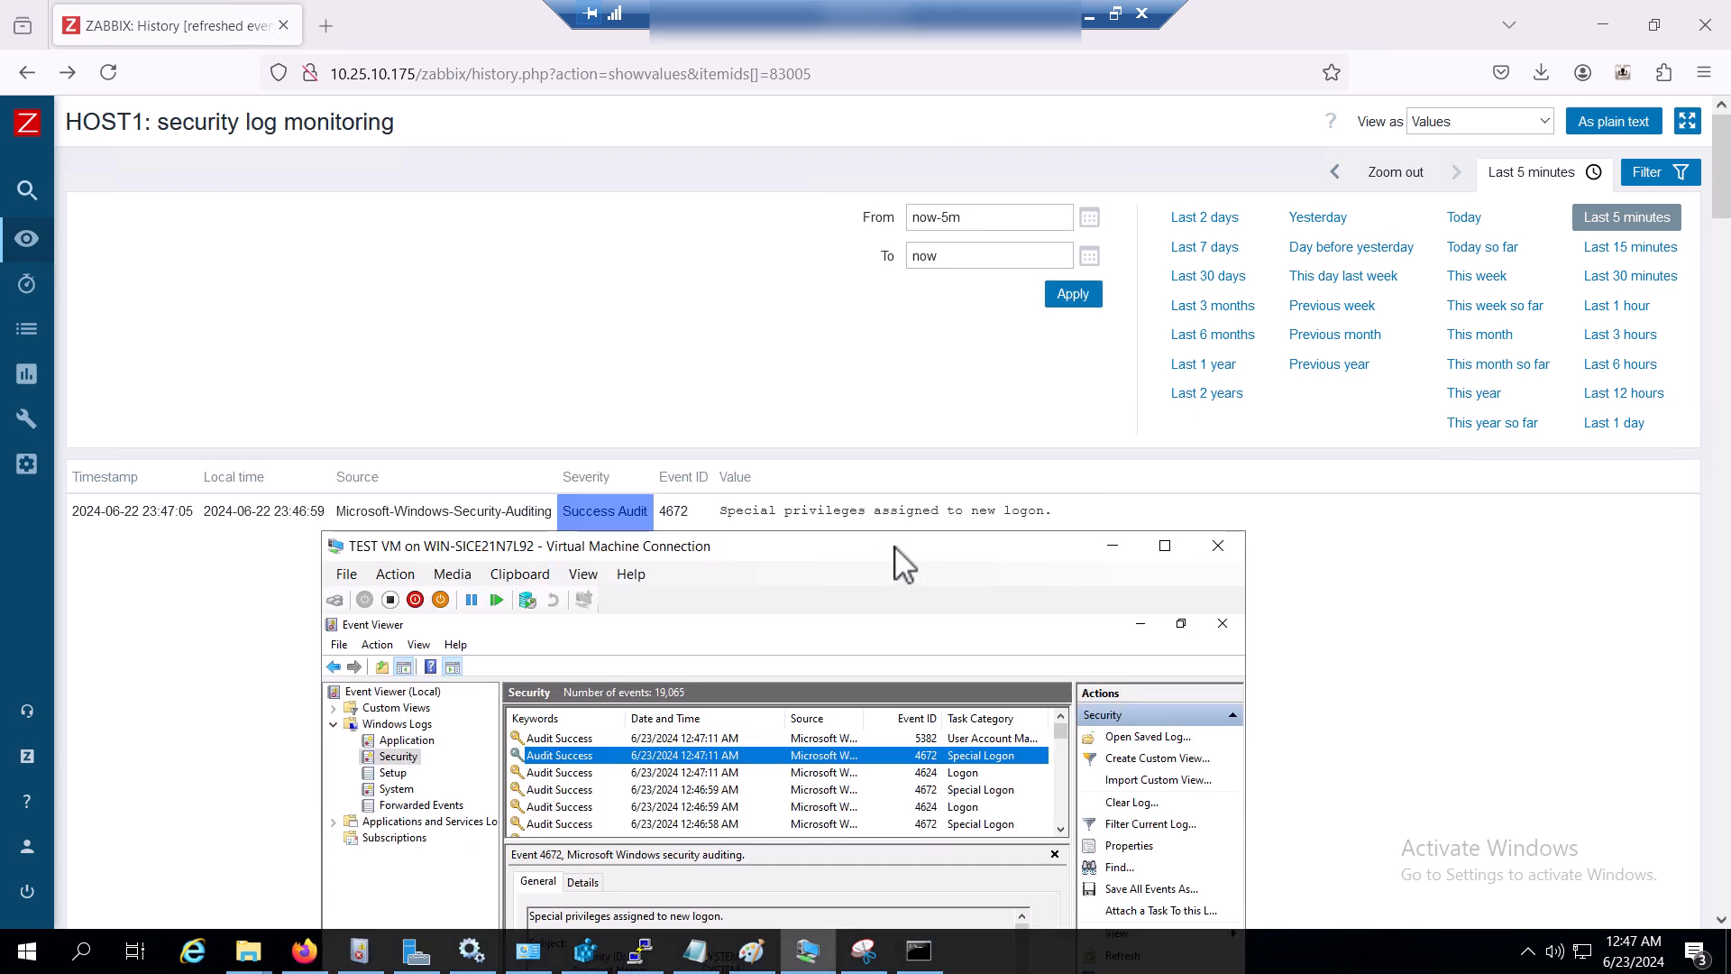
pyautogui.moveTo(1010, 547); pyautogui.dragTo(1141, 478)
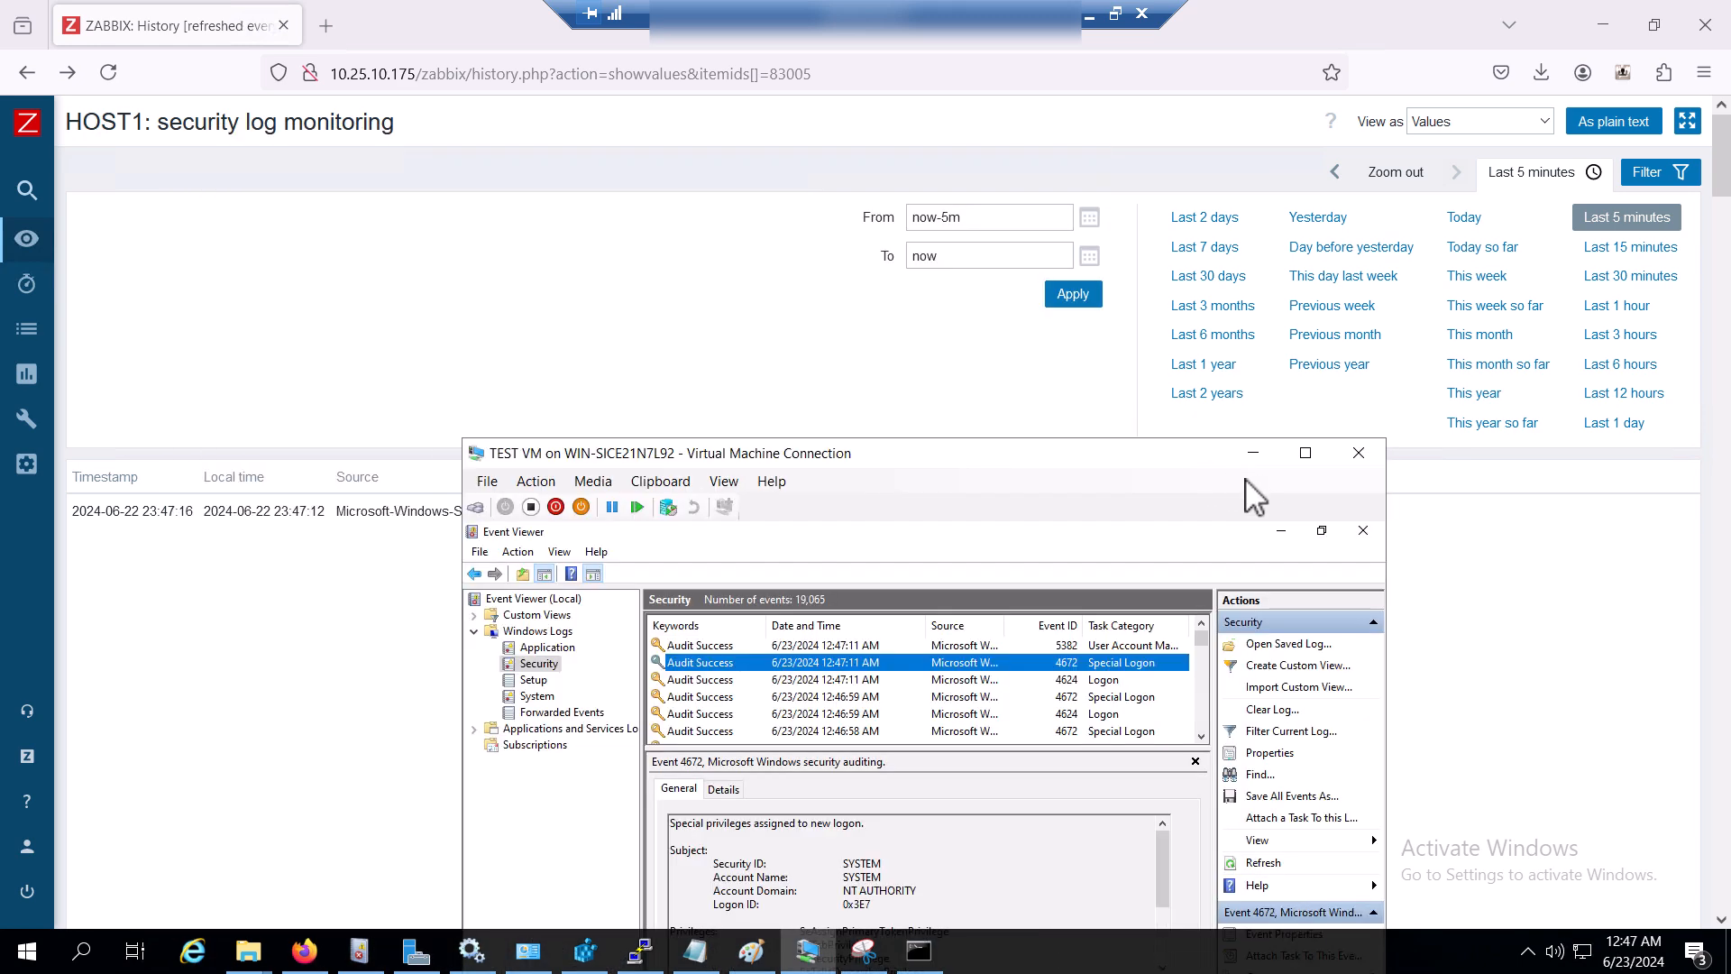
pyautogui.click(1246, 453)
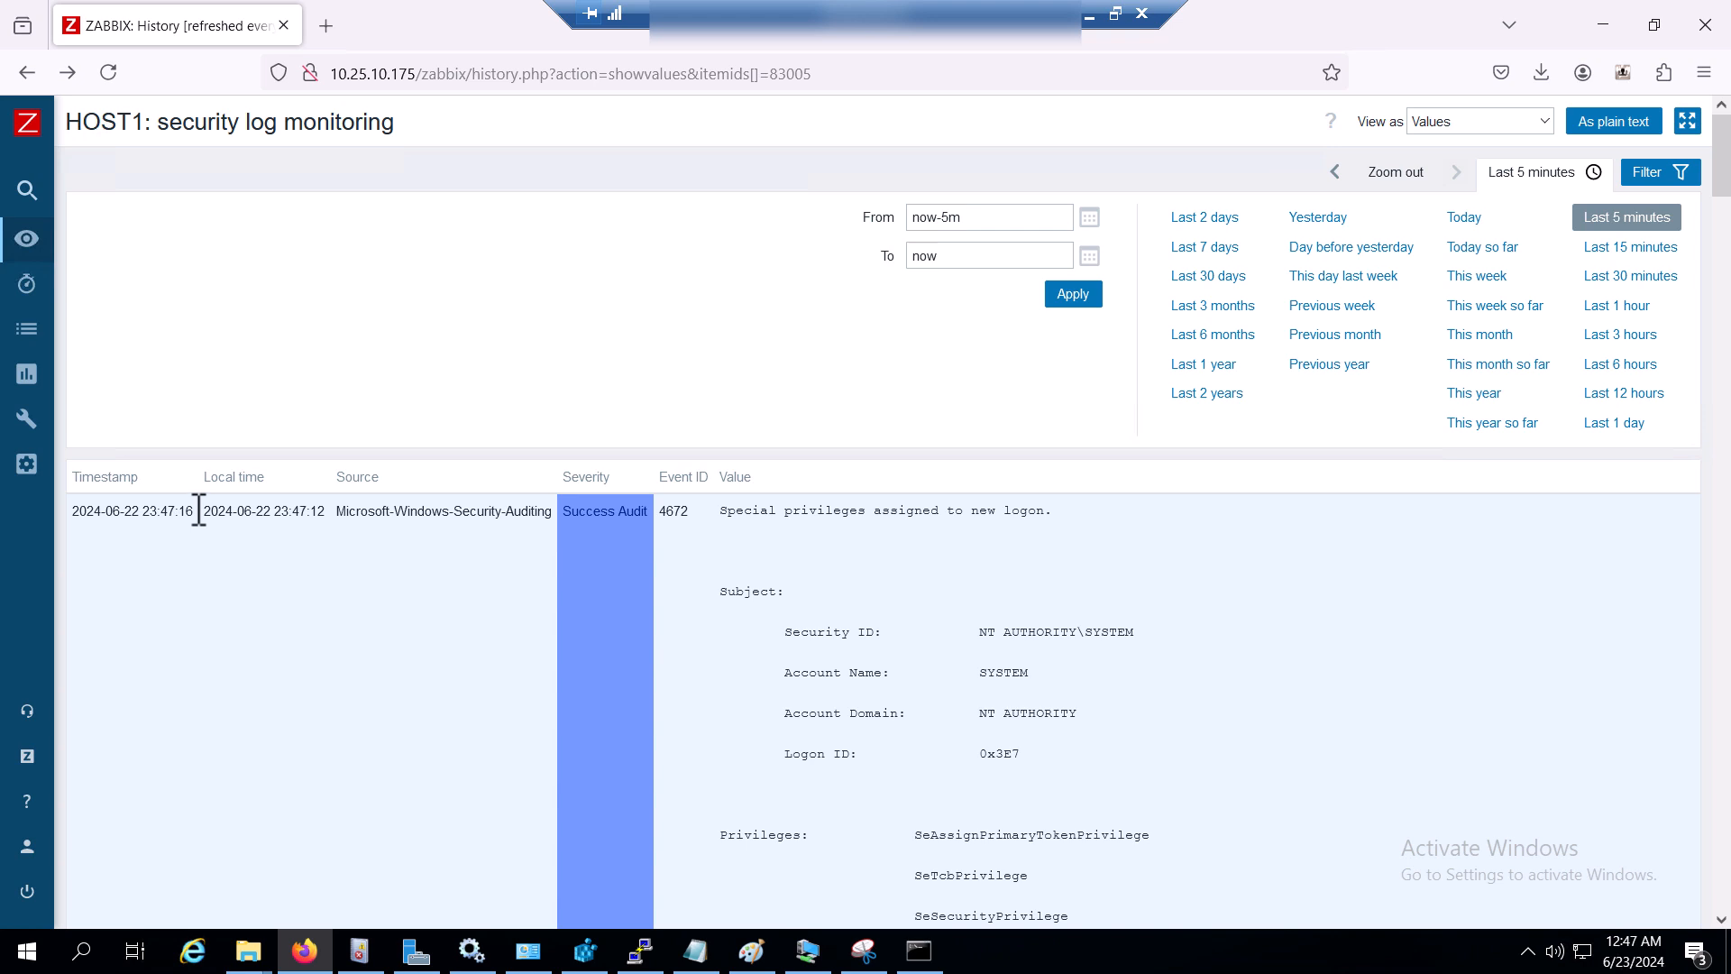
# - Compare the newest Zabbix history entry's timestamp and details with event 4672 in the TEST VM's Event Viewer, then minimize the VM window
pyautogui.moveTo(176, 511); pyautogui.dragTo(128, 520)
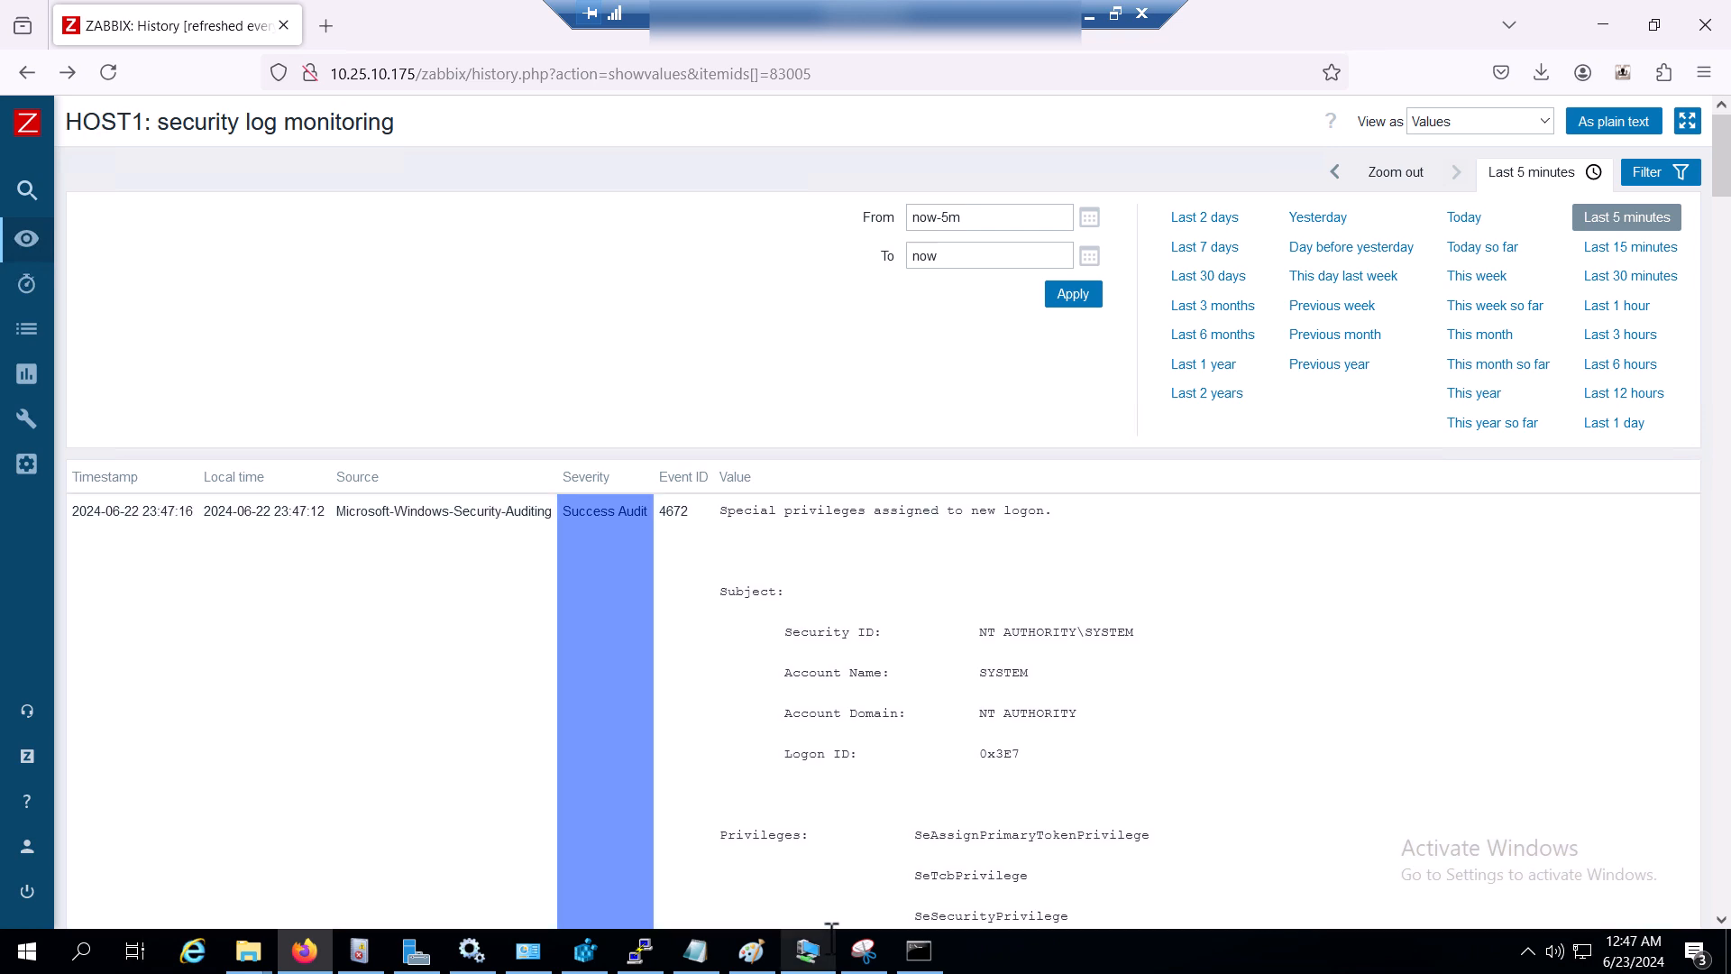
pyautogui.click(808, 950)
pyautogui.click(972, 429)
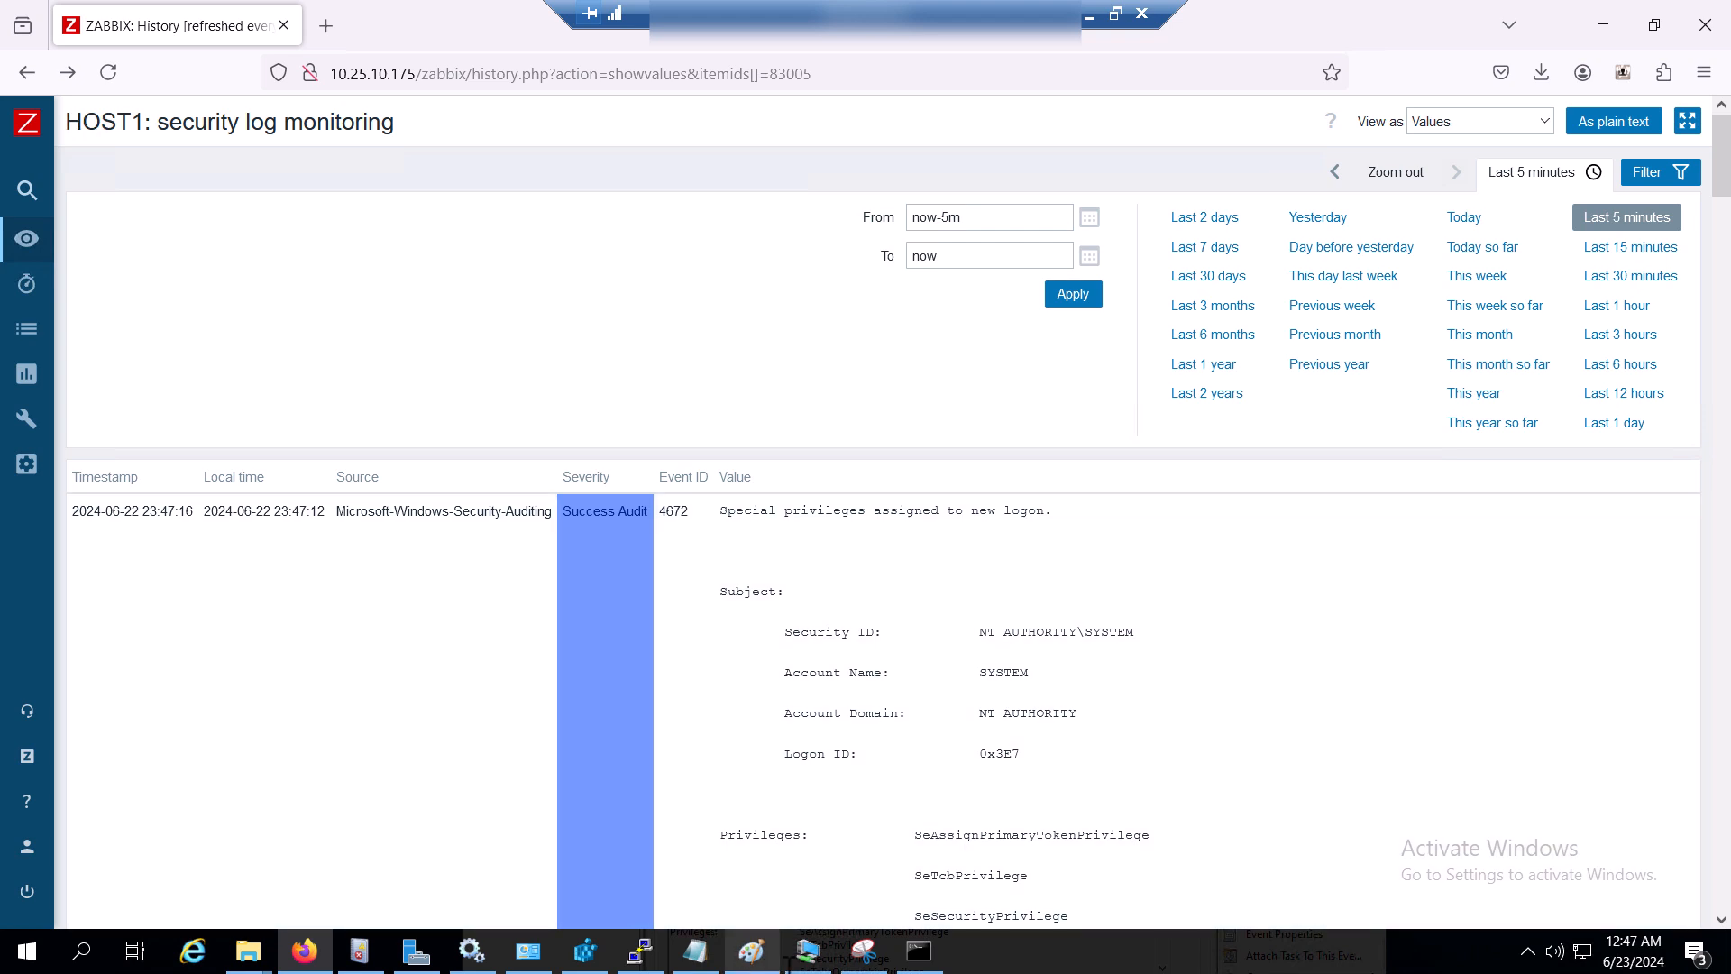
pyautogui.hotkey('alt', 'Tab')
pyautogui.moveTo(934, 461); pyautogui.dragTo(739, 129)
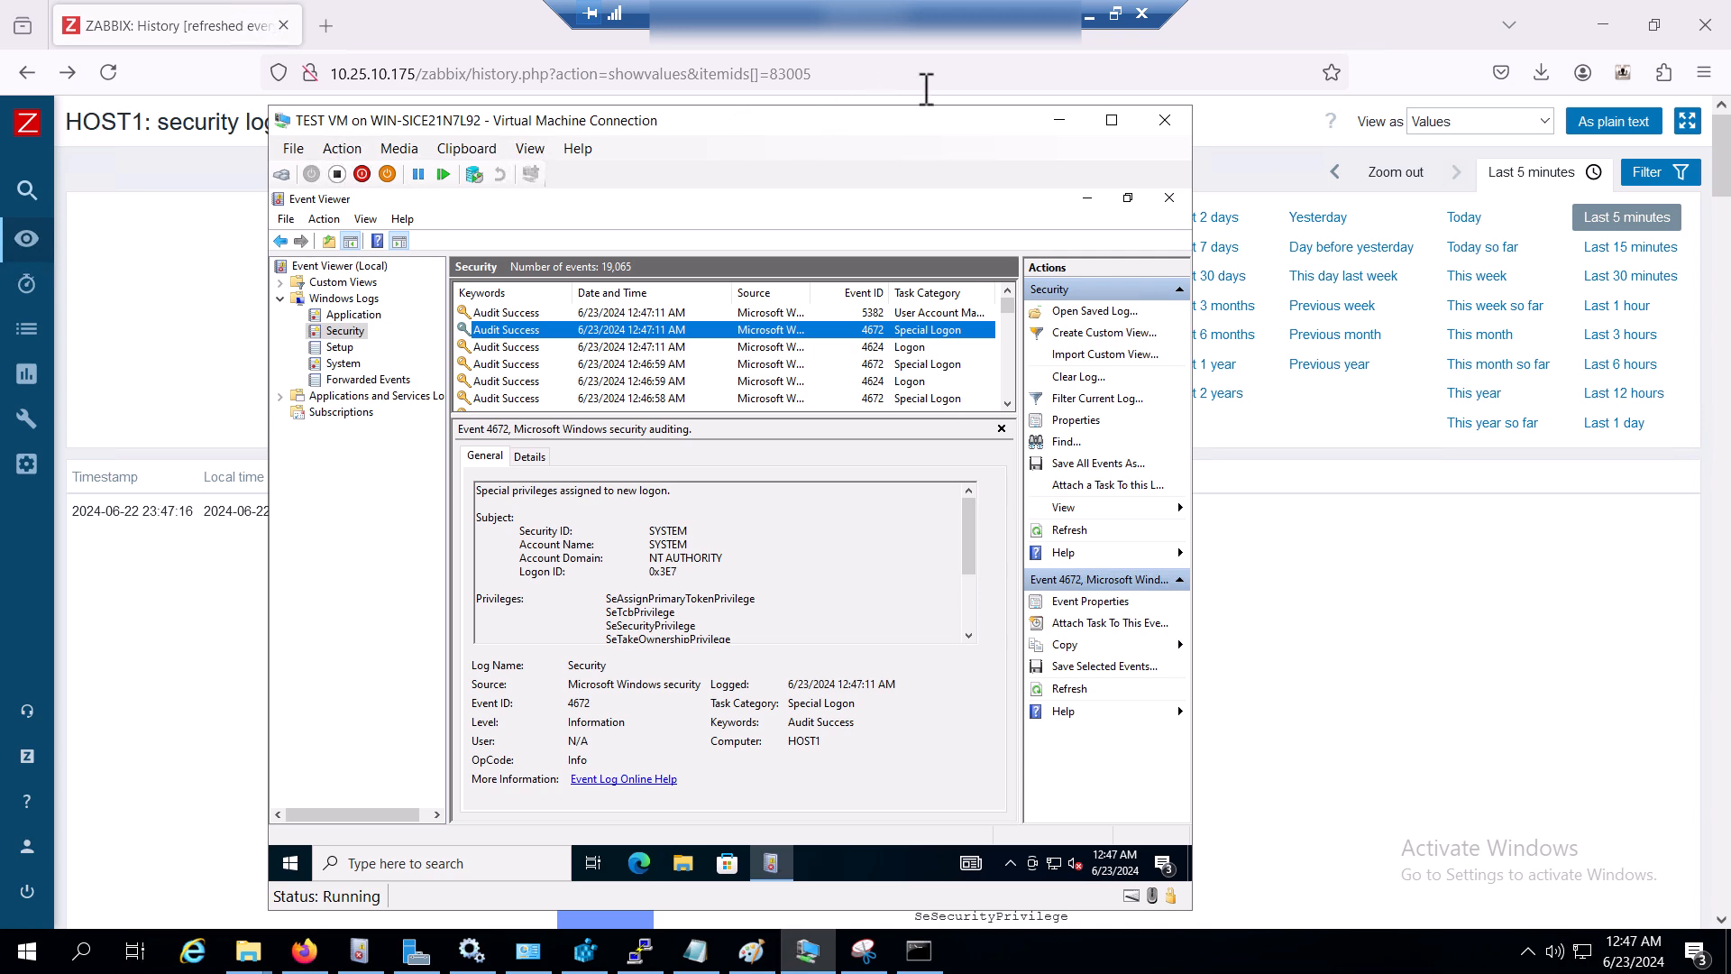
pyautogui.click(1044, 120)
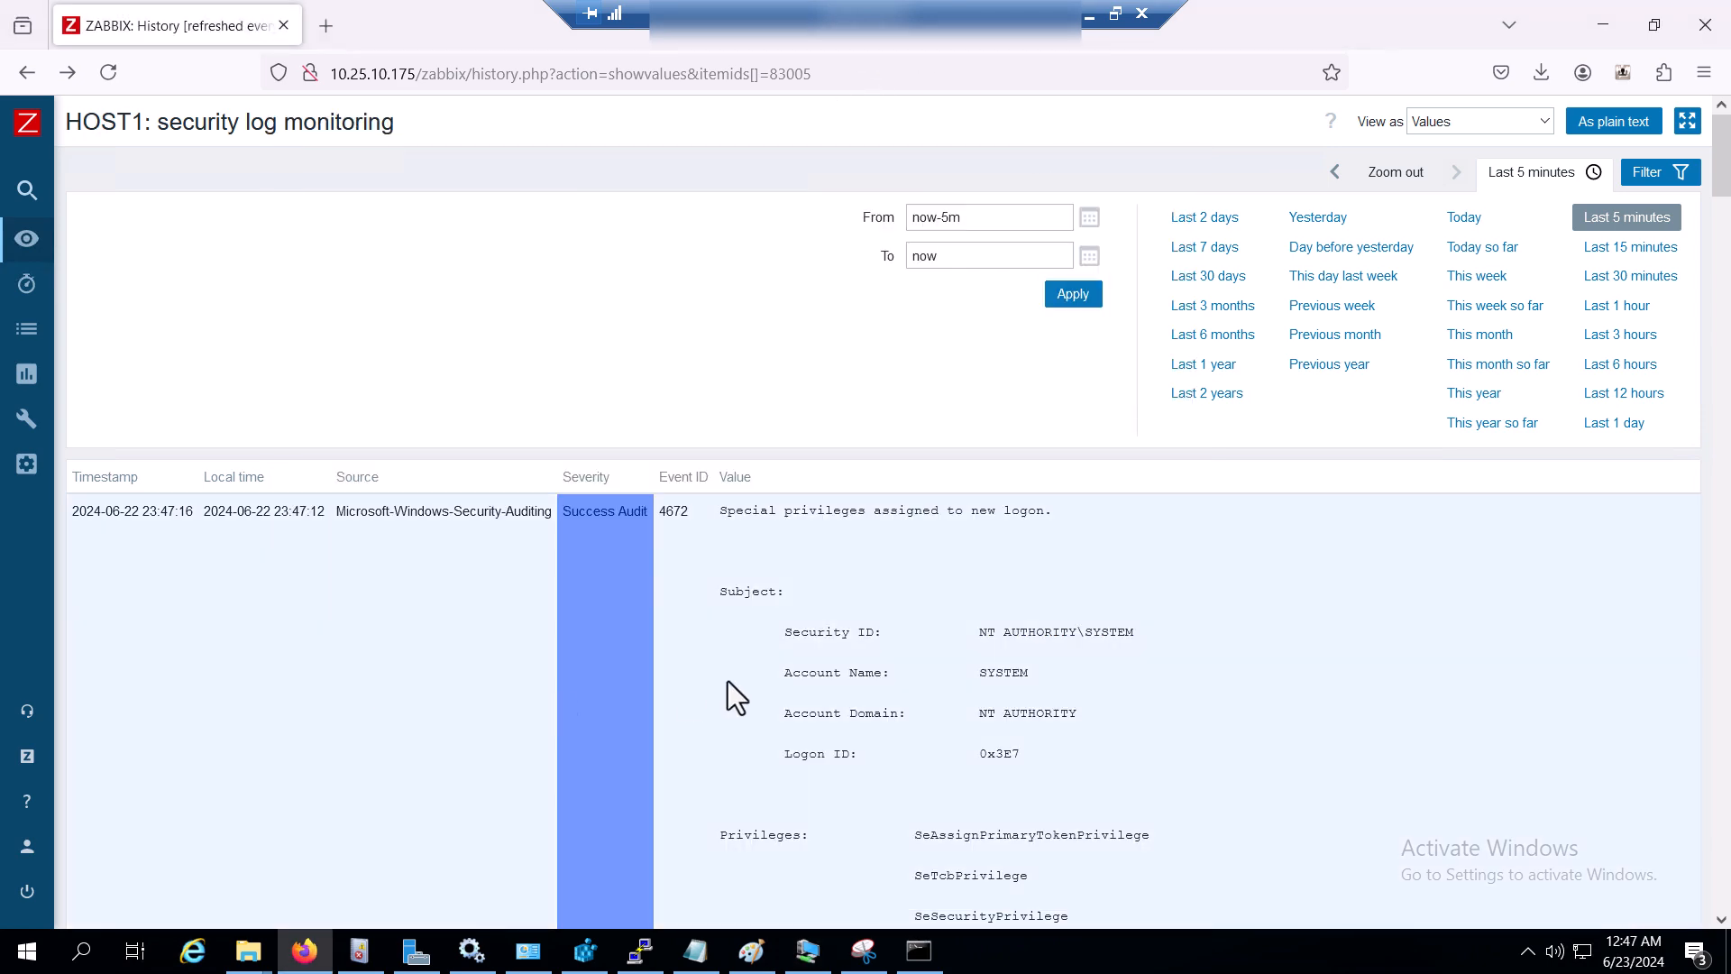
# - Review the collected event ID 4672 entries in the security log monitoring history, including their accounts and privileges
pyautogui.scroll(-8, 727, 682)
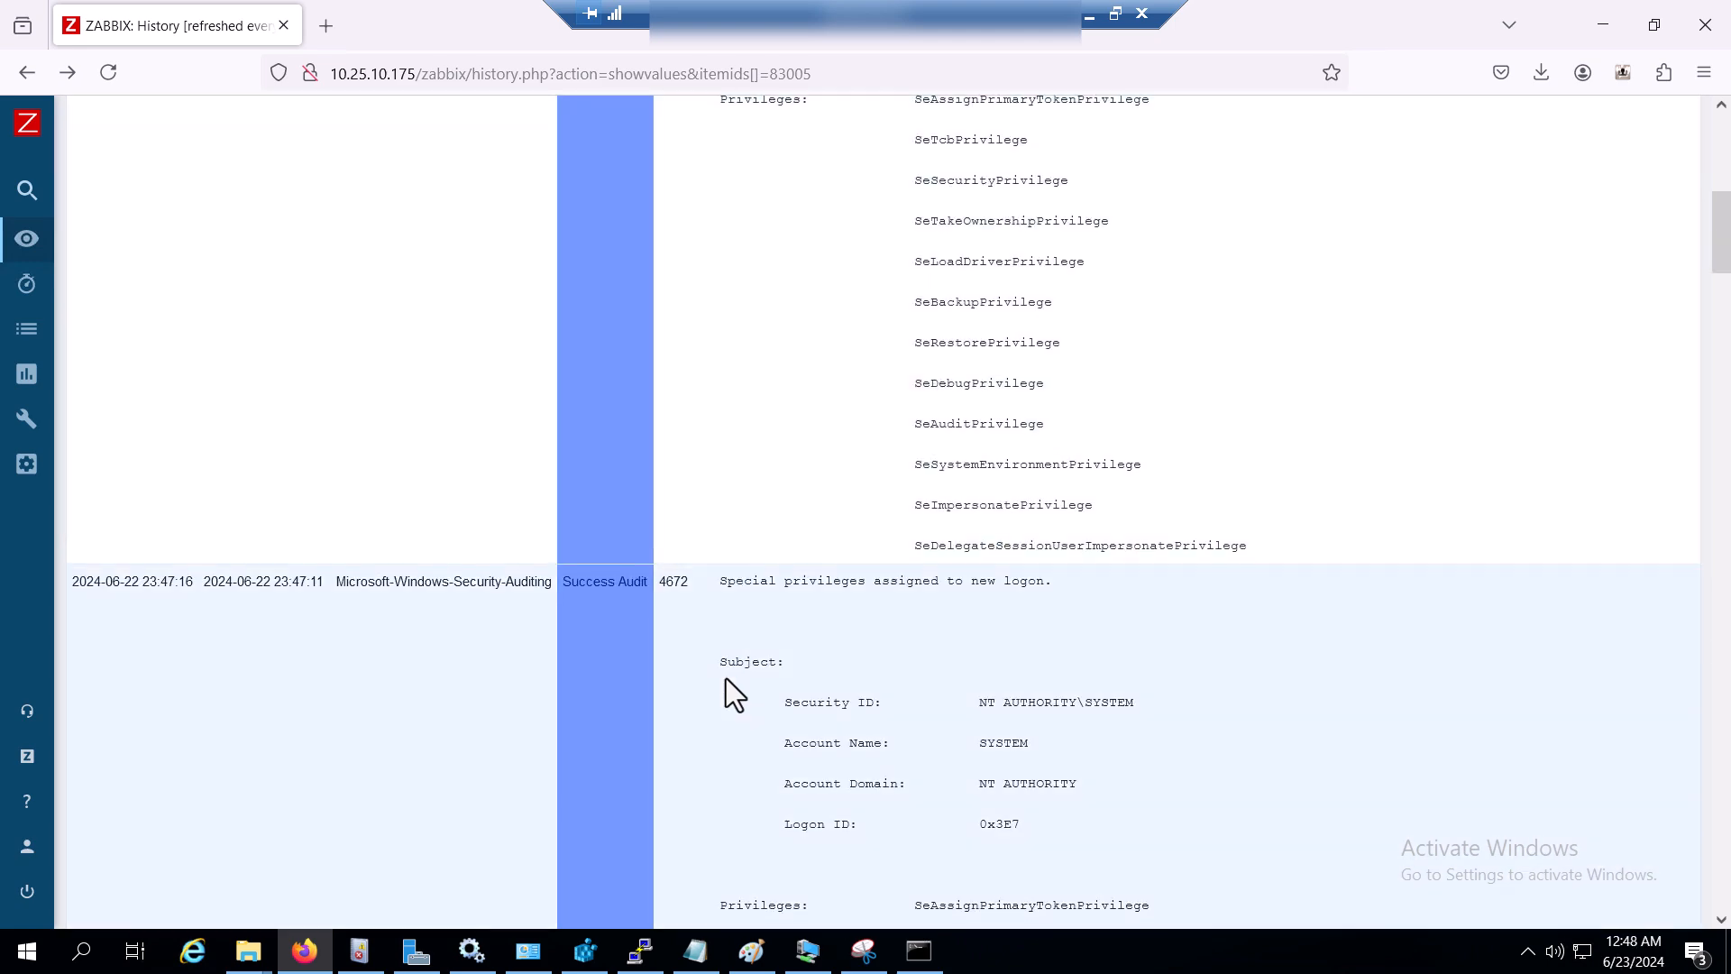
pyautogui.scroll(-1, 727, 681)
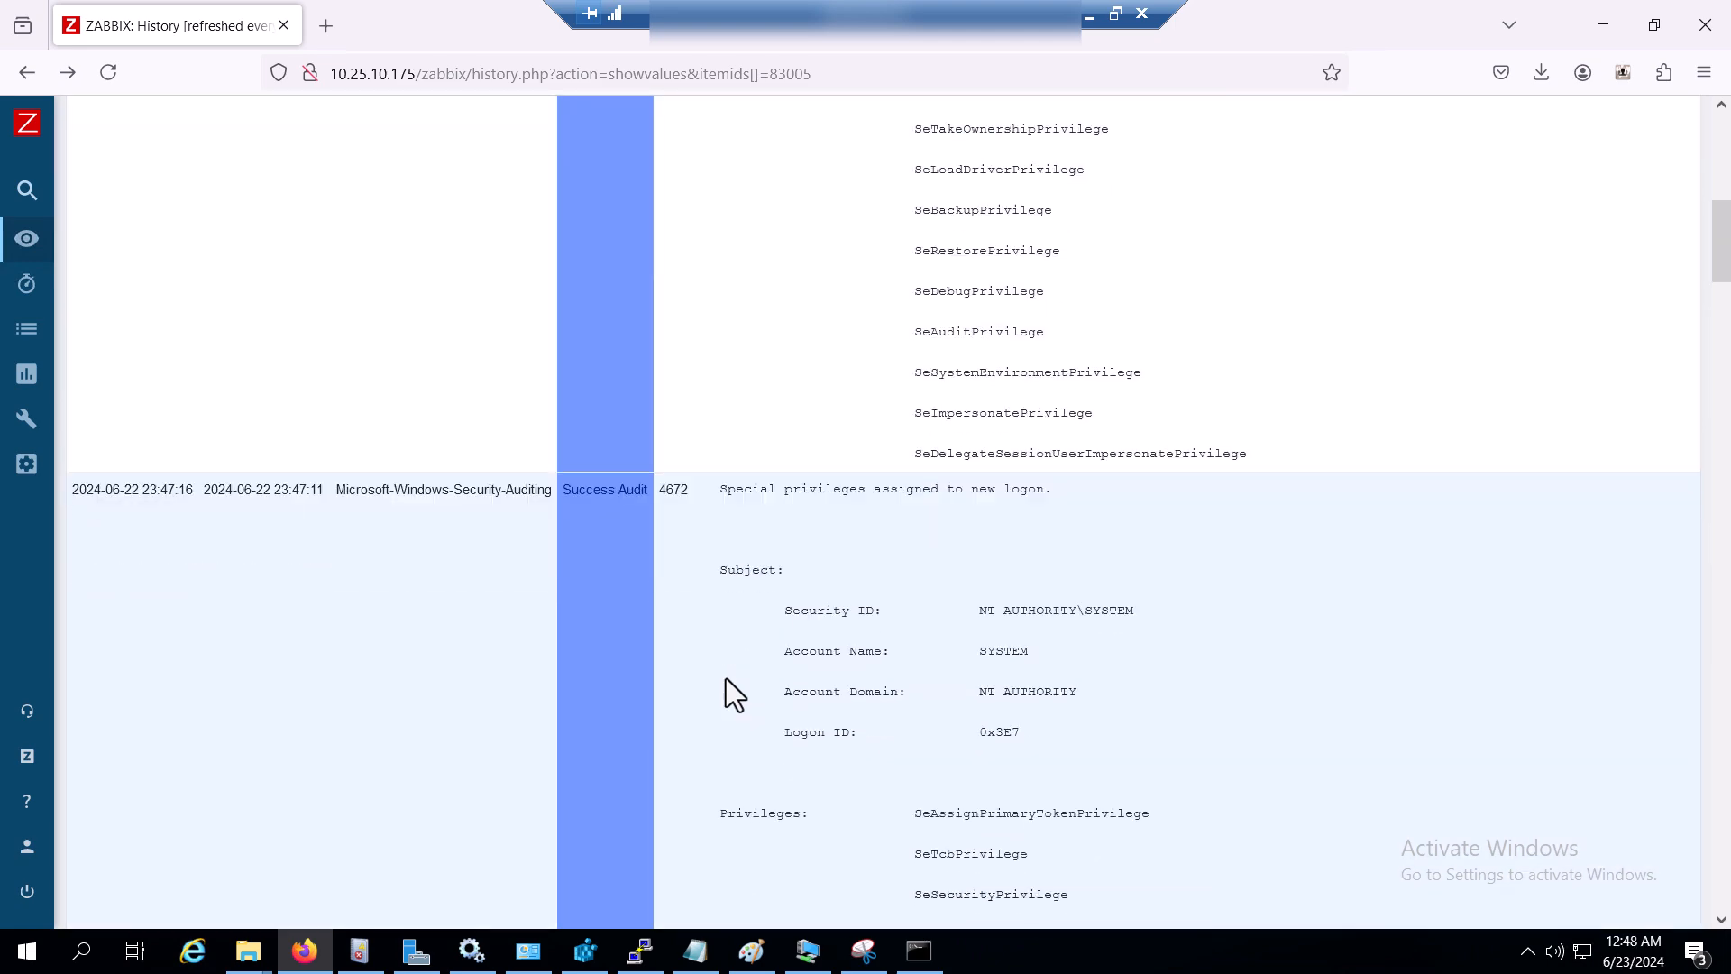
pyautogui.scroll(-9, 727, 678)
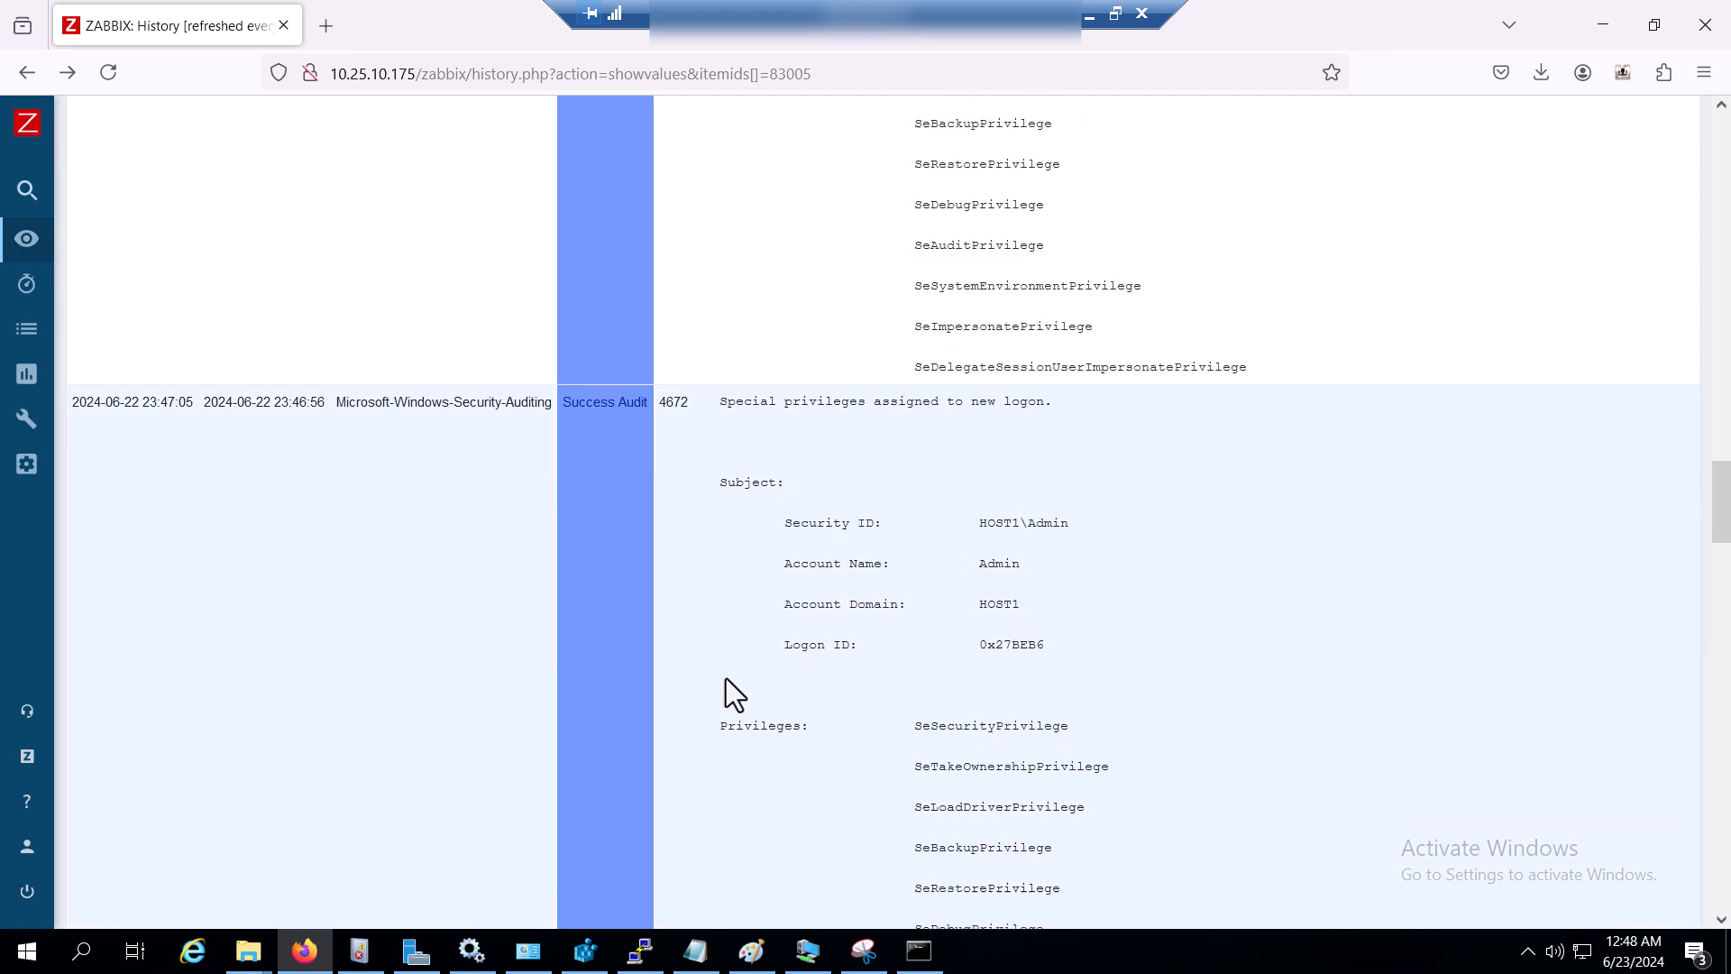
pyautogui.scroll(-4, 727, 678)
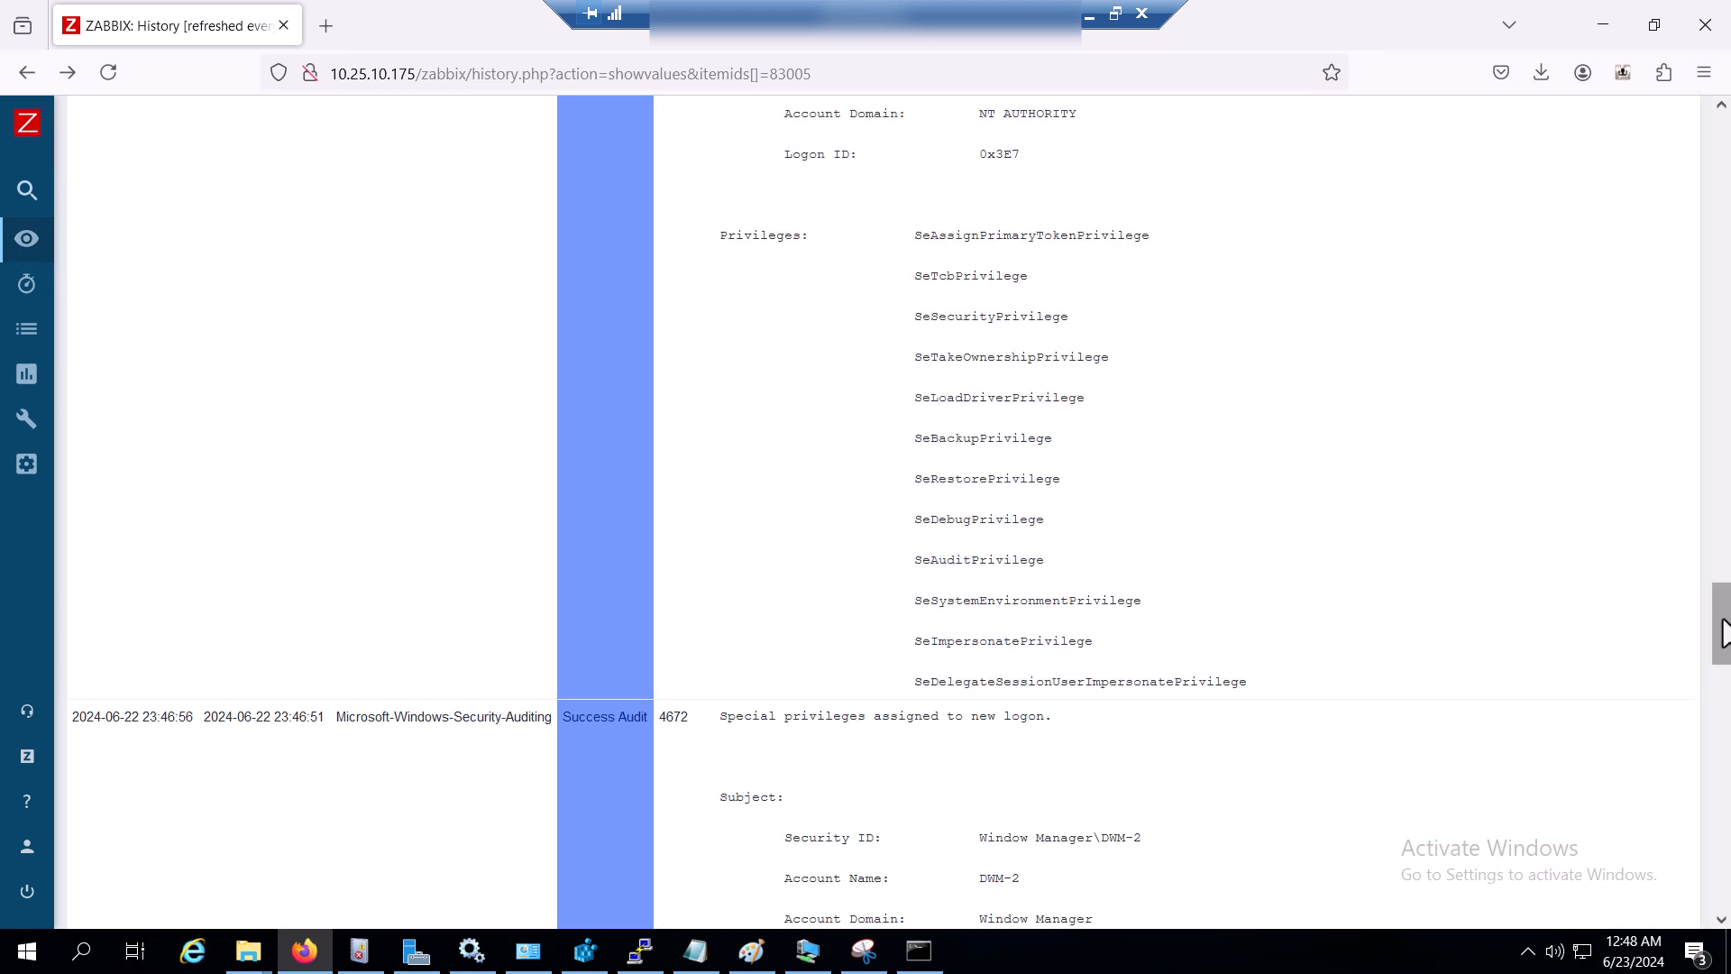
pyautogui.moveTo(1722, 631); pyautogui.dragTo(1720, 103)
pyautogui.click(1603, 25)
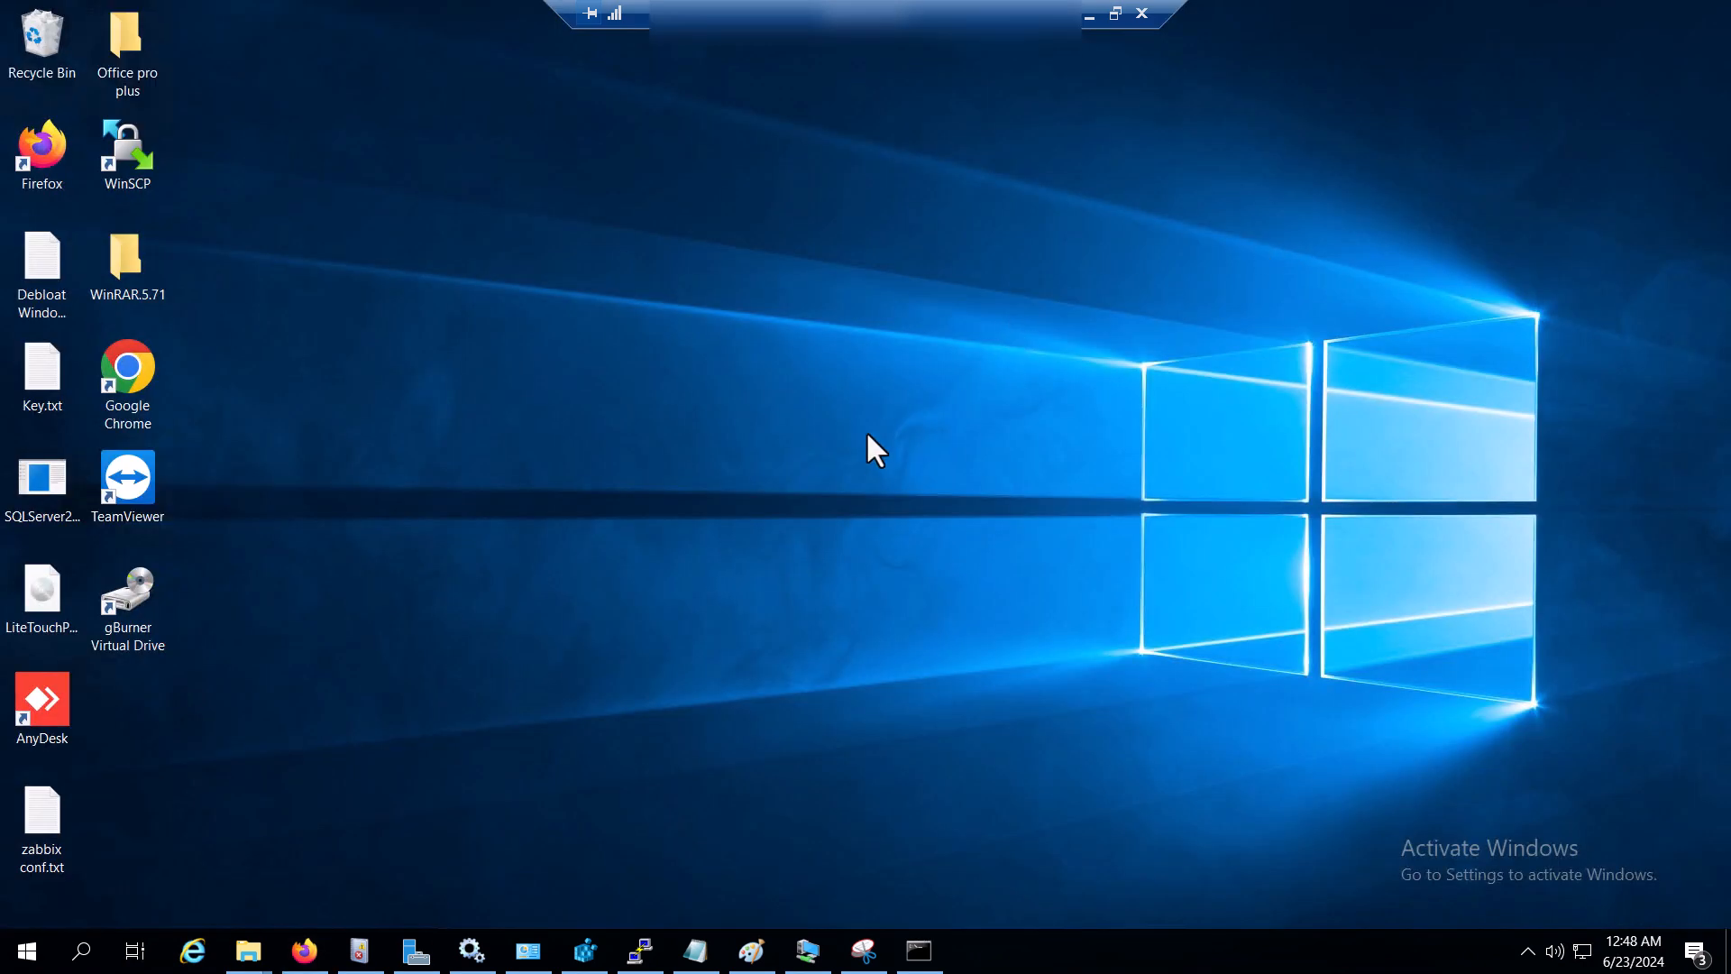
pyautogui.click(304, 951)
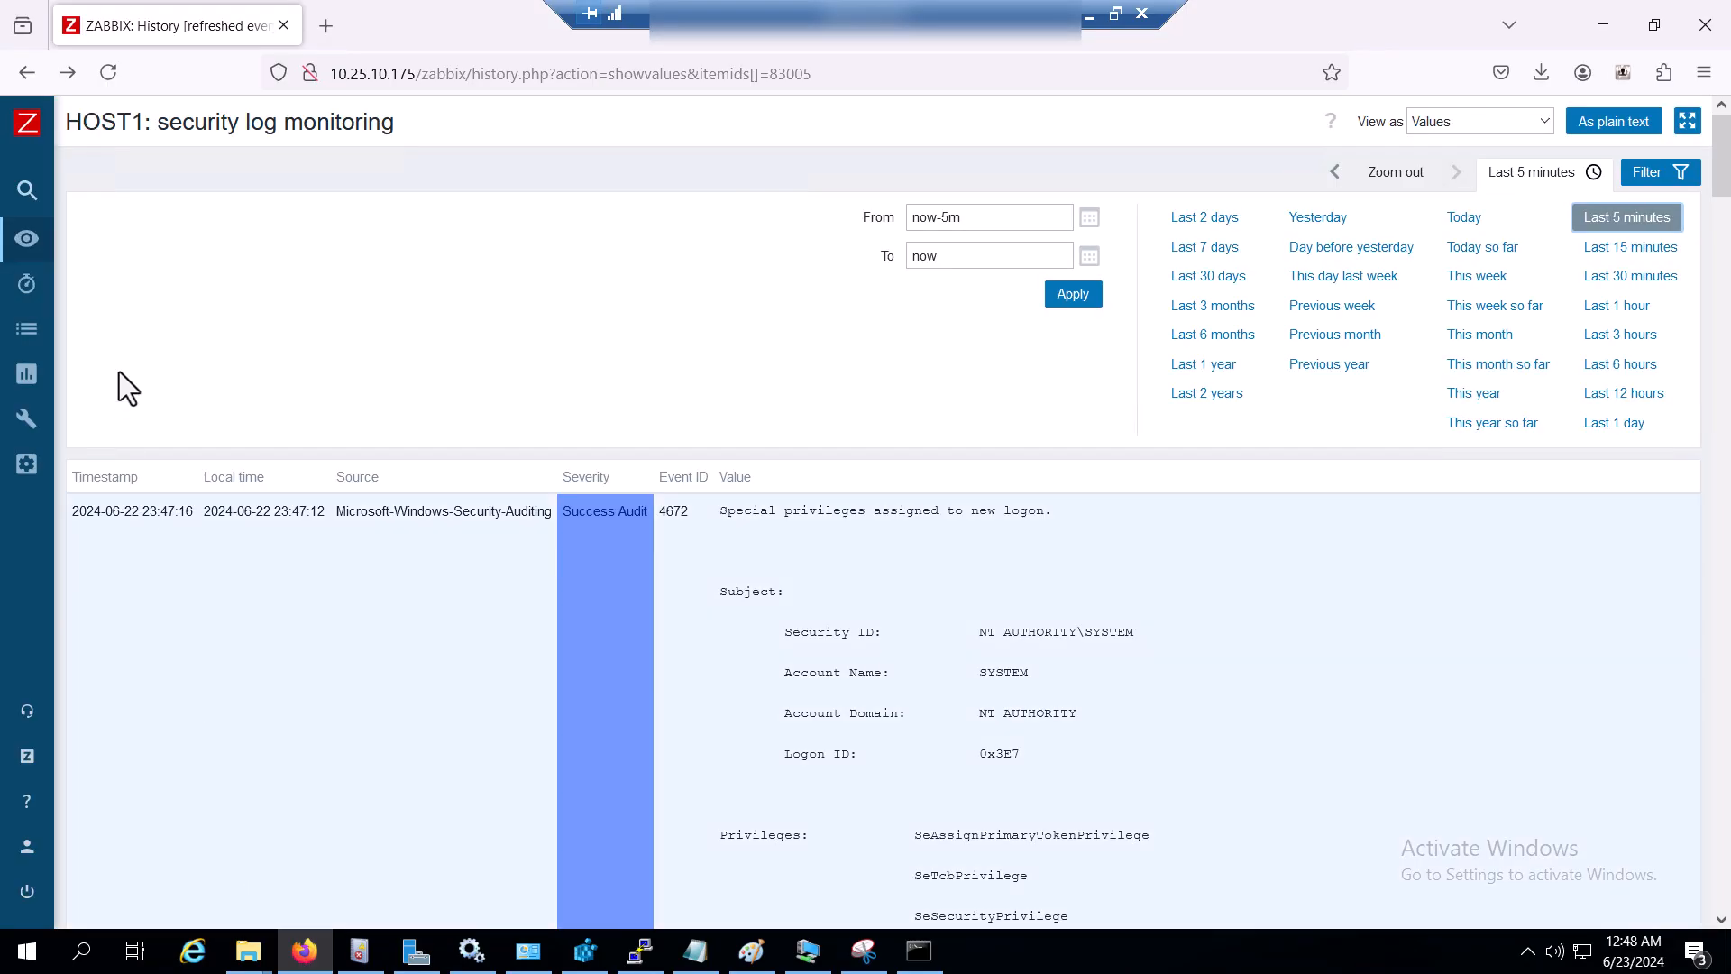
# - Open the Hosts page in Zabbix monitoring
pyautogui.moveTo(36, 196)
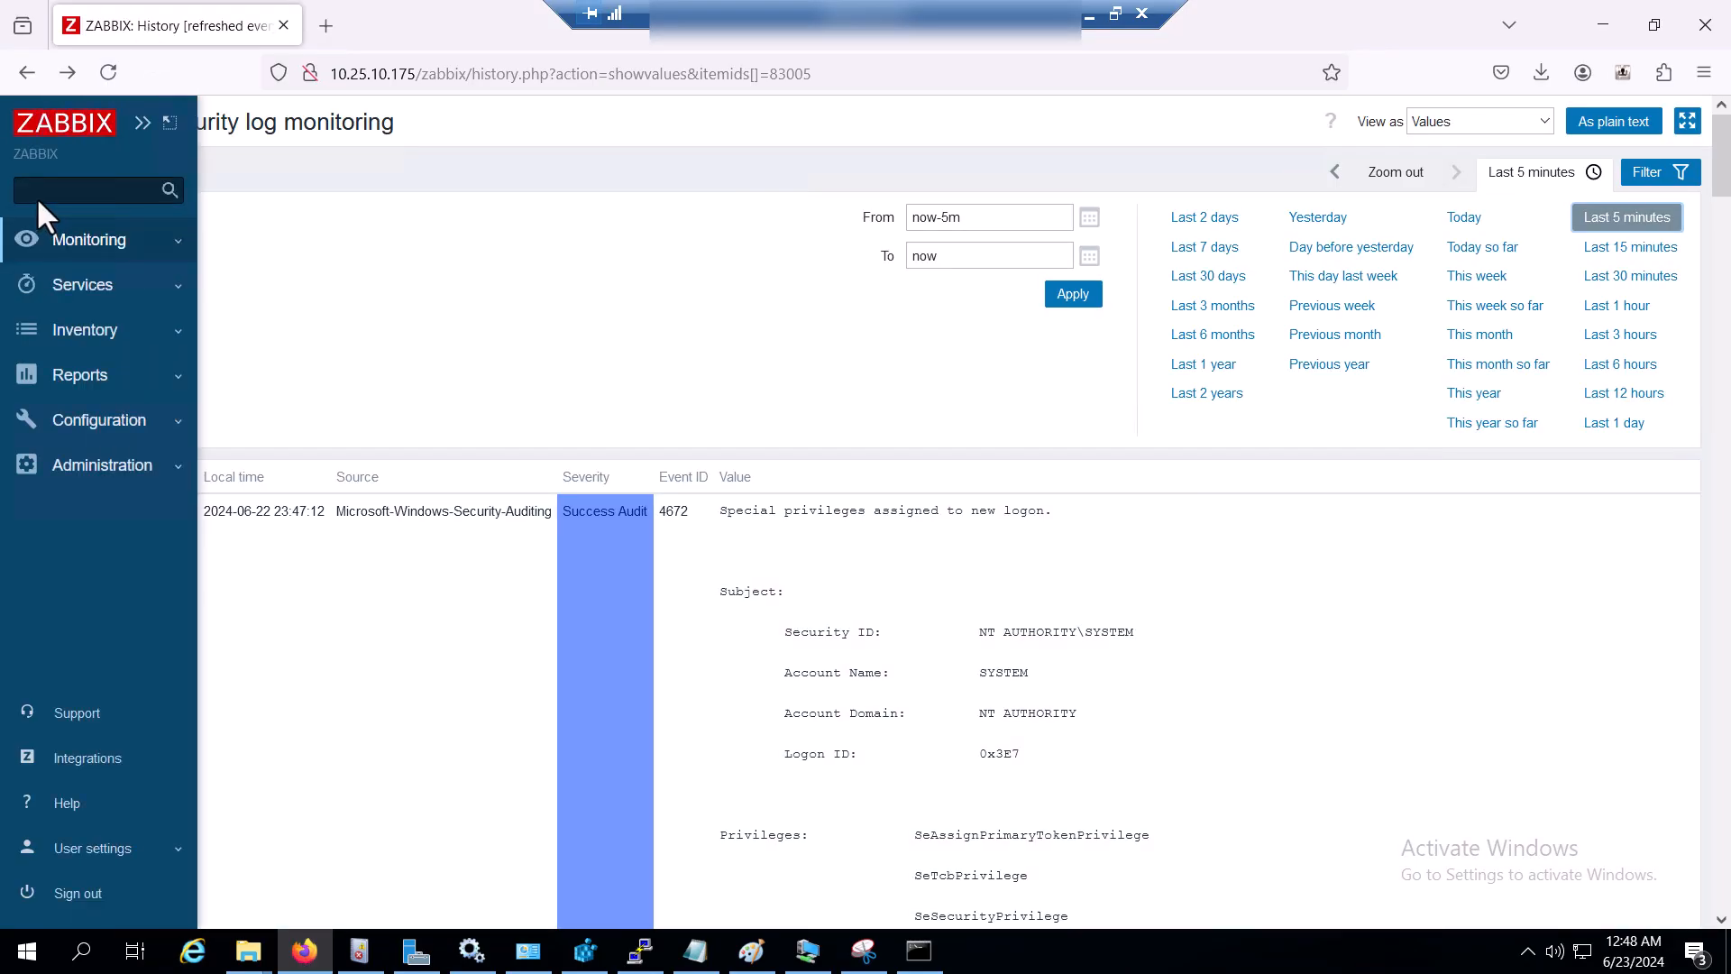
pyautogui.click(68, 251)
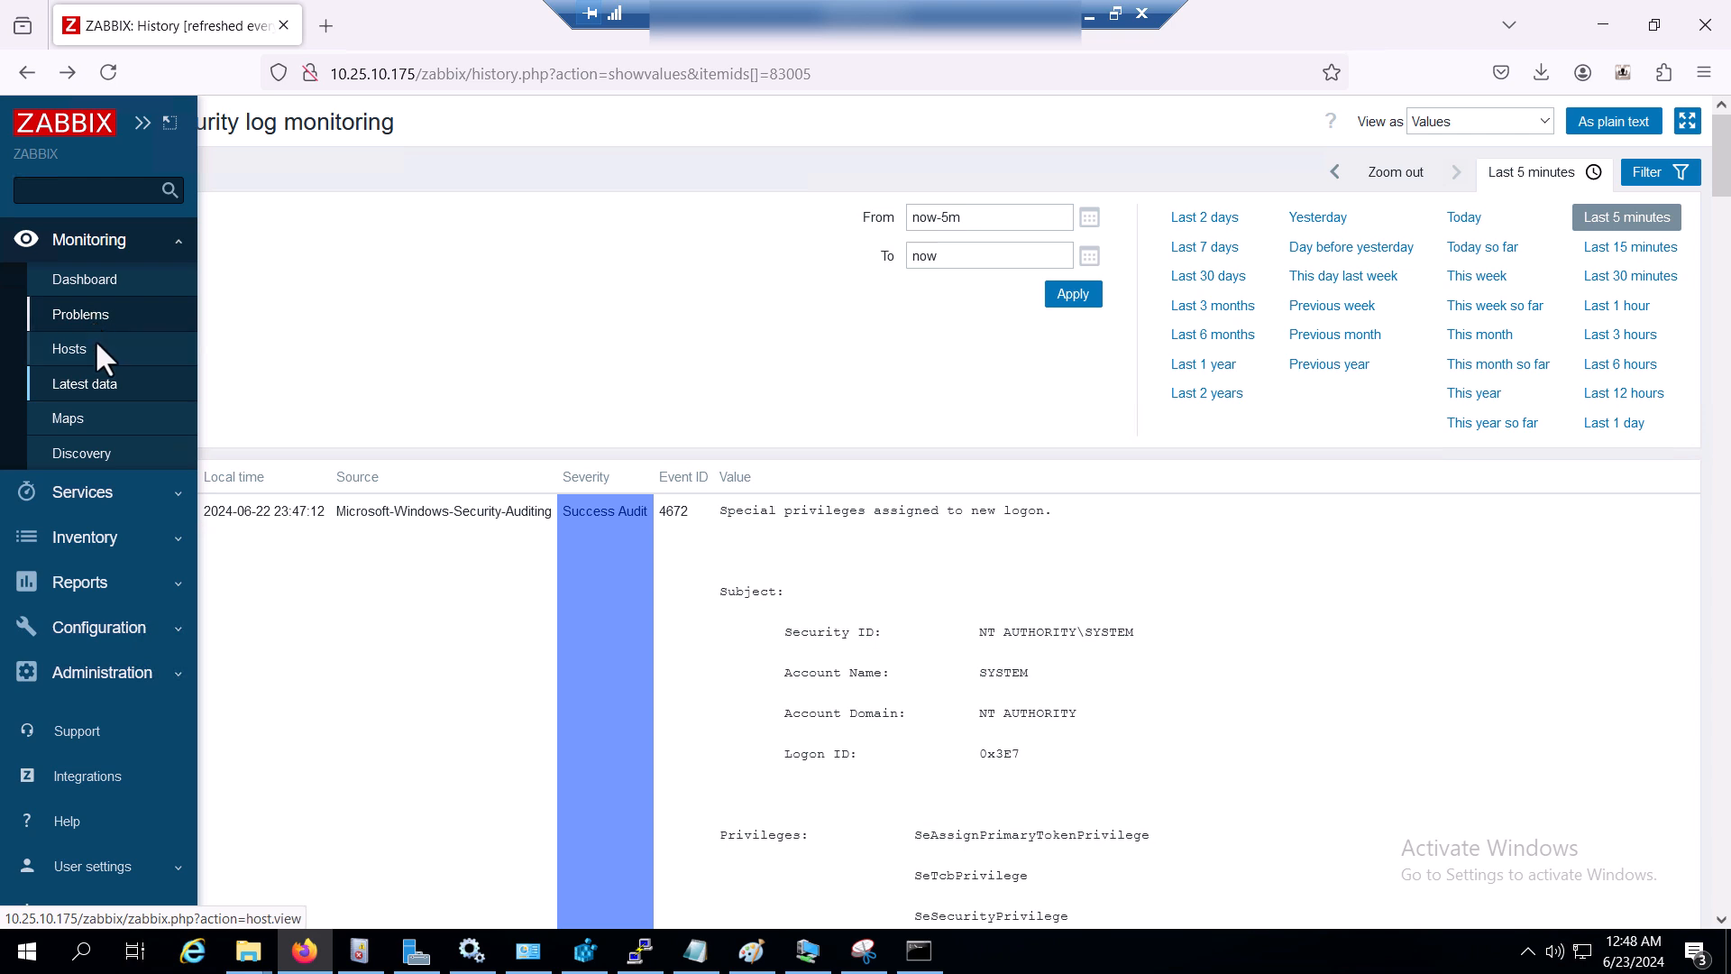
pyautogui.click(95, 341)
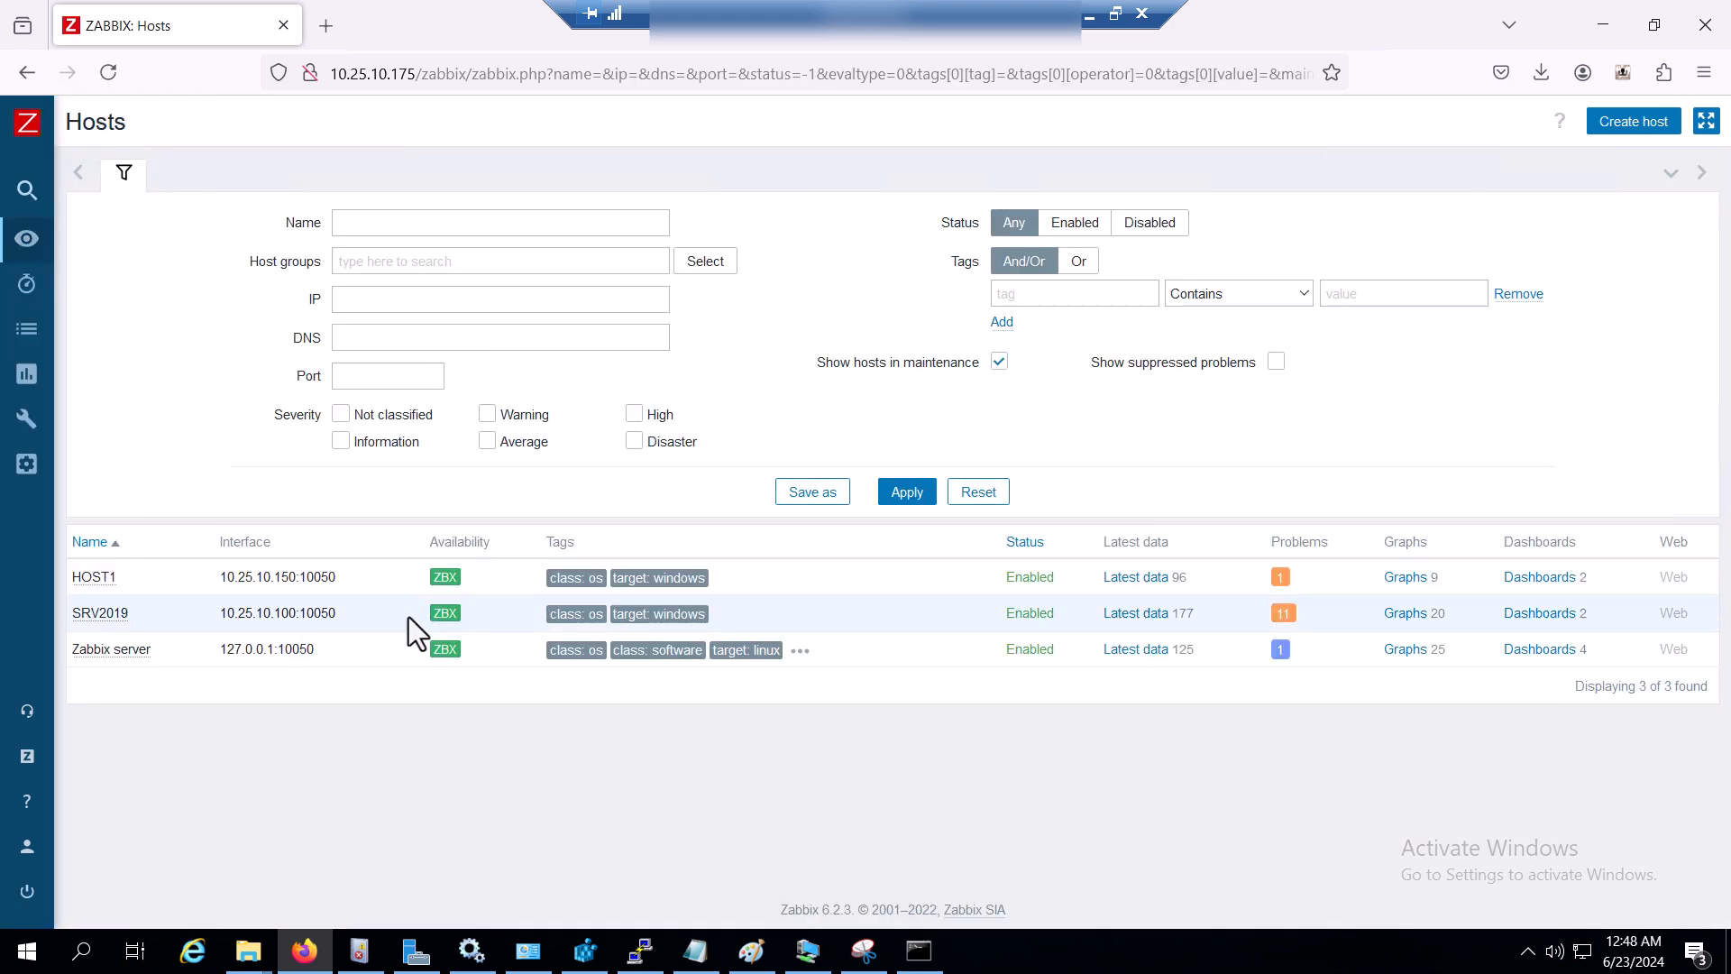
# - Switch to the host's Event Viewer and expand Microsoft > Windows under Applications and Services Logs to reach the Hyper-V folders
pyautogui.moveTo(449, 609)
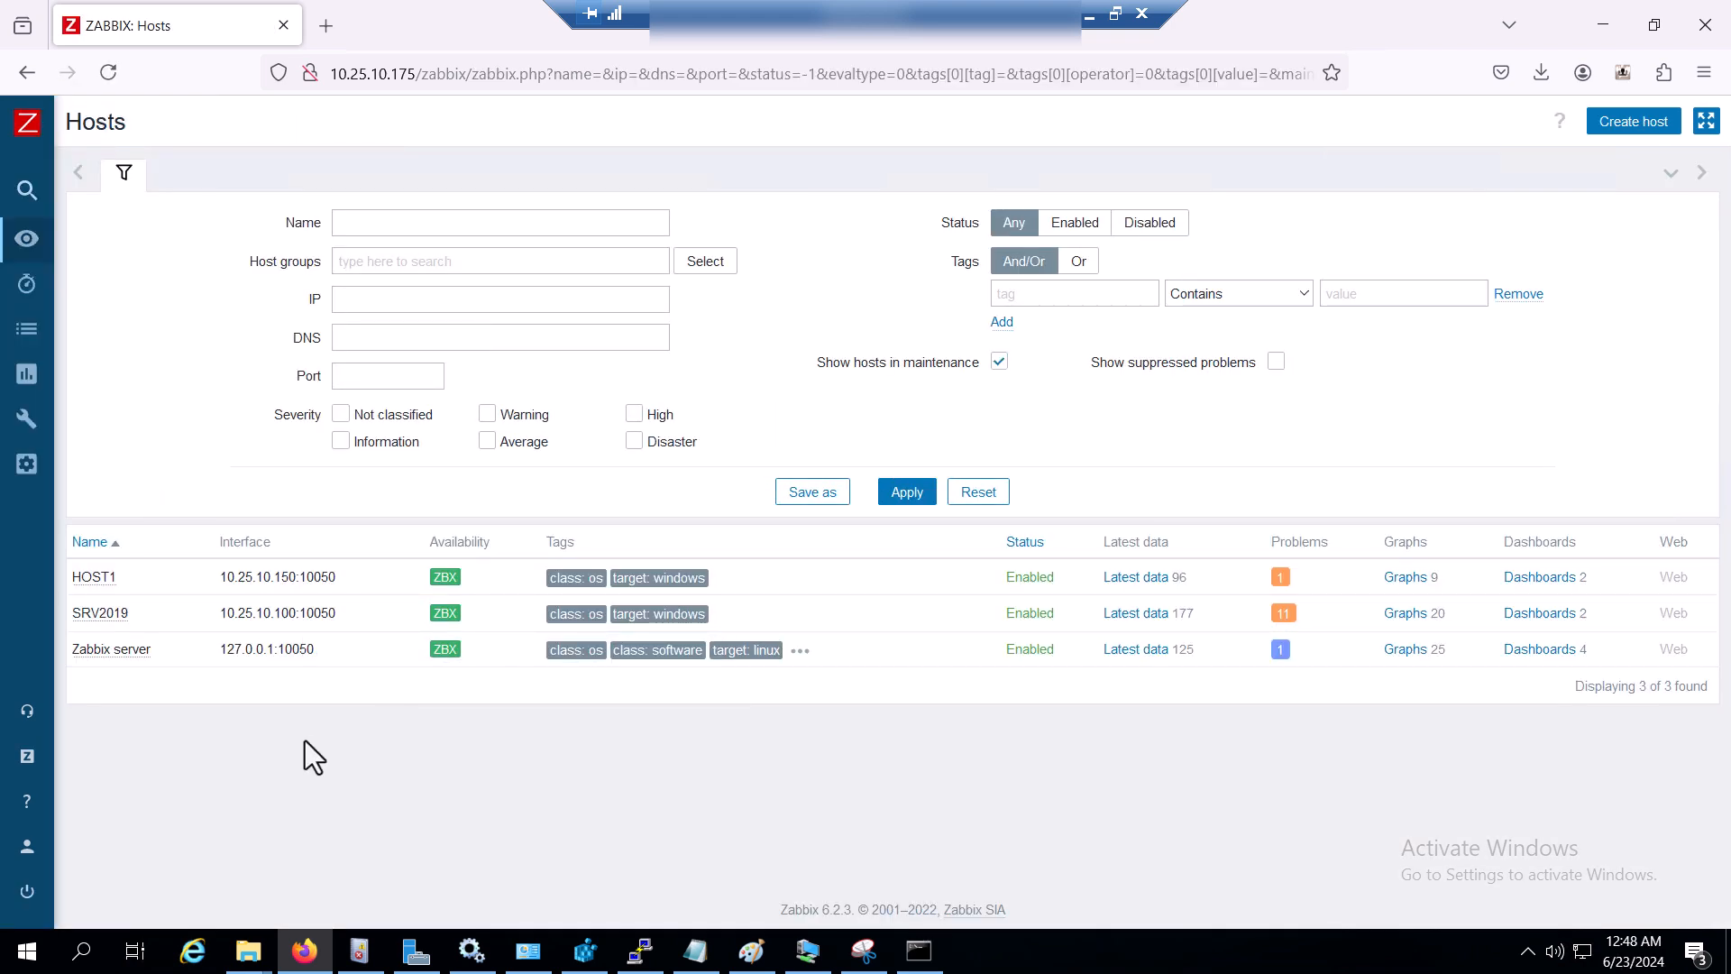
pyautogui.click(361, 951)
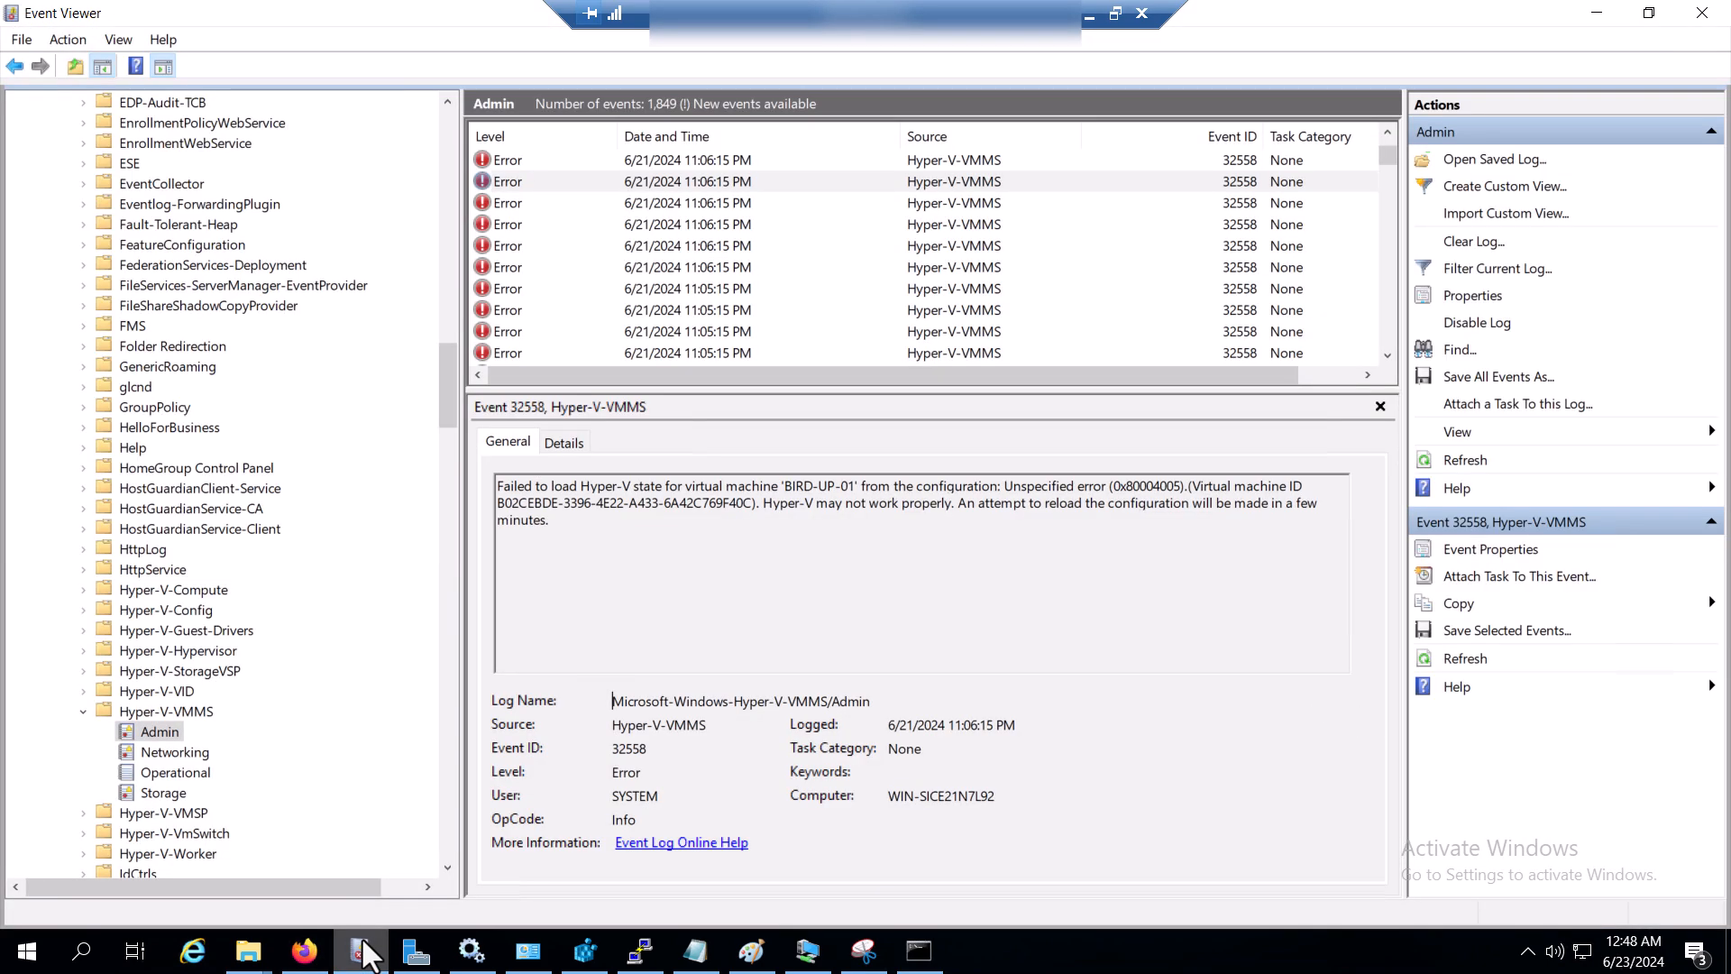
pyautogui.moveTo(444, 406); pyautogui.dragTo(445, 175)
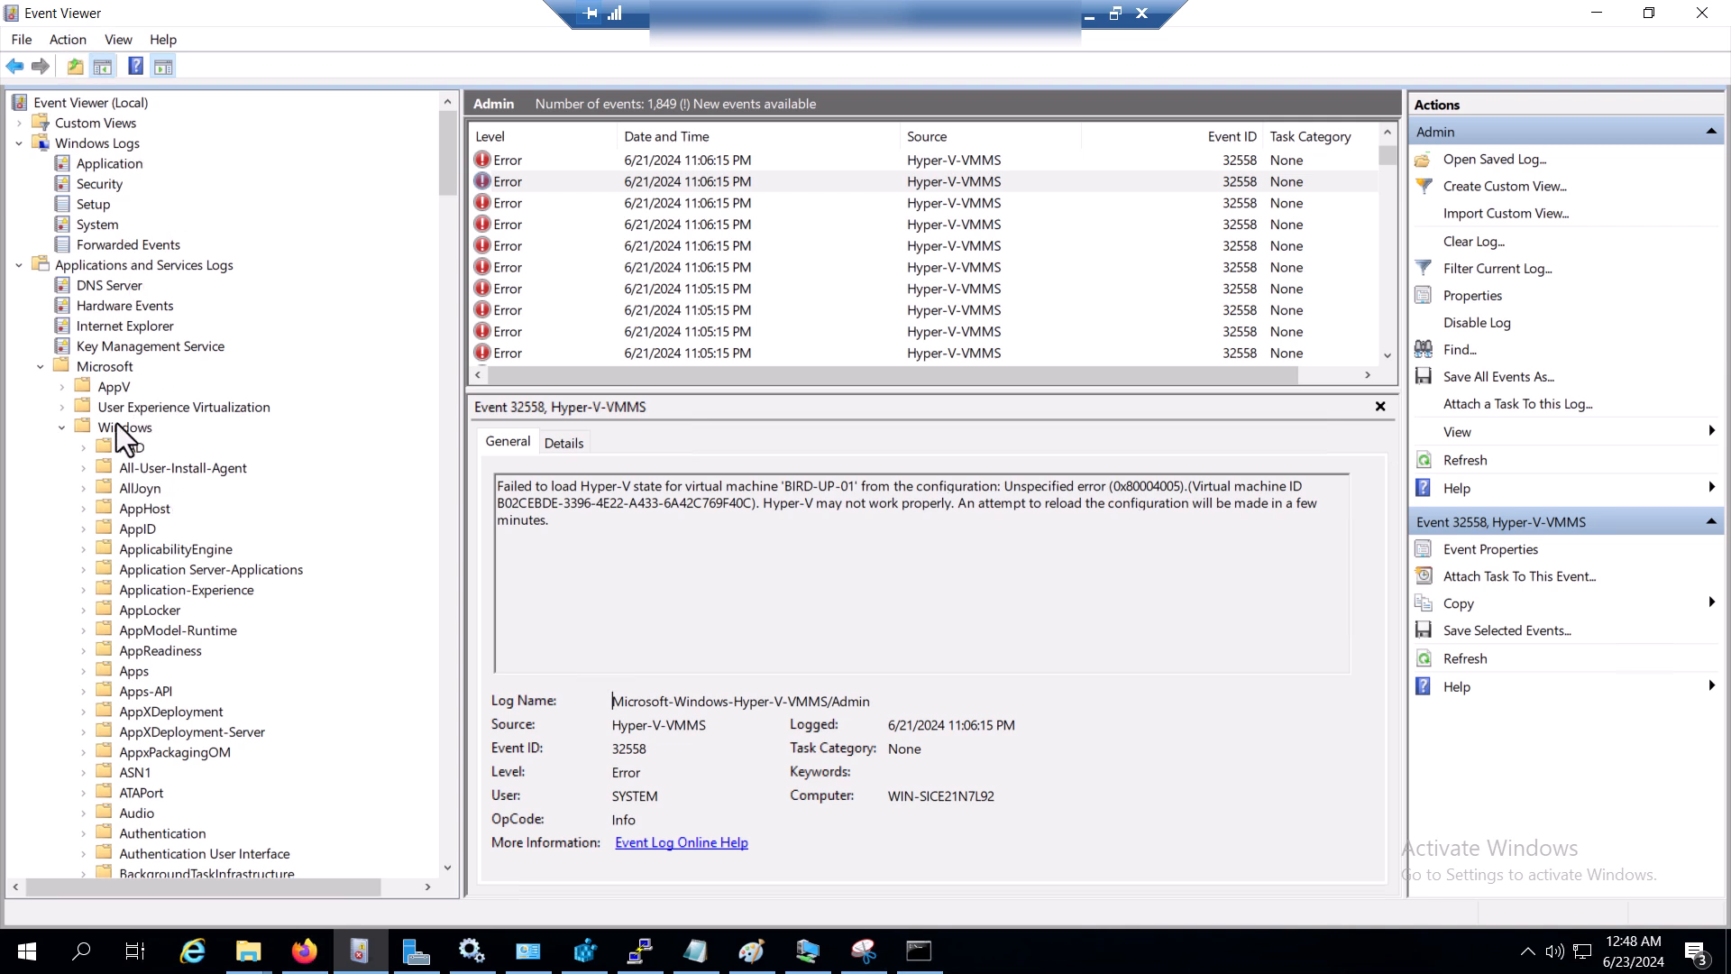
pyautogui.click(39, 368)
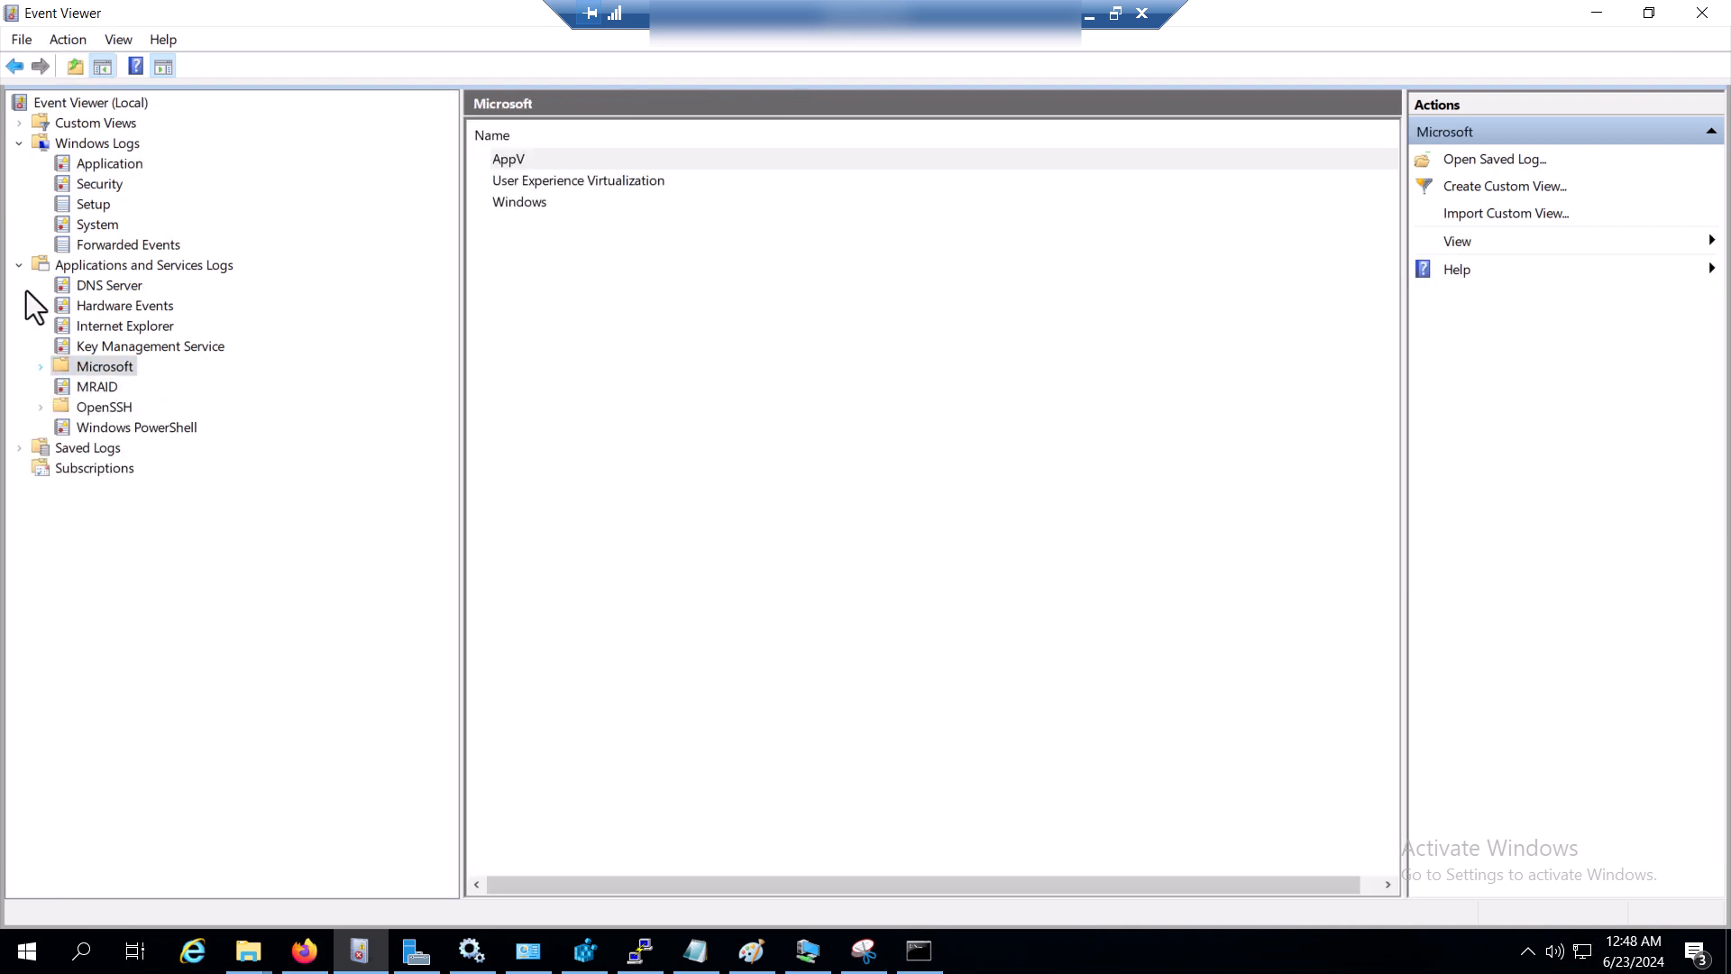
pyautogui.click(40, 367)
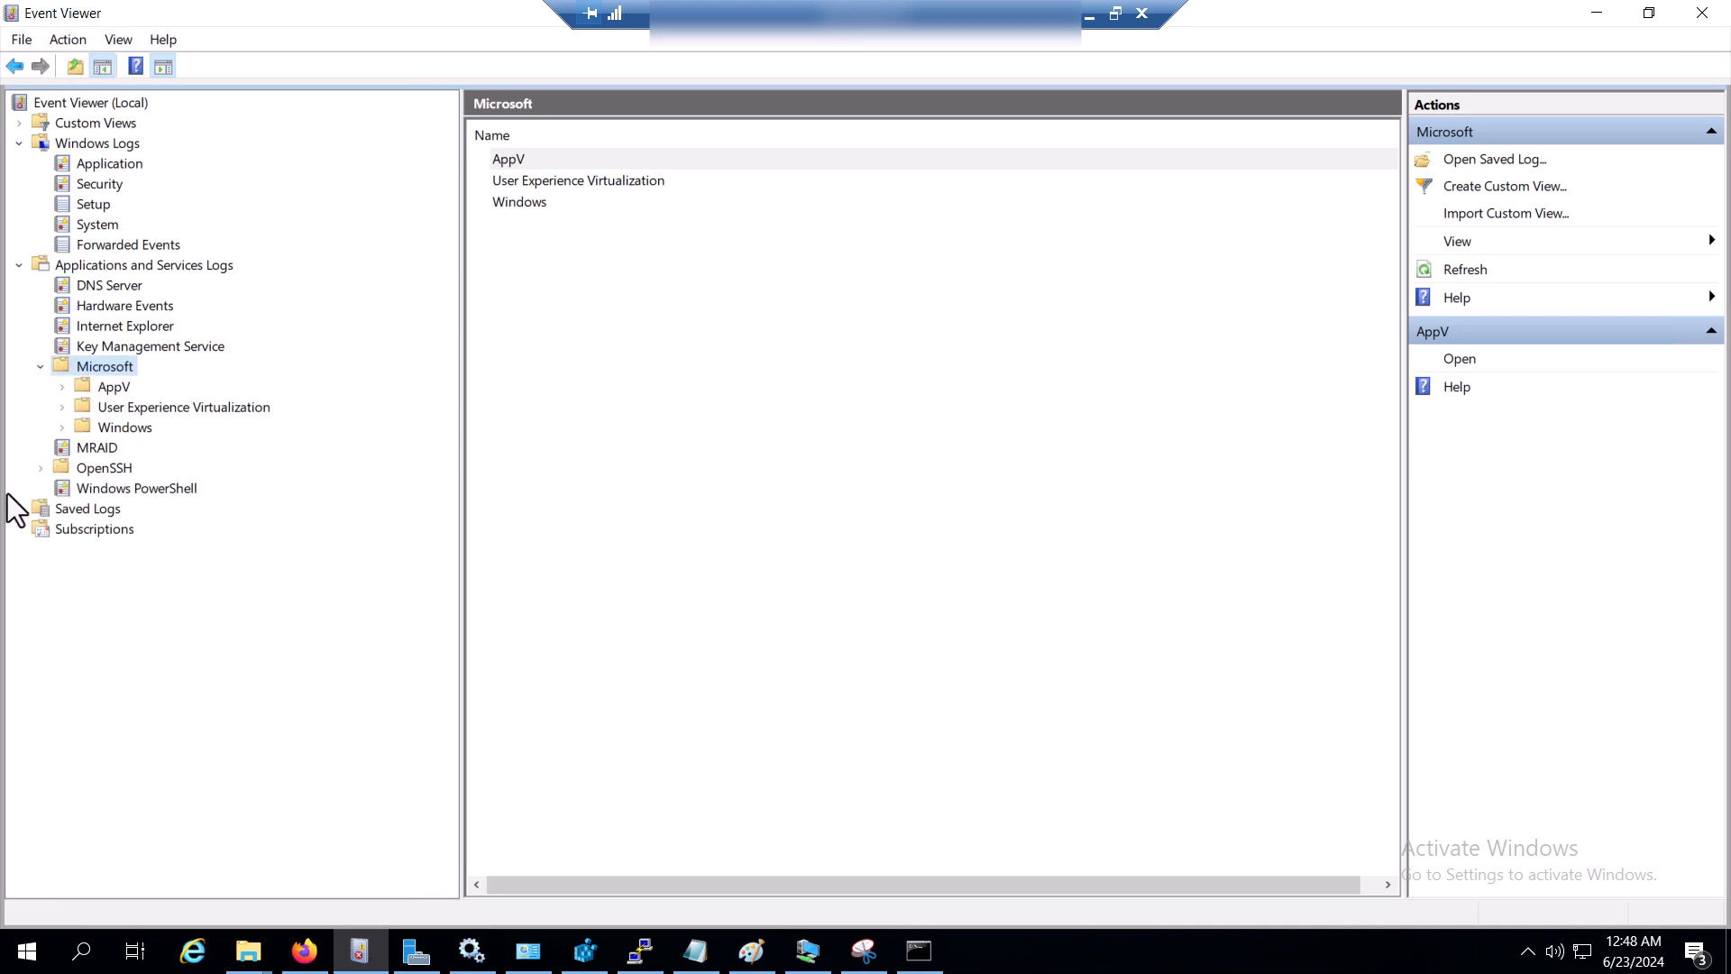
pyautogui.click(66, 430)
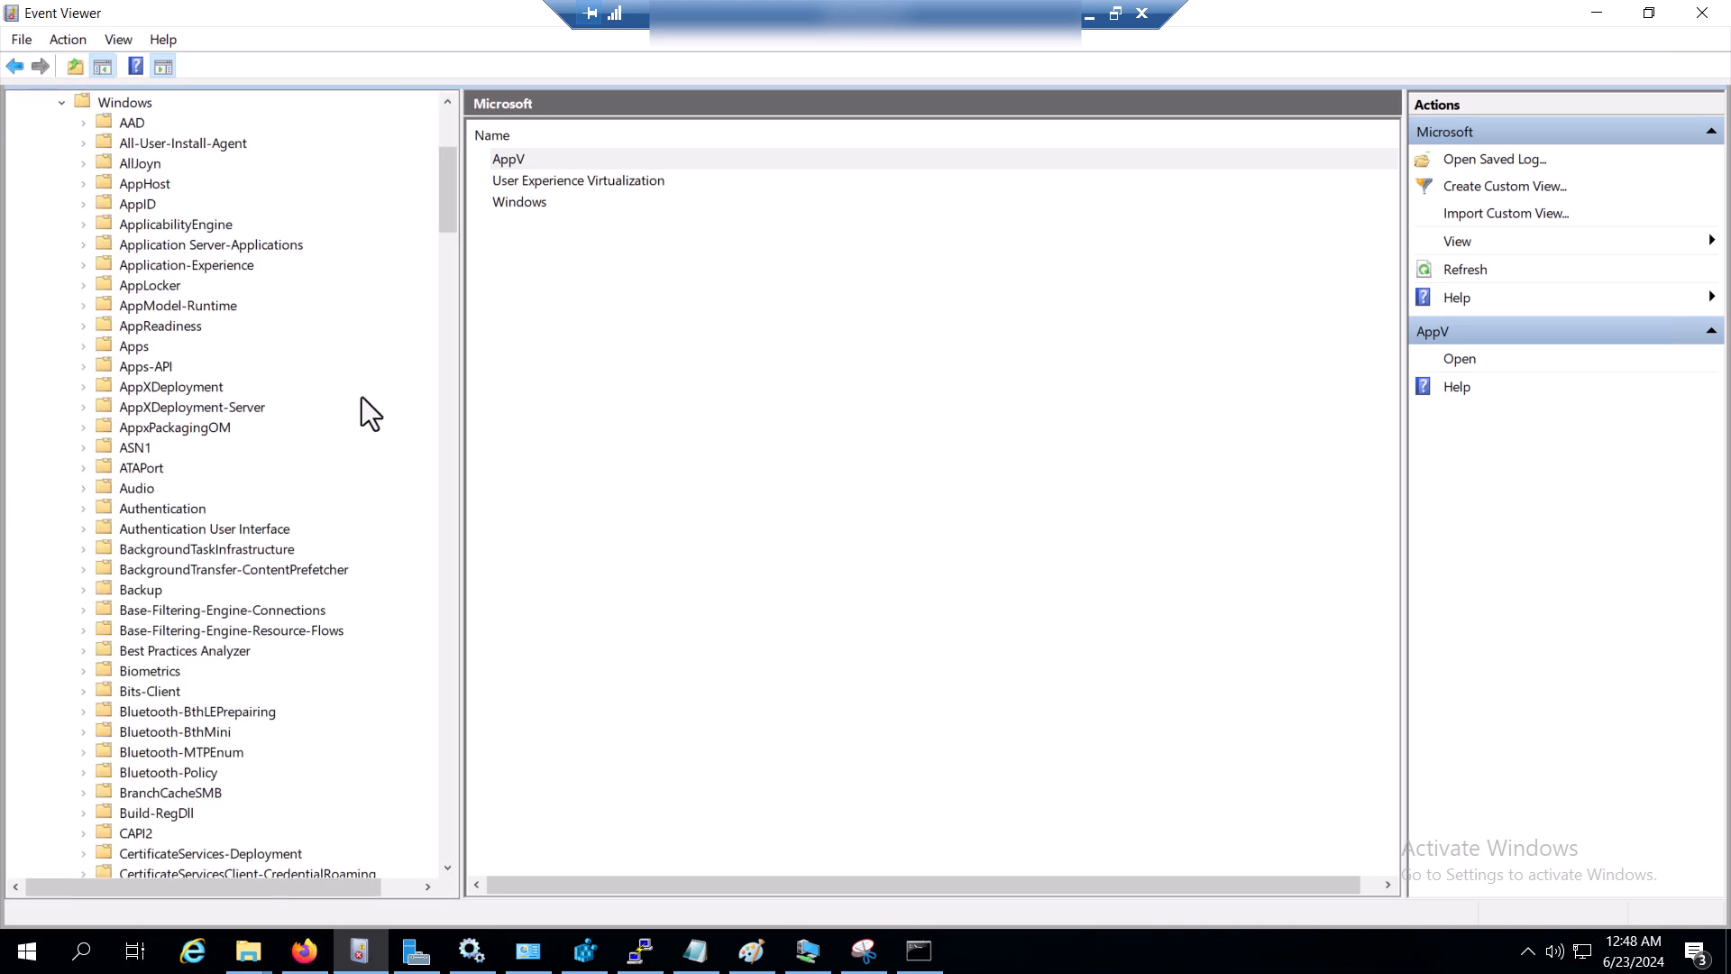
pyautogui.moveTo(454, 236); pyautogui.dragTo(487, 197)
pyautogui.scroll(-20, 231, 629)
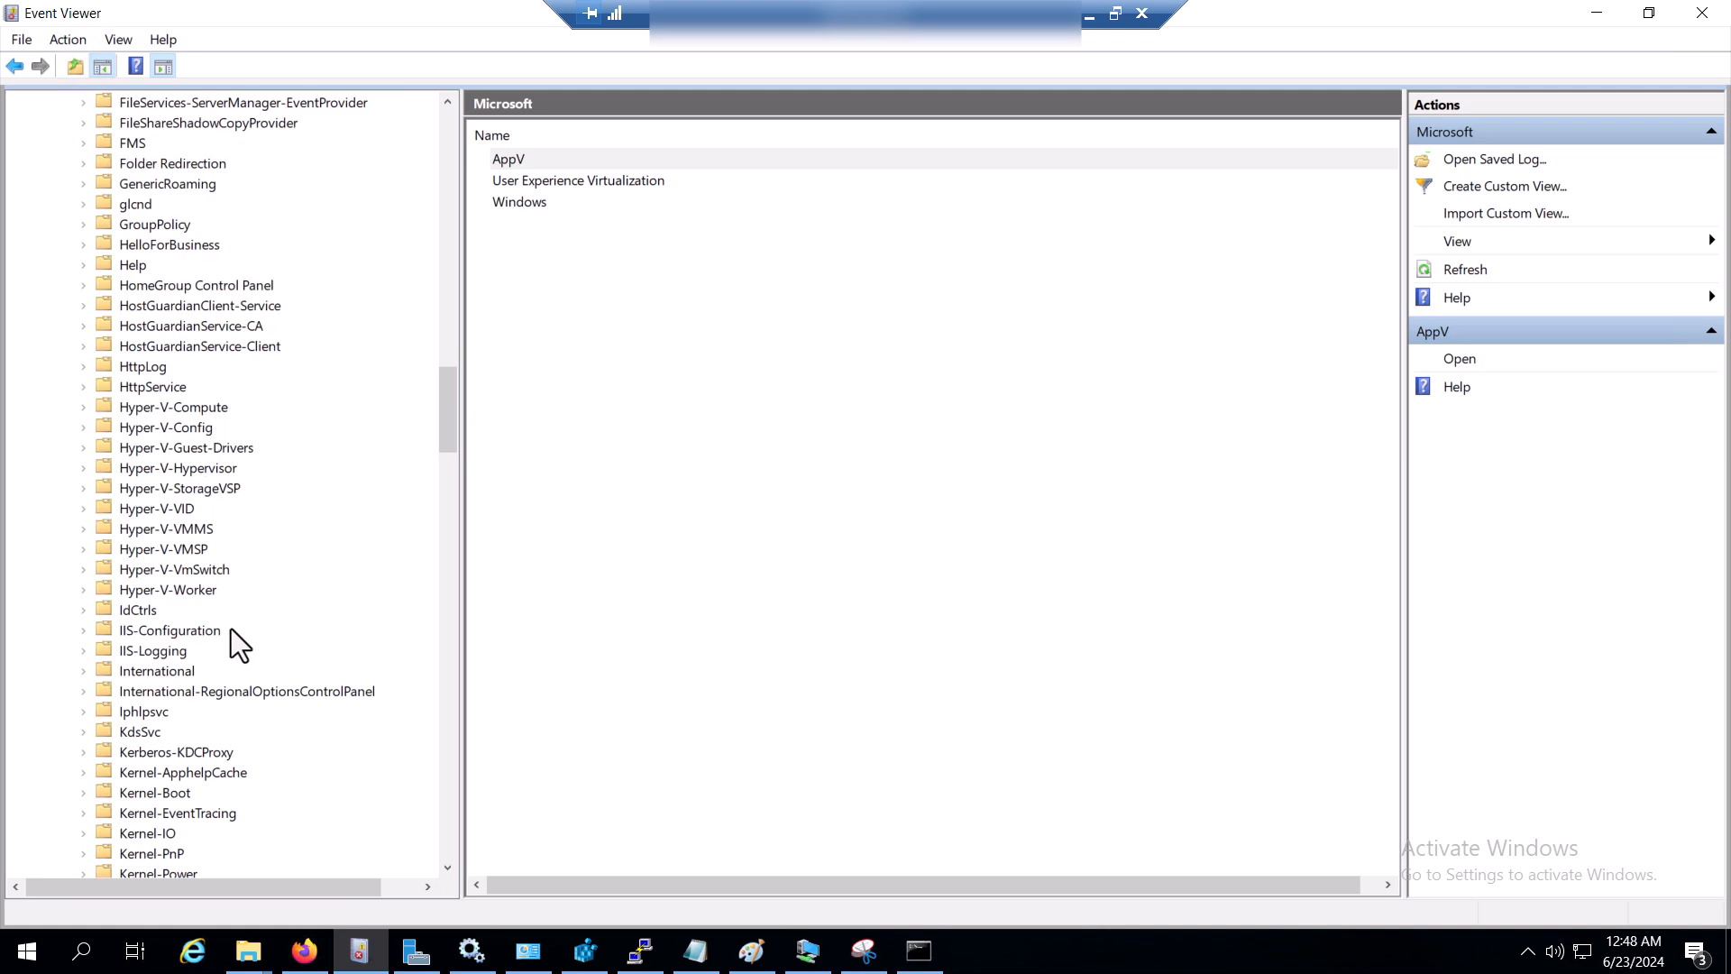
# - Open the Admin log under Hyper-V-VMMS and select its newest error event
pyautogui.click(181, 573)
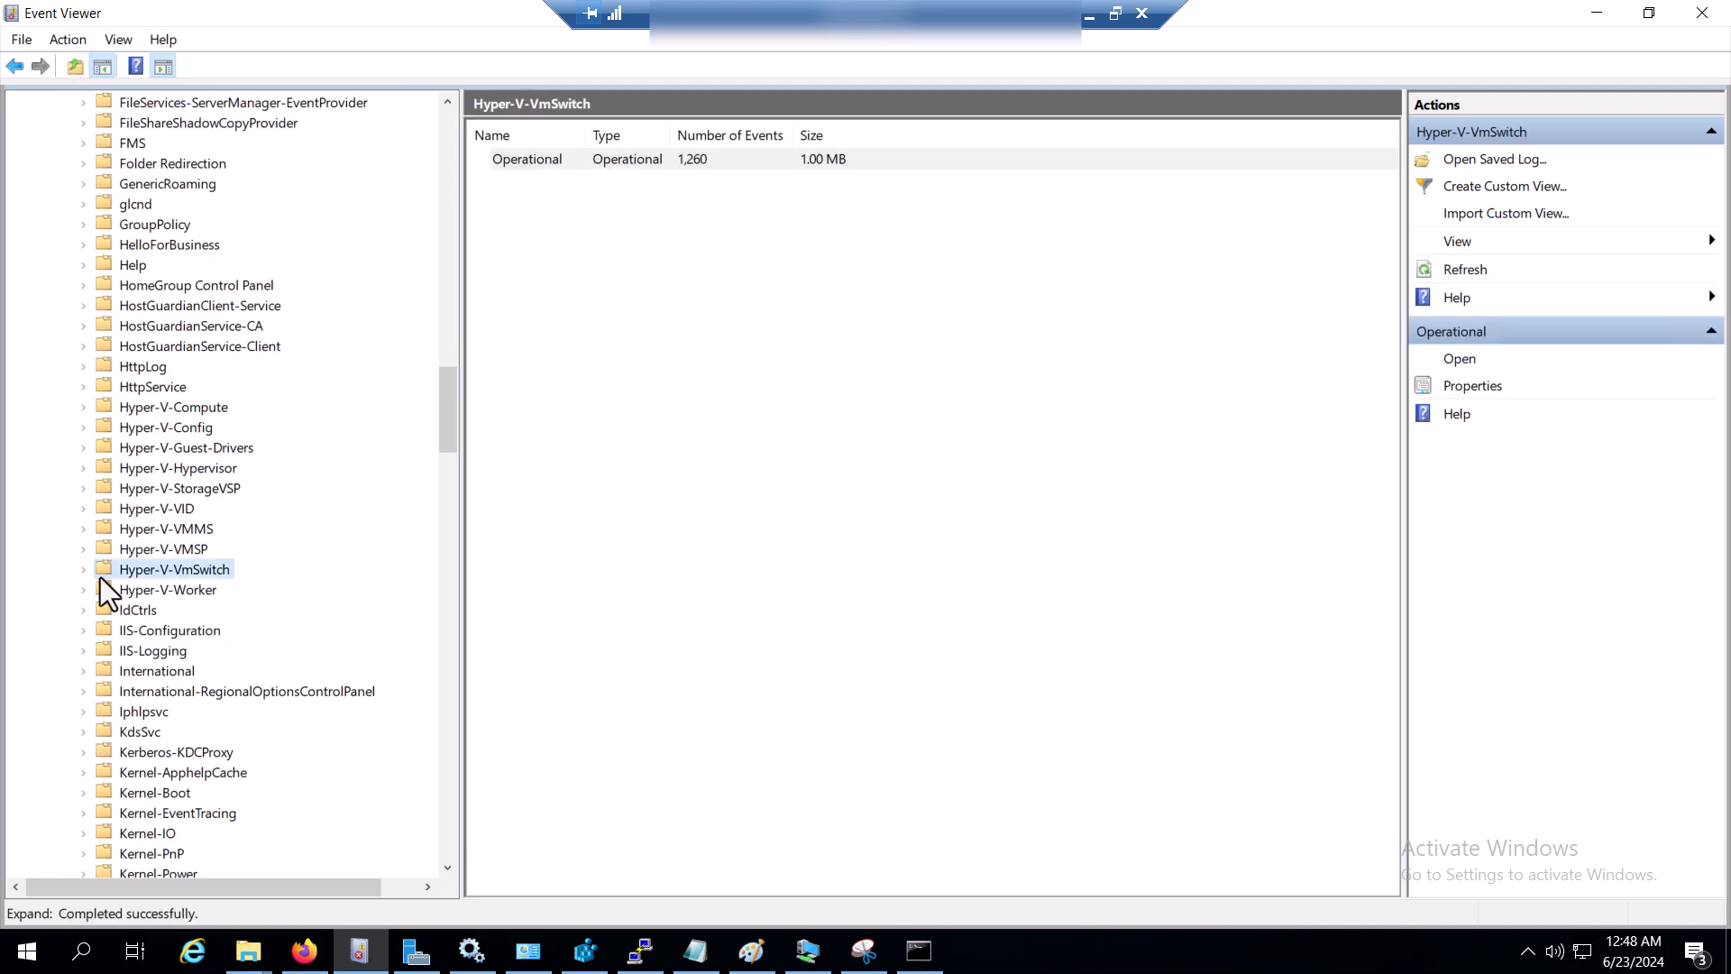
pyautogui.click(177, 530)
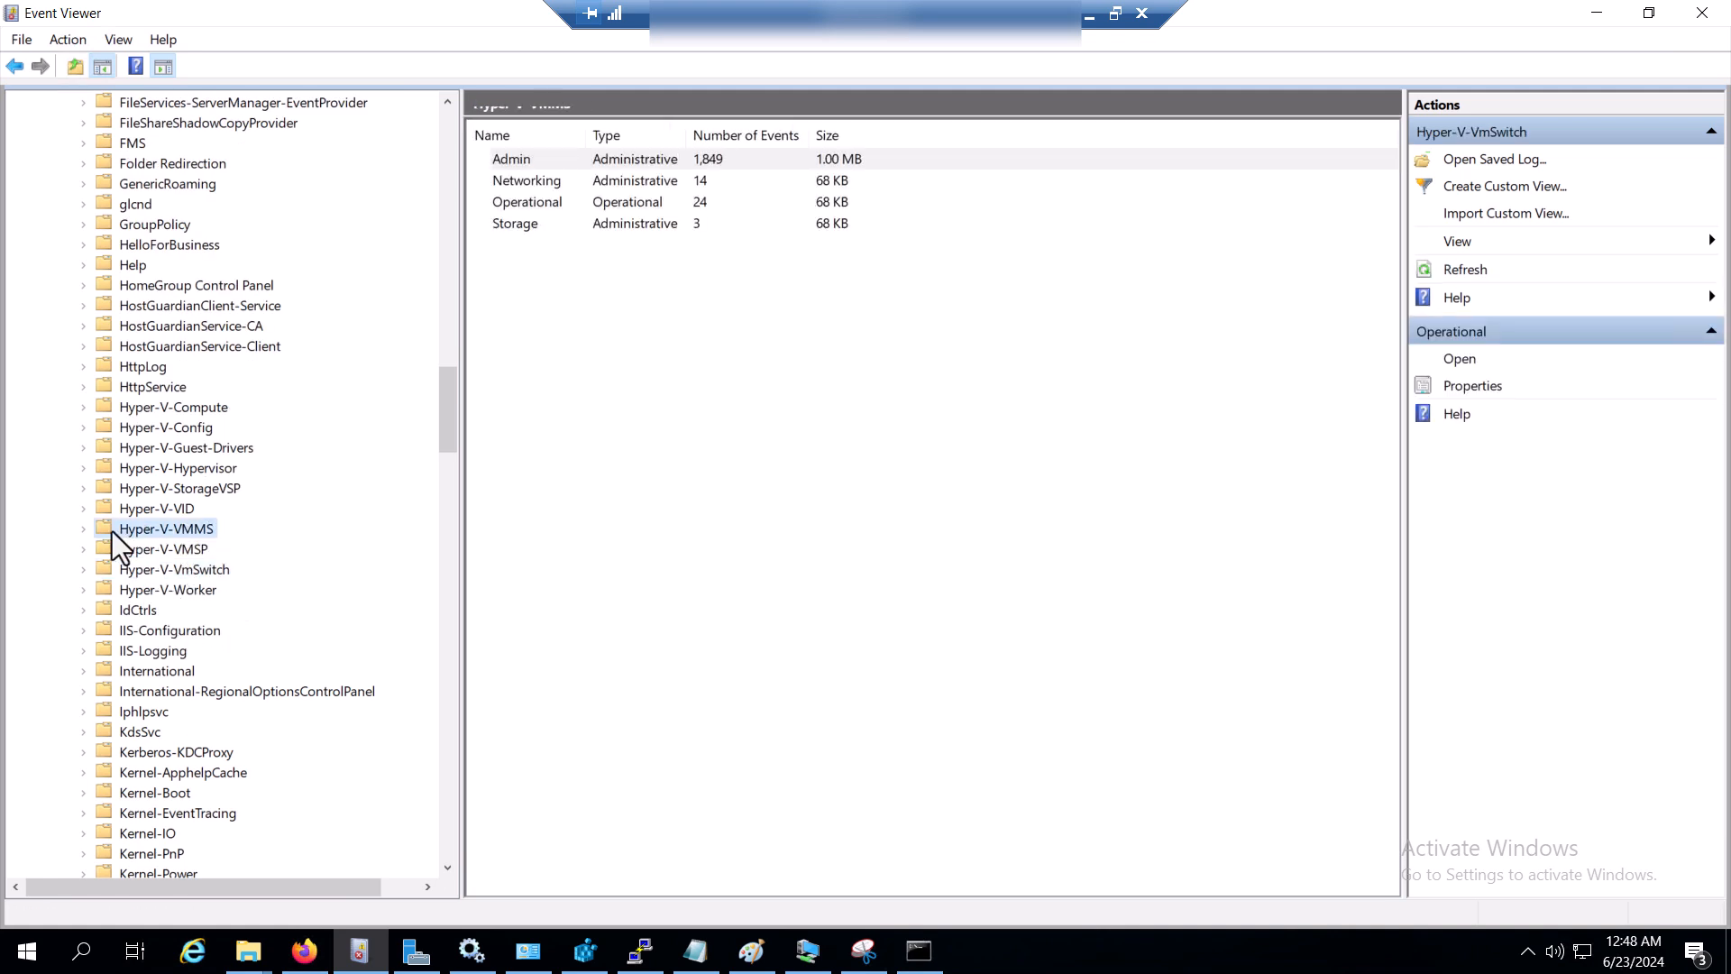
pyautogui.click(85, 529)
pyautogui.click(160, 560)
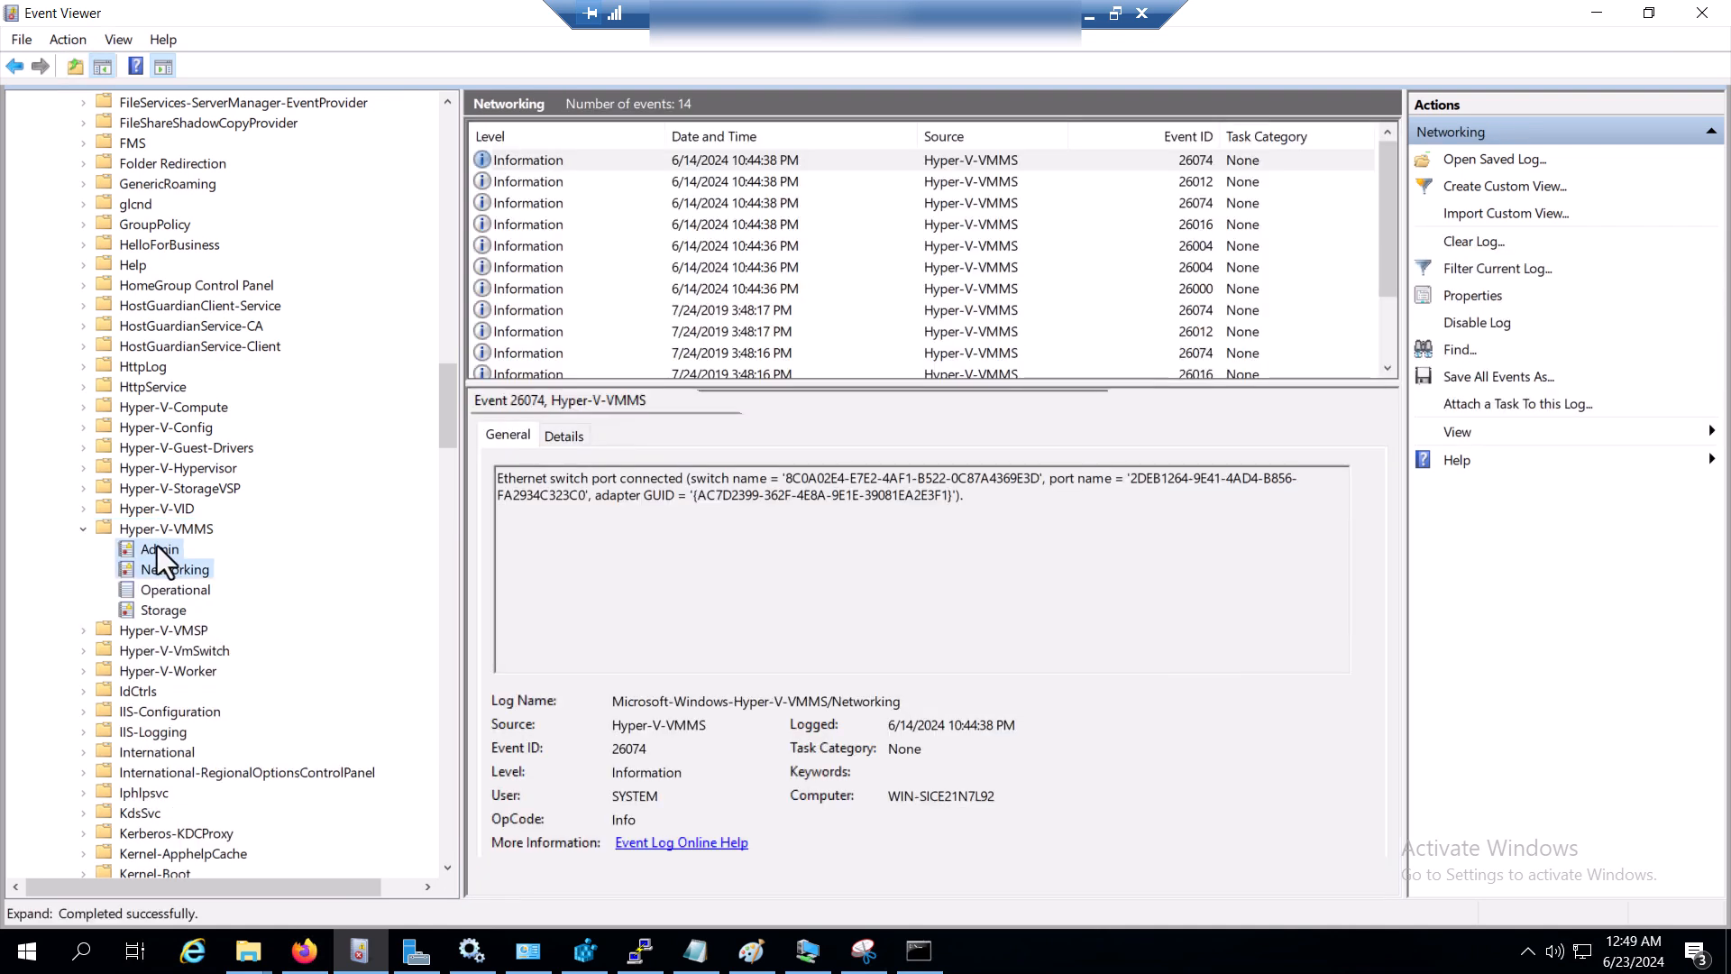
pyautogui.click(157, 546)
pyautogui.click(618, 267)
pyautogui.click(613, 180)
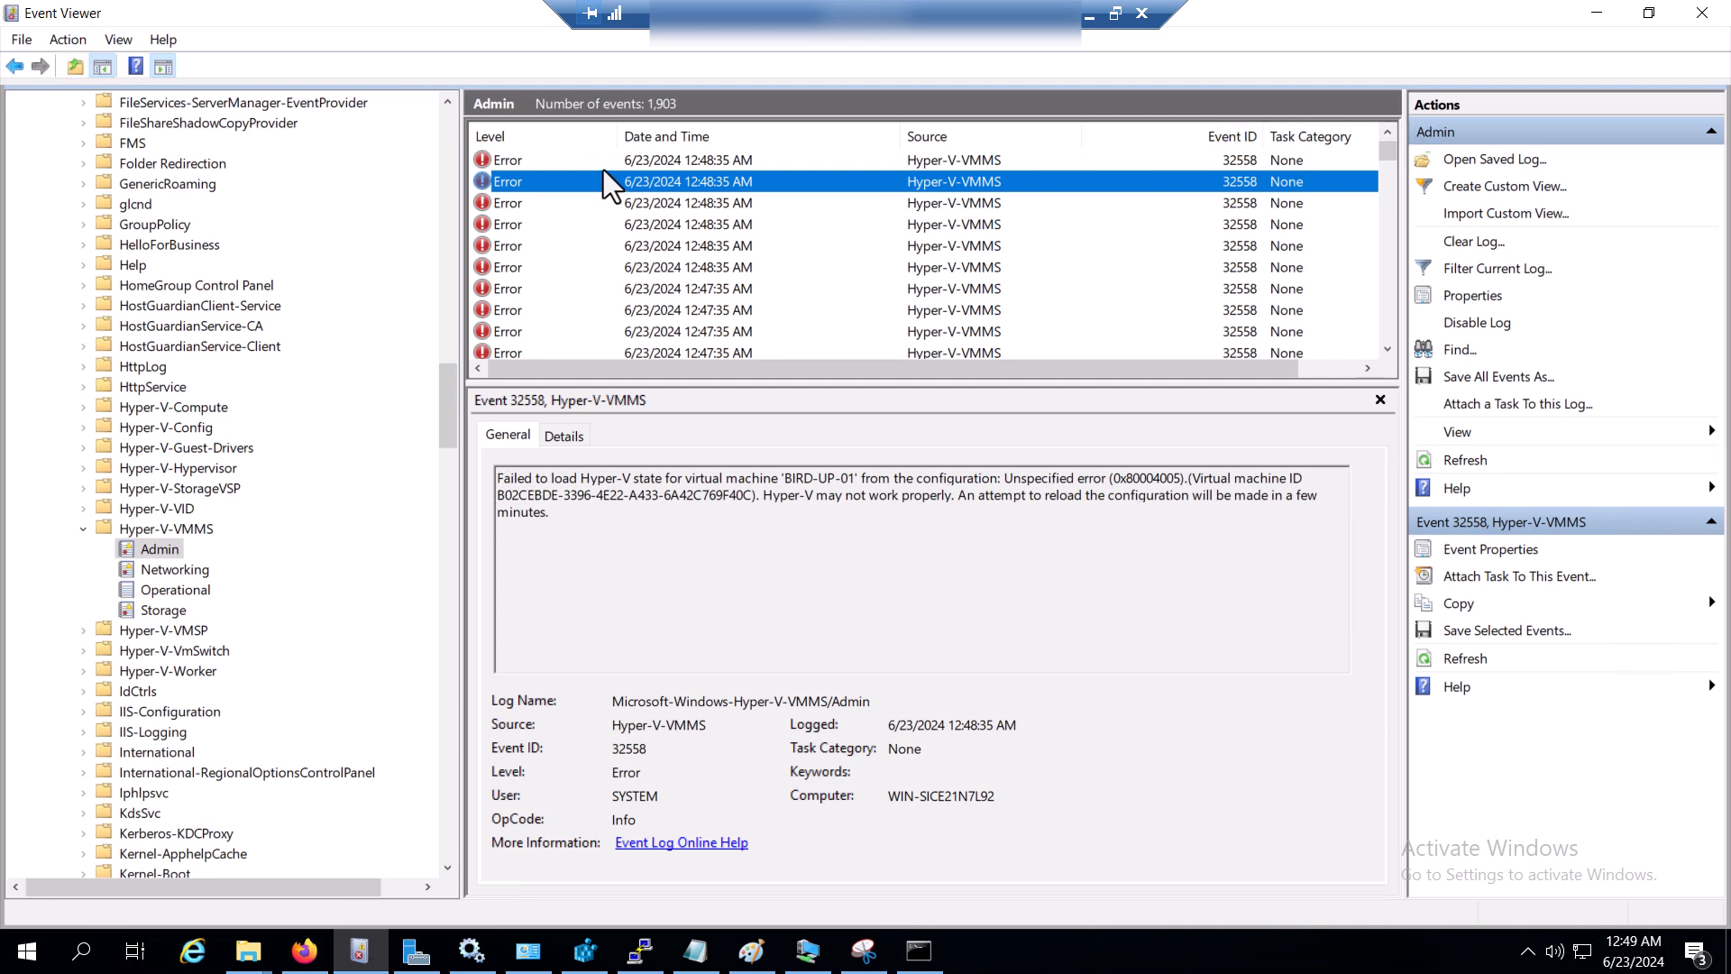
pyautogui.press('Up')
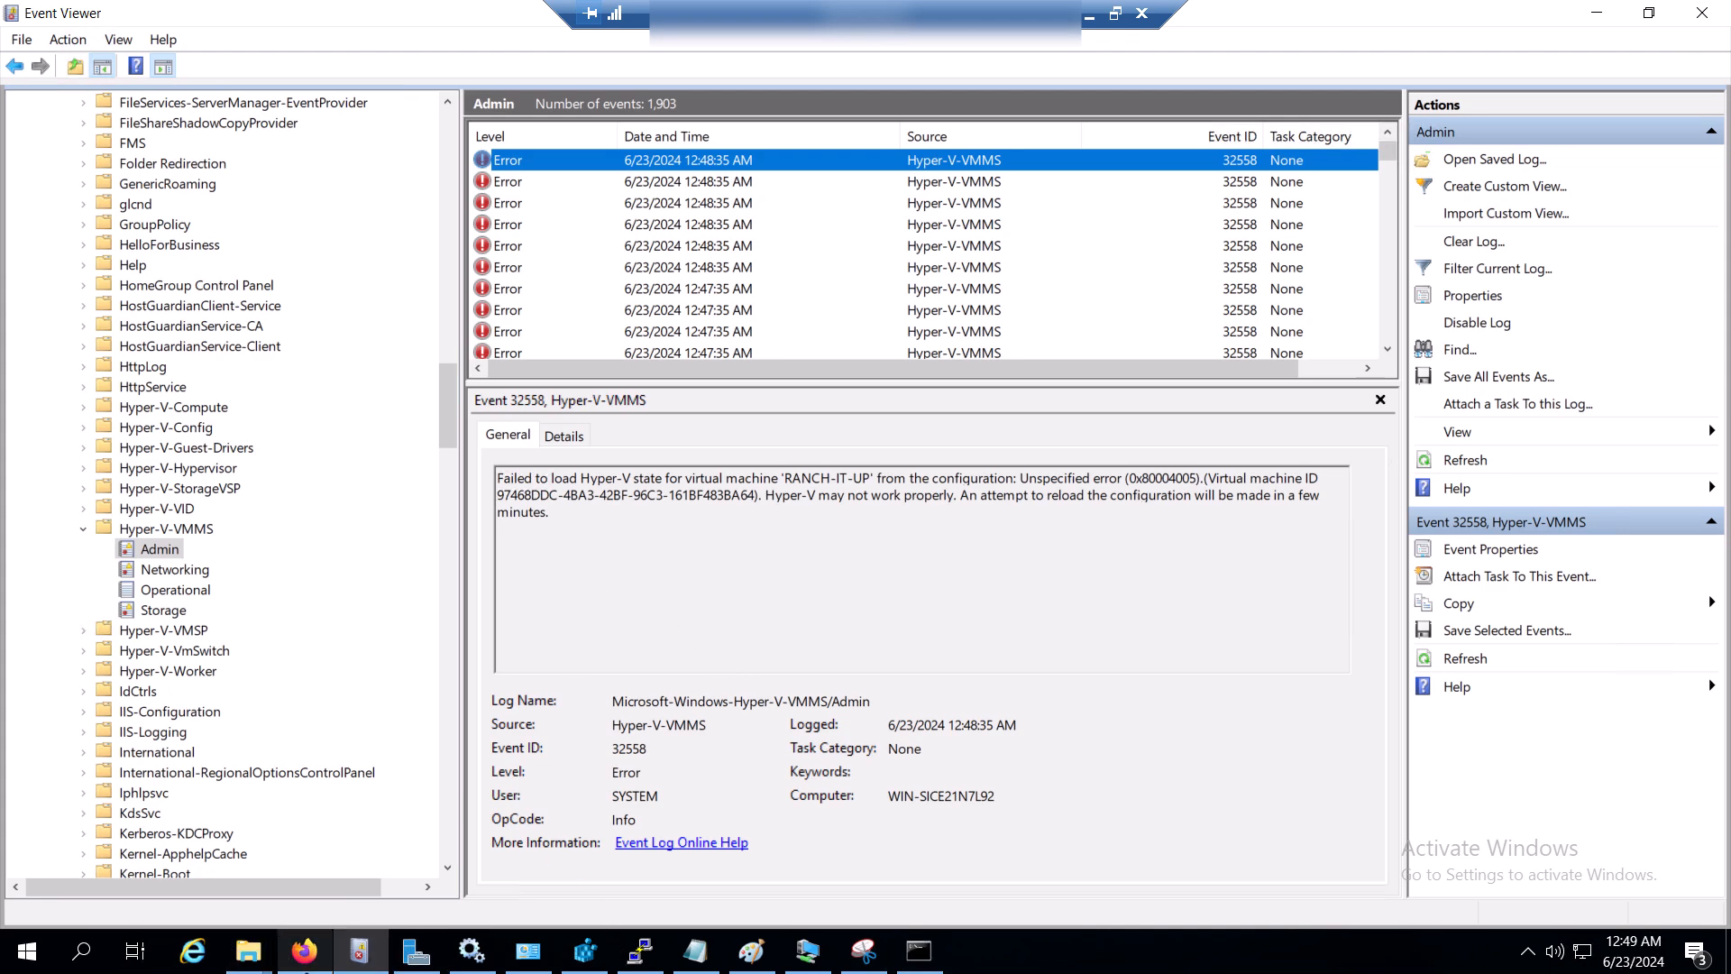
# - Switch to zabbix conf.txt in Notepad and review the sample eventlog item keys for the Hyper-V-VMMS and Application logs
pyautogui.click(304, 950)
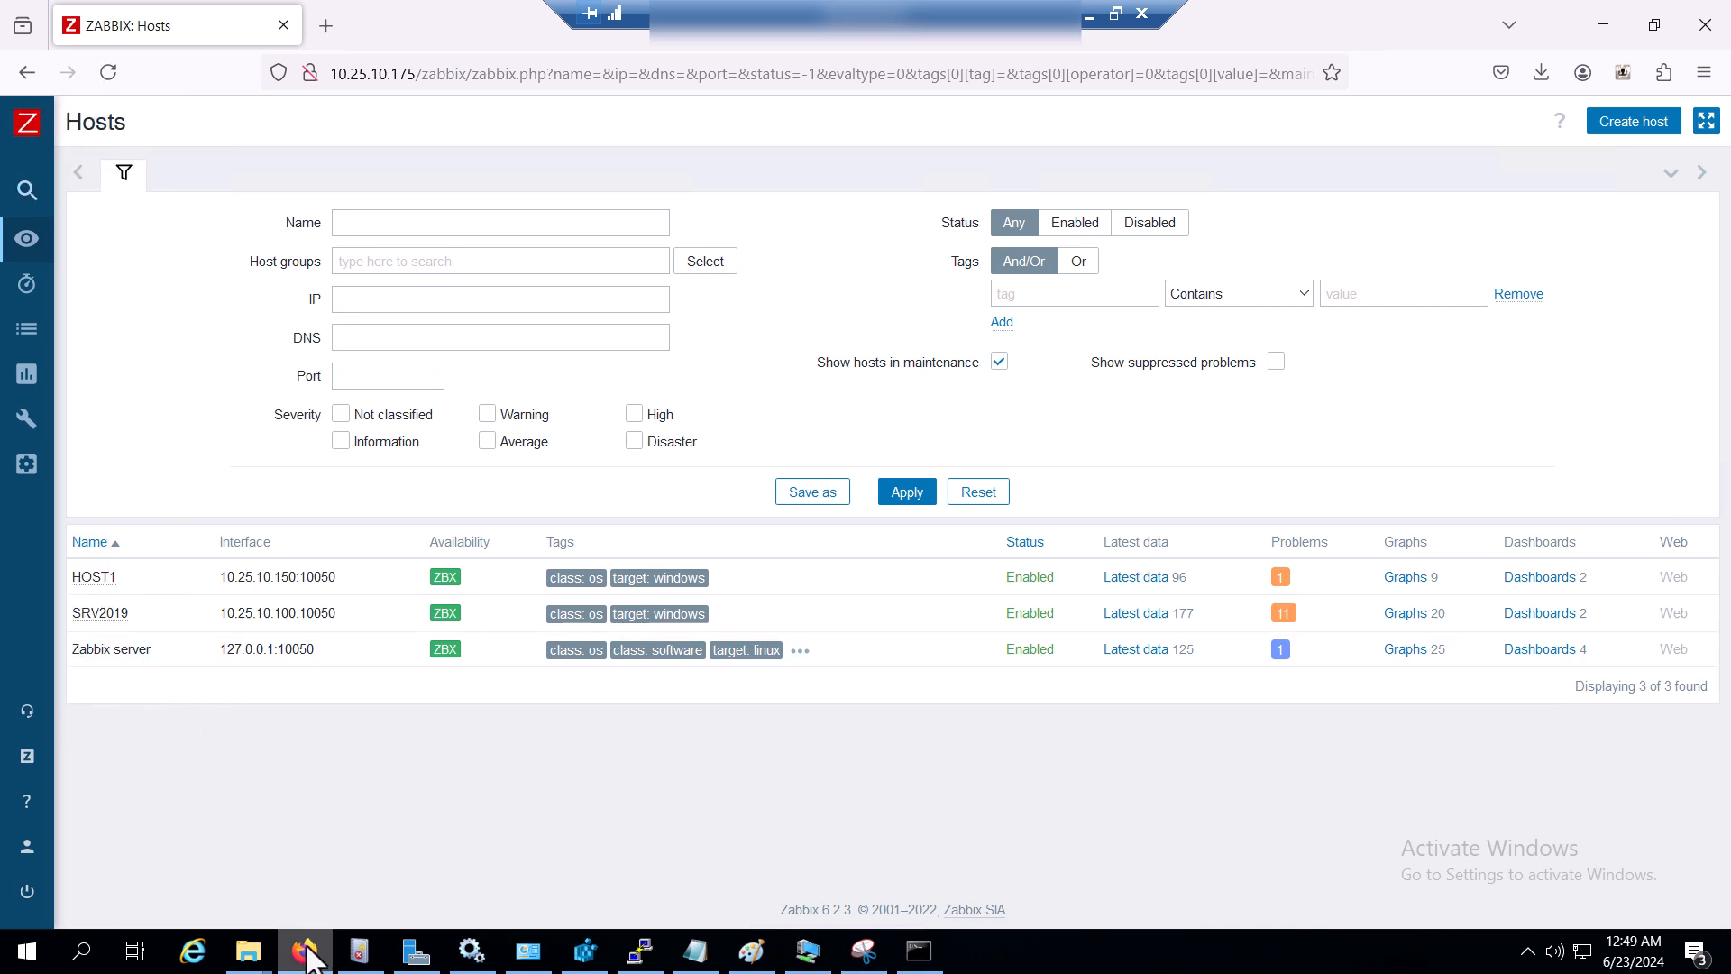
pyautogui.click(692, 953)
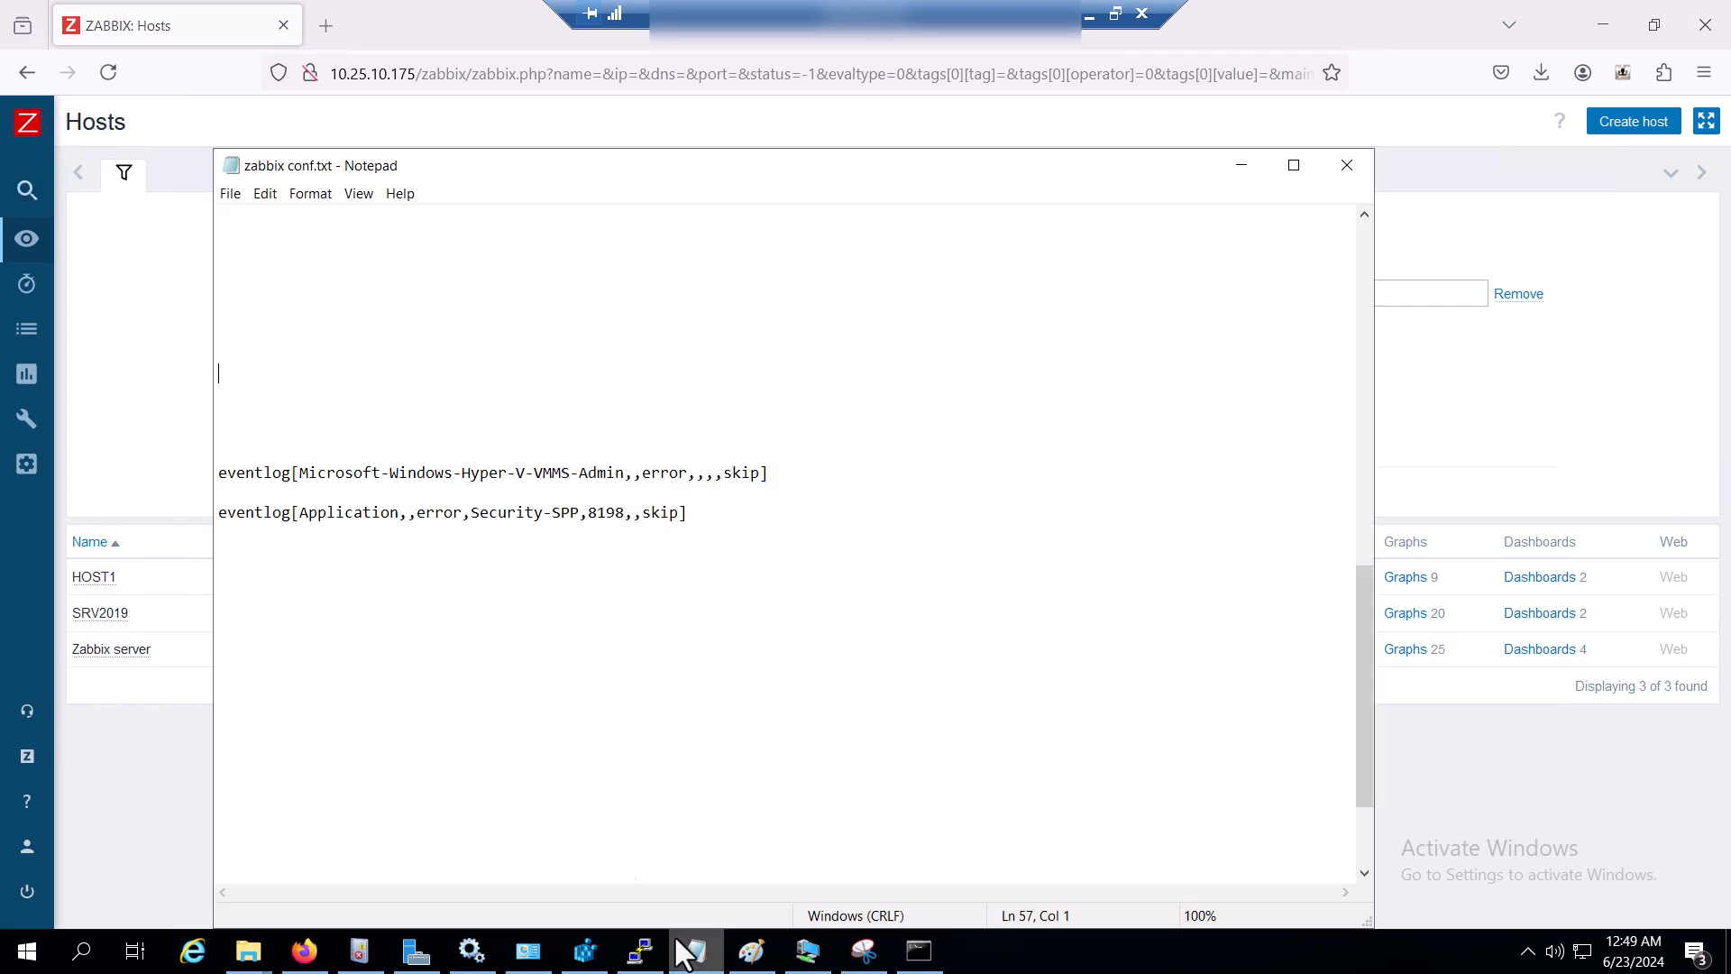
pyautogui.moveTo(792, 471); pyautogui.dragTo(251, 478)
pyautogui.click(355, 580)
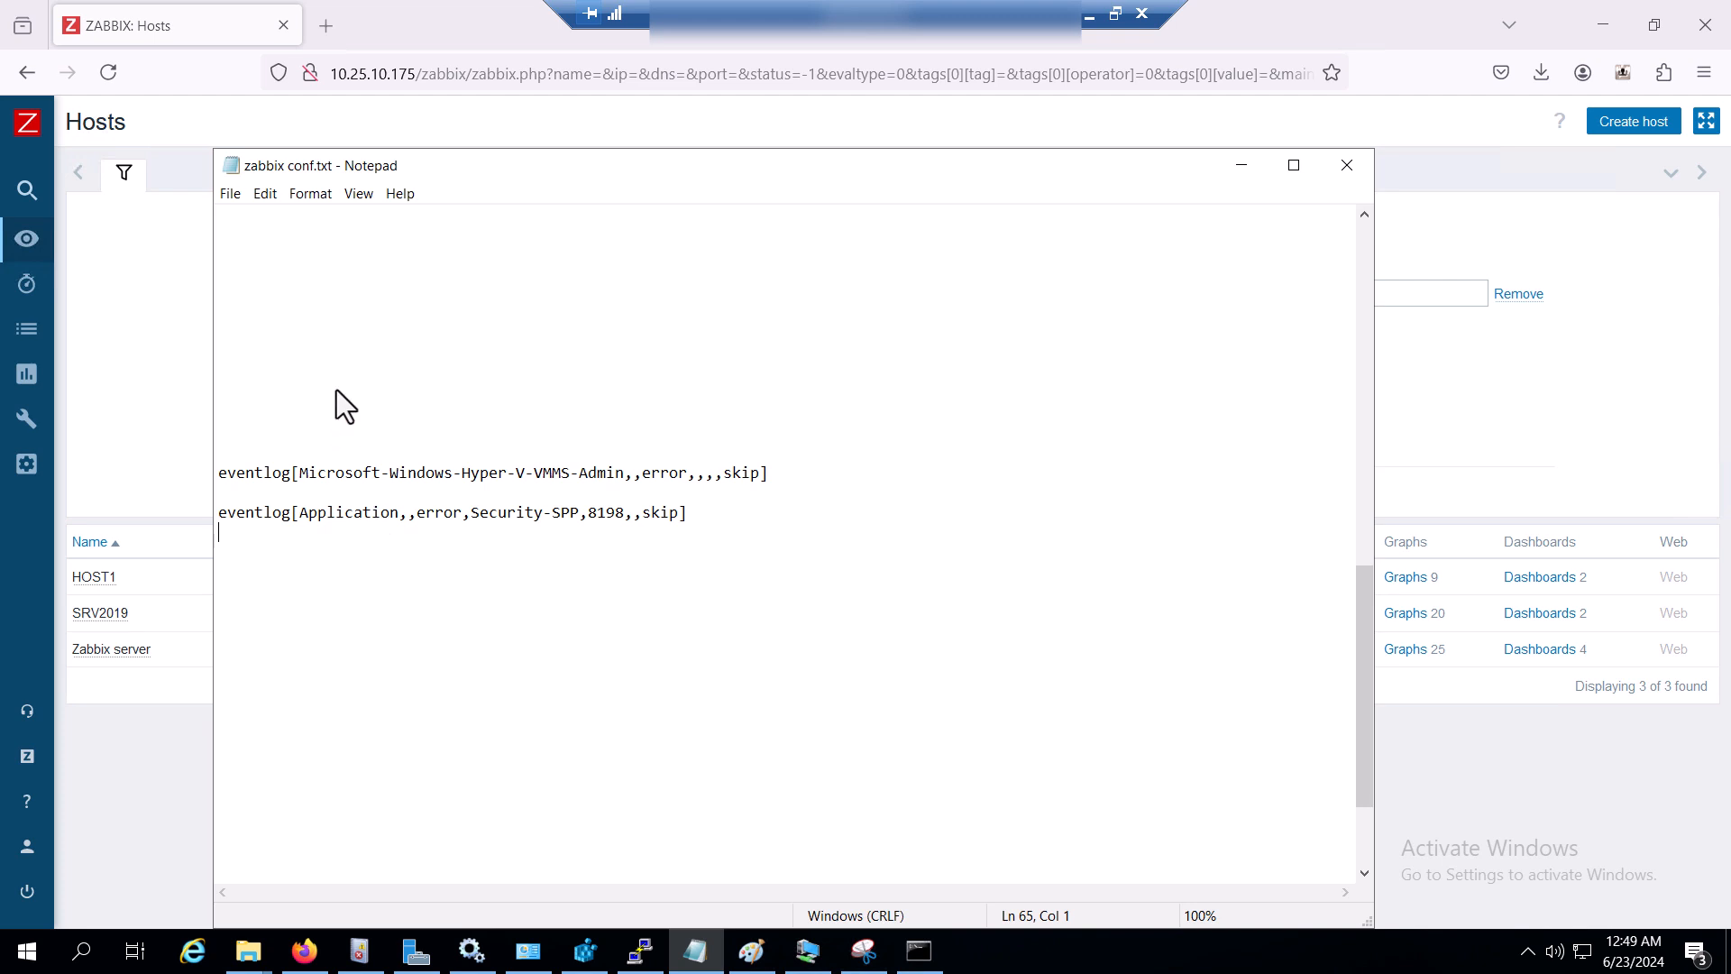
pyautogui.scroll(2, 345, 400)
pyautogui.scroll(-4, 346, 404)
pyautogui.scroll(8, 346, 404)
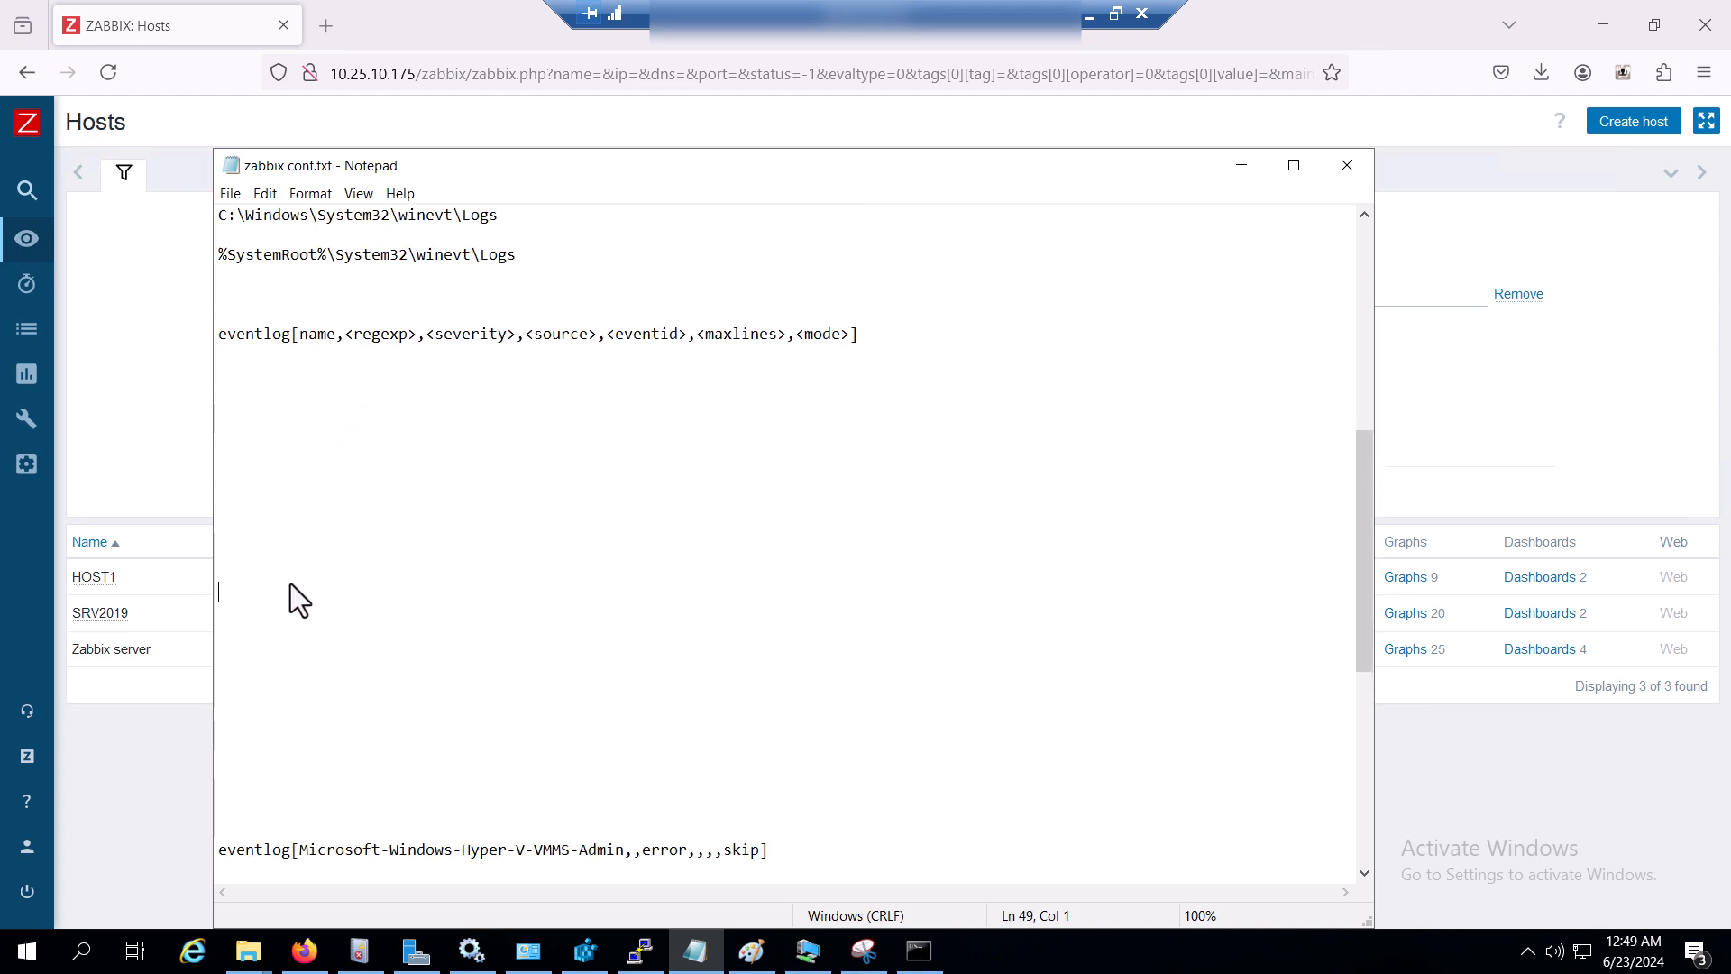
# - Remove ten blank lines between the eventlog key syntax and the sample keys in zabbix conf.txt
pyautogui.press('BackSpace')
pyautogui.press('BackSpace')
pyautogui.press('BackSpace')
pyautogui.press('BackSpace')
pyautogui.press('BackSpace')
pyautogui.press('BackSpace')
pyautogui.press('BackSpace')
pyautogui.press('BackSpace')
pyautogui.press('BackSpace')
pyautogui.press('BackSpace')
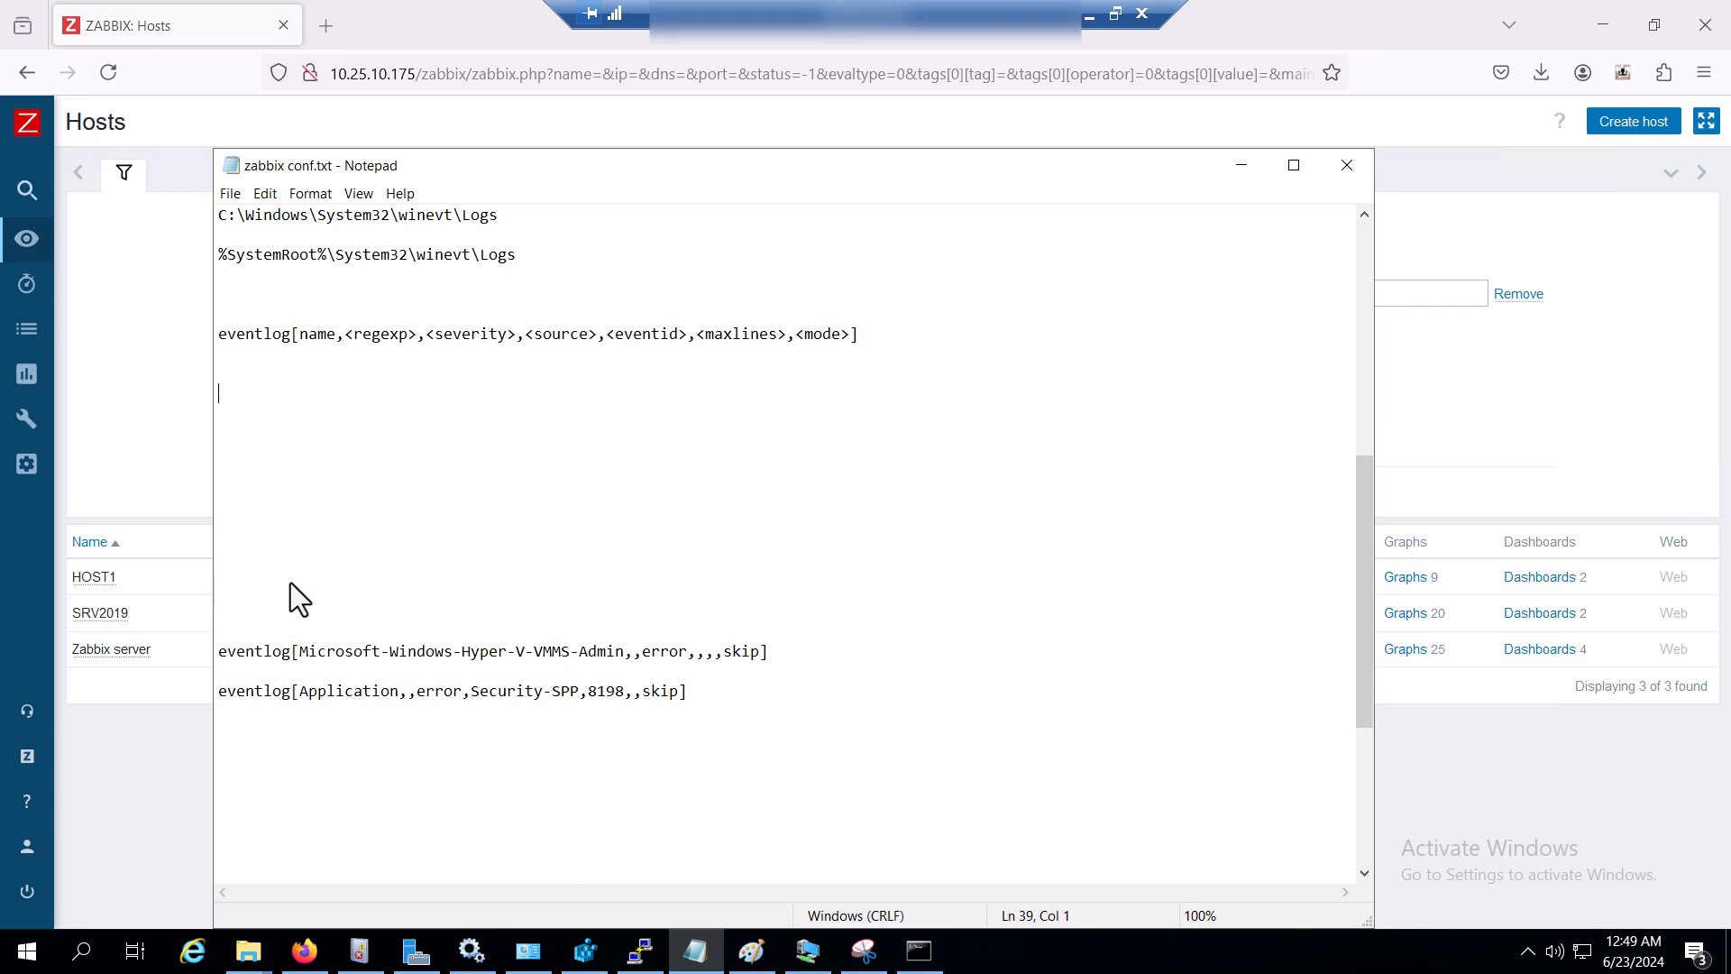
# - Review the eventlog key syntax line in zabbix conf.txt, then check the Hyper-V-VMMS Admin log in Event Viewer
pyautogui.scroll(-1, 291, 584)
pyautogui.moveTo(864, 214); pyautogui.dragTo(226, 220)
pyautogui.click(271, 273)
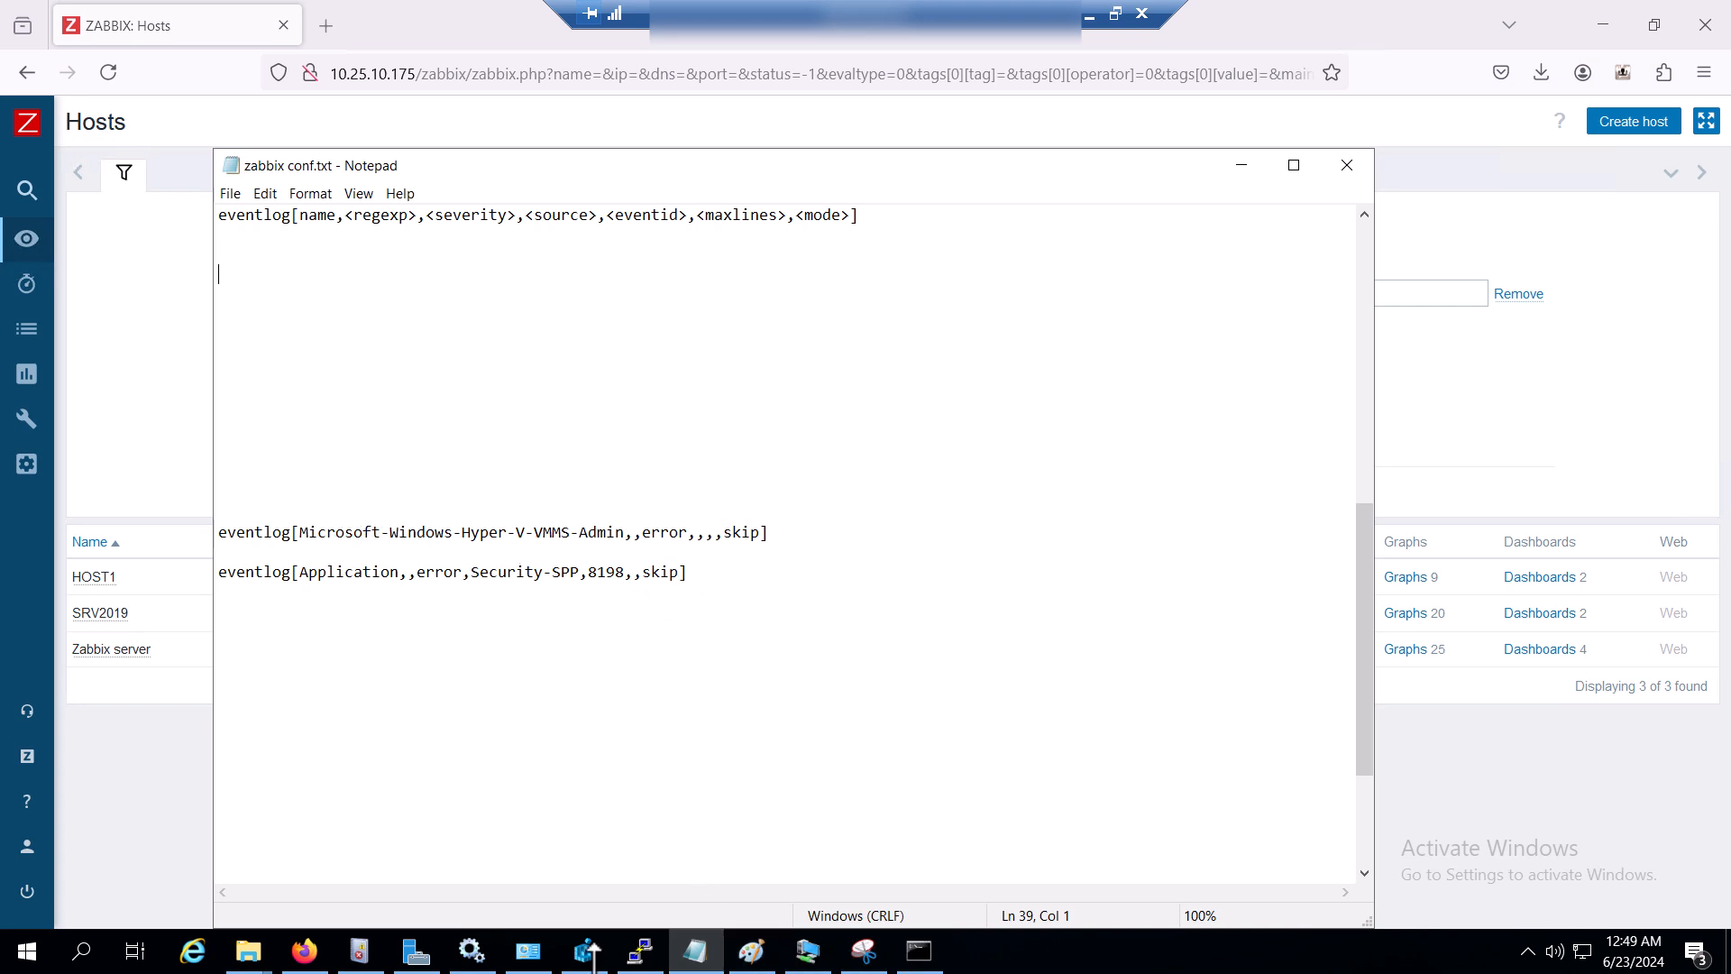
pyautogui.click(374, 950)
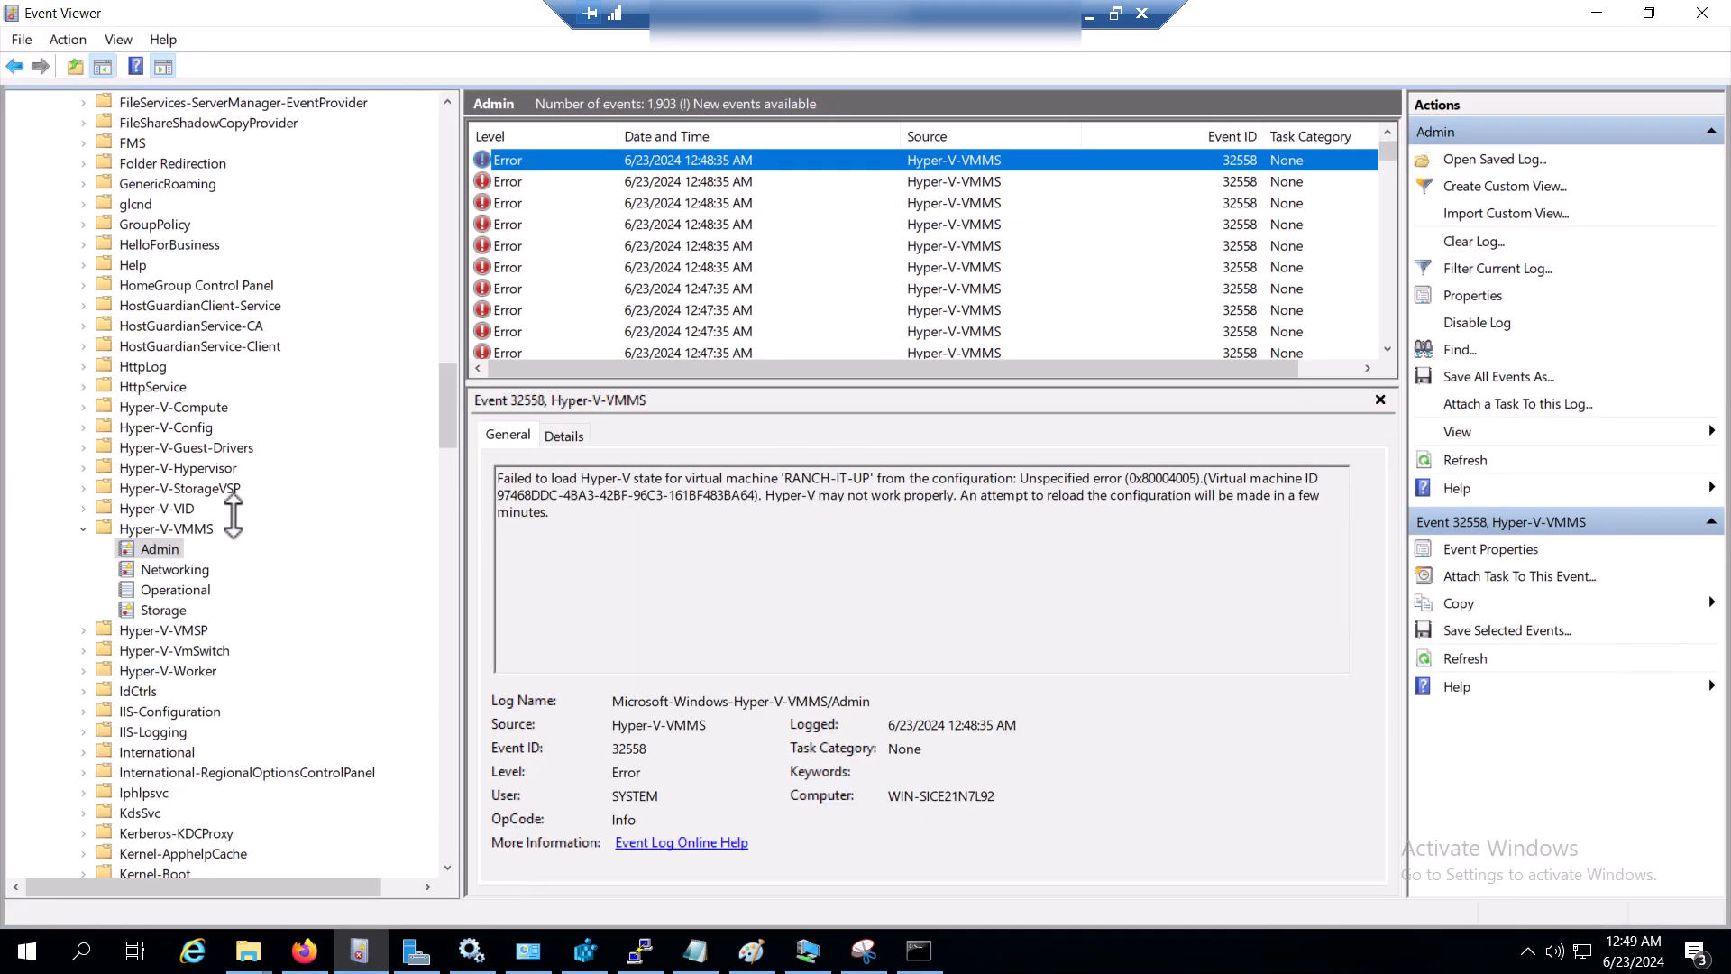
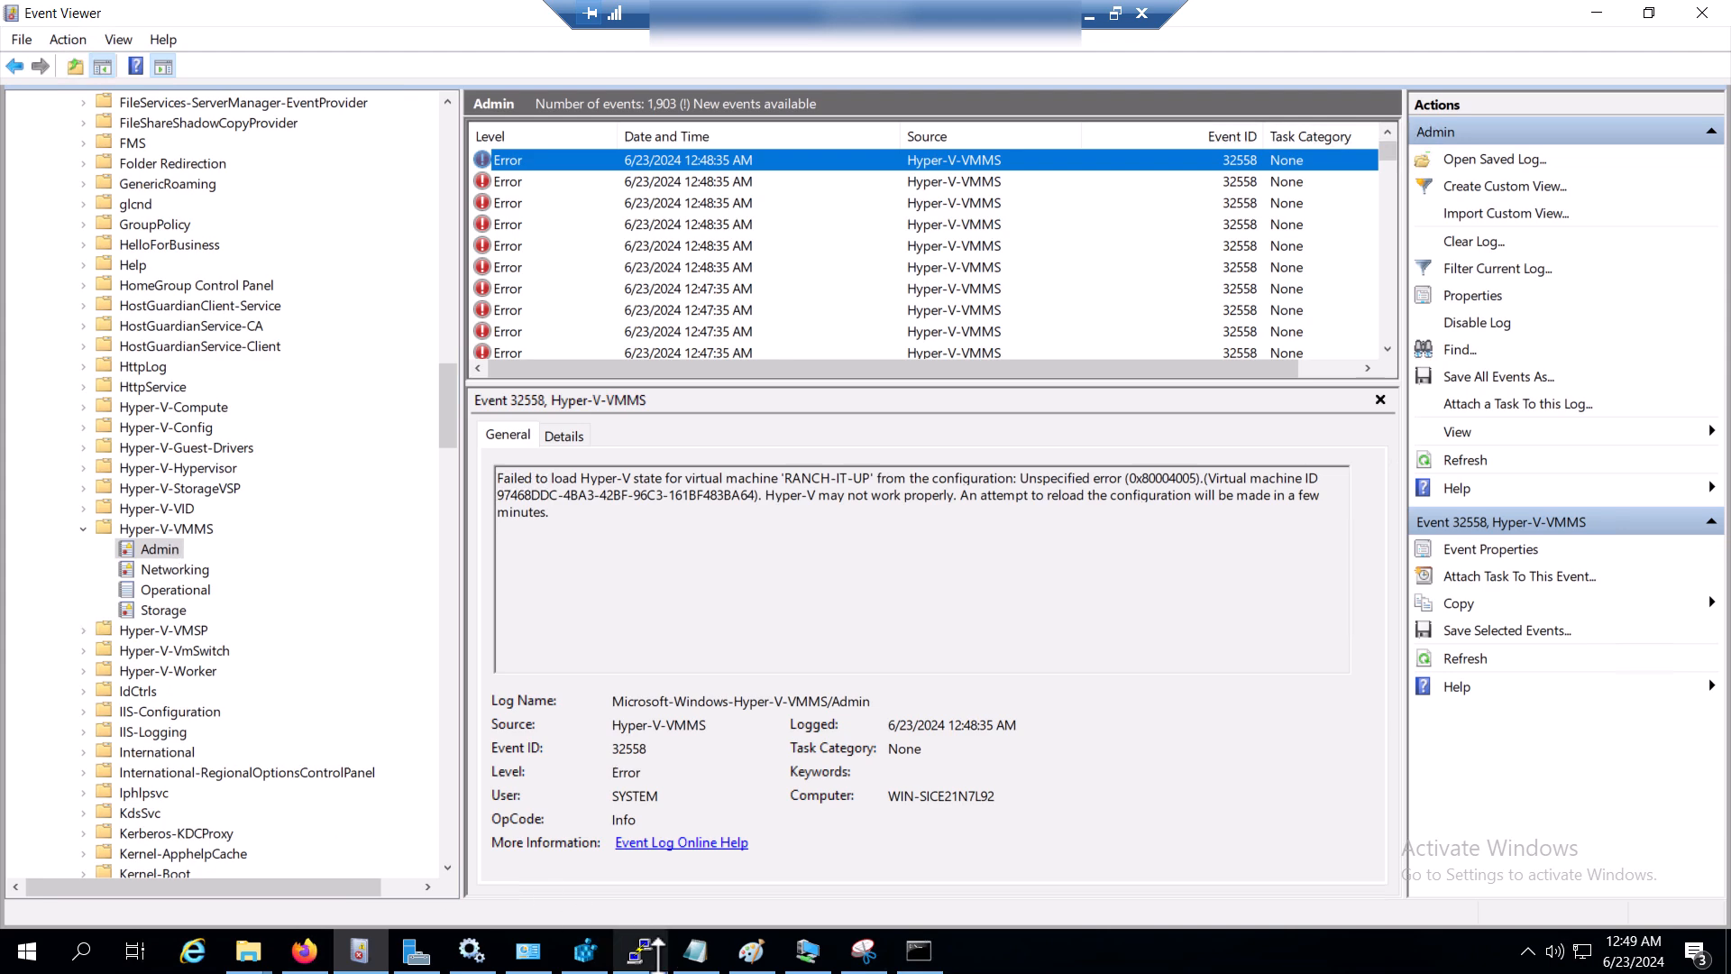
# - Copy the path C:\Windows\System32\winevt\Logs from zabbix conf.txt in Notepad
pyautogui.click(695, 950)
pyautogui.scroll(2, 439, 380)
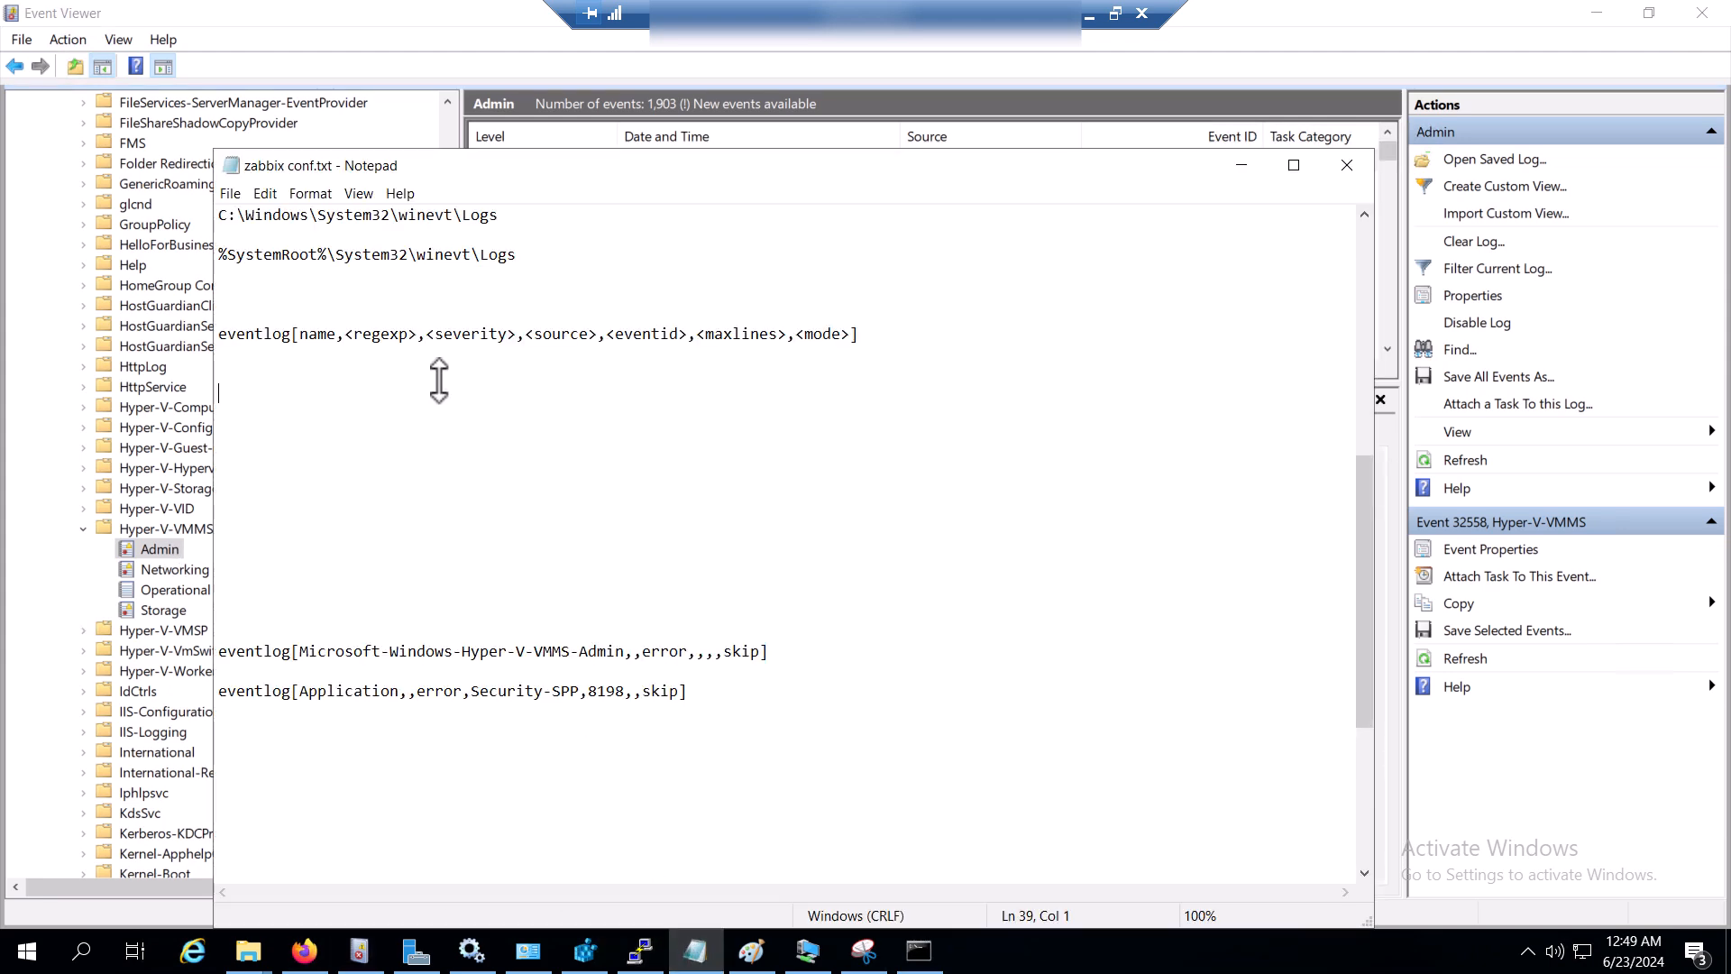
pyautogui.click(272, 277)
pyautogui.moveTo(218, 265); pyautogui.dragTo(206, 262)
pyautogui.click(295, 298)
pyautogui.moveTo(503, 213); pyautogui.dragTo(245, 214)
pyautogui.click(382, 440)
pyautogui.scroll(-1, 384, 425)
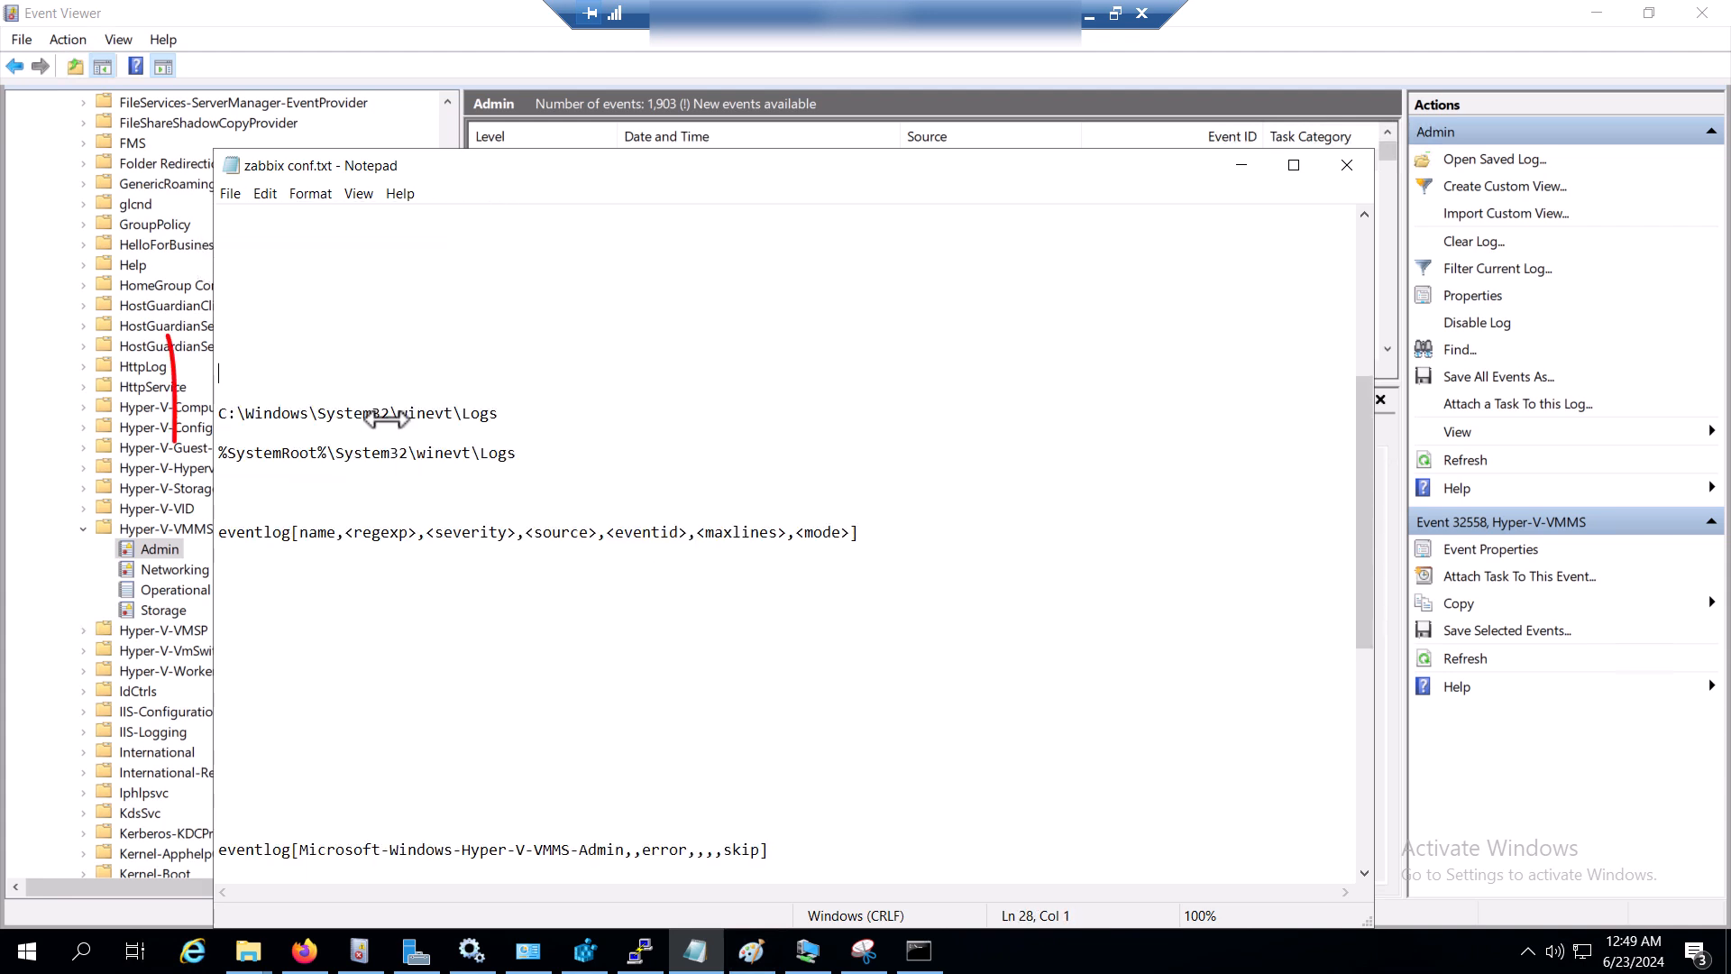
pyautogui.moveTo(502, 413); pyautogui.dragTo(232, 415)
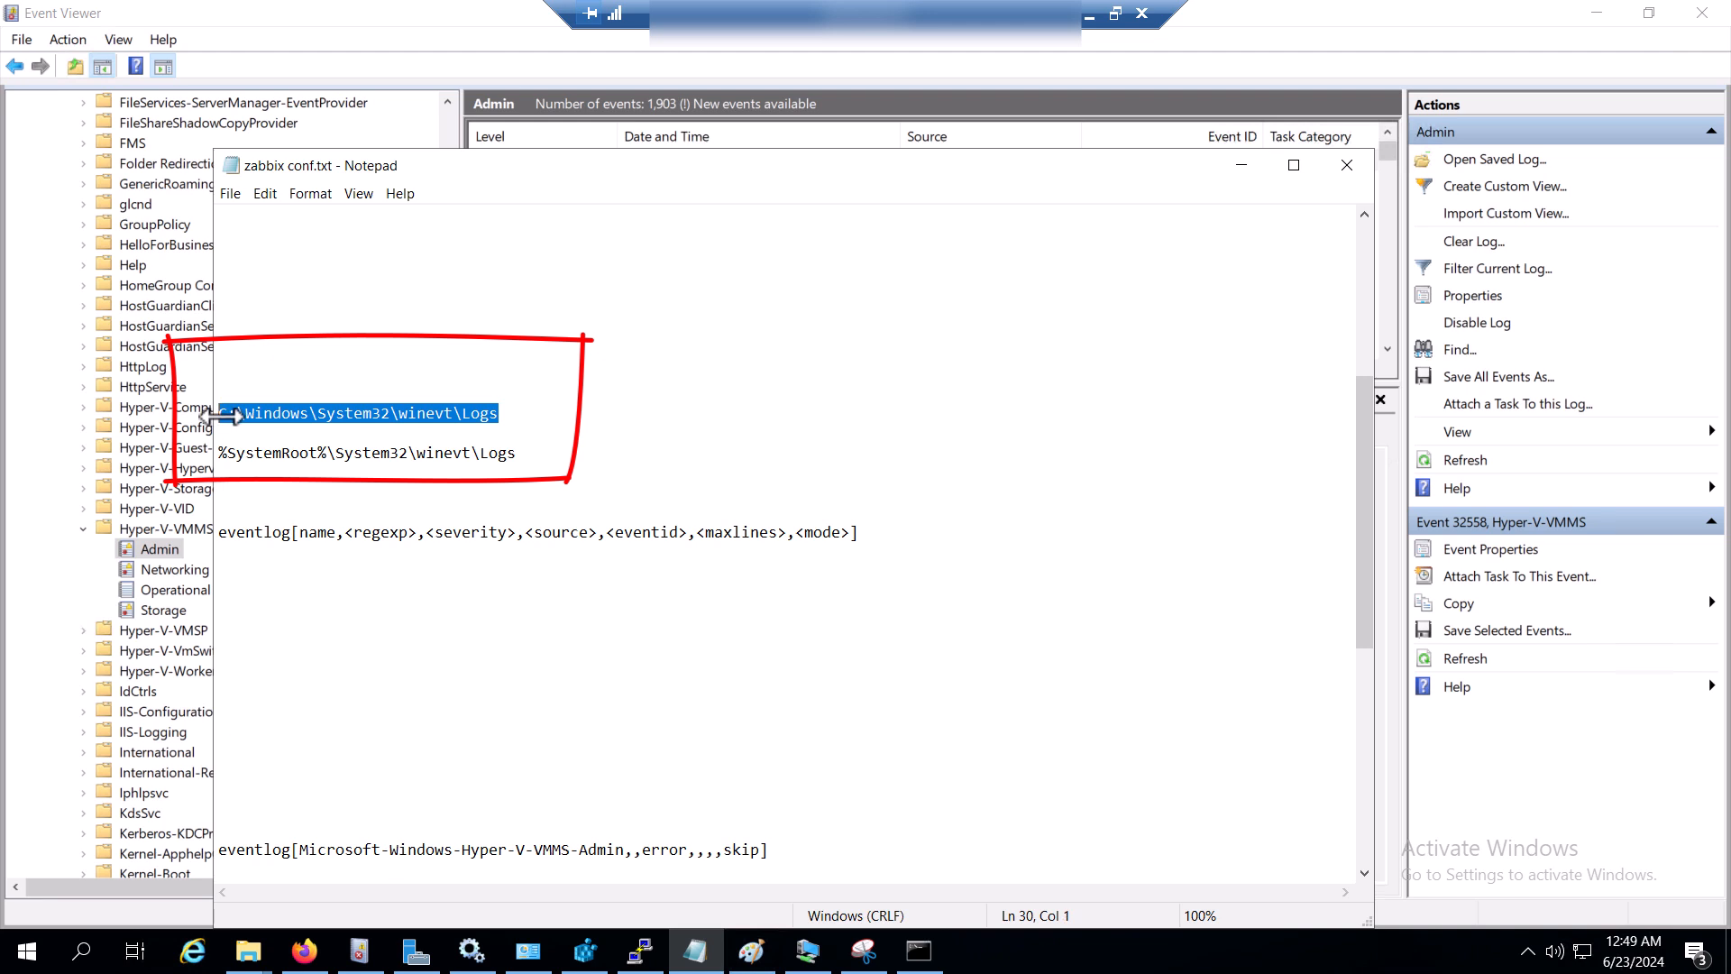
pyautogui.rightClick(279, 413)
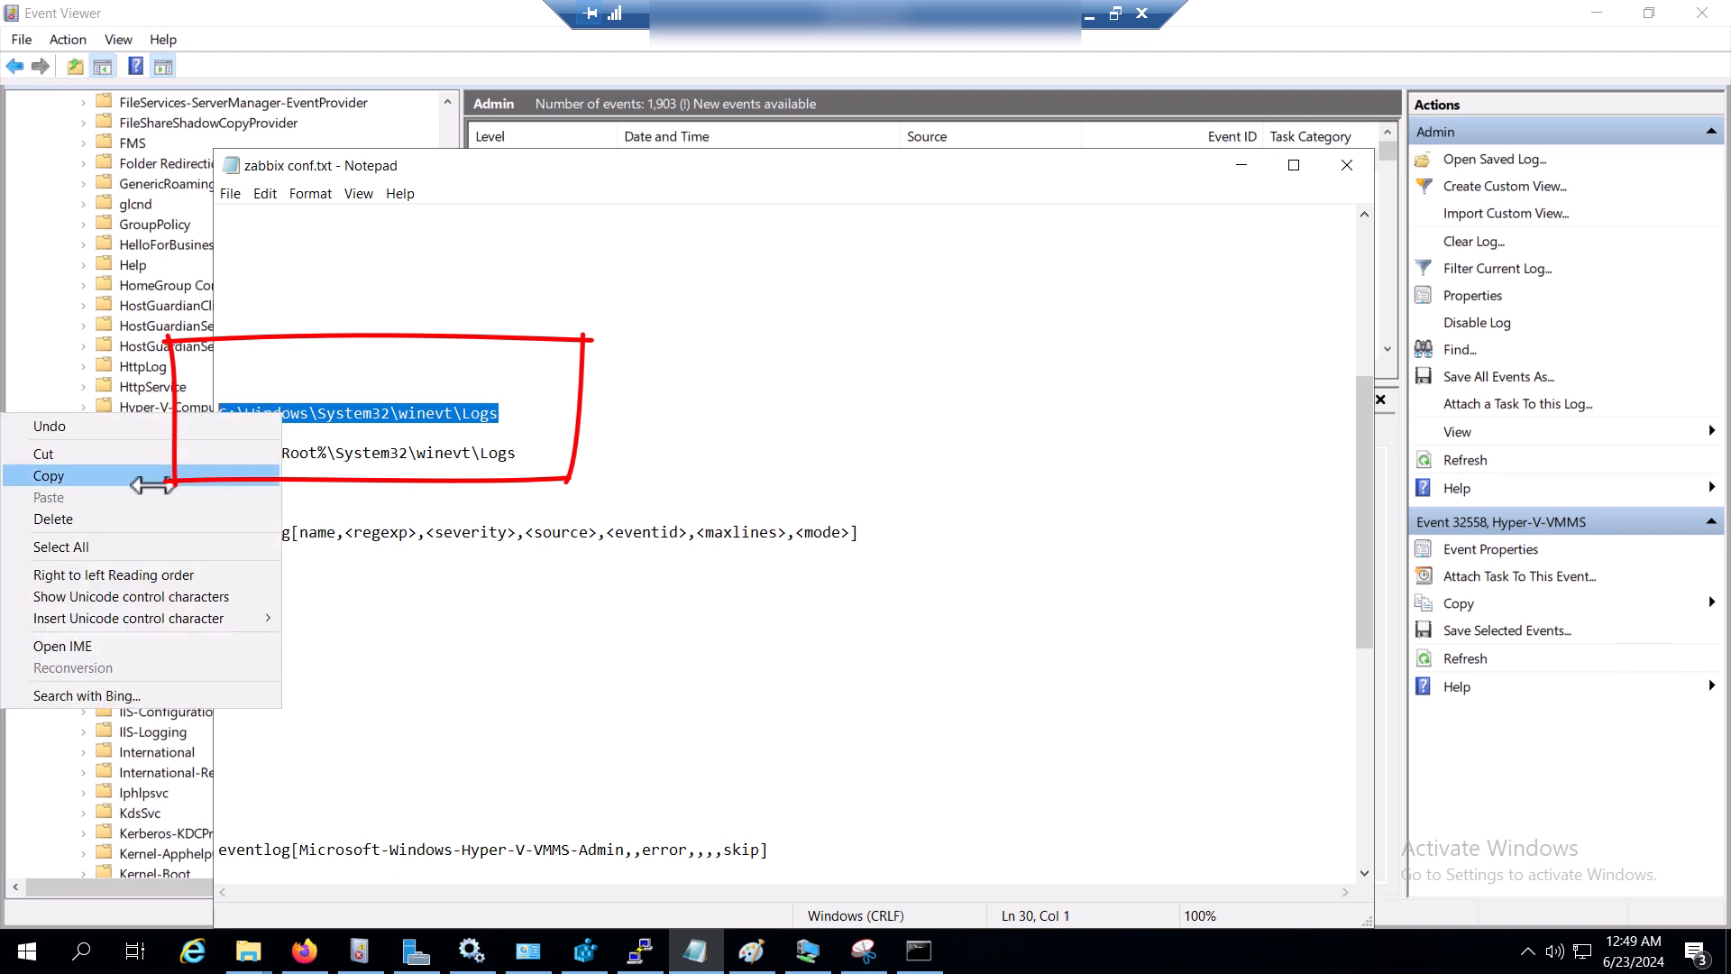
pyautogui.click(153, 481)
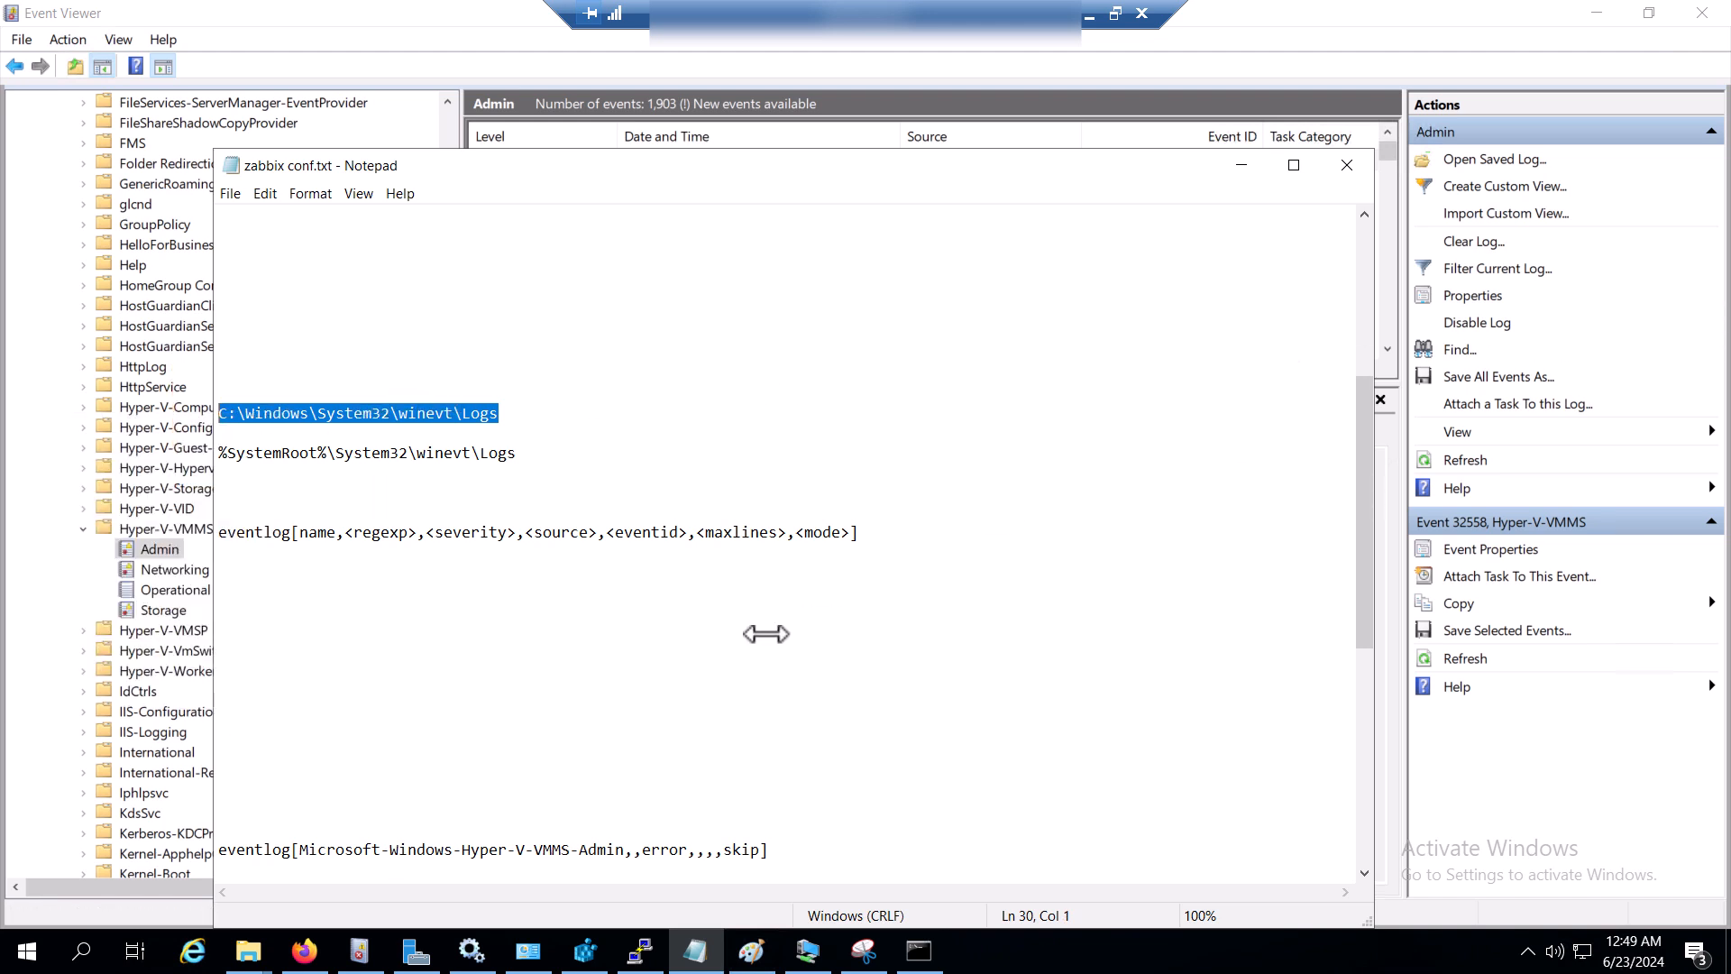
# - Open the folder C:\Windows\System32\winevt\Logs in File Explorer
pyautogui.click(267, 951)
pyautogui.click(325, 820)
pyautogui.click(775, 226)
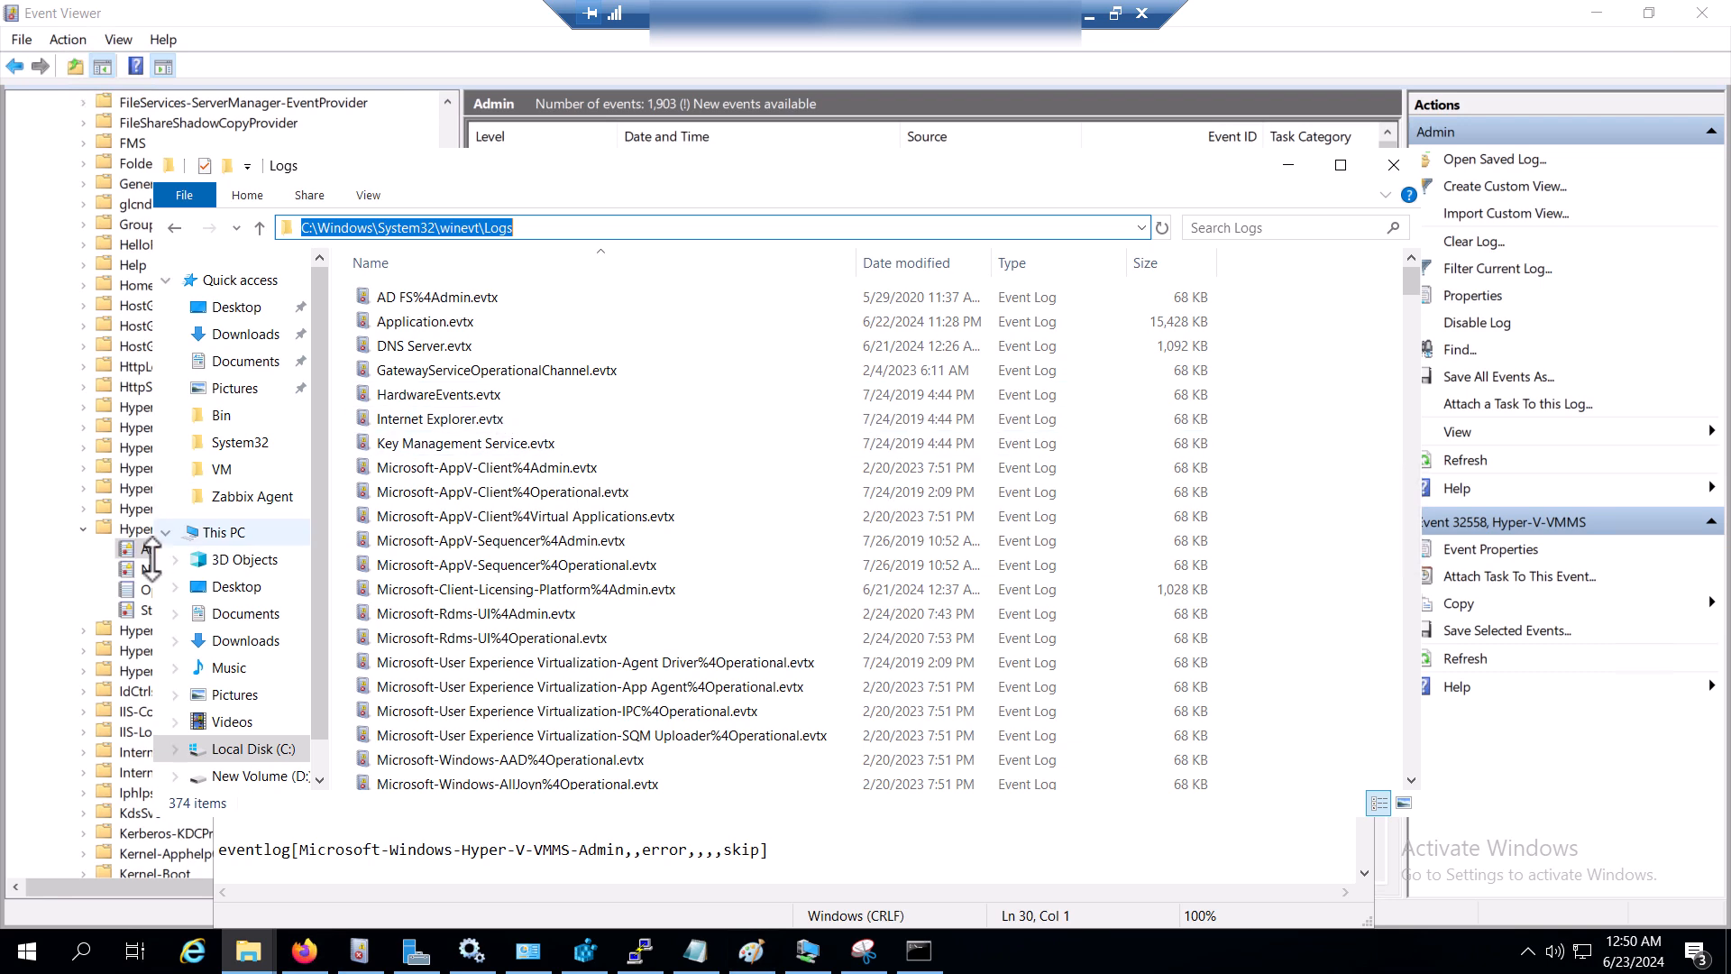
# - Browse the Logs folder to the Hyper-V event log files and move its window clear of the Event Viewer's log tree
pyautogui.click(17, 606)
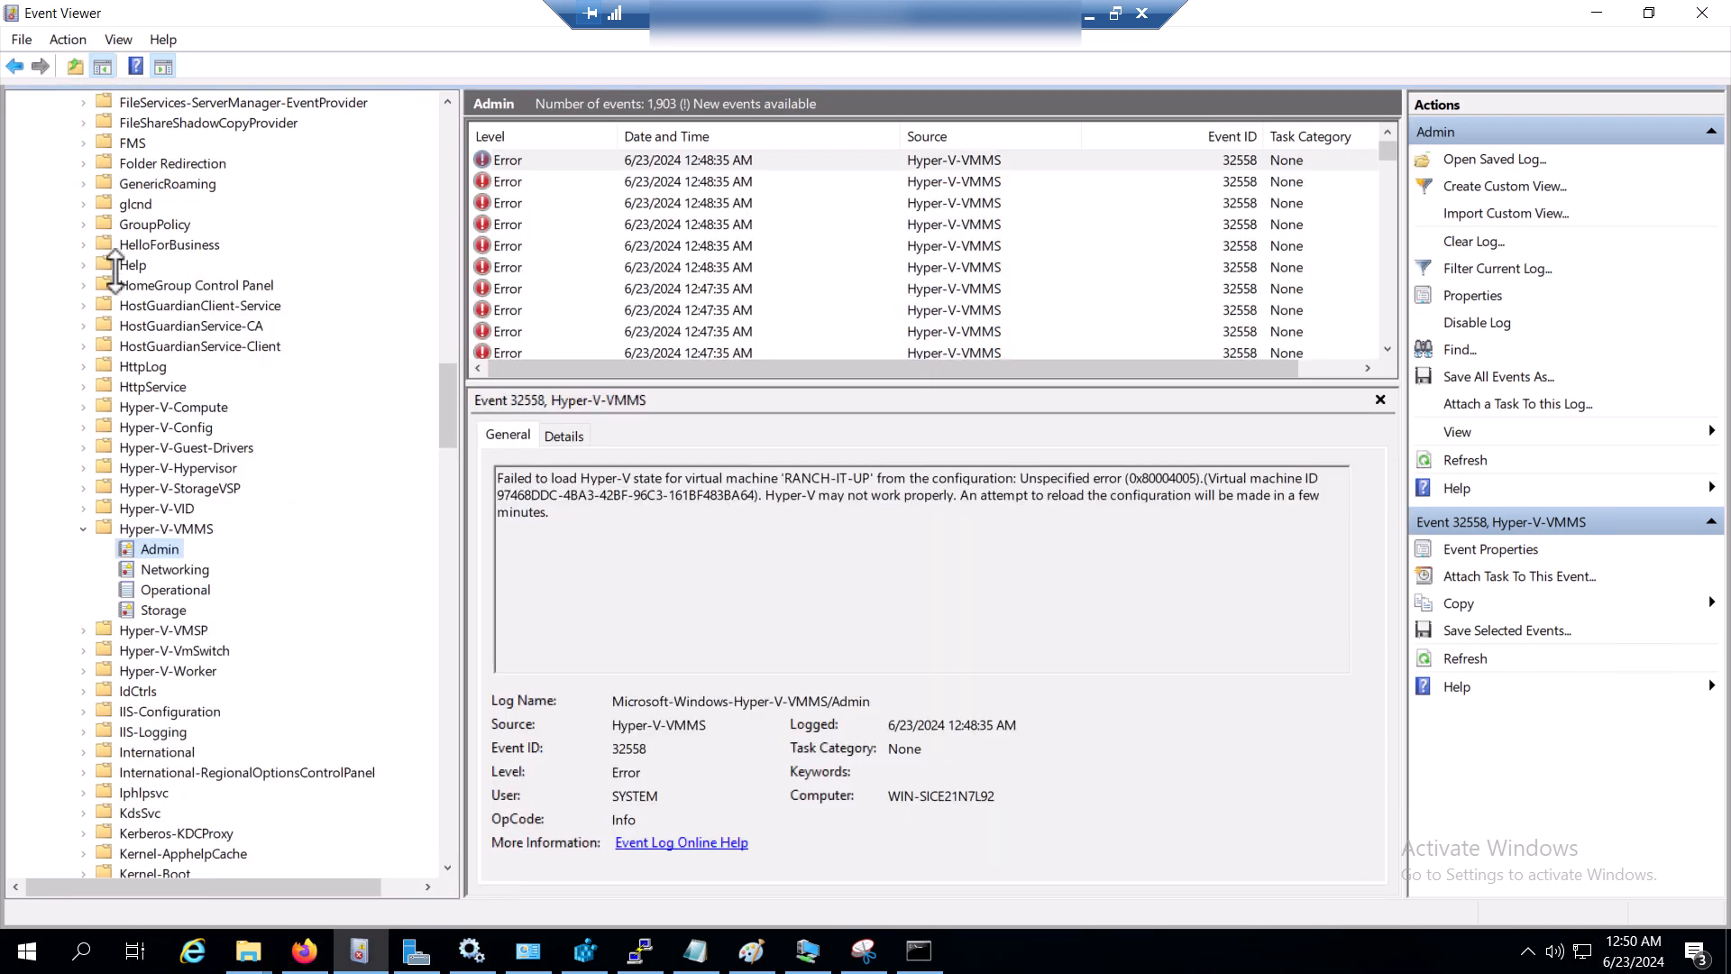
pyautogui.click(248, 951)
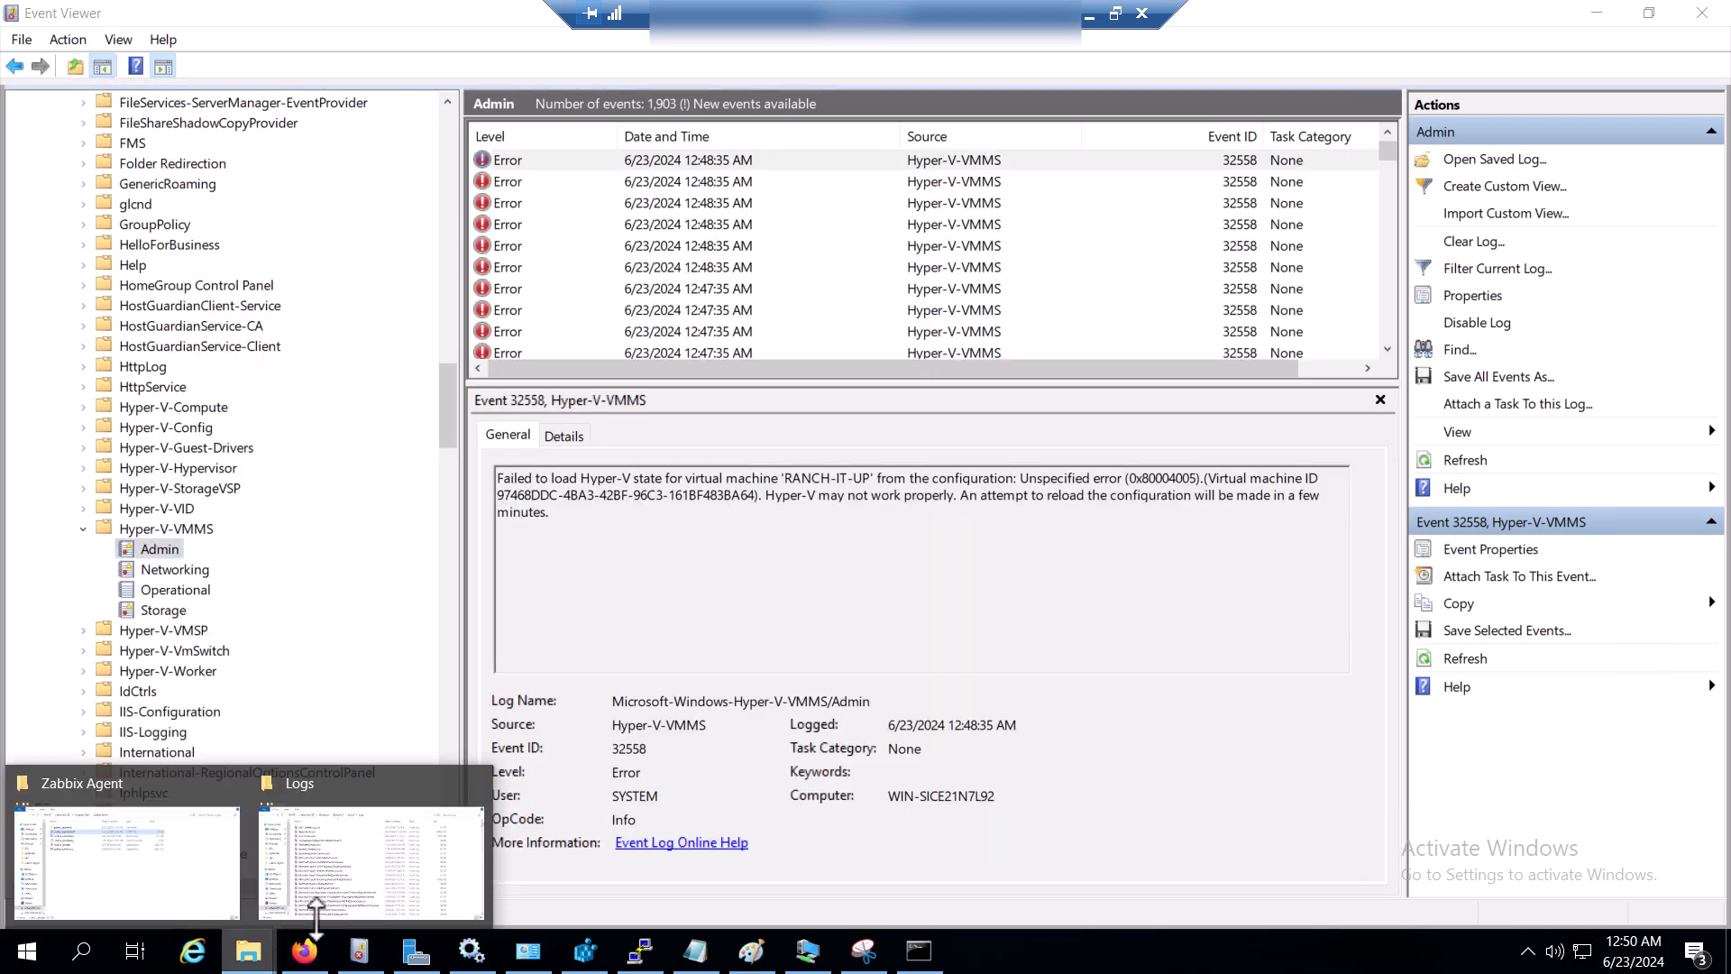
pyautogui.click(357, 868)
pyautogui.scroll(-10, 572, 610)
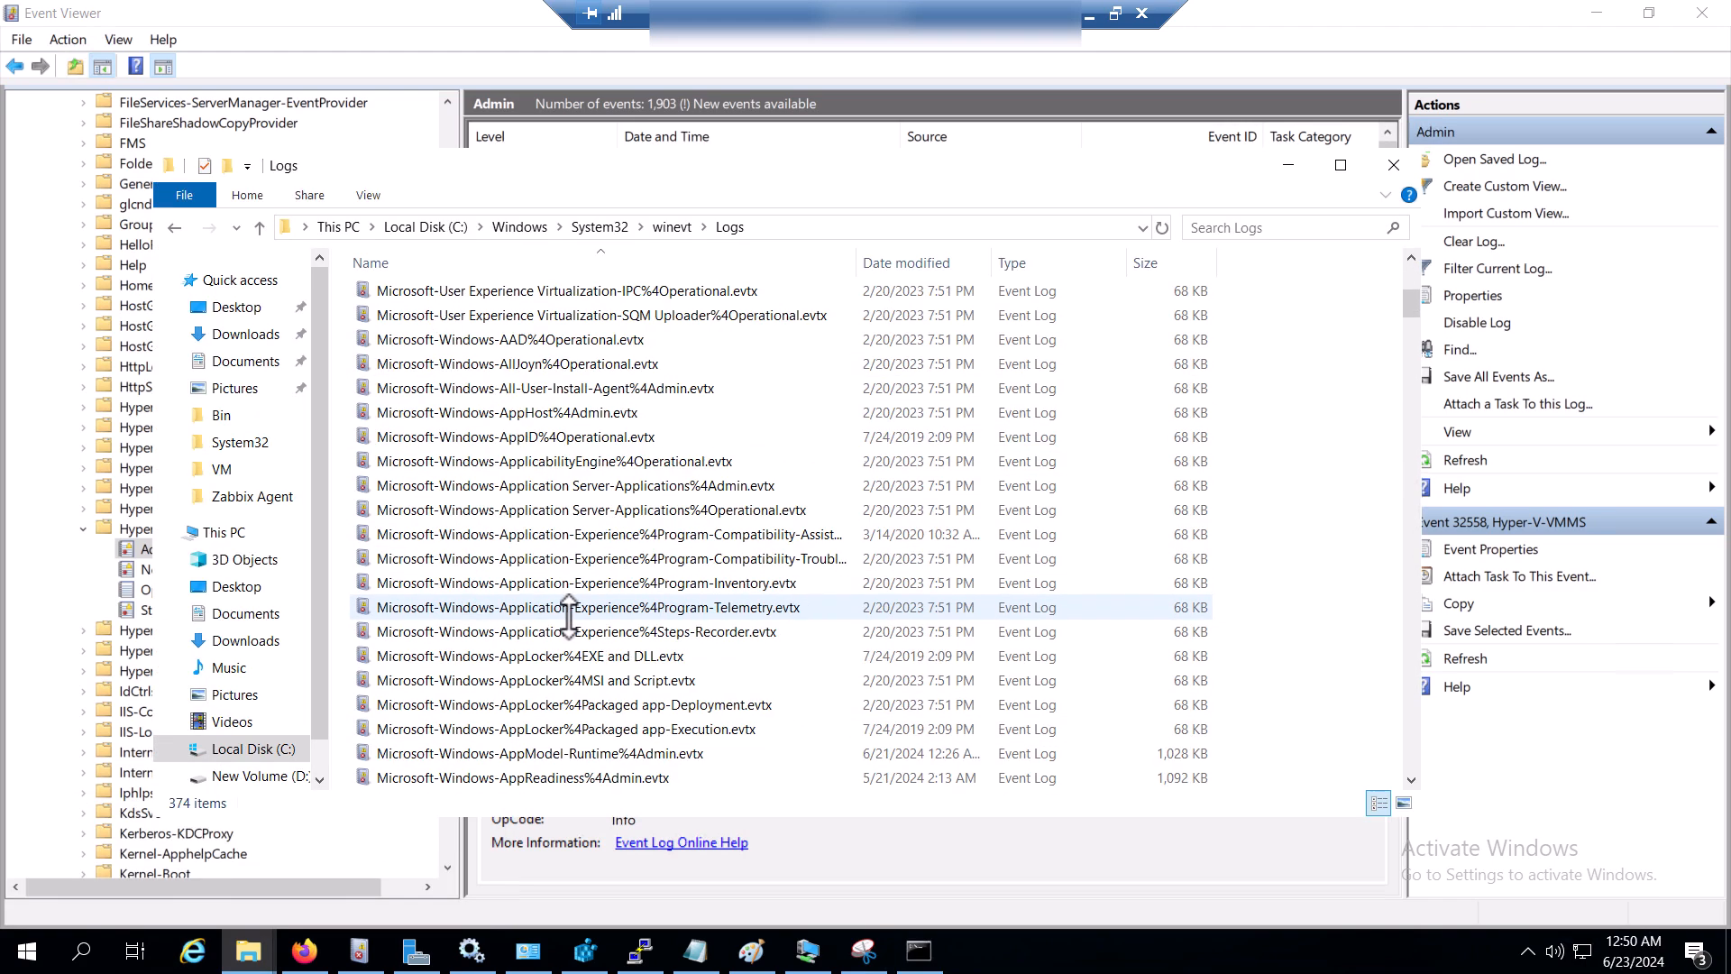
pyautogui.scroll(-20, 568, 523)
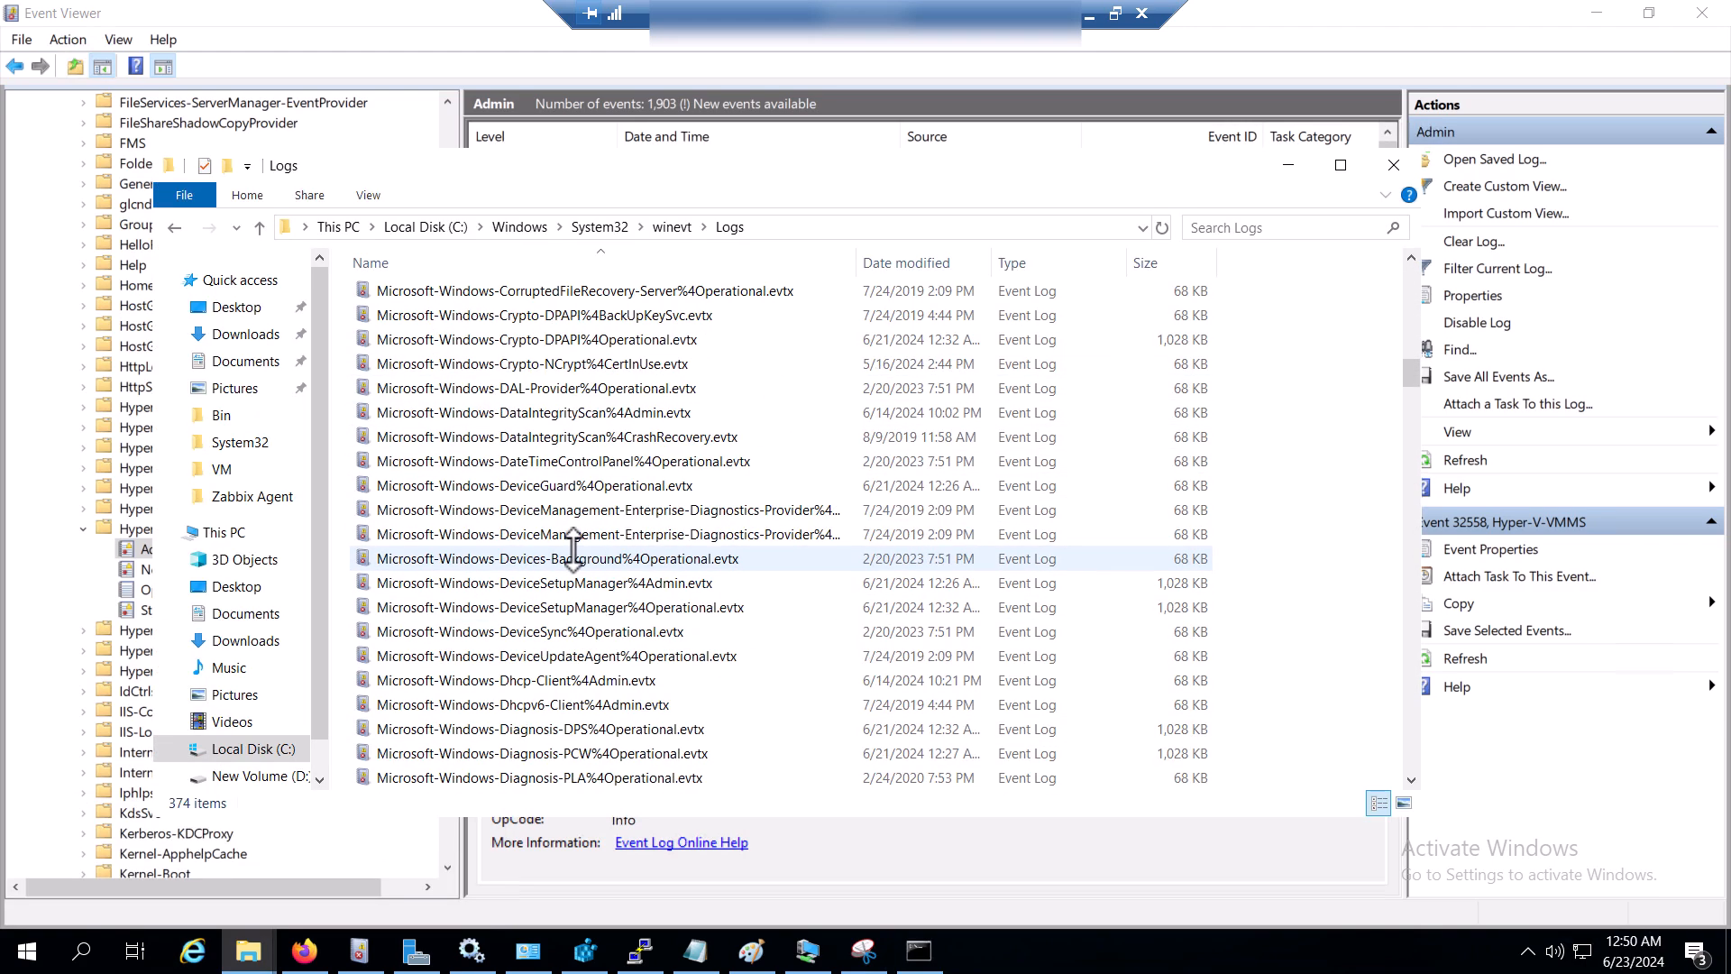
pyautogui.scroll(-13, 574, 546)
pyautogui.scroll(11, 572, 552)
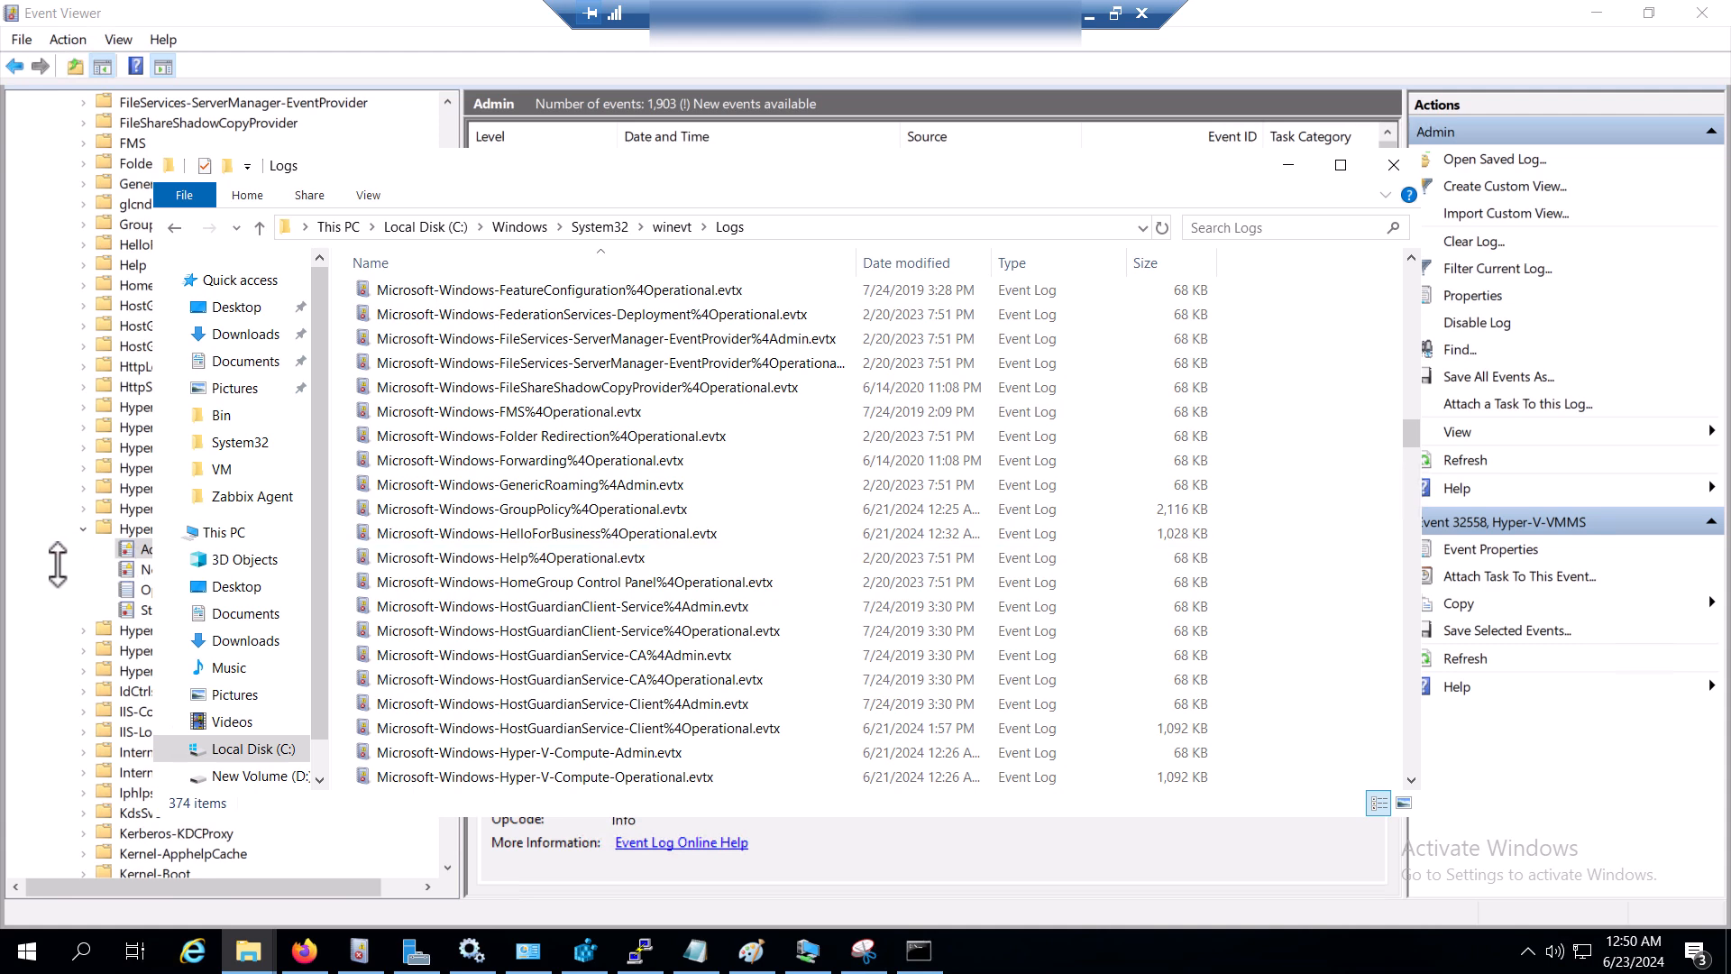
pyautogui.moveTo(553, 166); pyautogui.dragTo(729, 210)
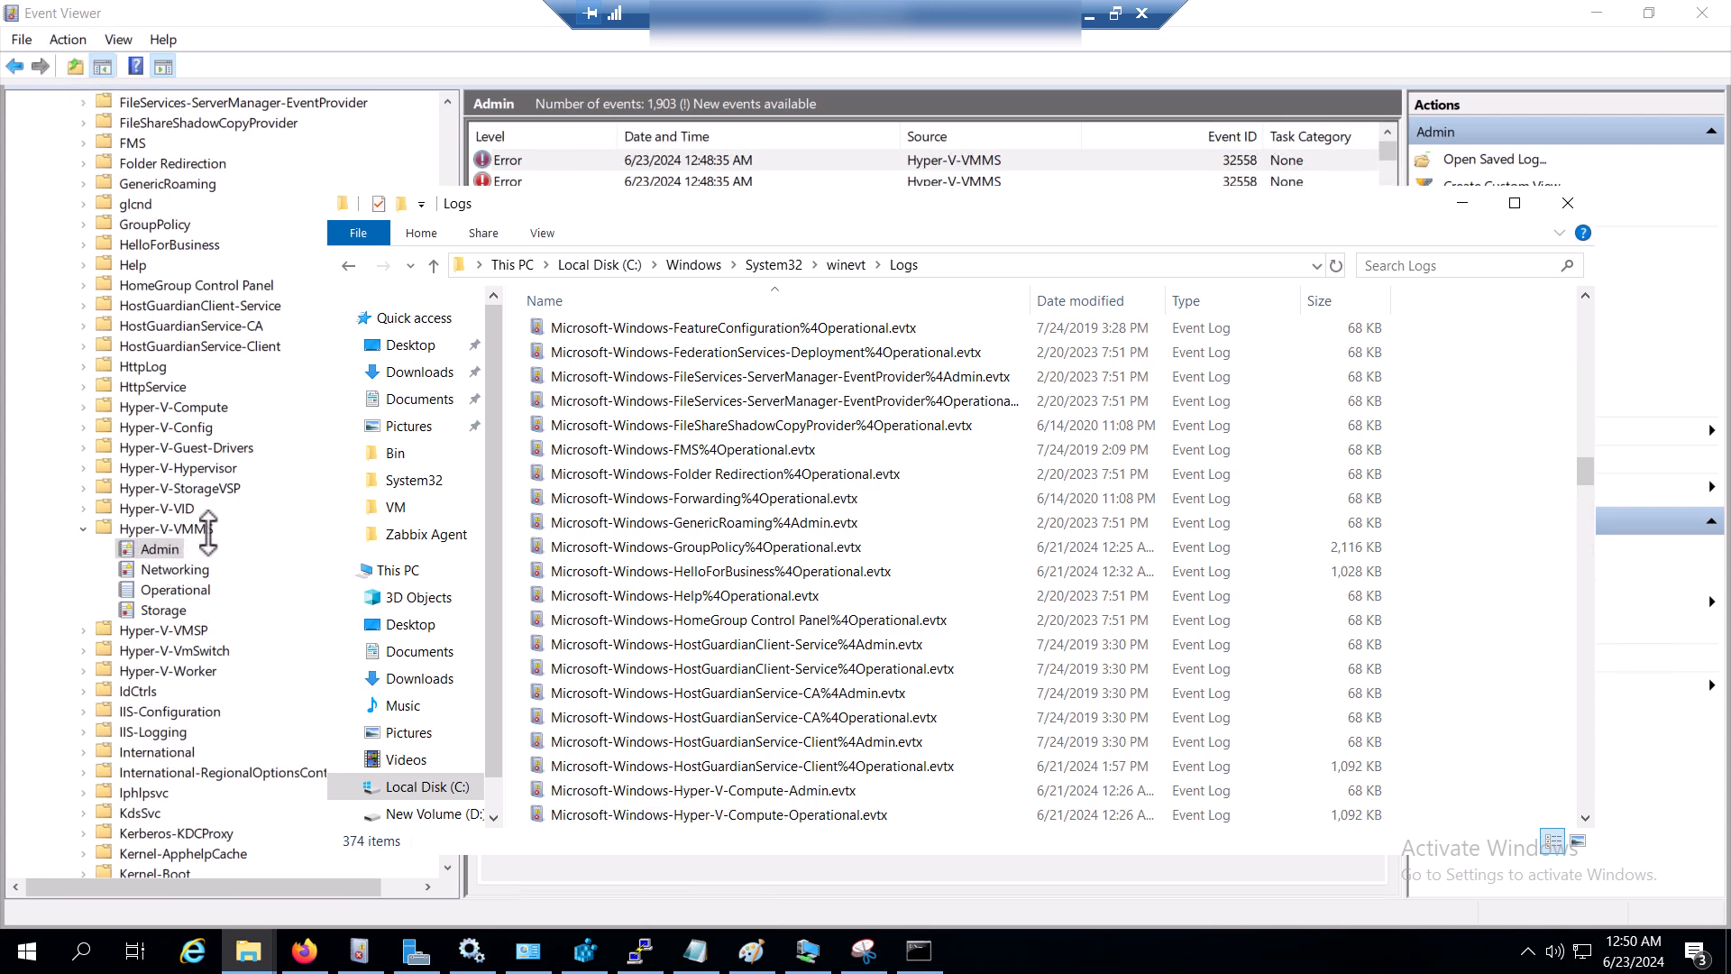
# - Compare the log name in zabbix conf.txt's Hyper-V eventlog key with the file names in the Logs folder, then minimize that folder
pyautogui.click(695, 951)
pyautogui.click(527, 661)
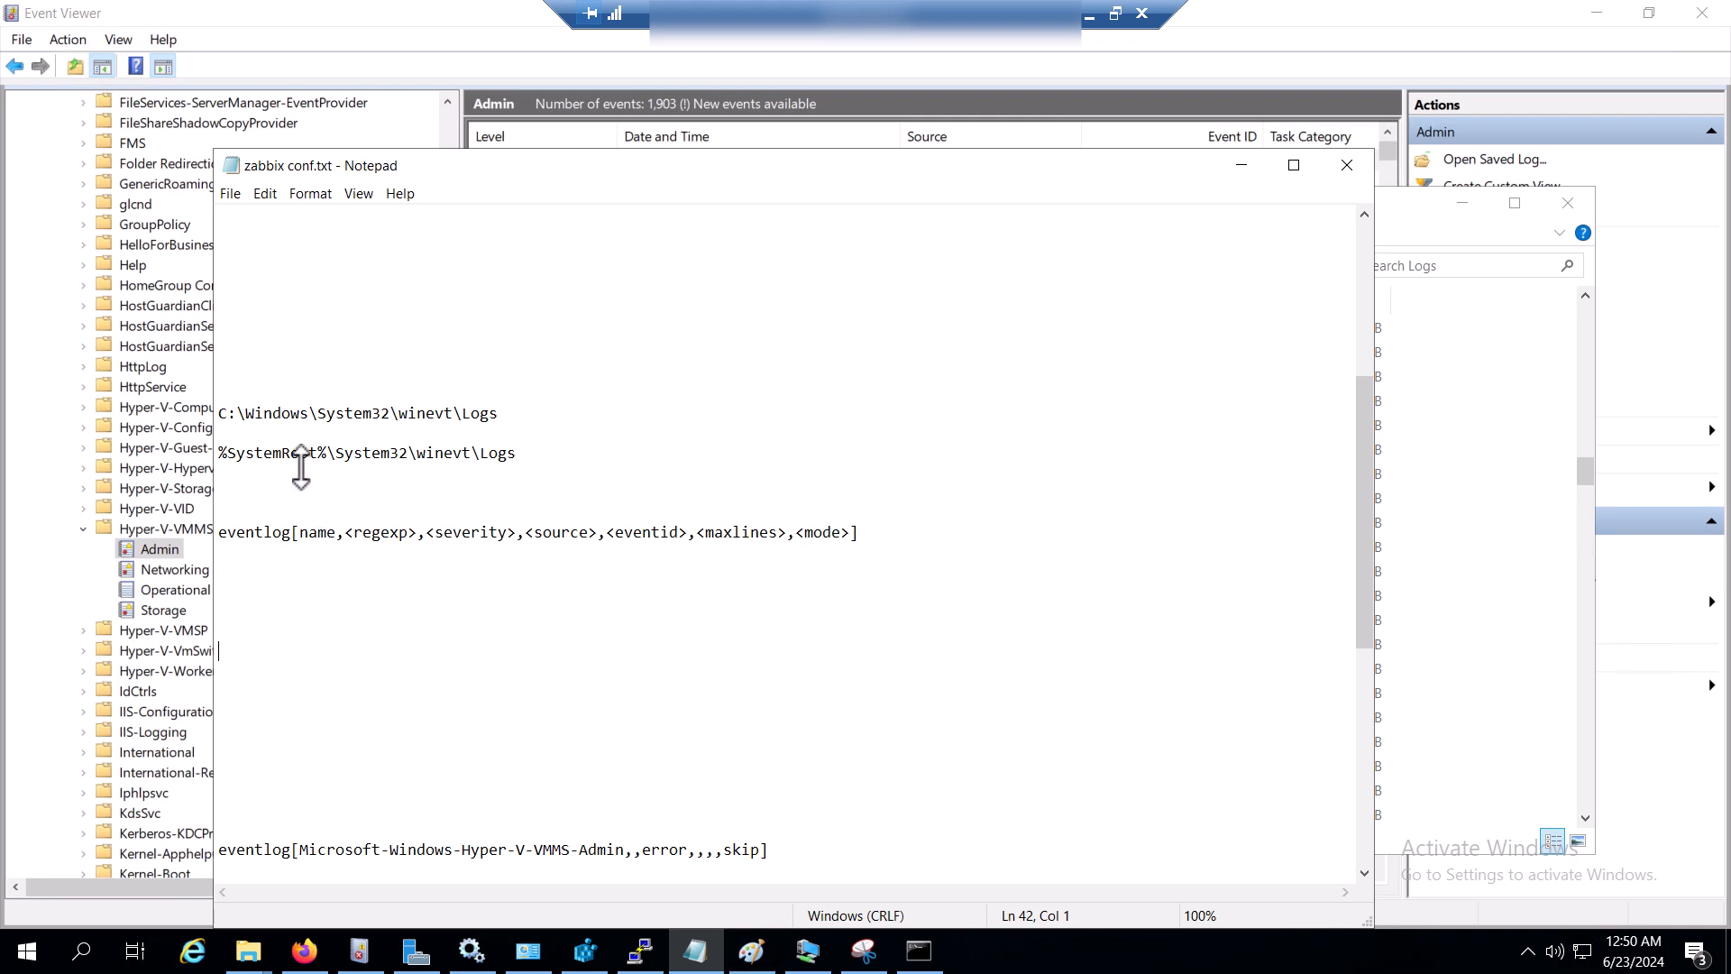
pyautogui.scroll(-4, 445, 666)
pyautogui.moveTo(302, 611); pyautogui.dragTo(614, 617)
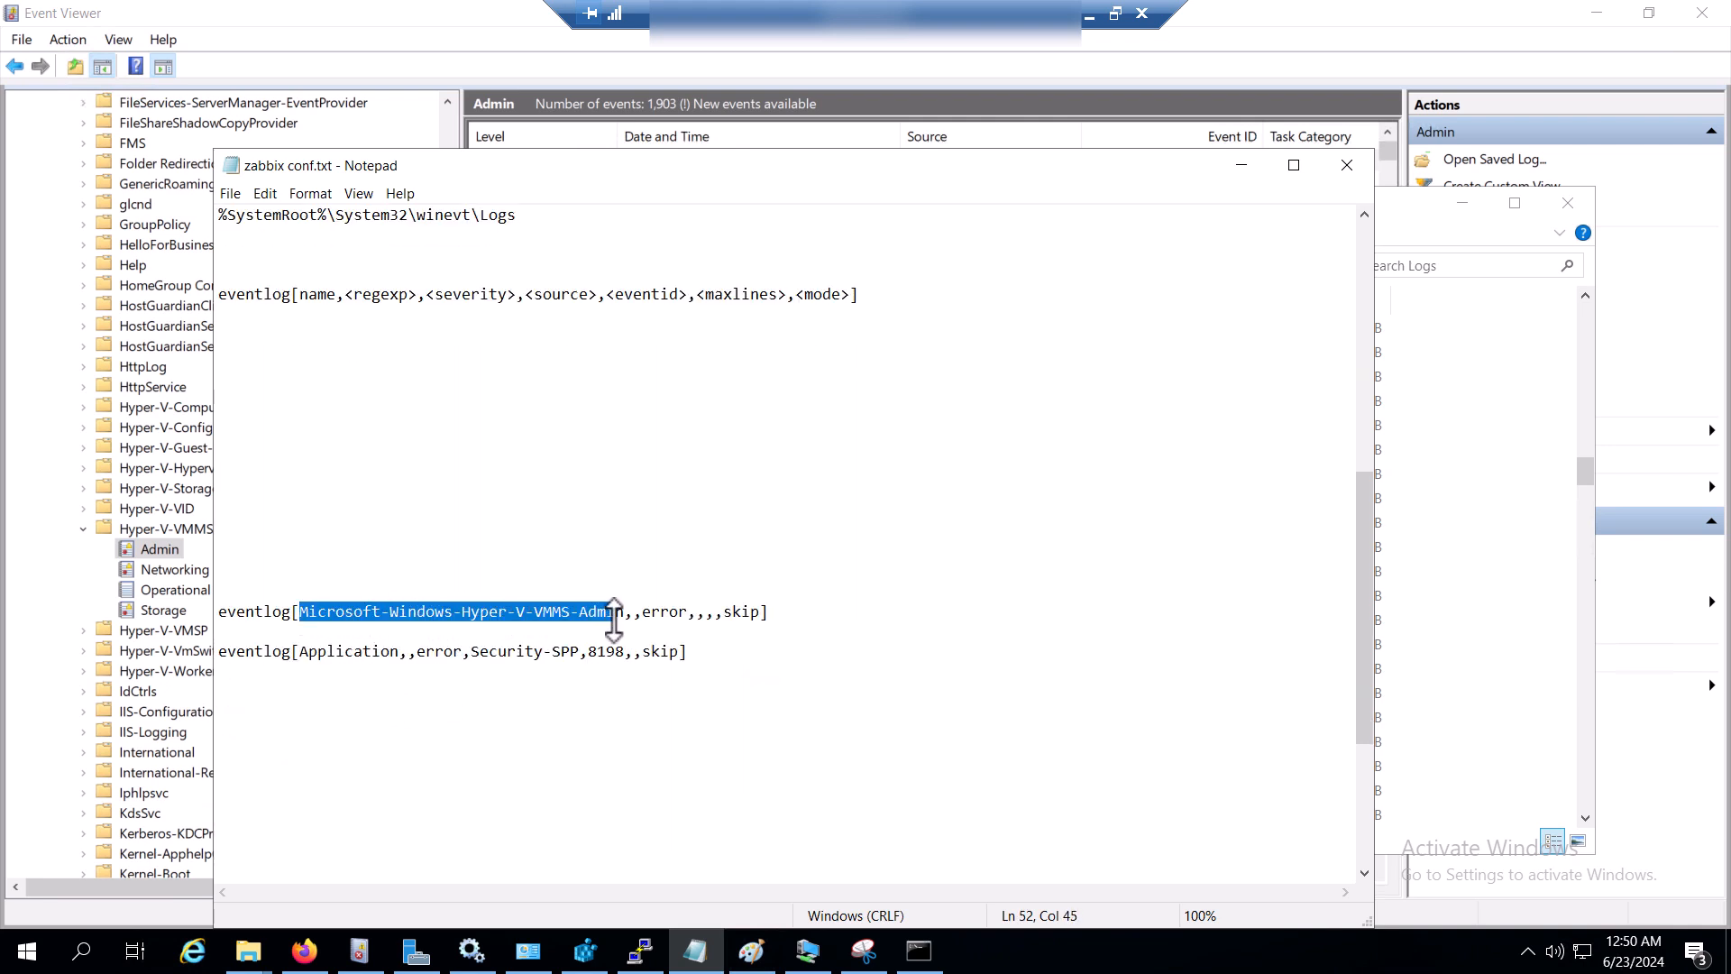
pyautogui.click(248, 950)
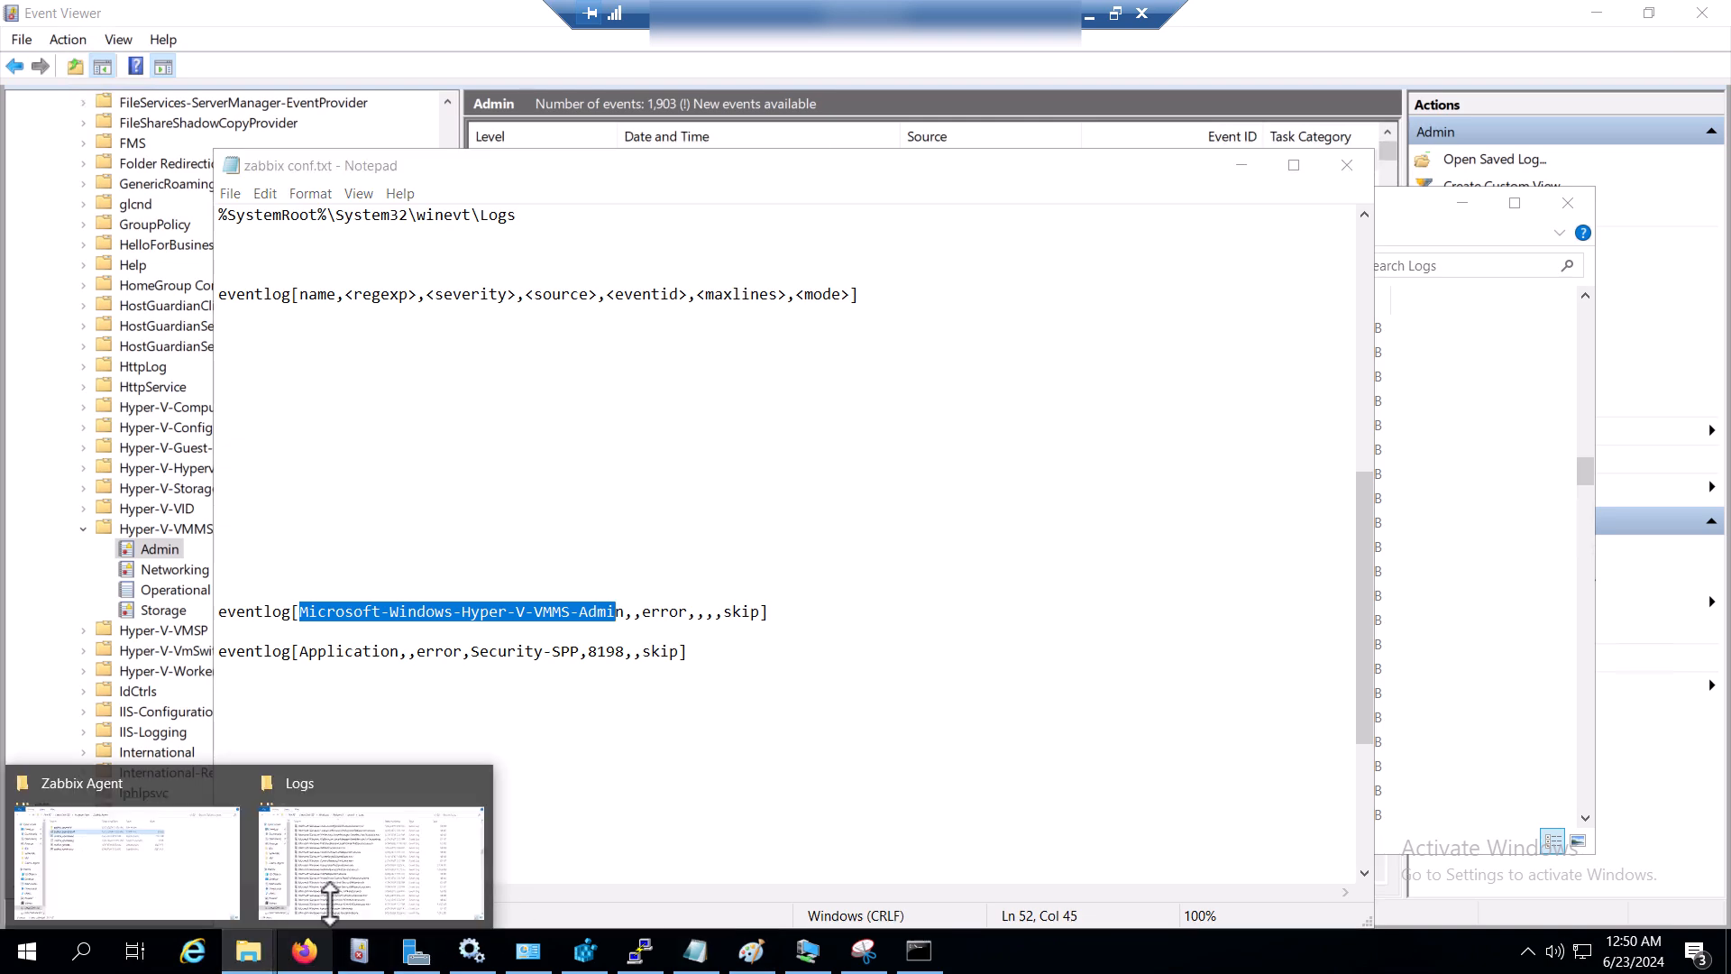
pyautogui.click(411, 786)
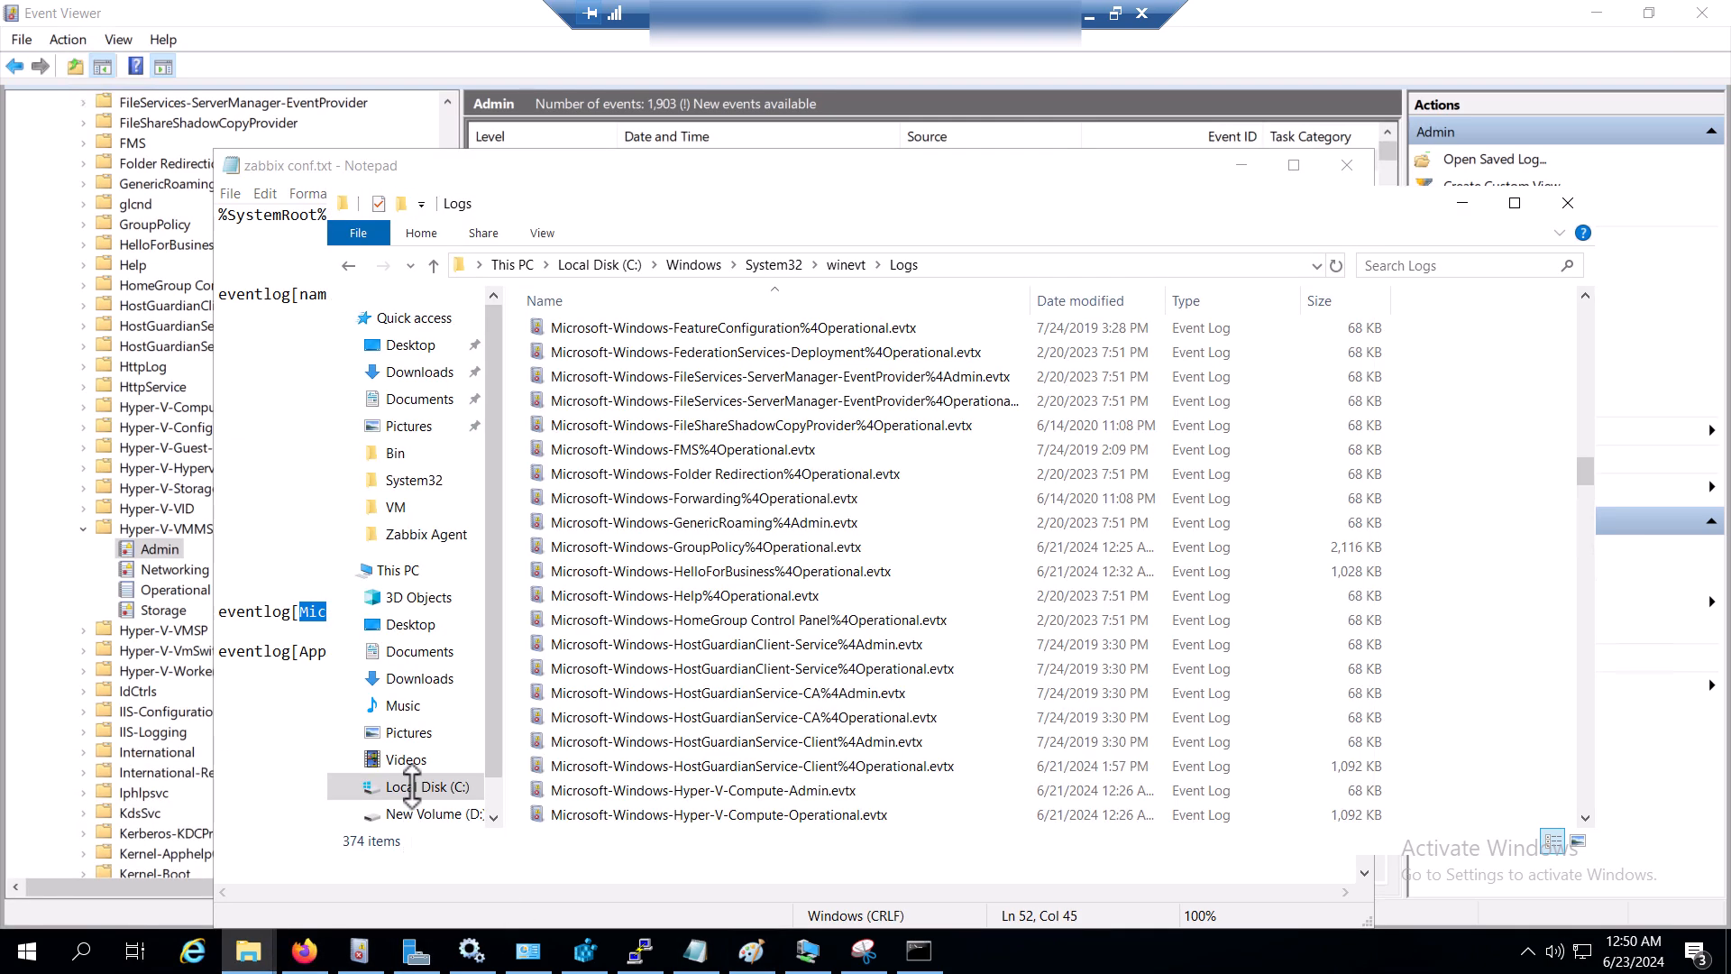
pyautogui.click(1453, 206)
# - Review the log name and severity parameters of the key eventlog[Microsoft-Windows-Hyper-V-VMMS-Admin,,error,,,,skip] in zabbix conf.txt, then minimize Notepad
pyautogui.click(588, 622)
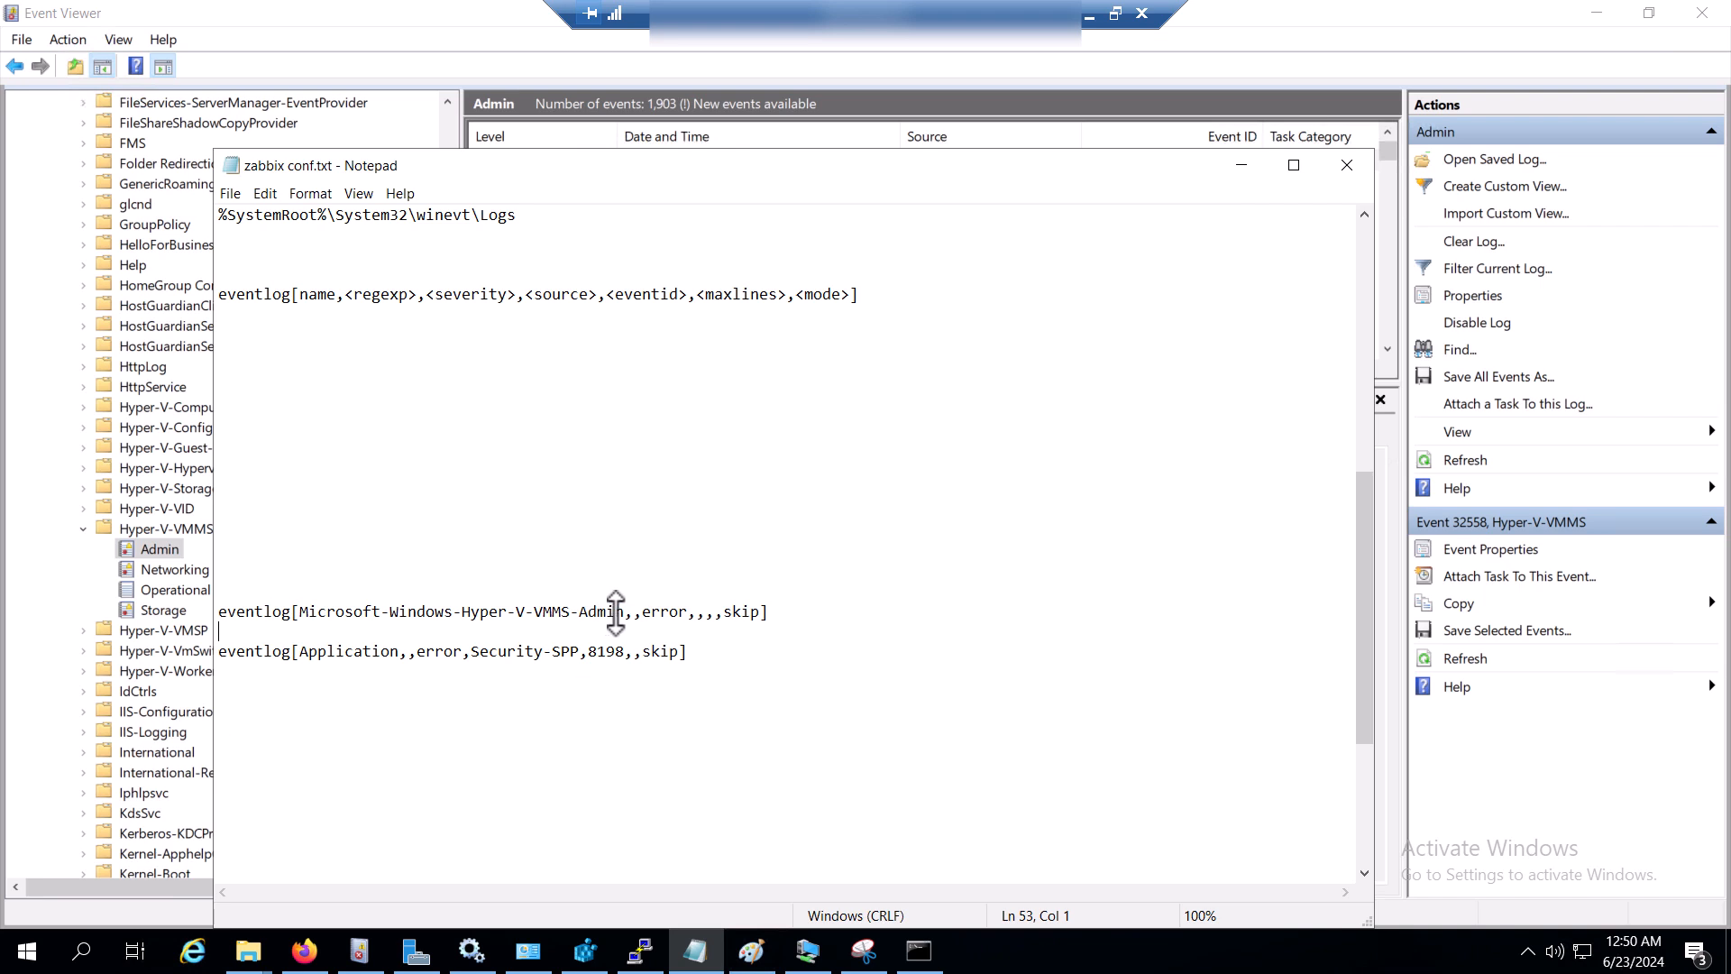
pyautogui.moveTo(623, 612); pyautogui.dragTo(292, 611)
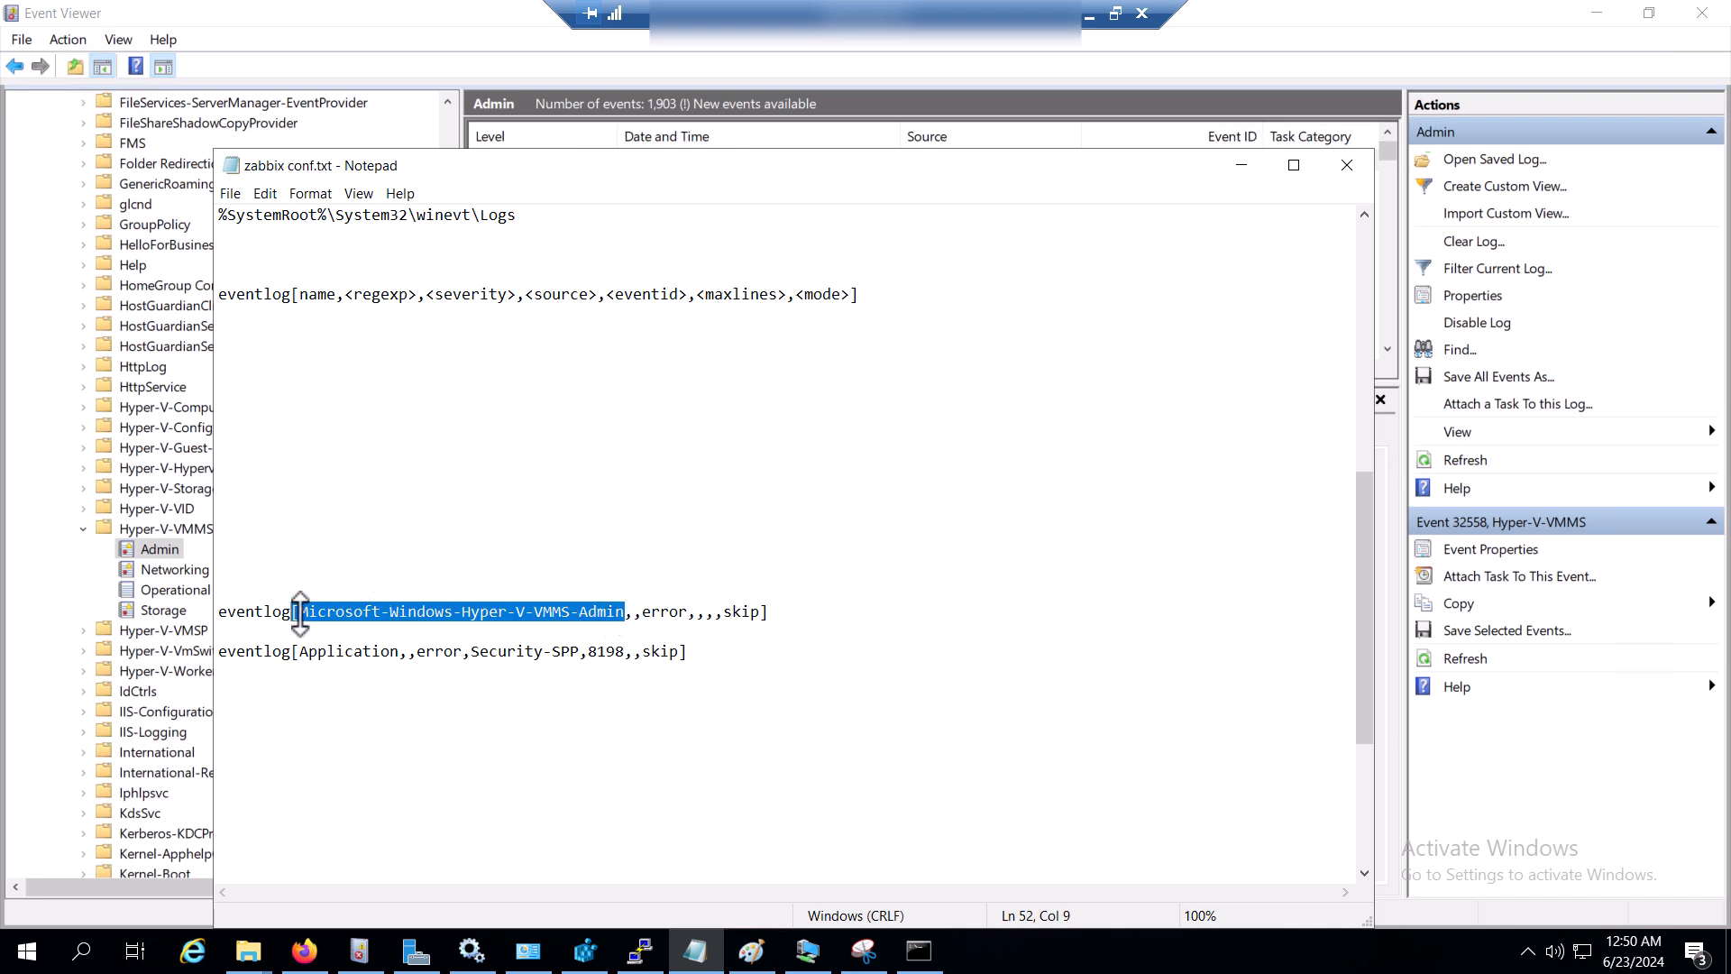
pyautogui.click(557, 651)
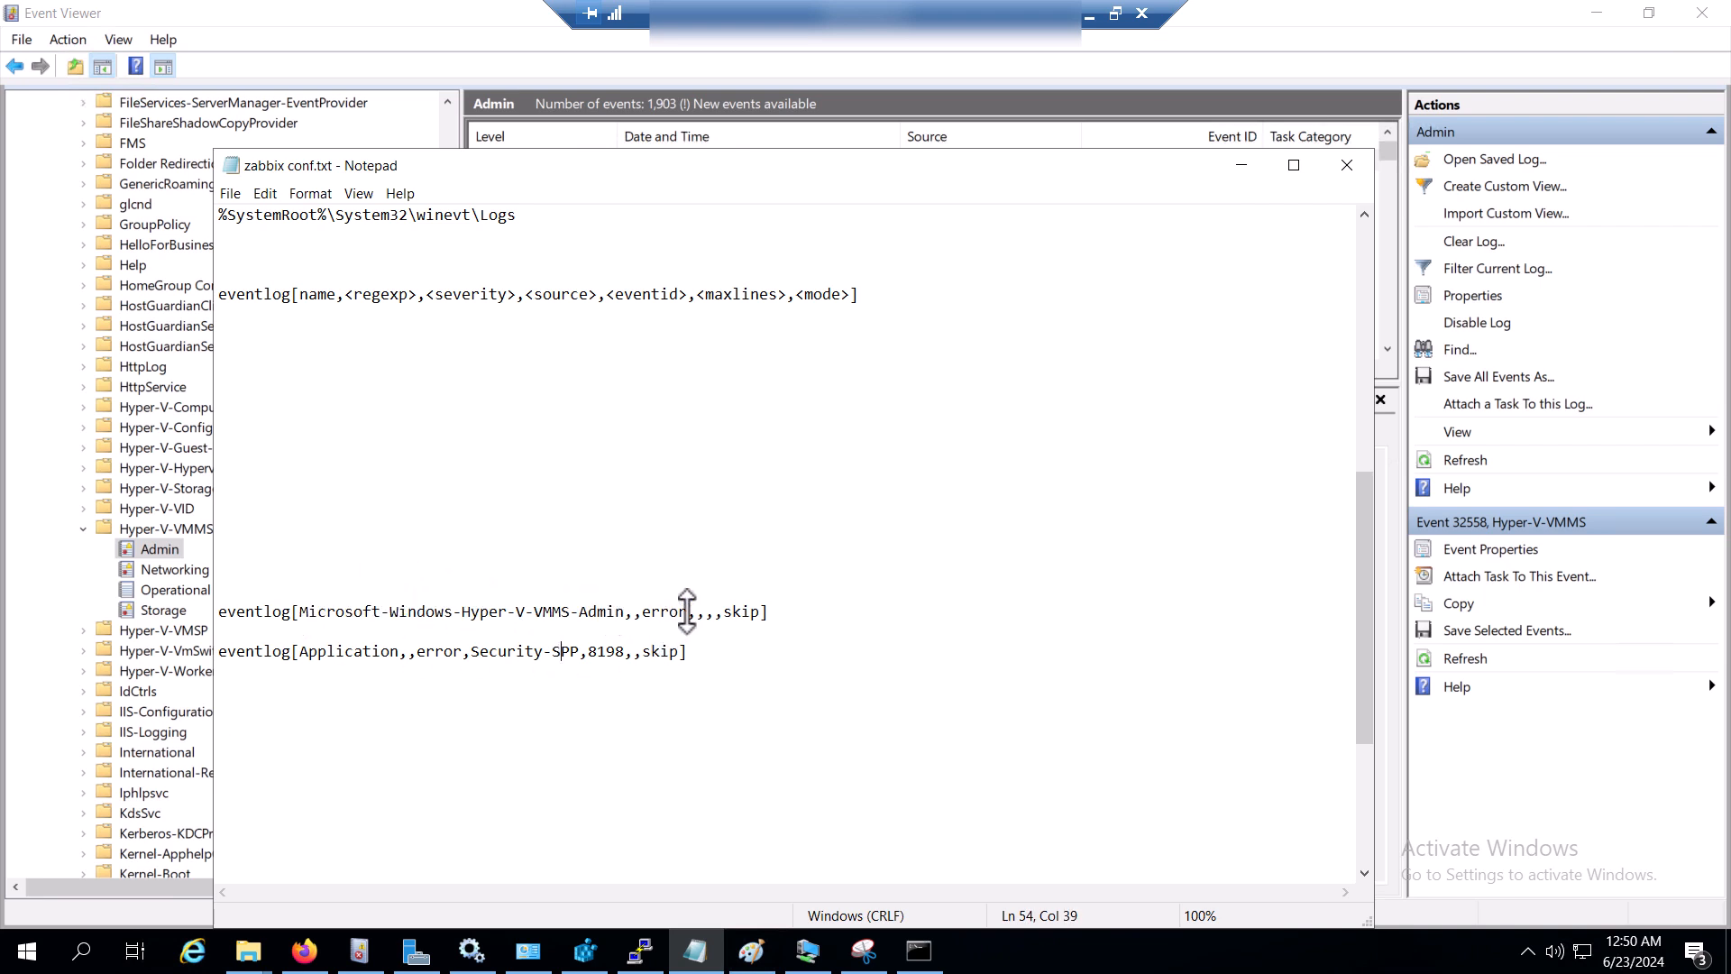
pyautogui.moveTo(677, 612); pyautogui.dragTo(644, 611)
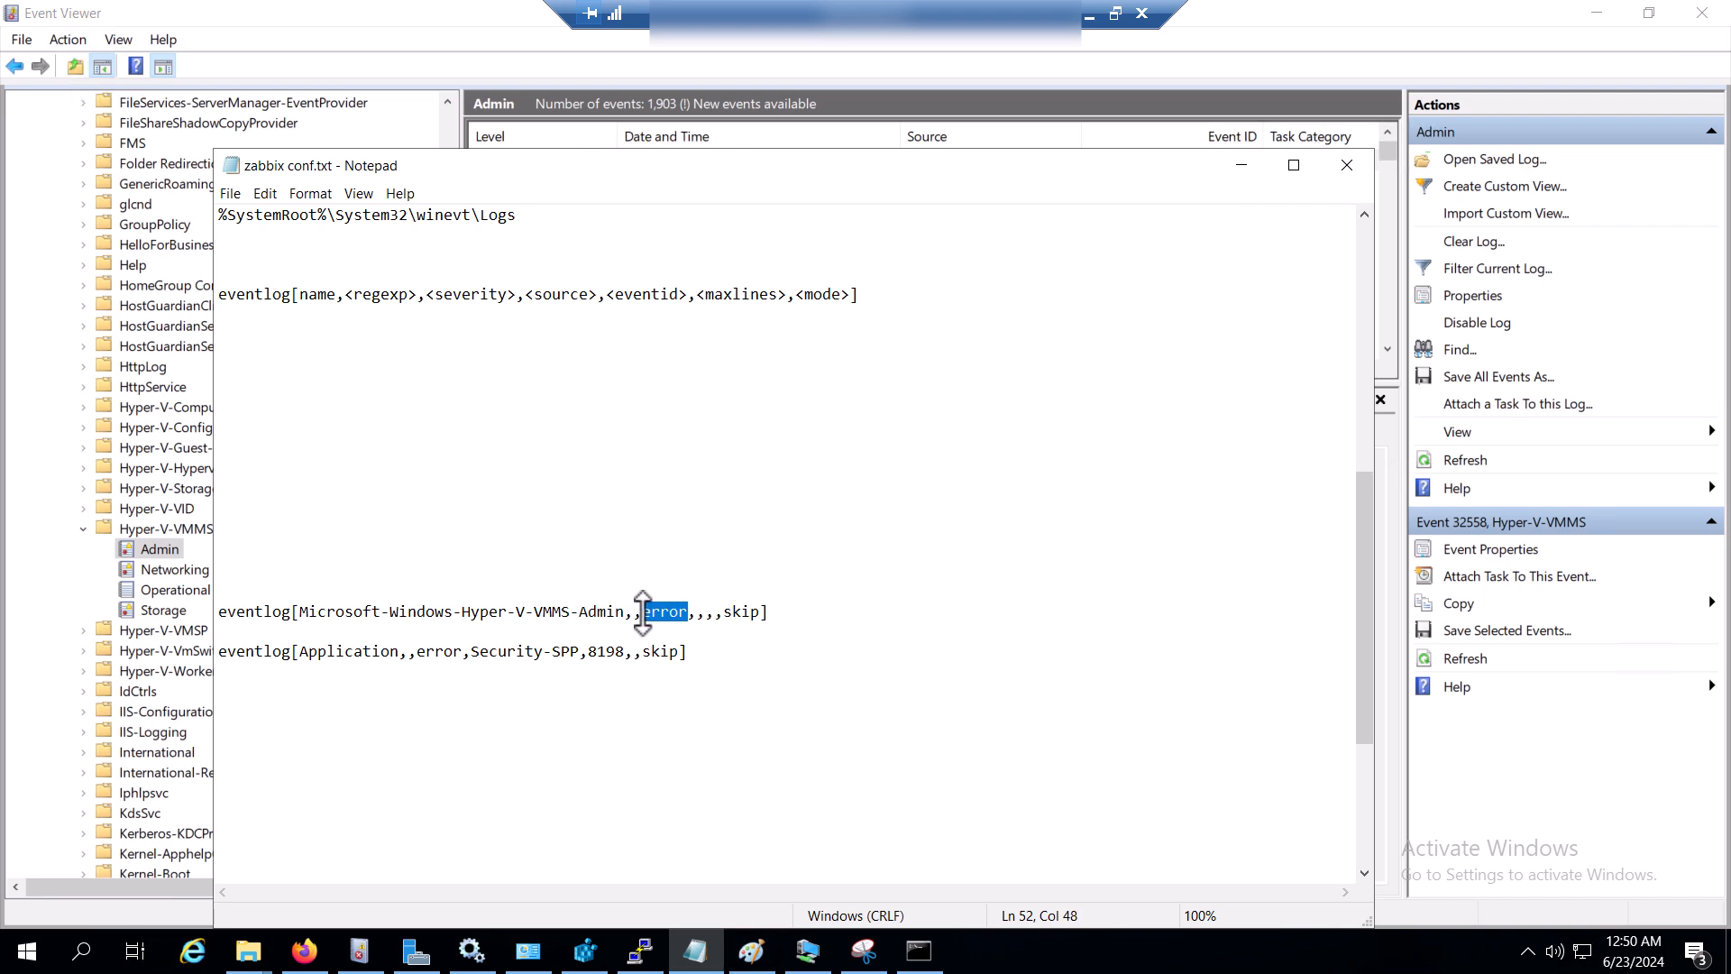
pyautogui.hotkey('ctrl', 'End')
pyautogui.moveTo(777, 611); pyautogui.dragTo(350, 595)
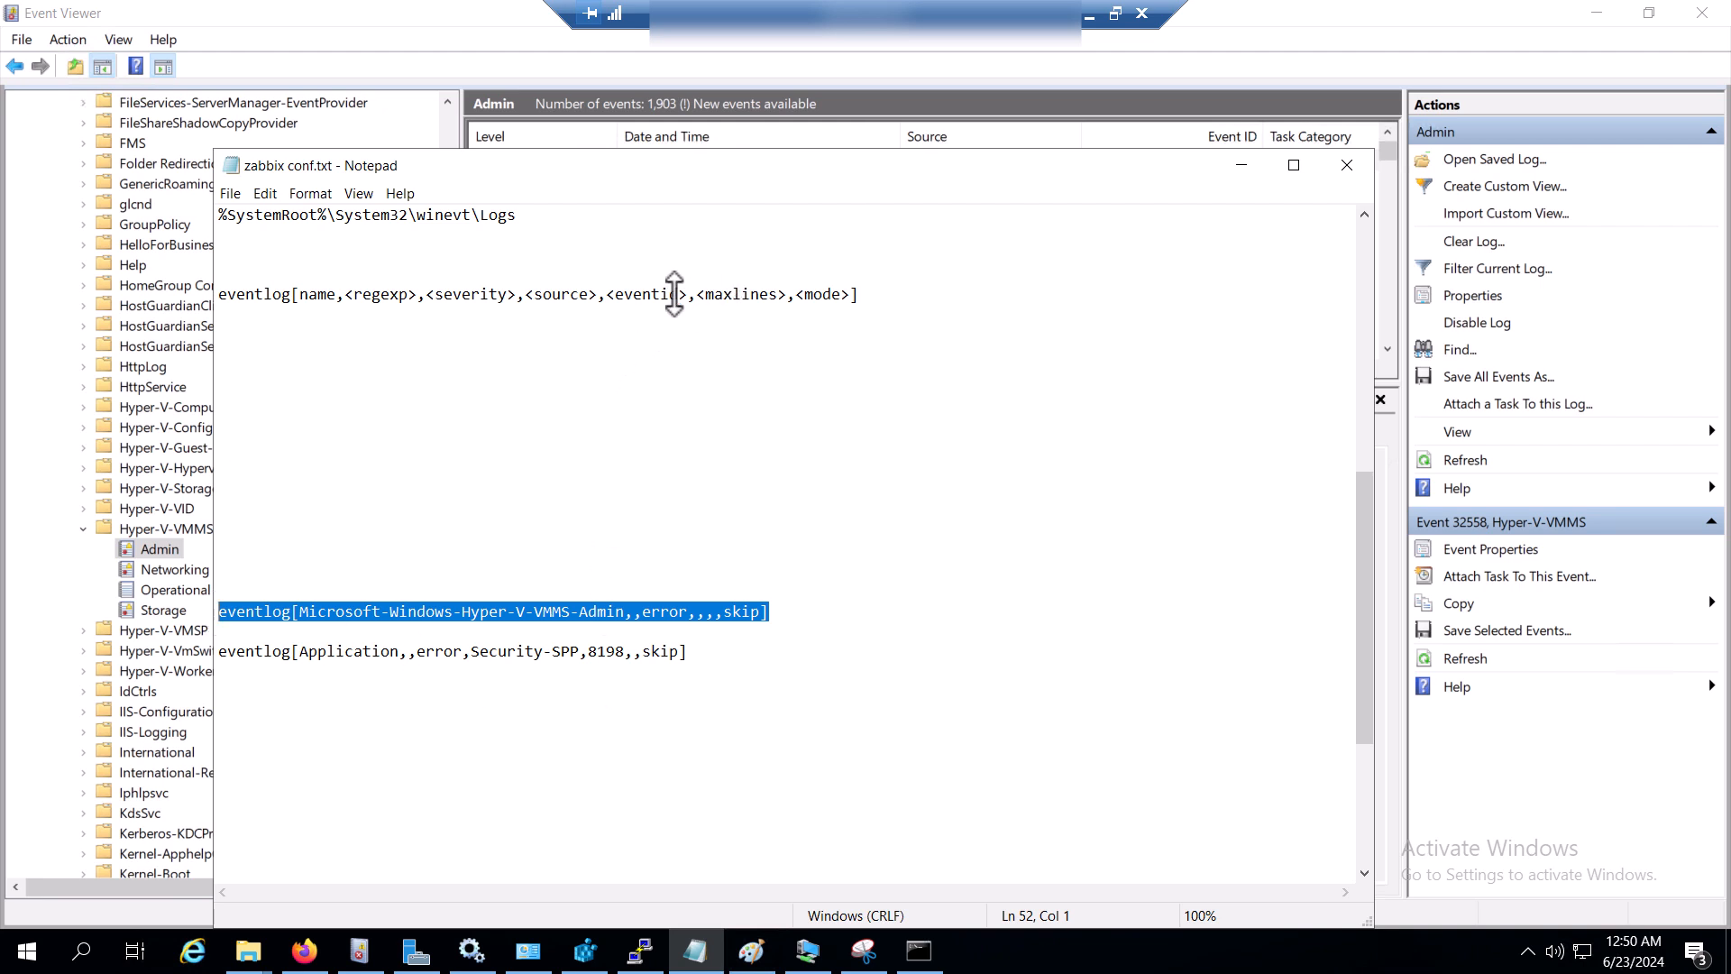
pyautogui.click(736, 689)
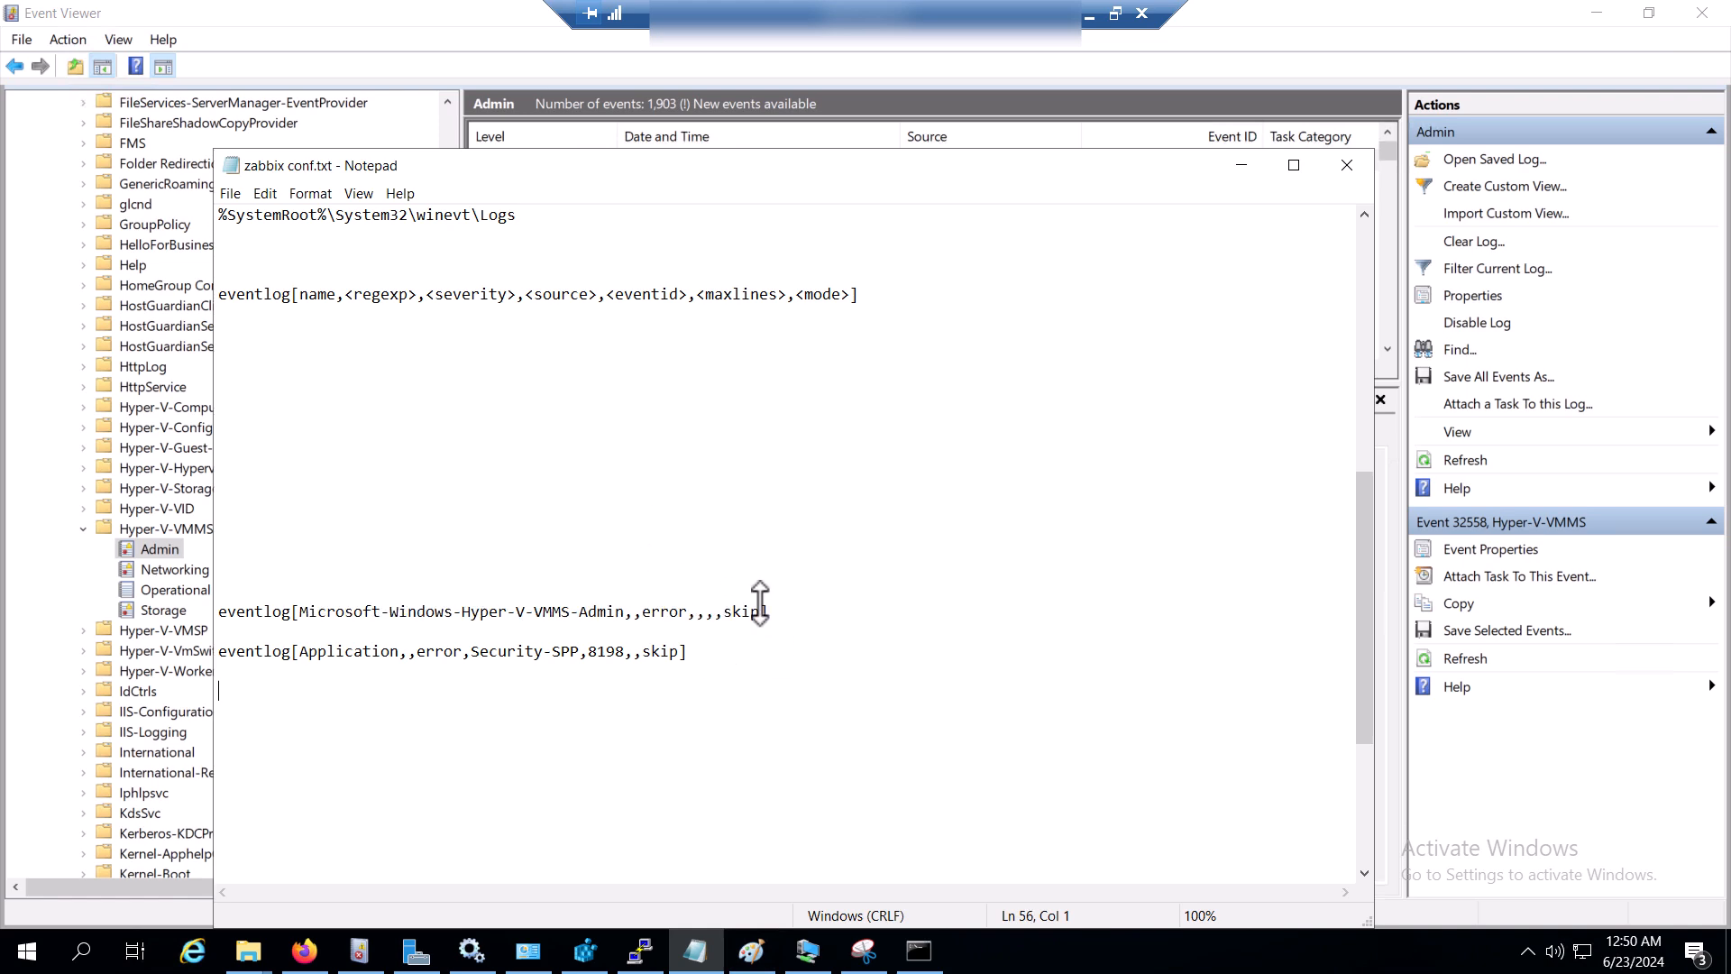
pyautogui.moveTo(778, 610); pyautogui.dragTo(226, 615)
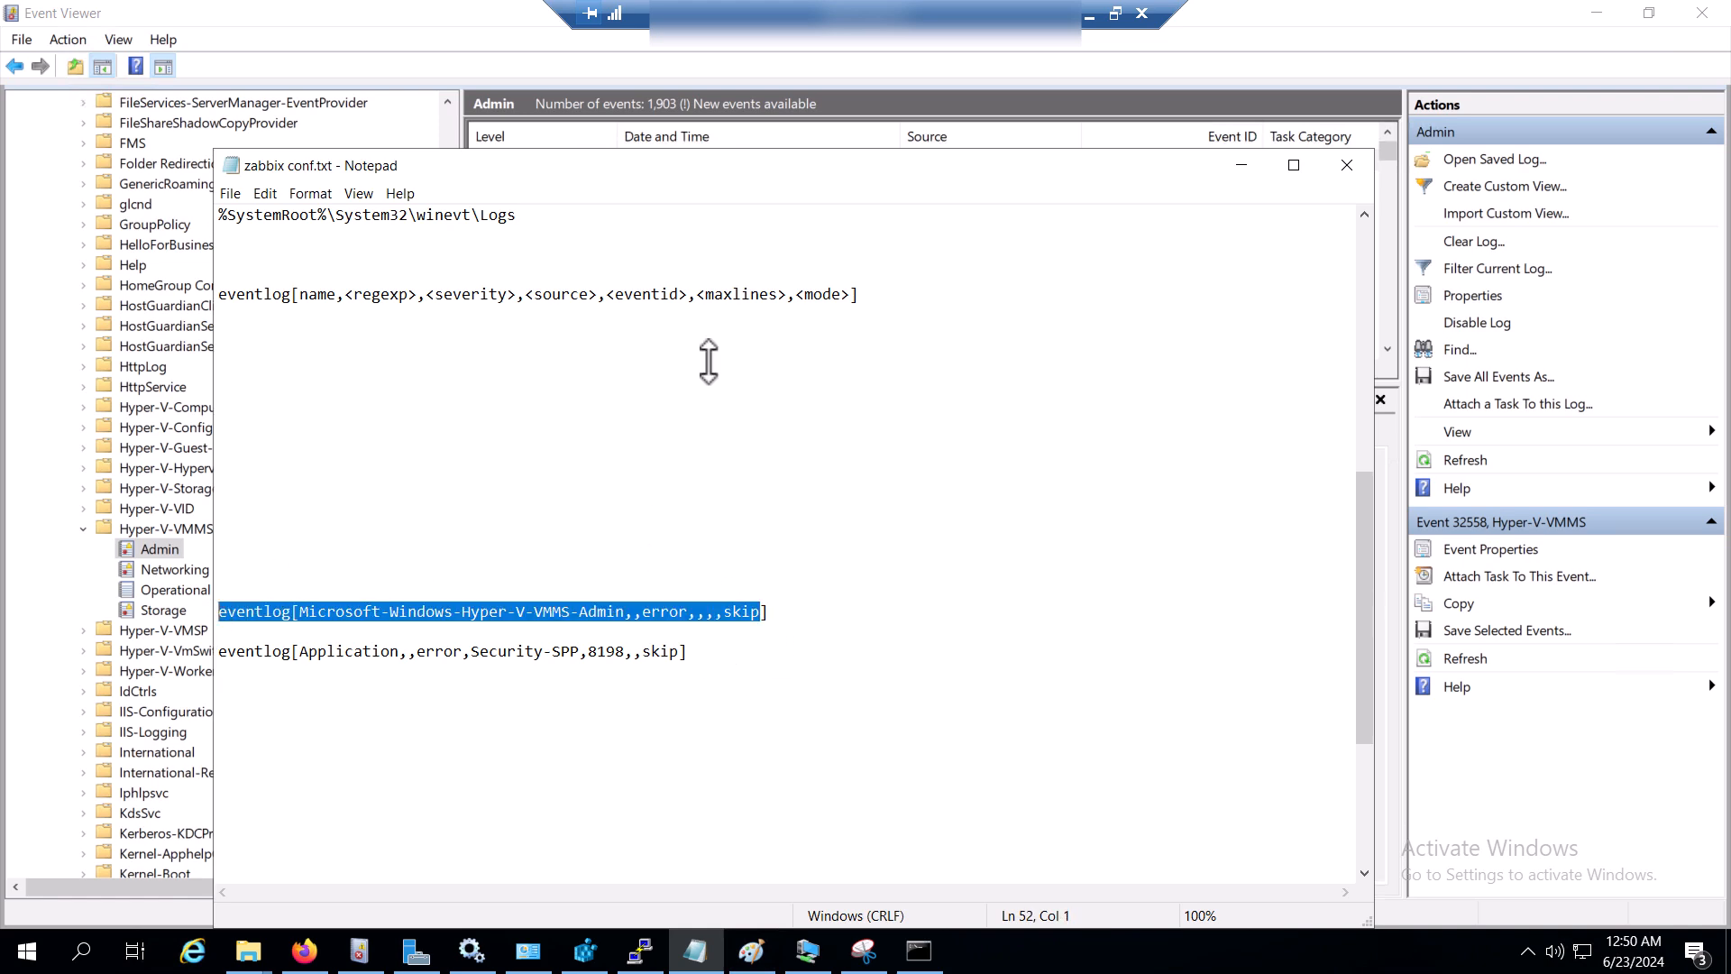
pyautogui.click(1241, 165)
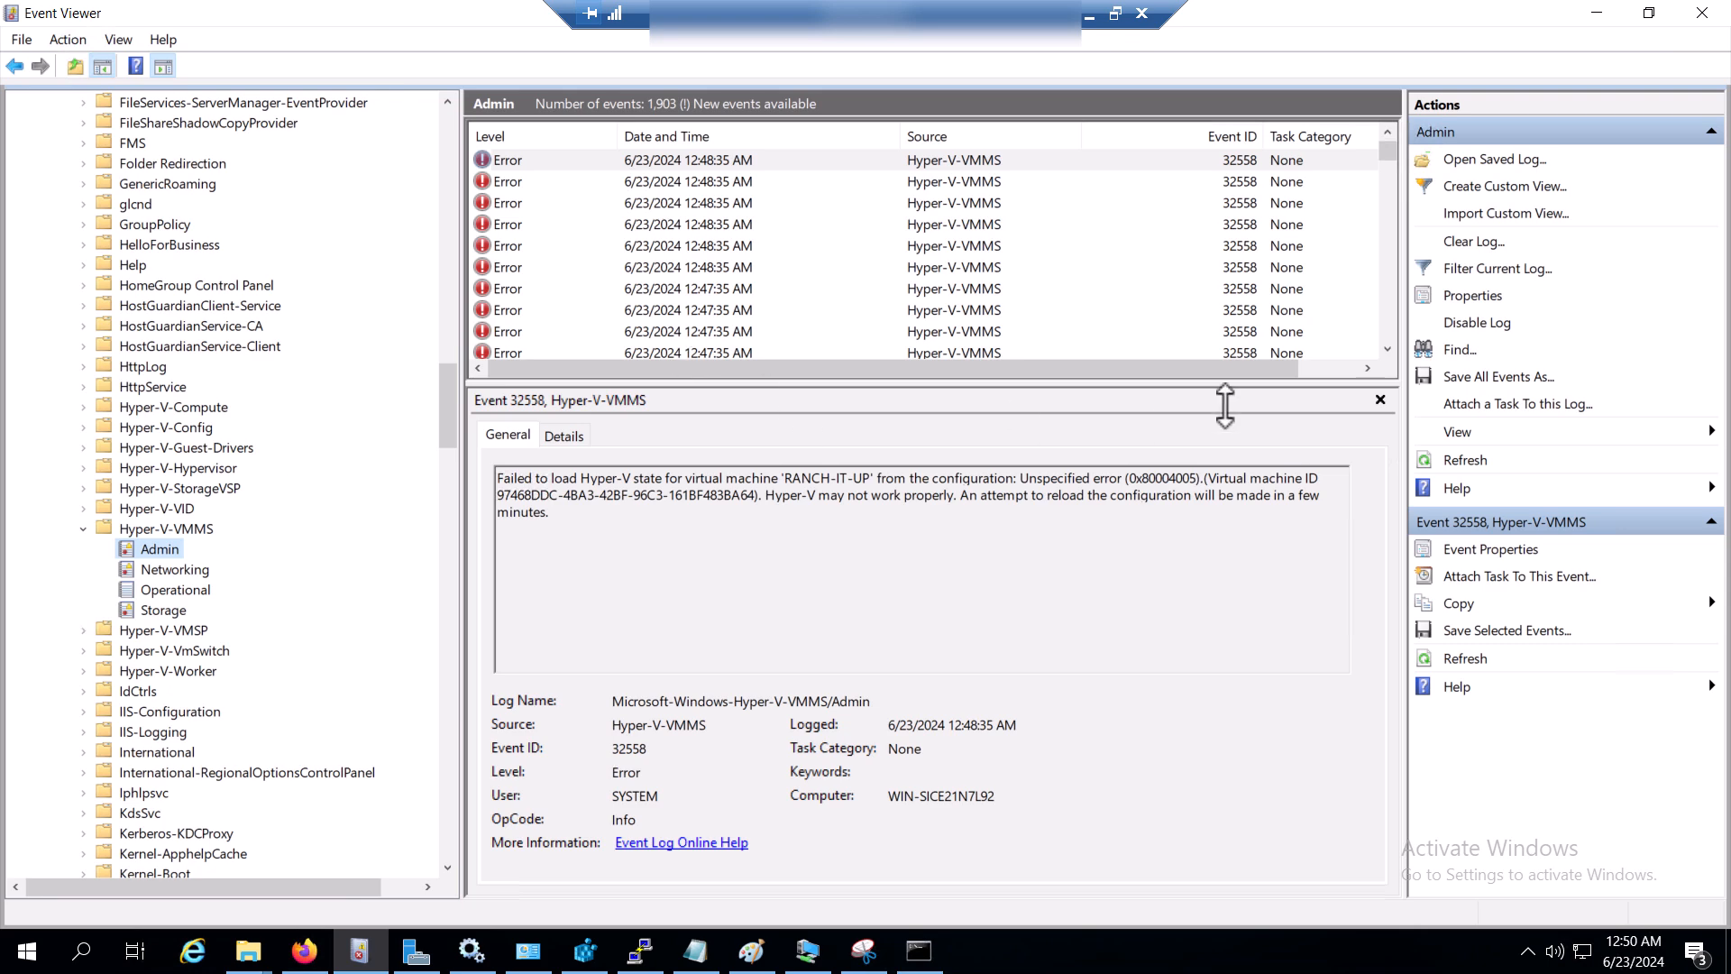
# - Switch to Zabbix in Firefox and open the Latest data page
pyautogui.click(306, 948)
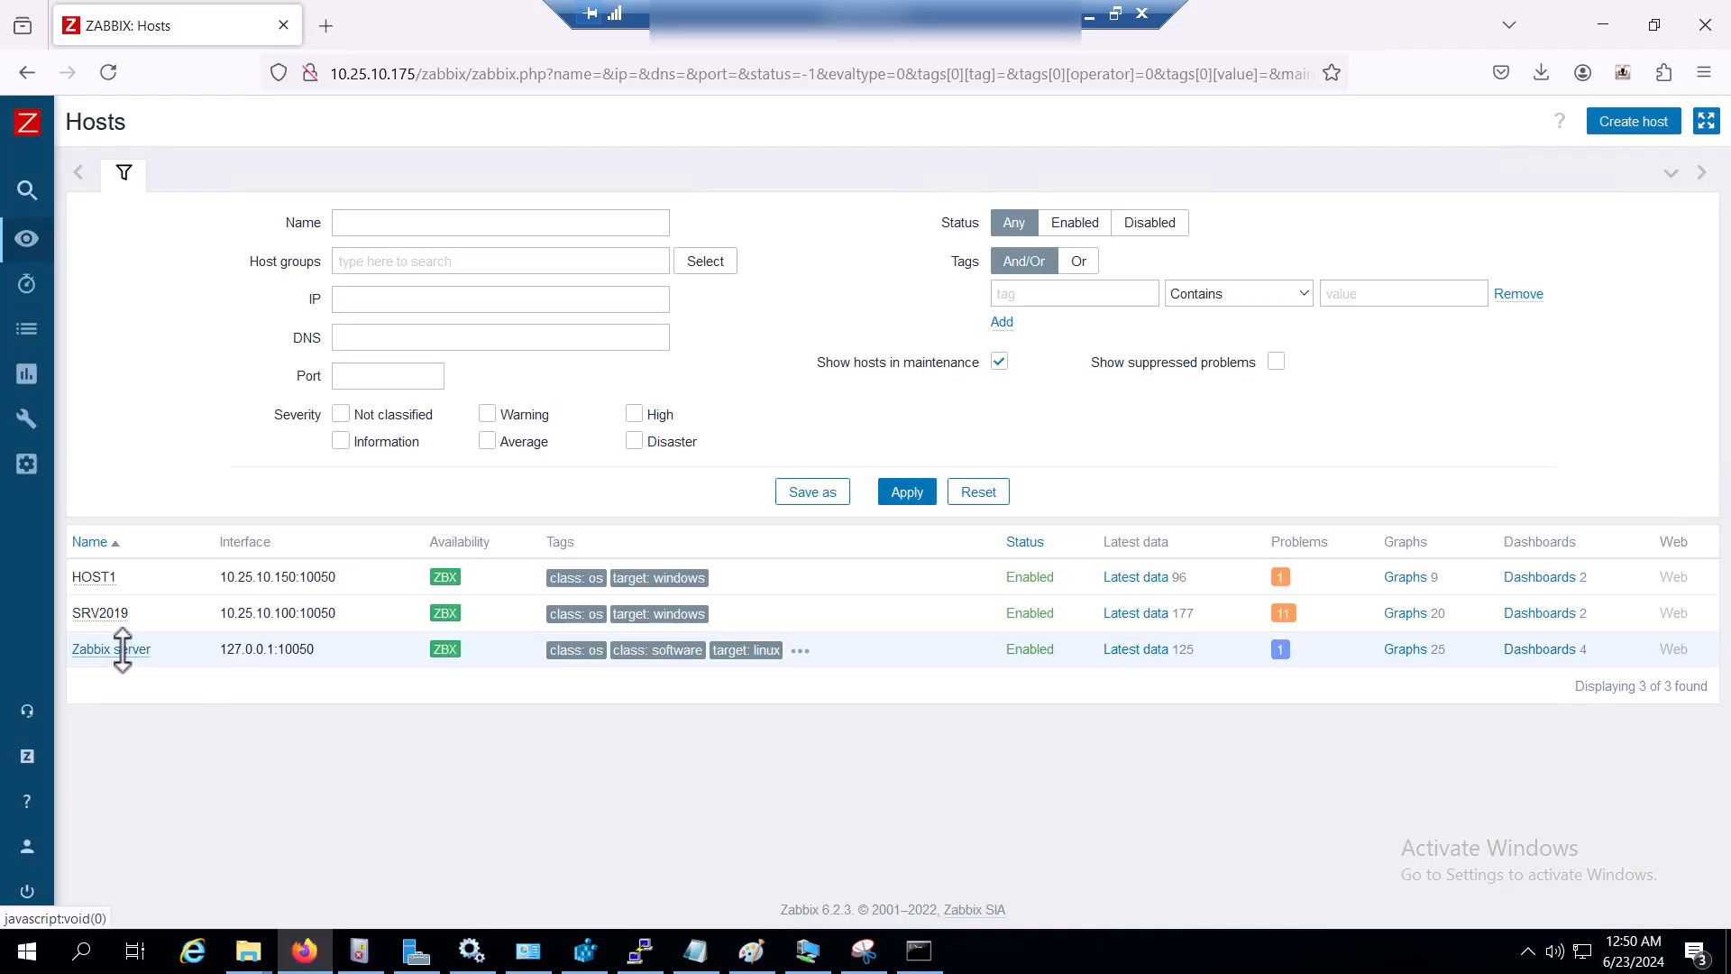
pyautogui.moveTo(41, 261)
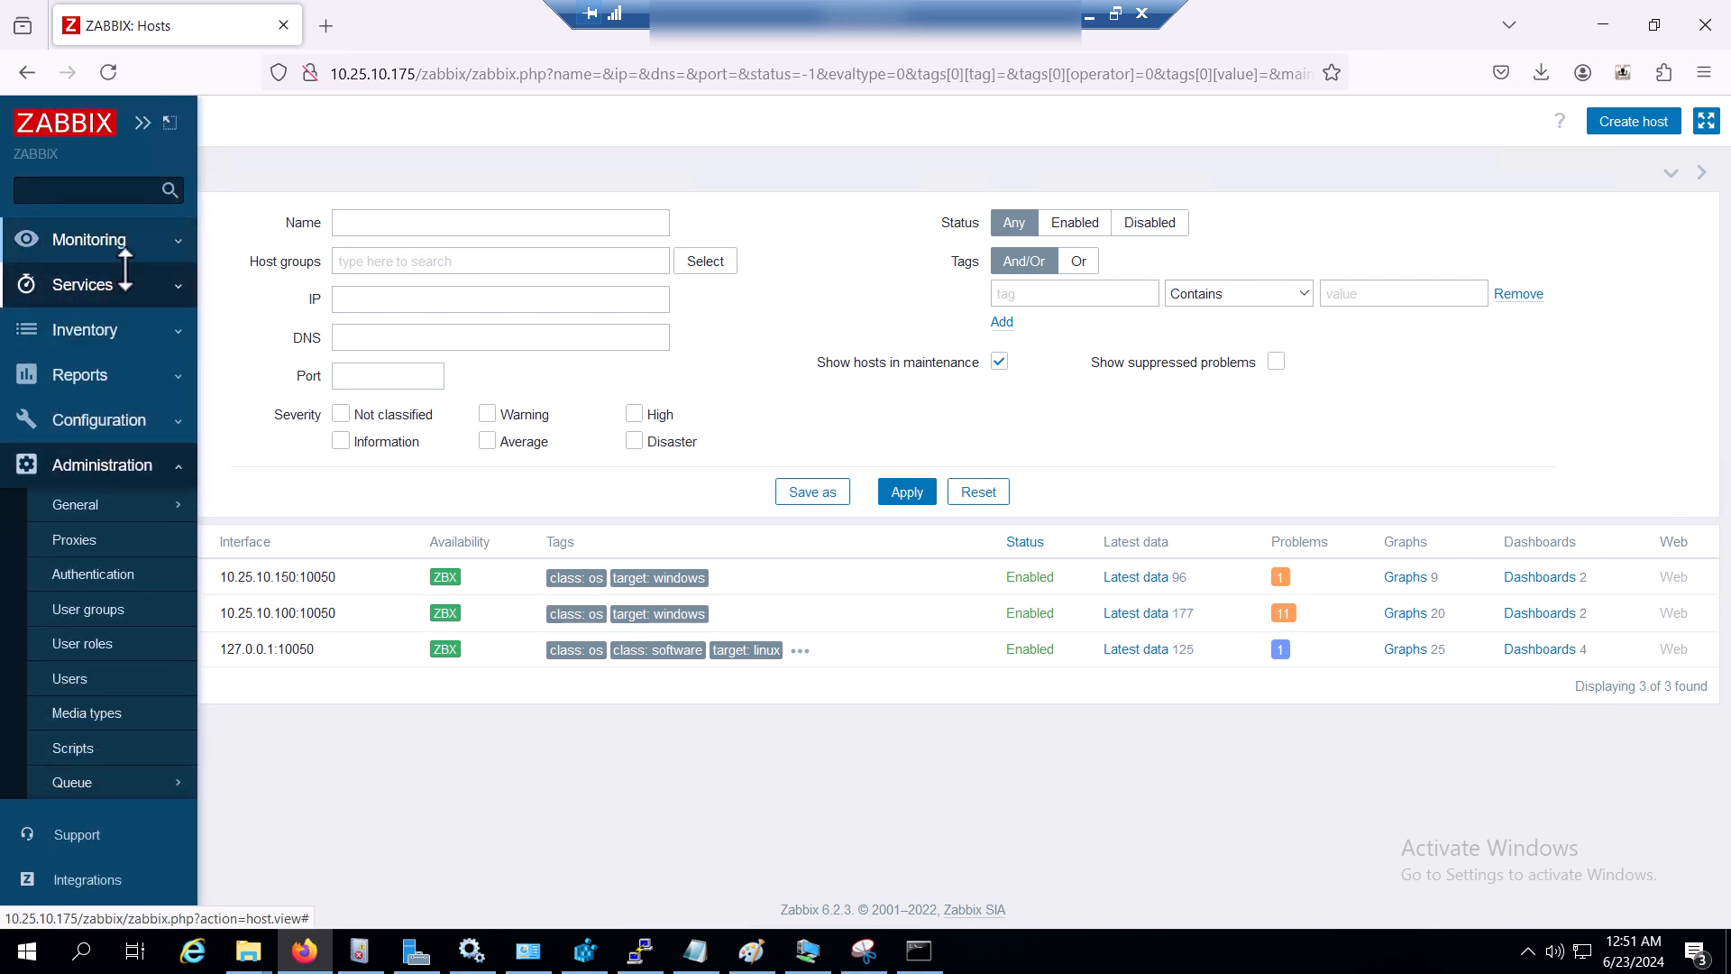
pyautogui.click(165, 241)
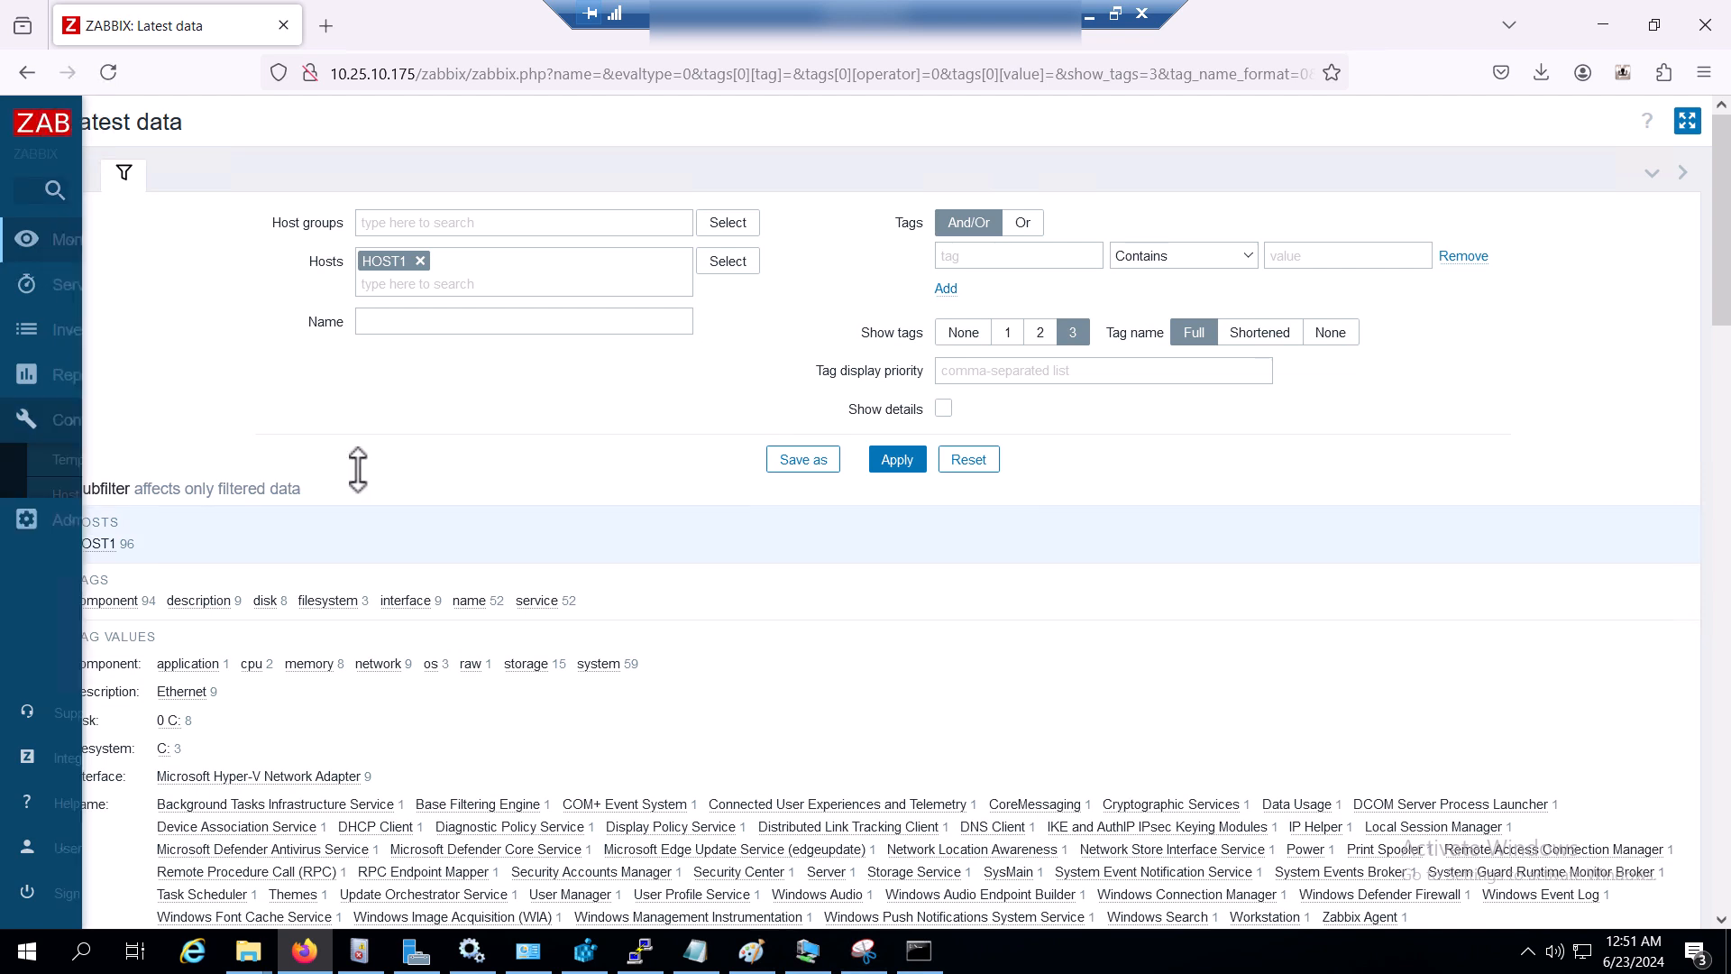
# - Filter the latest data by host SRV2019 from the SNMP Enabled Devices group in place of HOST1
pyautogui.click(423, 261)
pyautogui.click(726, 259)
pyautogui.click(739, 230)
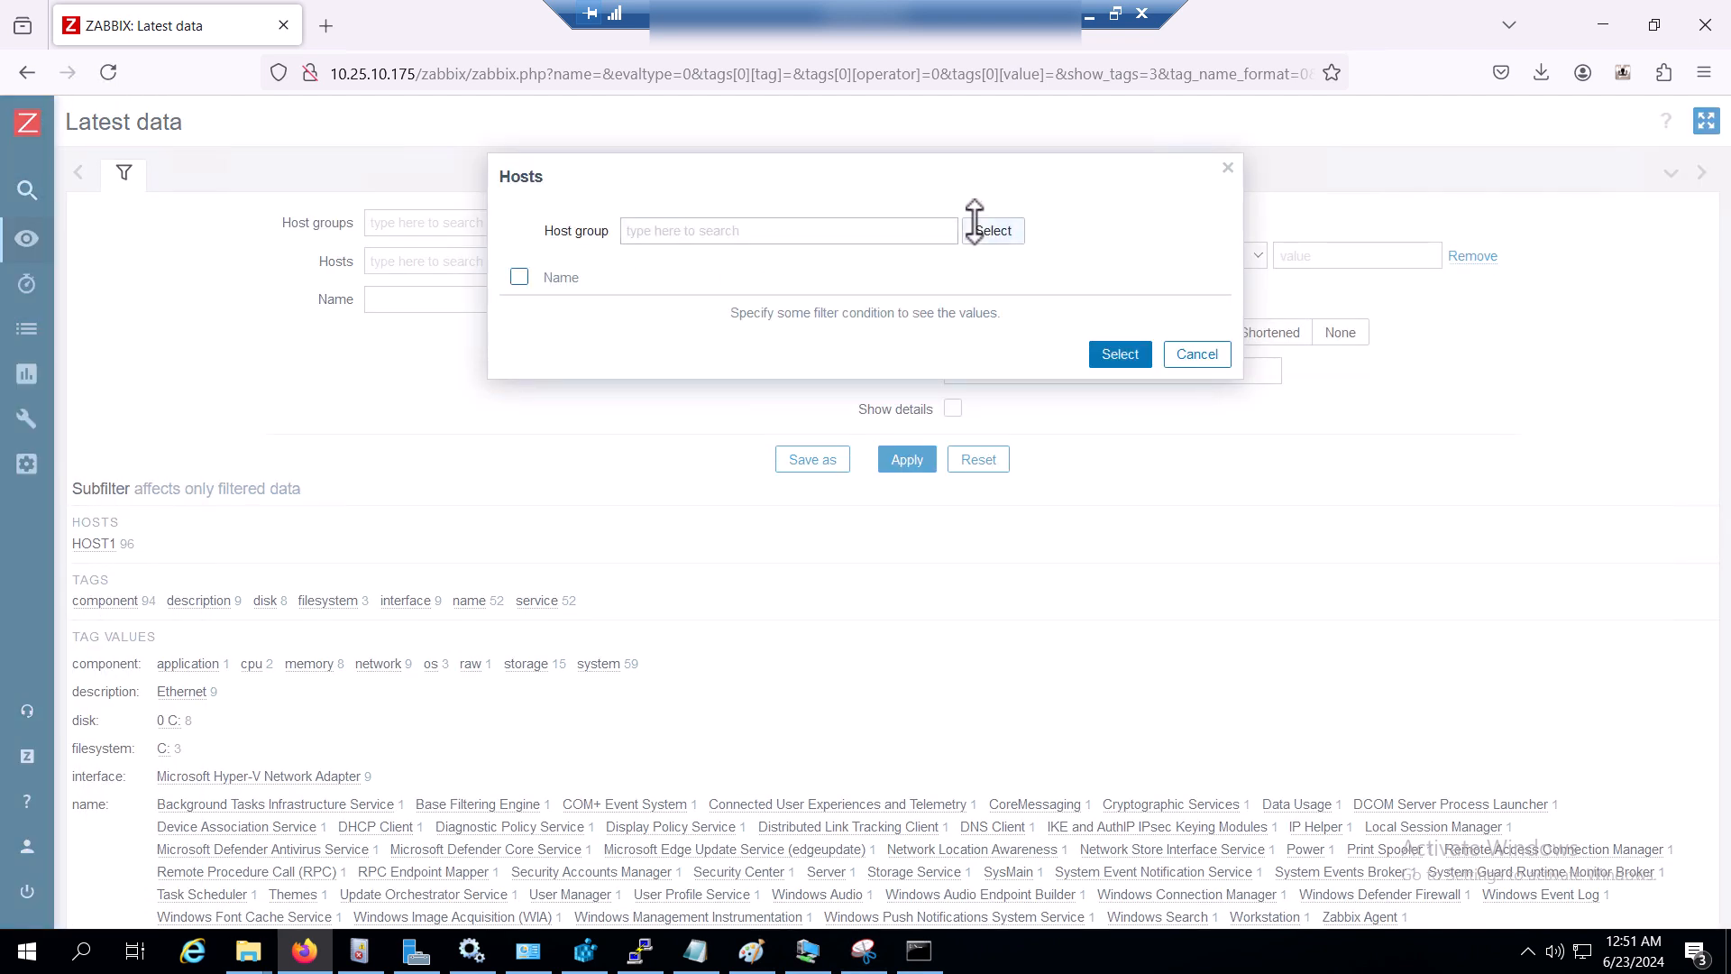
pyautogui.click(981, 230)
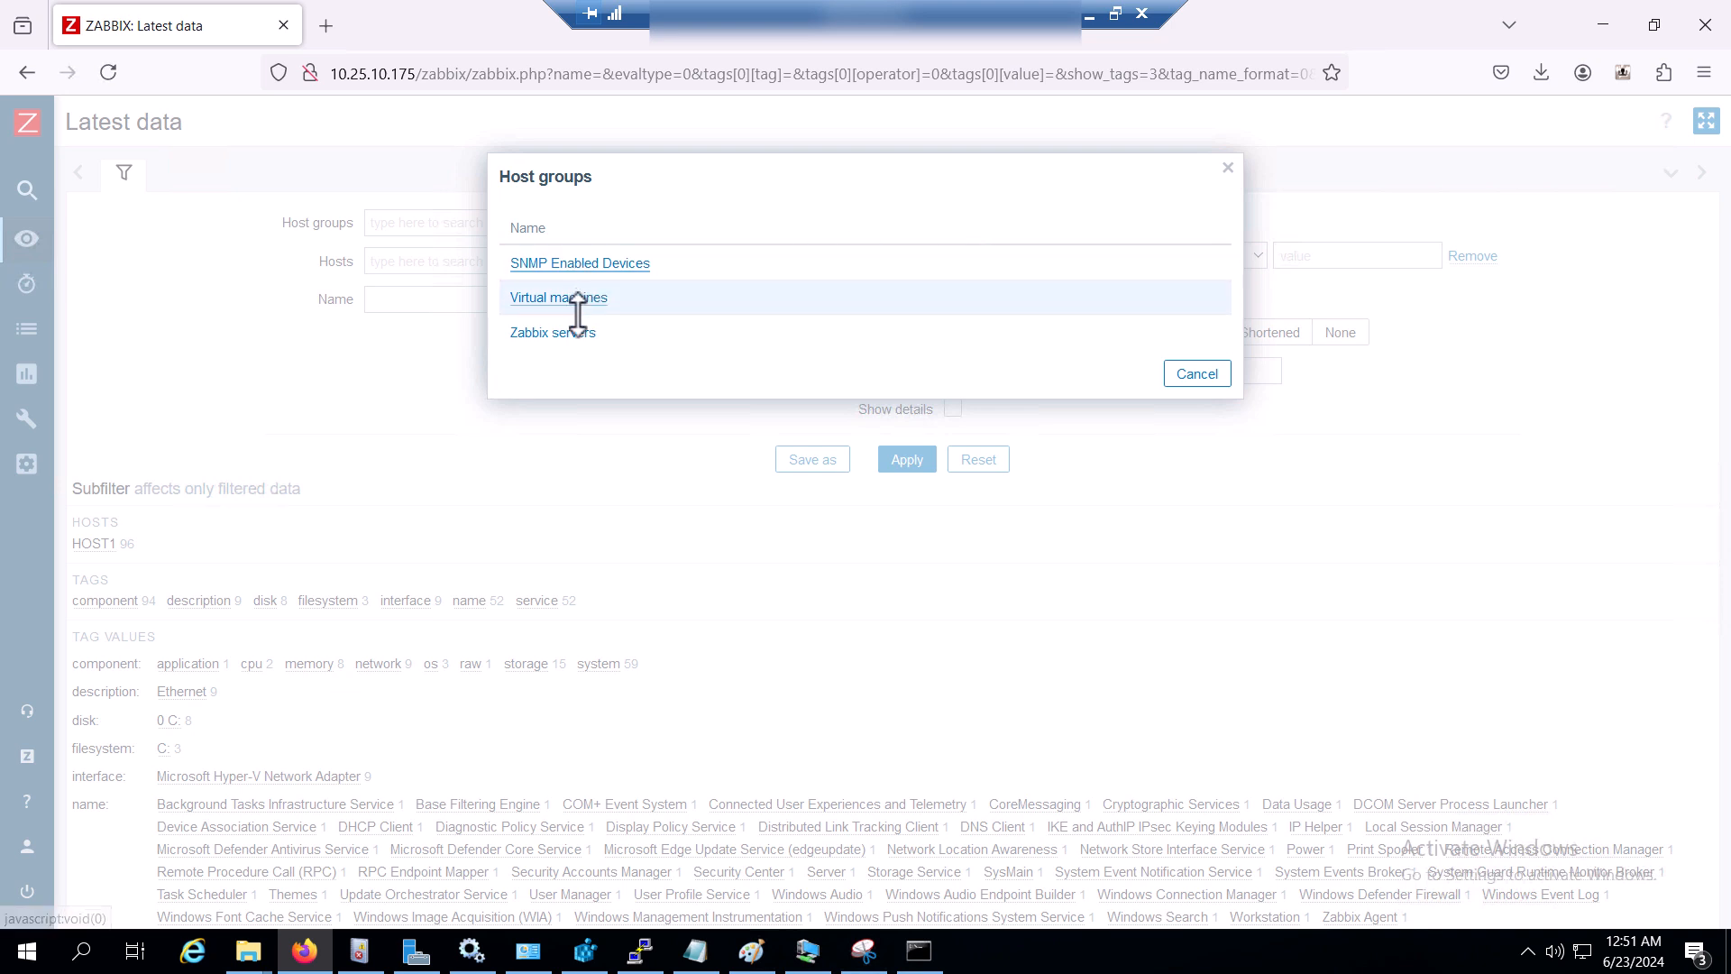
pyautogui.click(580, 330)
pyautogui.click(734, 230)
pyautogui.click(983, 231)
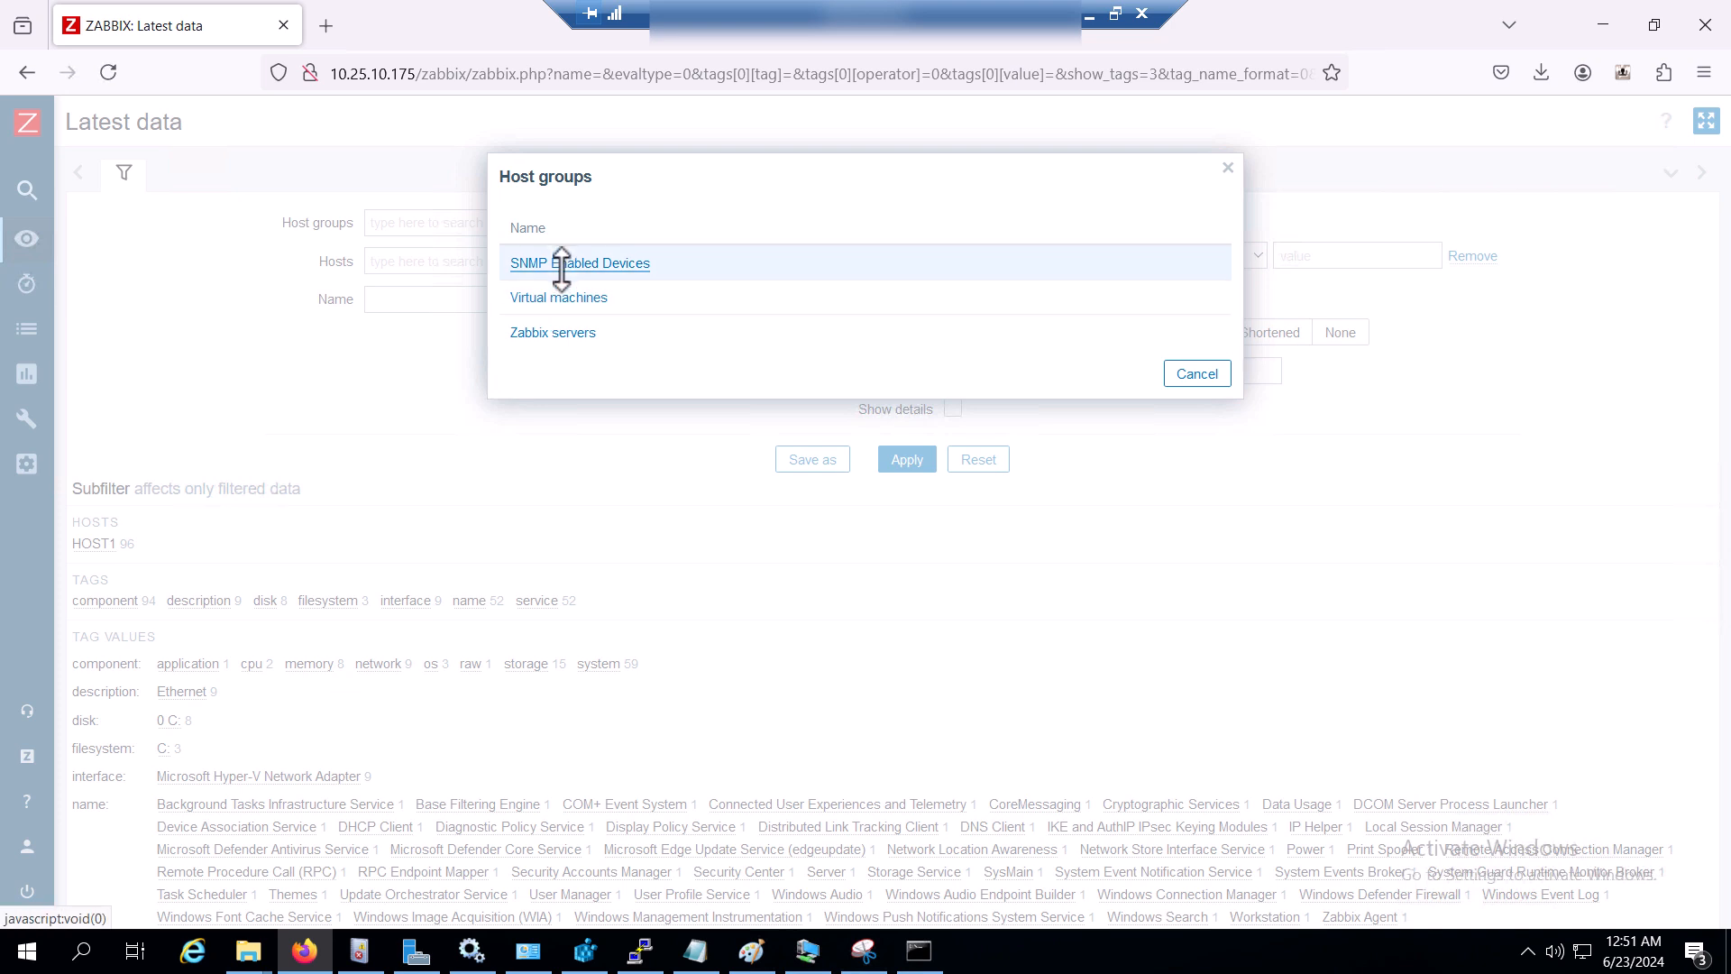
pyautogui.click(561, 262)
pyautogui.click(521, 312)
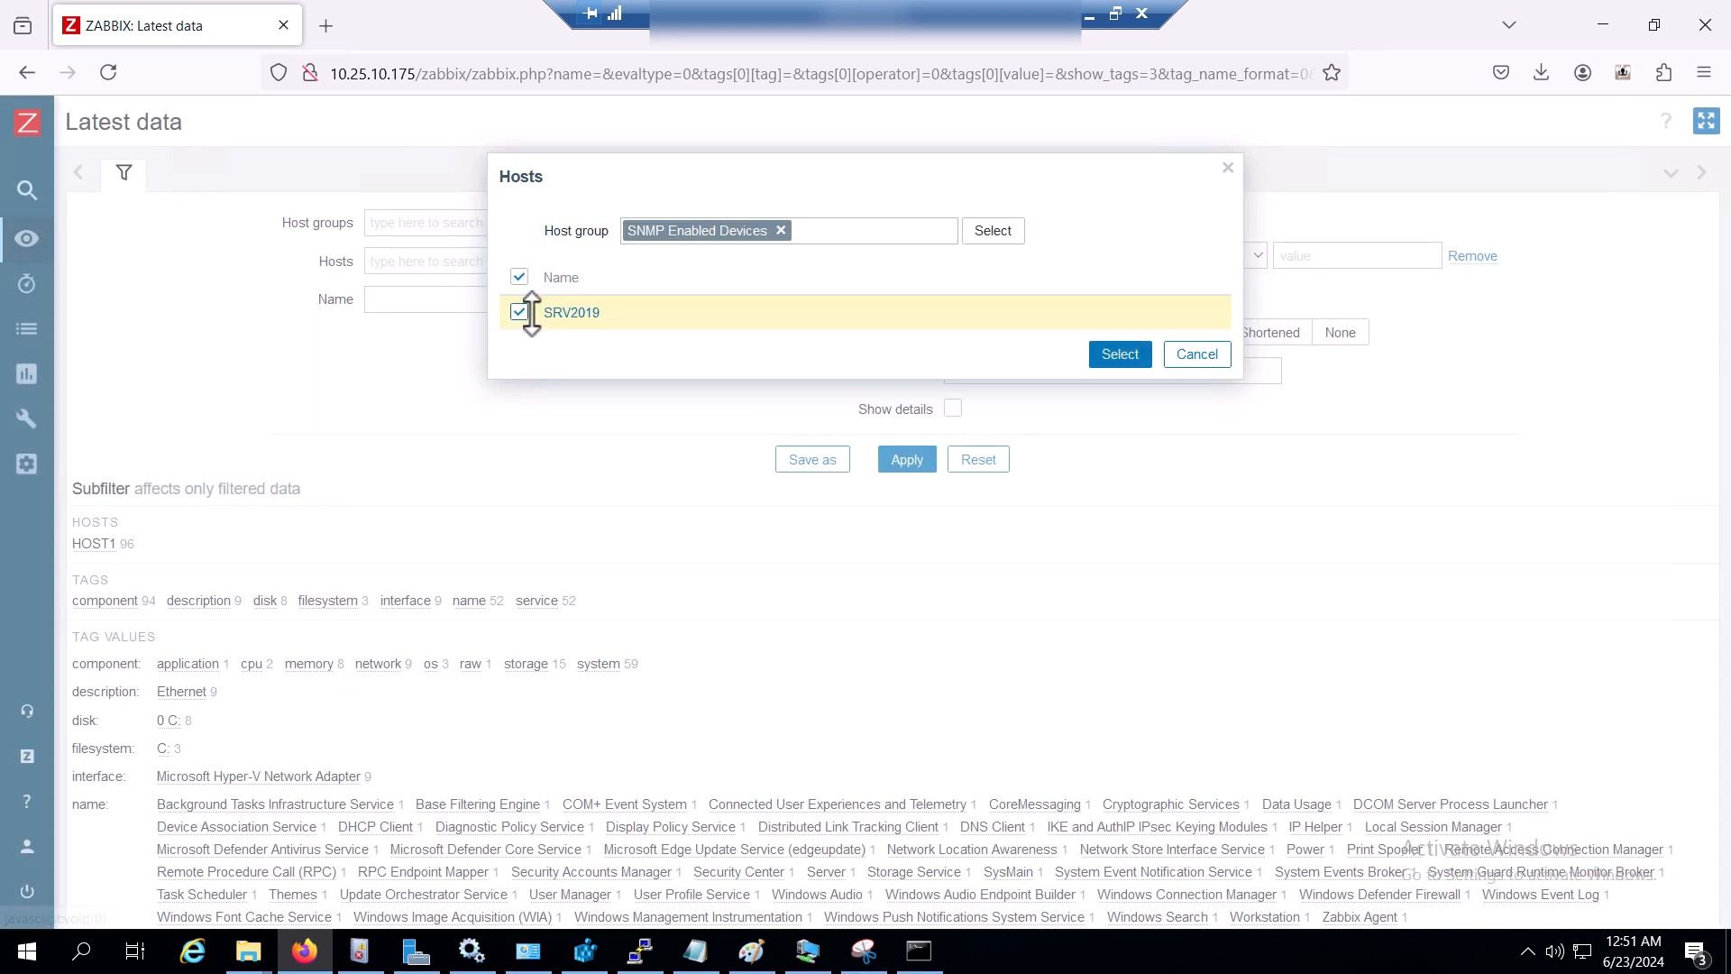
pyautogui.click(1121, 354)
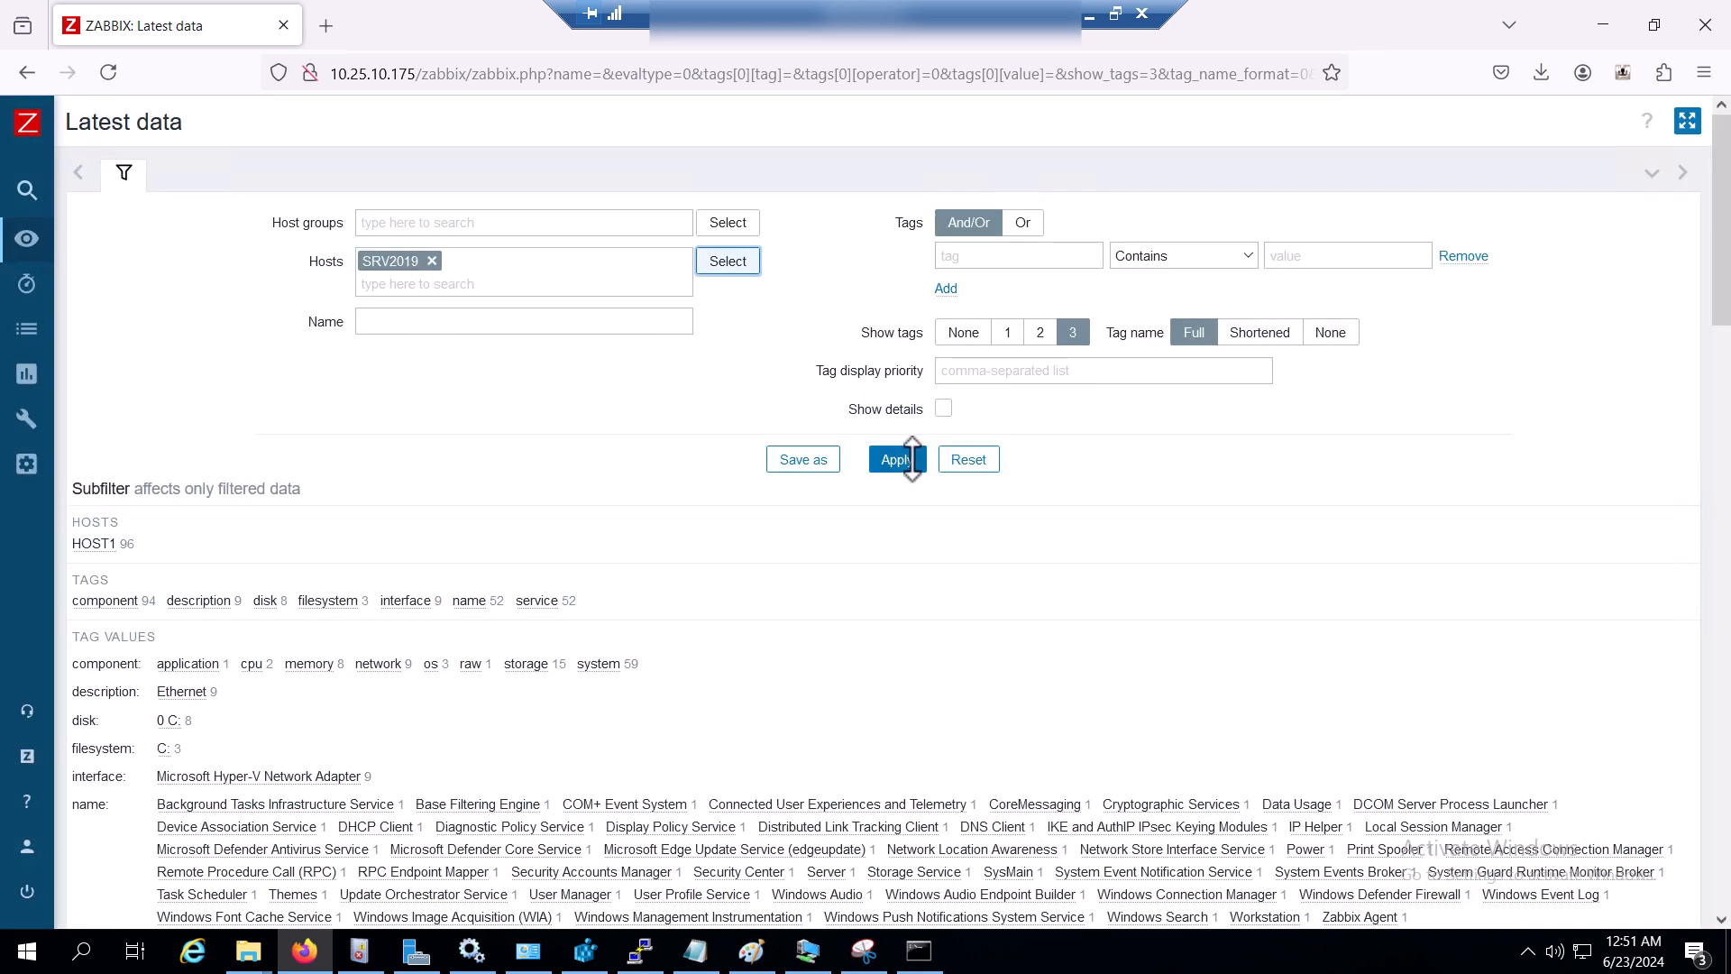
pyautogui.click(912, 459)
# - Find the Hype-v Log monitoring item in SRV2019's latest data and open its history
pyautogui.scroll(-10, 539, 543)
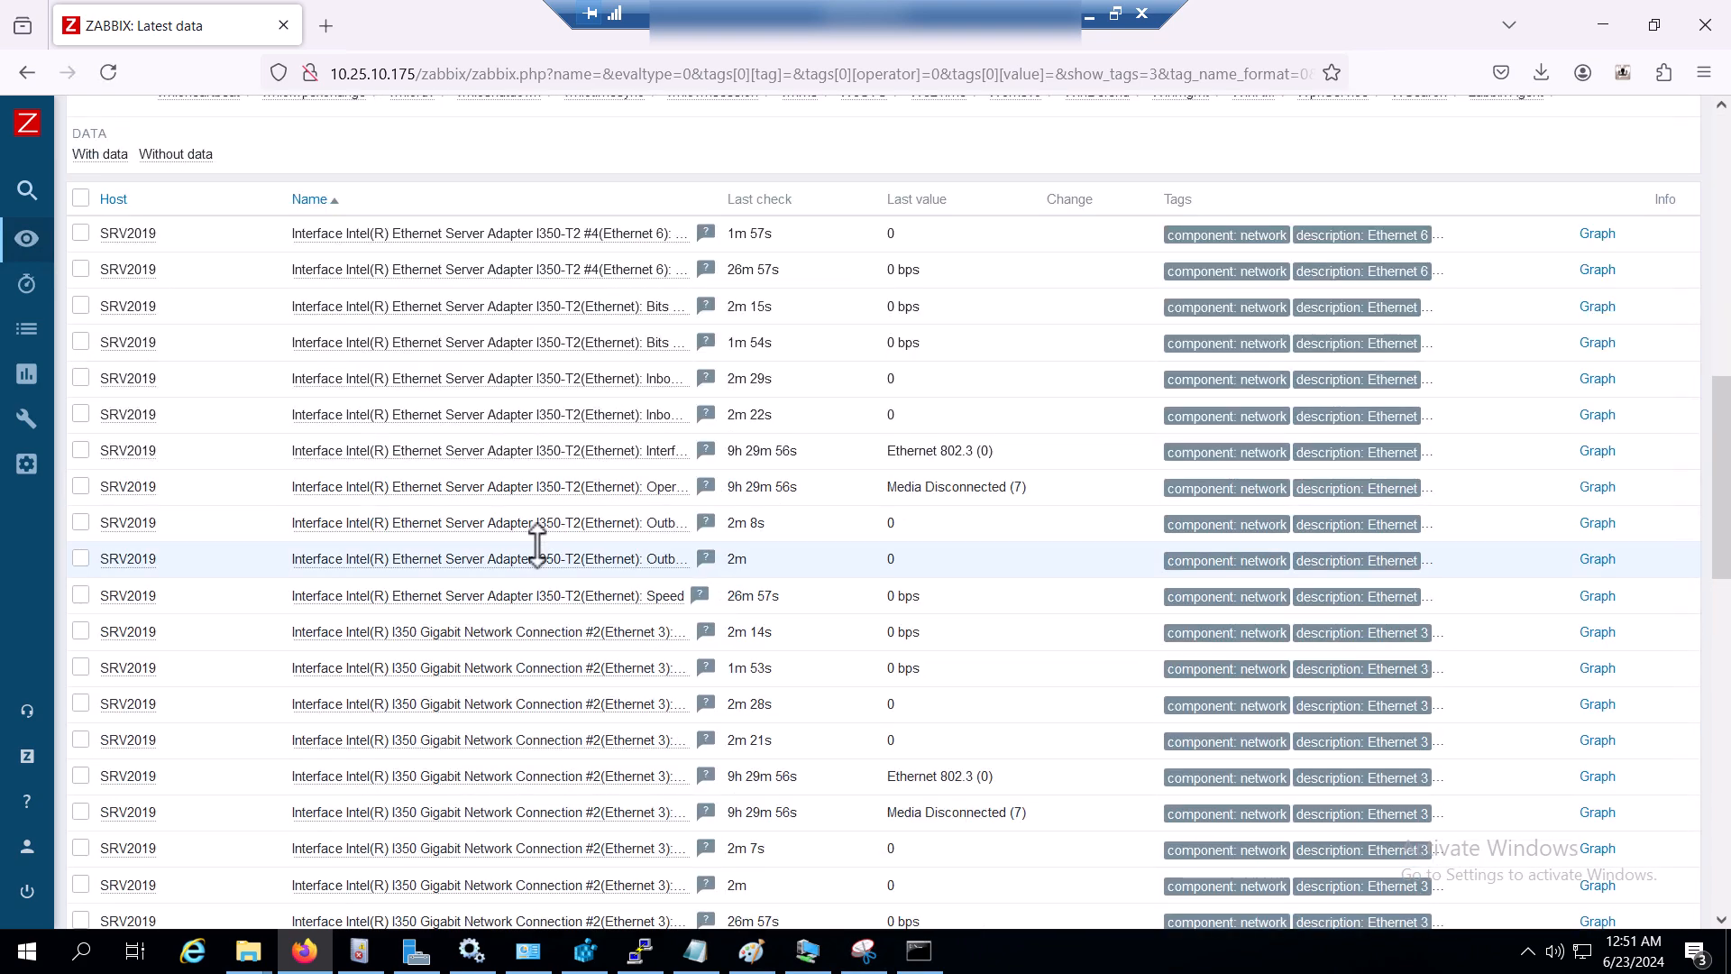
pyautogui.scroll(-8, 537, 541)
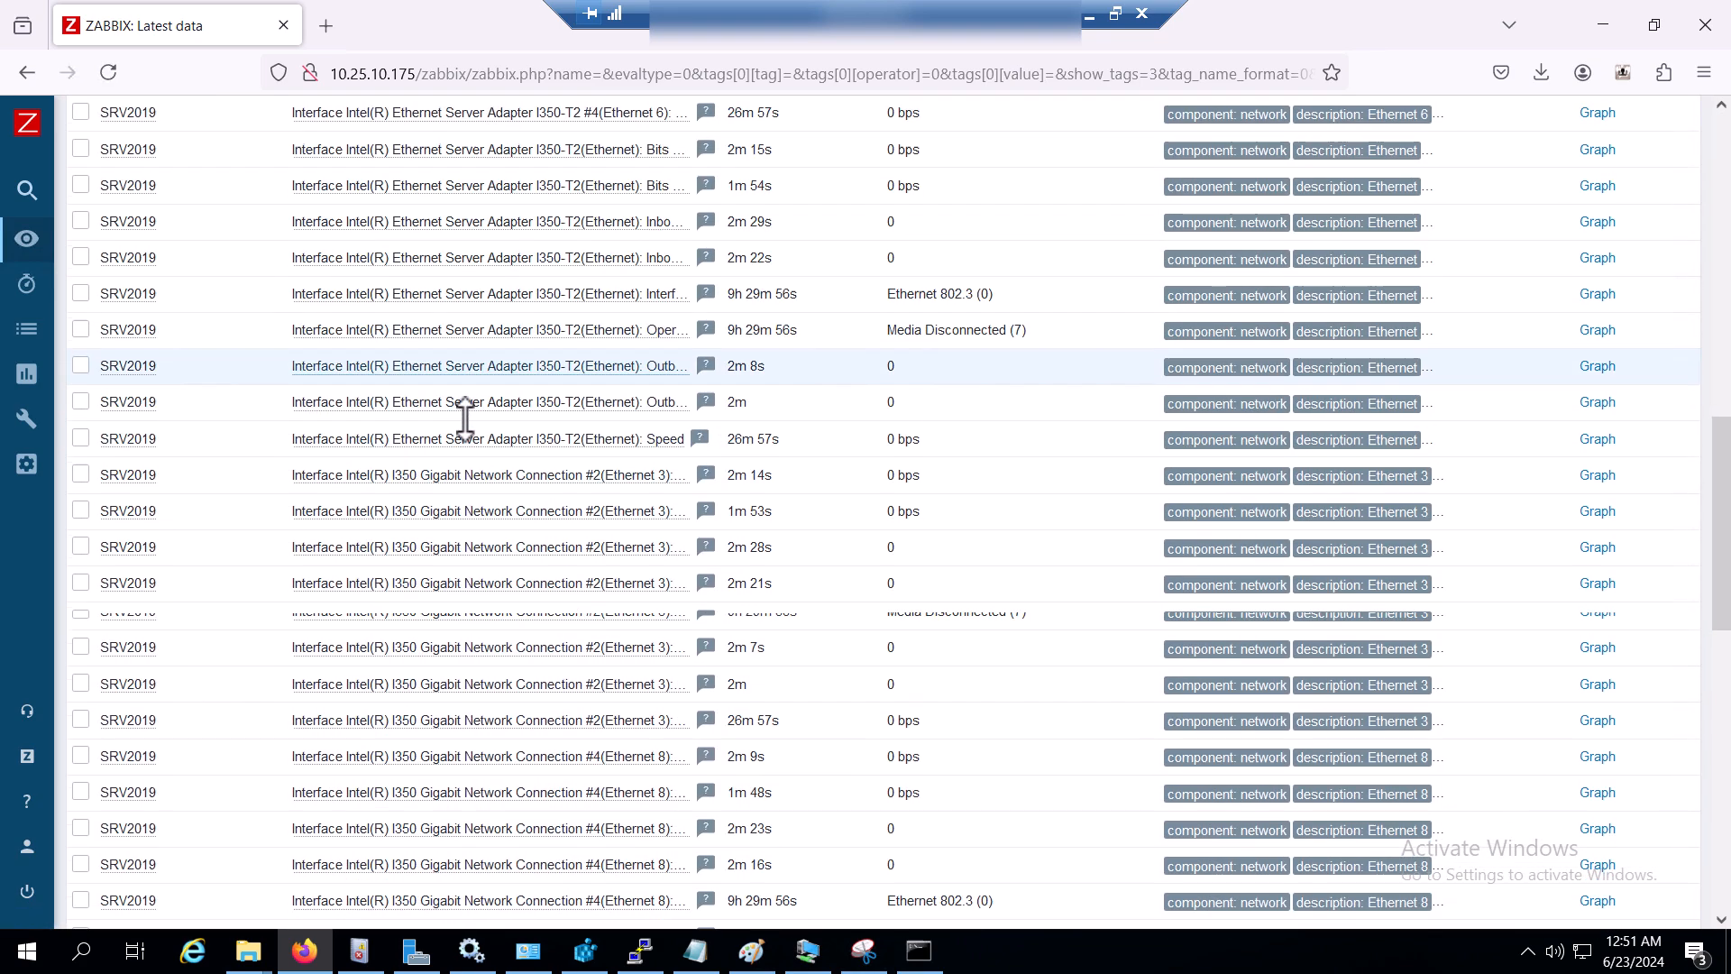
pyautogui.scroll(-6, 465, 417)
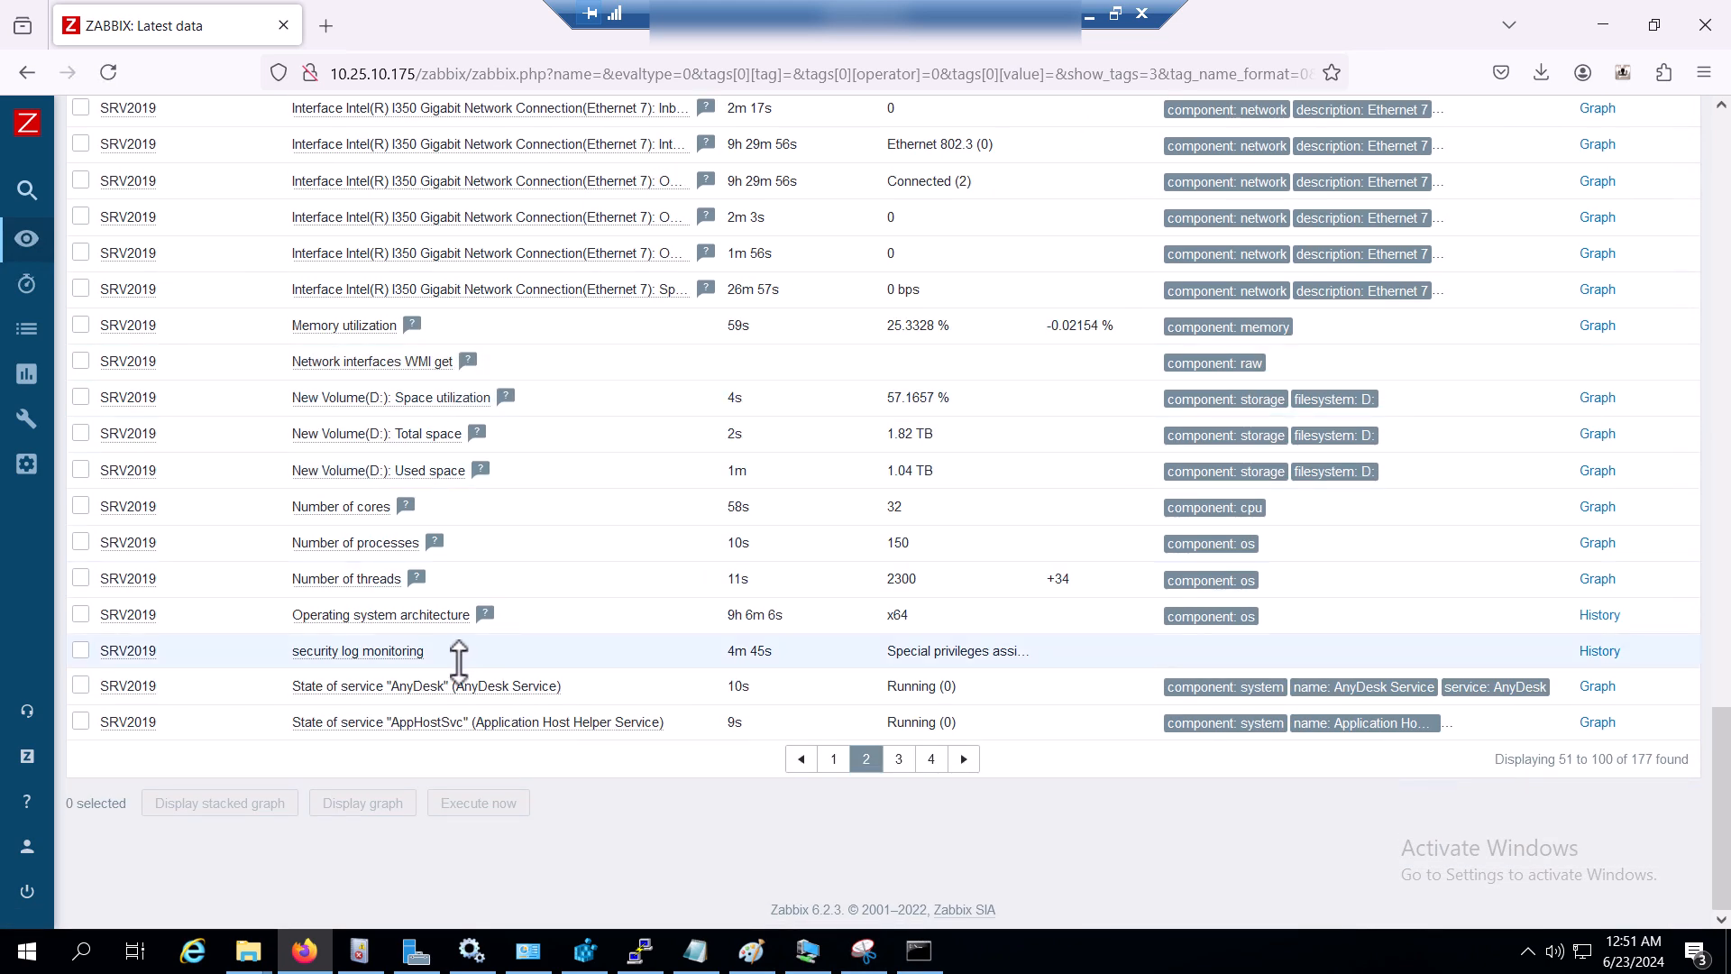
pyautogui.scroll(13, 459, 663)
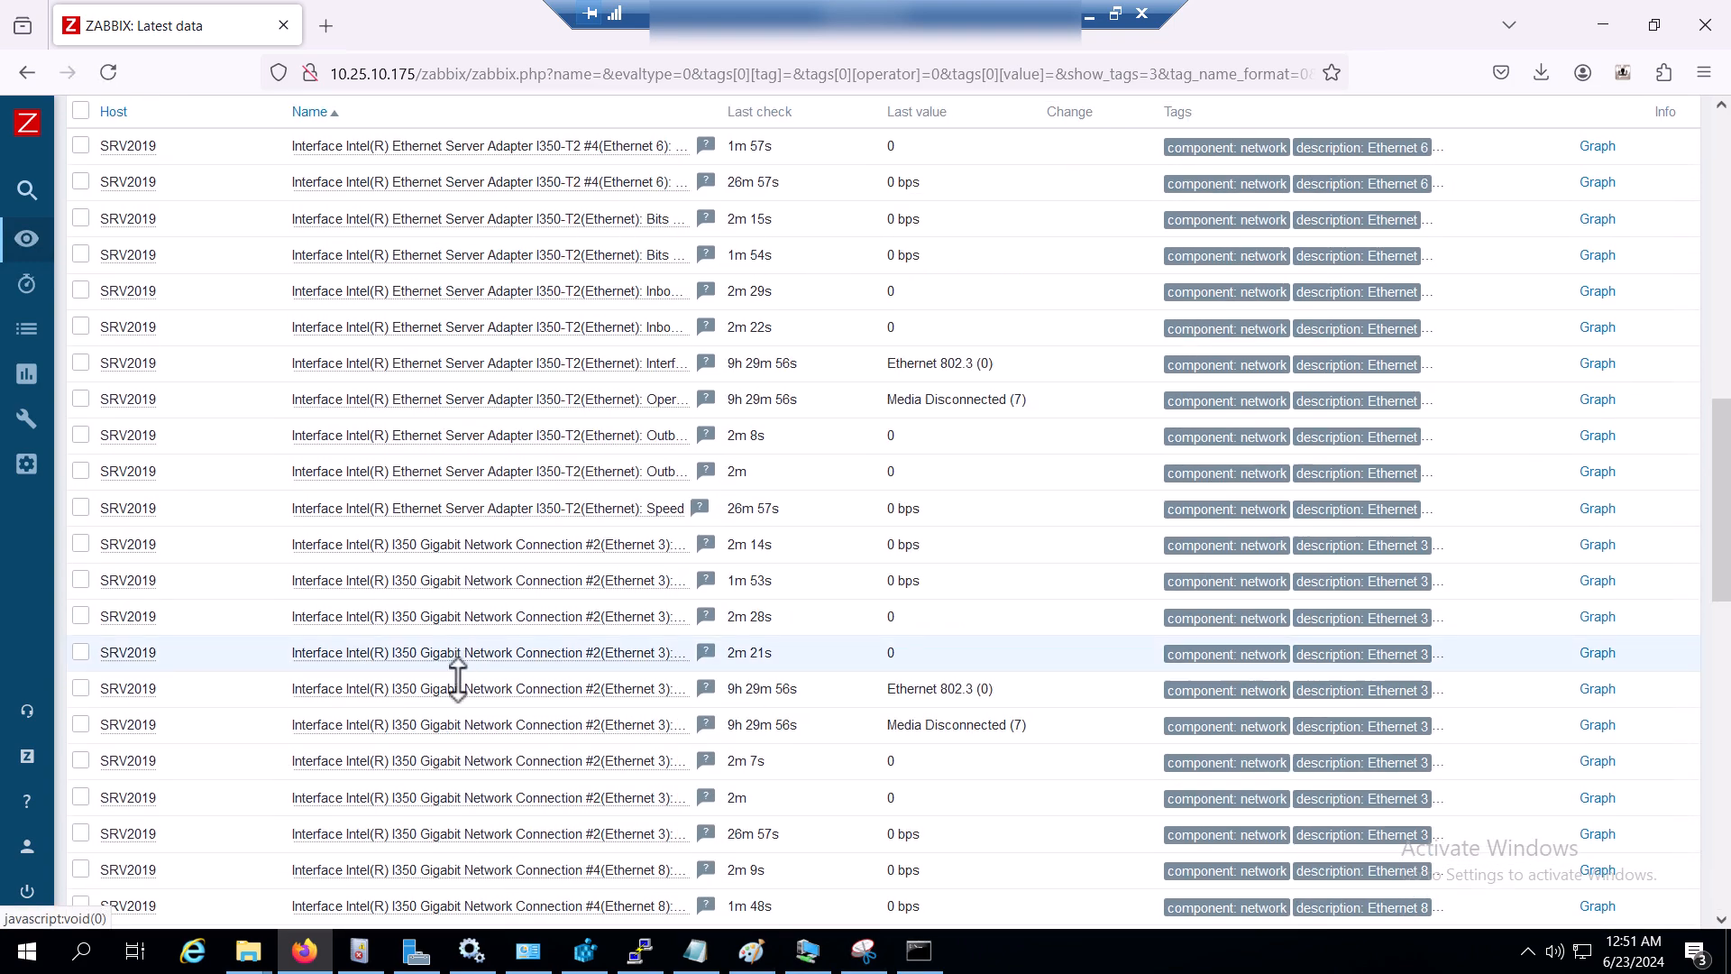
pyautogui.scroll(-14, 459, 676)
pyautogui.click(832, 760)
pyautogui.scroll(-8, 583, 657)
pyautogui.scroll(-10, 583, 658)
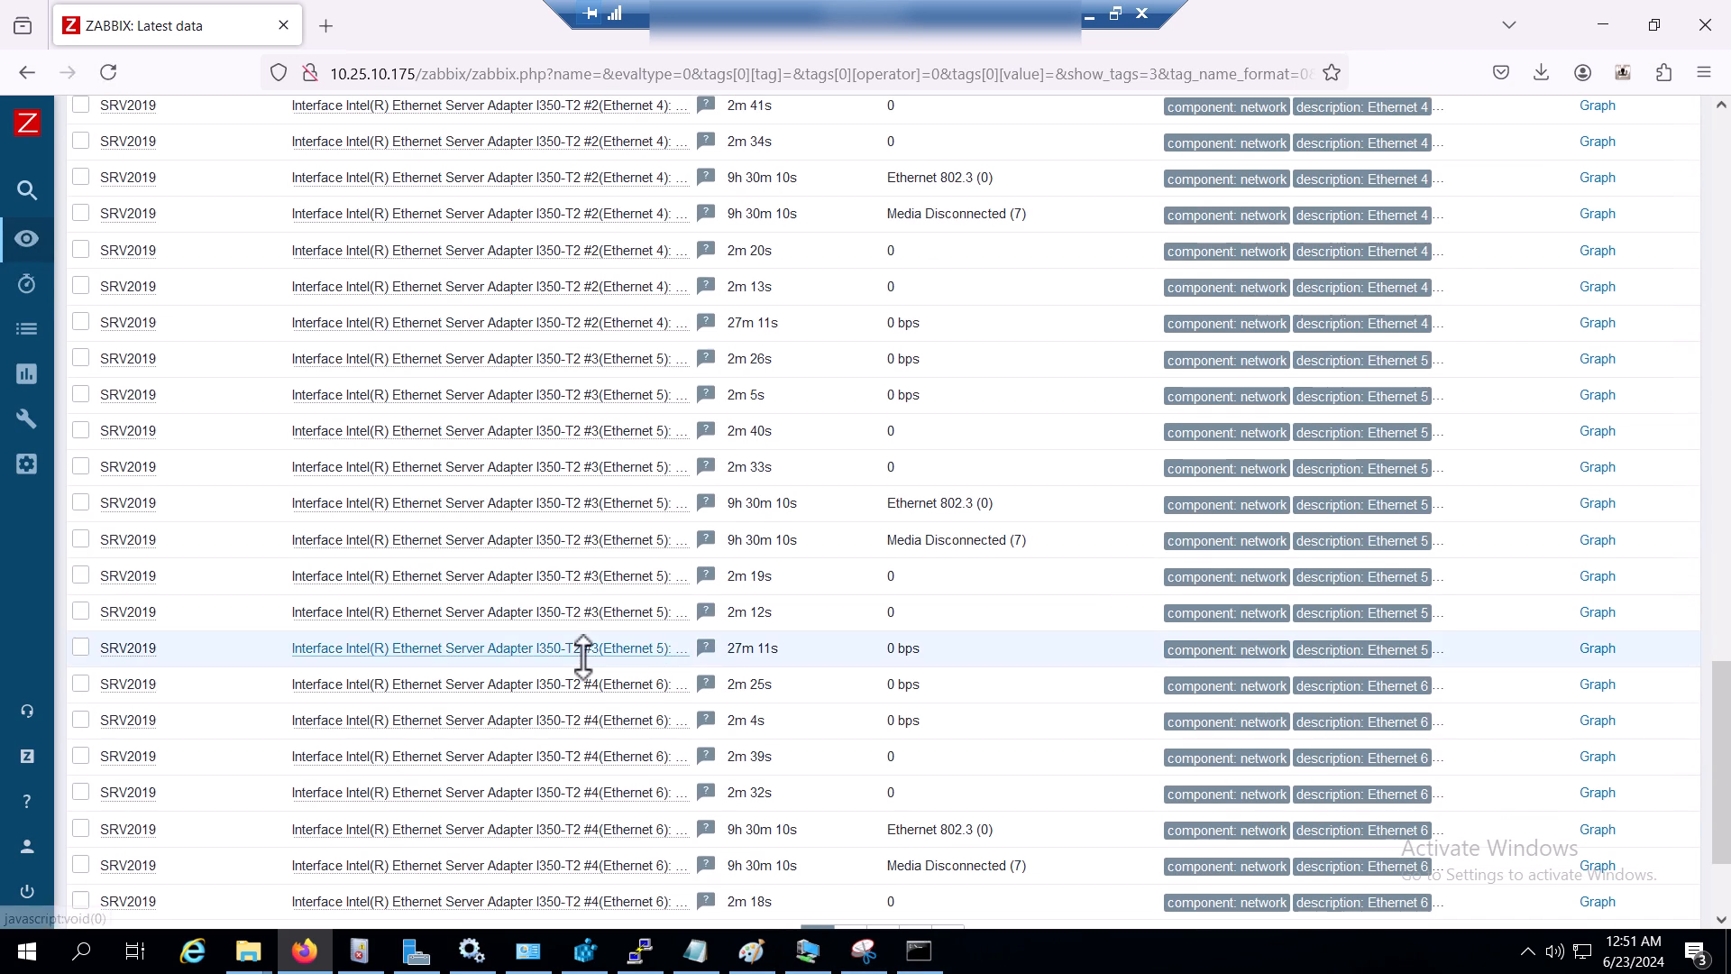
pyautogui.scroll(7, 582, 662)
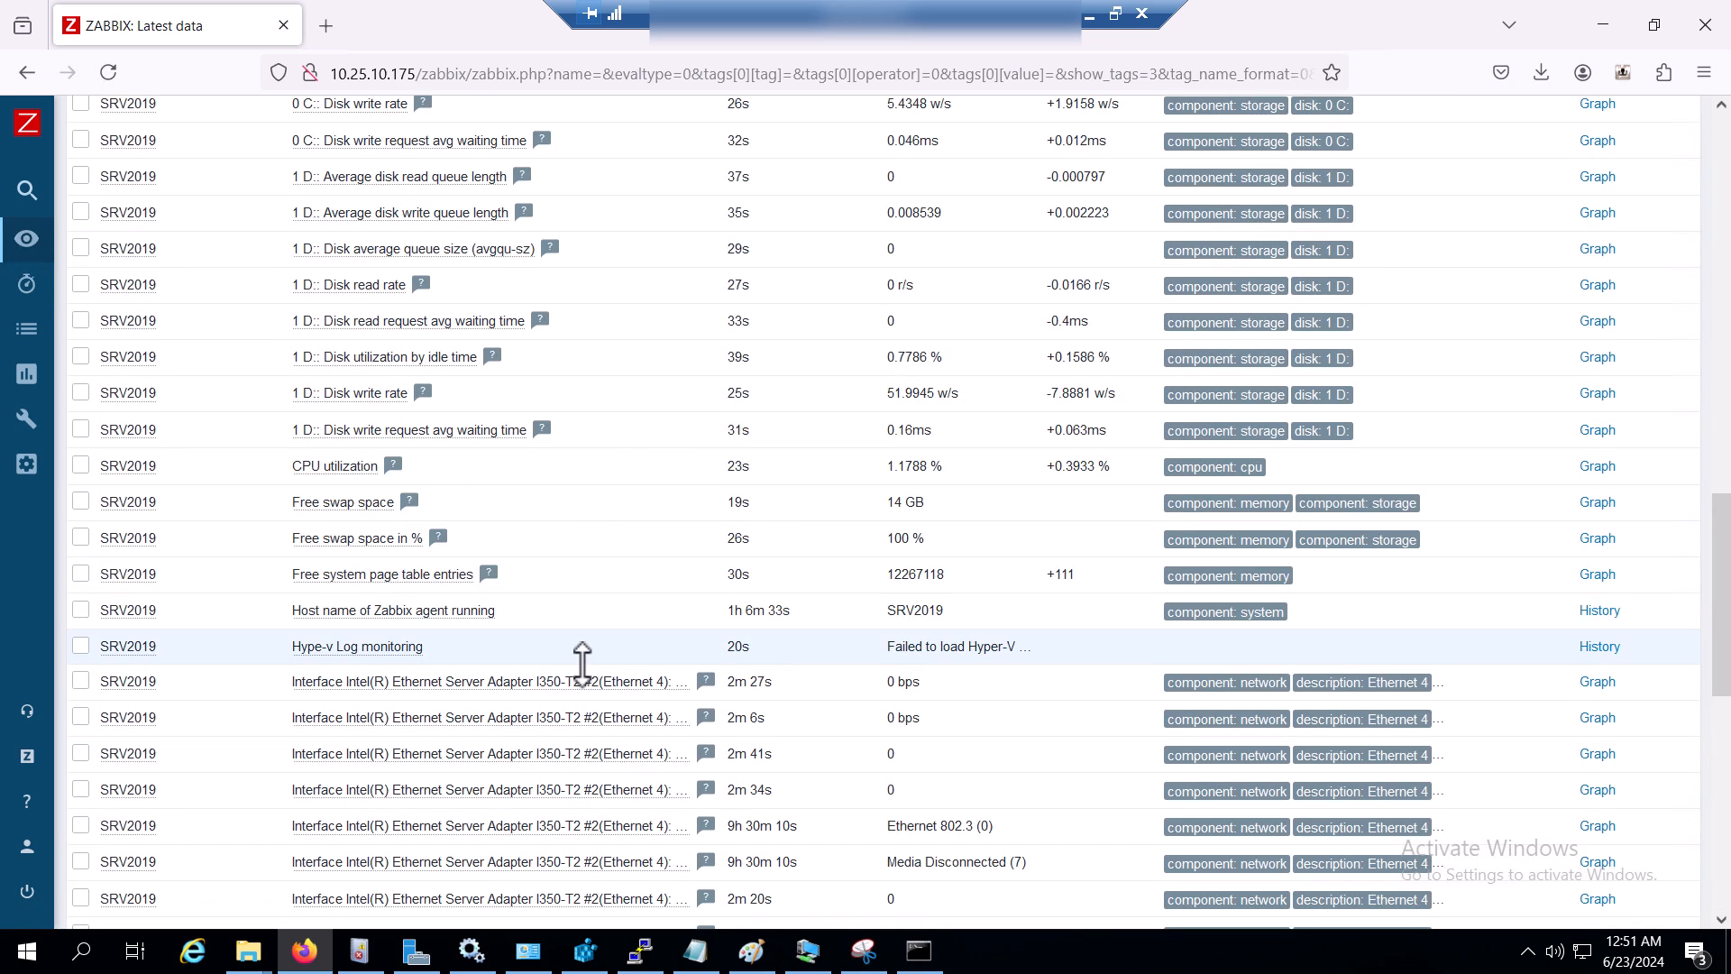
pyautogui.scroll(2, 581, 662)
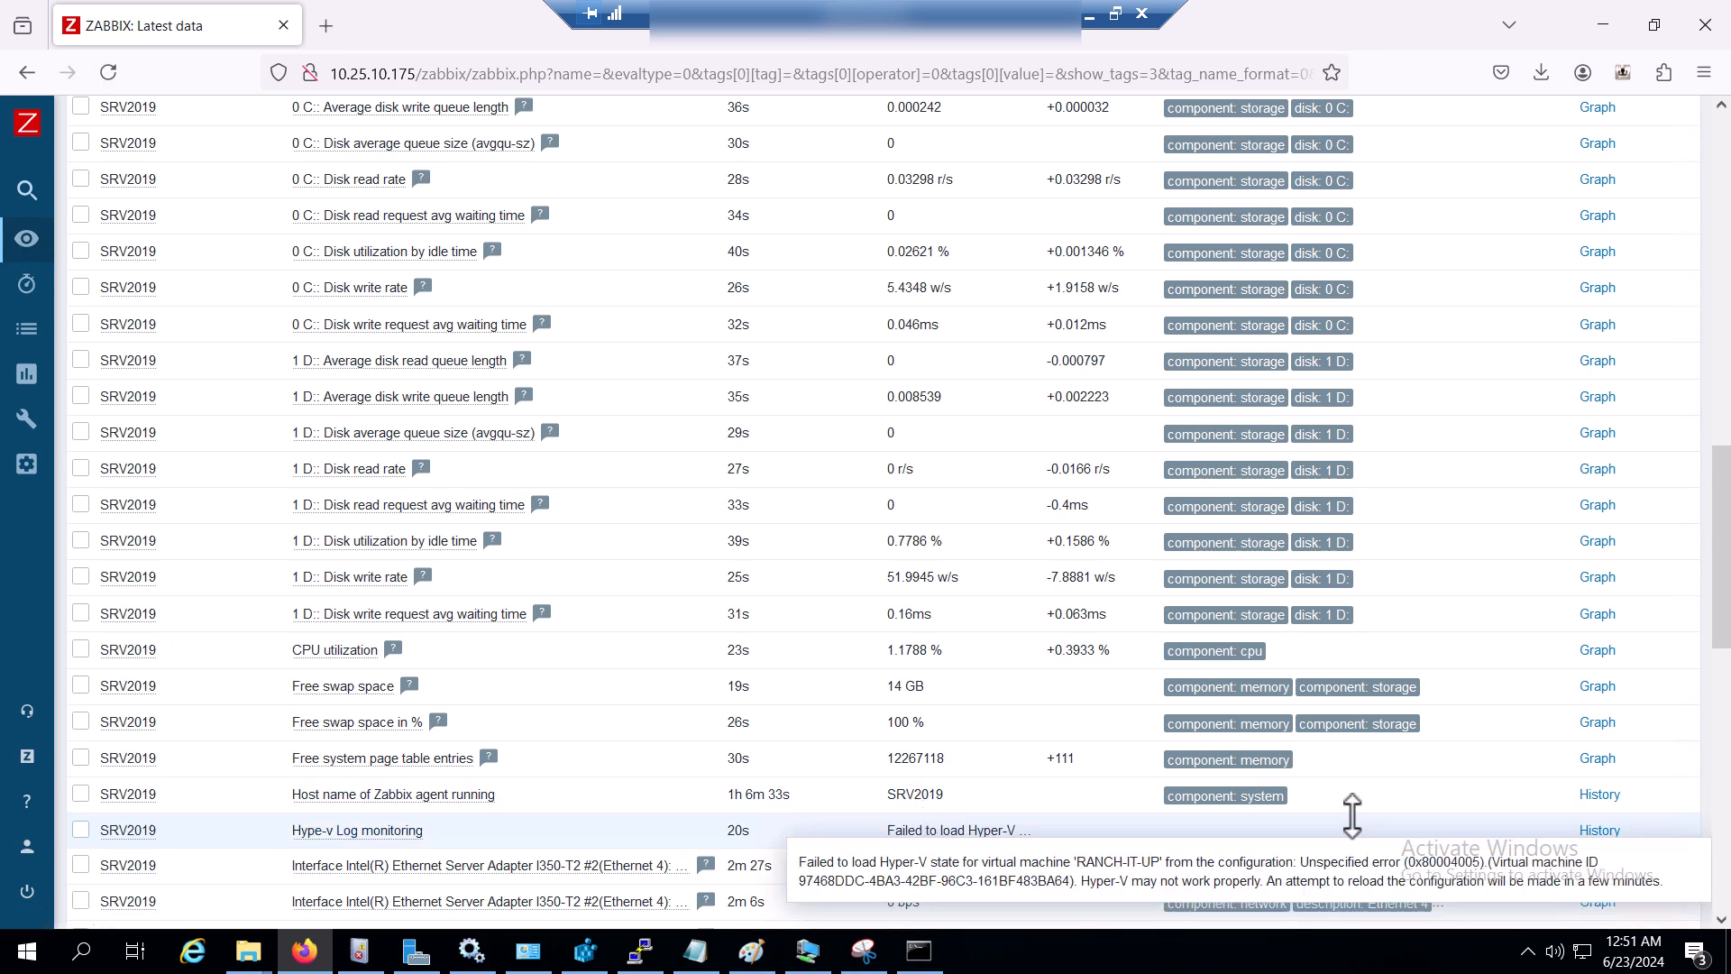
pyautogui.click(1598, 831)
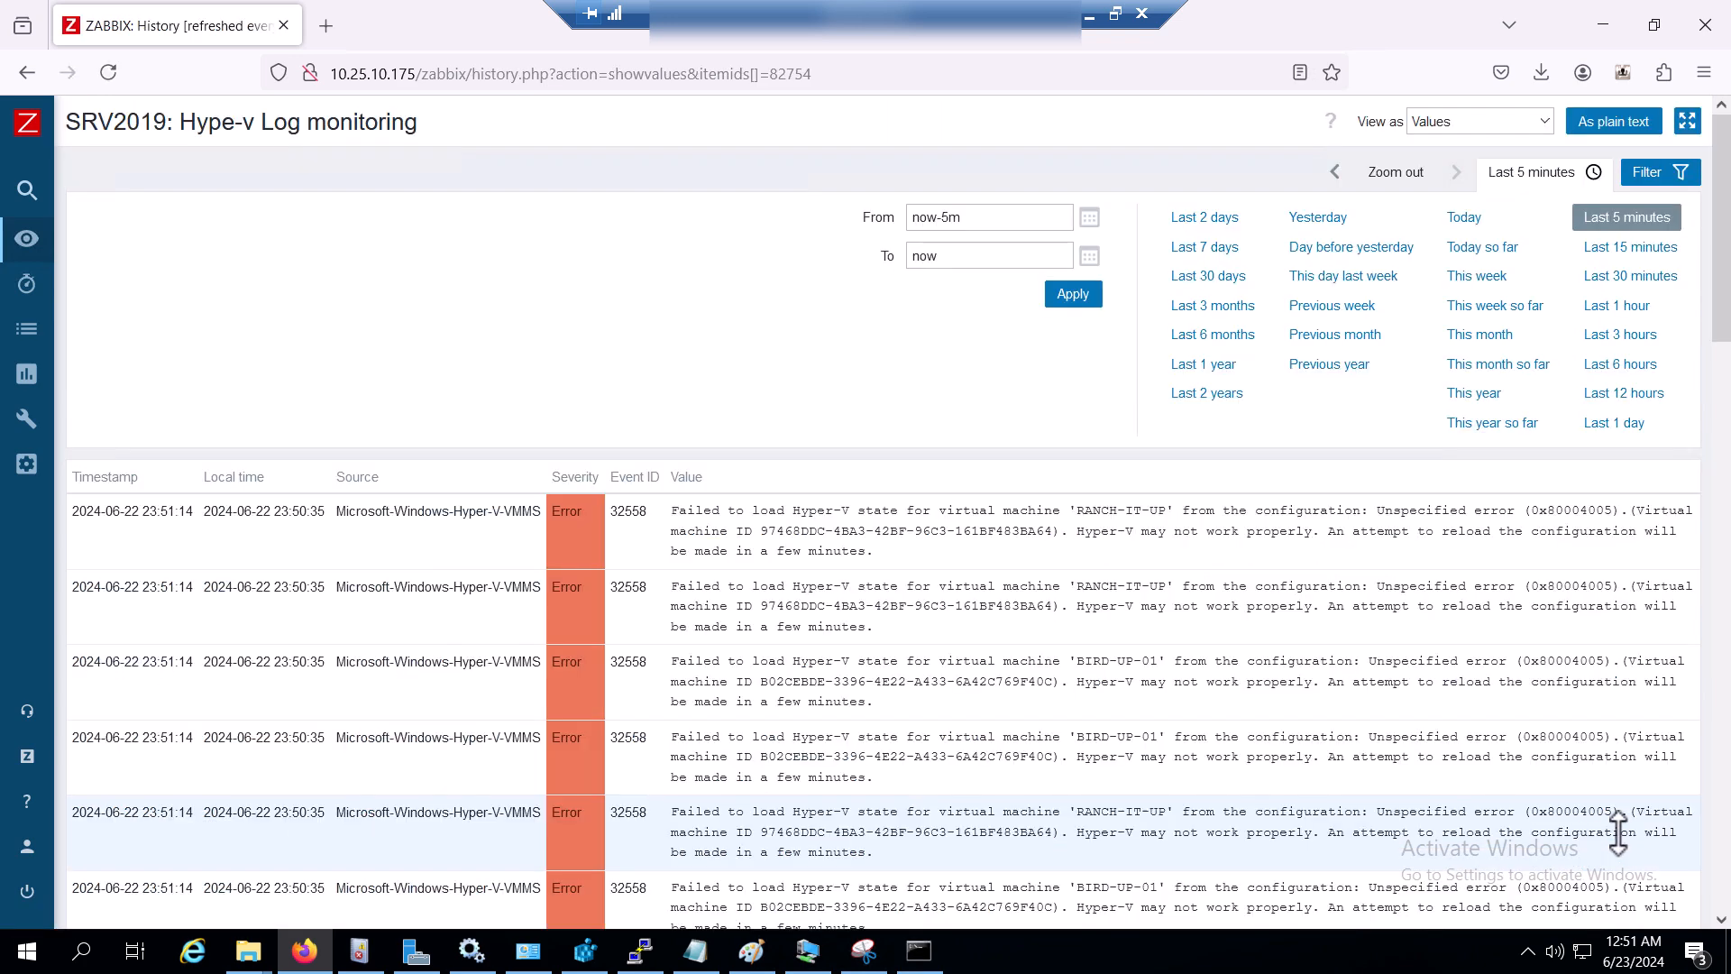
# - Examine the Hyper-V-VMMS error entries in the Hype-v Log monitoring history, then switch back to Event Viewer
pyautogui.scroll(-20, 694, 509)
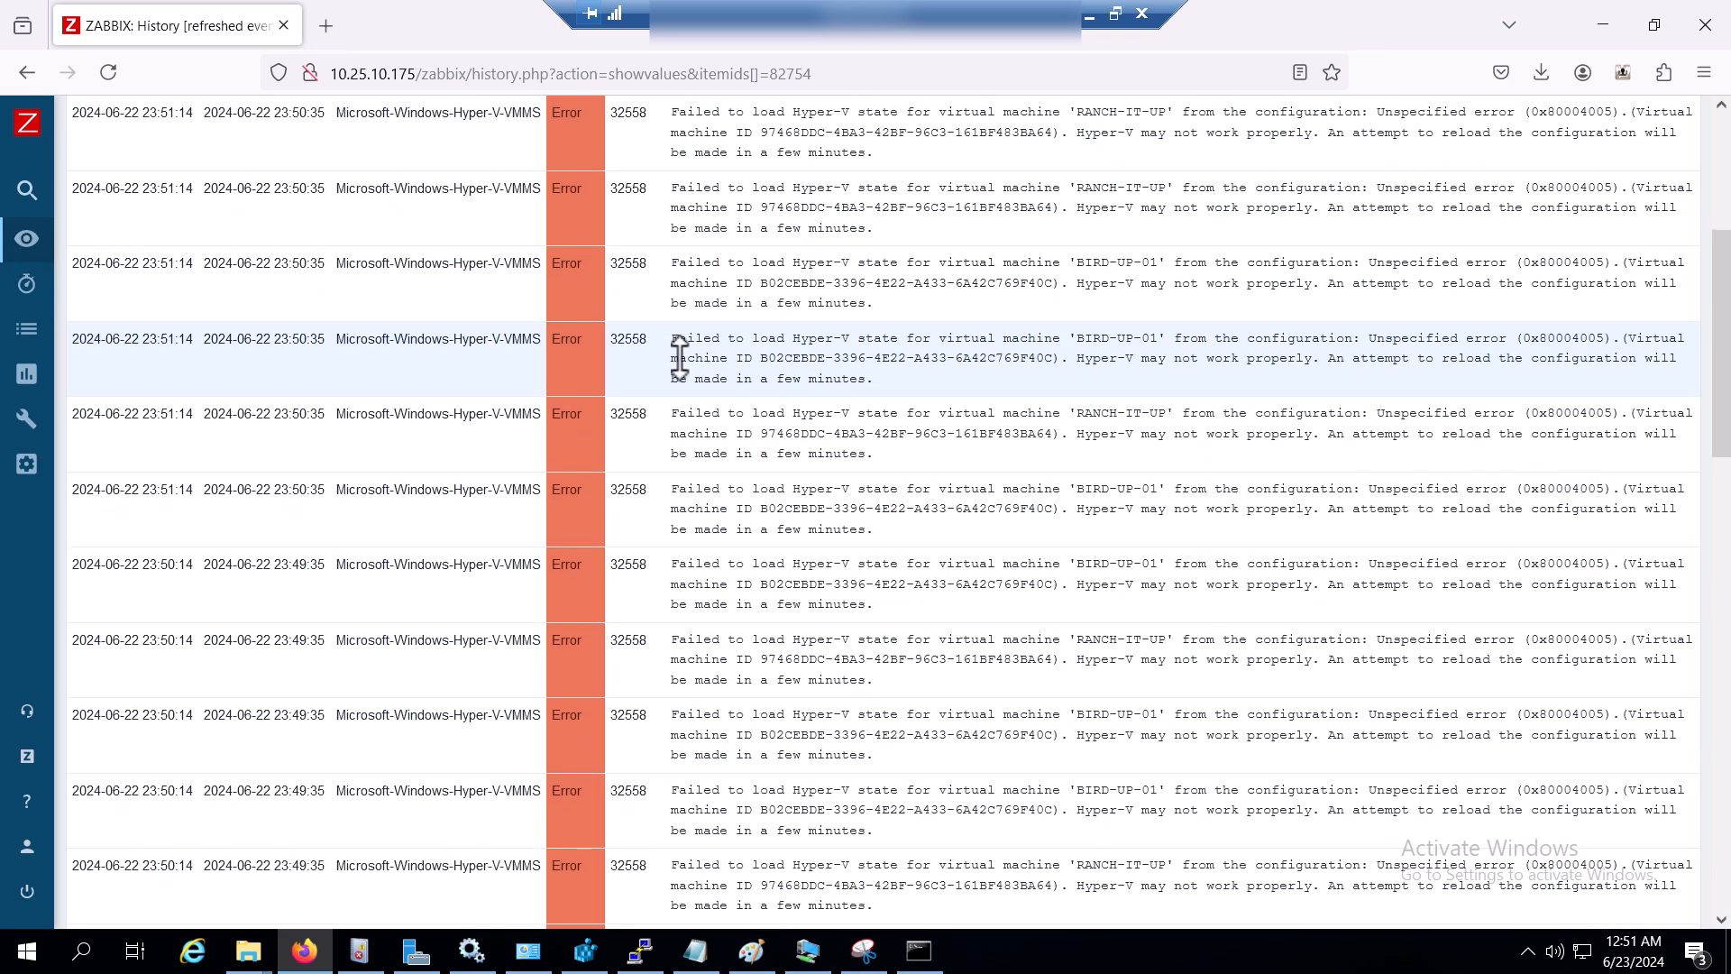
pyautogui.scroll(5, 680, 357)
pyautogui.moveTo(683, 491); pyautogui.dragTo(811, 609)
pyautogui.click(857, 541)
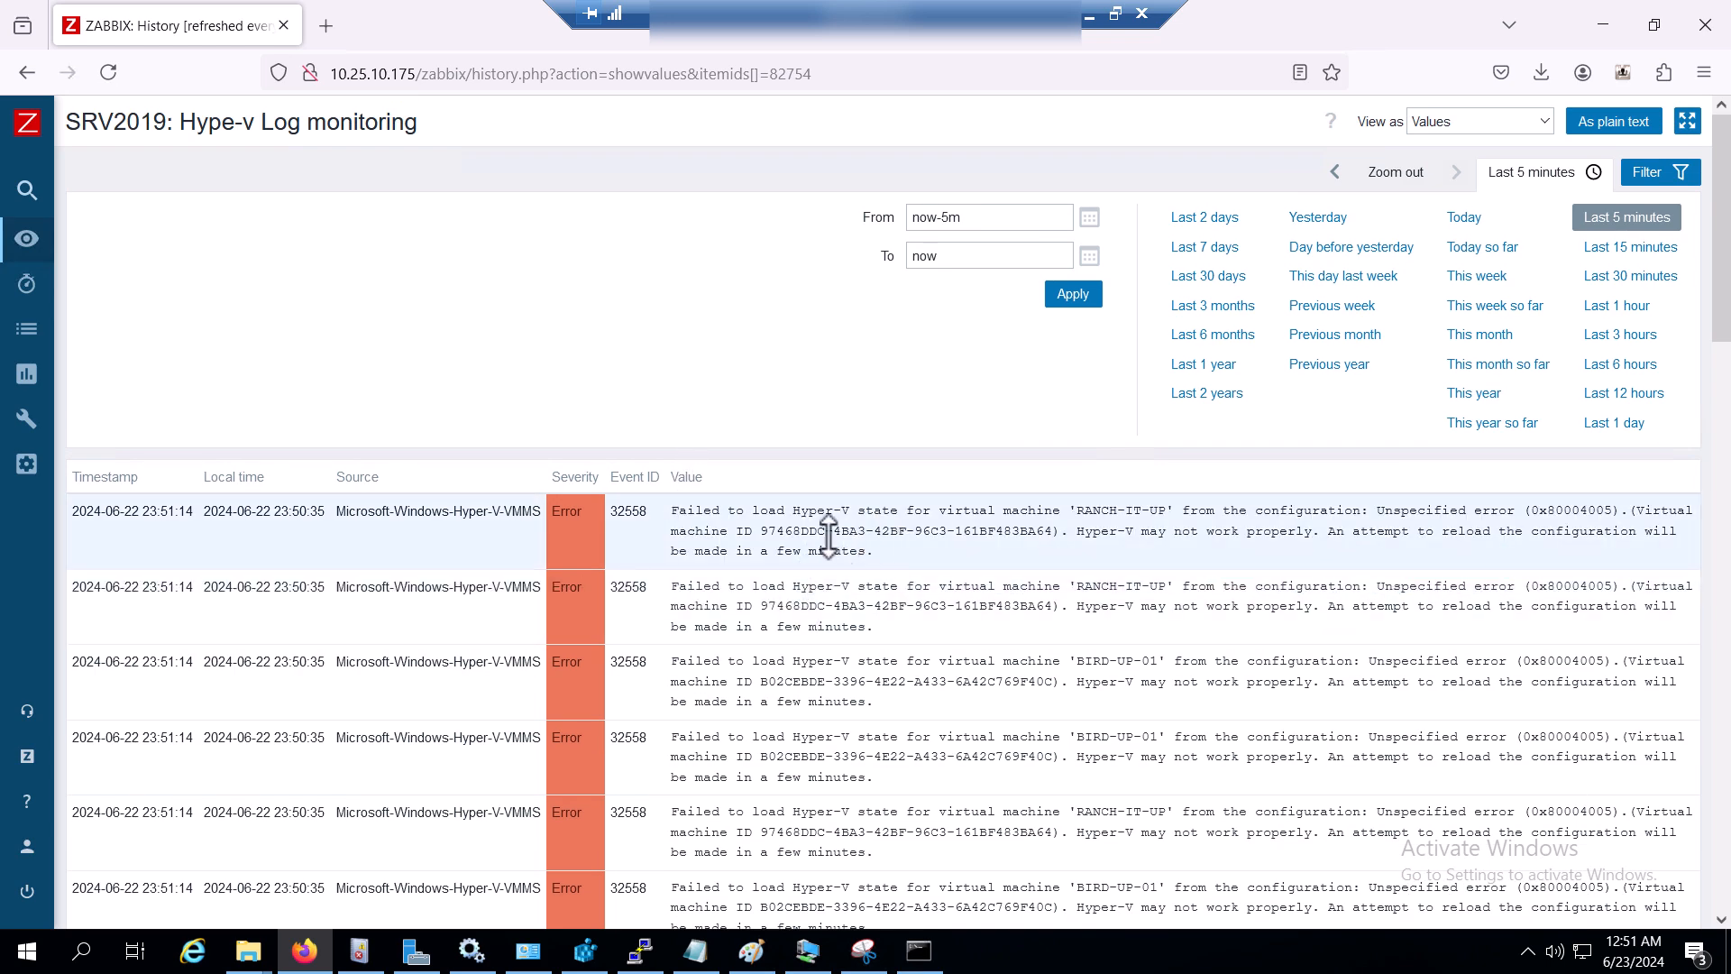
pyautogui.moveTo(848, 539); pyautogui.dragTo(680, 502)
pyautogui.hotkey('alt', 'Tab')
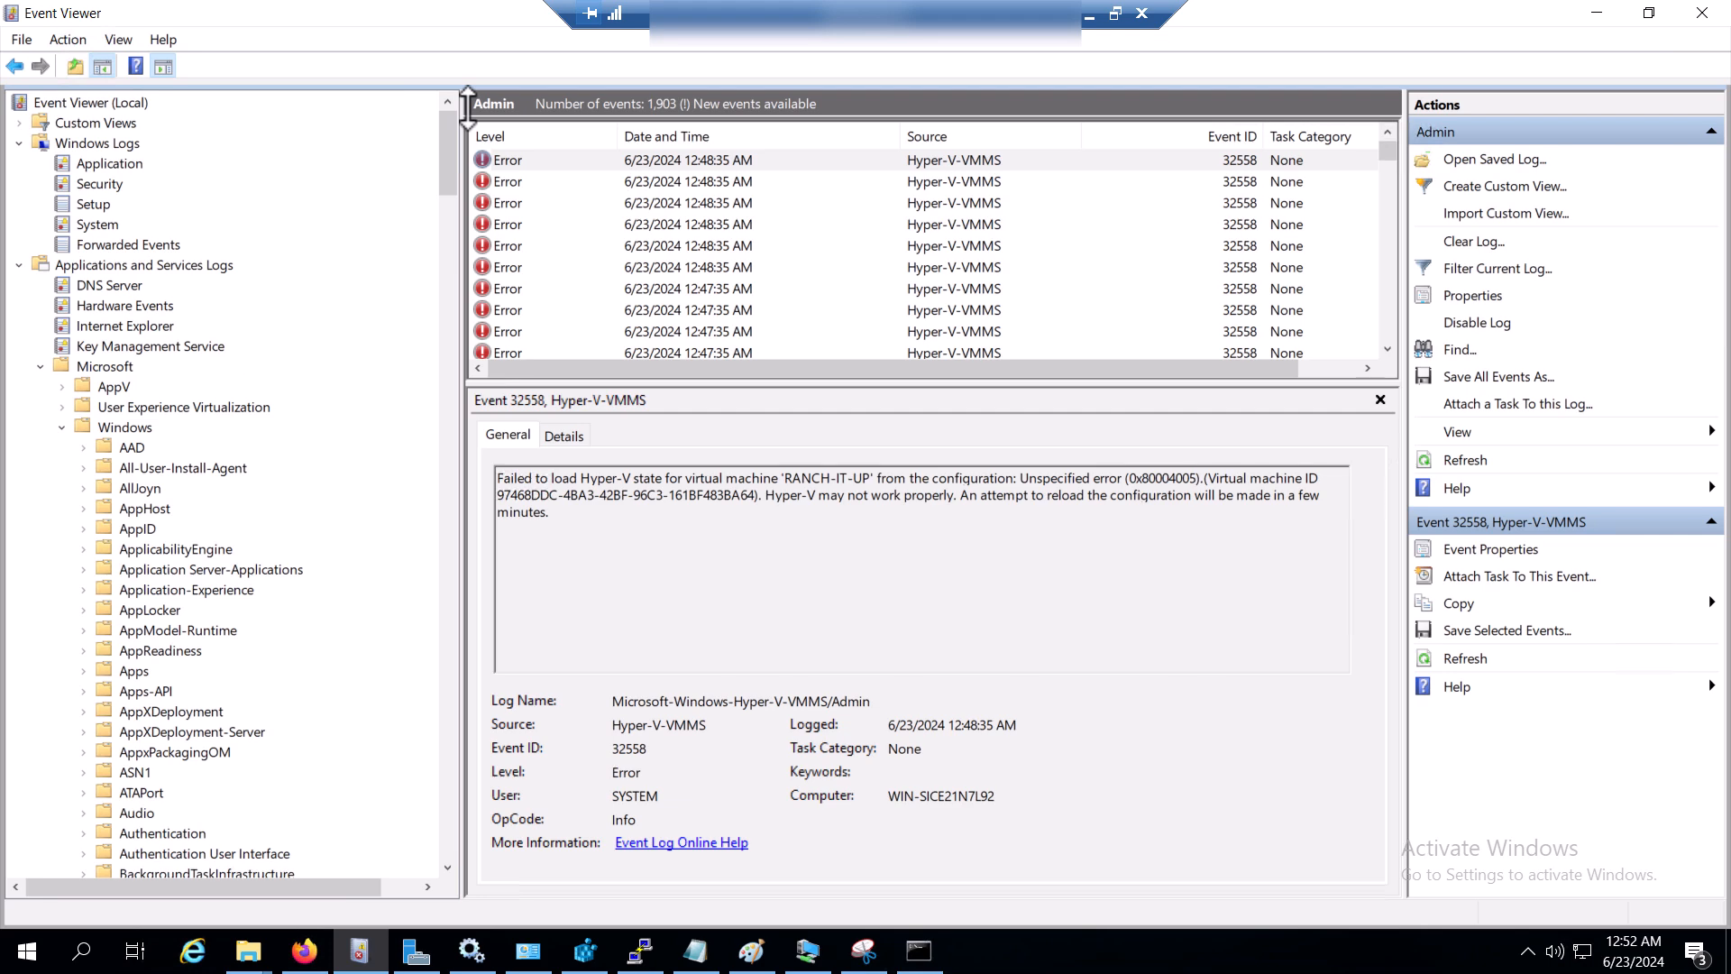
# - Open zabbix_agentd.conf from the C:\Program Files\Zabbix Agent folder in Notepad
pyautogui.click(248, 950)
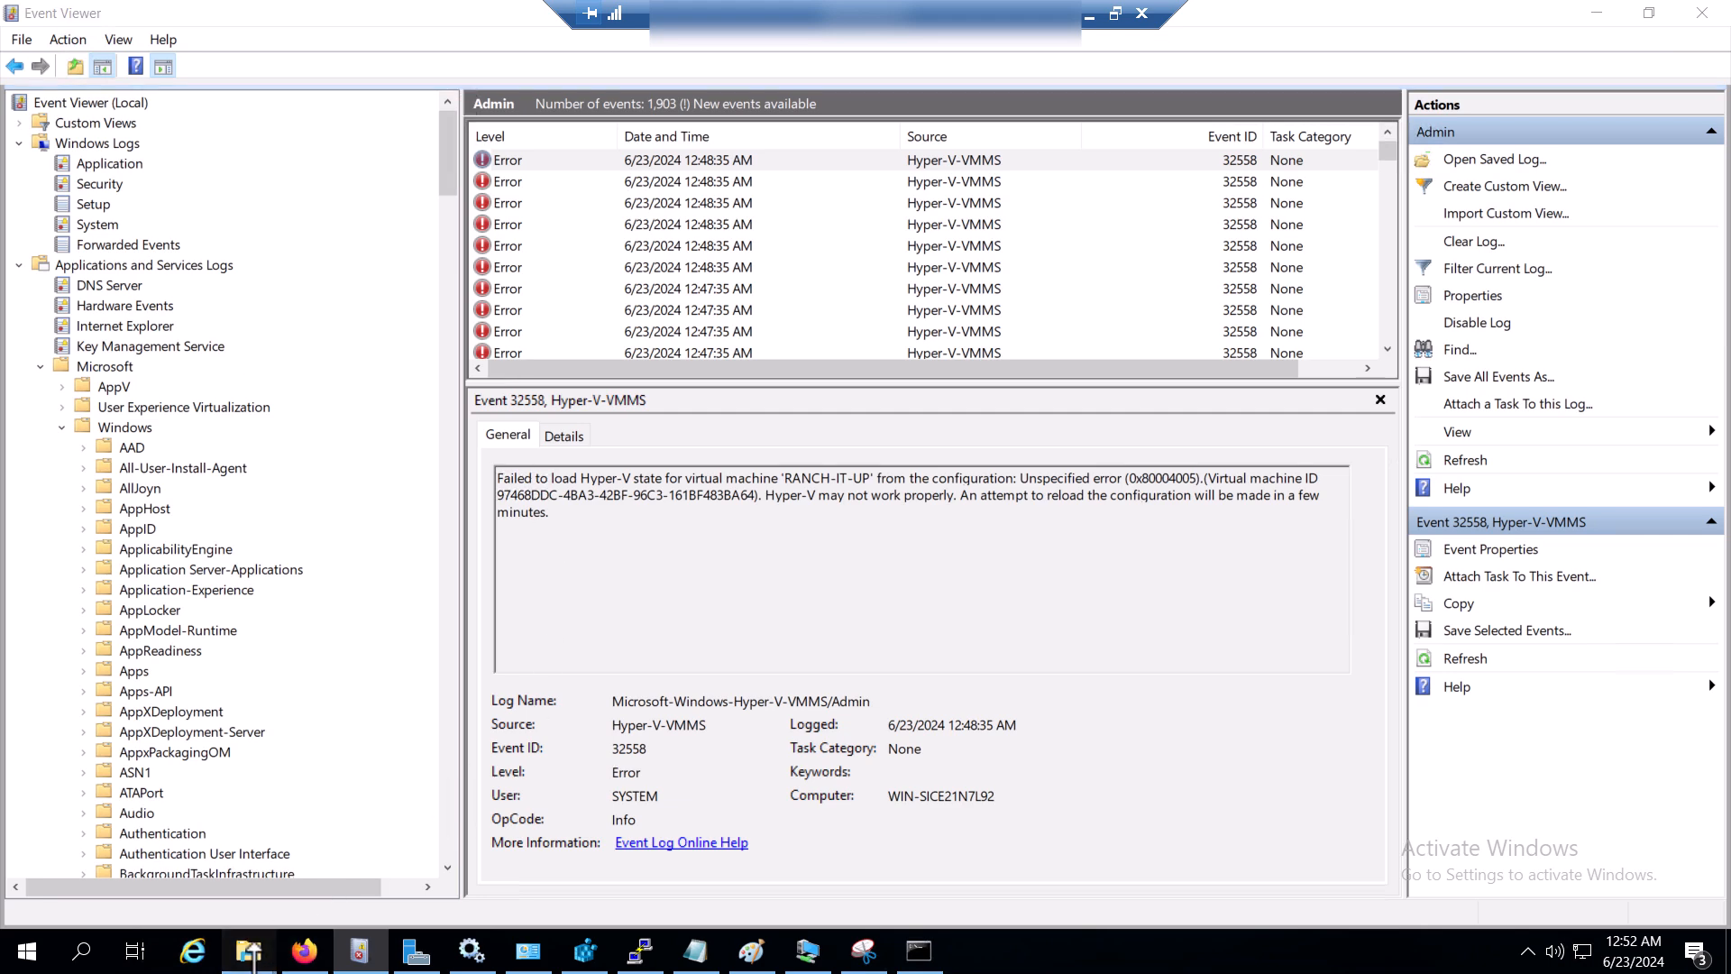
pyautogui.click(165, 888)
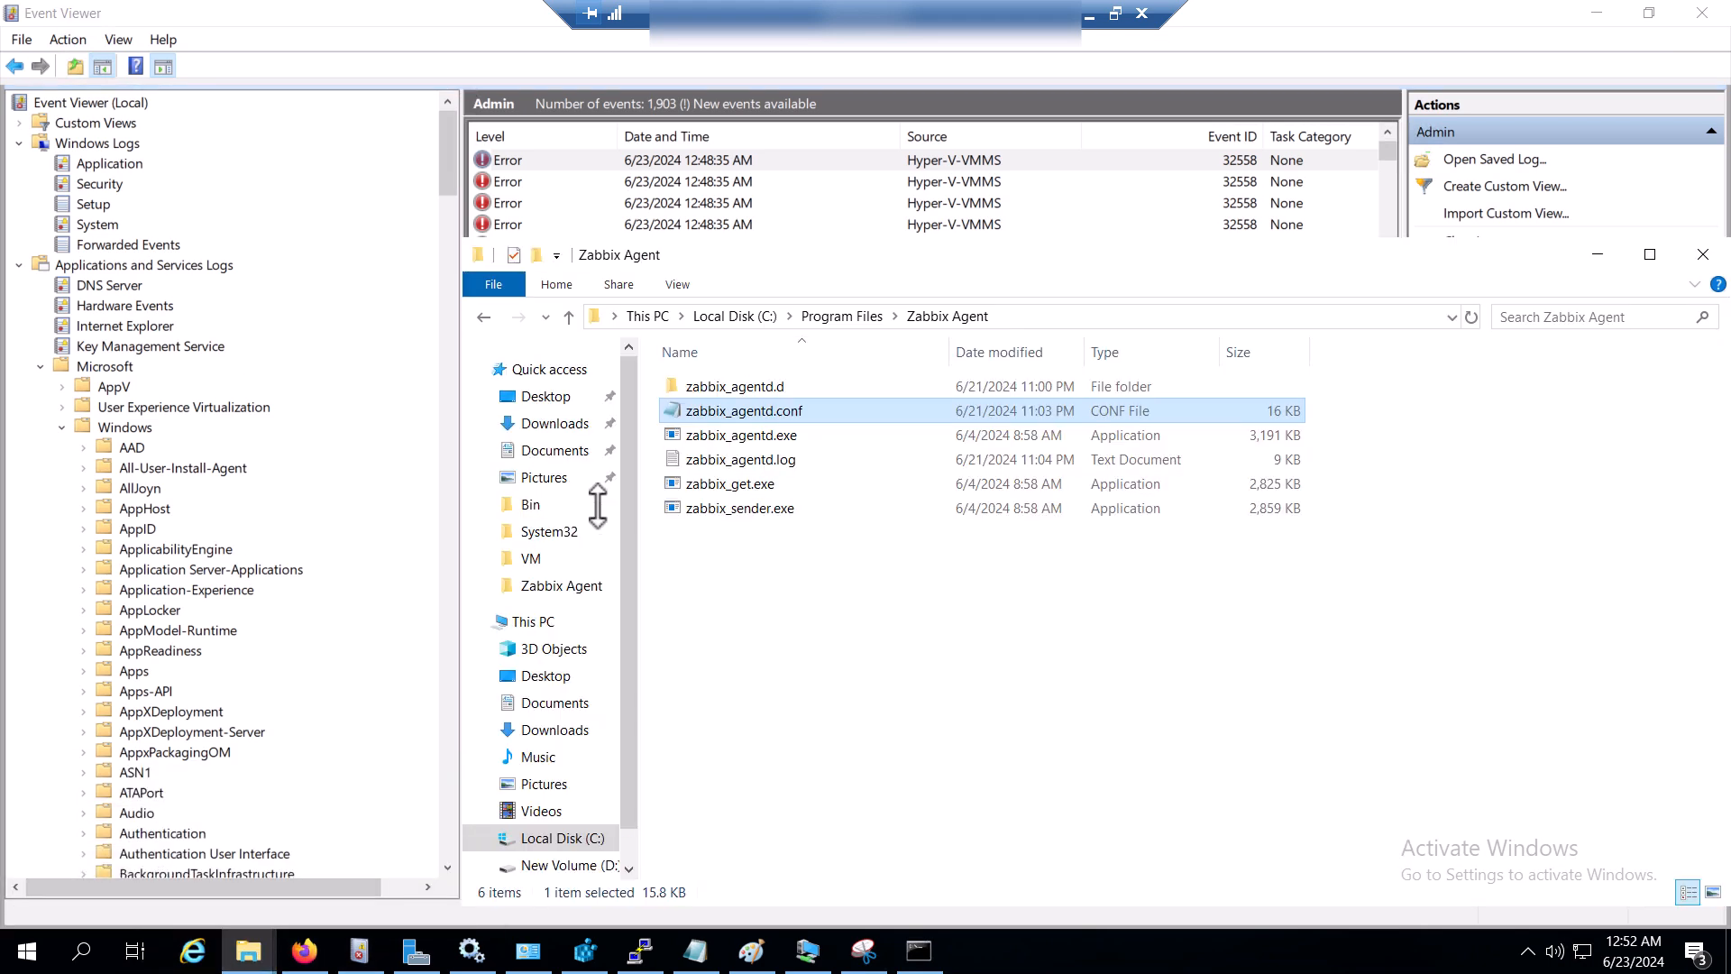
pyautogui.click(1064, 315)
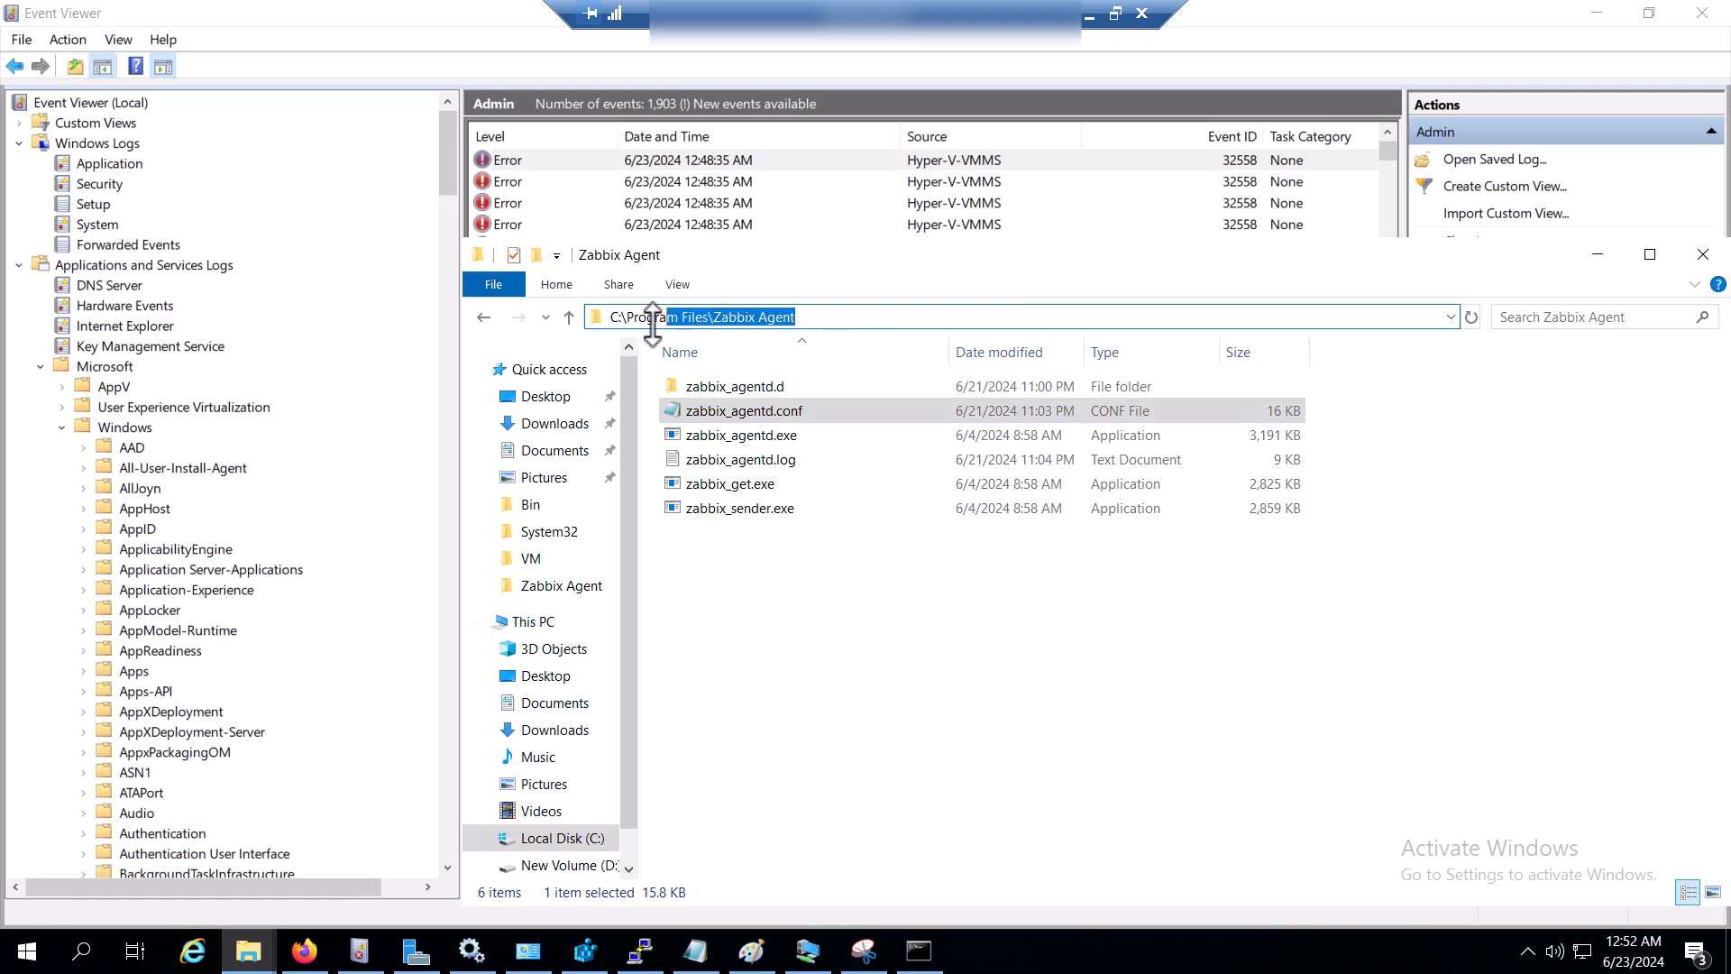
pyautogui.click(833, 654)
pyautogui.doubleClick(785, 411)
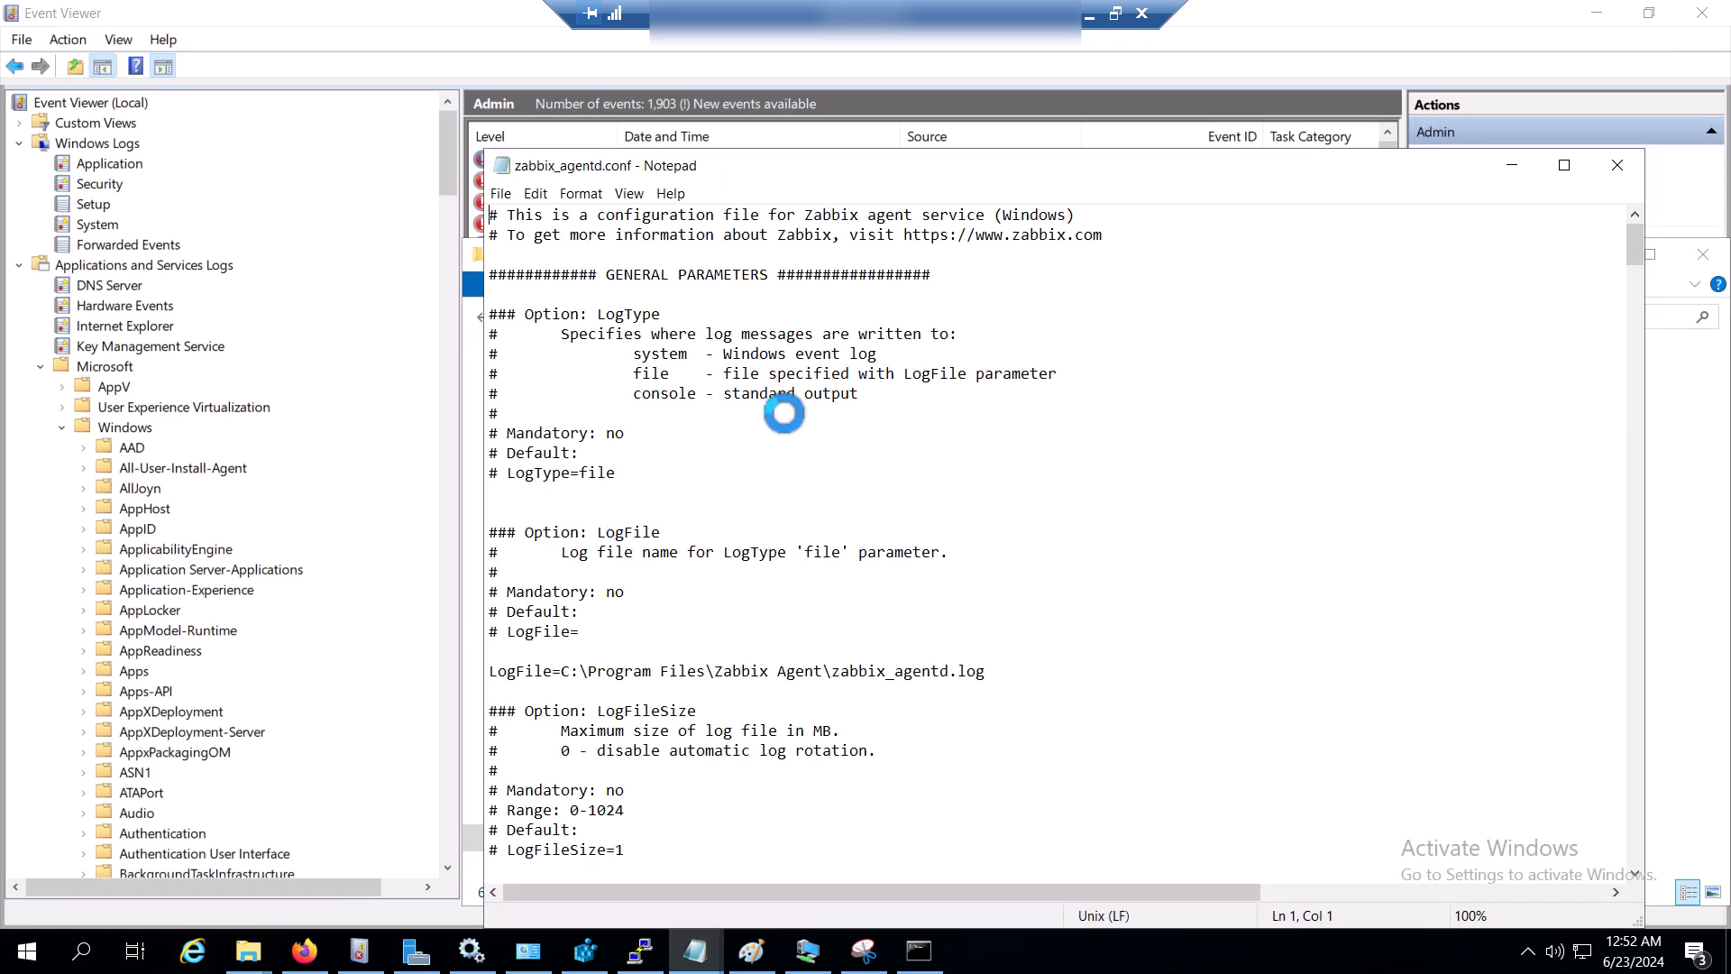
# - Find the Server parameter under passive checks in zabbix_agentd.conf and check its IP address
pyautogui.moveTo(778, 162); pyautogui.dragTo(578, 102)
pyautogui.scroll(-13, 521, 550)
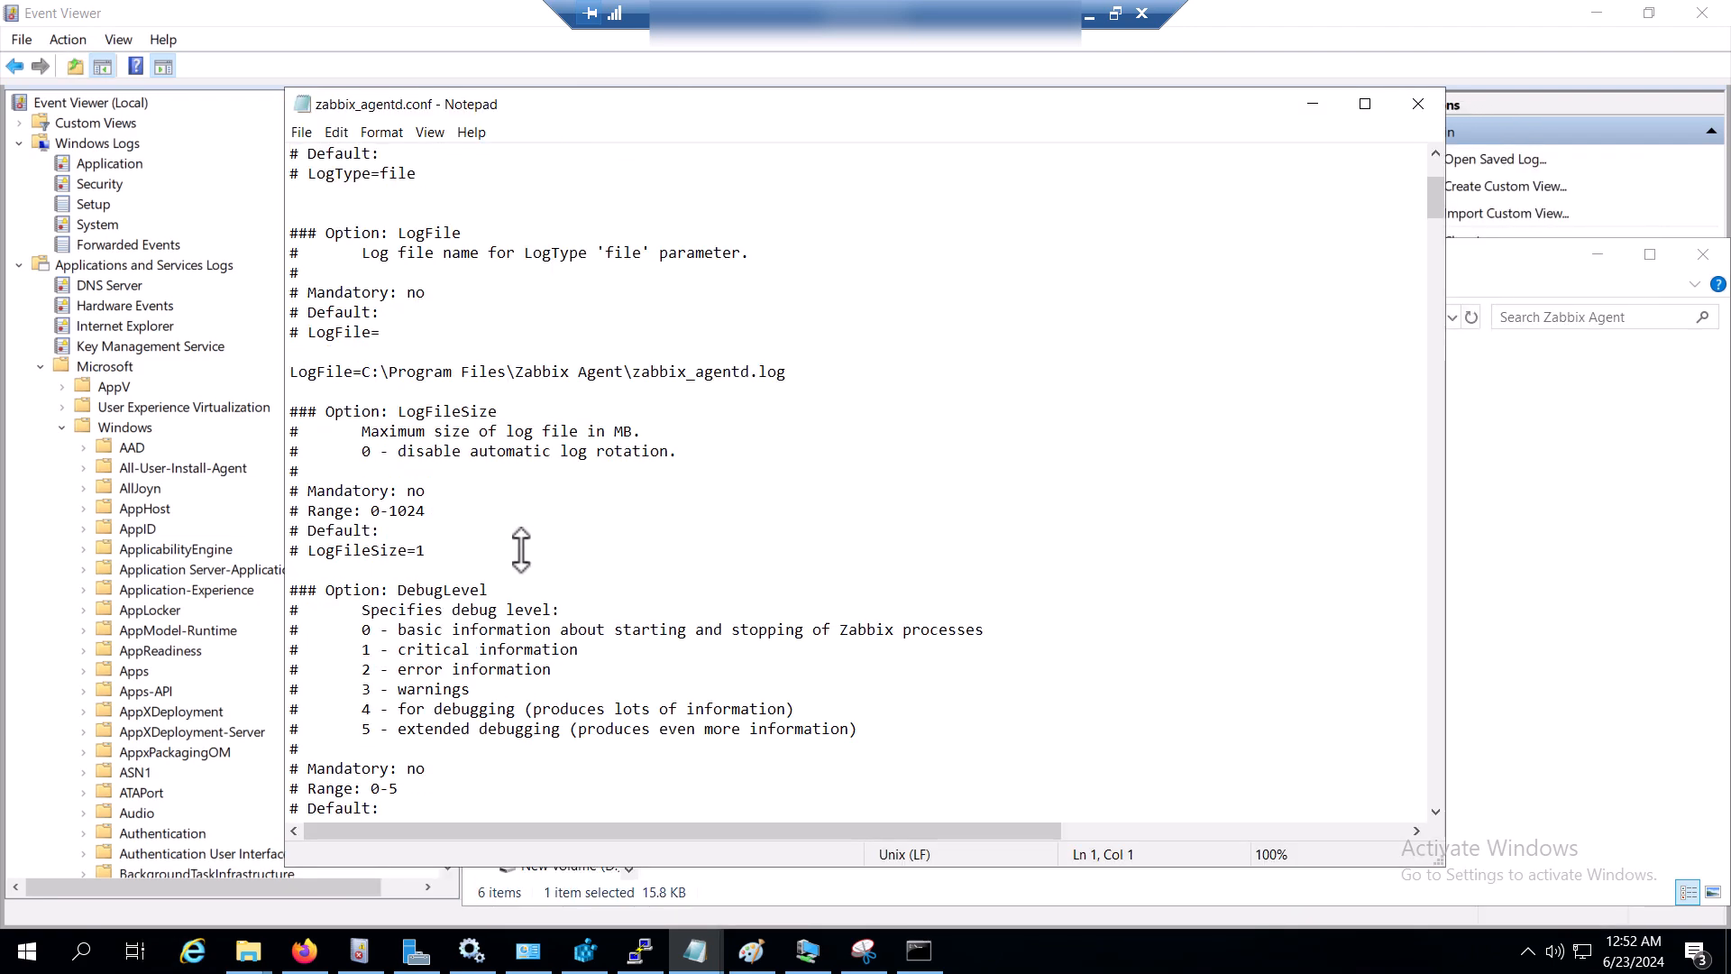
pyautogui.scroll(-15, 511, 547)
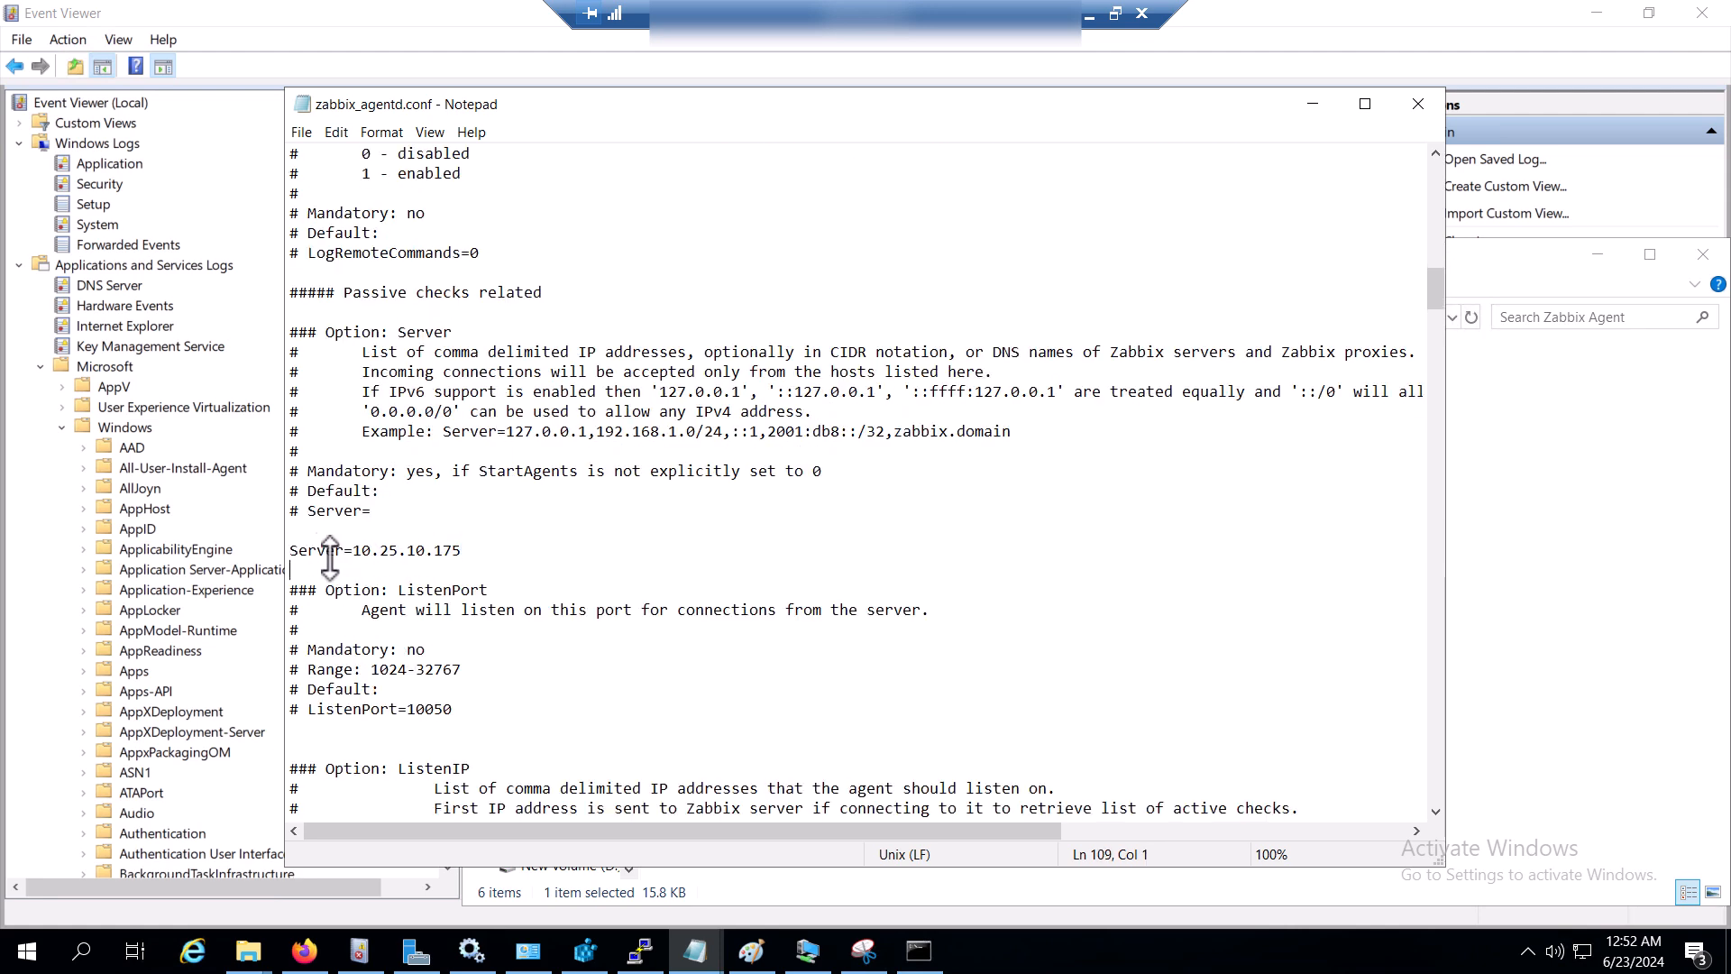
pyautogui.doubleClick(311, 550)
pyautogui.doubleClick(351, 332)
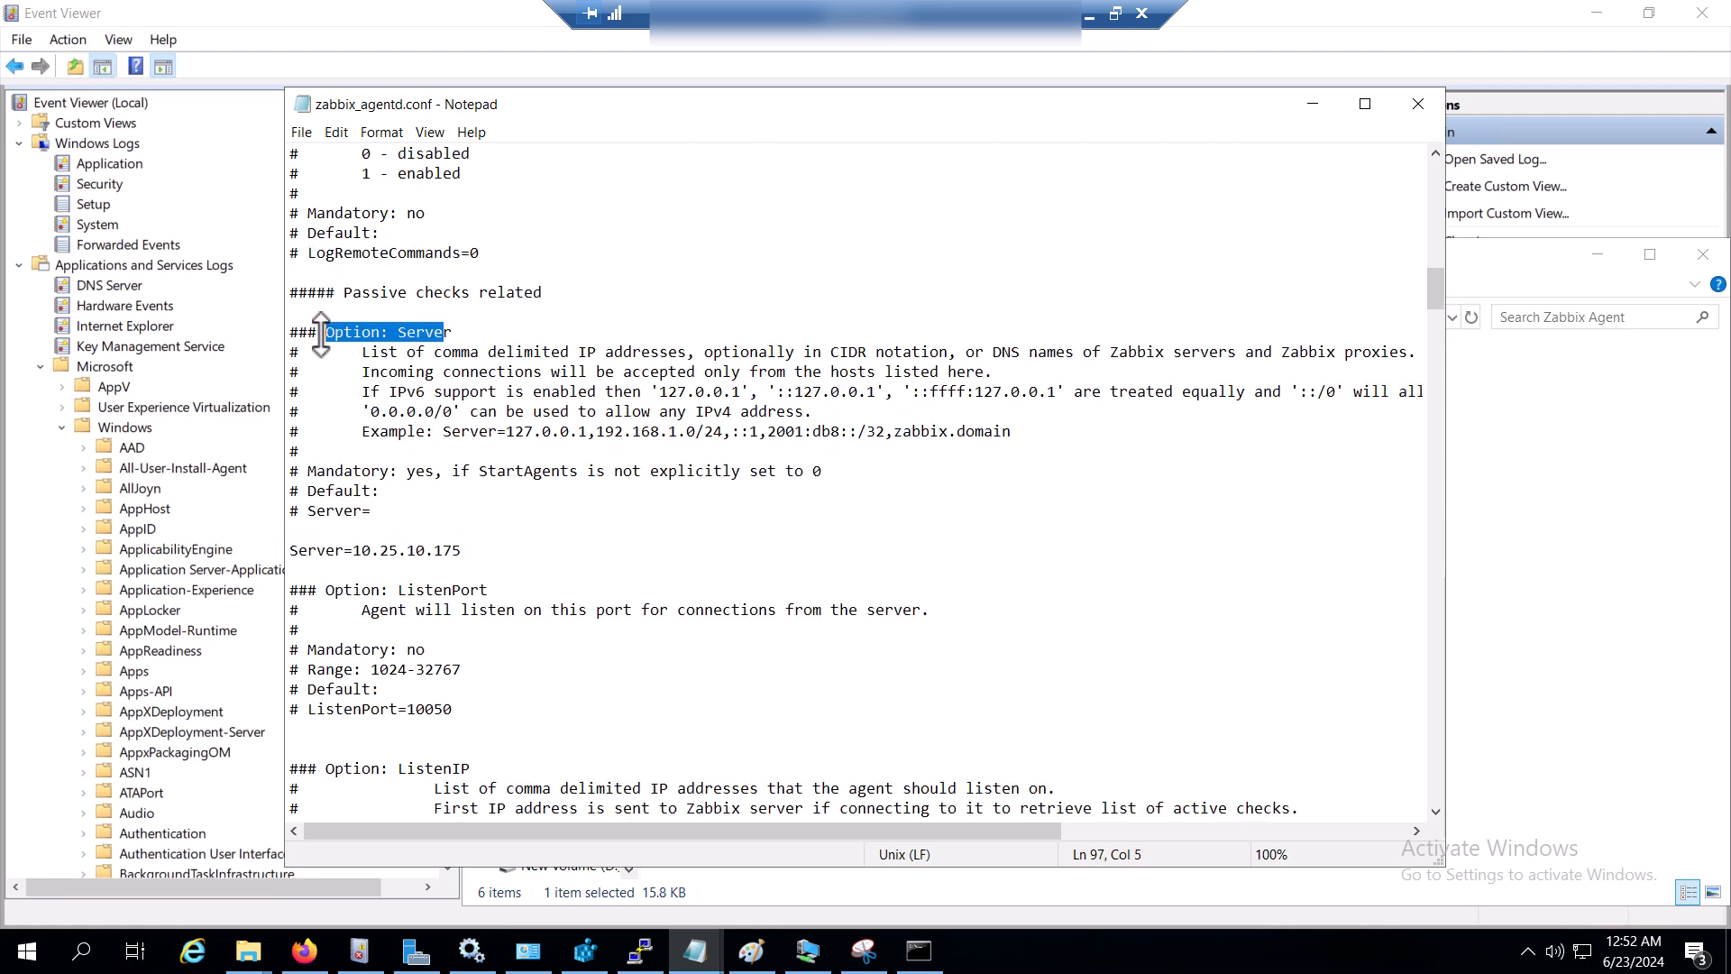
pyautogui.moveTo(461, 550); pyautogui.dragTo(291, 550)
pyautogui.click(431, 563)
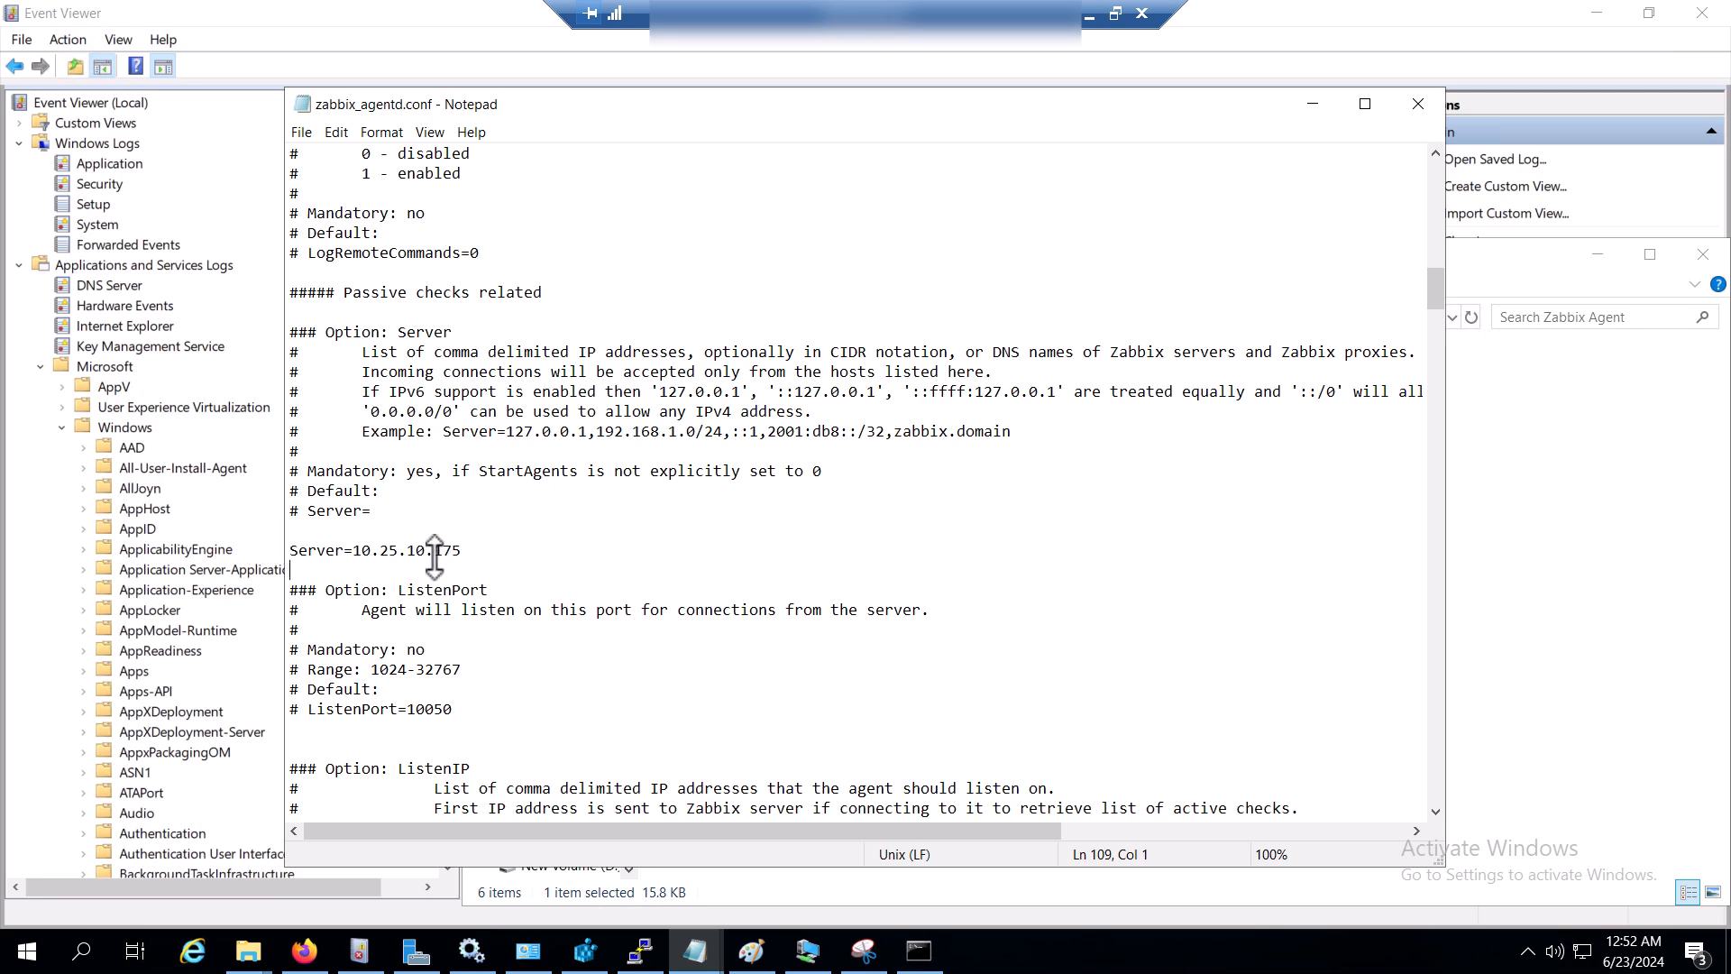
pyautogui.moveTo(458, 550); pyautogui.dragTo(345, 541)
# - Review the ServerActive option under active checks and the Hostname entry in zabbix_agentd.conf
pyautogui.scroll(-8, 398, 561)
pyautogui.scroll(-3, 462, 502)
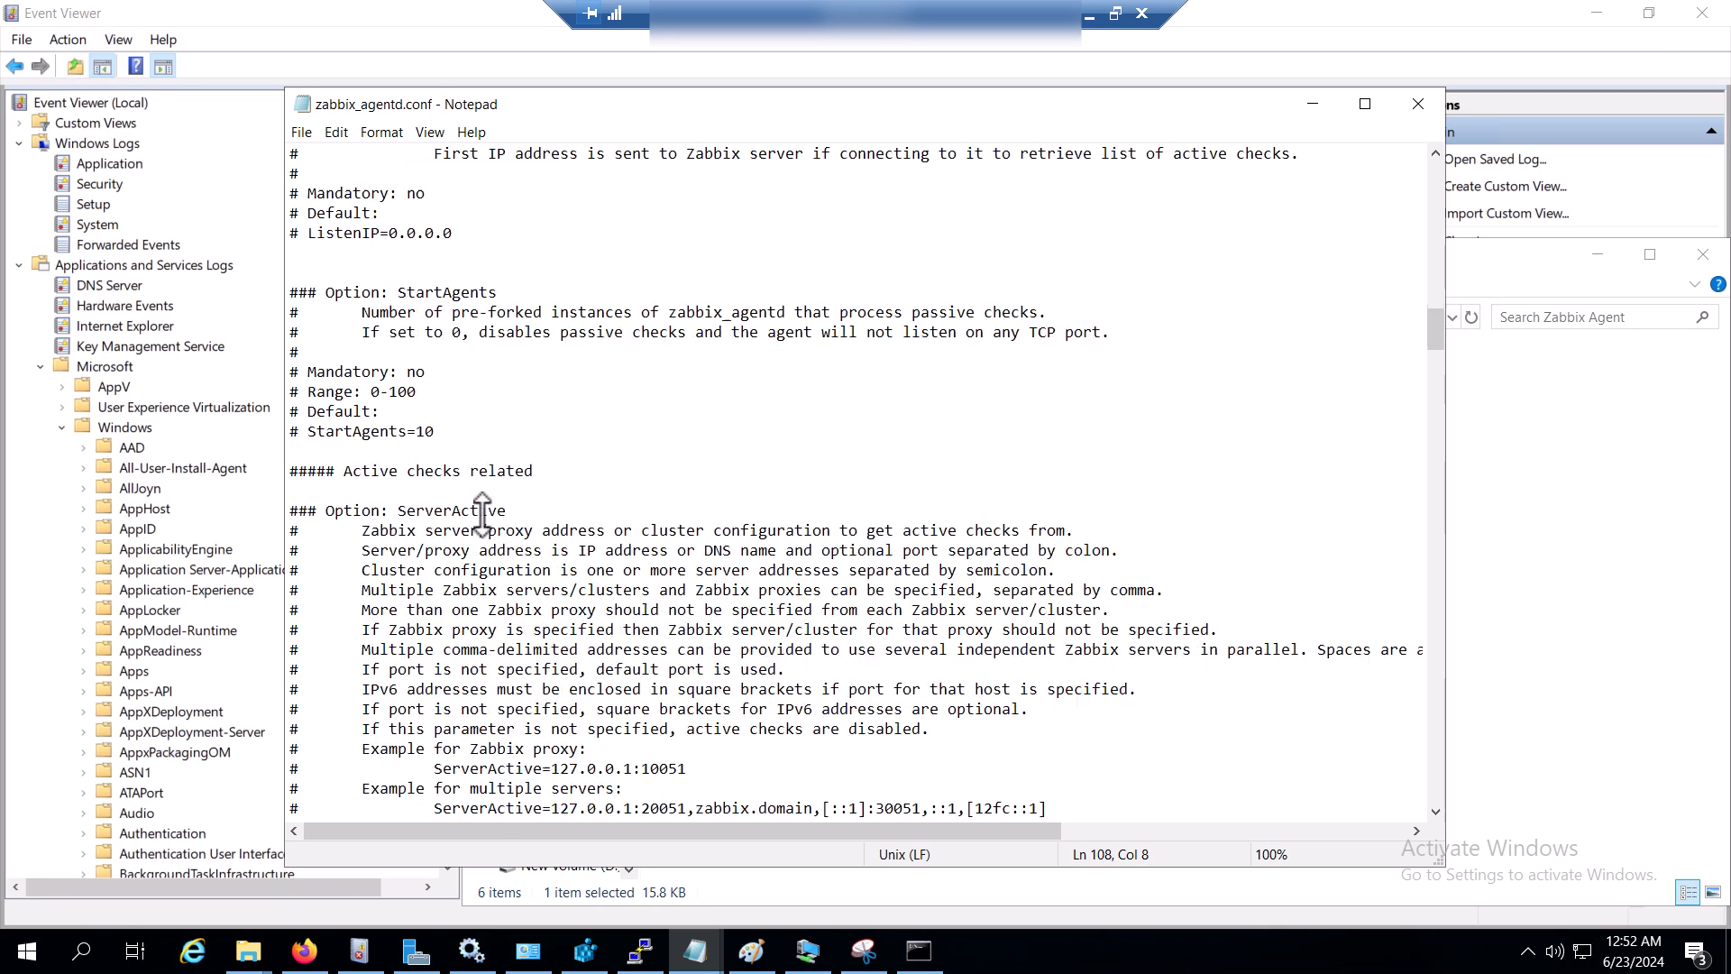
pyautogui.moveTo(514, 511); pyautogui.dragTo(314, 511)
pyautogui.scroll(-9, 459, 559)
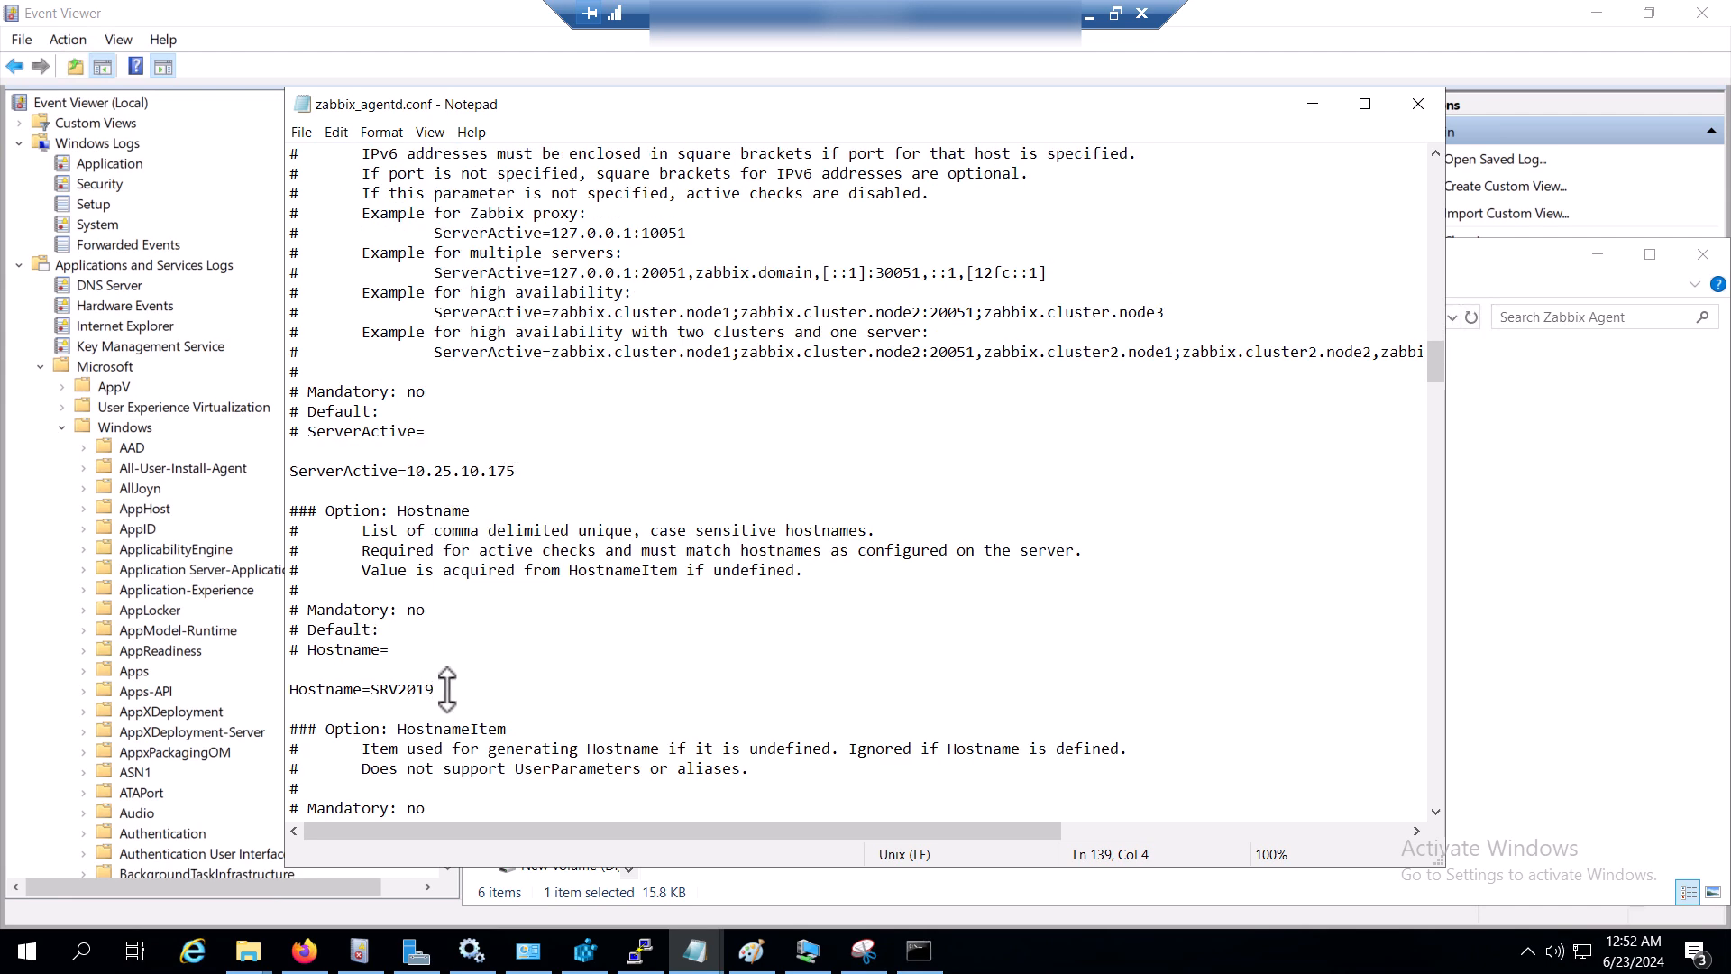
pyautogui.moveTo(448, 690); pyautogui.dragTo(311, 666)
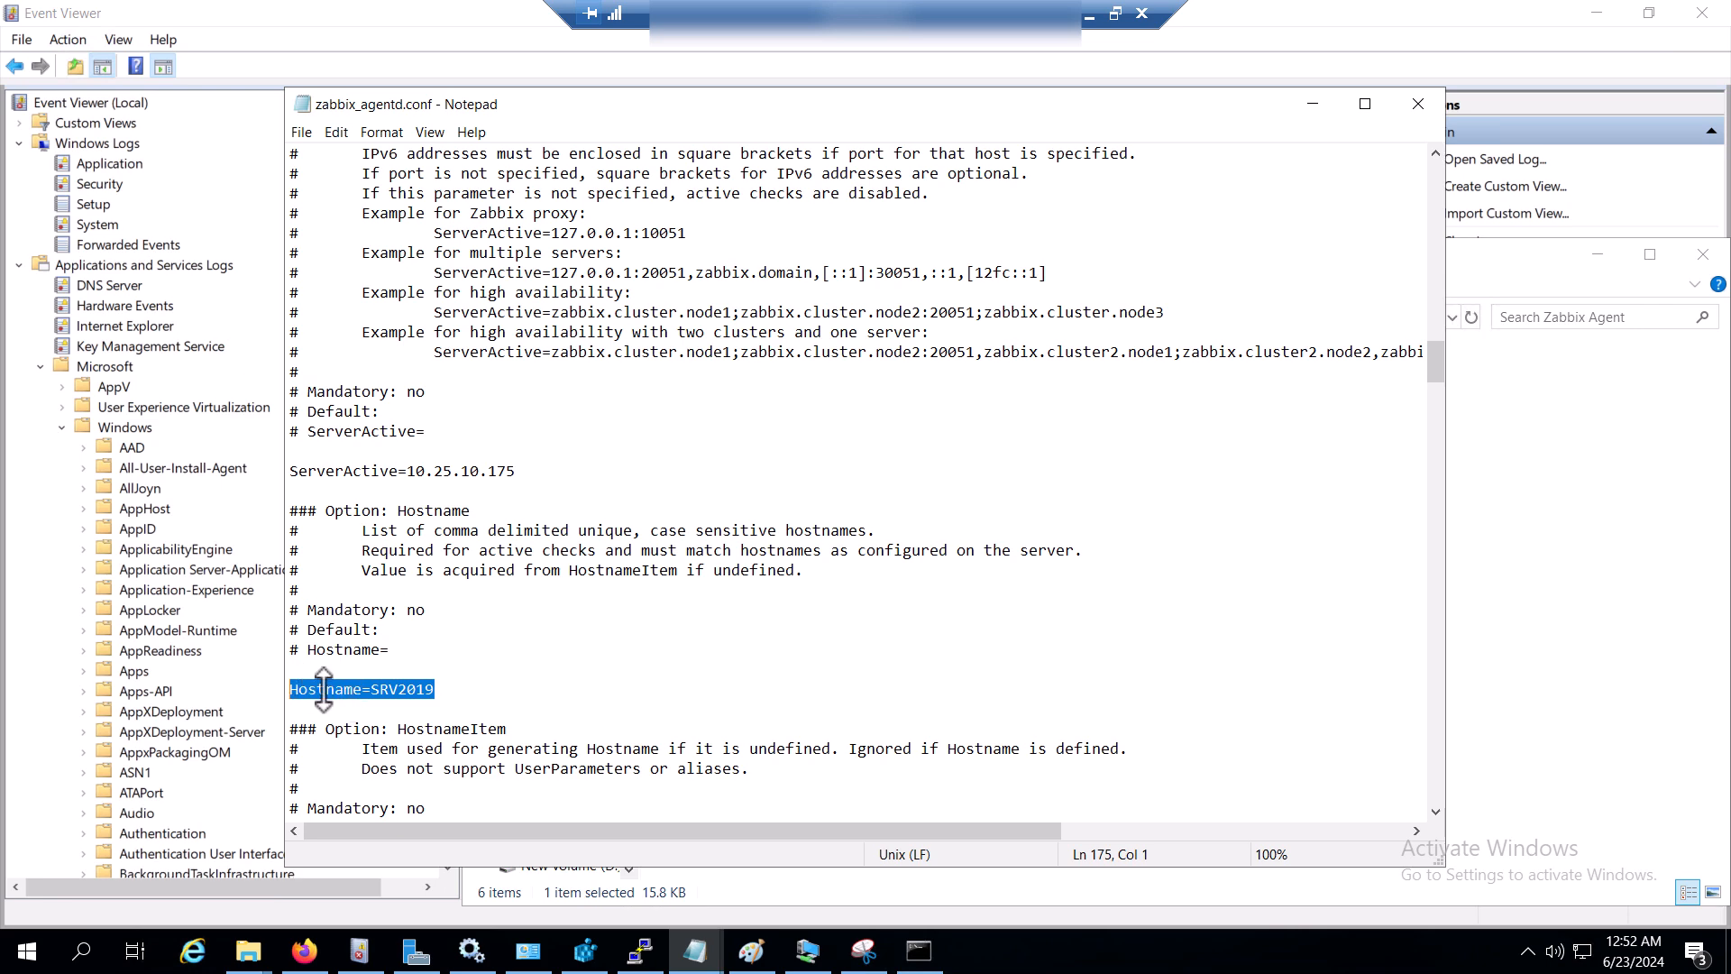
# - Switch to Zabbix in Firefox and open SRV2019's configuration from the monitored hosts to check its host name
pyautogui.click(304, 951)
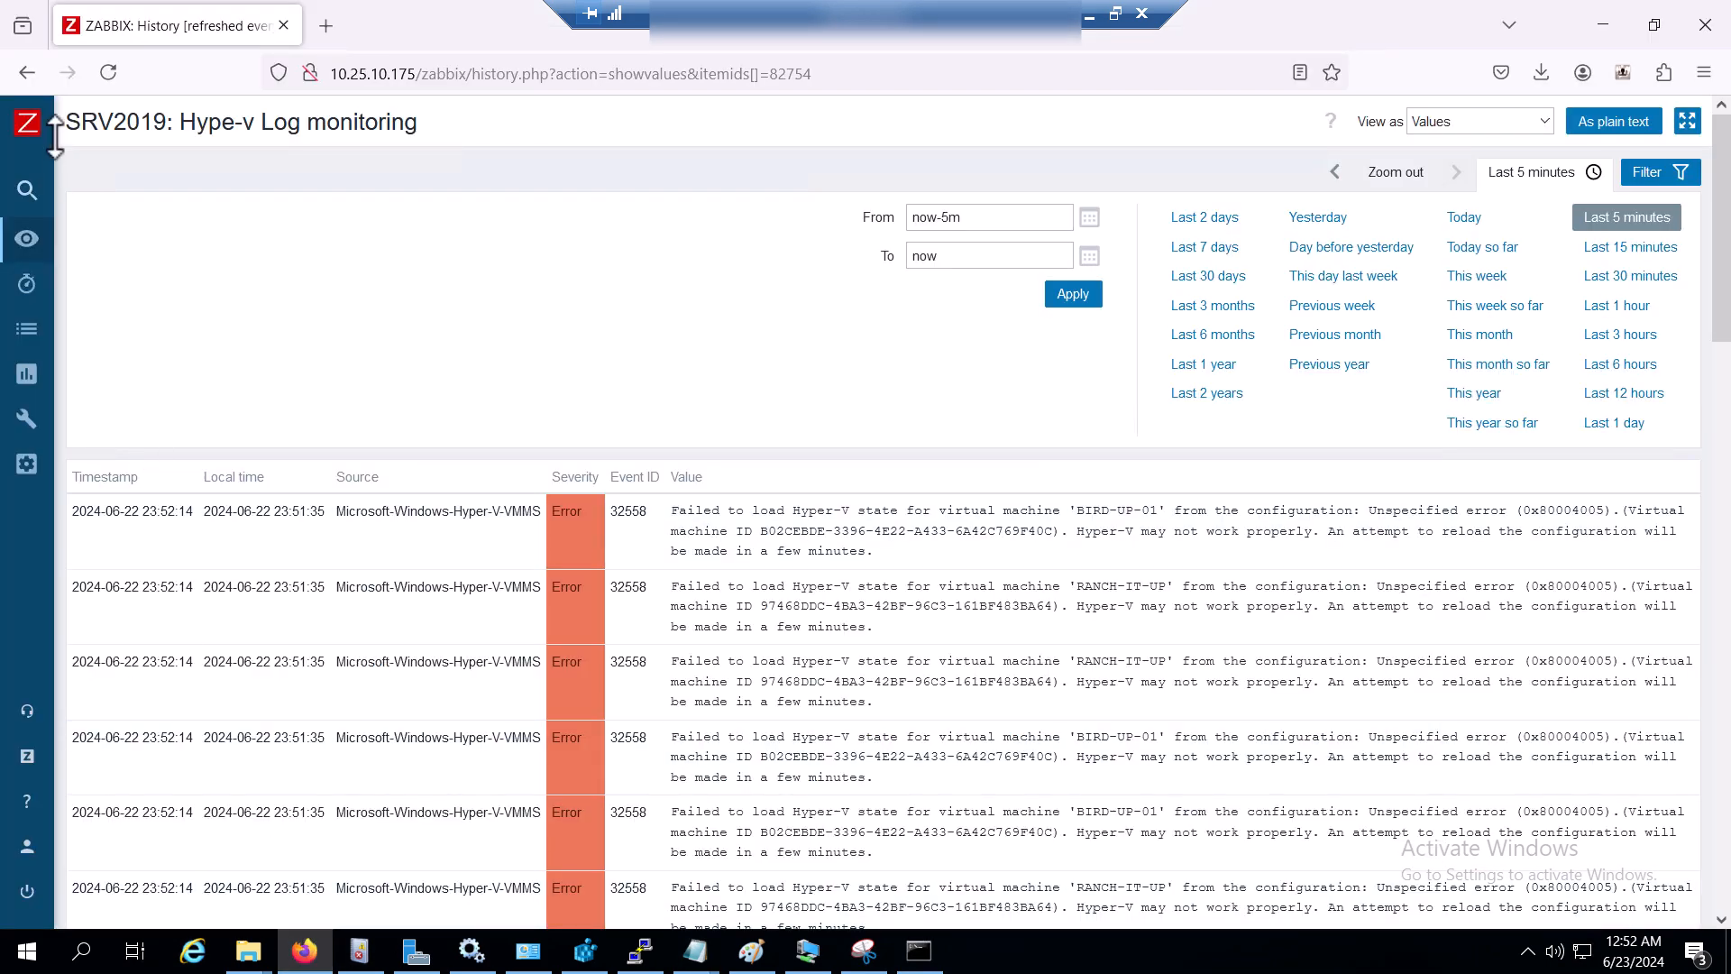
pyautogui.moveTo(45, 157)
pyautogui.click(39, 238)
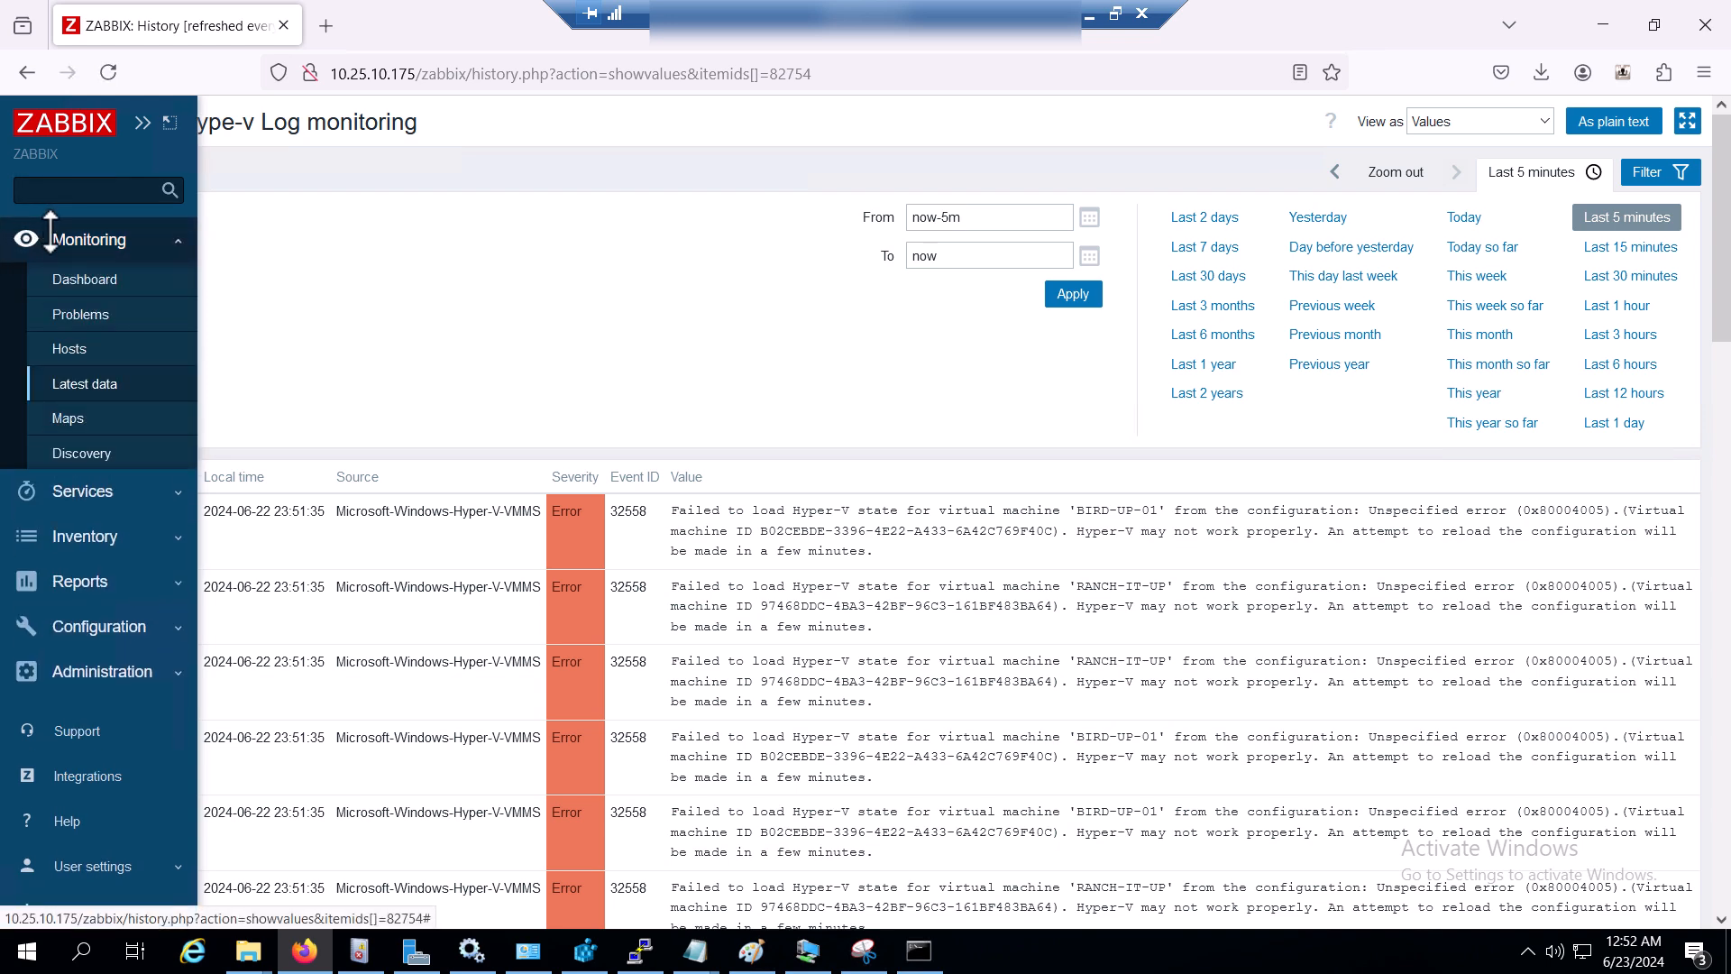
pyautogui.click(90, 349)
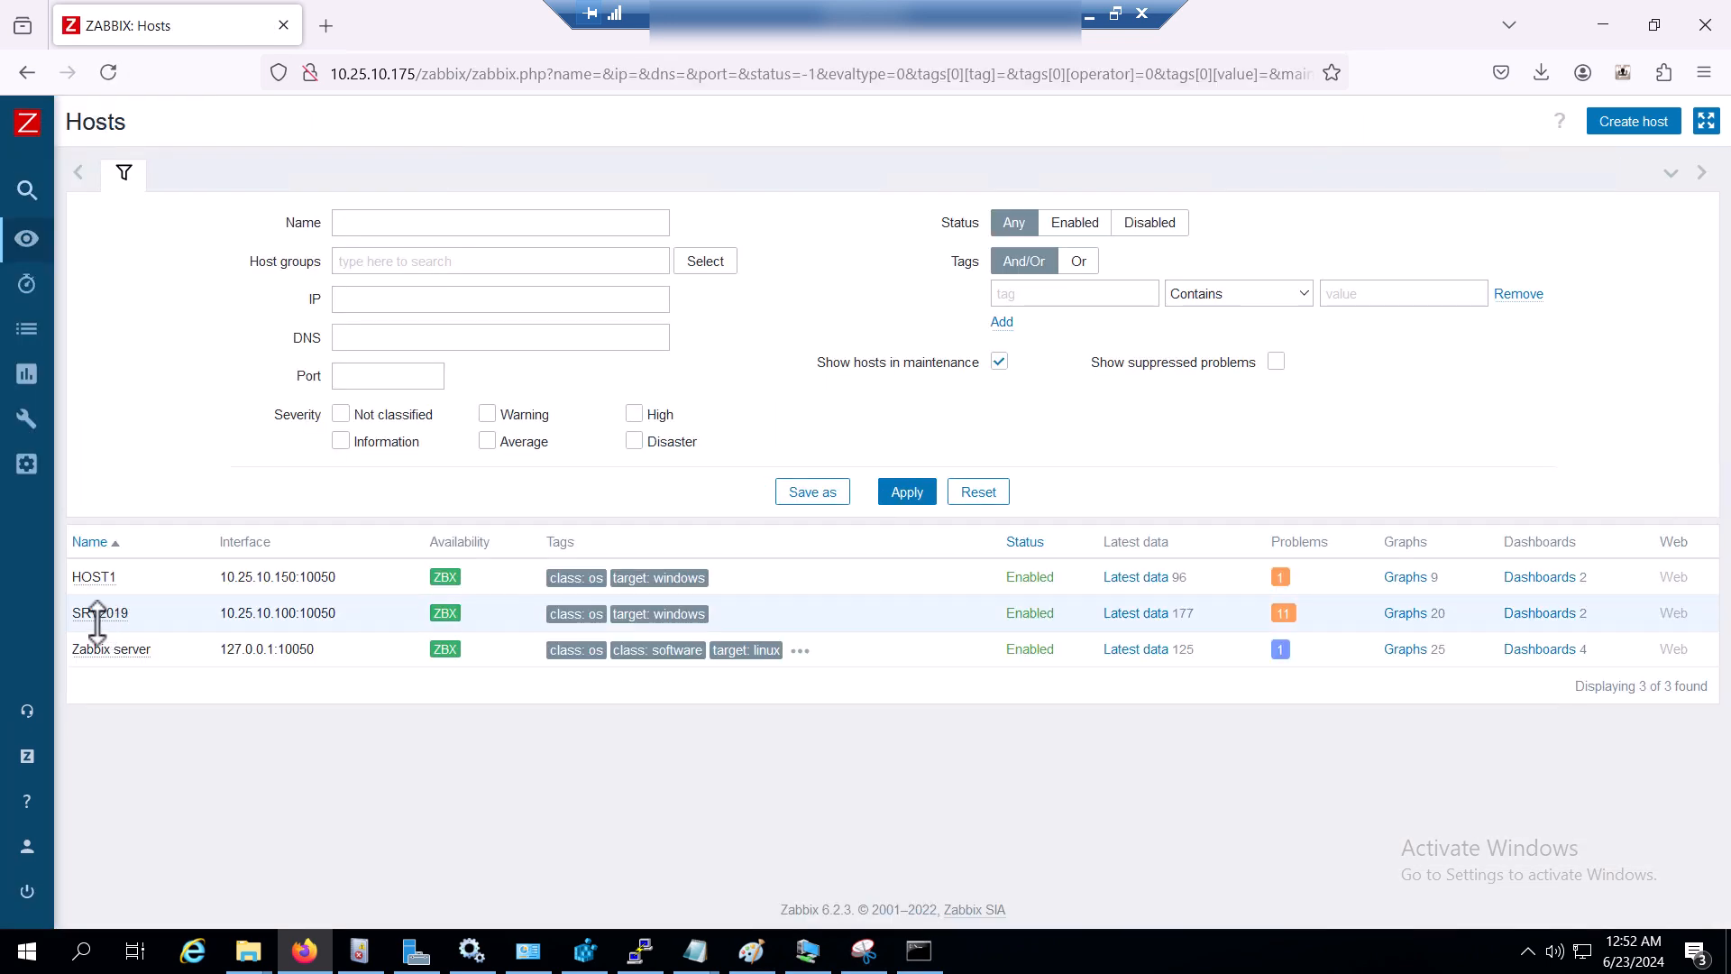
pyautogui.click(97, 613)
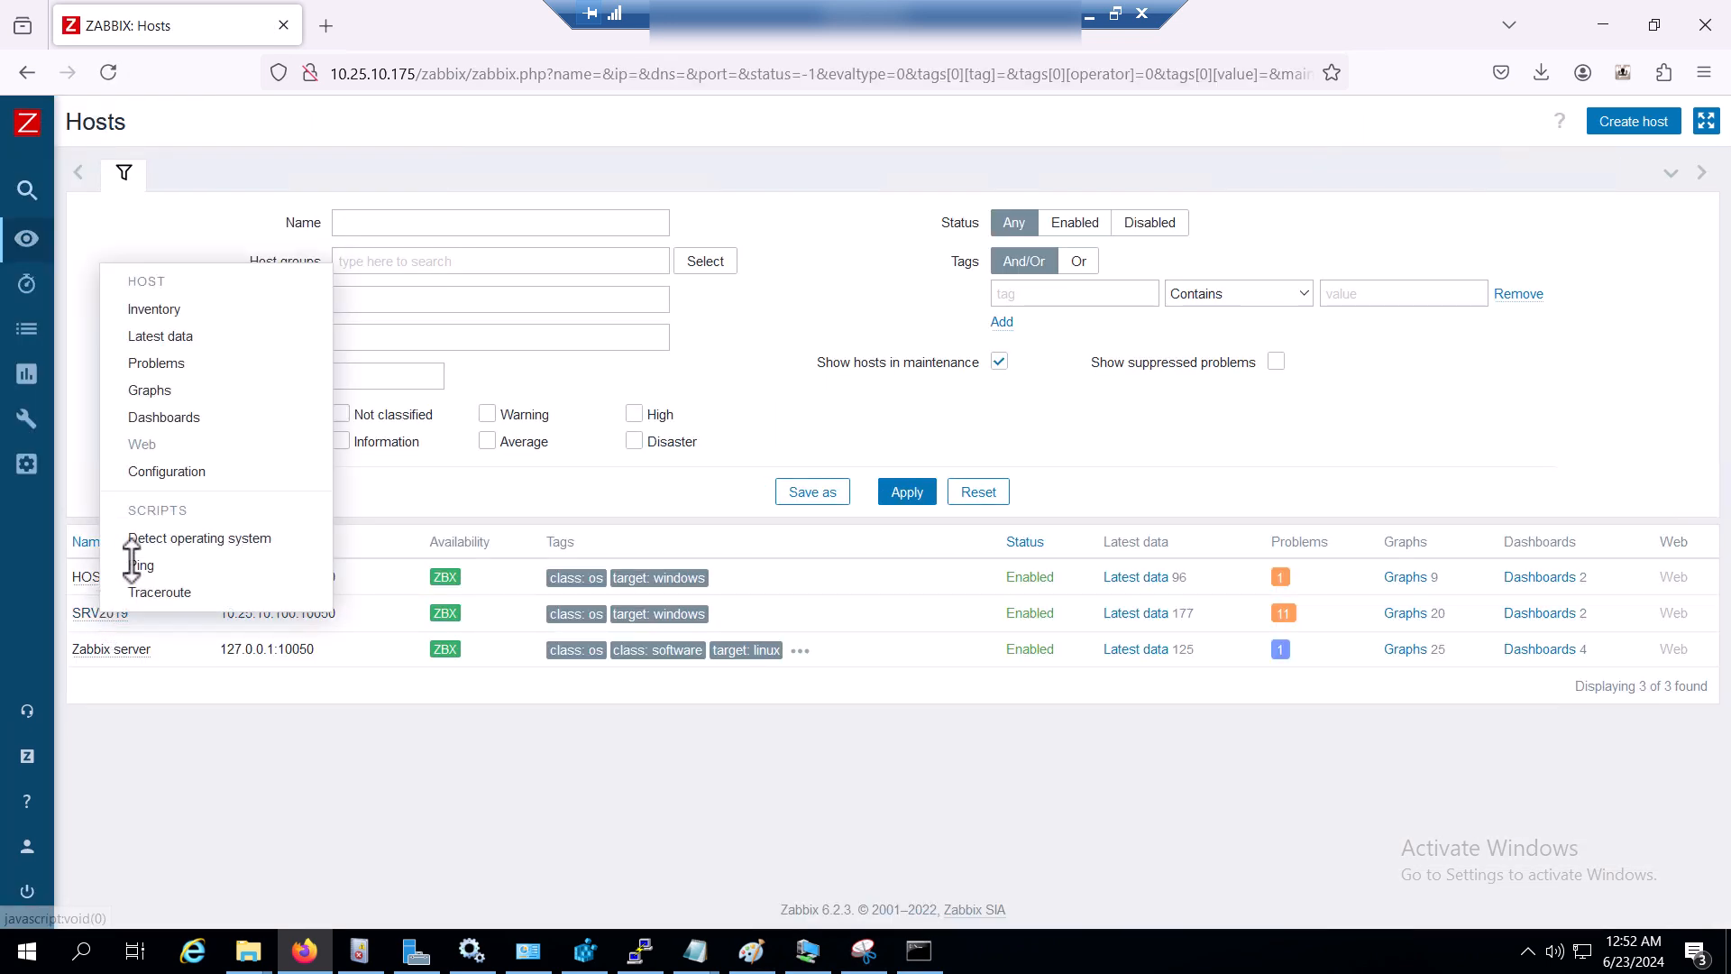
pyautogui.click(171, 467)
pyautogui.moveTo(421, 278); pyautogui.dragTo(405, 280)
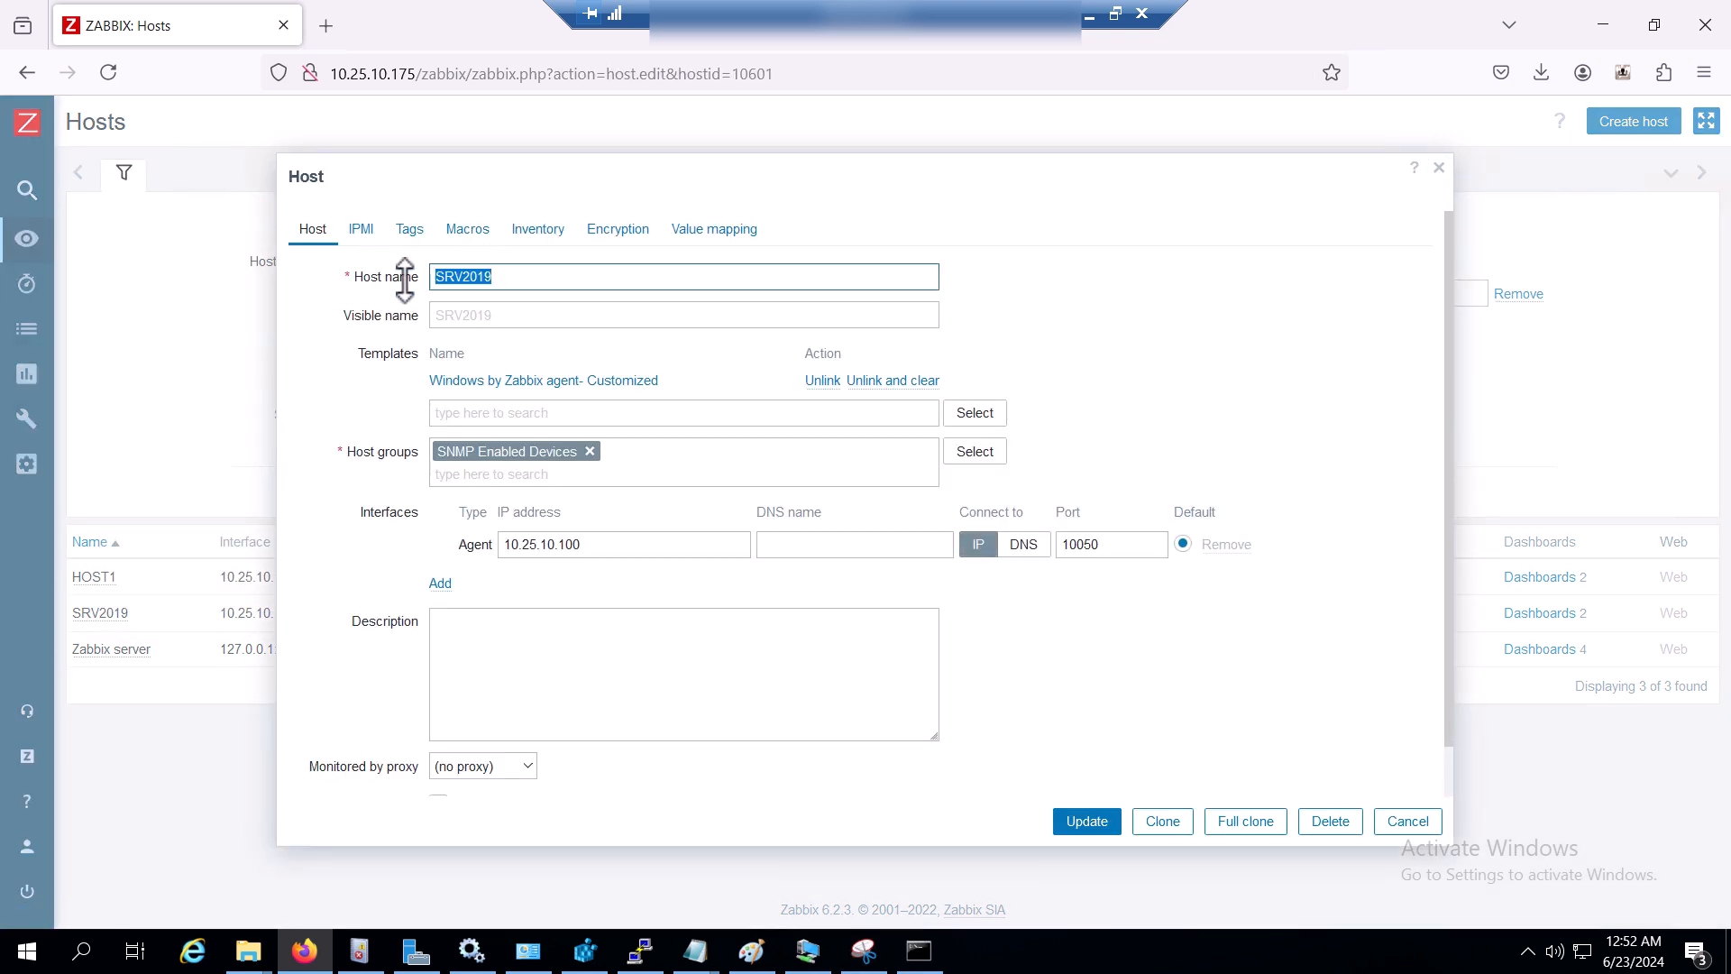
# - Return to zabbix_agentd.conf in Notepad, check the Hostname and ServerActive lines, and minimize the file to get back to the host form
pyautogui.click(695, 950)
pyautogui.click(771, 867)
pyautogui.click(487, 693)
pyautogui.scroll(-2, 523, 726)
pyautogui.moveTo(509, 353); pyautogui.dragTo(280, 359)
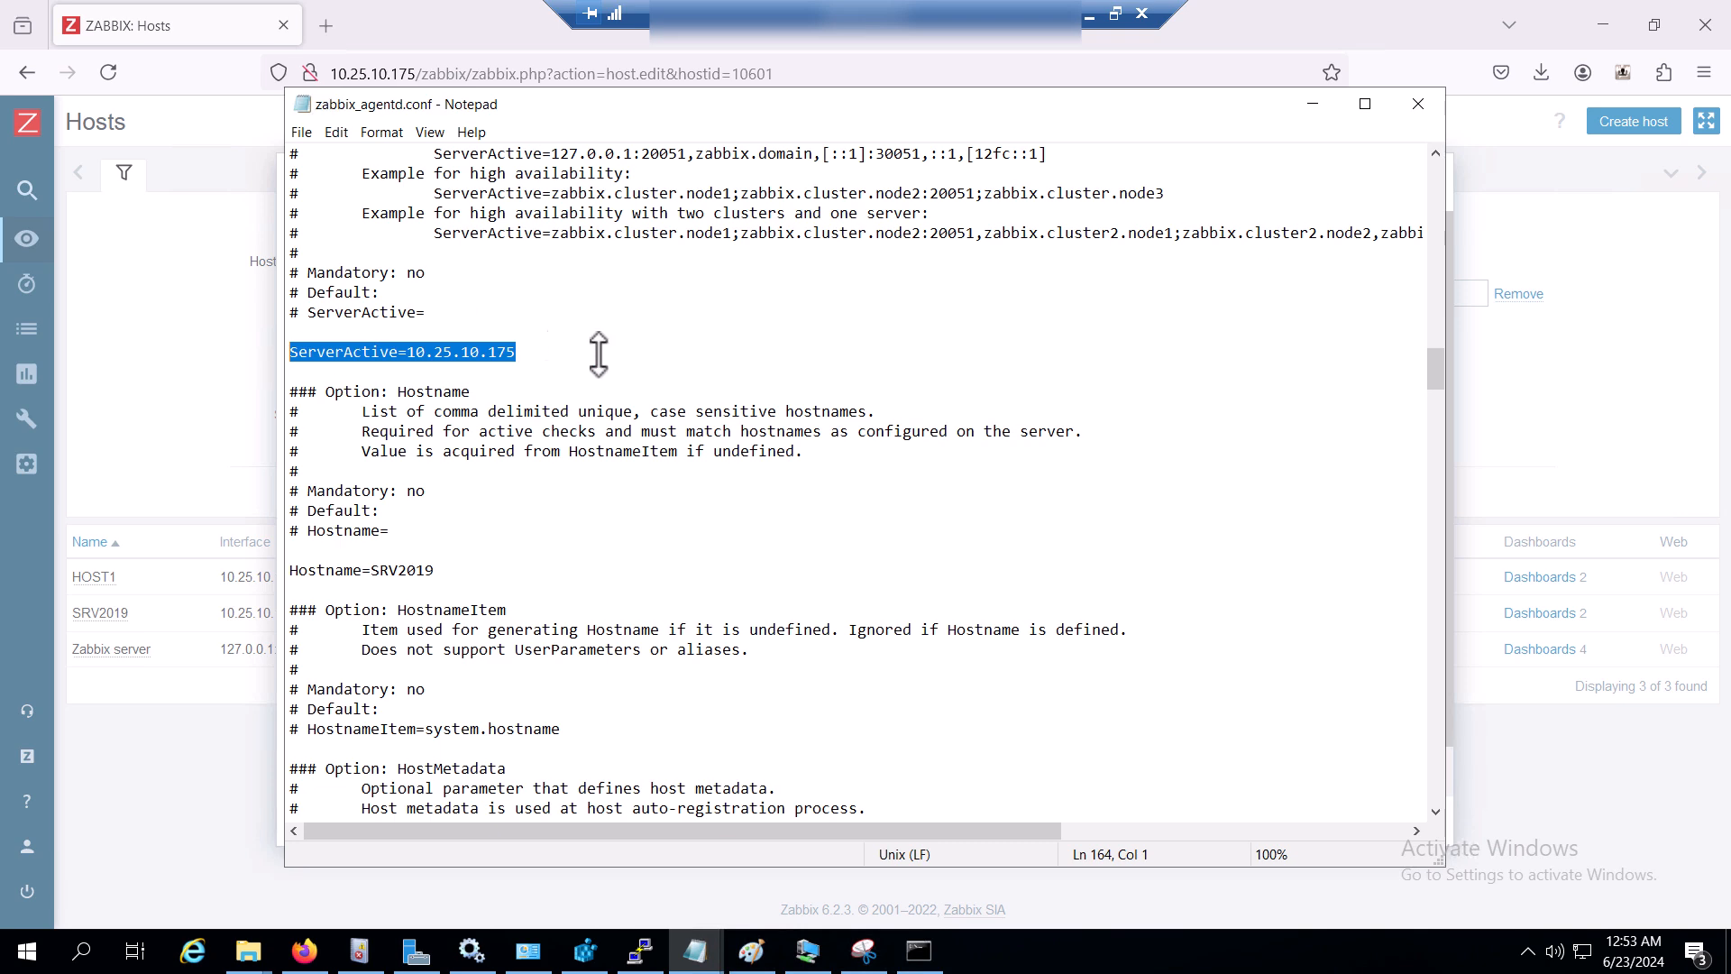
pyautogui.moveTo(830, 115); pyautogui.dragTo(717, 238)
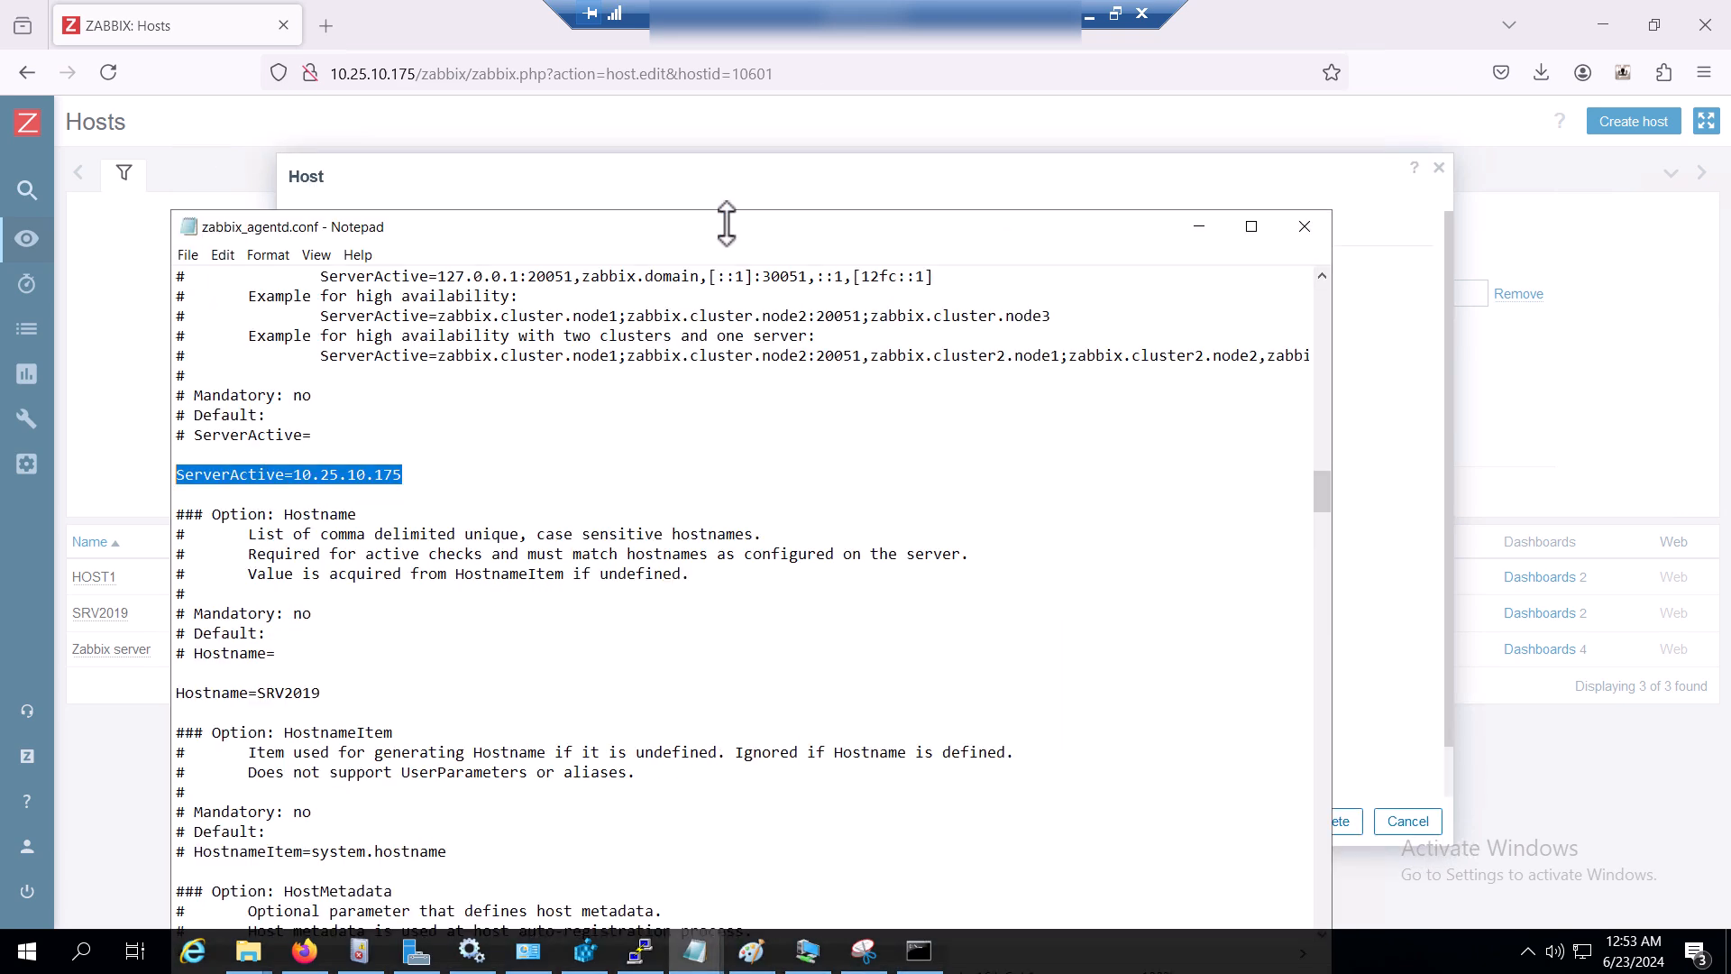
pyautogui.click(1208, 227)
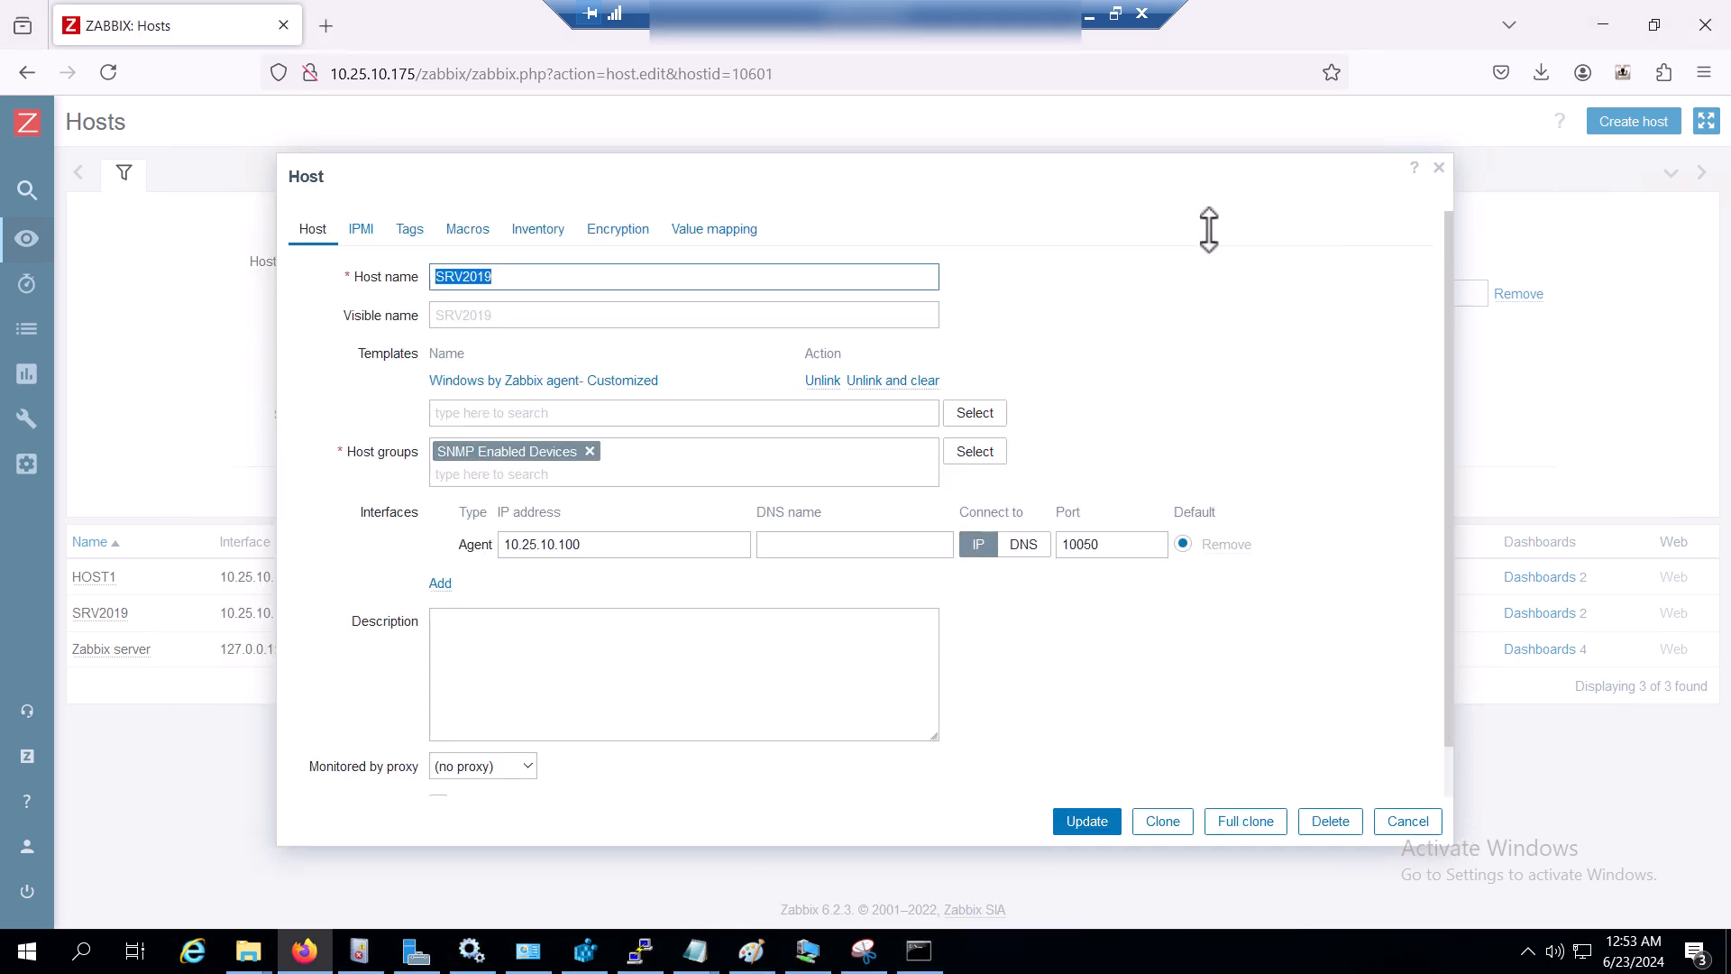